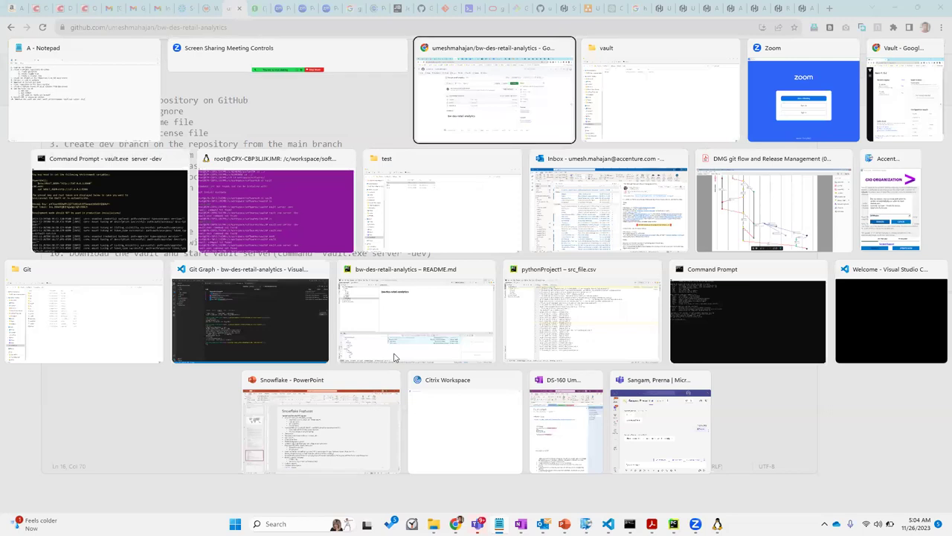
# Bring up the vault server -dev console with its unseal key and root token, then return to the Vault dashboard
pyautogui.hotkey('alt', 'Tab')
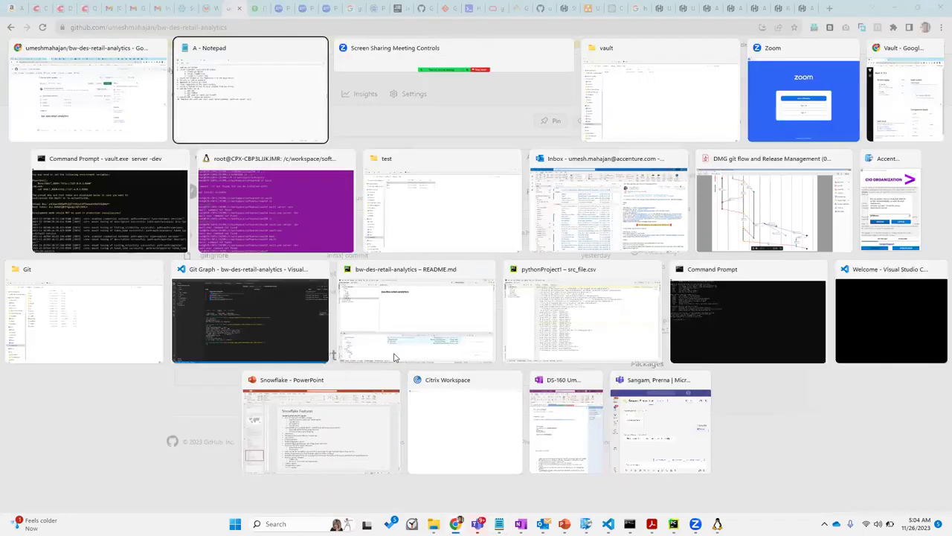
pyautogui.hotkey('alt', 'Tab')
pyautogui.hotkey('alt', 'Tab')
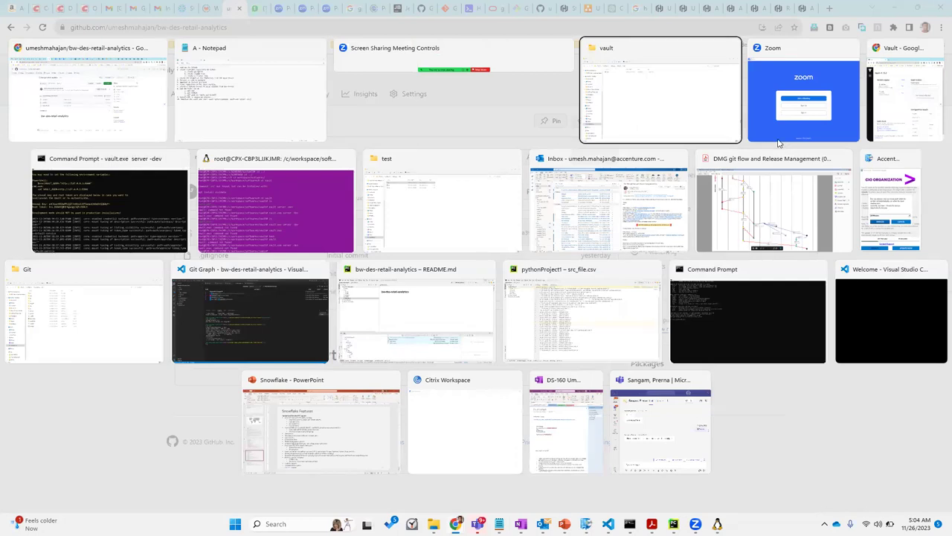
pyautogui.press('alt')
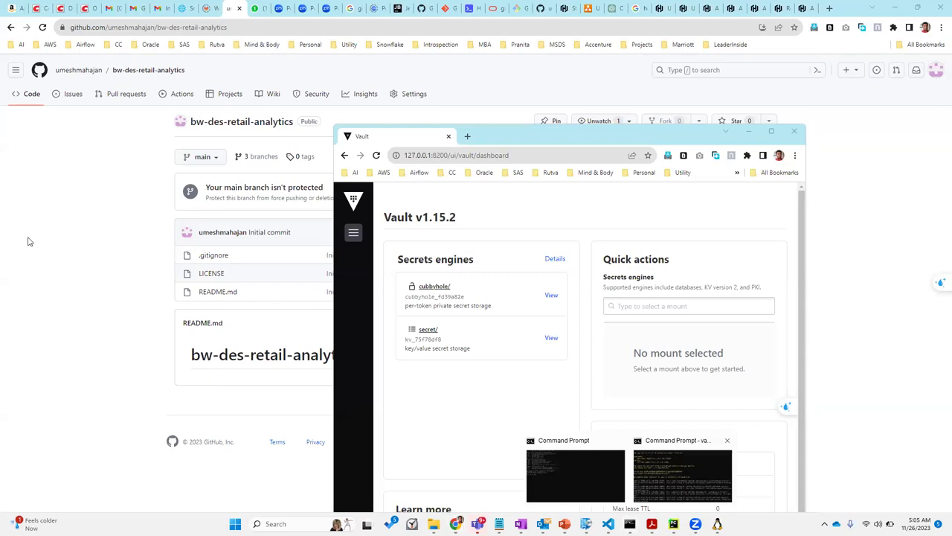
pyautogui.hotkey('alt', 'Tab')
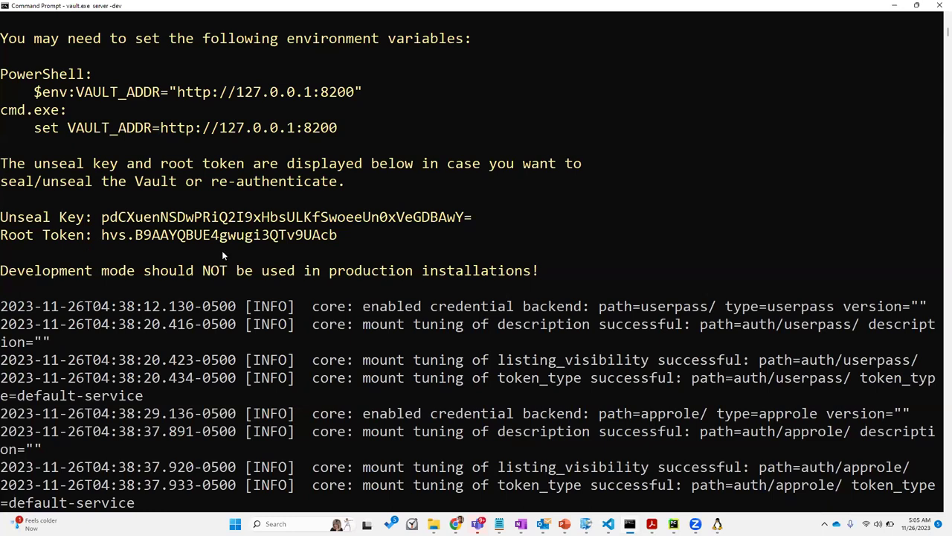
pyautogui.hotkey('alt', 'Tab')
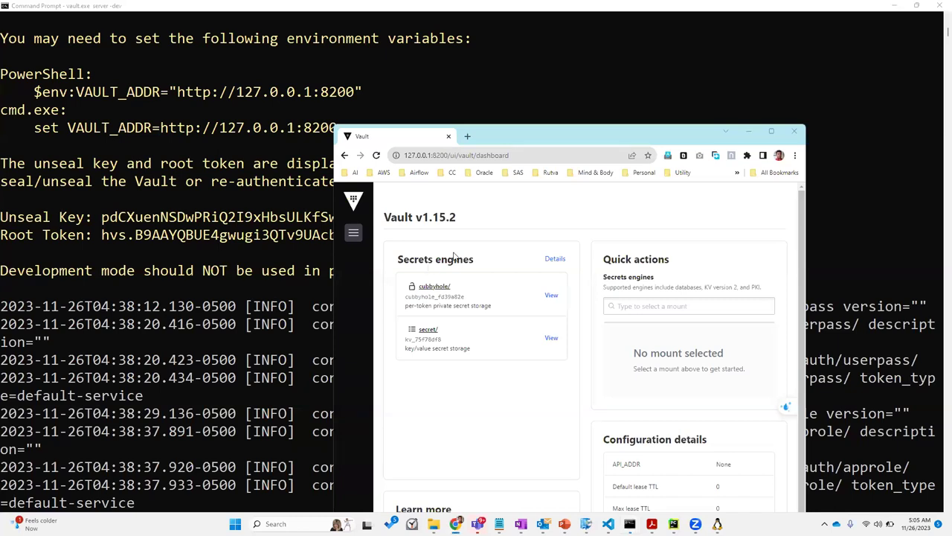
pyautogui.hotkey('alt', 'Tab')
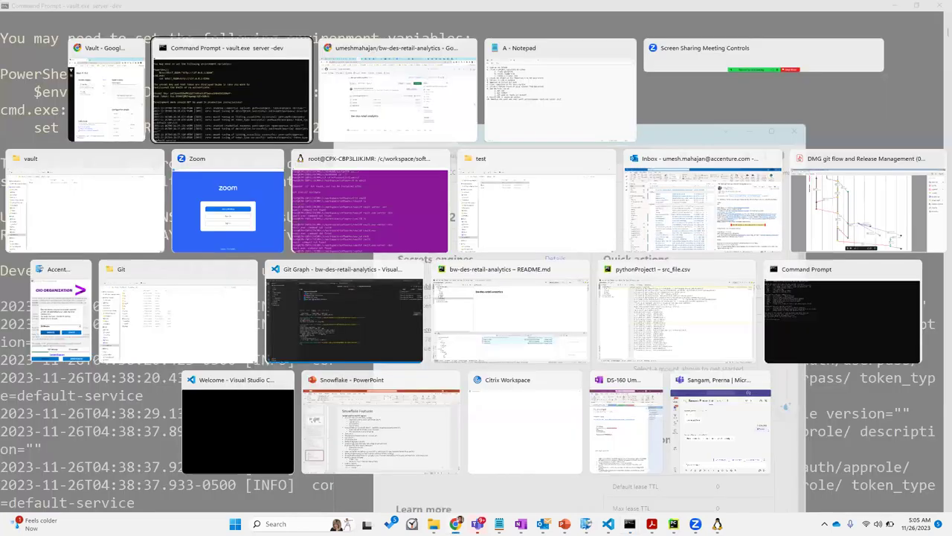
# Add step 11 'login to vault url using root token' after step 10 in the Notepad notes
pyautogui.hotkey('alt', 'Tab')
pyautogui.press('Tab')
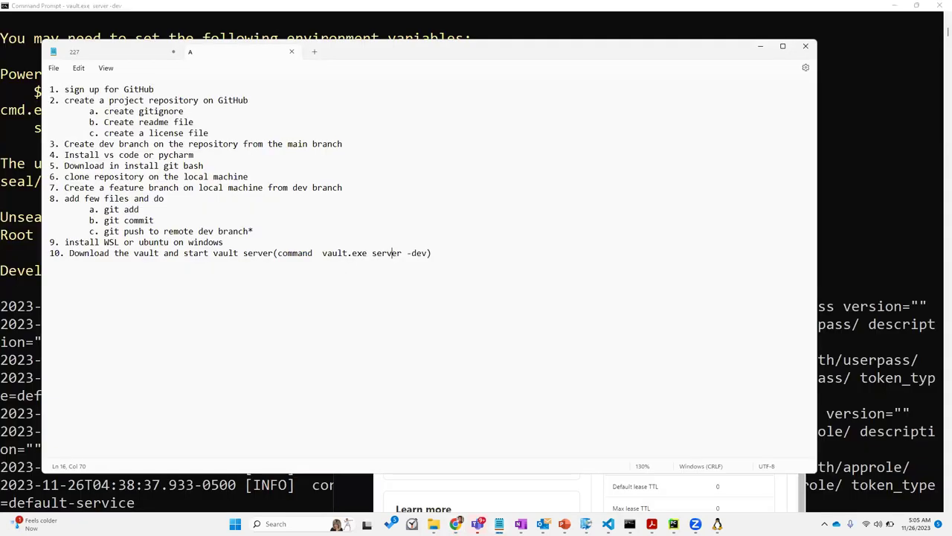
pyautogui.click(452, 255)
pyautogui.press('Return')
pyautogui.write('11. login to vault url using ')
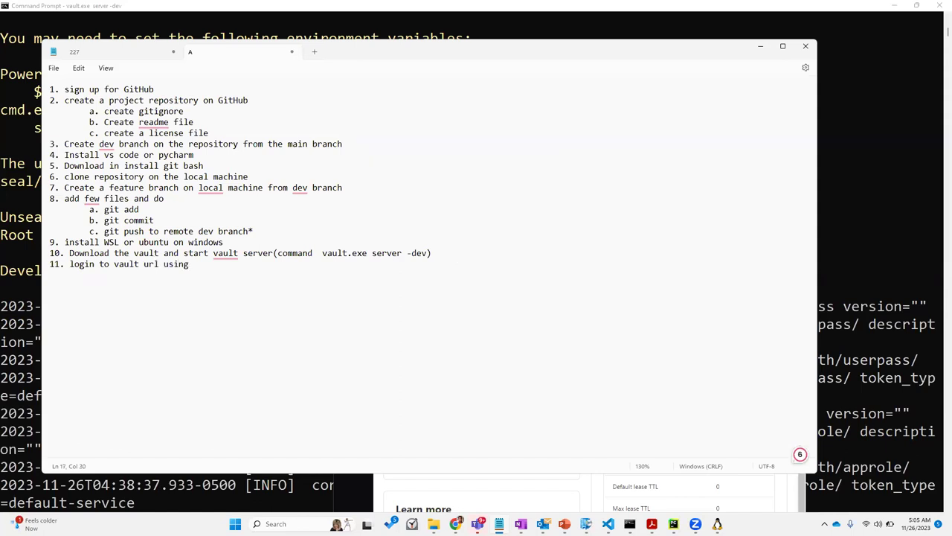
pyautogui.write('root token')
# Maximize the Vault browser window and add the indented sub-note 'click on secret to add secrets'
pyautogui.hotkey('alt', 'Tab')
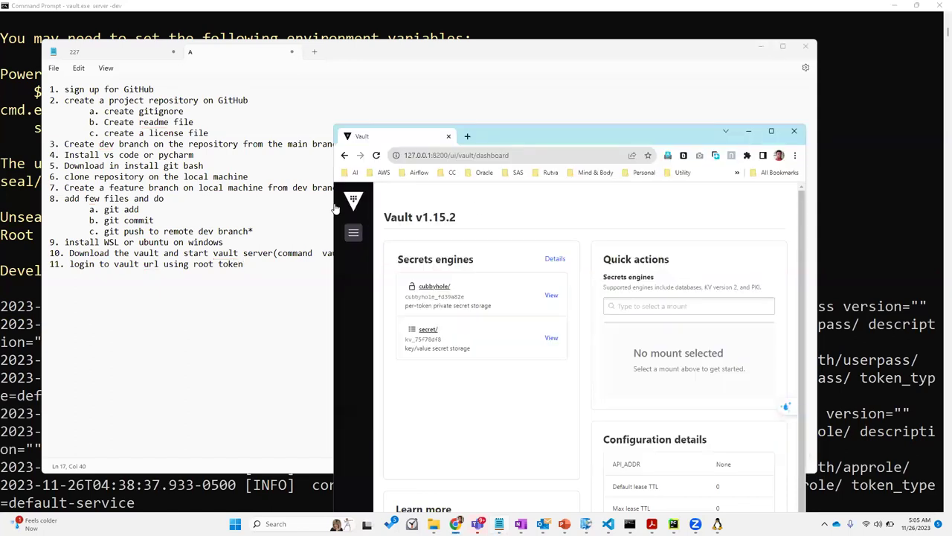
pyautogui.press('super+Up')
pyautogui.hotkey('alt', 'Tab')
pyautogui.press('Return')
pyautogui.press('Tab')
pyautogui.write('click on secret r')
pyautogui.press('BackSpace')
pyautogui.write('to add secrets')
pyautogui.hotkey('alt', 'Tab')
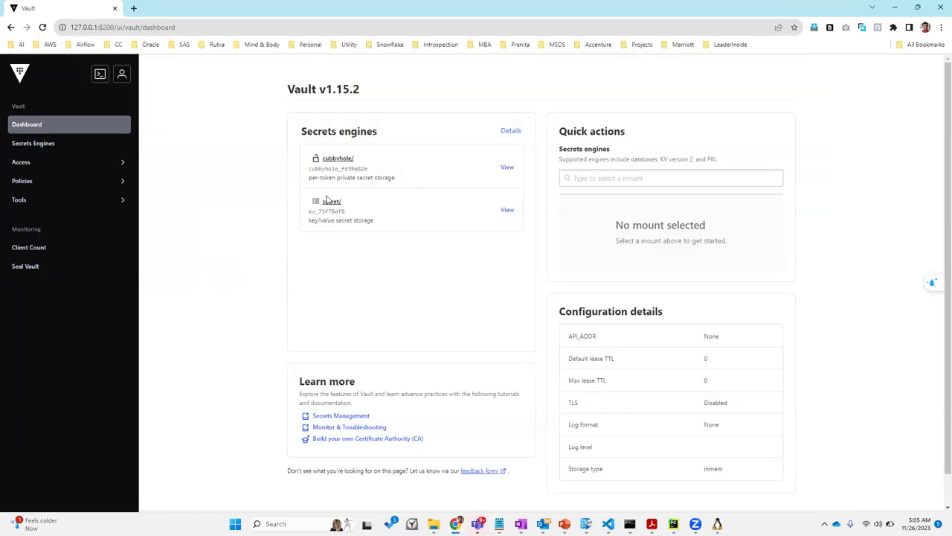
# Permanently delete the existing \aws secret from the secret engine
pyautogui.click(328, 200)
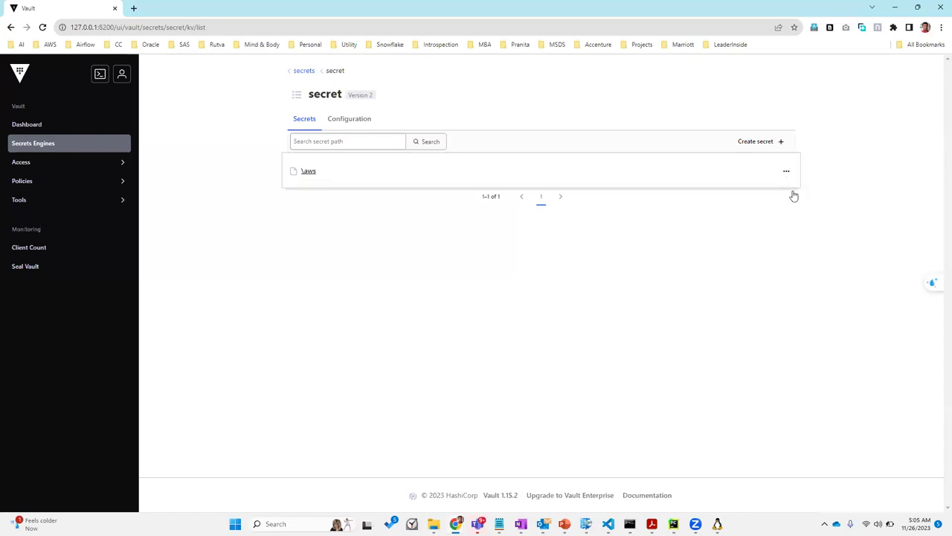
pyautogui.click(812, 245)
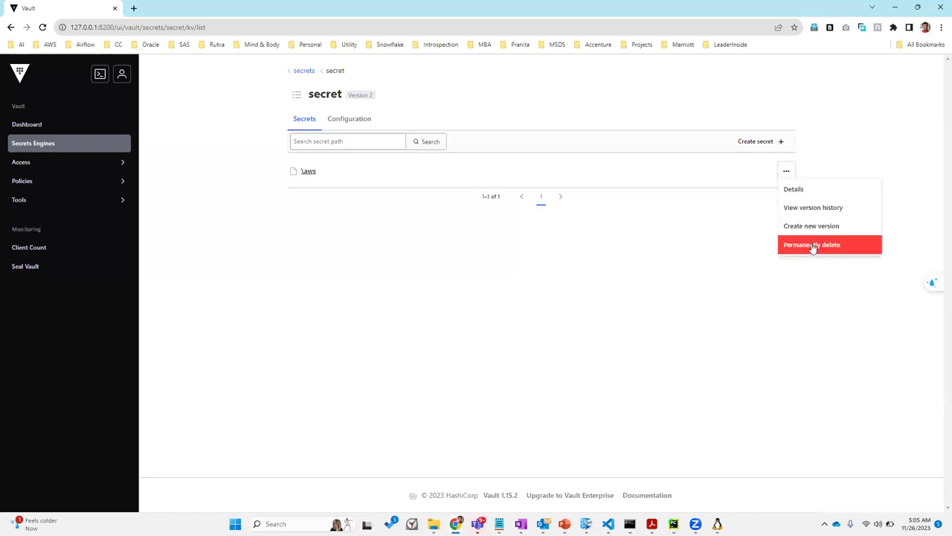
pyautogui.click(804, 315)
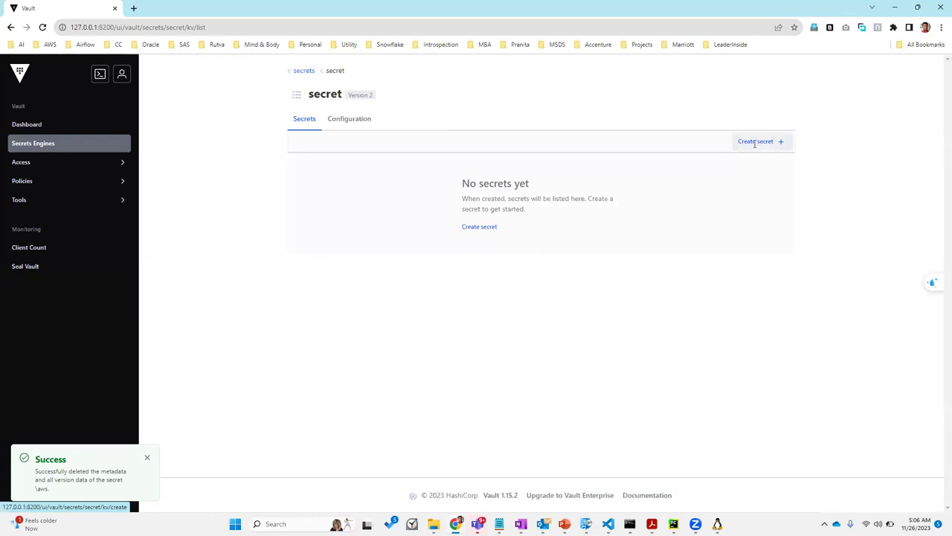
# Append '(create secret)' to step 11's sub-note and begin a new secret in Vault
pyautogui.hotkey('alt', 'Tab')
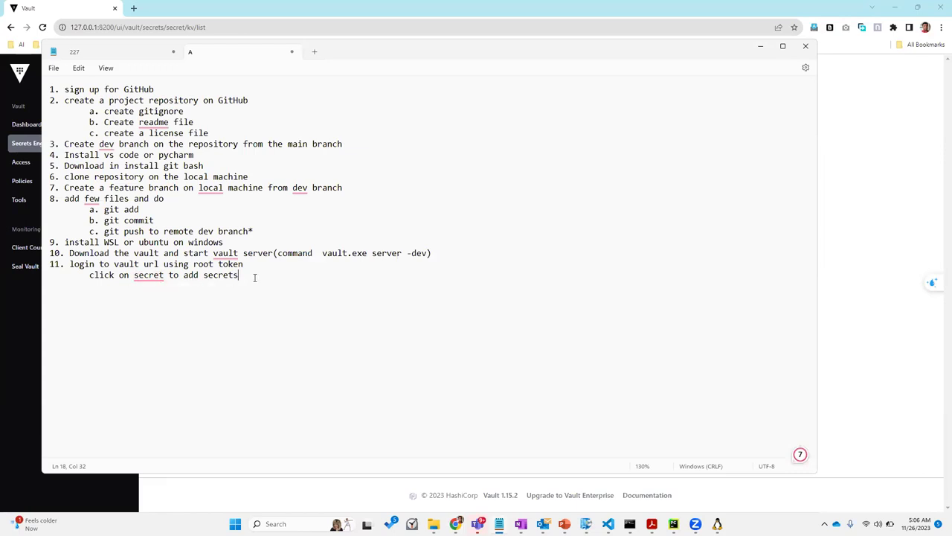
pyautogui.write('(create secret)')
pyautogui.hotkey('alt', 'Tab')
pyautogui.click(751, 141)
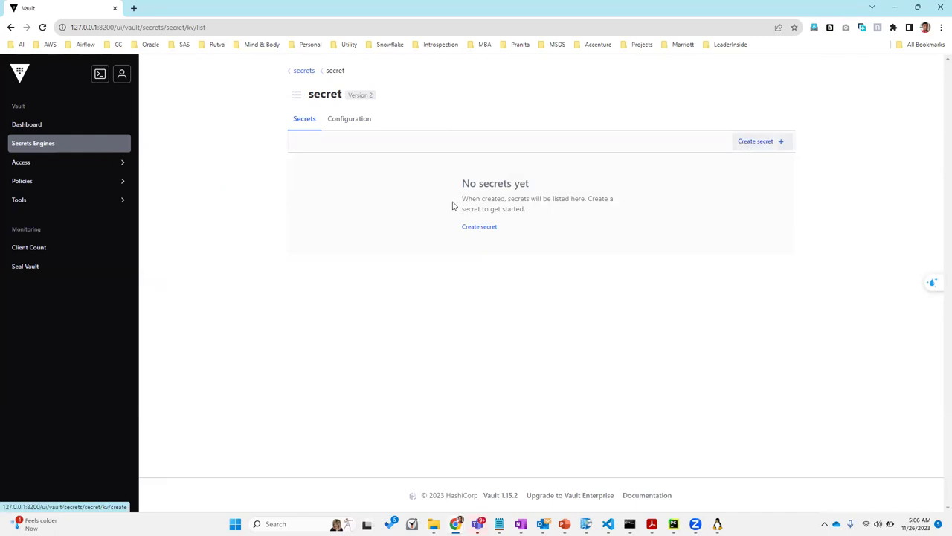
# Enter secret path /aws with key bw-aws-accesskey-dev and its pasted value
pyautogui.click(334, 163)
pyautogui.write('/aws')
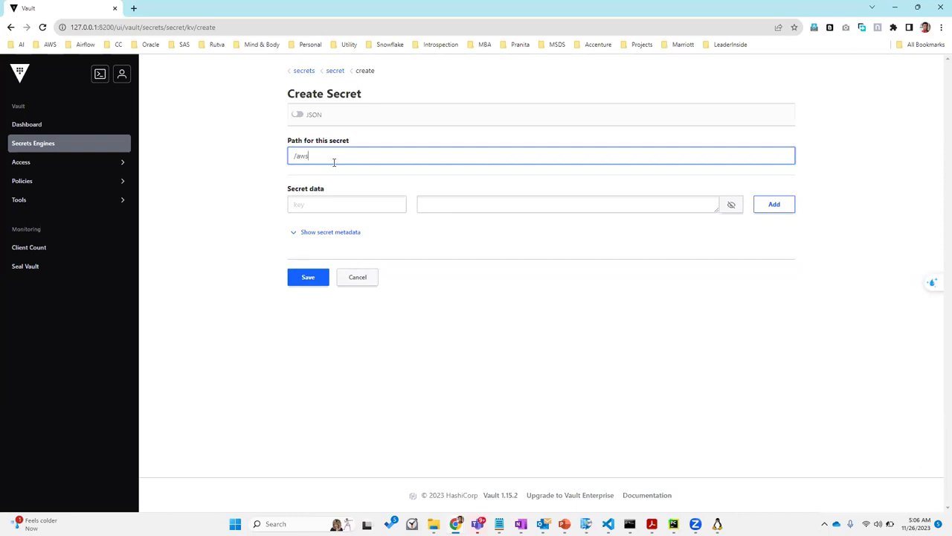
pyautogui.click(308, 205)
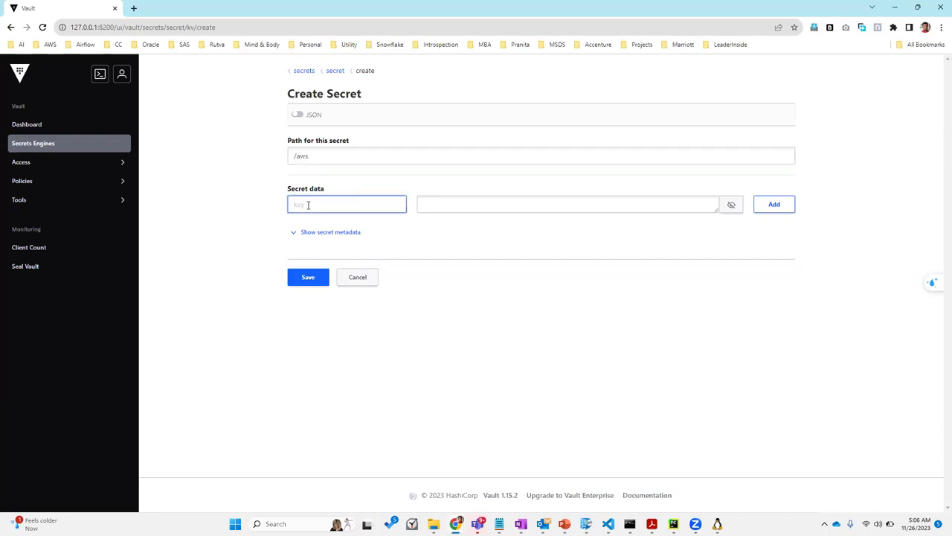
pyautogui.write('bw-aws-accesskey-dev')
pyautogui.click(465, 202)
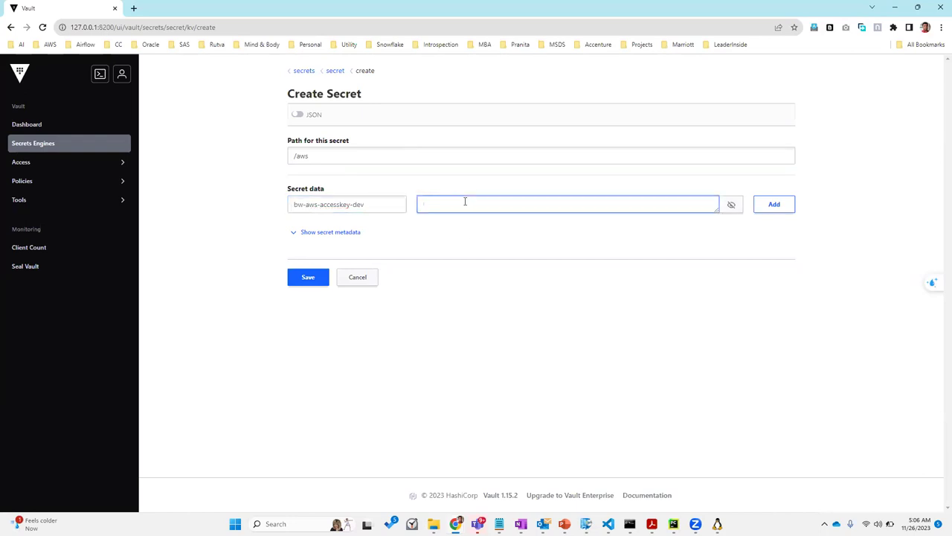
pyautogui.hotkey('ctrl', 'v')
# Add a second key bw-aws-secretkey-dev with its value, then save and accept leaving the page
pyautogui.click(775, 205)
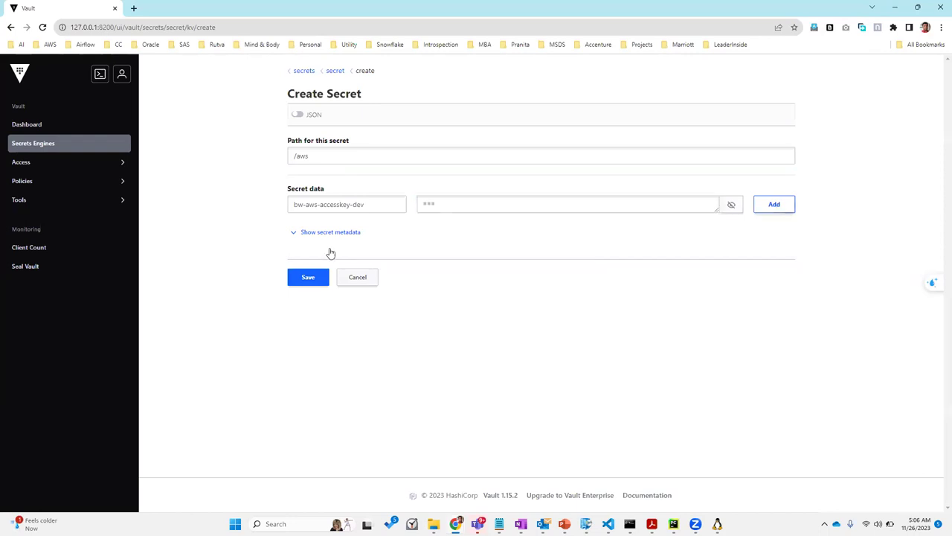
pyautogui.tripleClick(343, 205)
pyautogui.hotkey('ctrl', 'c')
pyautogui.click(332, 225)
pyautogui.hotkey('ctrl', 'v')
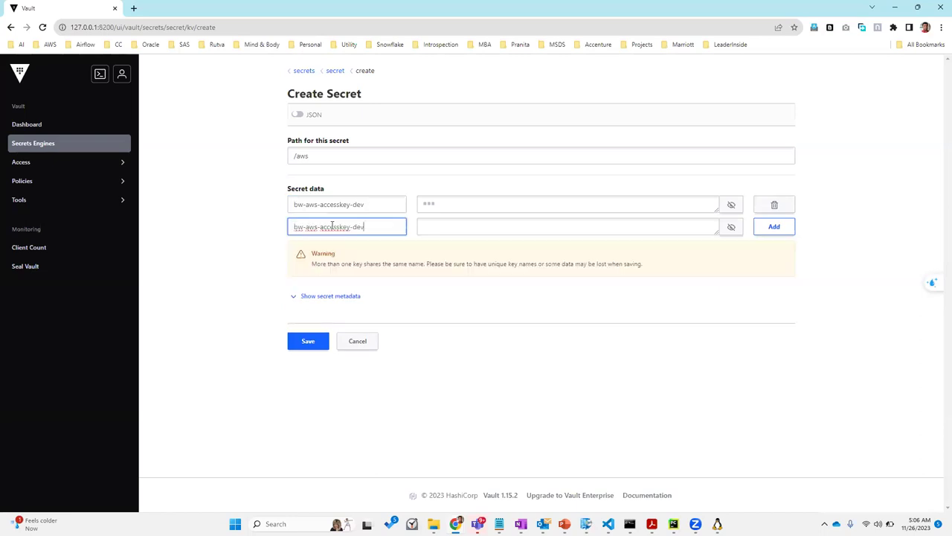
pyautogui.moveTo(320, 228); pyautogui.dragTo(351, 231)
pyautogui.write('secret')
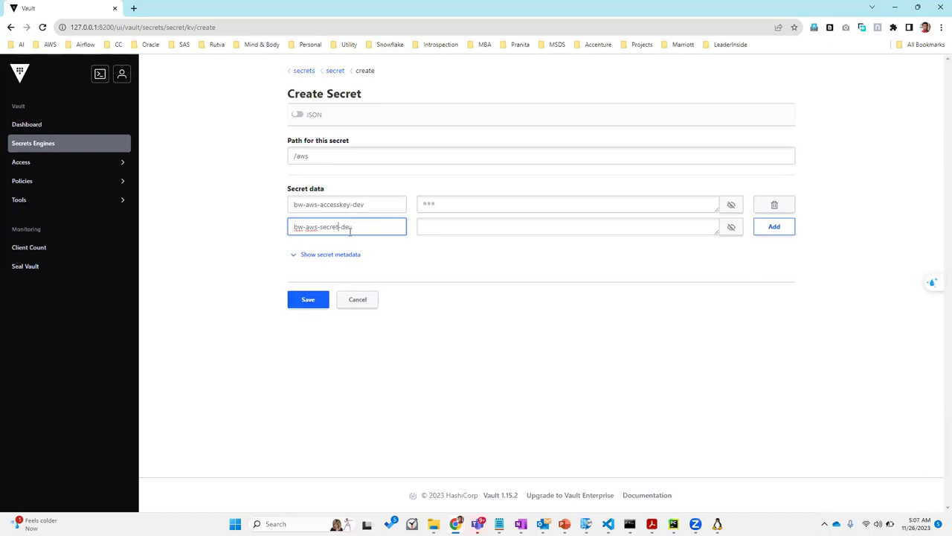
pyautogui.write('key')
pyautogui.click(456, 230)
pyautogui.hotkey('ctrl', 'v')
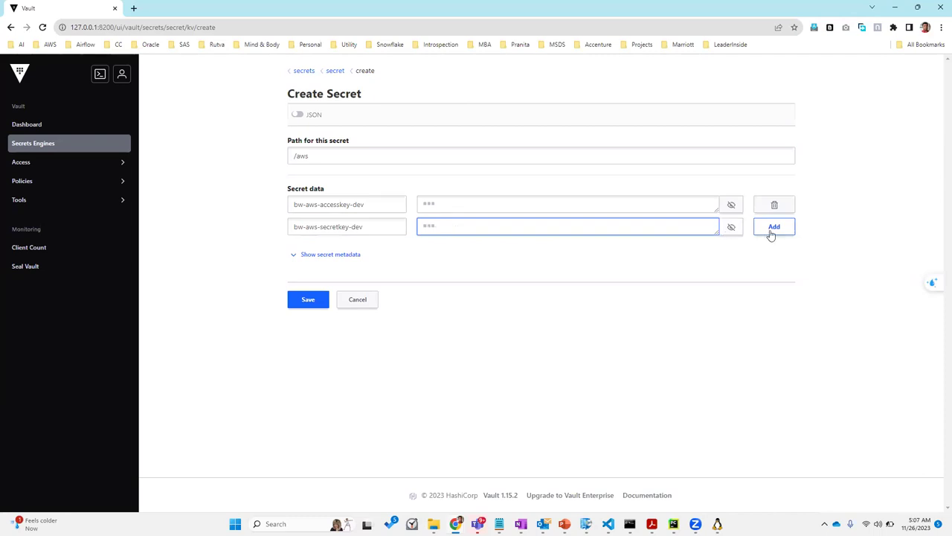
pyautogui.click(772, 235)
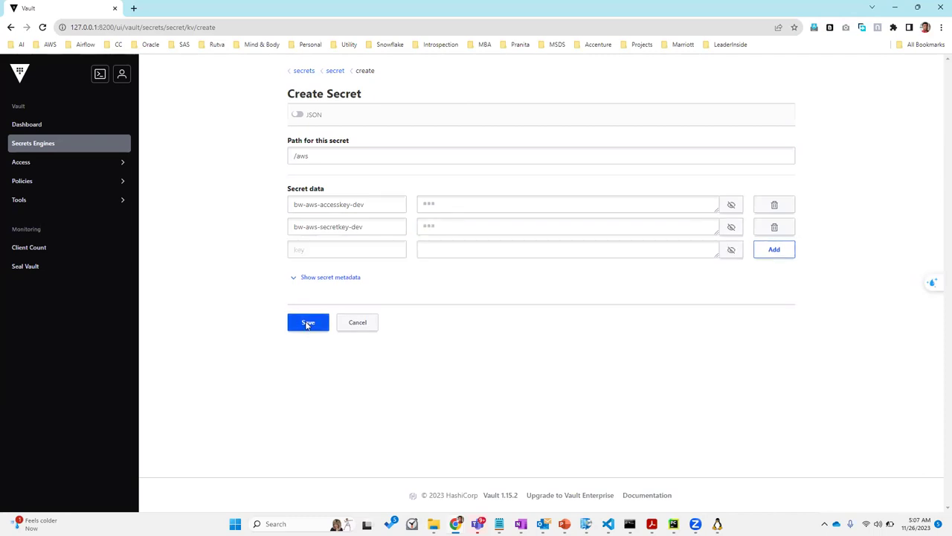
pyautogui.click(307, 323)
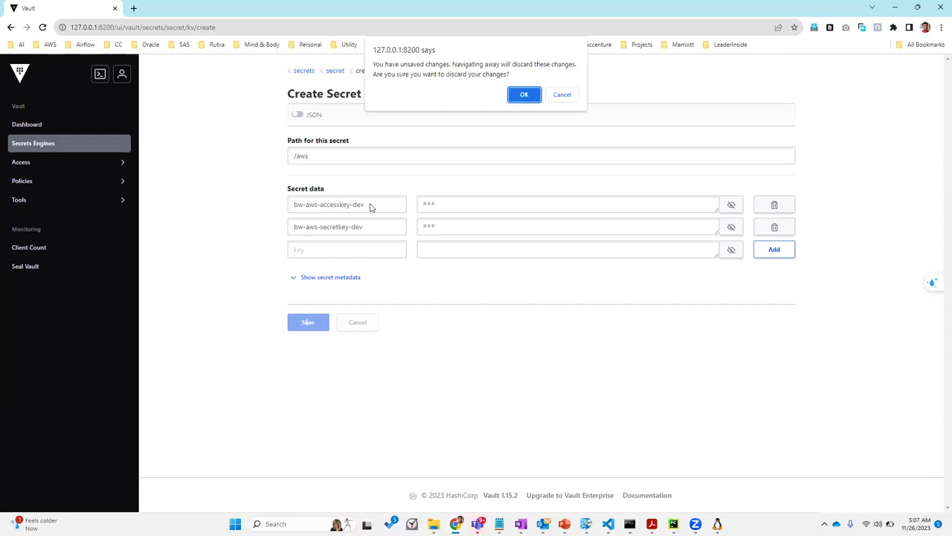
pyautogui.press('Return')
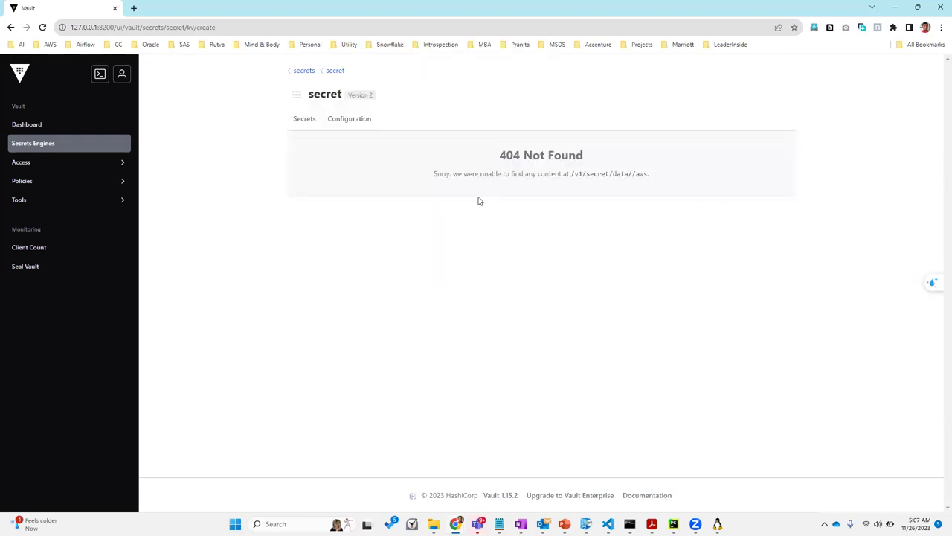
# Start a new secret at path \aws with key bw-aws-accesskey-dev and its value
pyautogui.click(335, 72)
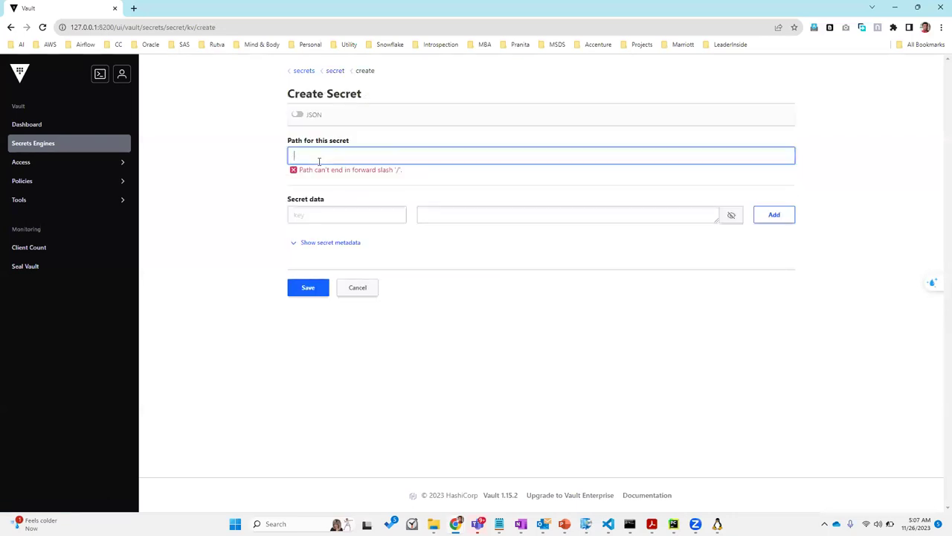
pyautogui.write('aws')
pyautogui.press('Tab')
pyautogui.hotkey('ctrl', 'v')
pyautogui.click(450, 202)
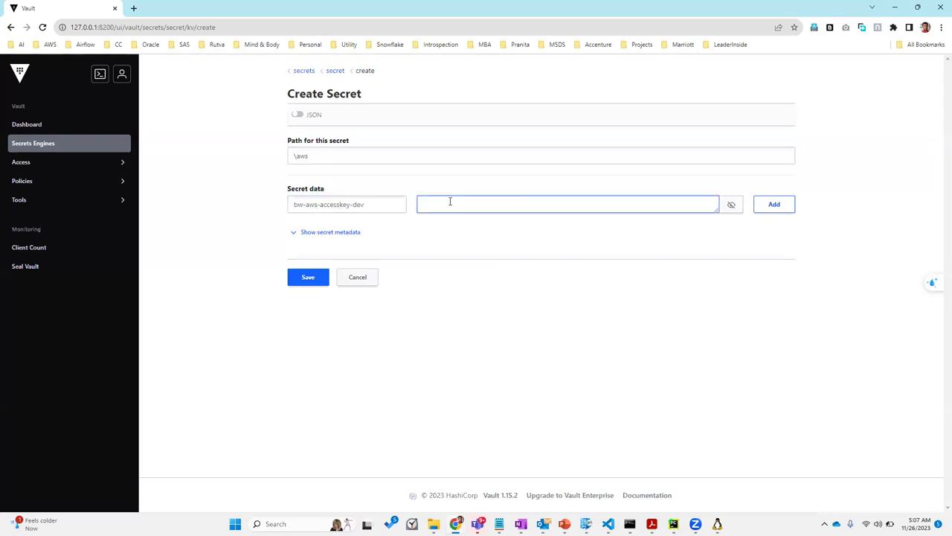
pyautogui.hotkey('ctrl', 'v')
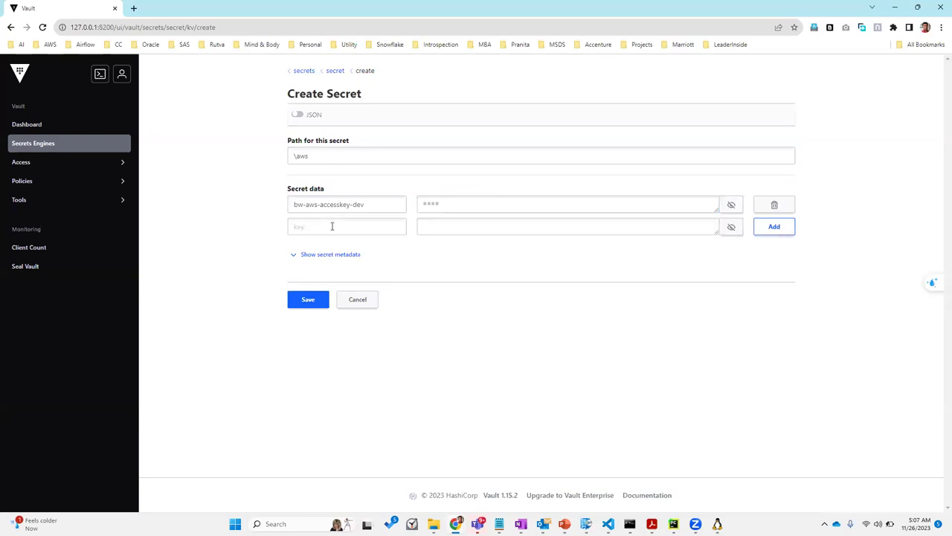
# Add key bw-aws-secret-dev with its value and save the \aws secret
pyautogui.click(332, 227)
pyautogui.hotkey('ctrl', 'v')
pyautogui.doubleClick(333, 227)
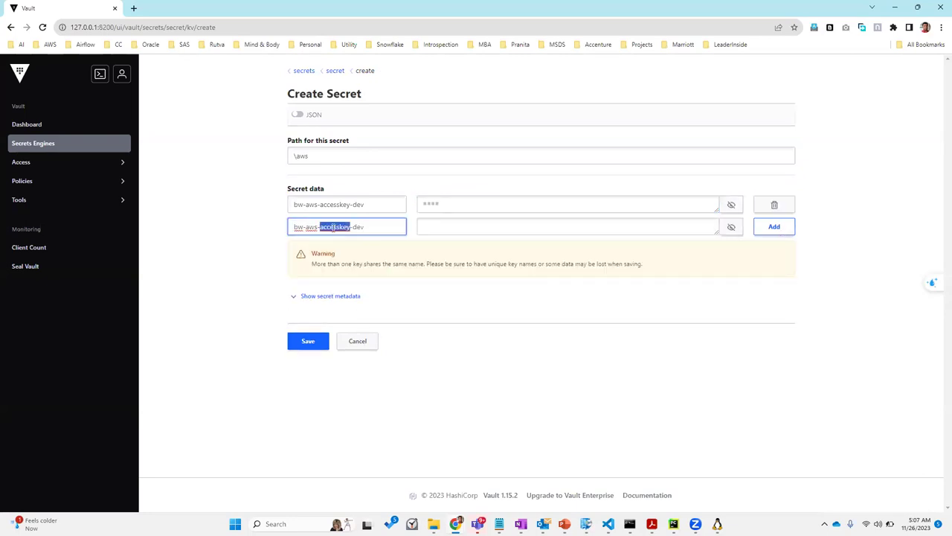
pyautogui.write('secret')
pyautogui.write('t')
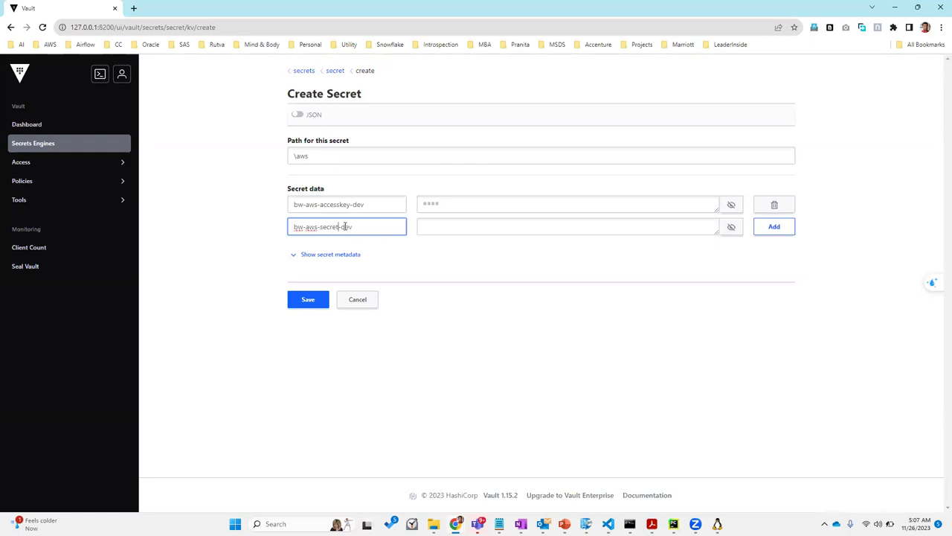
pyautogui.click(433, 231)
pyautogui.hotkey('ctrl', 'v')
pyautogui.click(778, 236)
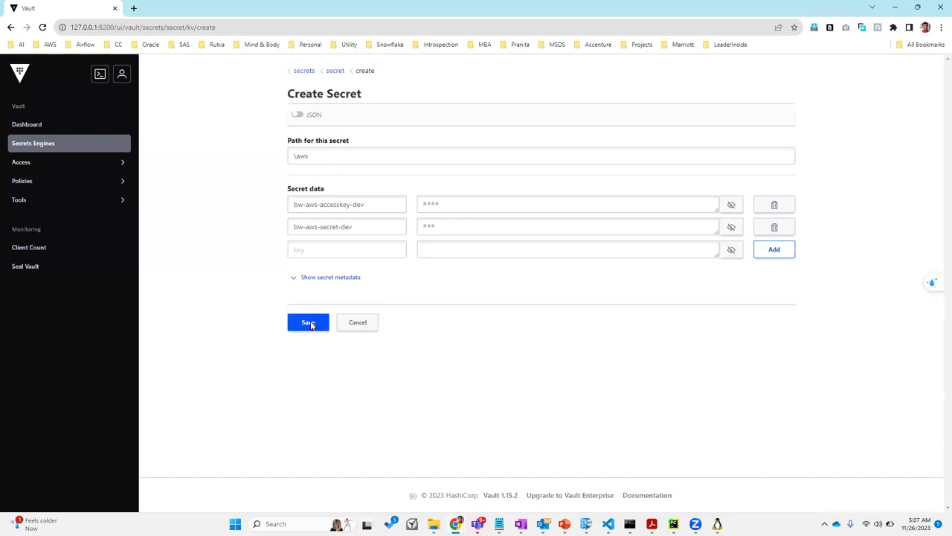
pyautogui.click(308, 322)
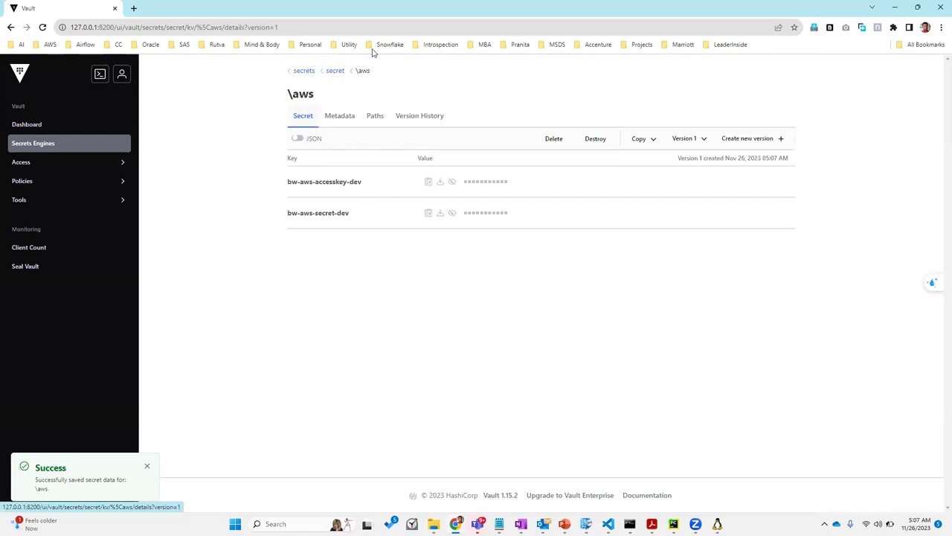
pyautogui.click(335, 71)
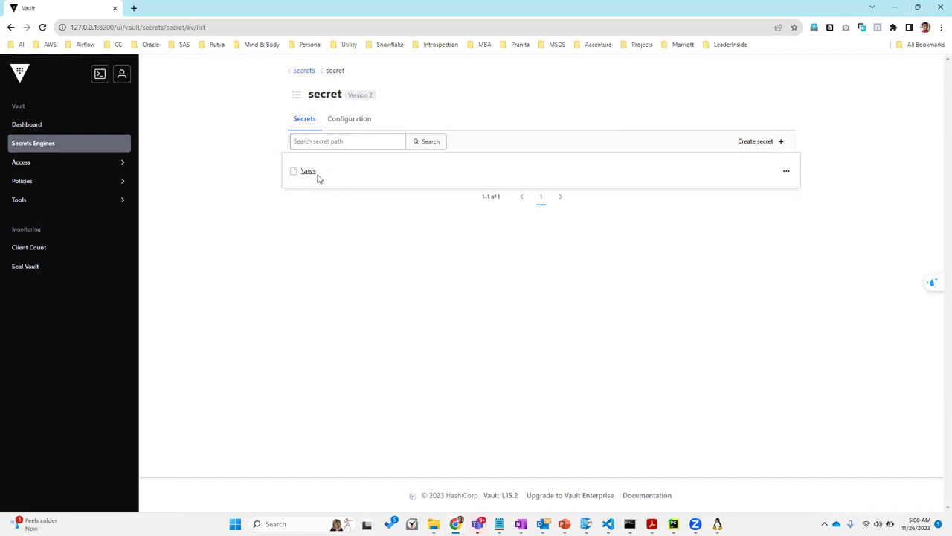
pyautogui.click(318, 178)
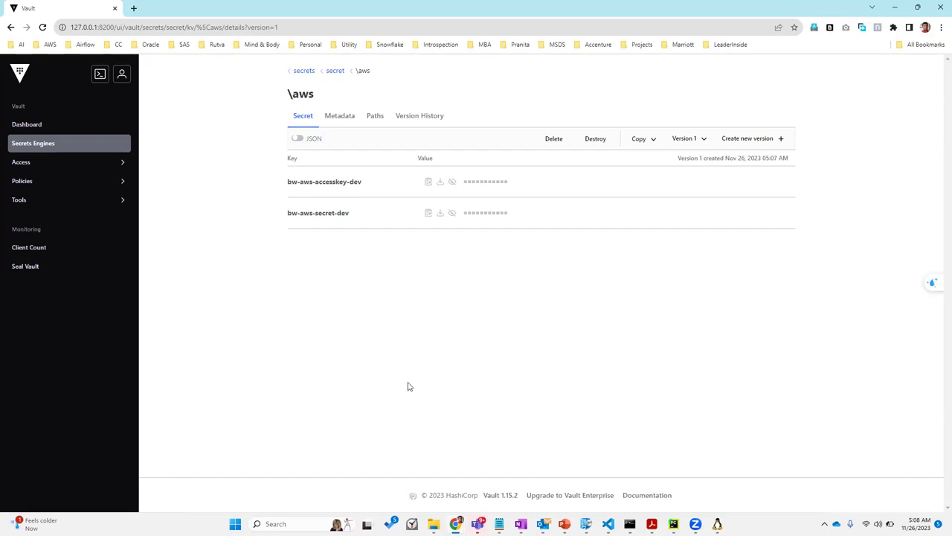
# Launch Microsoft Word and create a blank document
pyautogui.moveTo(500, 520)
pyautogui.press('super+s')
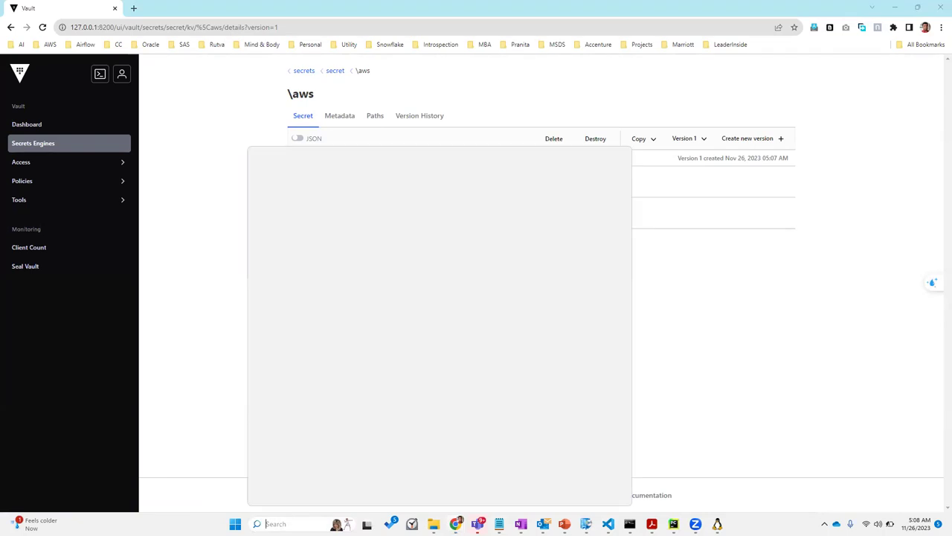
pyautogui.write('word')
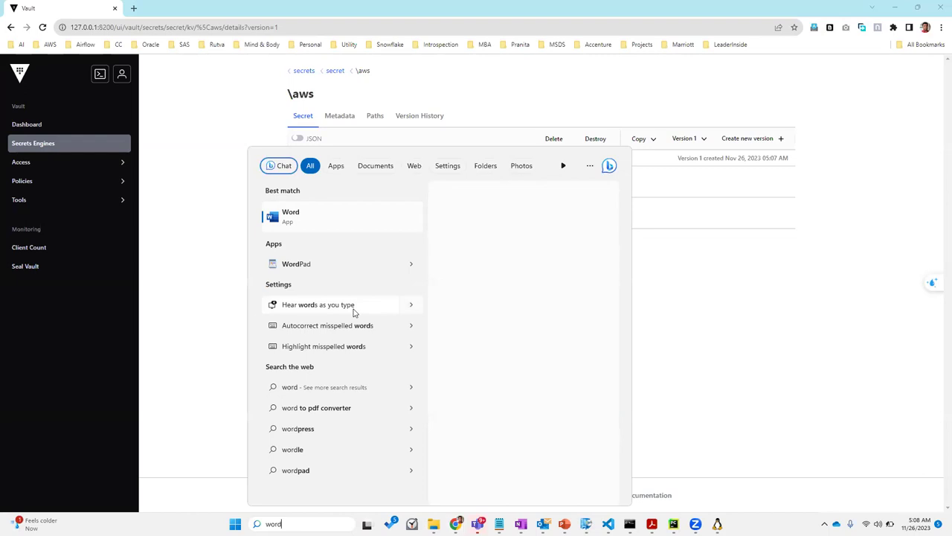
pyautogui.press('Return')
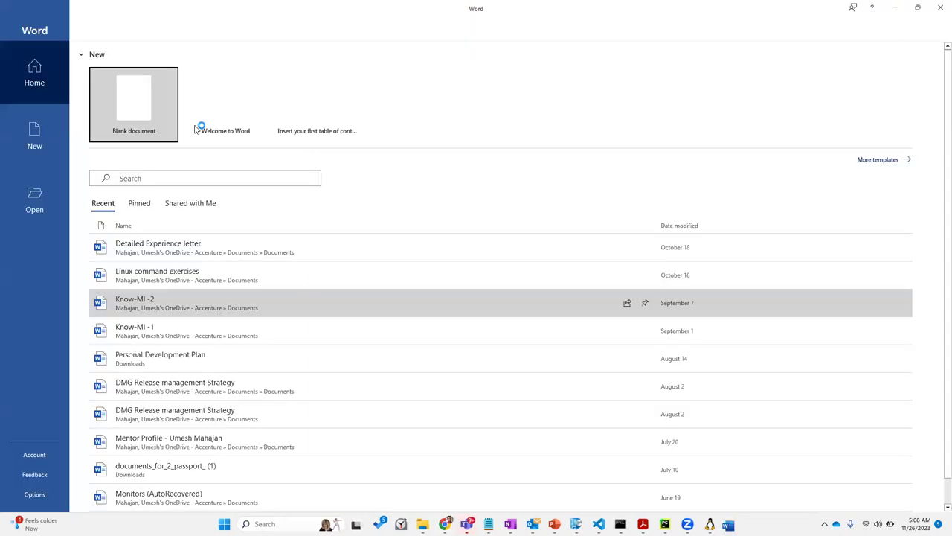
pyautogui.click(136, 108)
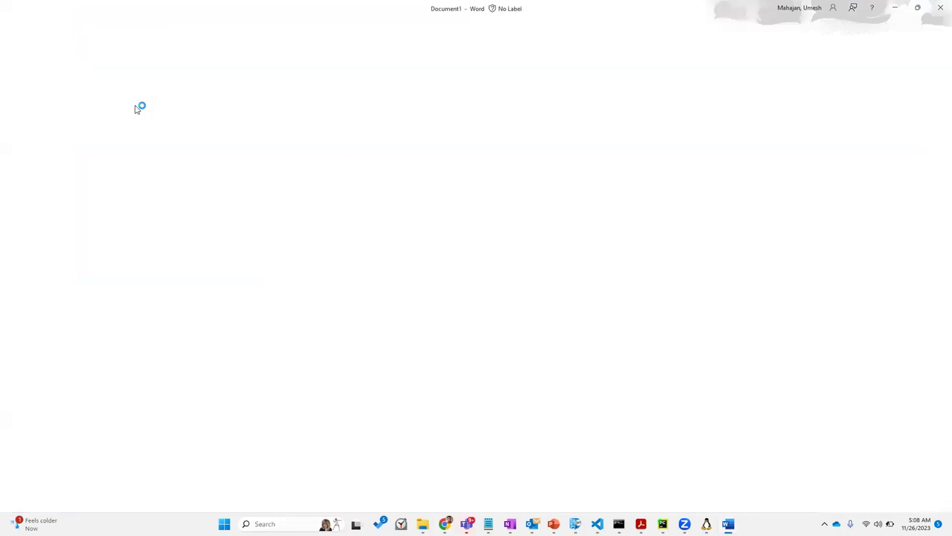
# Paste the numbered GitHub and Vault setup steps from Notepad into the Word document
pyautogui.hotkey('alt', 'Tab')
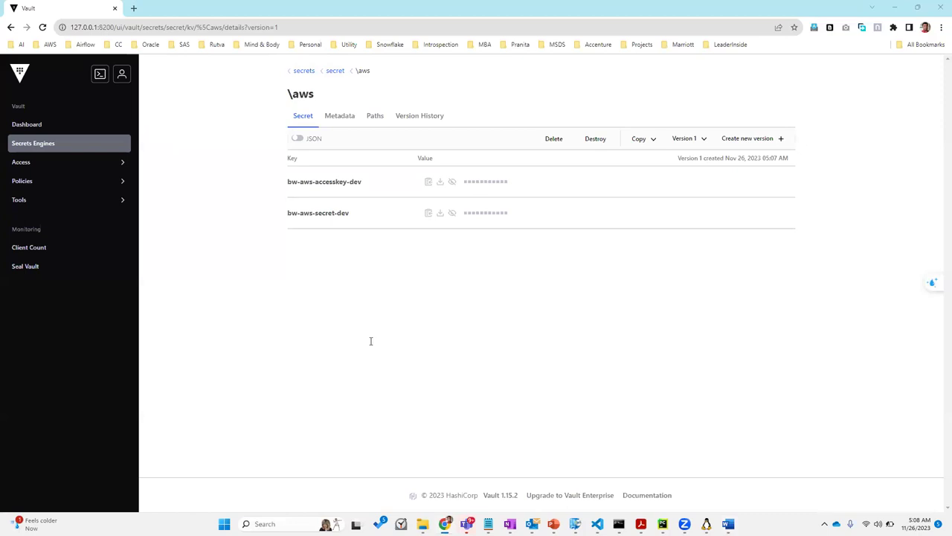
pyautogui.hotkey('alt', 'Tab')
pyautogui.press('Tab')
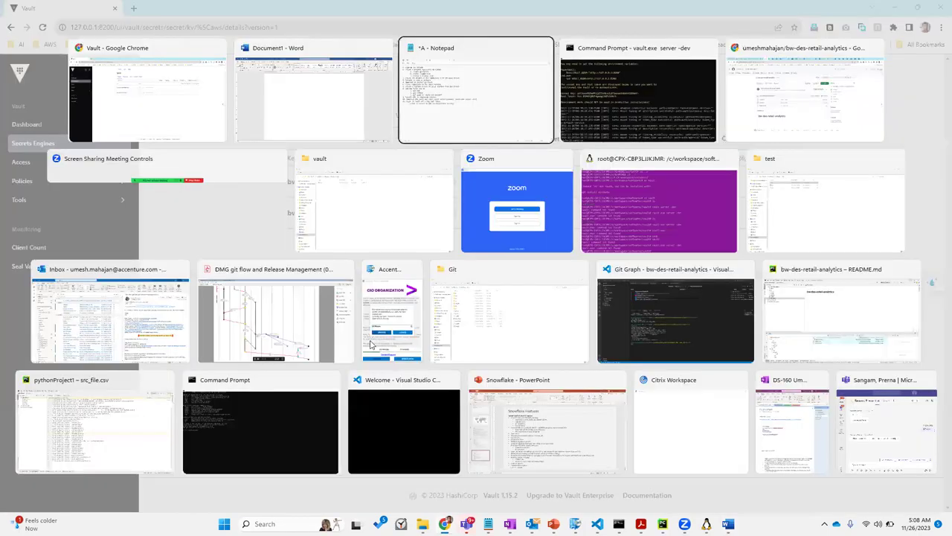
pyautogui.hotkey('alt', 'Tab')
pyautogui.hotkey('alt', 'Tab')
pyautogui.press('Tab')
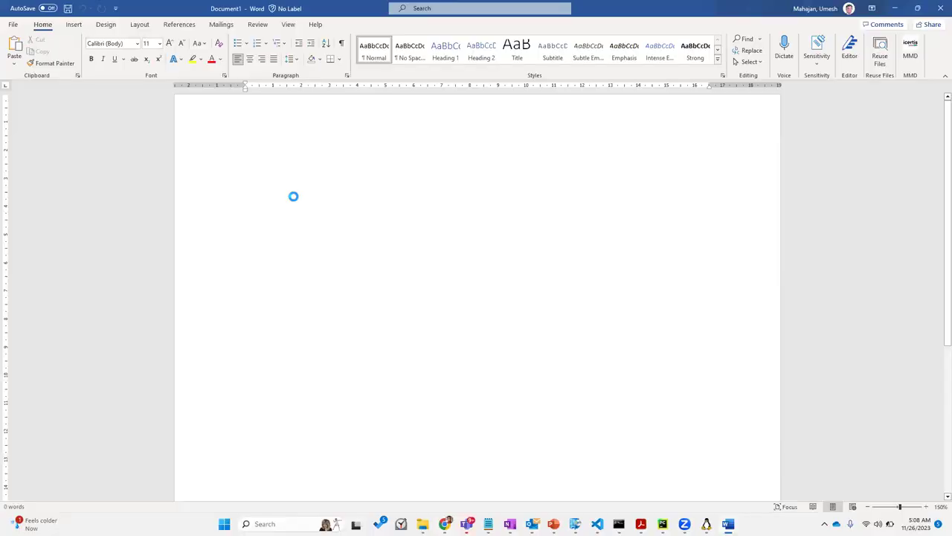
pyautogui.hotkey('ctrl', 'v')
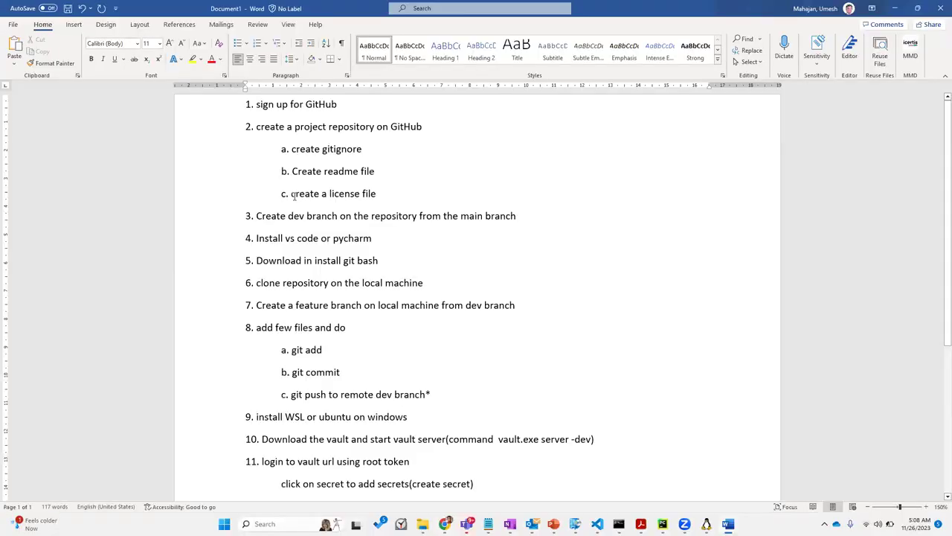
pyautogui.hotkey('alt', 'Tab')
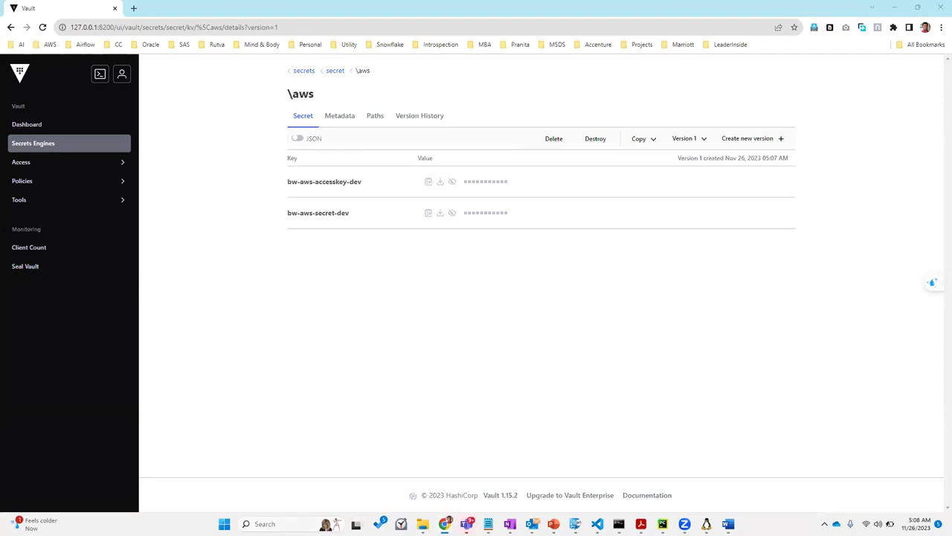
# Snip a rectangle of the Vault \aws secret panel showing both keys with Snipping Tool
pyautogui.click(264, 523)
pyautogui.write('sni')
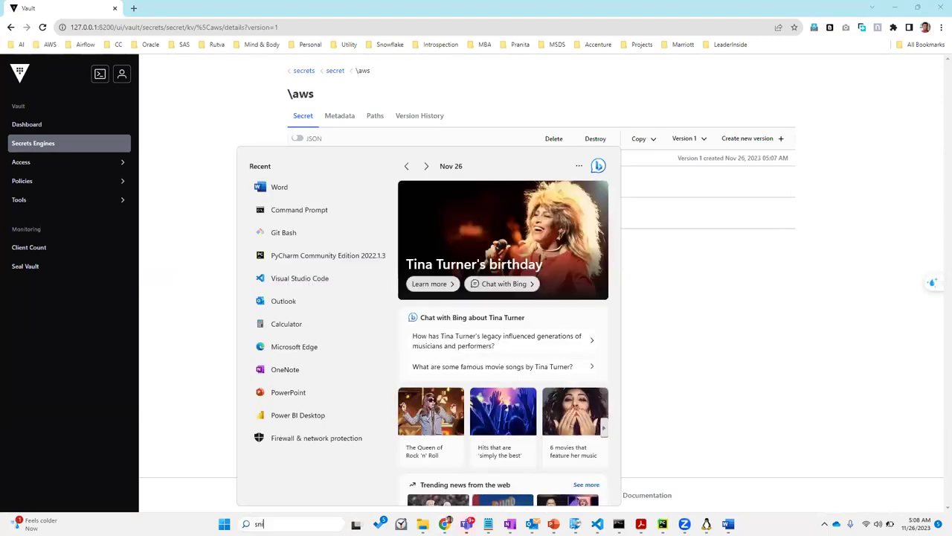
pyautogui.press('Escape')
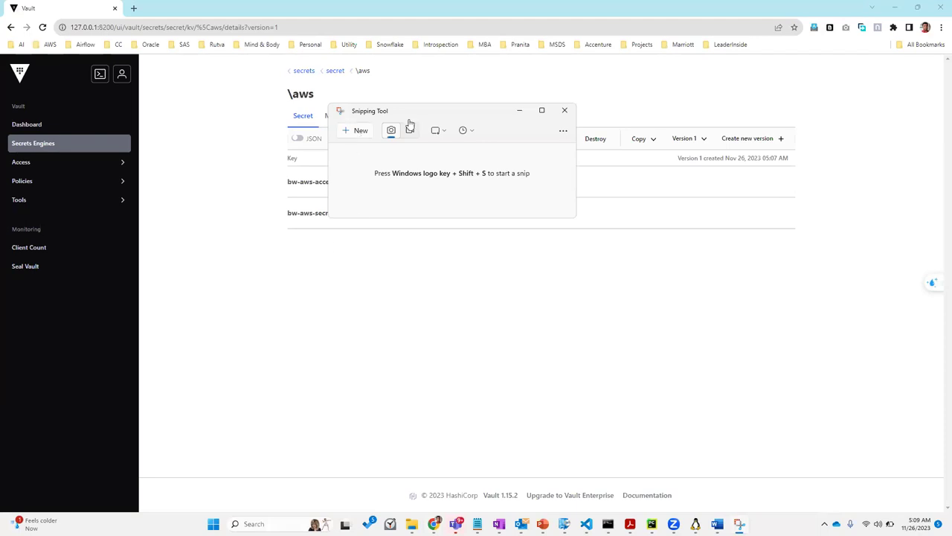
pyautogui.click(264, 53)
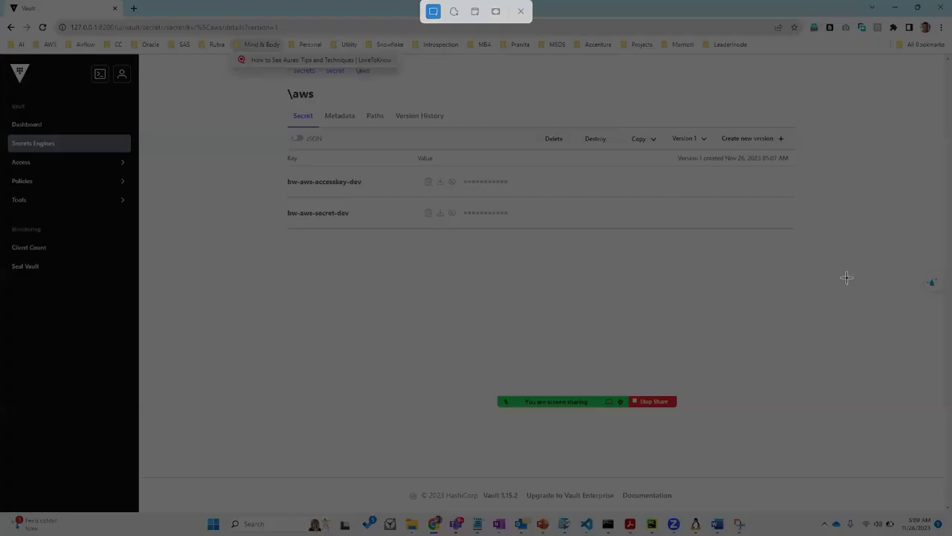
pyautogui.moveTo(272, 67); pyautogui.dragTo(756, 261)
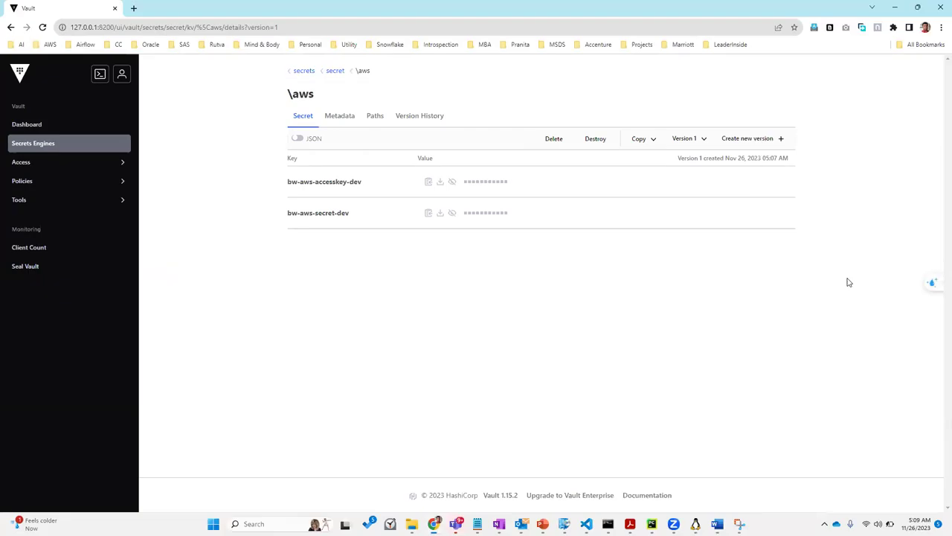
pyautogui.hotkey('alt', 'Tab')
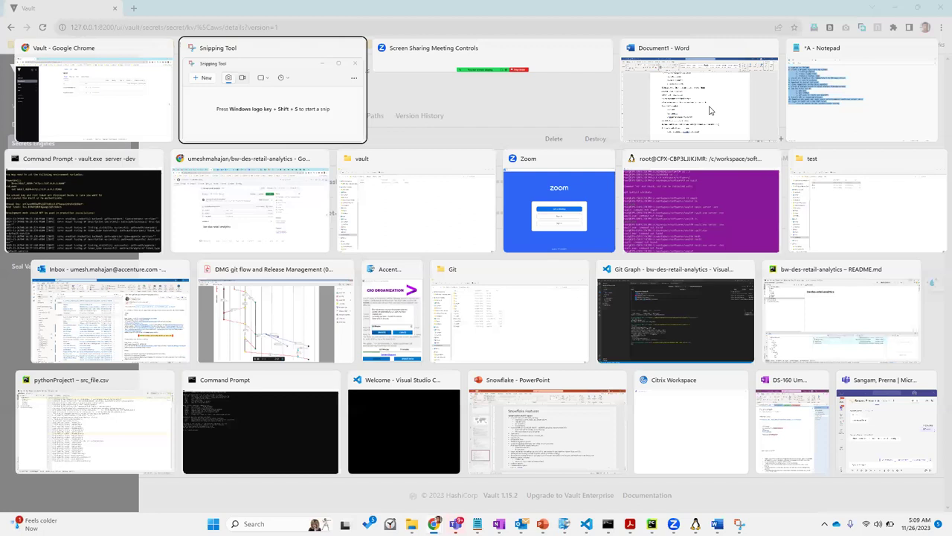
pyautogui.hotkey('alt', 'Tab')
pyautogui.hotkey('alt', 'Tab')
pyautogui.hotkey('alt', 'Tab')
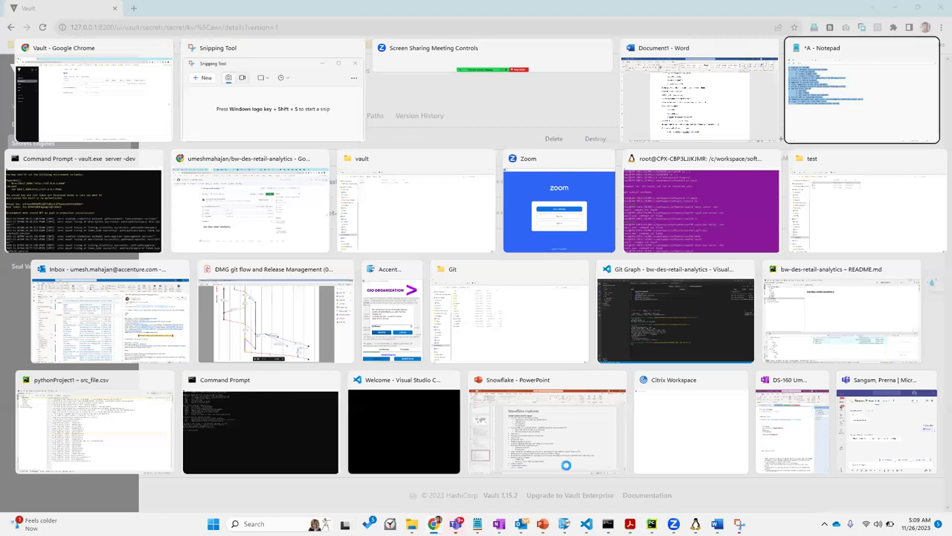
pyautogui.hotkey('alt', 'shift', 'Tab')
# Paste the \aws secret screenshot under 'click on secret to add secrets' and add a new line below
pyautogui.hotkey('ctrl', 'v')
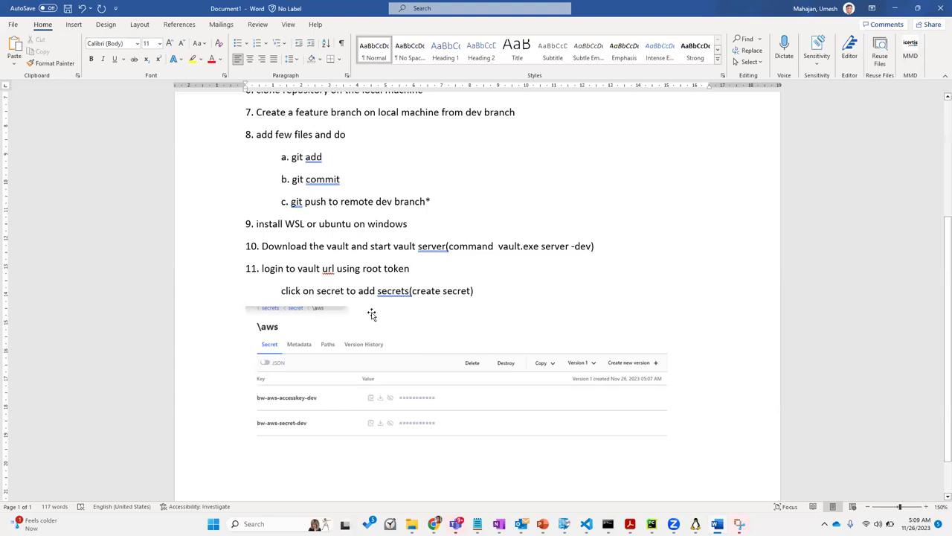
pyautogui.hotkey('alt', 'Tab')
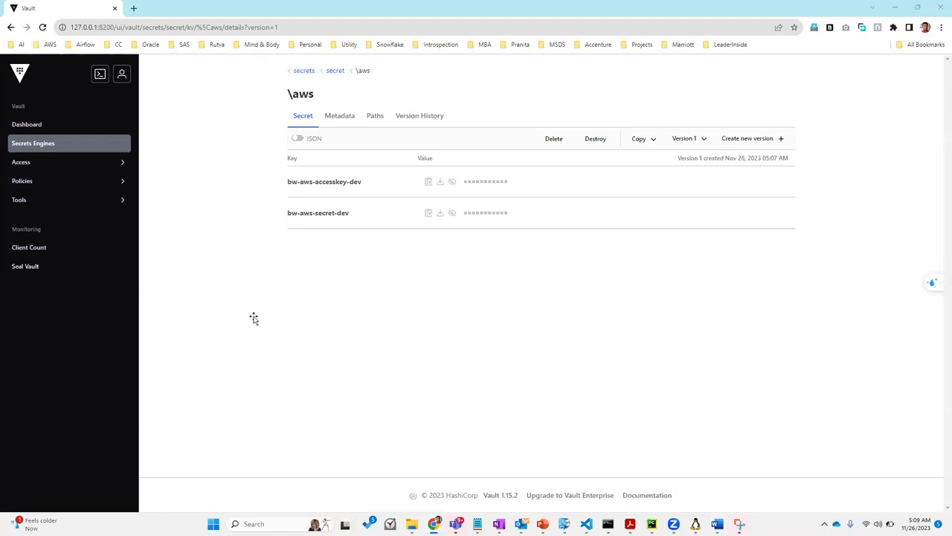
pyautogui.hotkey('alt', 'Tab')
pyautogui.press('Escape')
pyautogui.hotkey('alt', 'Tab')
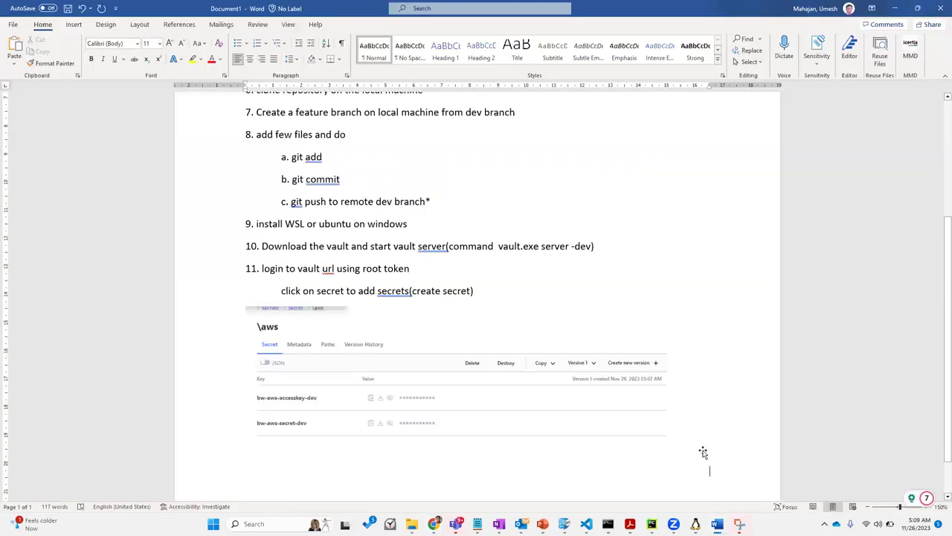
pyautogui.press('Return')
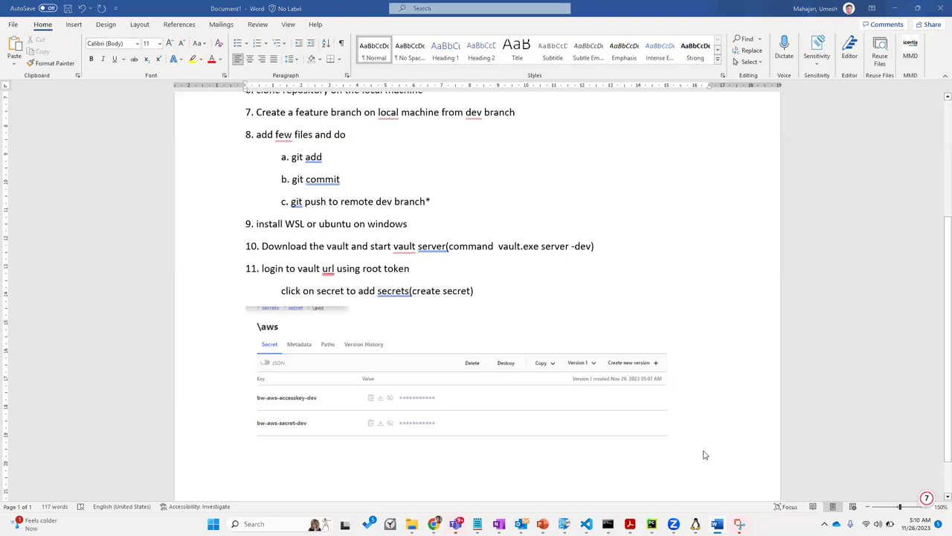
pyautogui.hotkey('alt', 'Tab')
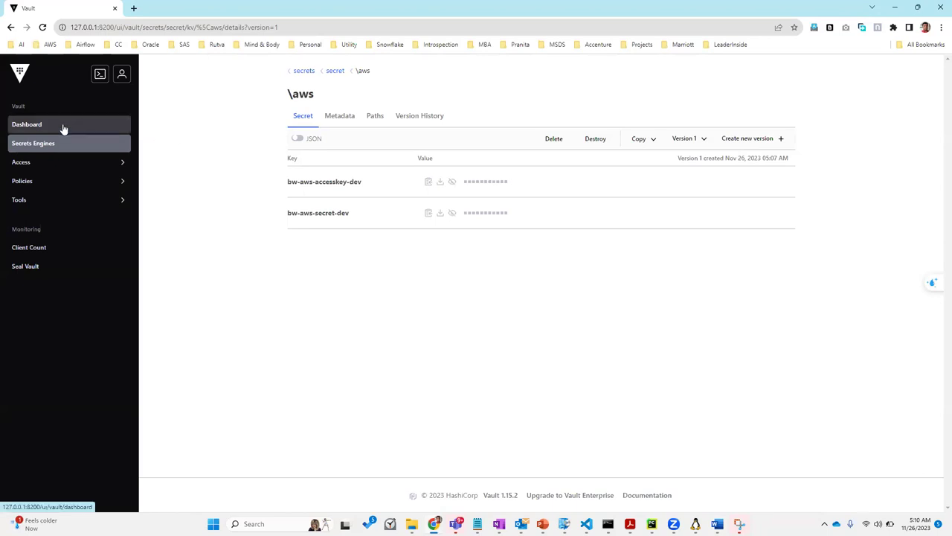
# Browse Policies and Secrets Engines, then open Access to list the approle, token and userpass methods
pyautogui.click(33, 186)
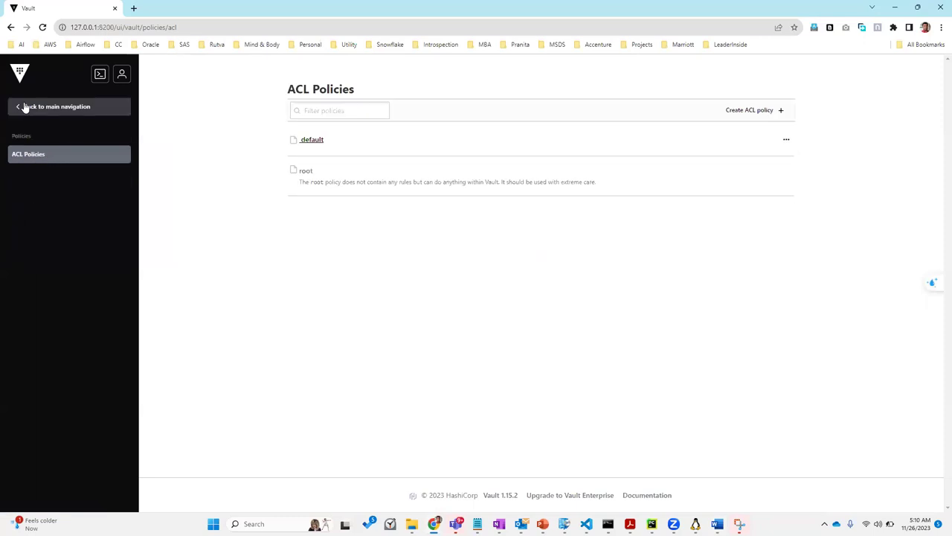
pyautogui.click(27, 107)
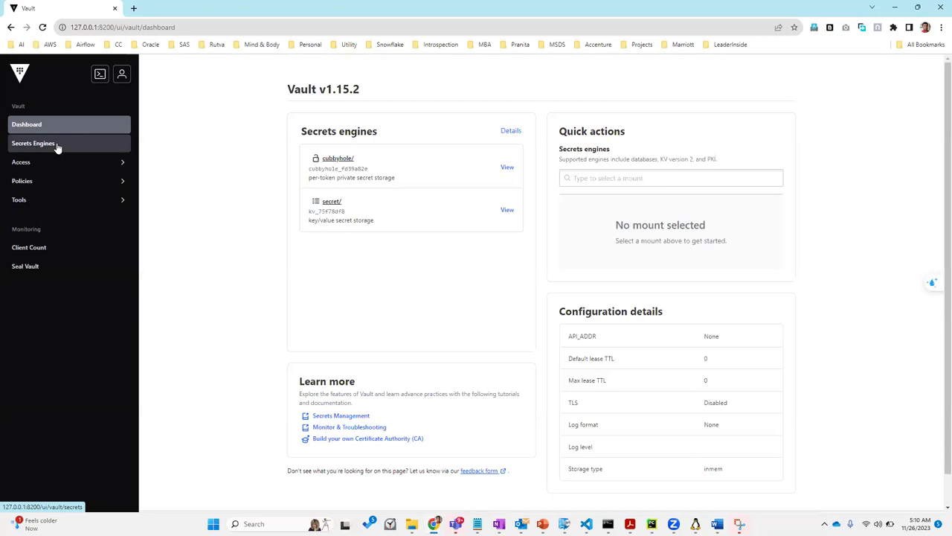
pyautogui.click(57, 148)
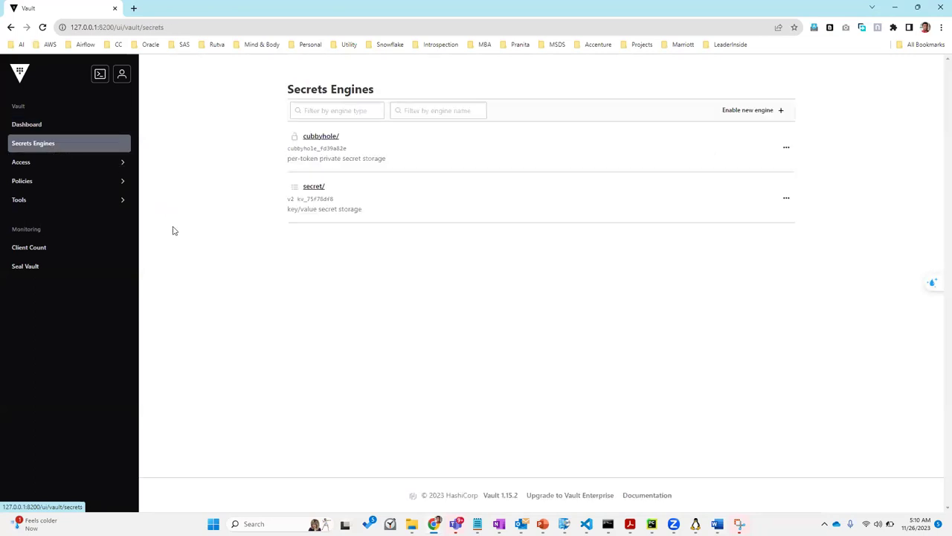
pyautogui.click(780, 111)
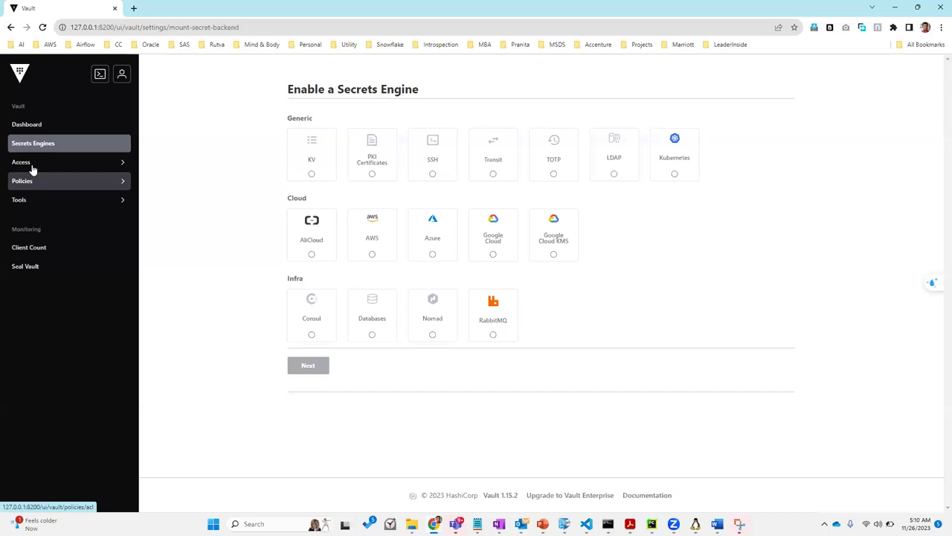
pyautogui.click(32, 170)
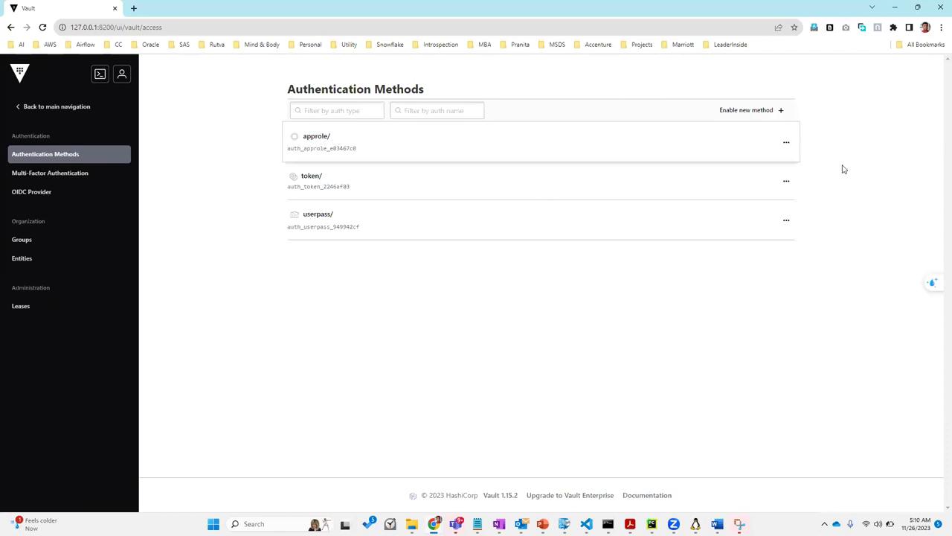
# Disable the approle/ auth method from its row menu and confirm the deletion
pyautogui.click(786, 141)
pyautogui.click(800, 201)
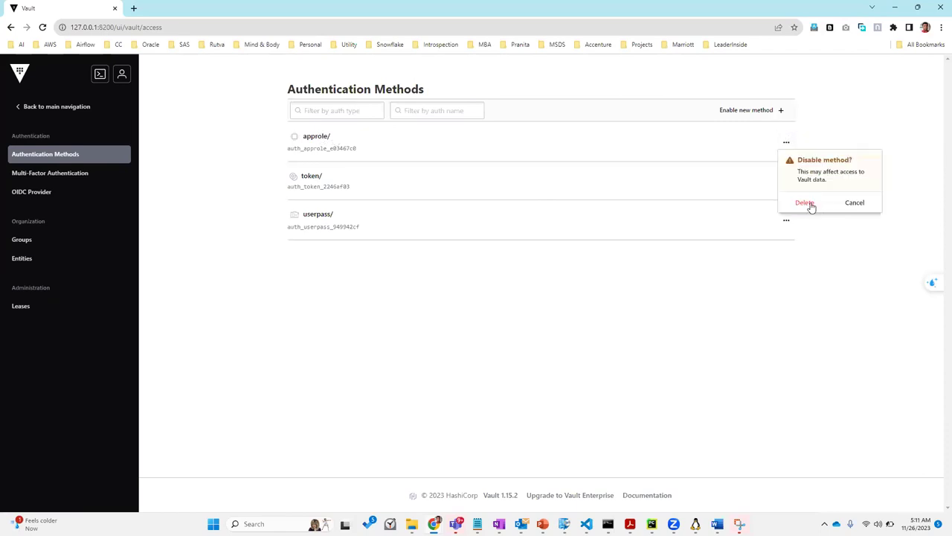
pyautogui.click(808, 203)
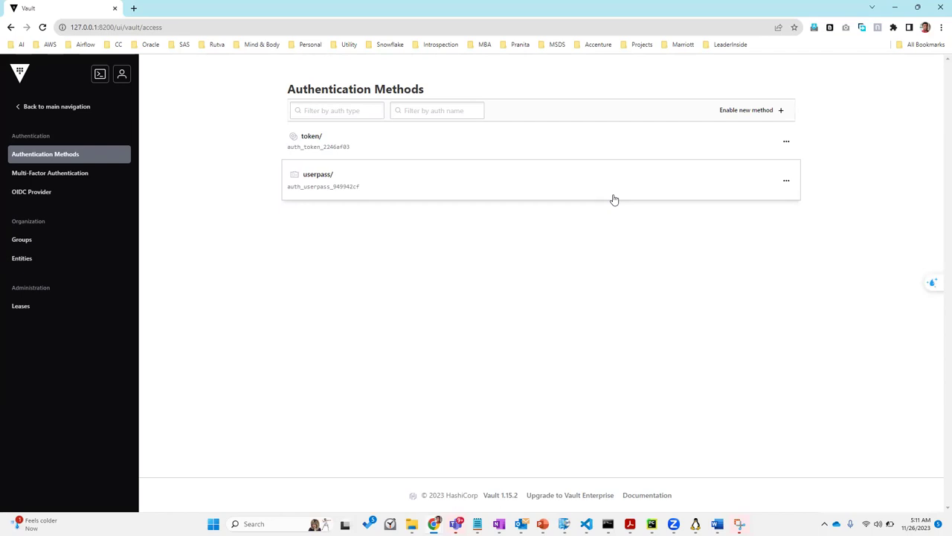
# Sign out of Vault and keep Token as the sign-in method
pyautogui.click(124, 75)
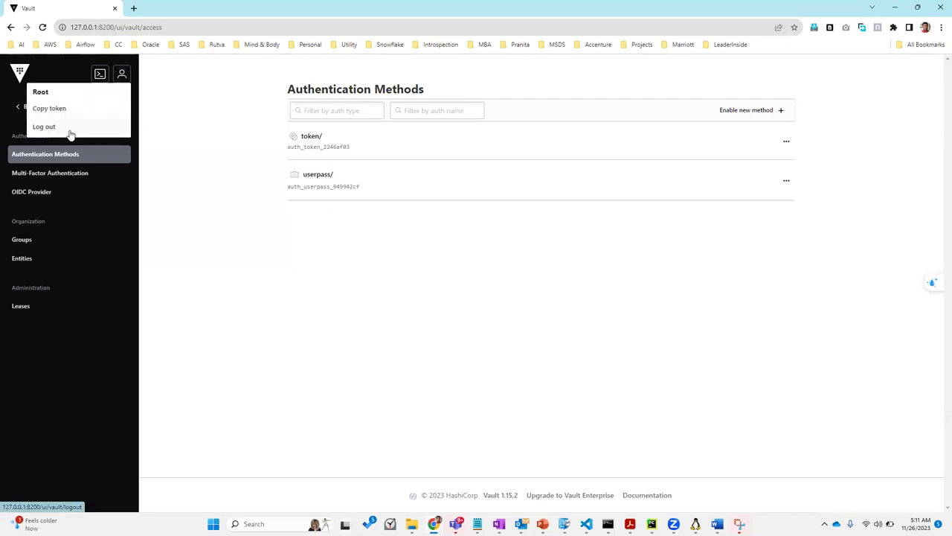
pyautogui.click(44, 127)
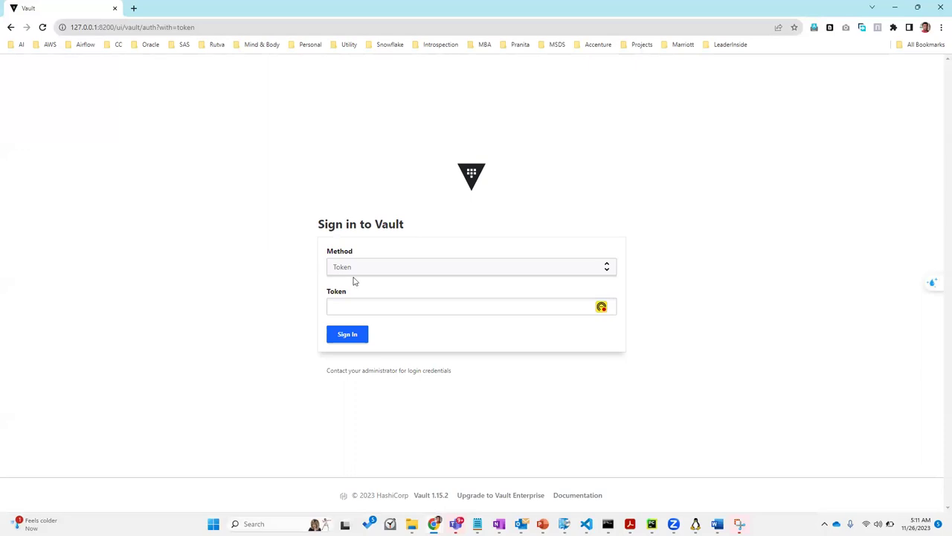
pyautogui.click(360, 273)
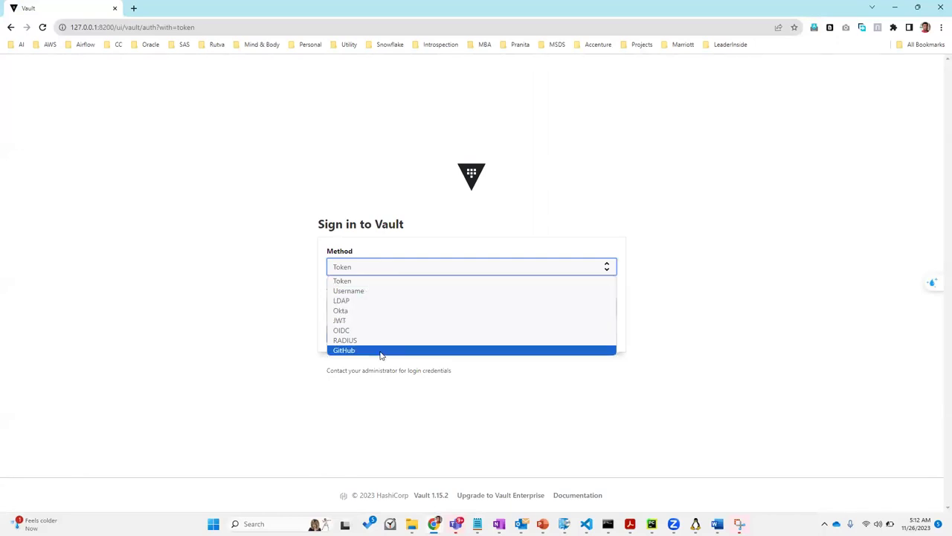
pyautogui.click(375, 283)
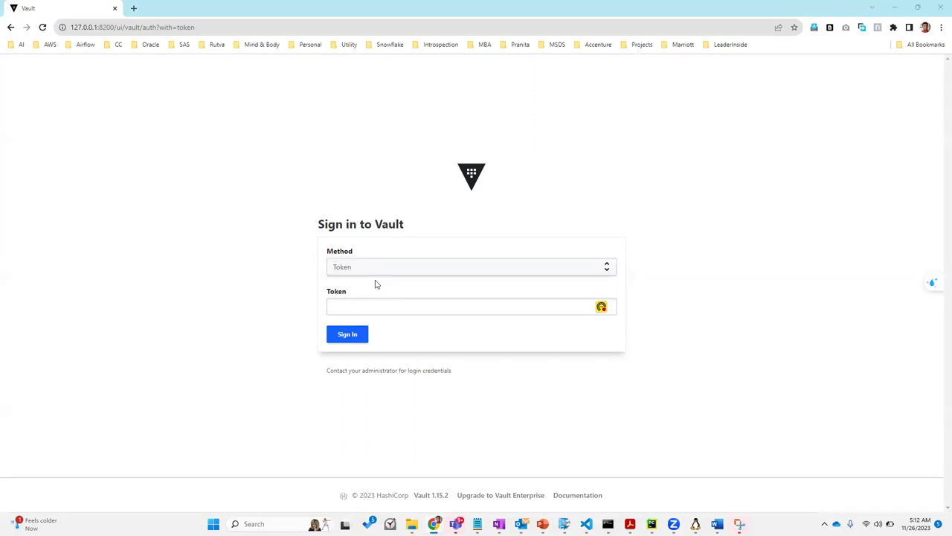
# Copy the root token from the vault server console and sign in with it
pyautogui.hotkey('alt', 'Tab')
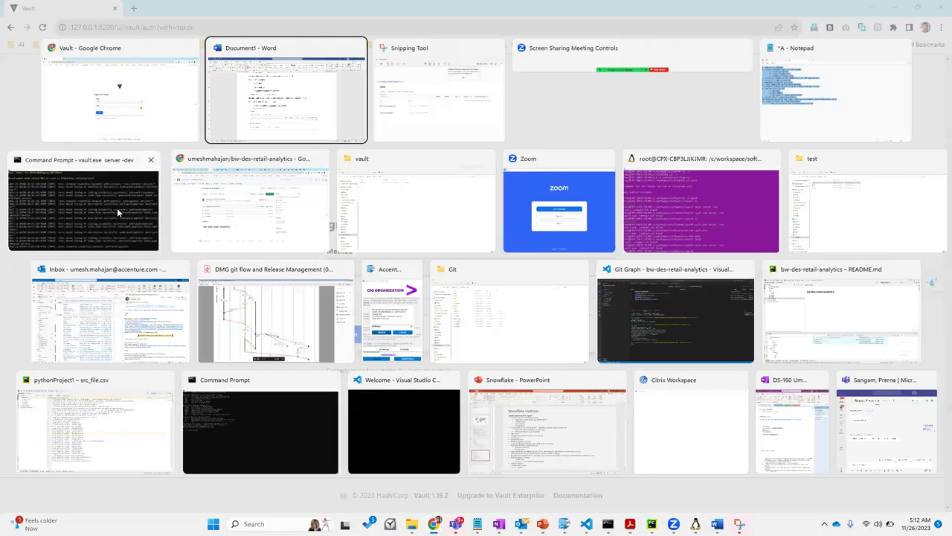
pyautogui.click(117, 207)
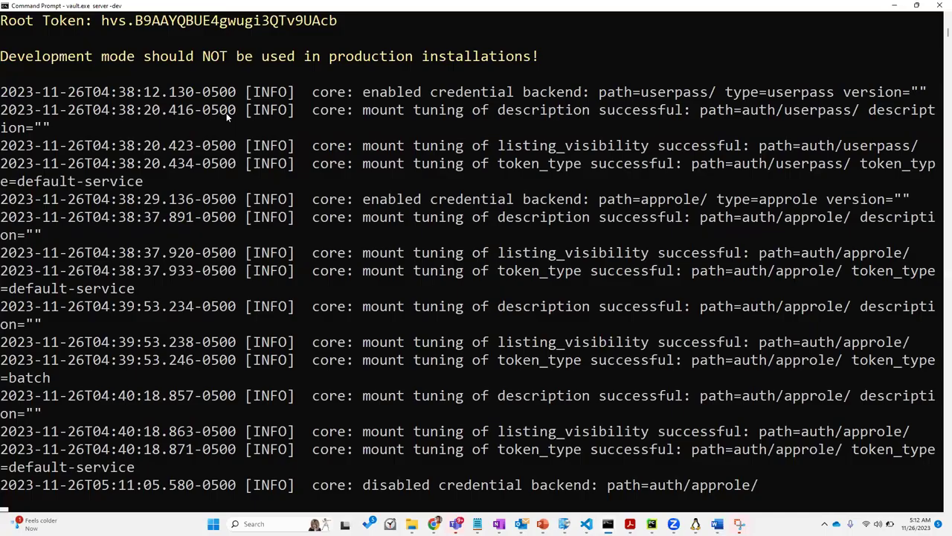
pyautogui.doubleClick(168, 21)
pyautogui.hotkey('ctrl', 'c')
pyautogui.hotkey('alt', 'Tab')
pyautogui.click(352, 311)
pyautogui.hotkey('ctrl', 'v')
pyautogui.click(353, 335)
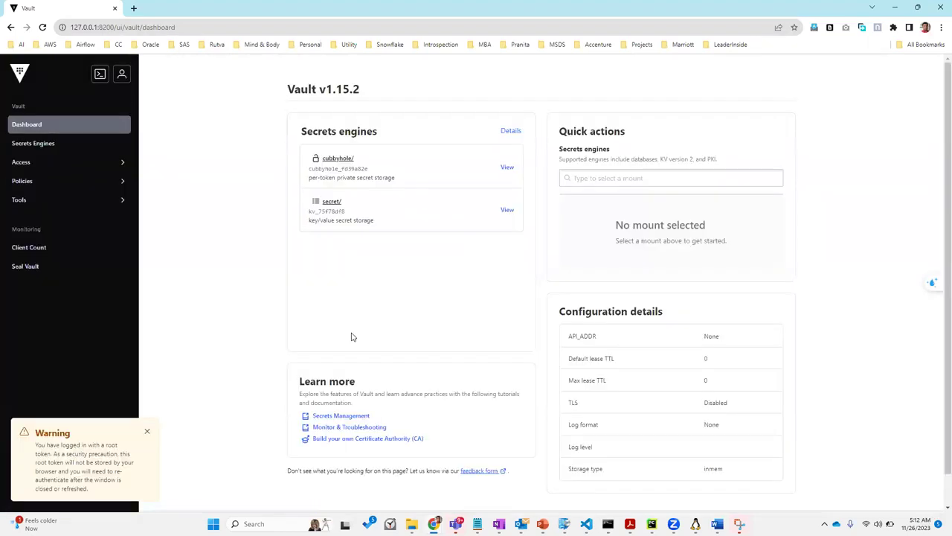
# Enable the AppRole auth method at path approle and return to the Authentication Methods list
pyautogui.click(332, 203)
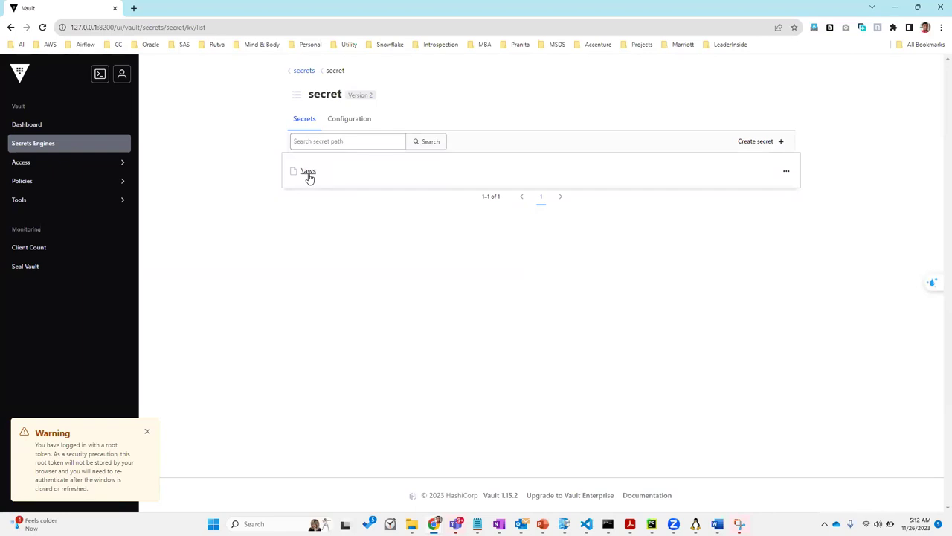
pyautogui.click(67, 160)
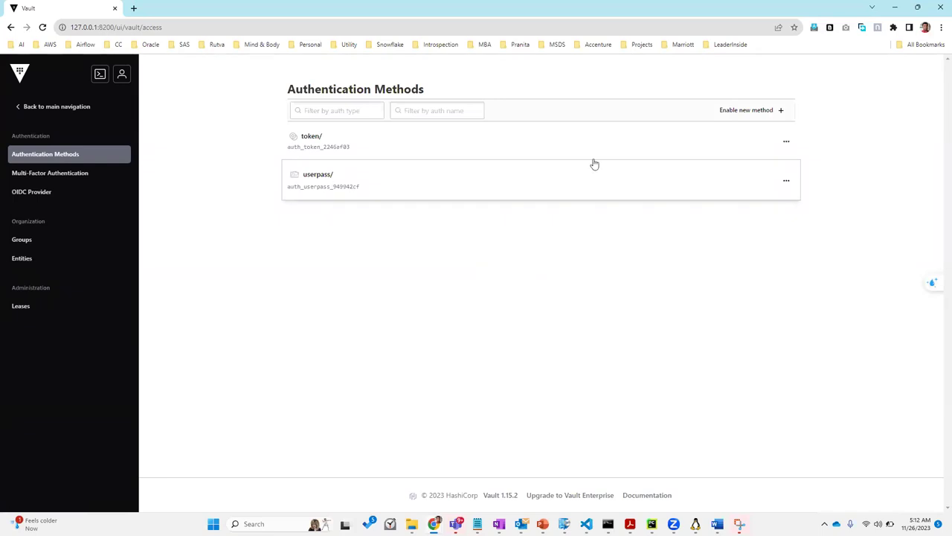
pyautogui.click(774, 112)
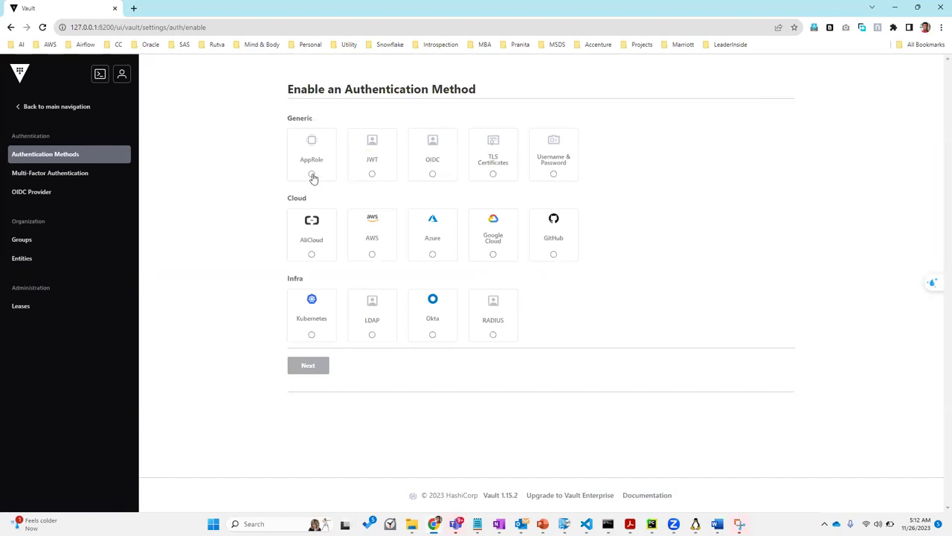
pyautogui.click(312, 176)
pyautogui.click(308, 365)
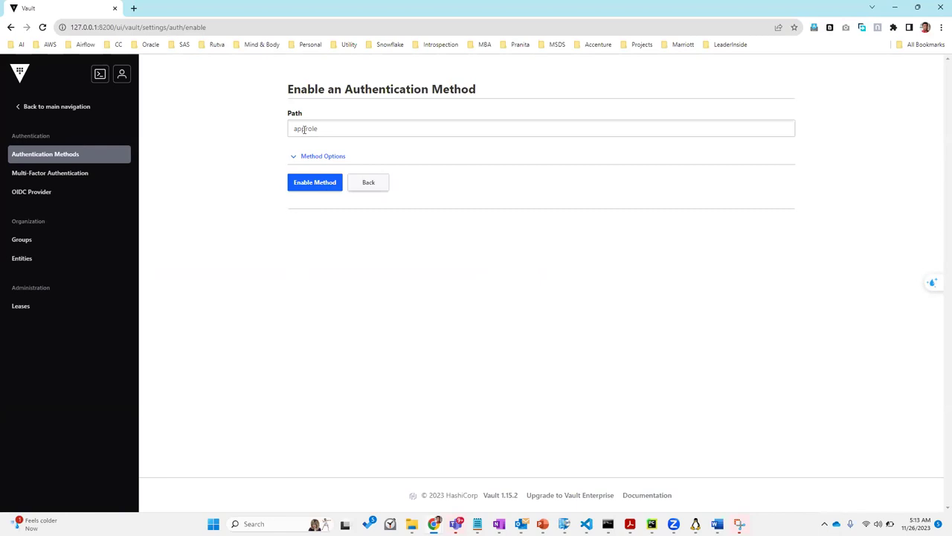
pyautogui.click(313, 182)
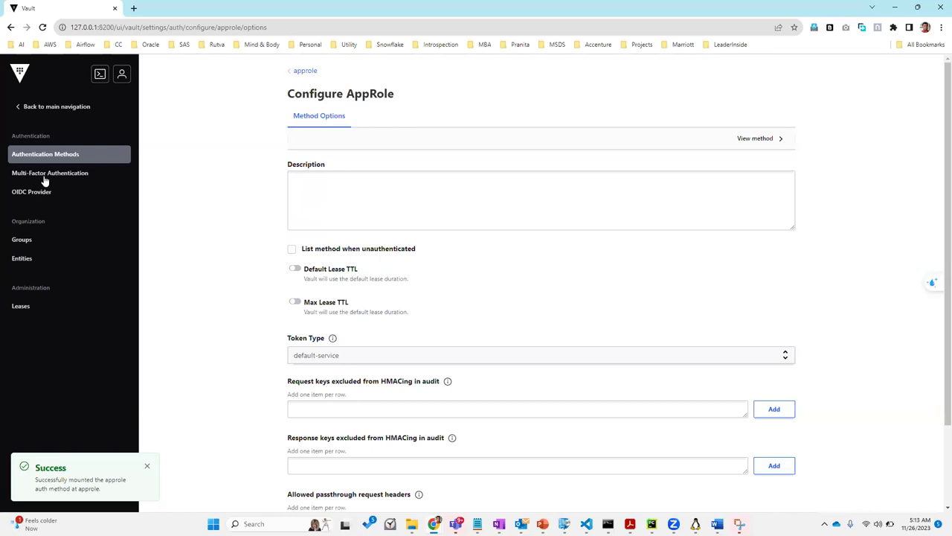
pyautogui.click(34, 111)
pyautogui.click(31, 162)
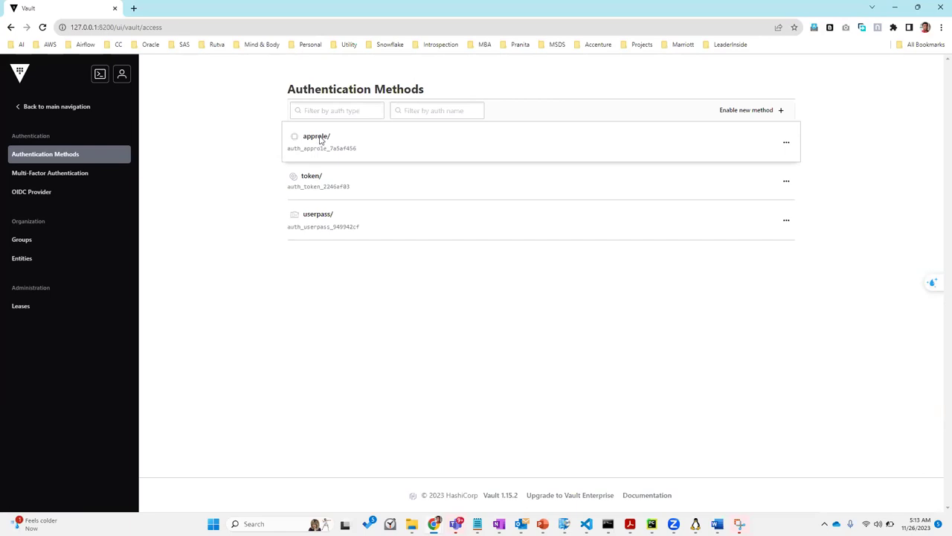
pyautogui.hotkey('alt', 'Tab')
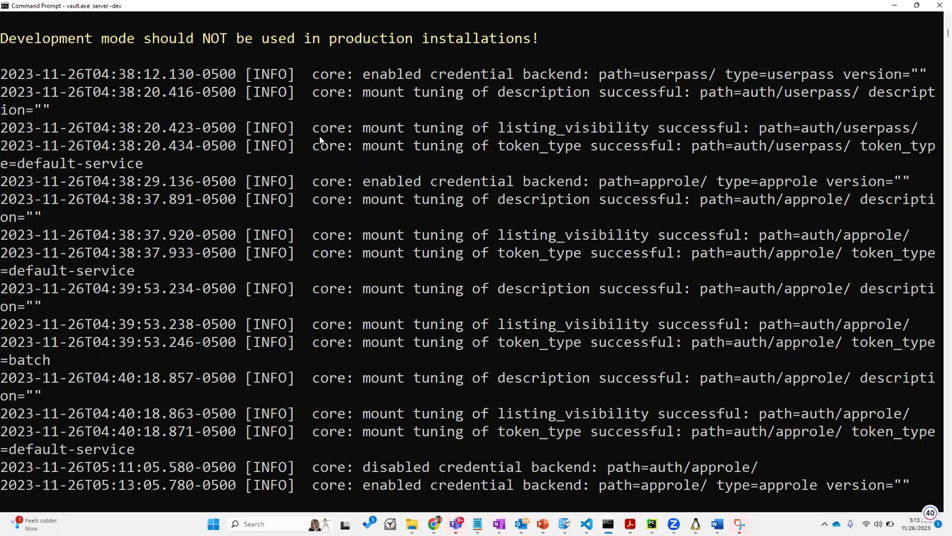
pyautogui.hotkey('alt', 'Tab')
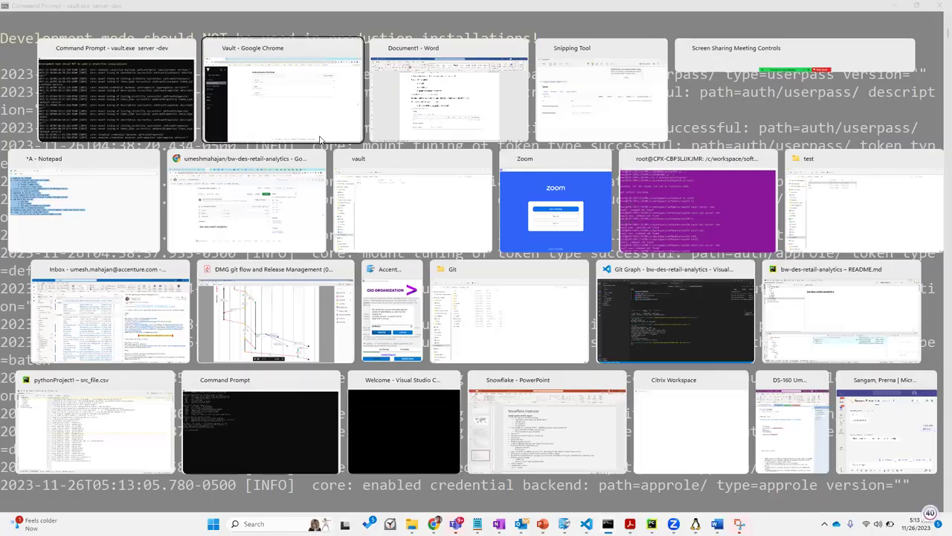
pyautogui.click(301, 92)
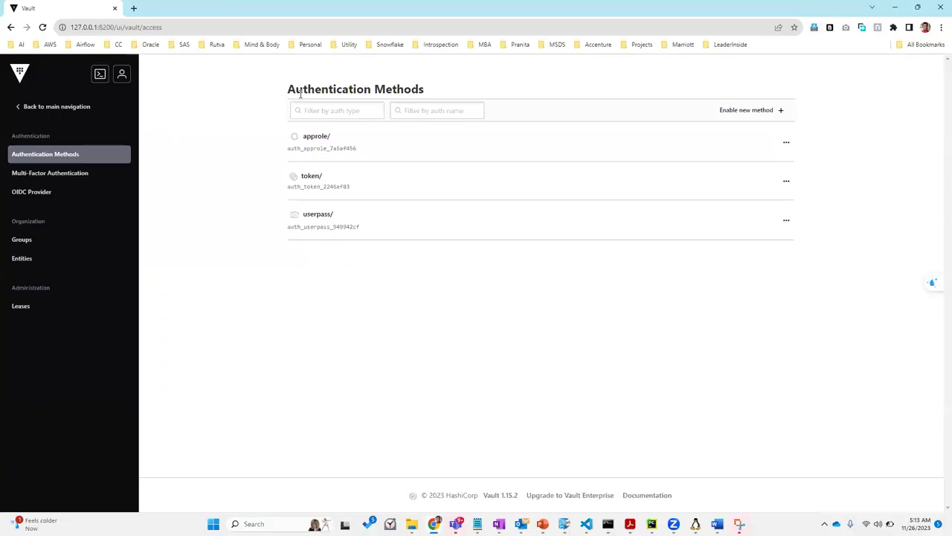
pyautogui.hotkey('alt', 'Tab')
pyautogui.click(168, 101)
pyautogui.hotkey('alt', 'Tab')
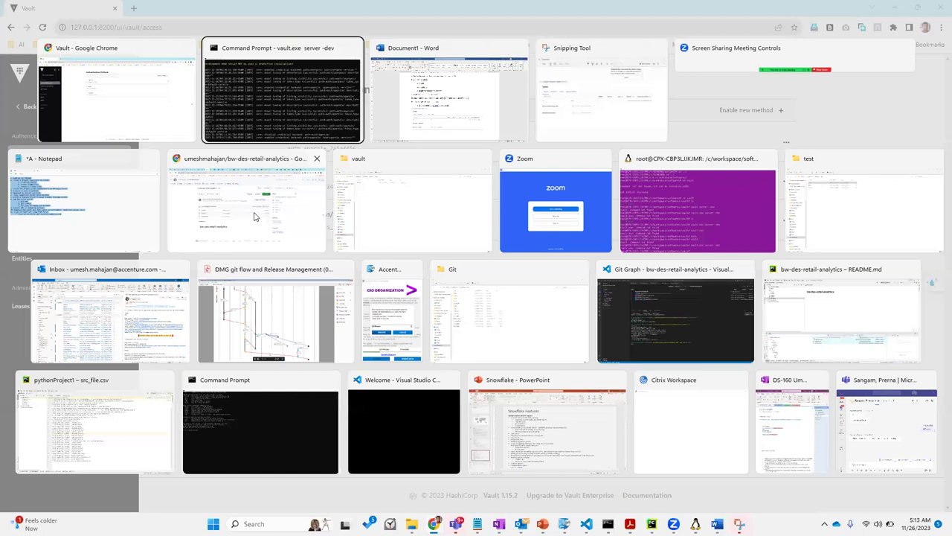
# Switch to the AppRole pull authentication tutorial and show its Web UI steps
pyautogui.click(252, 216)
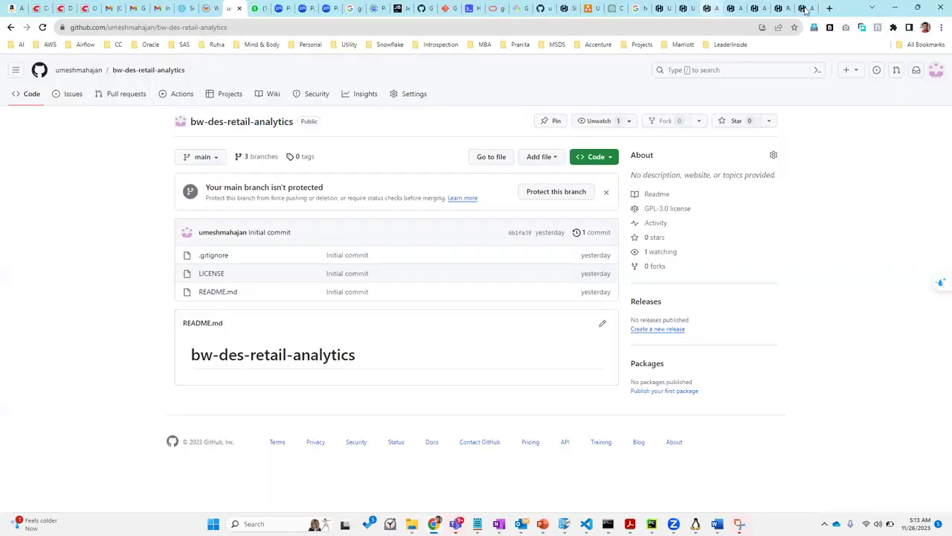
pyautogui.click(805, 8)
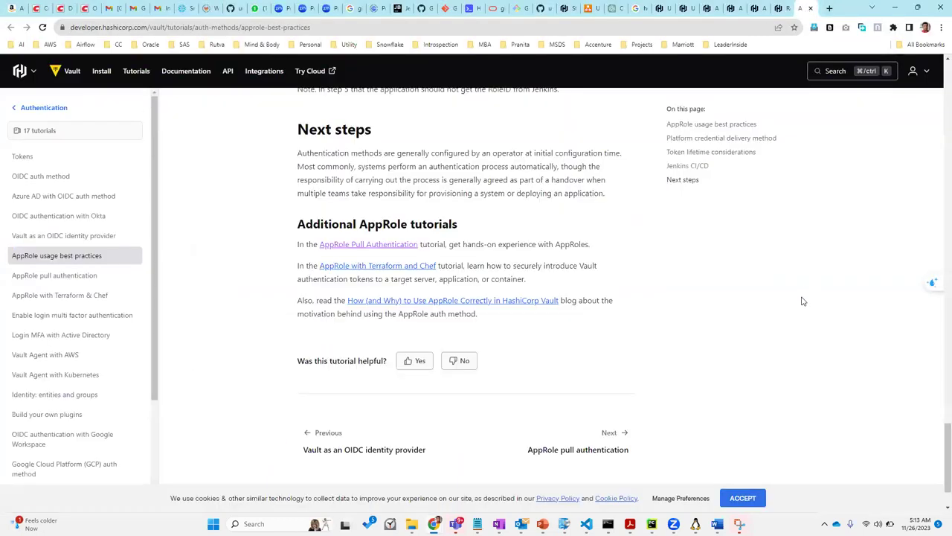
pyautogui.click(778, 9)
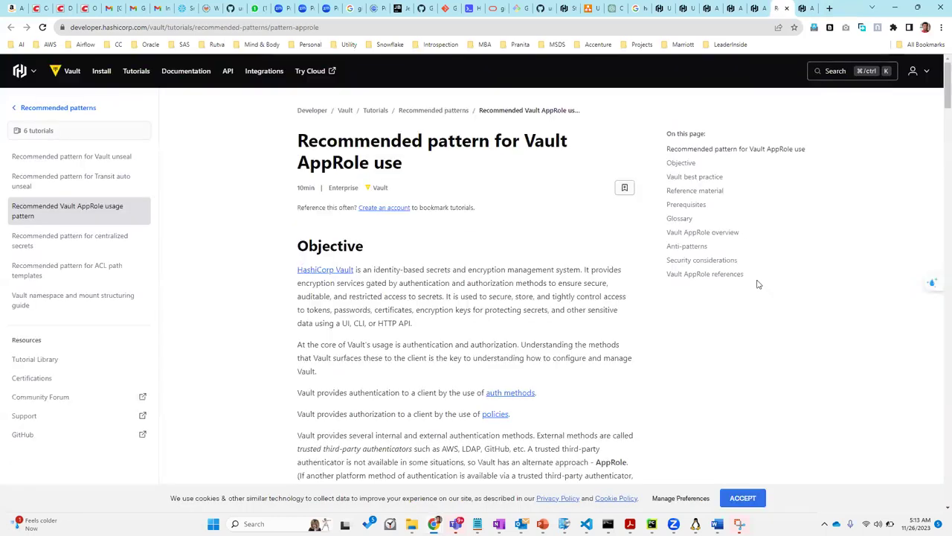
pyautogui.scroll(-1, 751, 275)
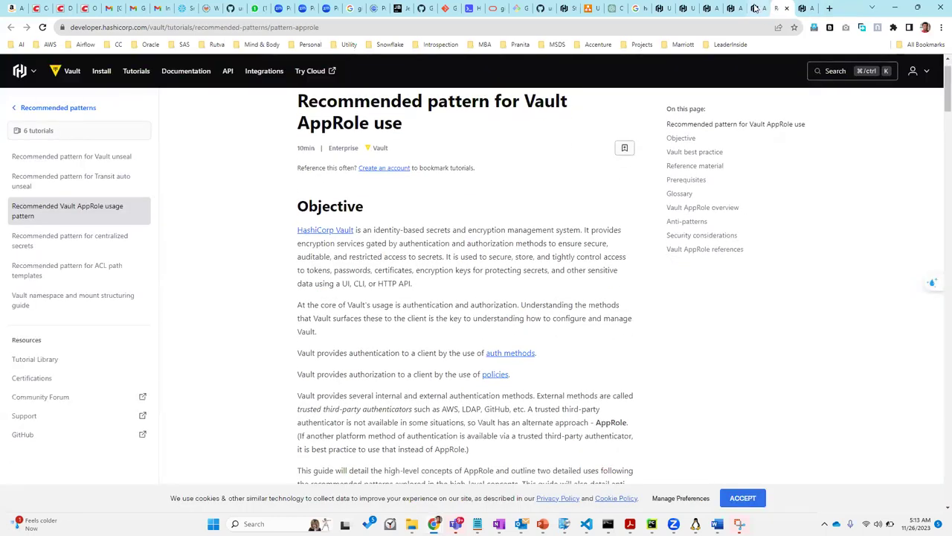
pyautogui.click(755, 8)
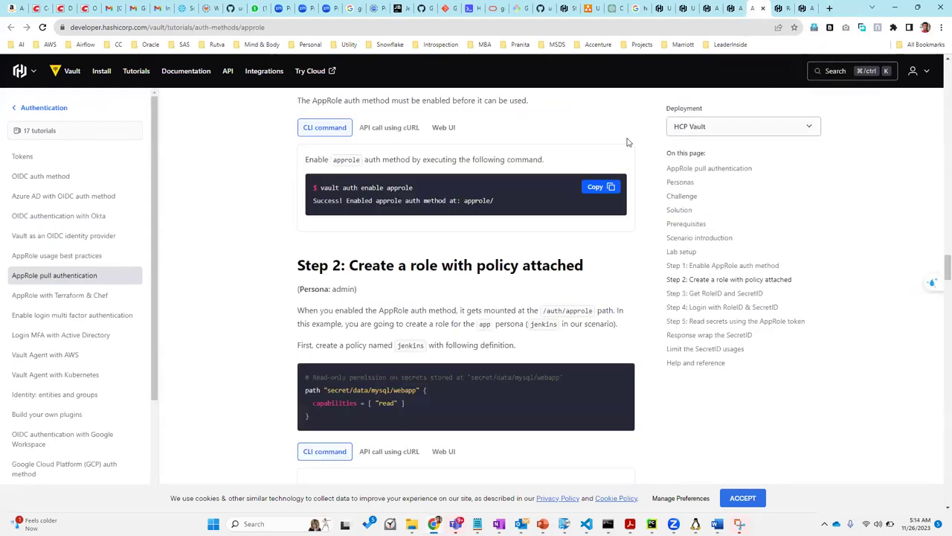
pyautogui.click(443, 131)
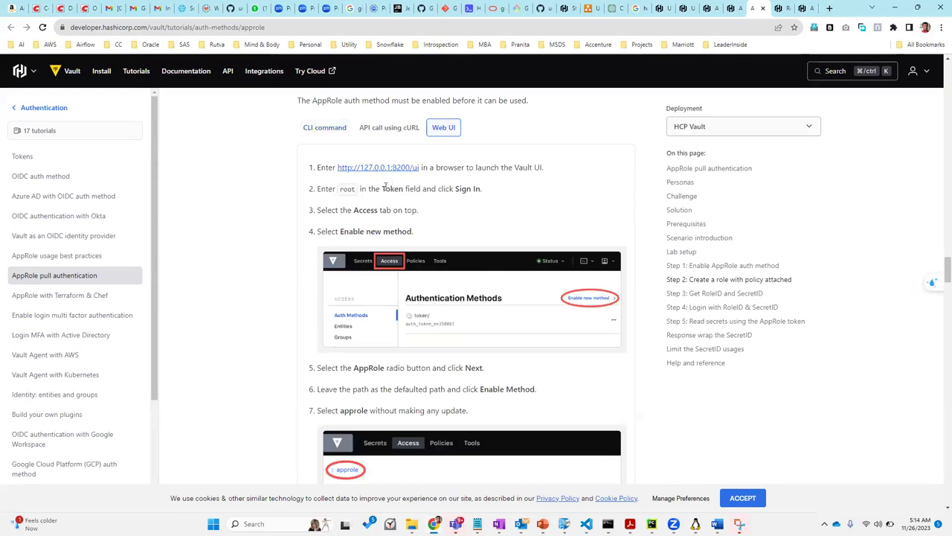
# Scroll to Step 2's jenkins read-only policy, then move to an empty line below the Notepad notes
pyautogui.click(80, 279)
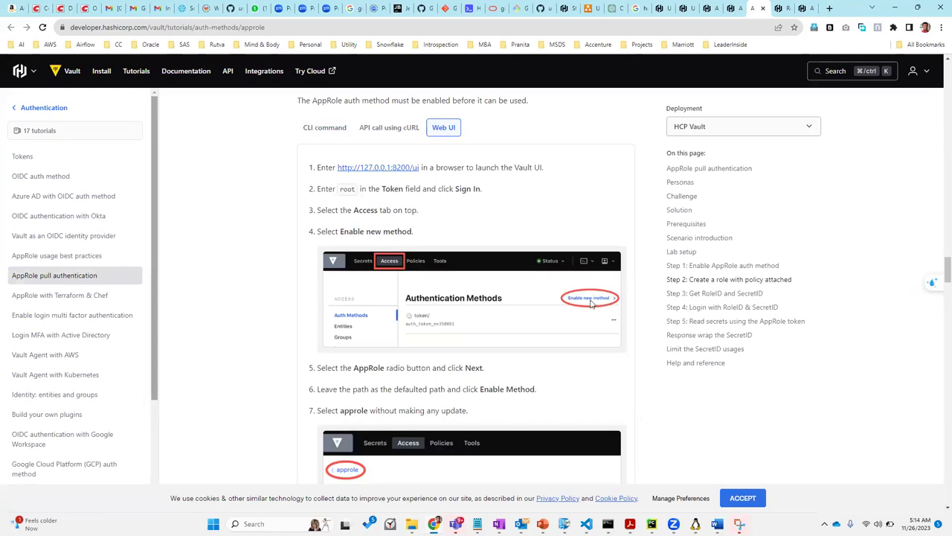
pyautogui.scroll(-3, 591, 304)
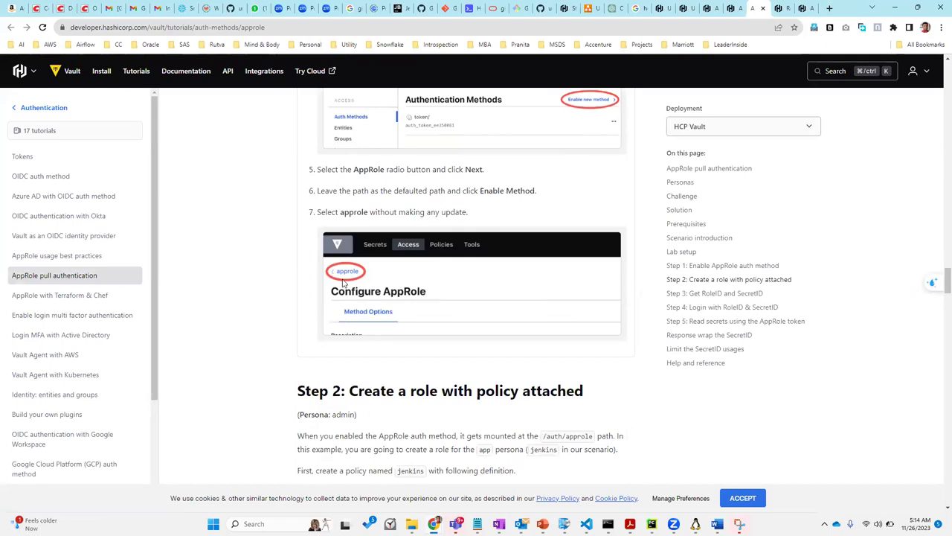
pyautogui.scroll(-3, 344, 283)
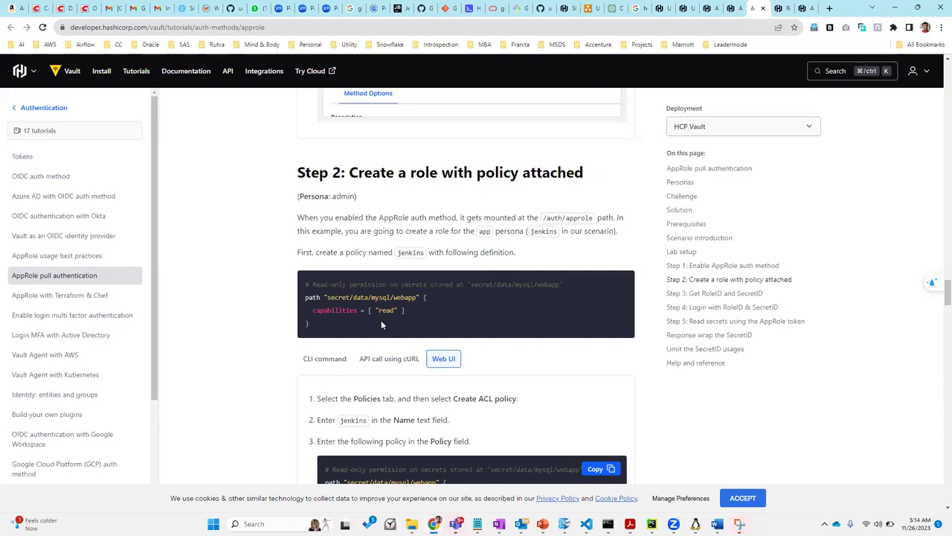
pyautogui.scroll(-3, 388, 317)
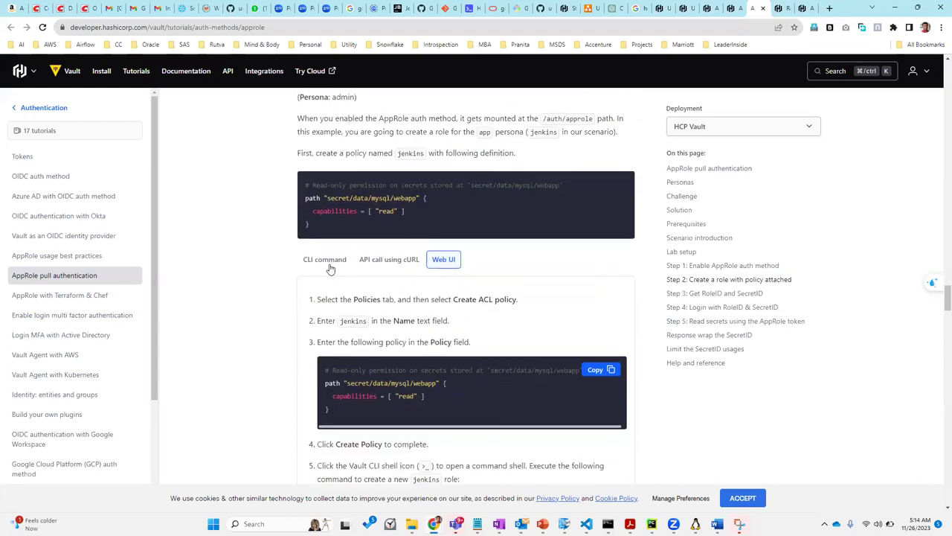
pyautogui.click(329, 268)
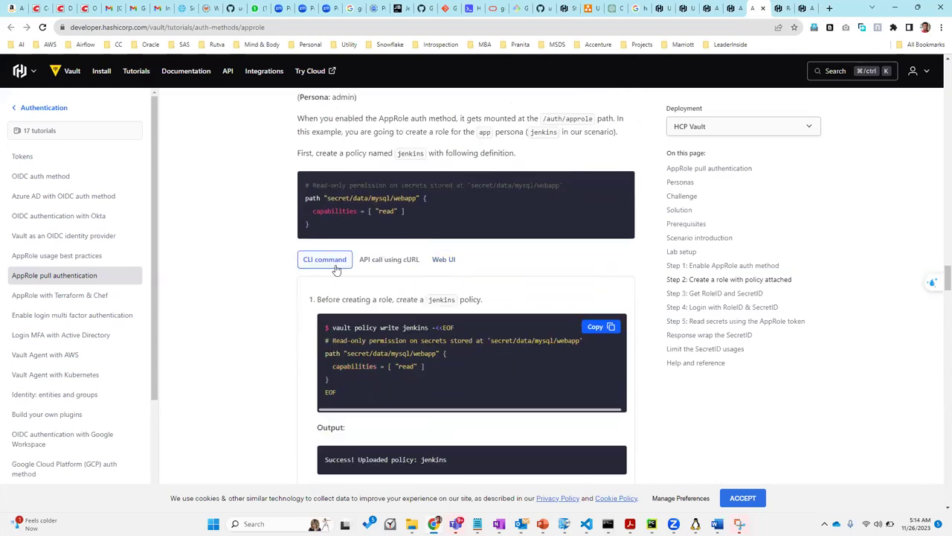
pyautogui.click(436, 265)
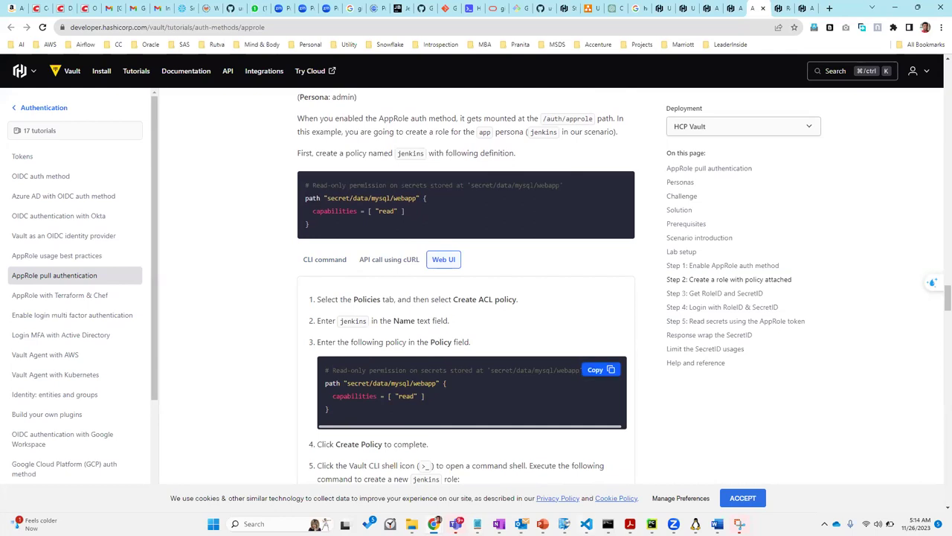
pyautogui.click(476, 523)
pyautogui.click(419, 436)
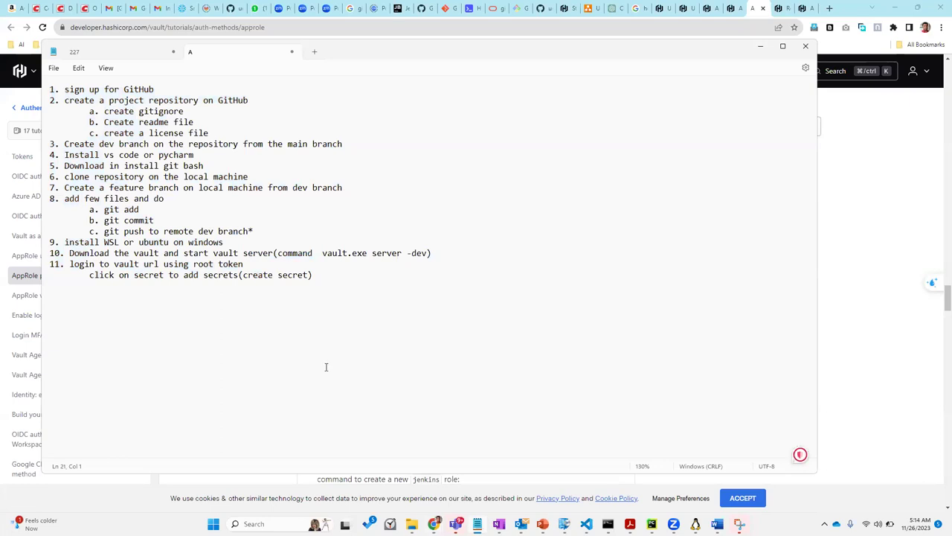
# Paste the jenkins read-only policy for secret/data/mysql/webapp into the notes and return to Vault
pyautogui.write('# Read-only permission on secrets stored at \'secret/data/mysql/webapp\' path "secret/data/mysql/webapp" {   capabilities = [ "read" ] }')
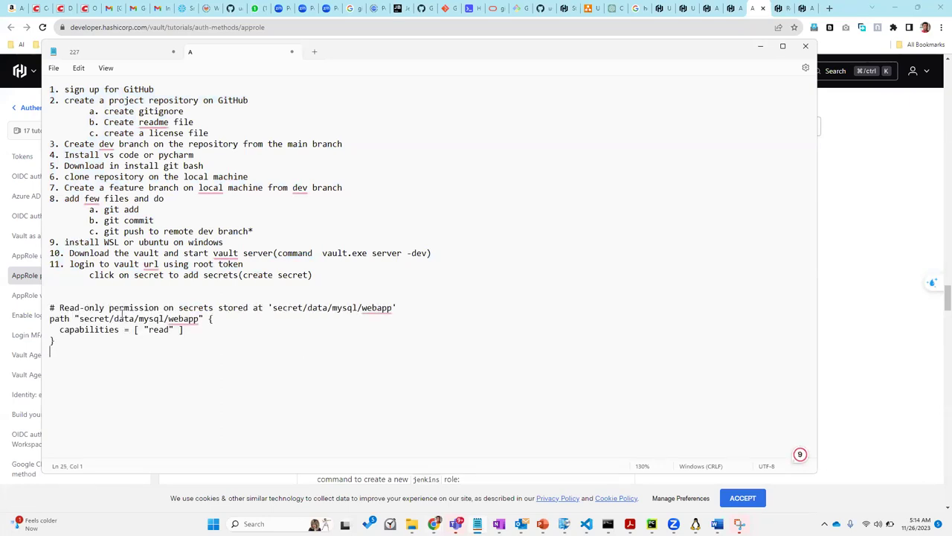
pyautogui.hotkey('alt', 'Tab')
pyautogui.hotkey('alt', 'Tab')
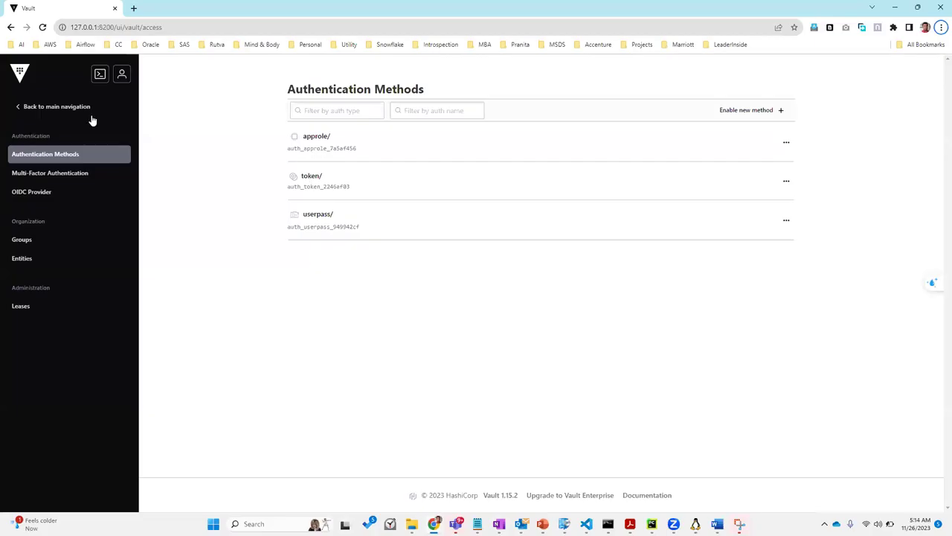
# Open the secret engine and inspect the \aws secret's details, metadata and paths
pyautogui.click(24, 108)
pyautogui.click(32, 146)
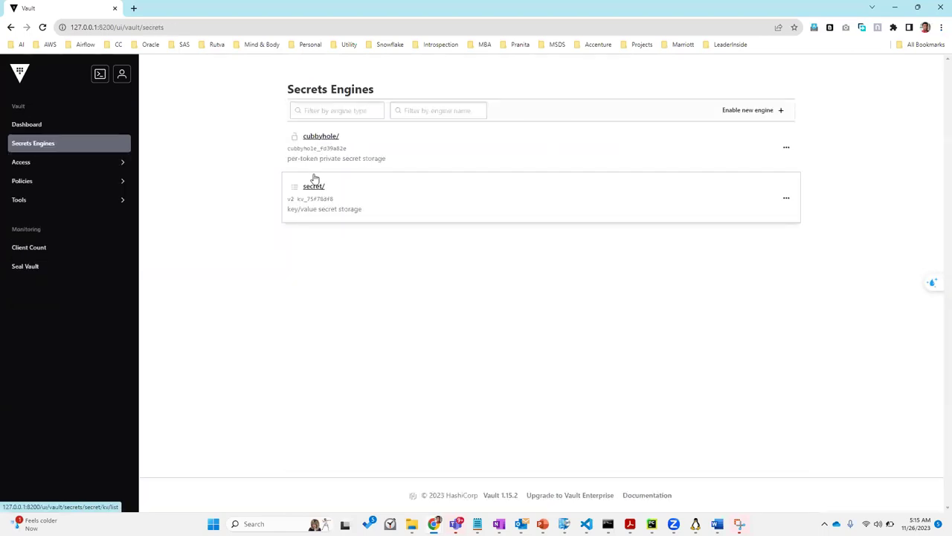
pyautogui.click(312, 182)
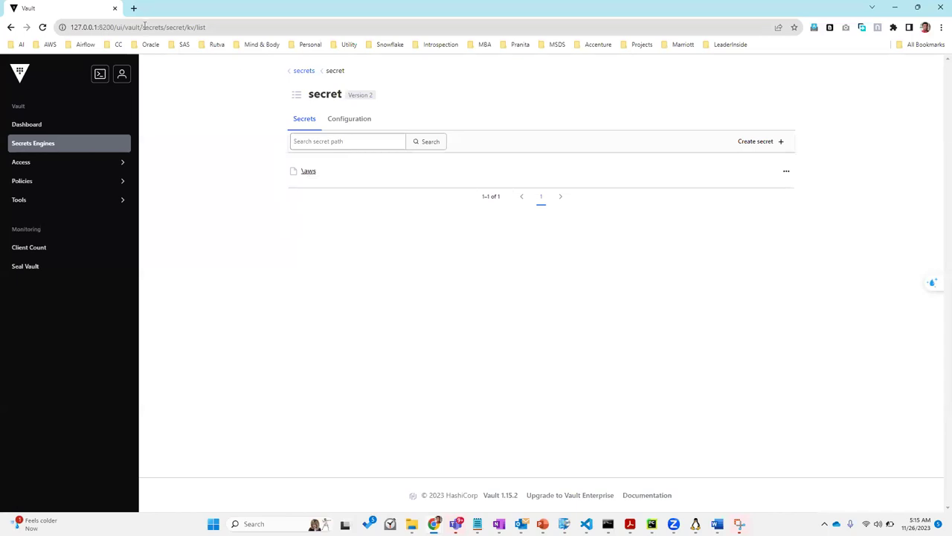
pyautogui.moveTo(144, 27); pyautogui.dragTo(208, 27)
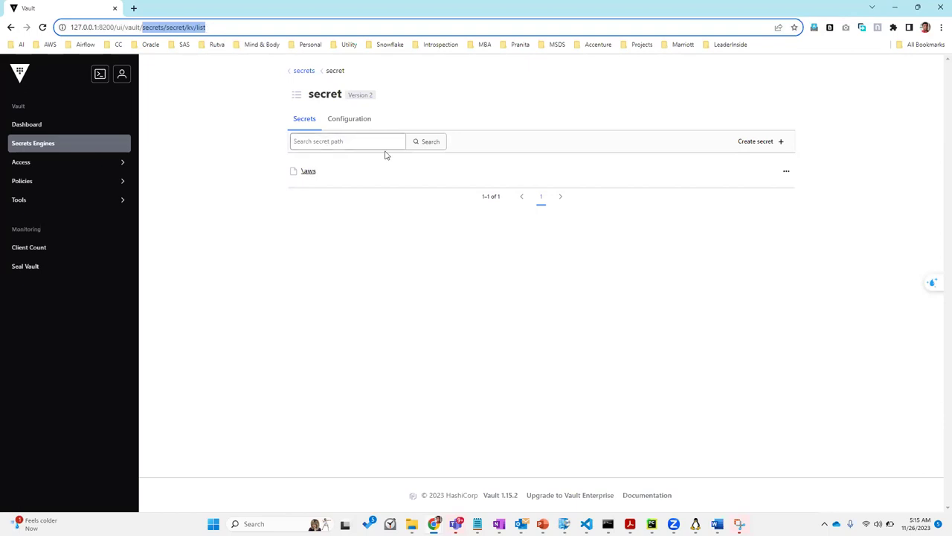
pyautogui.click(786, 174)
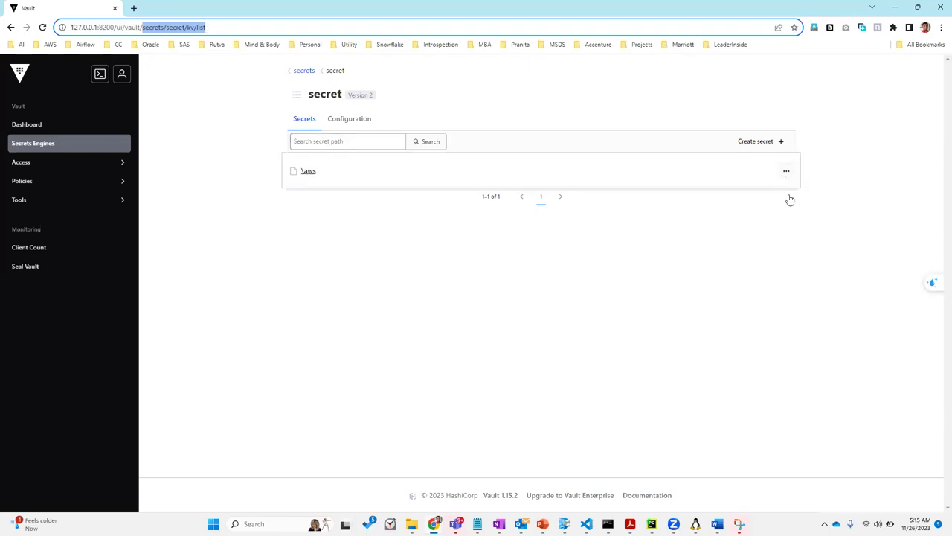
pyautogui.click(793, 198)
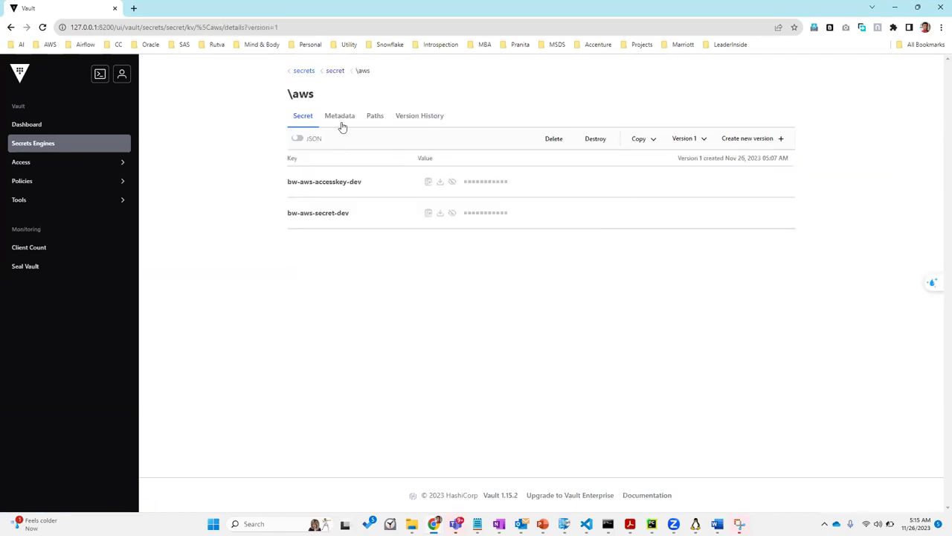
pyautogui.click(402, 115)
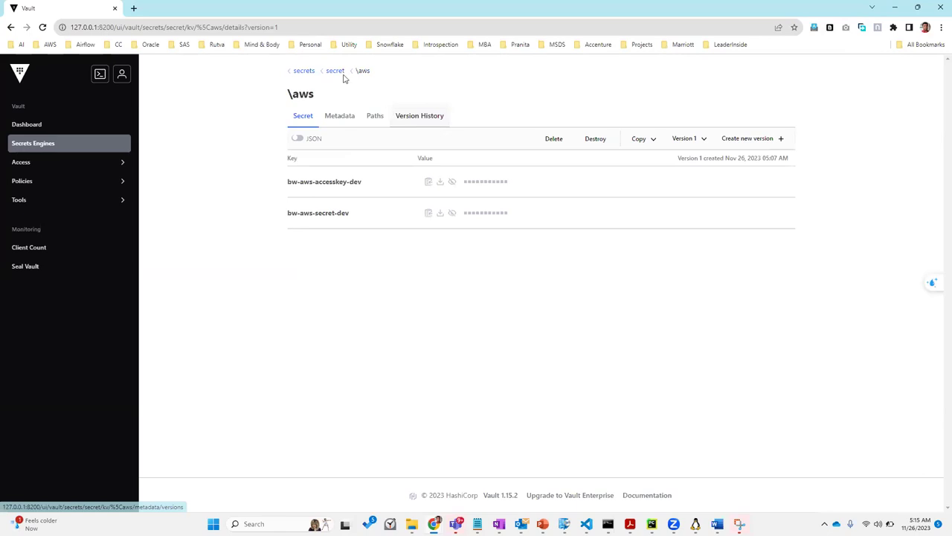
pyautogui.click(340, 117)
pyautogui.click(371, 120)
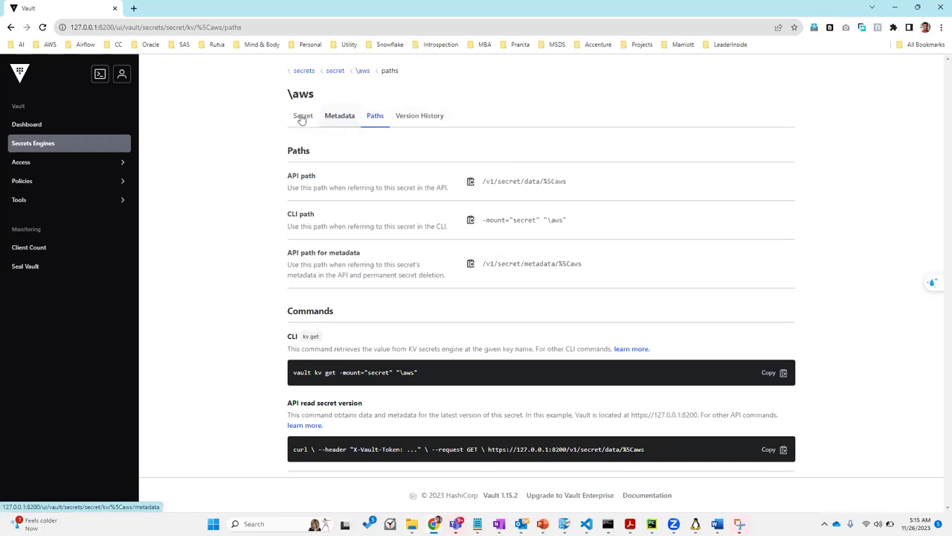
pyautogui.click(363, 71)
pyautogui.click(337, 71)
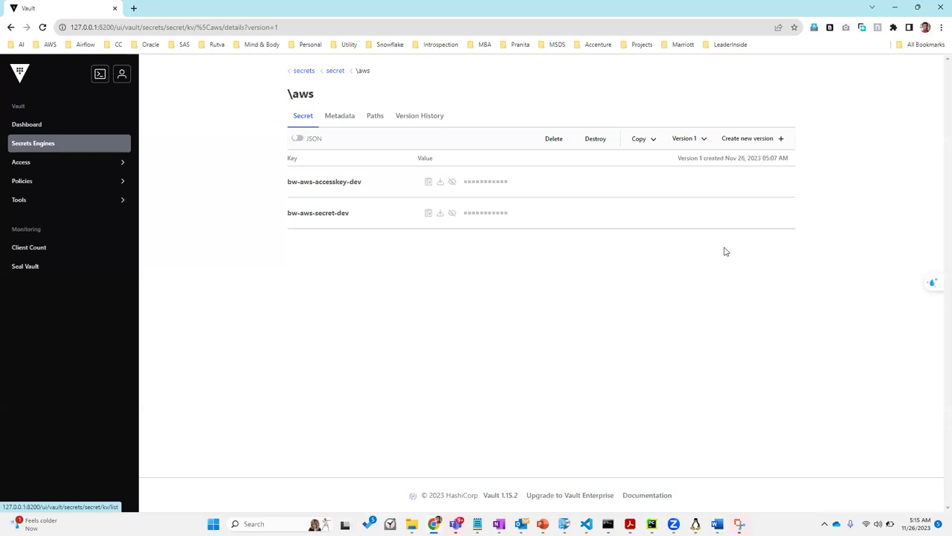
# Permanently delete the \aws secret and all its versions
pyautogui.click(788, 179)
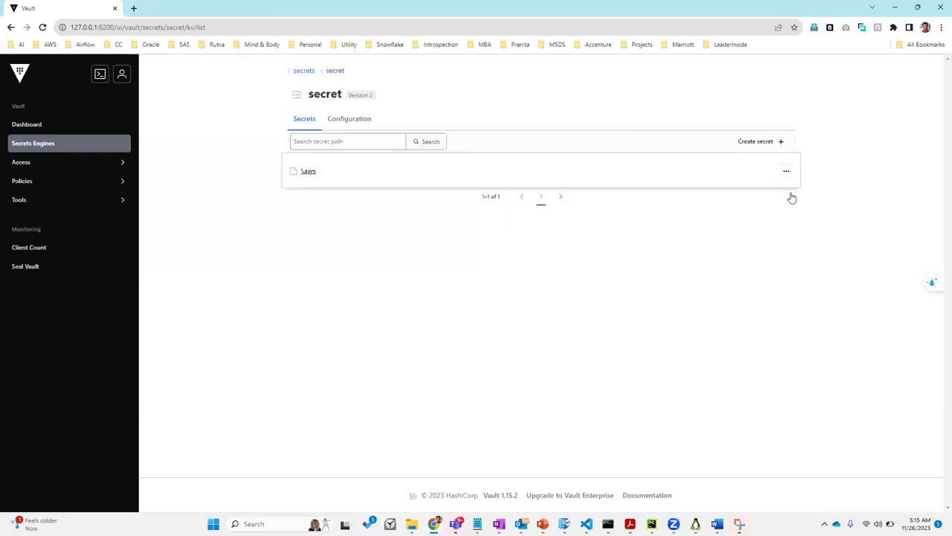
pyautogui.click(810, 249)
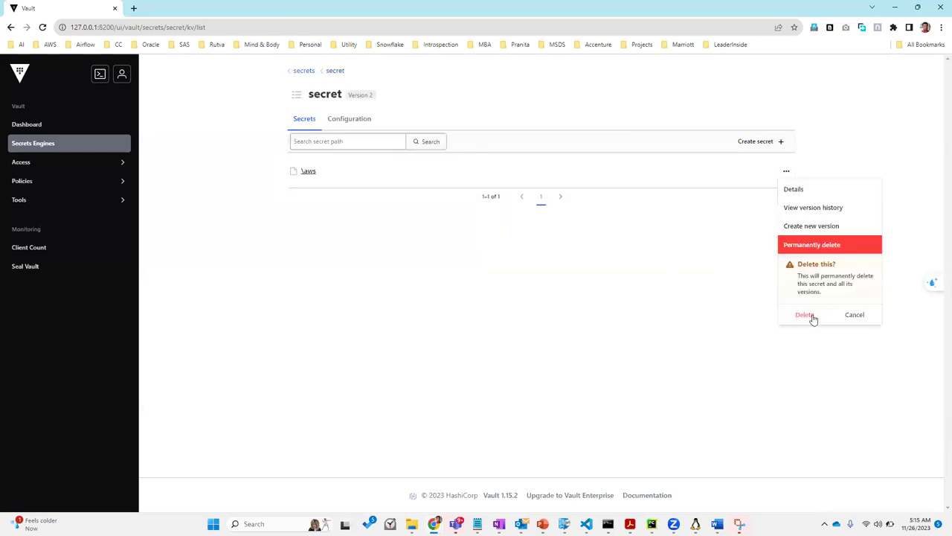
pyautogui.click(811, 316)
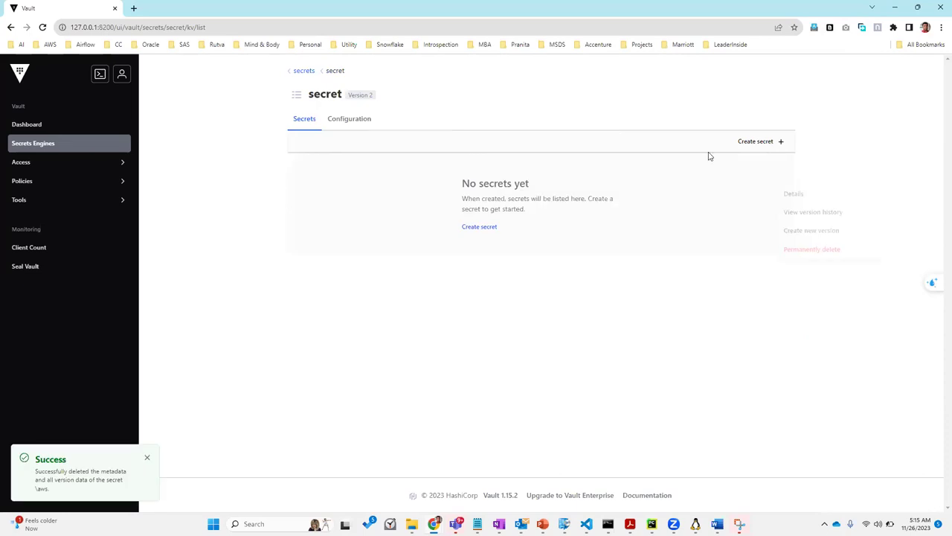
pyautogui.click(755, 142)
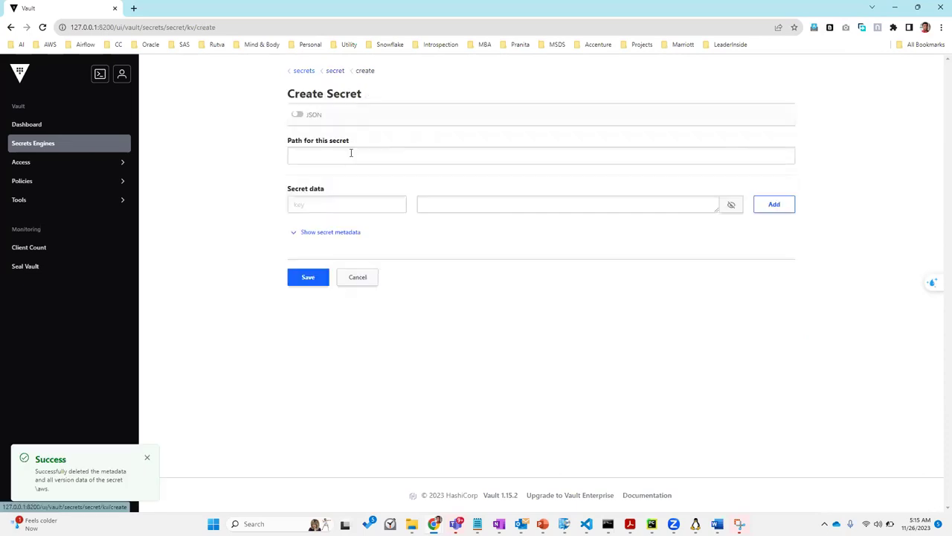
pyautogui.click(351, 153)
pyautogui.write('aws')
pyautogui.click(319, 207)
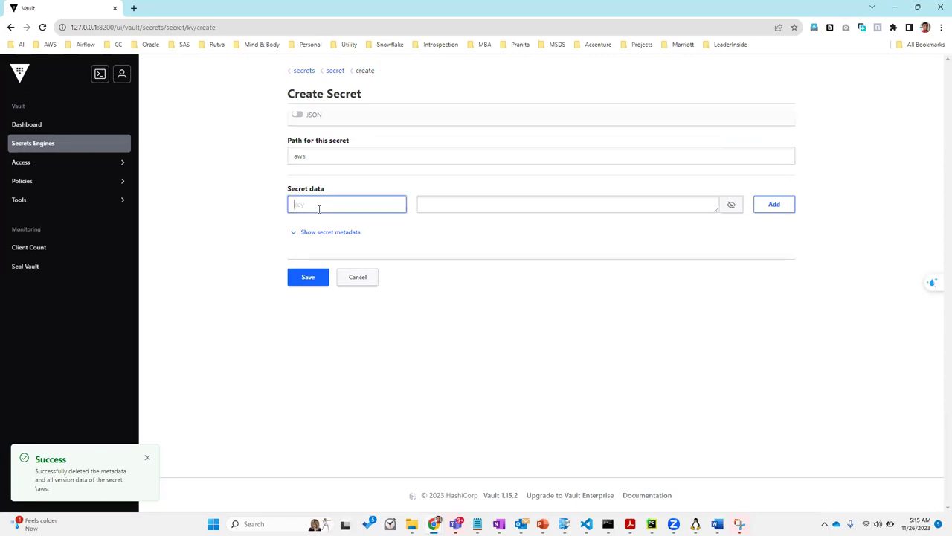
pyautogui.write('bw-')
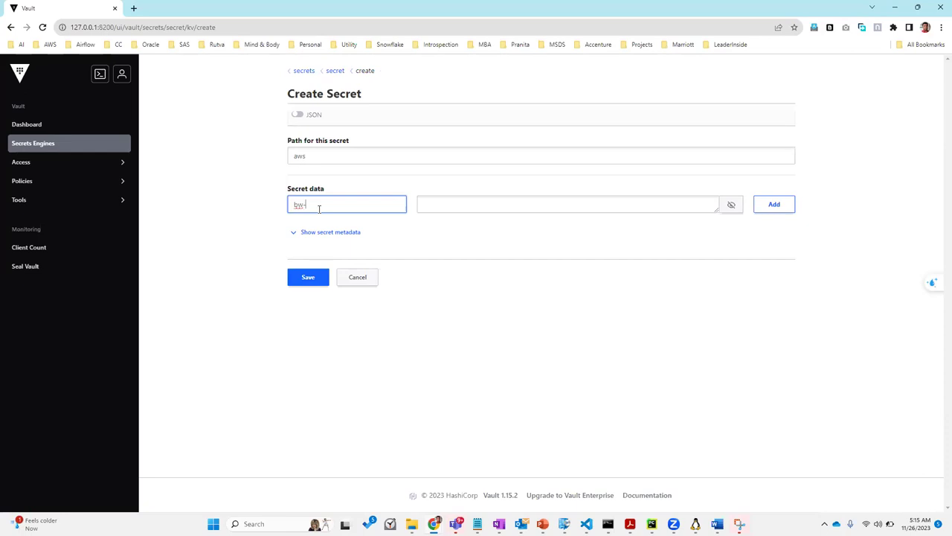
pyautogui.write('aws-accesskey-dev')
pyautogui.hotkey('ctrl', 'a')
pyautogui.hotkey('ctrl', 'c')
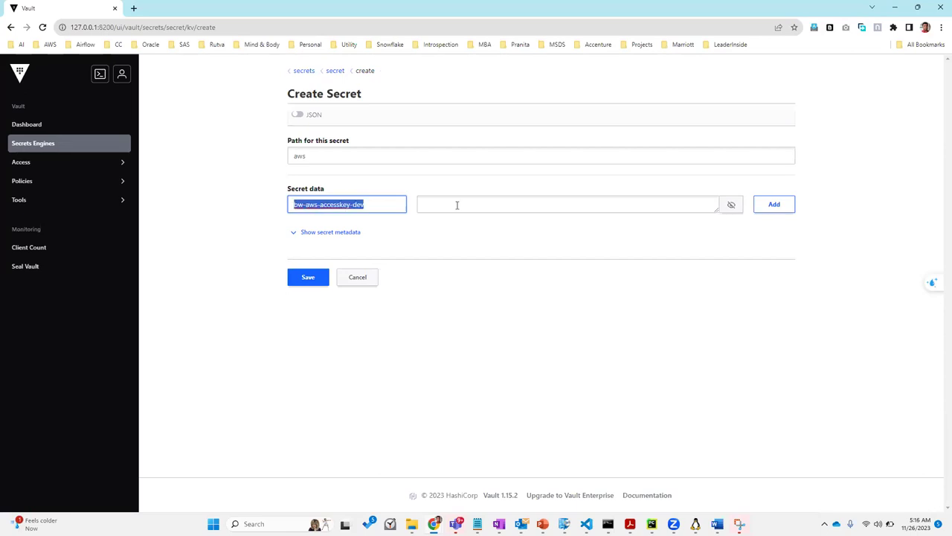
pyautogui.click(457, 205)
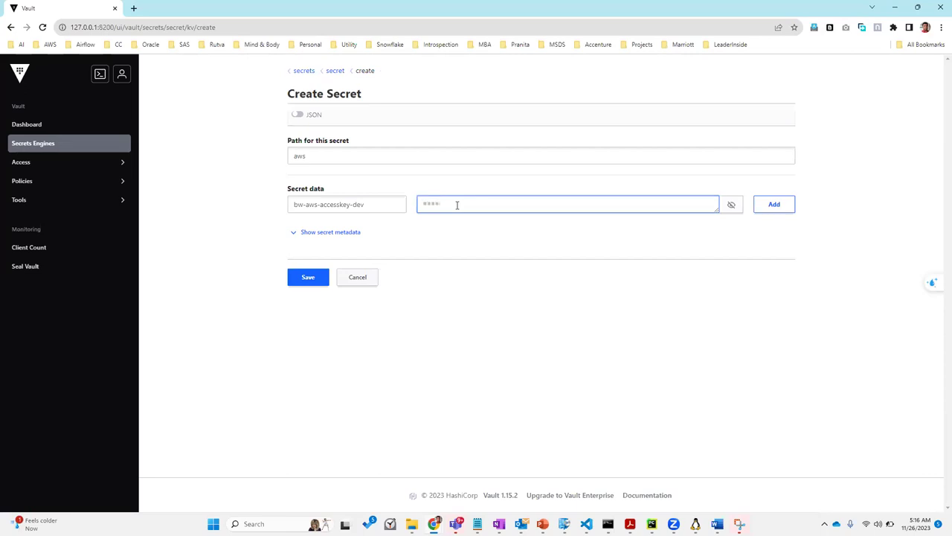
# Add a second key bw-aws-secretkey-dev and save the aws secret
pyautogui.click(773, 205)
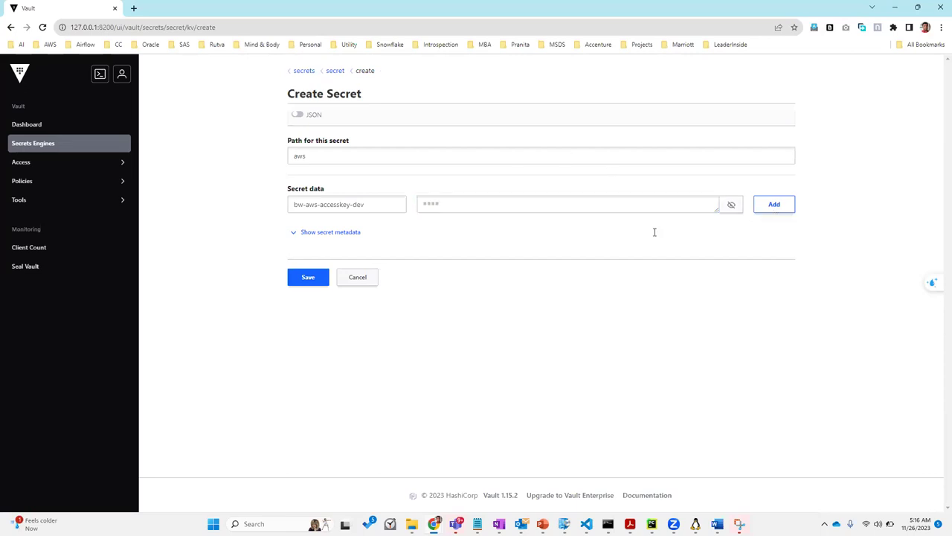
pyautogui.click(338, 224)
pyautogui.hotkey('ctrl', 'v')
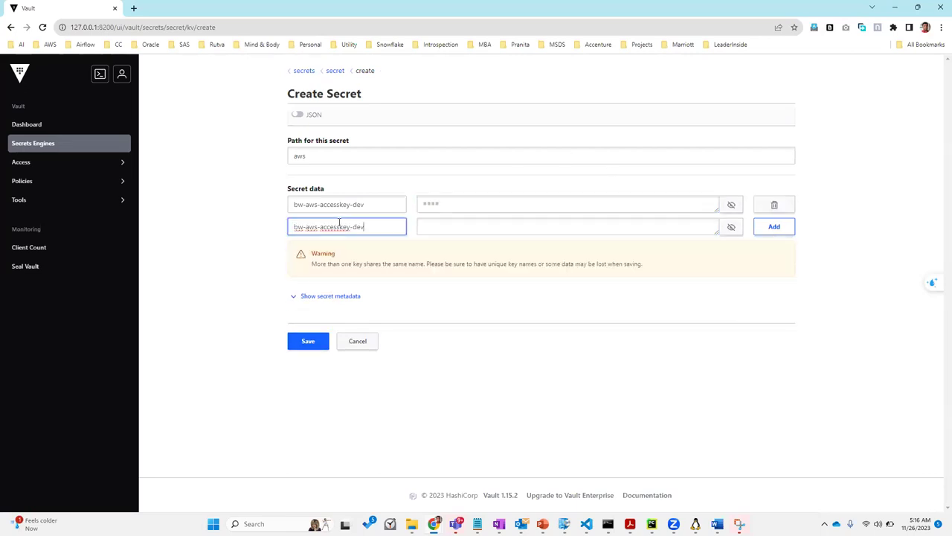
pyautogui.doubleClick(332, 227)
pyautogui.write('secret')
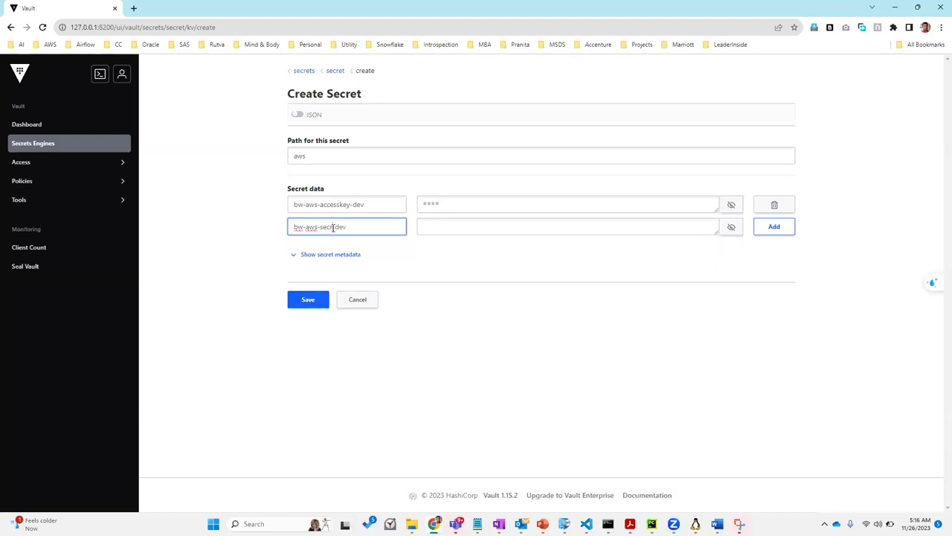
pyautogui.write('key')
pyautogui.click(435, 227)
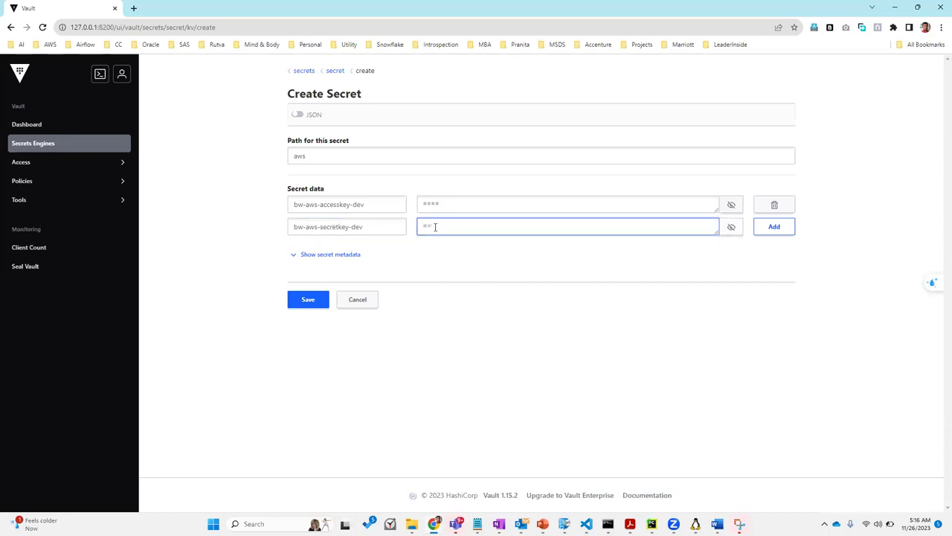
pyautogui.click(778, 226)
pyautogui.click(307, 323)
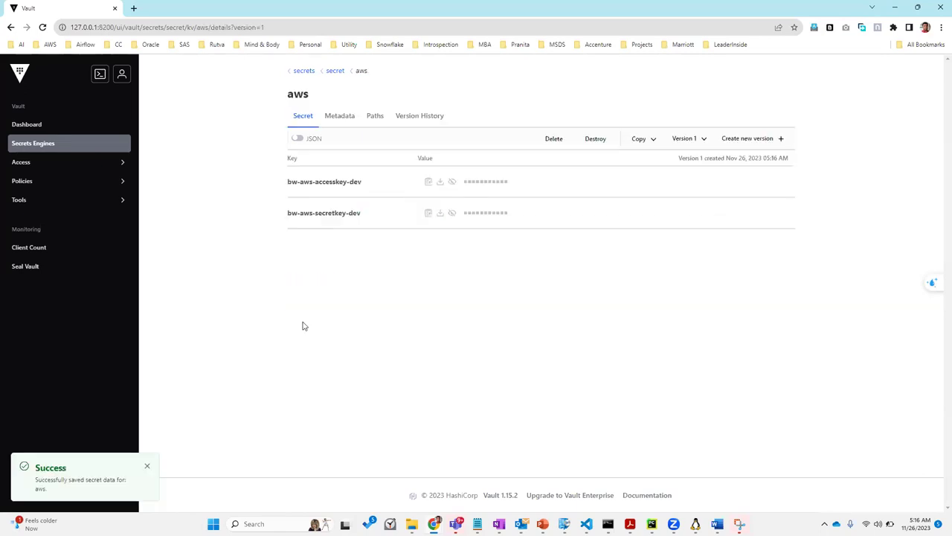
# Reopen the aws secret and show its API and CLI paths
pyautogui.click(335, 71)
pyautogui.click(305, 174)
pyautogui.click(377, 119)
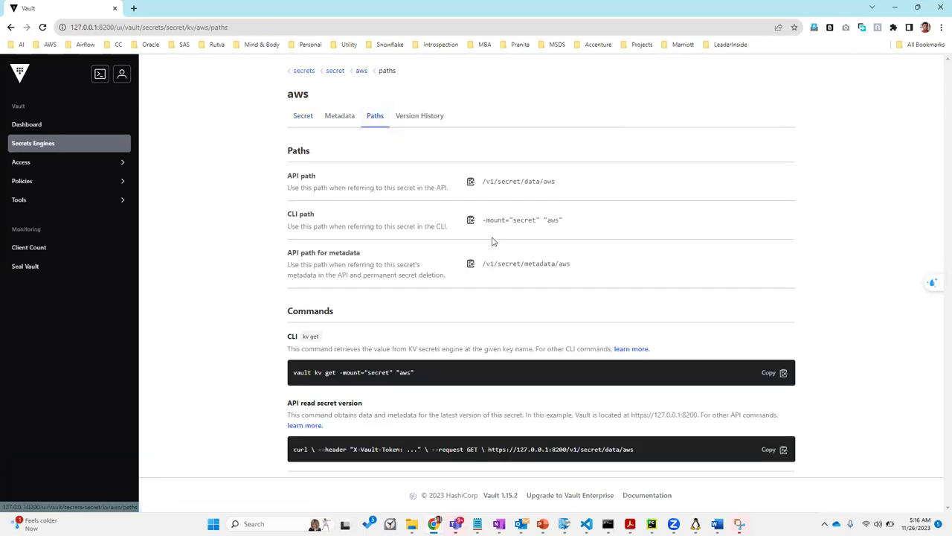
# Select secret/data/aws from the aws secret's API path and switch to Notepad
pyautogui.moveTo(562, 186); pyautogui.dragTo(475, 190)
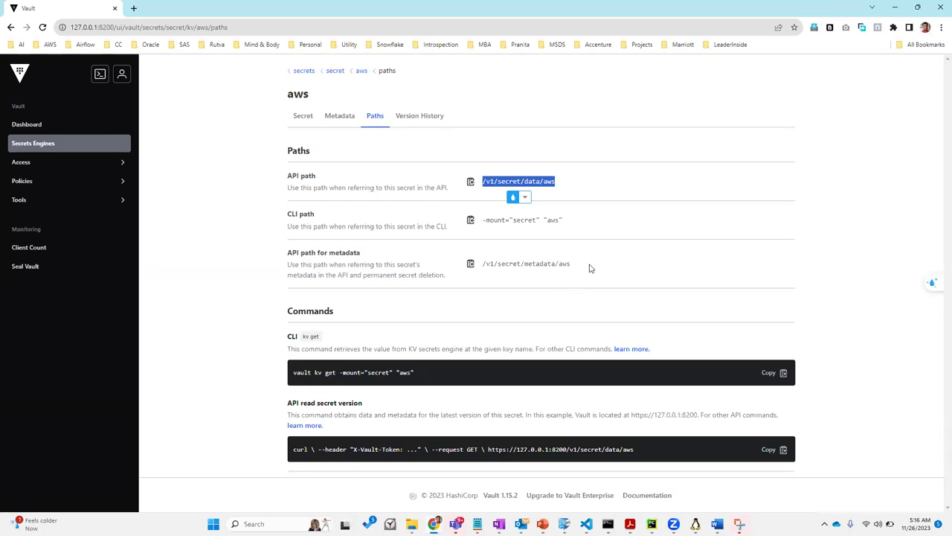
pyautogui.moveTo(556, 183); pyautogui.dragTo(497, 181)
pyautogui.hotkey('ctrl', 'c')
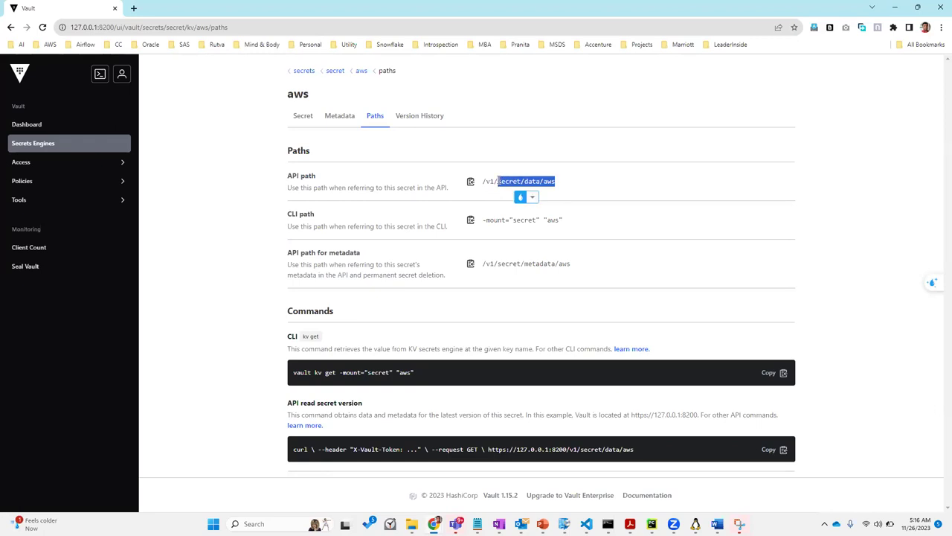
pyautogui.hotkey('alt', 'Tab')
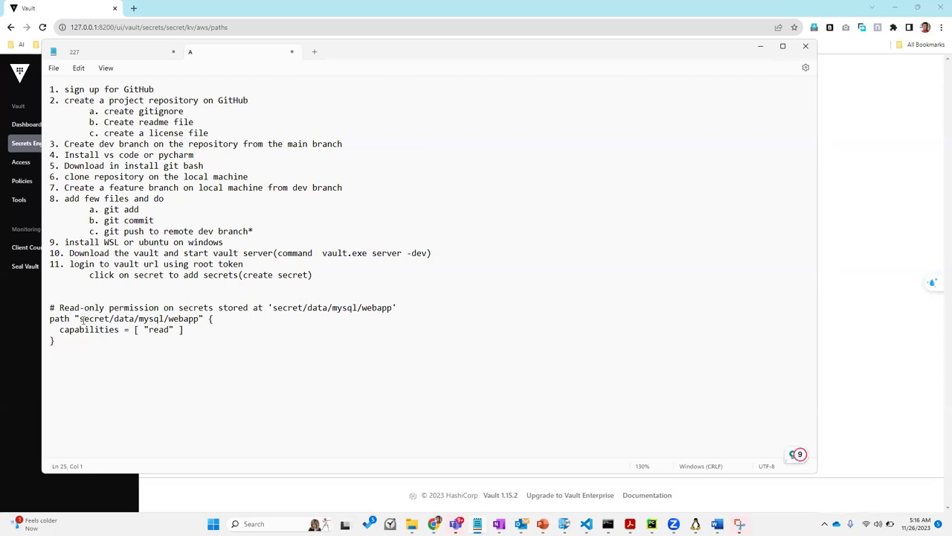
# Replace secret/data/mysql/webapp with secret/data/aws in the notes' read-only policy, then return to Vault
pyautogui.moveTo(79, 318); pyautogui.dragTo(200, 320)
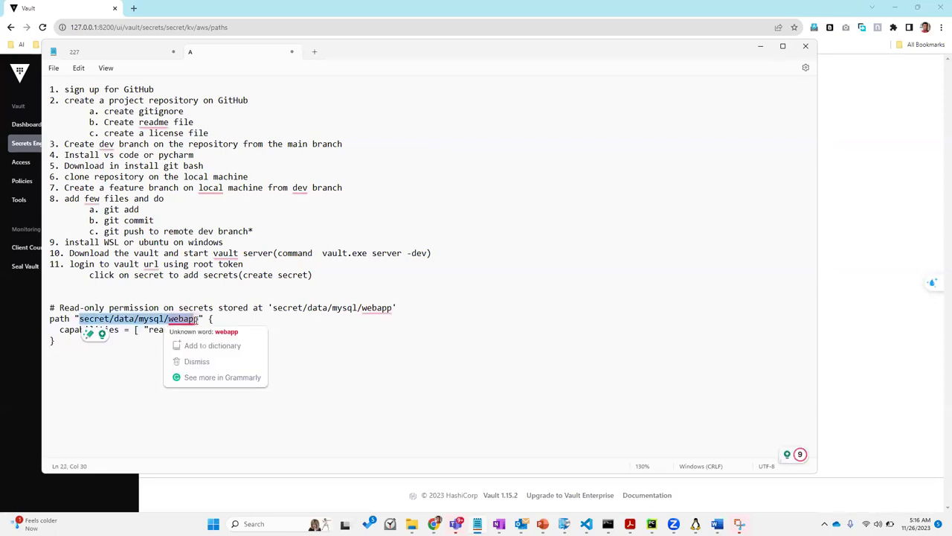
pyautogui.hotkey('ctrl', 'v')
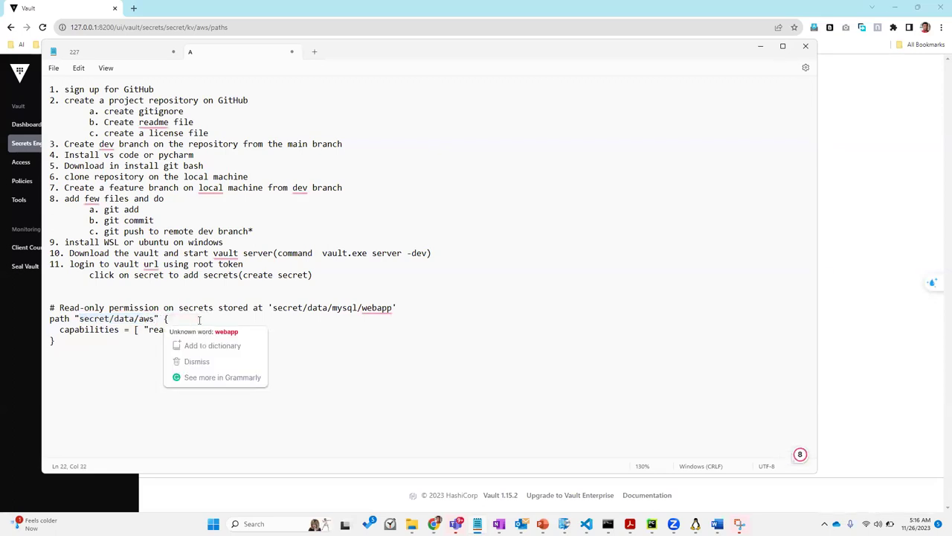
pyautogui.click(120, 374)
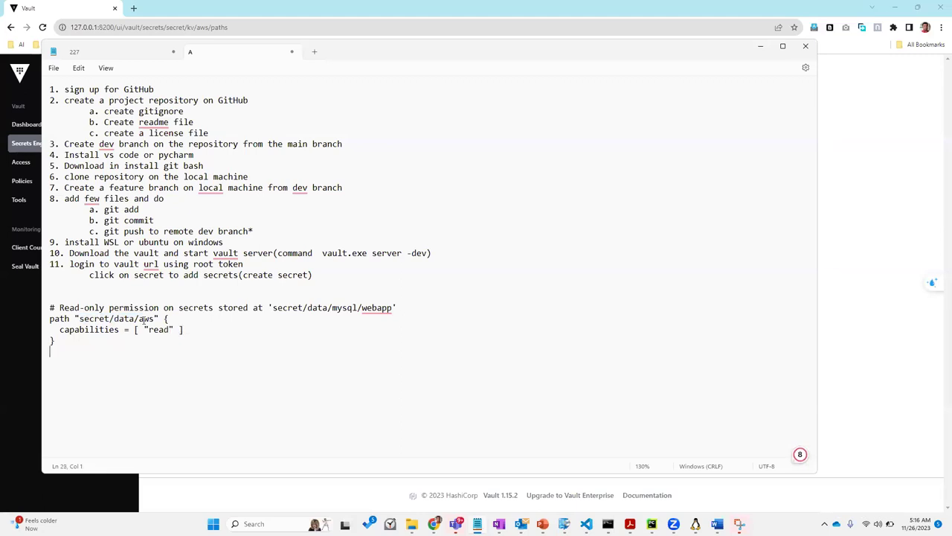
pyautogui.press('Return')
pyautogui.press('Return')
pyautogui.doubleClick(164, 331)
pyautogui.moveTo(81, 353); pyautogui.dragTo(41, 325)
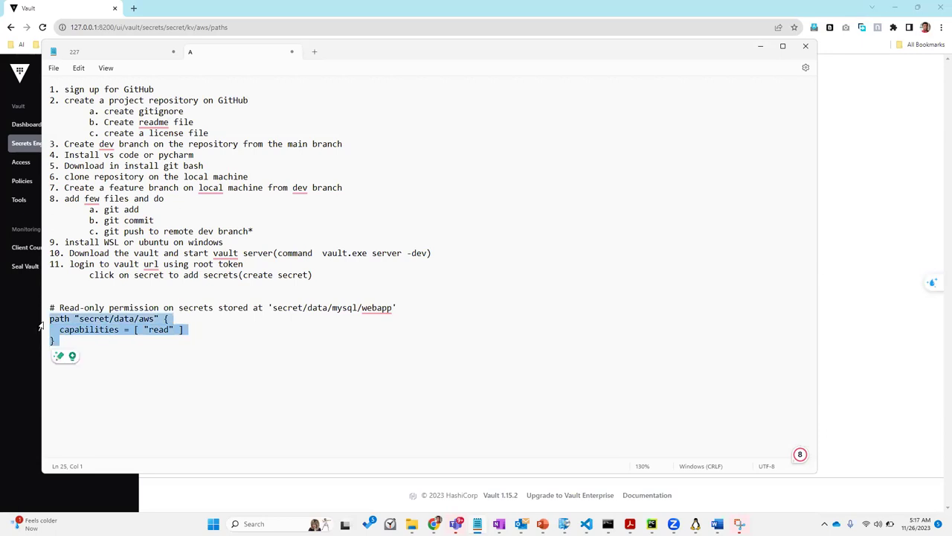
pyautogui.click(40, 322)
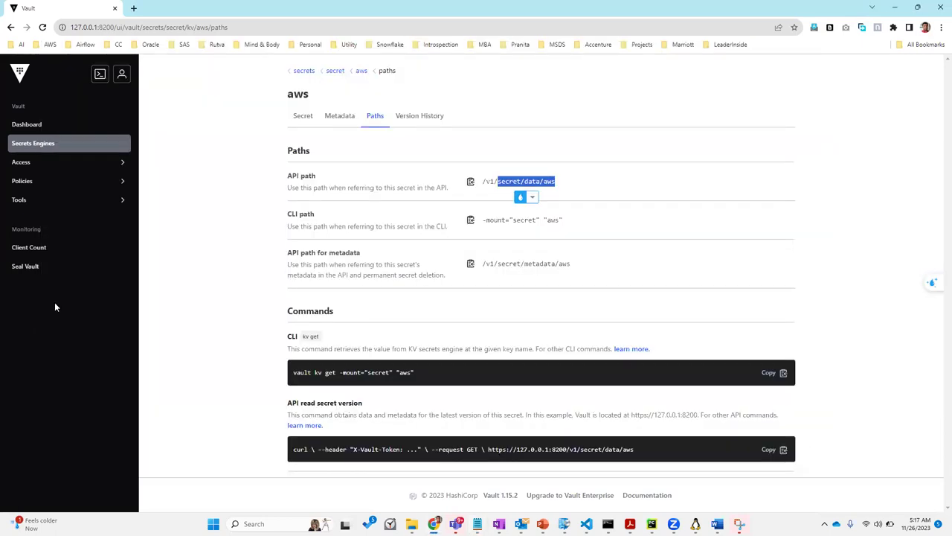
# Open Vault's ACL Policies page, which lists only the default and root policies
pyautogui.hotkey('alt', 'Tab')
pyautogui.hotkey('alt', 'Tab')
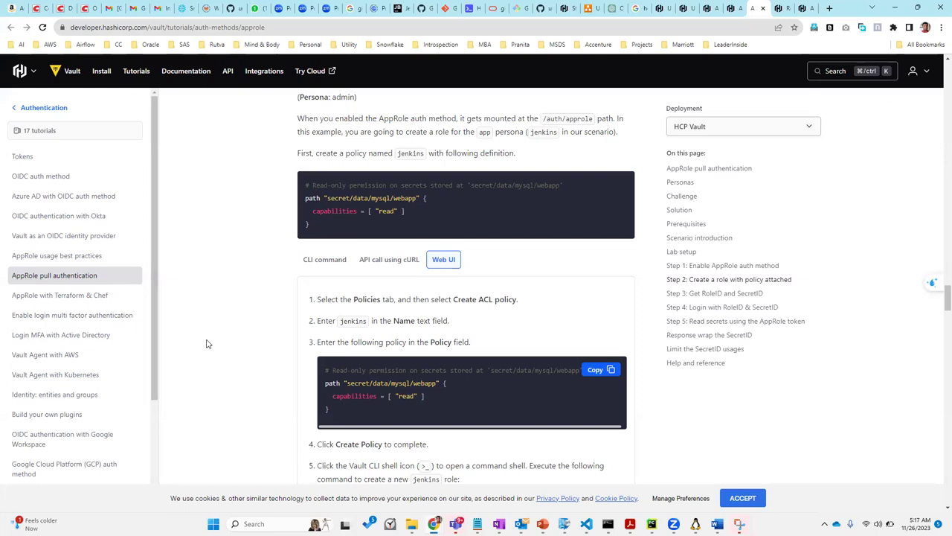
pyautogui.hotkey('alt', 'Tab')
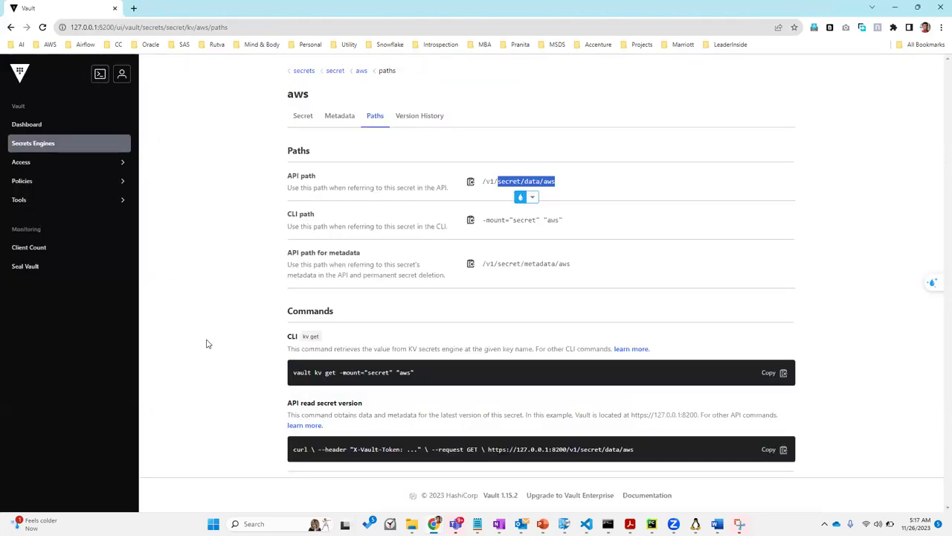
pyautogui.click(61, 184)
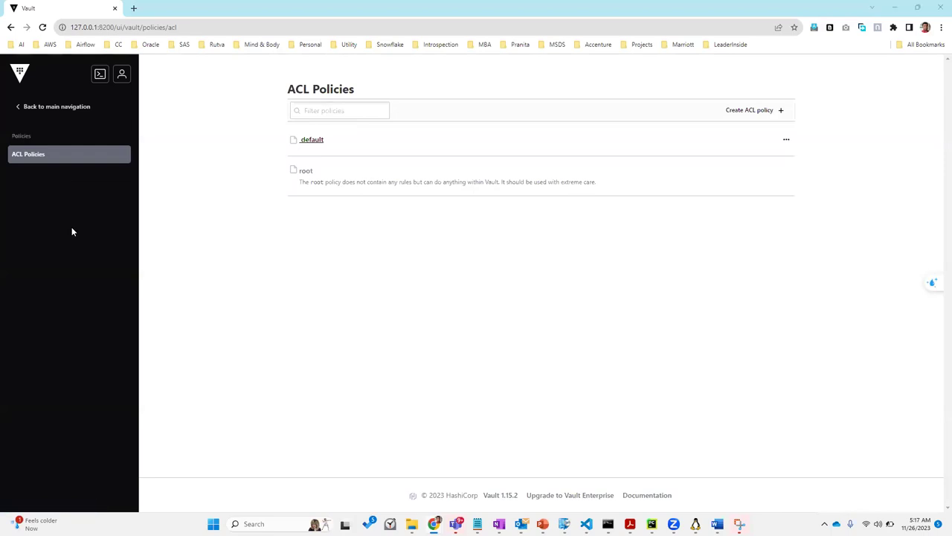
pyautogui.hotkey('alt', 'Tab')
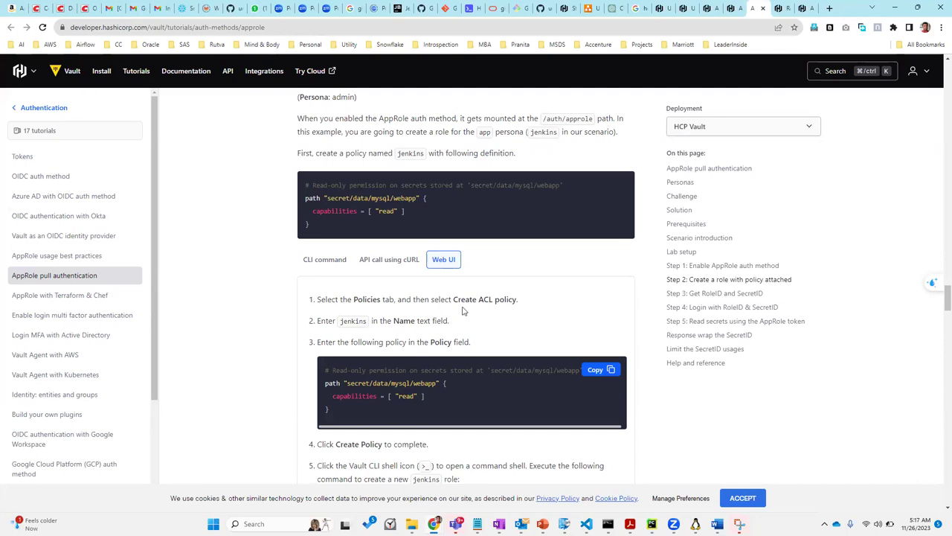
pyautogui.hotkey('alt', 'Tab')
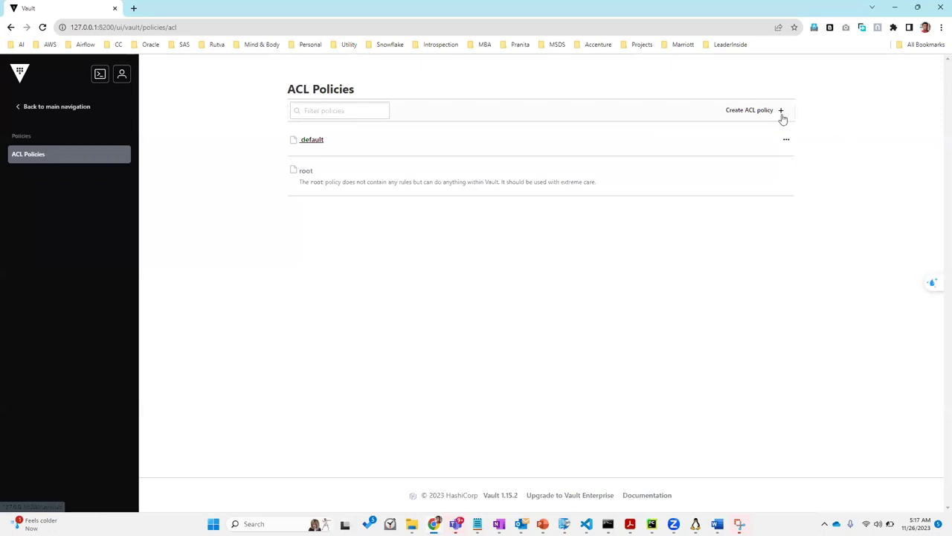
# Open the Create ACL Policy form and enter the name bw-aws-secret-policy
pyautogui.click(755, 113)
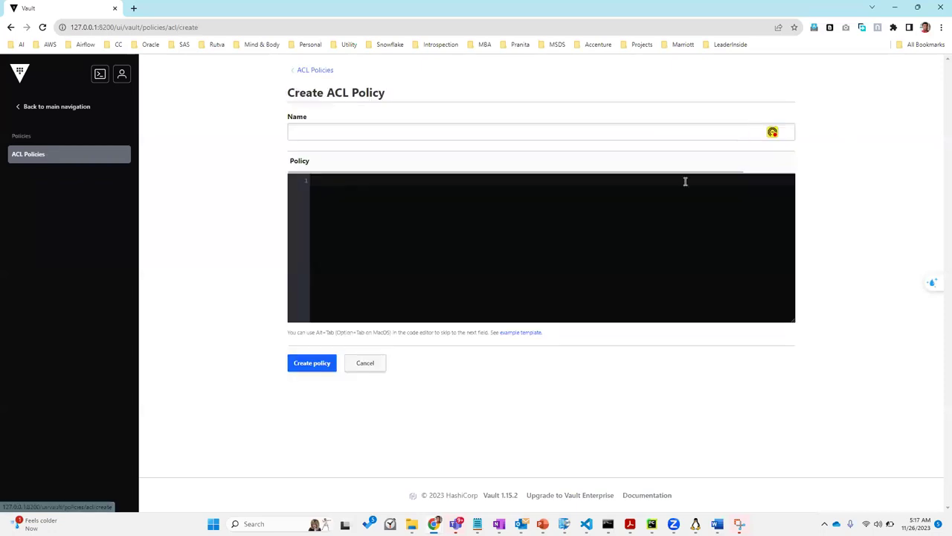
pyautogui.click(360, 132)
pyautogui.hotkey('alt', 'Tab')
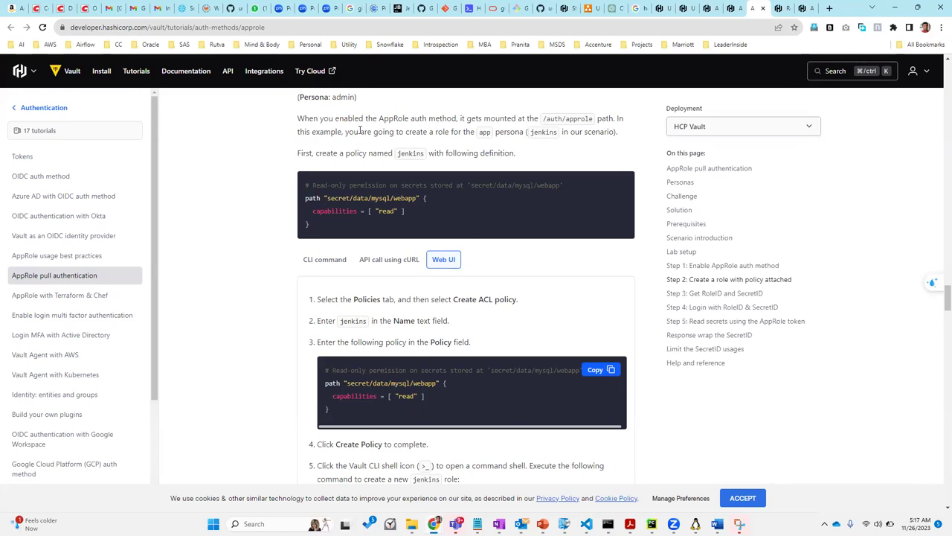
pyautogui.hotkey('alt', 'Tab')
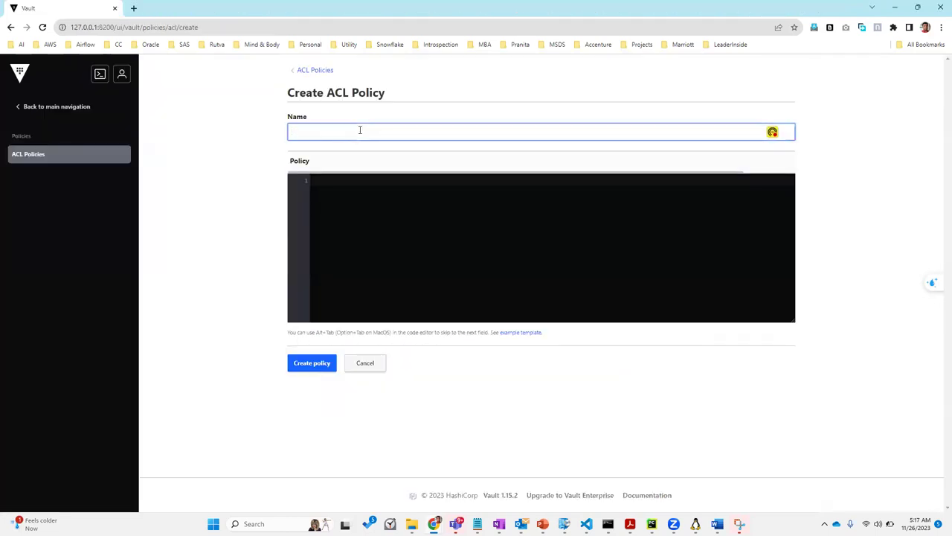
pyautogui.write('aws')
pyautogui.write('secret')
pyautogui.press('BackSpace')
pyautogui.press('BackSpace')
pyautogui.press('BackSpace')
pyautogui.press('BackSpace')
pyautogui.press('BackSpace')
pyautogui.press('BackSpace')
pyautogui.press('BackSpace')
pyautogui.press('BackSpace')
pyautogui.write('bw-aws-secret-policy')
# Try pasting the policy text into the editor and dismiss the data-loss security notice
pyautogui.click(351, 215)
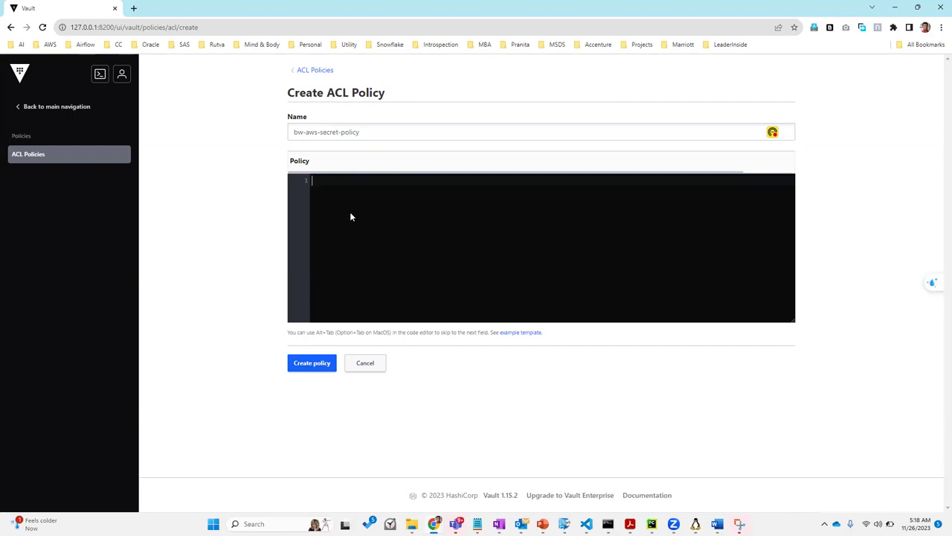
pyautogui.hotkey('ctrl', 'v')
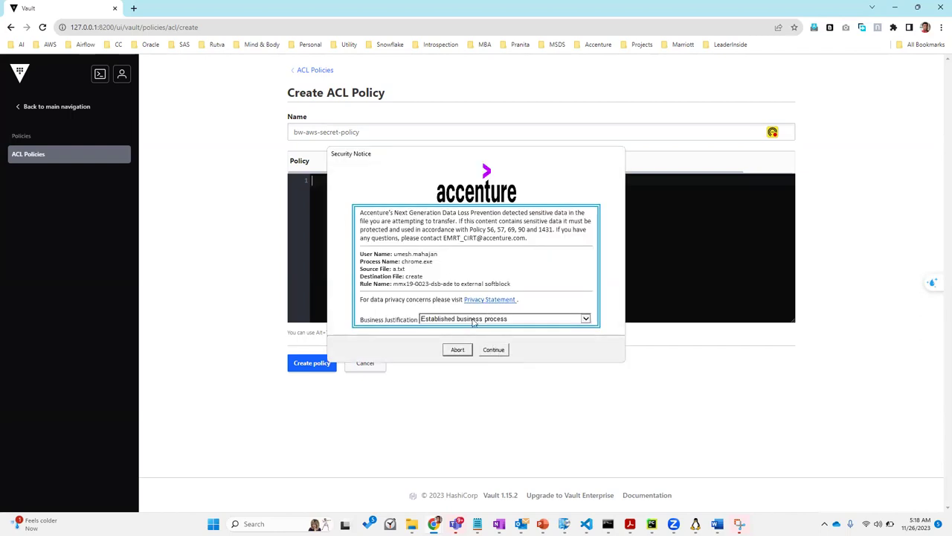
pyautogui.click(492, 353)
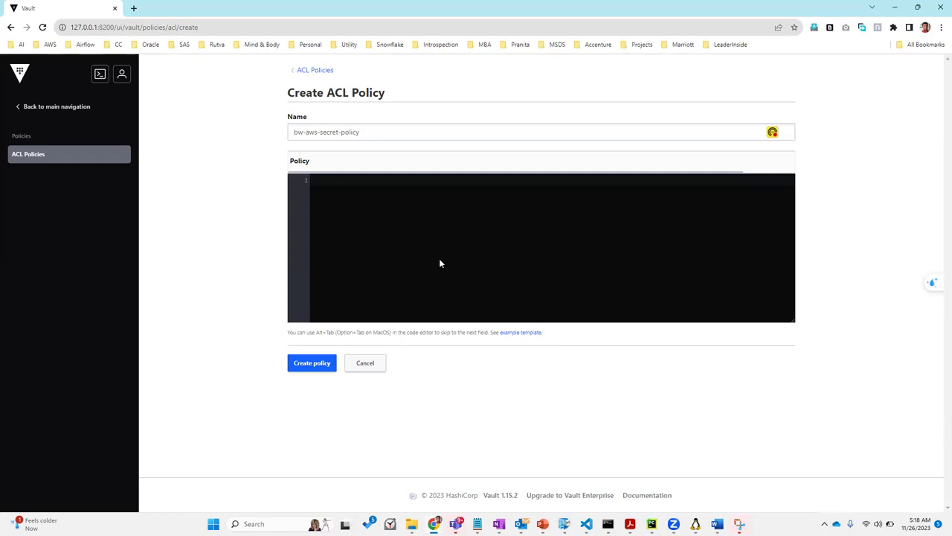
pyautogui.hotkey('alt', 'Tab')
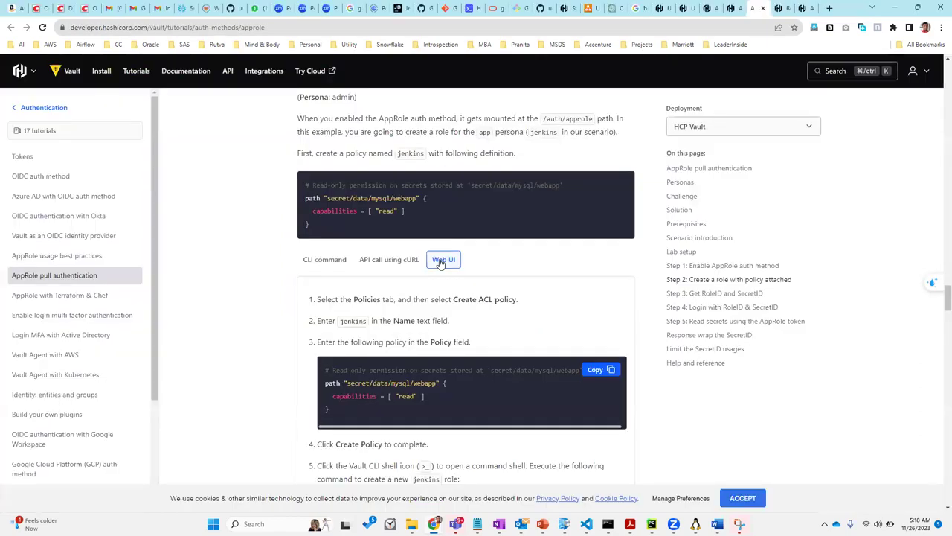
pyautogui.hotkey('alt', 'Tab')
pyautogui.hotkey('alt', 'Tab')
pyautogui.hotkey('alt', 'Tab')
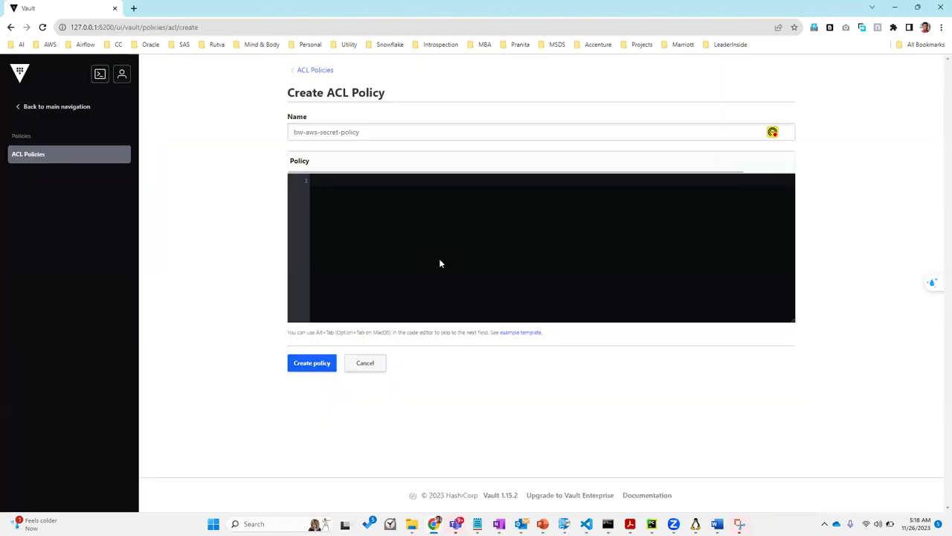
pyautogui.moveTo(651, 524)
pyautogui.click(477, 524)
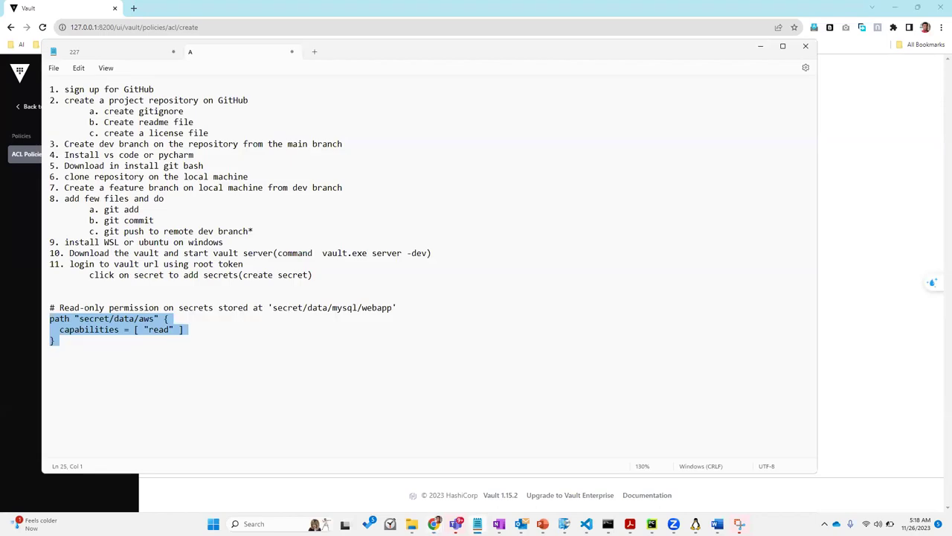
pyautogui.hotkey('alt', 'Tab')
# Type path "secret/data/aws" { capabilities = ["read"] into the policy editor
pyautogui.write('path "secret/data/aws')
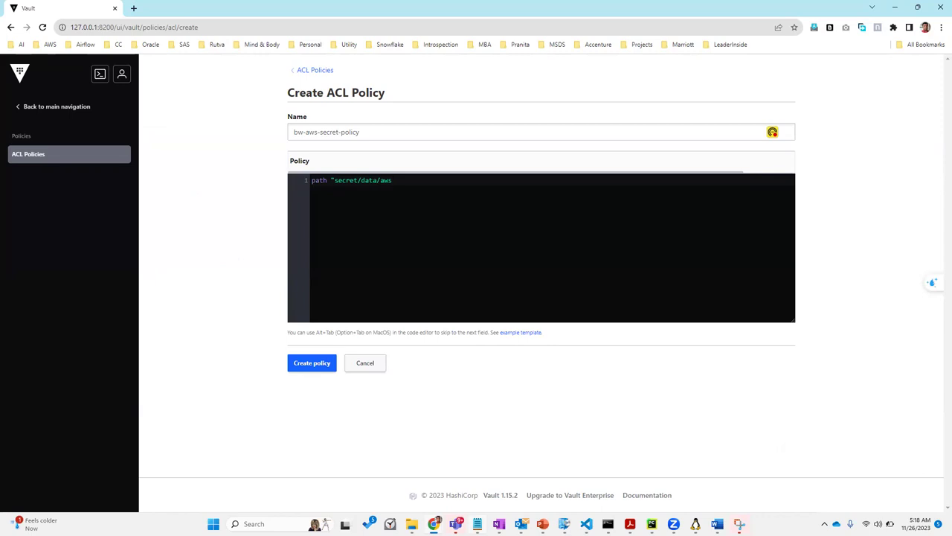
pyautogui.hotkey('alt', 'Tab')
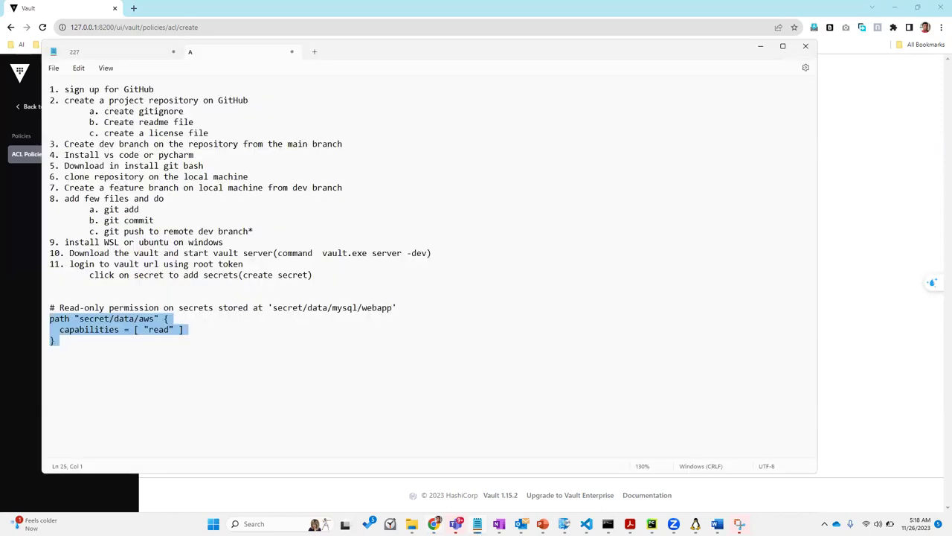
pyautogui.hotkey('alt', 'Tab')
pyautogui.write('" {')
pyautogui.press('Return')
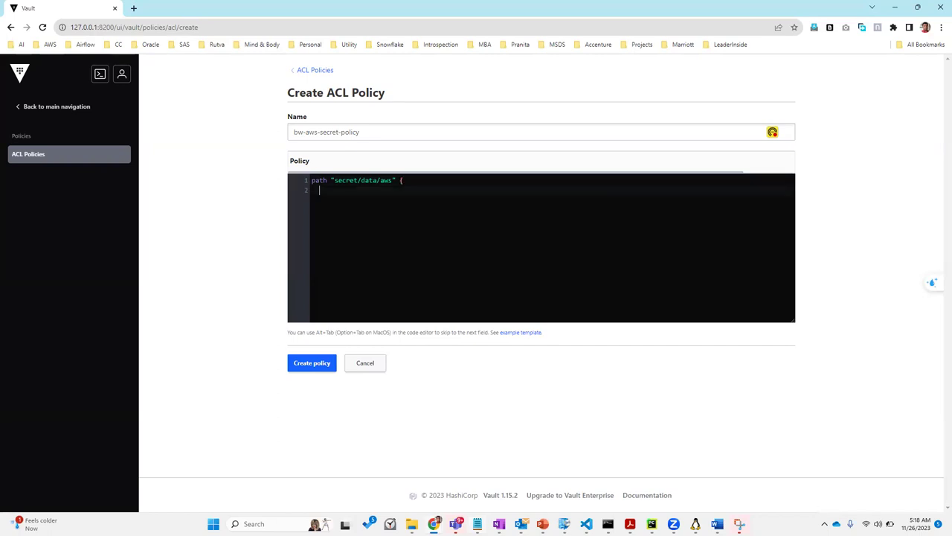
pyautogui.hotkey('alt', 'Tab')
pyautogui.hotkey('alt', 'Tab')
pyautogui.write('capabilities')
pyautogui.hotkey('alt', 'Tab')
pyautogui.hotkey('alt', 'Tab')
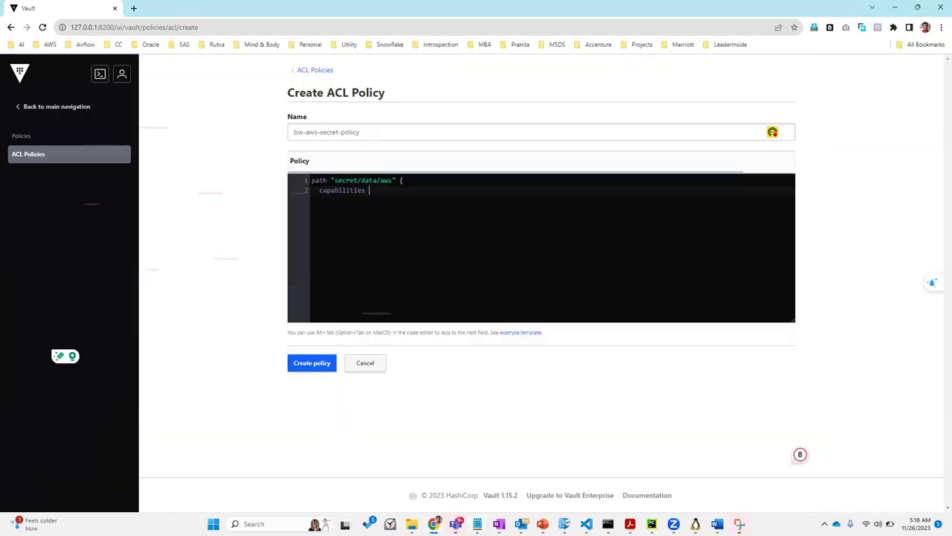
pyautogui.write('[')
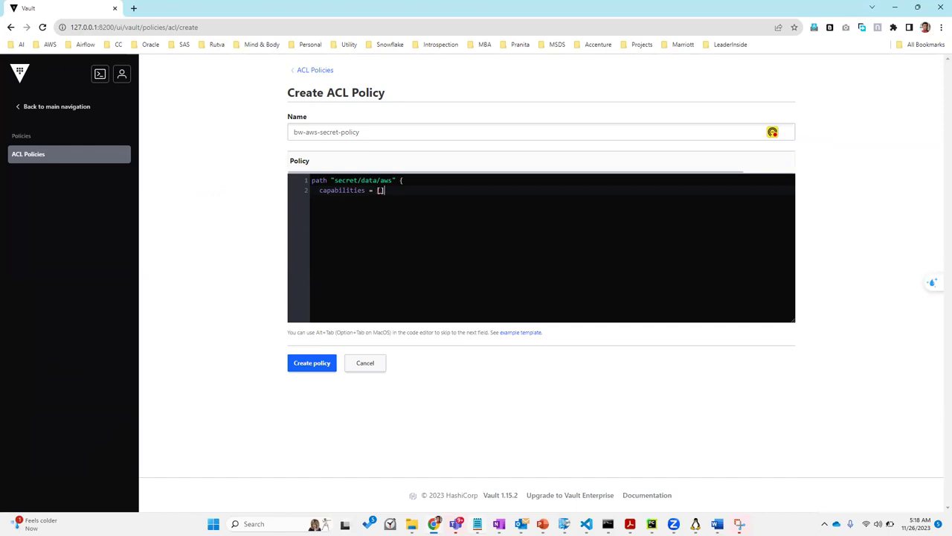
pyautogui.write('"')
pyautogui.write('"')
pyautogui.write('read')
pyautogui.hotkey('alt', 'Tab')
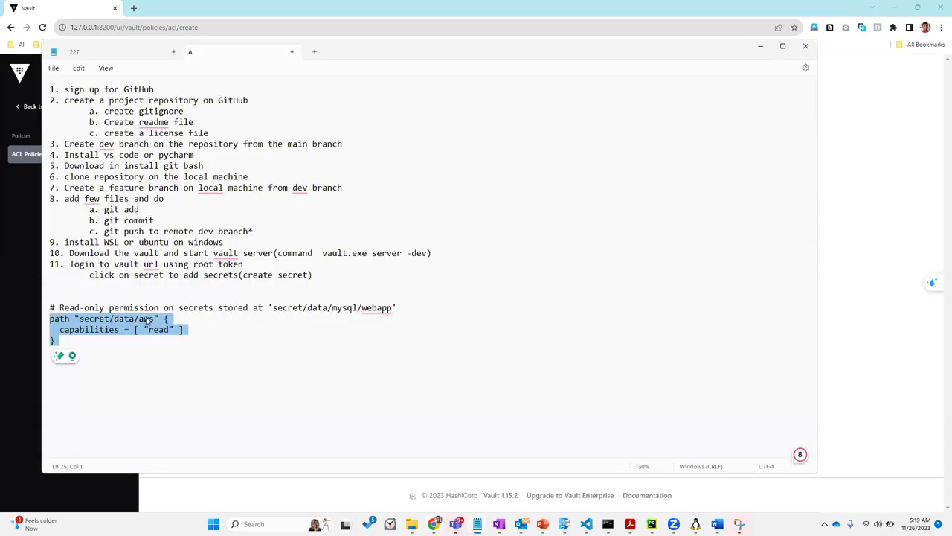
pyautogui.hotkey('alt', 'Tab')
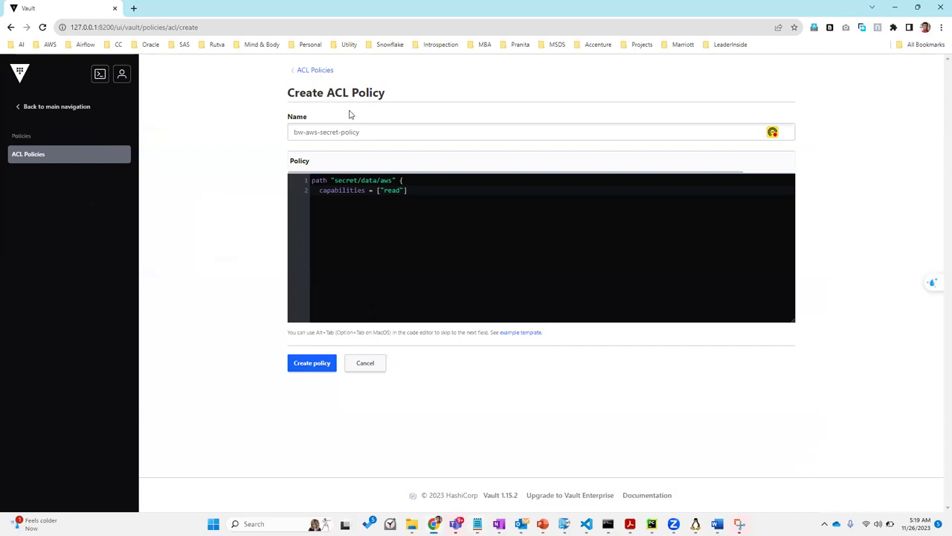
pyautogui.write('"')
pyautogui.press('Right')
pyautogui.press('Right')
pyautogui.press('Right')
pyautogui.press('Right')
pyautogui.press('Right')
pyautogui.press('Right')
# Fix the RBRACE error with a closing } on line 3 and create bw-aws-secret-policy
pyautogui.click(312, 363)
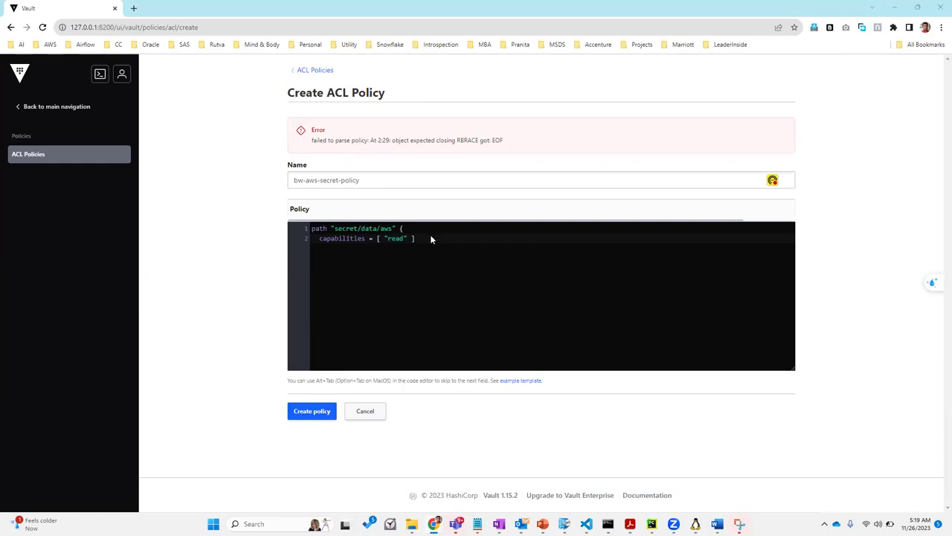
pyautogui.hotkey('alt', 'Tab')
pyautogui.hotkey('alt', 'Tab')
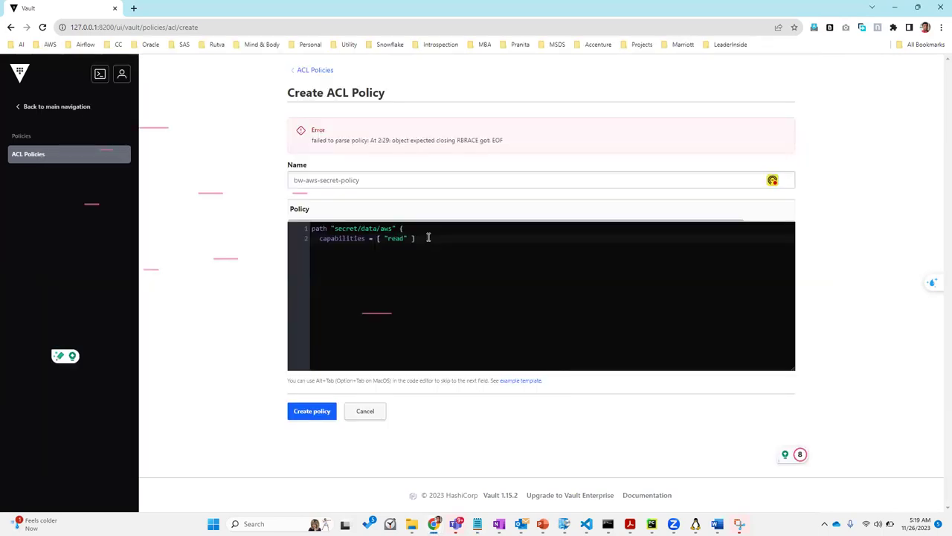
pyautogui.press('Return')
pyautogui.write('}')
pyautogui.click(313, 417)
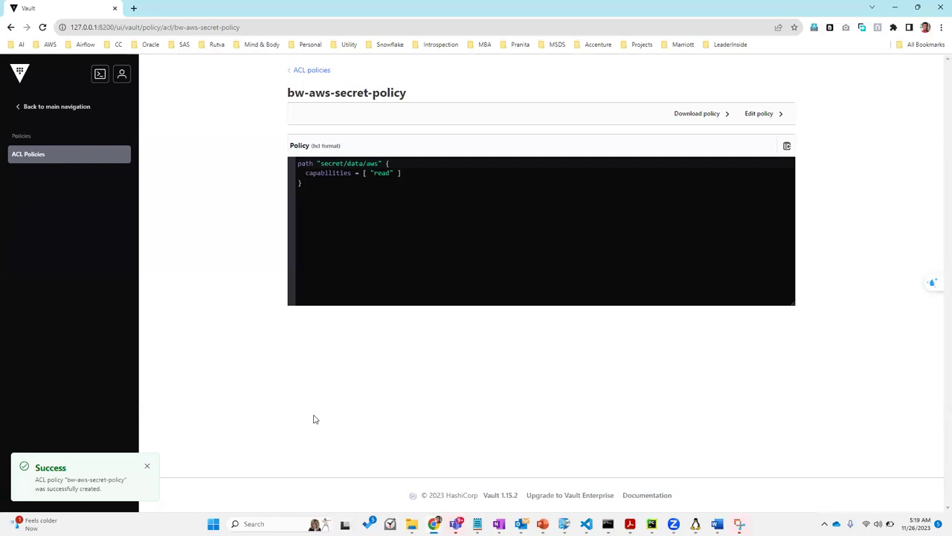
pyautogui.hotkey('alt', 'Tab')
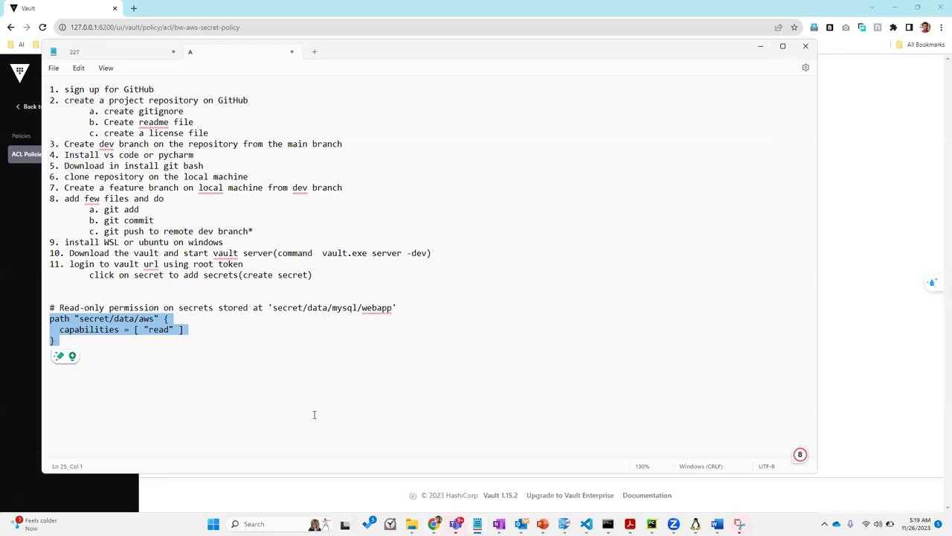
pyautogui.hotkey('alt', 'Tab')
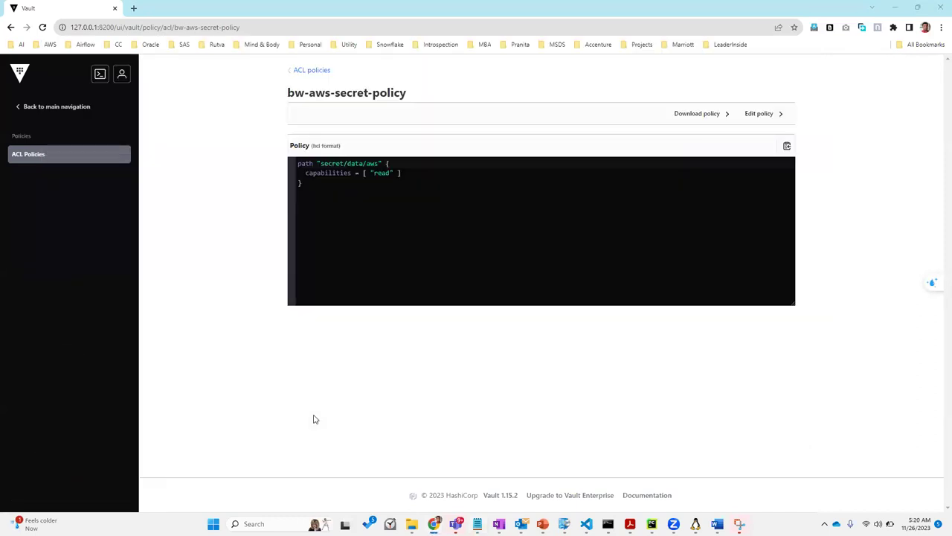
# Paste the tutorial's 'vault write auth/approle/role/jenkins' command into Notepad on a new line
pyautogui.hotkey('alt', 'Tab')
pyautogui.hotkey('alt', 'Tab')
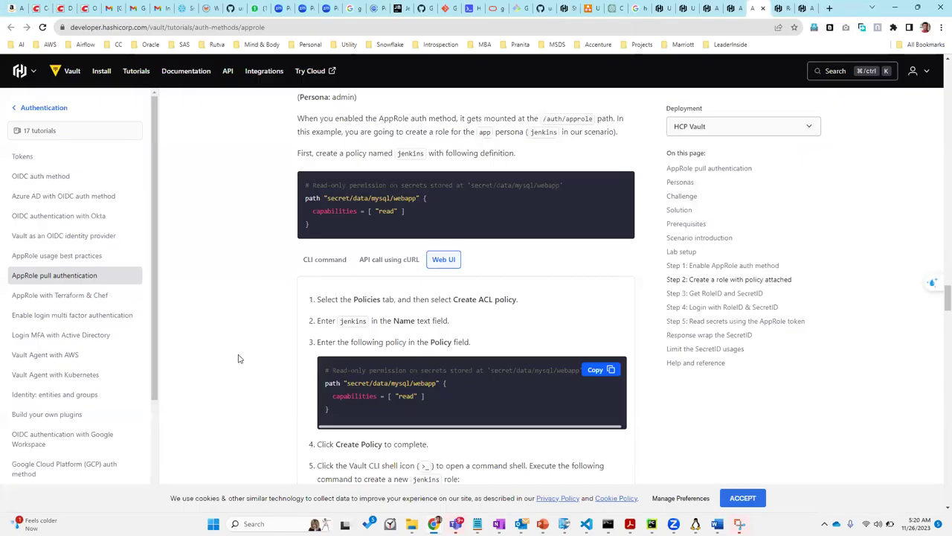
pyautogui.scroll(-2, 238, 358)
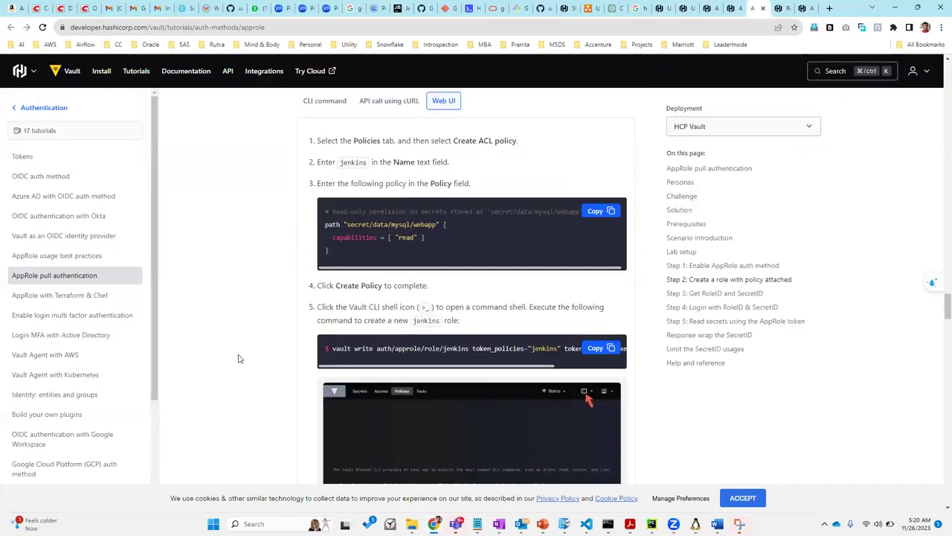
pyautogui.scroll(-1, 238, 358)
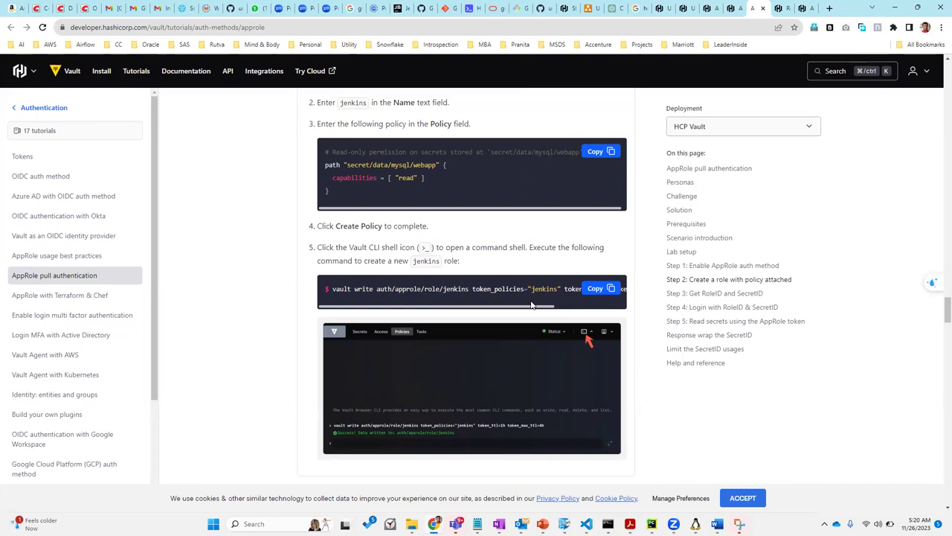
pyautogui.moveTo(525, 309); pyautogui.dragTo(584, 307)
pyautogui.click(594, 290)
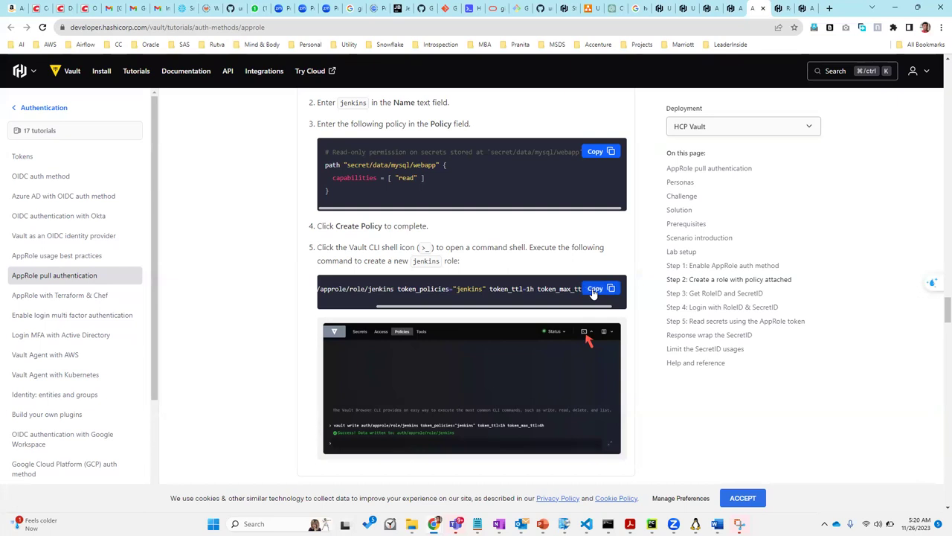
pyautogui.hotkey('alt', 'Tab')
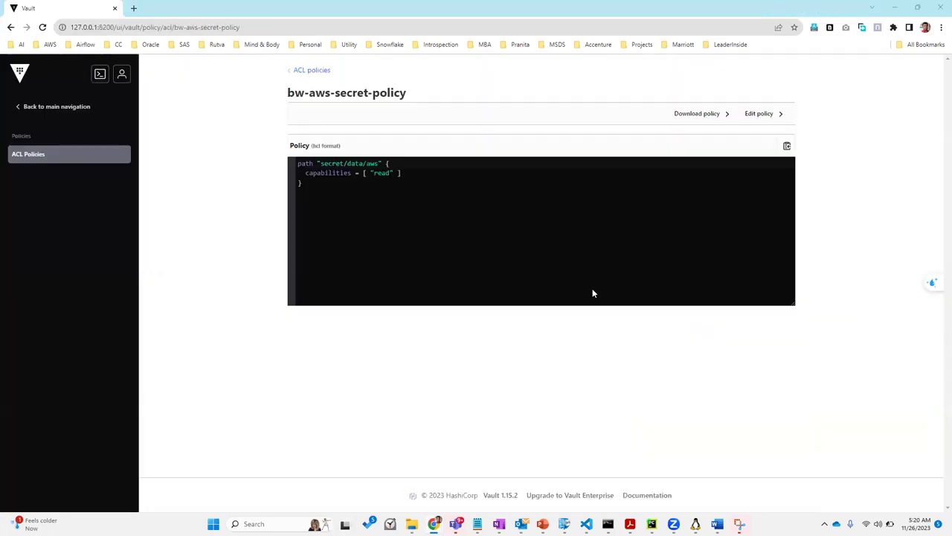
pyautogui.hotkey('alt', 'Tab')
pyautogui.press('Tab')
pyautogui.click(343, 340)
pyautogui.press('Return')
pyautogui.press('Return')
pyautogui.hotkey('ctrl', 'v')
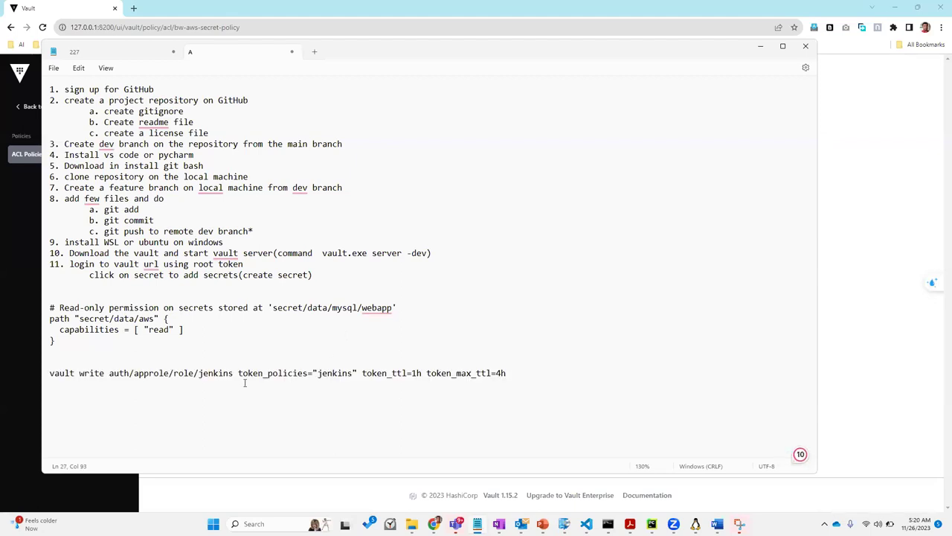
# Replace the role name jenkins with the copied policy name bw-aws-secret-policy
pyautogui.moveTo(148, 375)
pyautogui.doubleClick(216, 376)
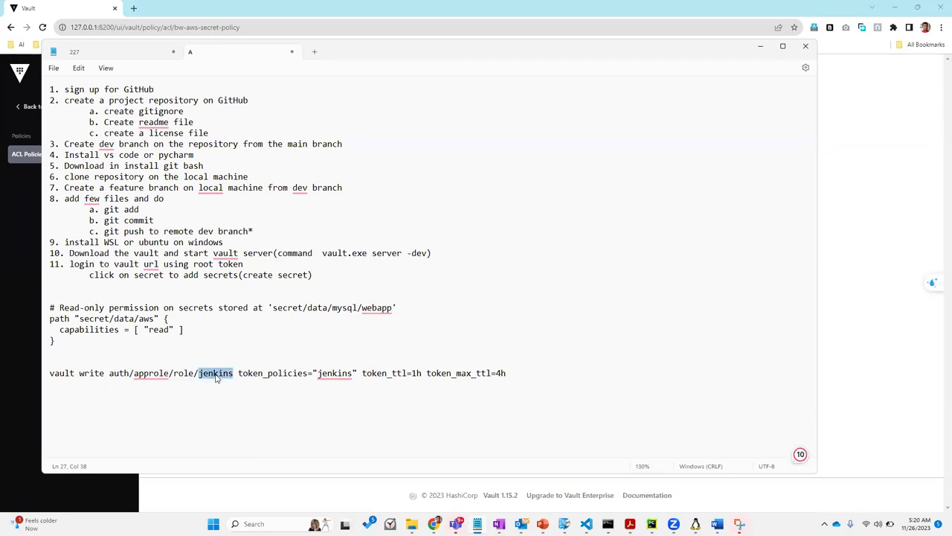
pyautogui.hotkey('alt', 'Tab')
pyautogui.hotkey('alt', 'Tab')
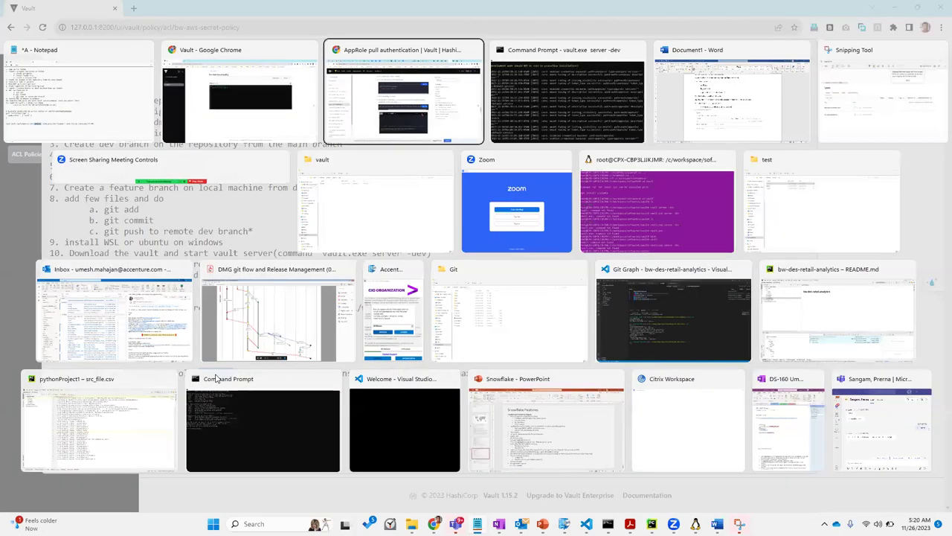
pyautogui.click(307, 140)
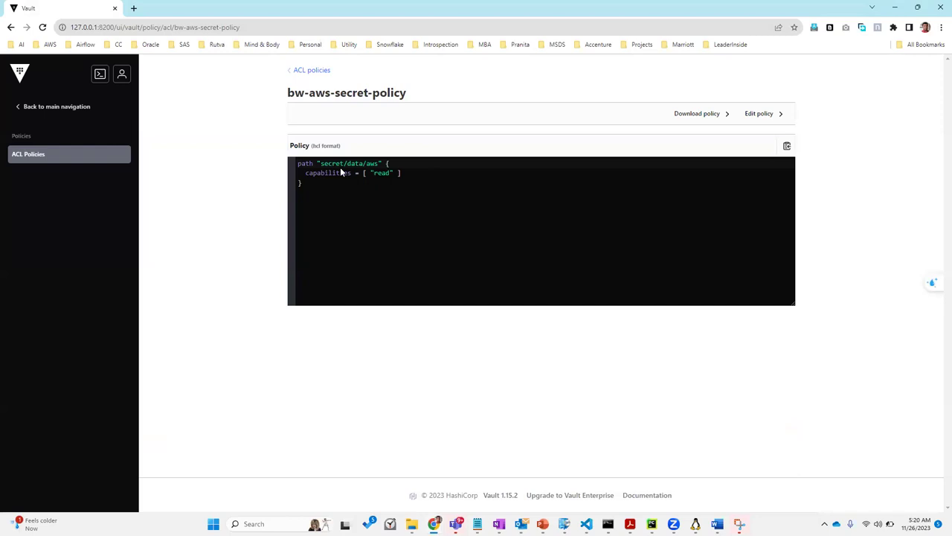
pyautogui.tripleClick(306, 93)
pyautogui.rightClick(307, 96)
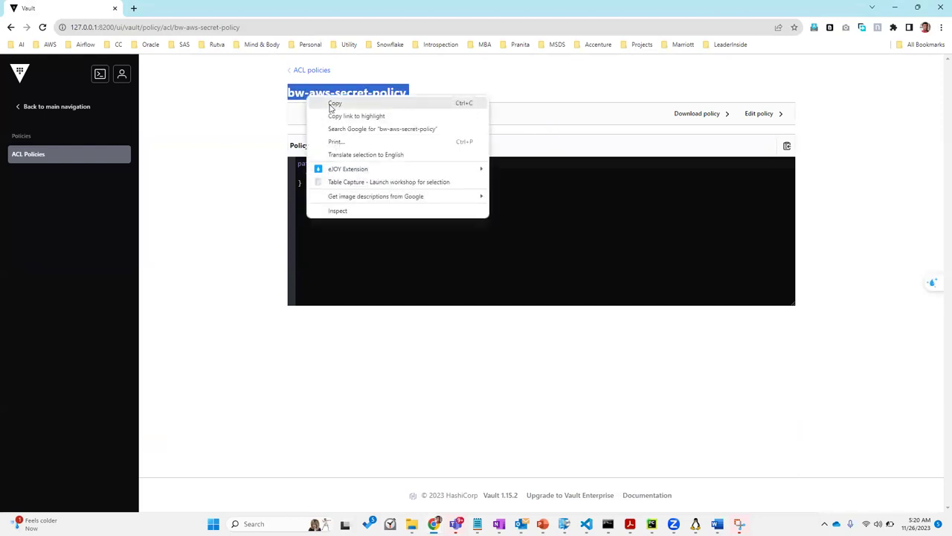
pyautogui.click(332, 105)
pyautogui.hotkey('alt', 'Tab')
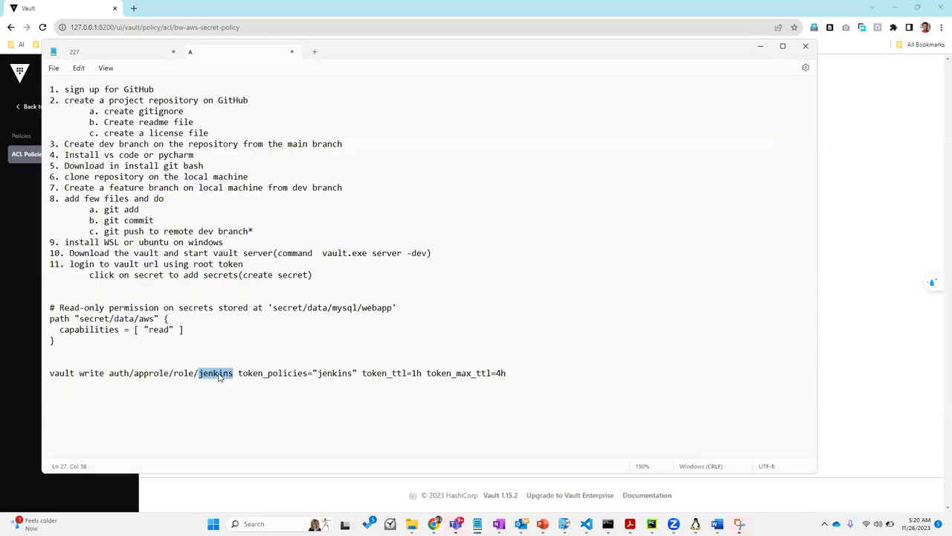
pyautogui.hotkey('ctrl', 'v')
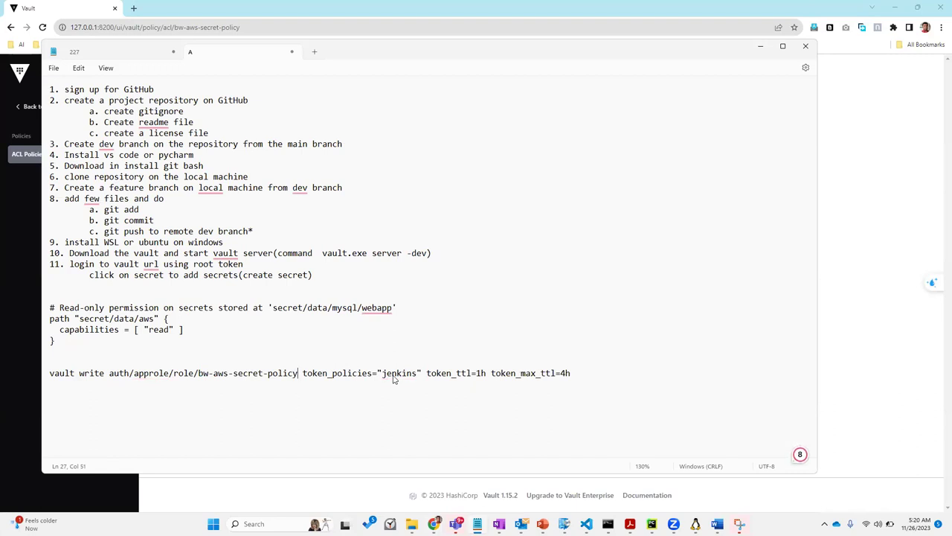
# Set token_policies to bw-aws-secret-policy and select the whole vault write line
pyautogui.doubleClick(394, 377)
pyautogui.hotkey('ctrl', 'v')
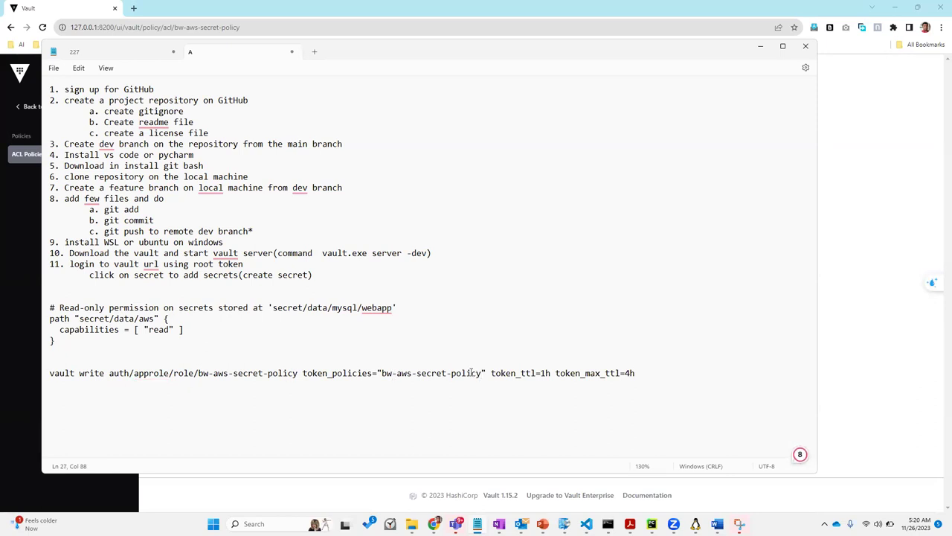
pyautogui.click(545, 374)
pyautogui.doubleClick(547, 374)
pyautogui.doubleClick(613, 374)
pyautogui.click(645, 367)
pyautogui.tripleClick(646, 367)
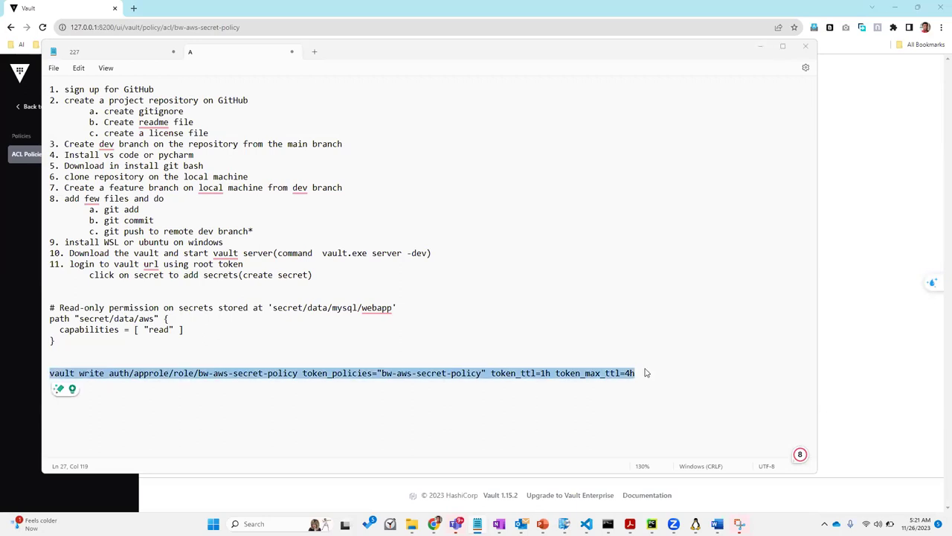
pyautogui.hotkey('alt', 'Tab')
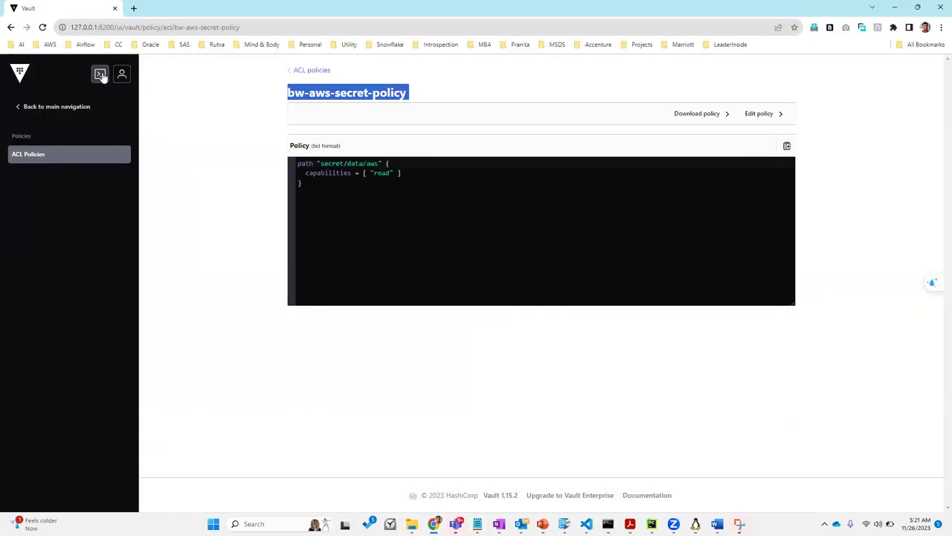
# Run the vault write command in the browser CLI to create role bw-aws-secret-policy
pyautogui.click(100, 74)
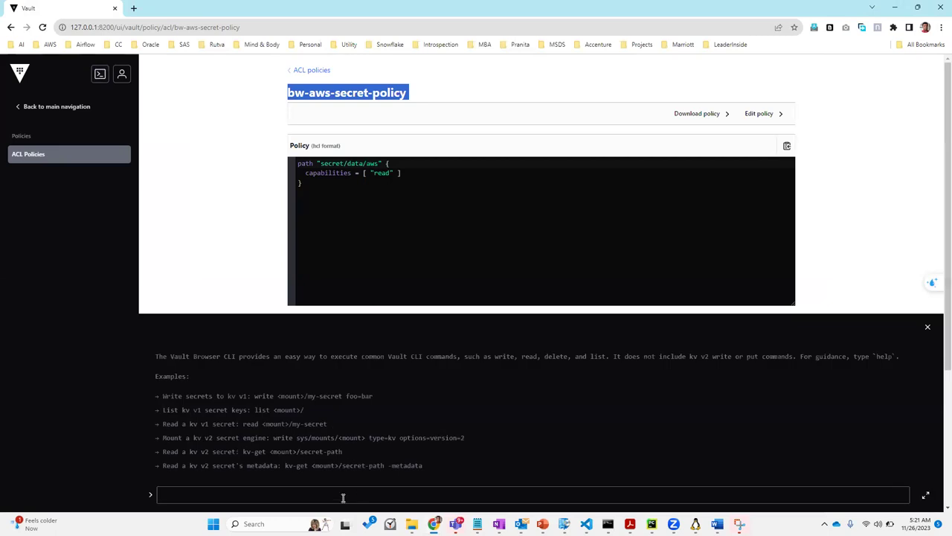
pyautogui.click(343, 497)
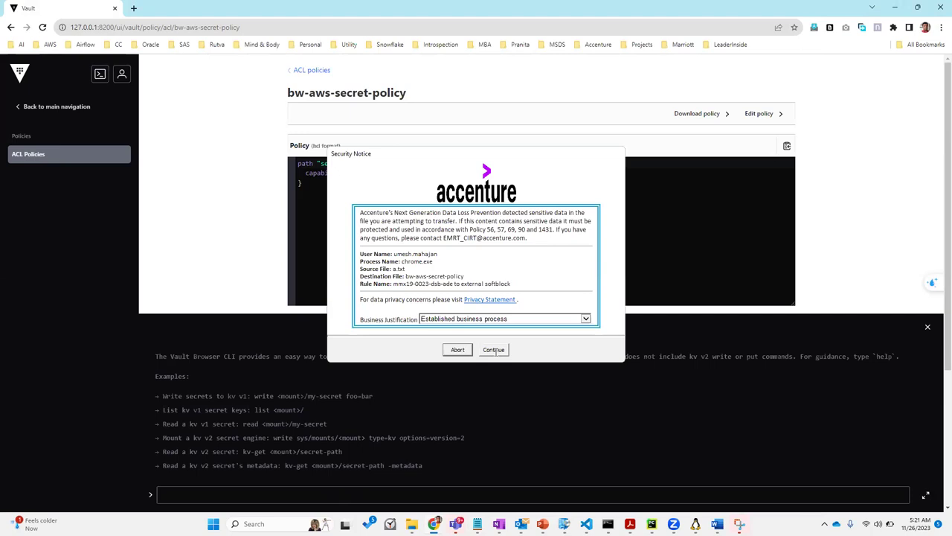
pyautogui.press('Return')
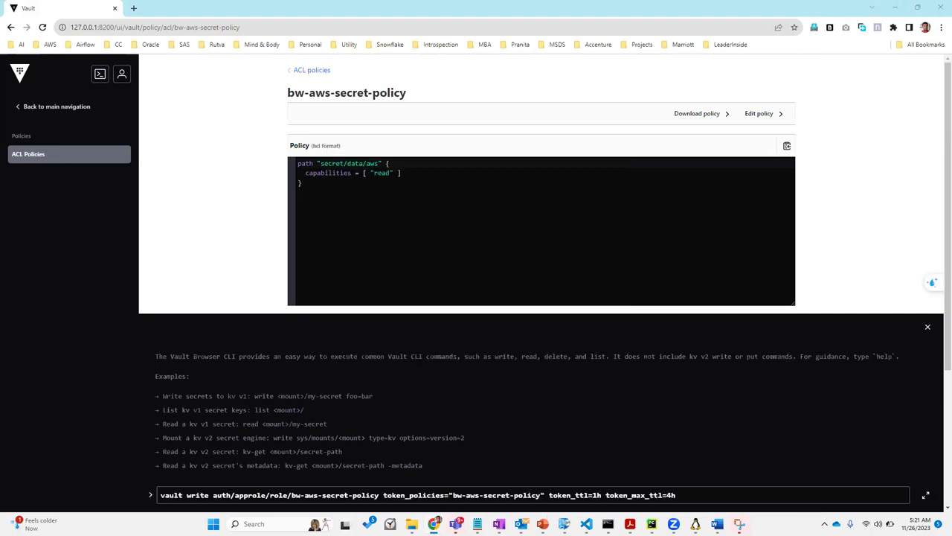
pyautogui.hotkey('alt', 'Tab')
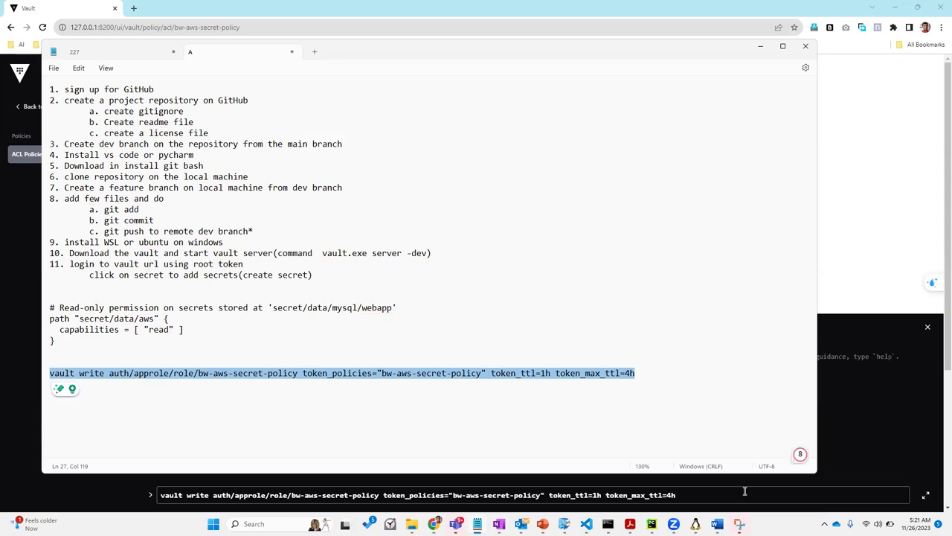
pyautogui.hotkey('alt', 'Tab')
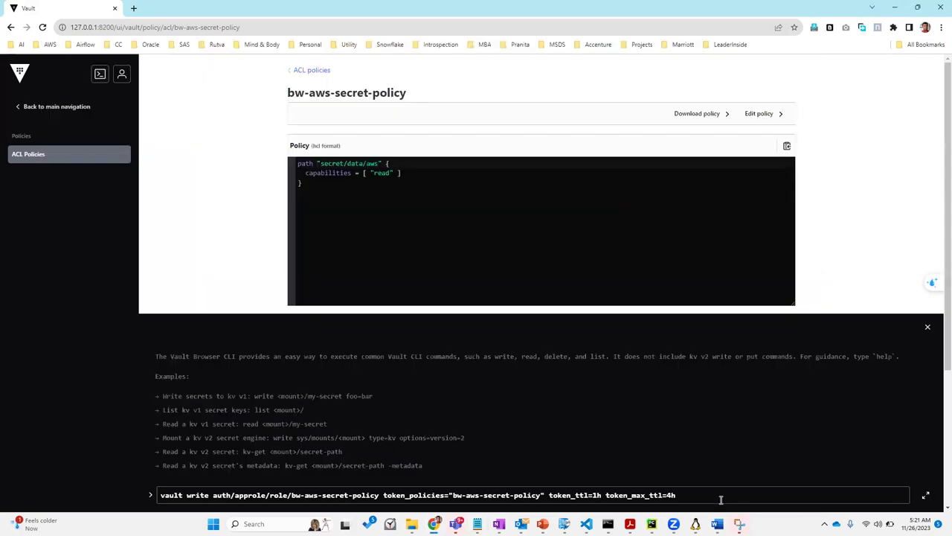
pyautogui.press('Return')
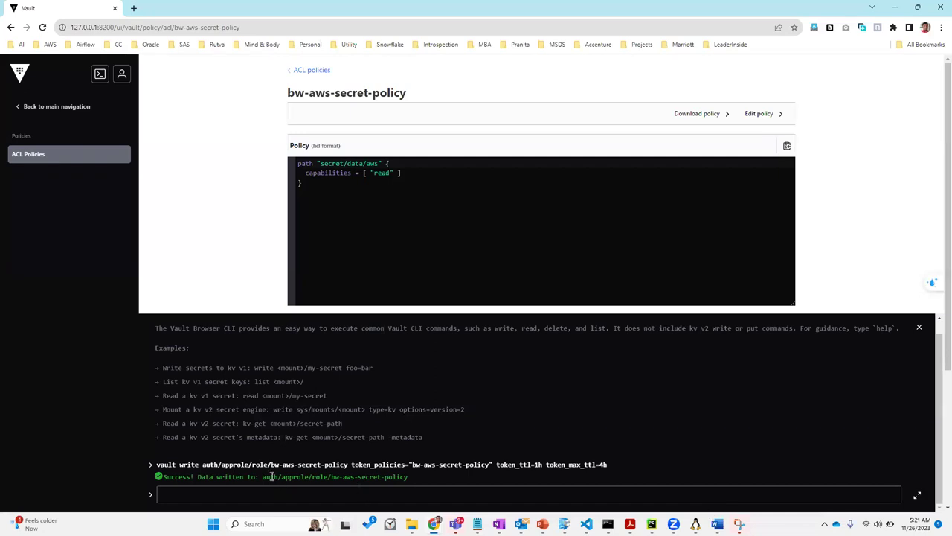
# Review the approle/ method's configuration, then return to the Authentication Methods list
pyautogui.click(23, 112)
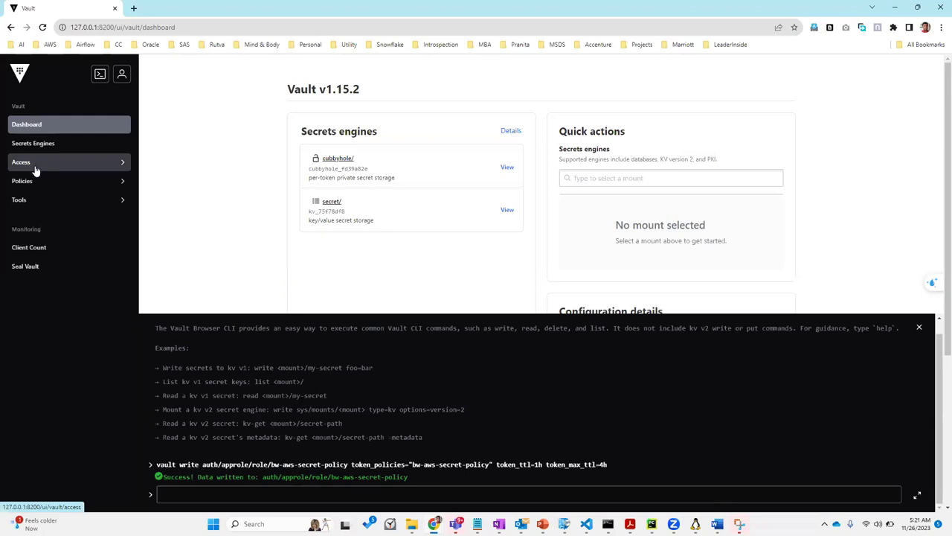
pyautogui.click(32, 168)
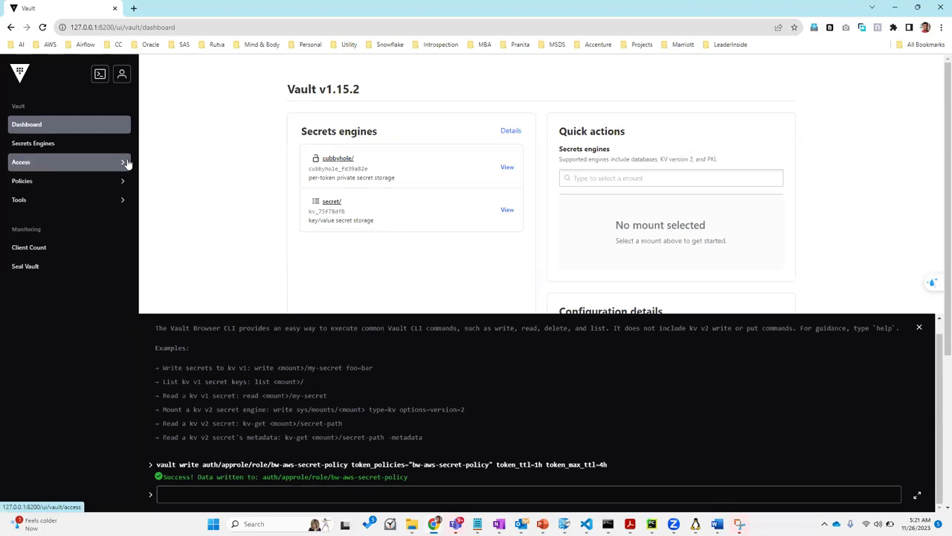
pyautogui.click(316, 137)
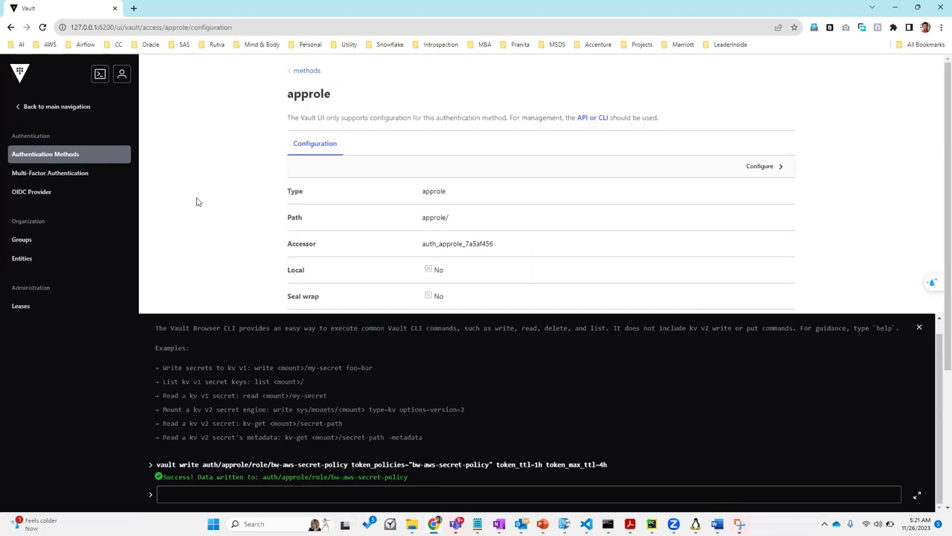
pyautogui.scroll(-1, 197, 202)
pyautogui.scroll(-1, 197, 201)
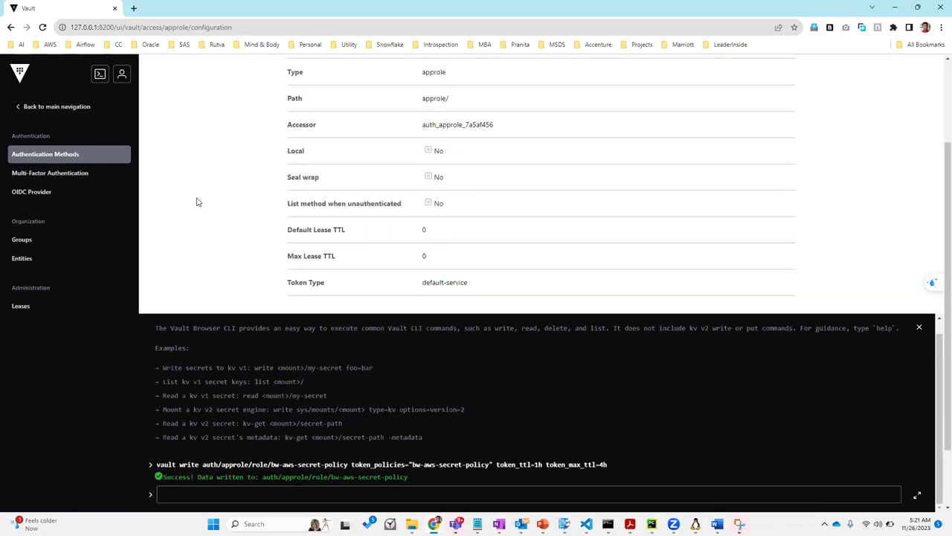
pyautogui.scroll(2, 197, 202)
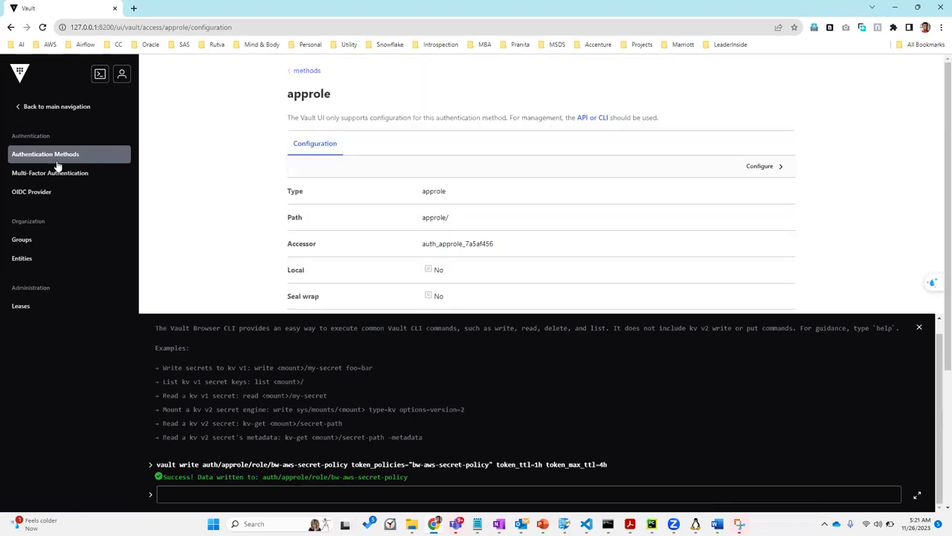
pyautogui.click(302, 71)
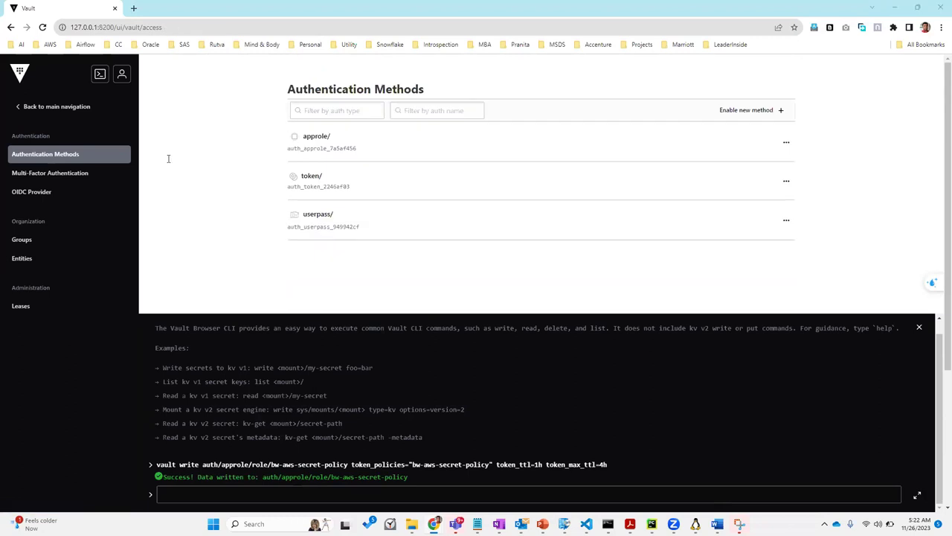
pyautogui.hotkey('alt', 'Tab')
pyautogui.hotkey('alt', 'Tab')
pyautogui.hotkey('alt', 'Tab')
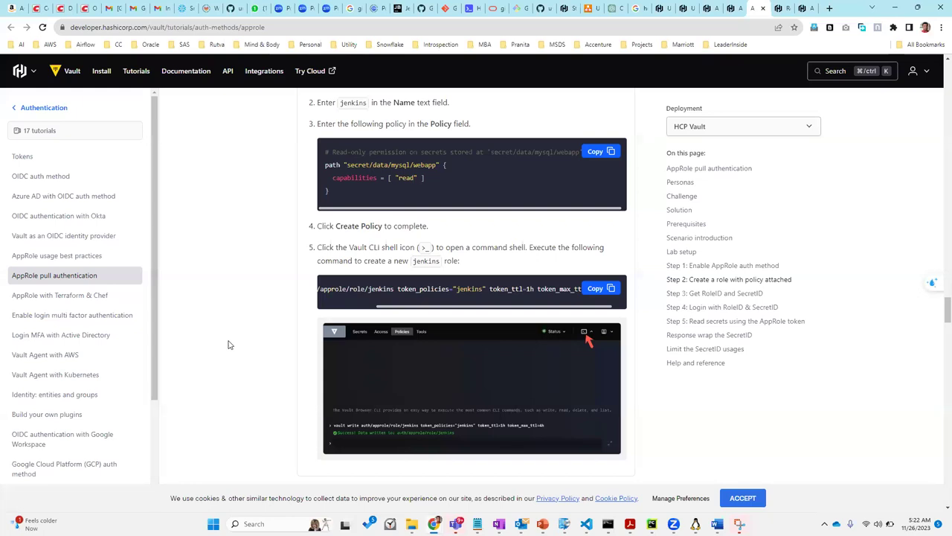
# Copy the 'vault read auth/approle/role/jenkins/role-id' command from the tutorial's Step 3
pyautogui.scroll(-5, 229, 345)
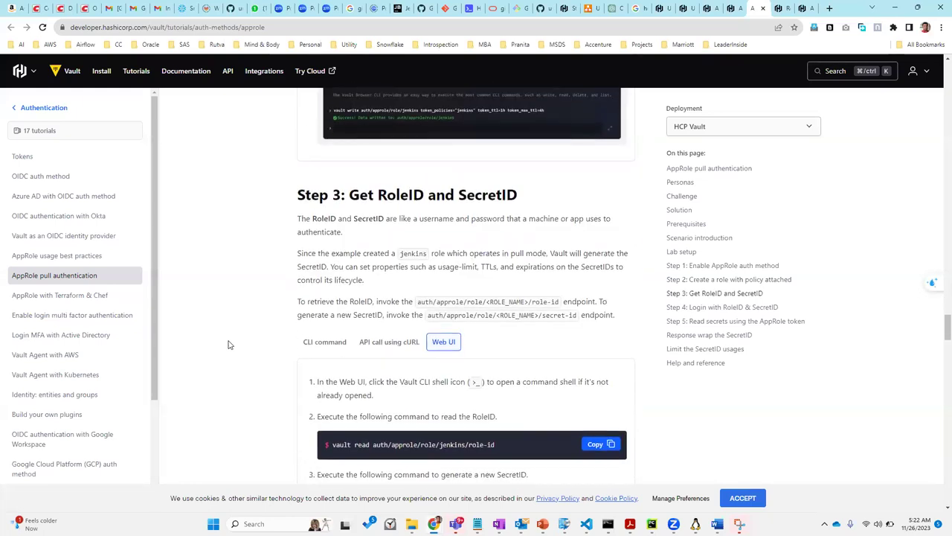
pyautogui.scroll(-1, 229, 345)
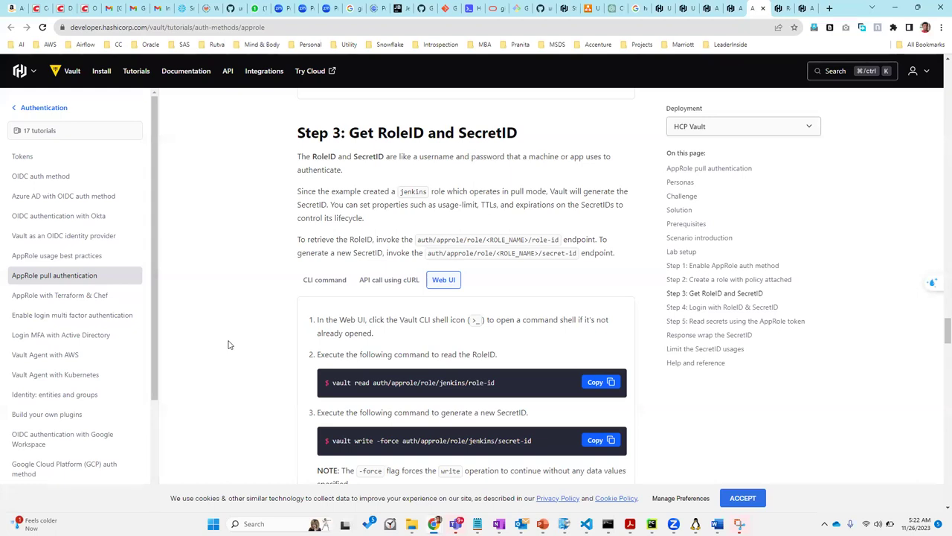
pyautogui.scroll(-1, 229, 345)
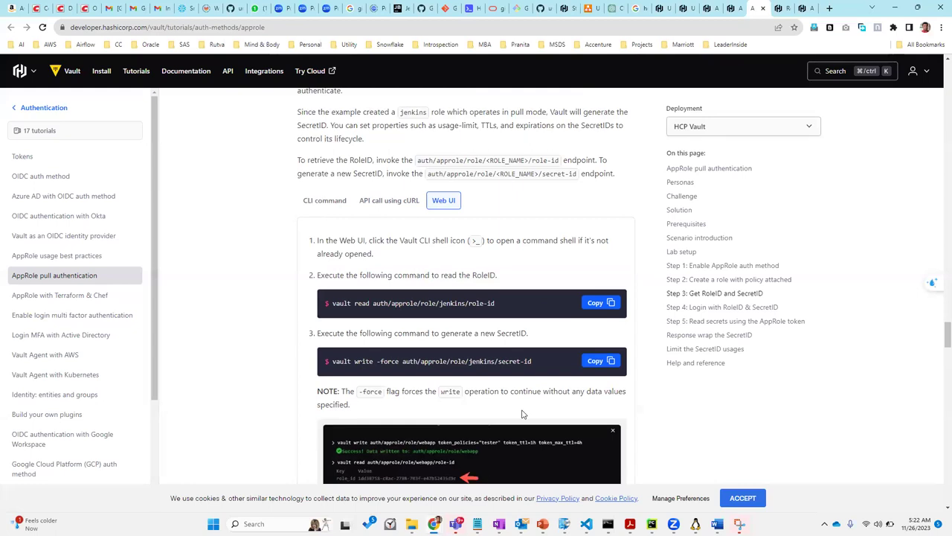
pyautogui.click(603, 304)
pyautogui.hotkey('alt', 'Tab')
pyautogui.hotkey('alt', 'Tab')
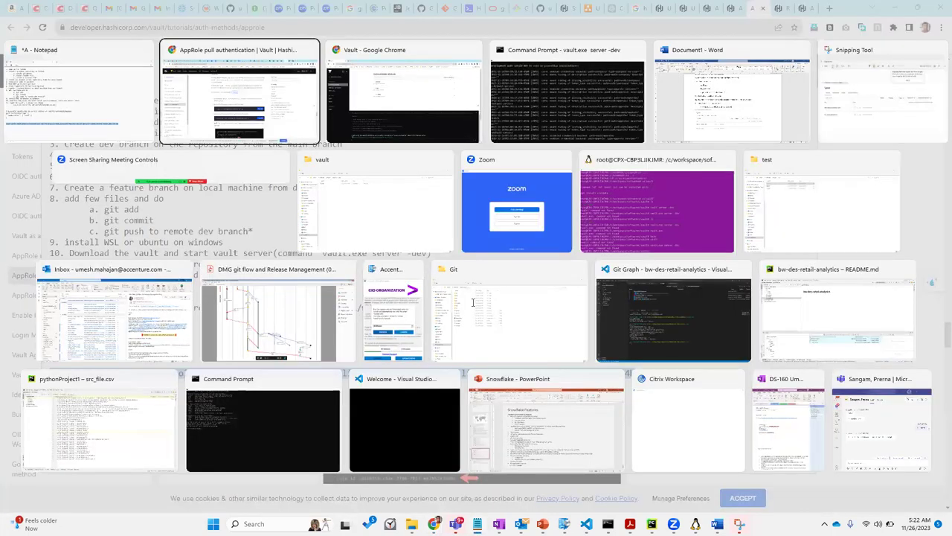
pyautogui.hotkey('alt', 'Tab')
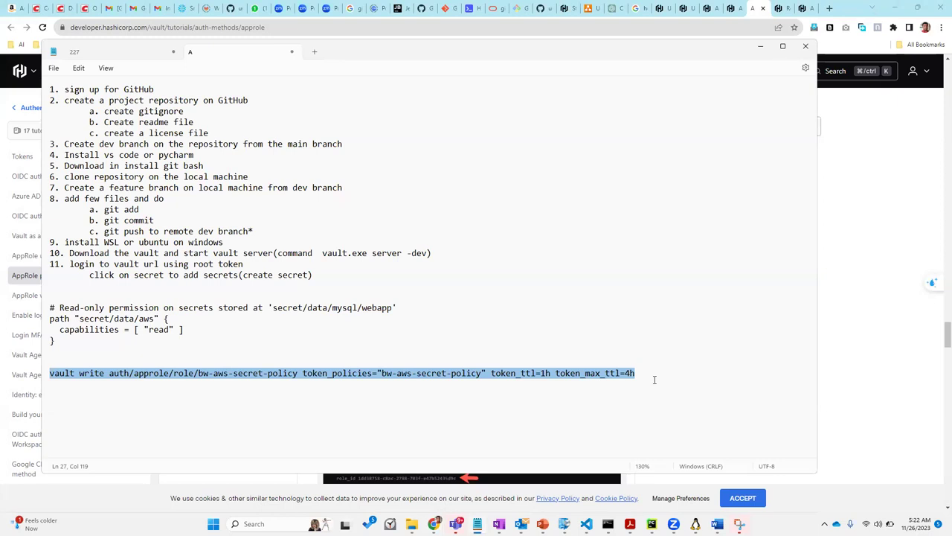
# Paste the vault read role-id command on a new line below the vault write command
pyautogui.click(655, 379)
pyautogui.press('Return')
pyautogui.hotkey('ctrl', 'v')
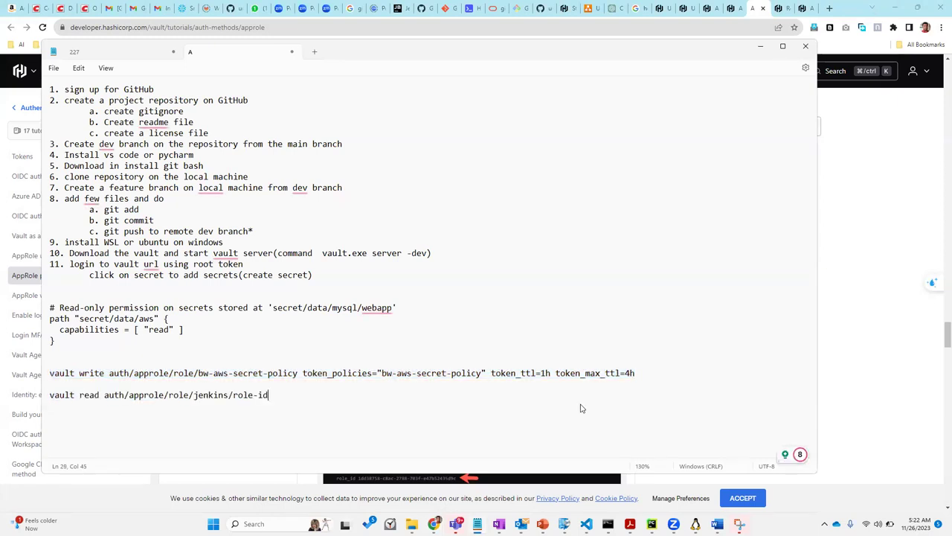
# Rename the role in the vault write line to bw-aws-secret-role and select that line
pyautogui.doubleClick(206, 398)
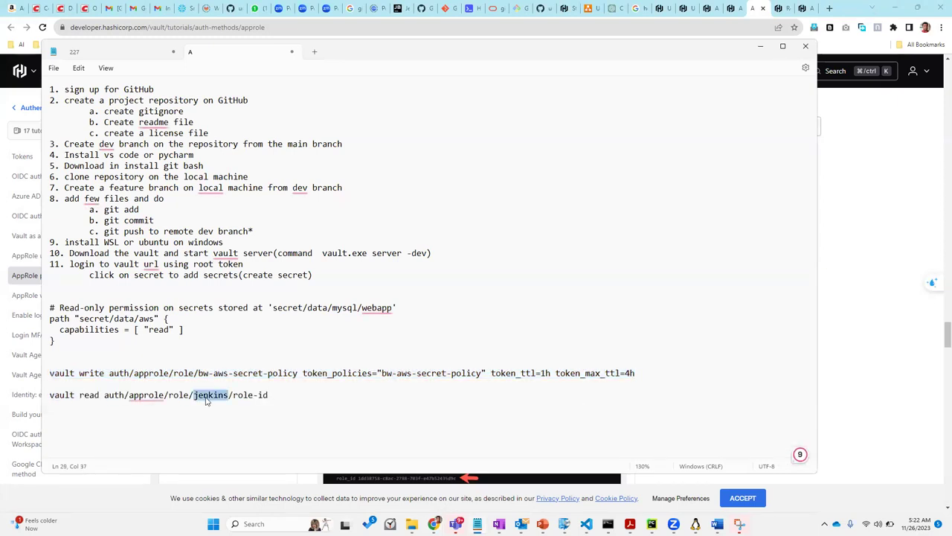
pyautogui.moveTo(199, 374); pyautogui.dragTo(288, 374)
pyautogui.click(326, 389)
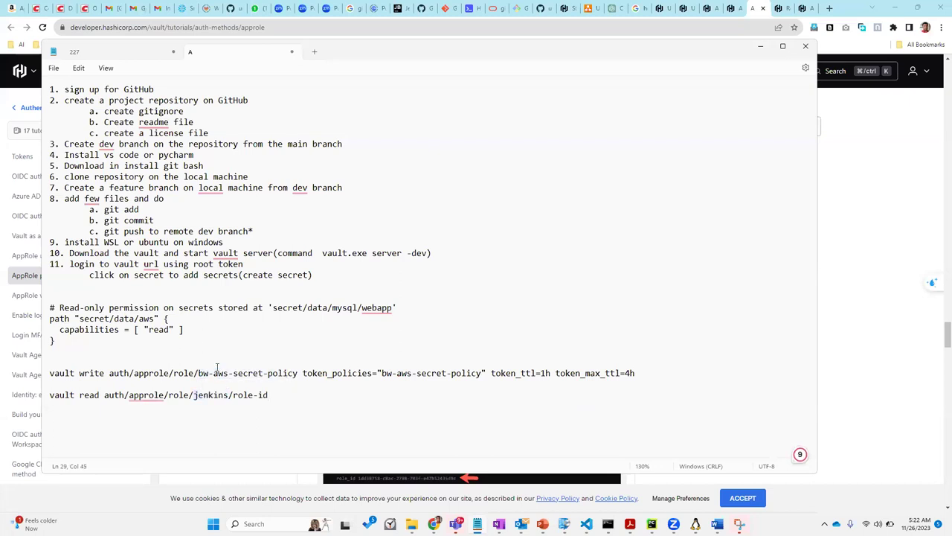
pyautogui.doubleClick(294, 373)
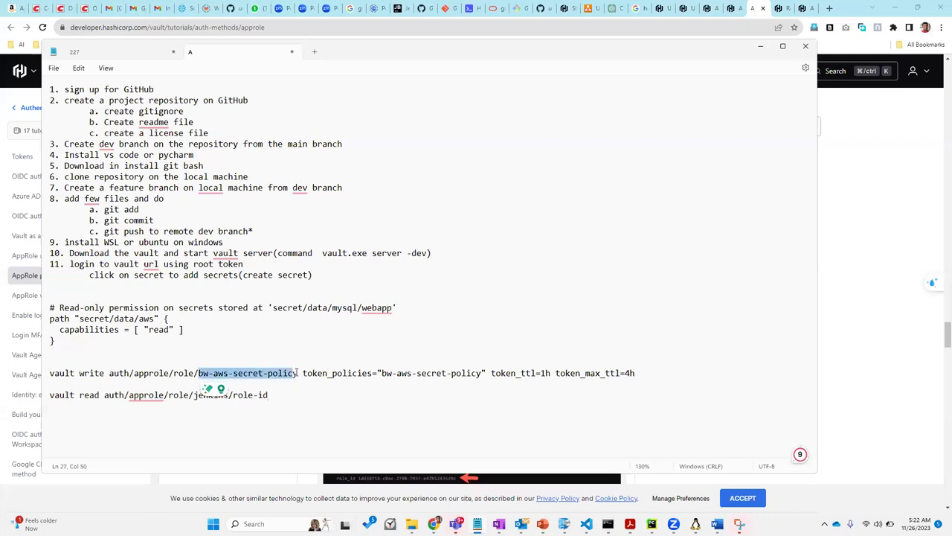
pyautogui.doubleClick(201, 396)
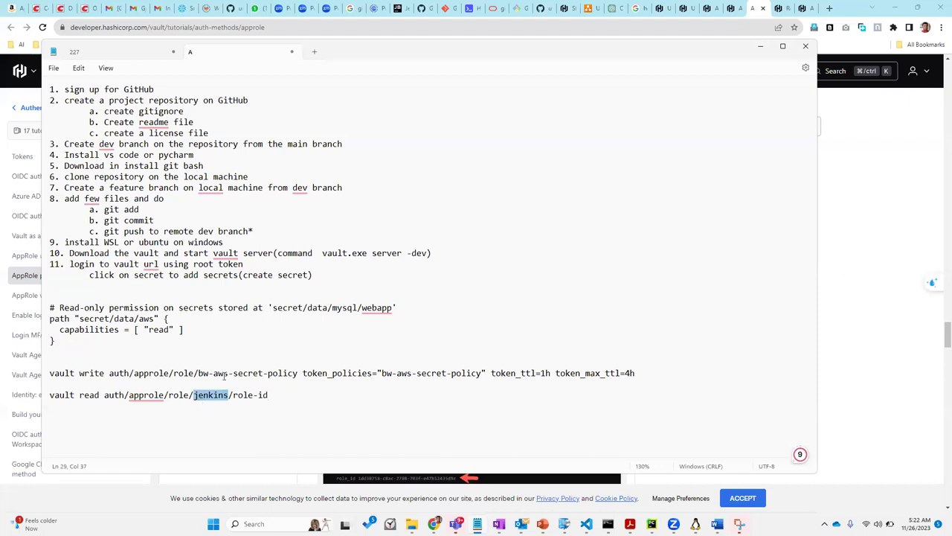
pyautogui.doubleClick(223, 374)
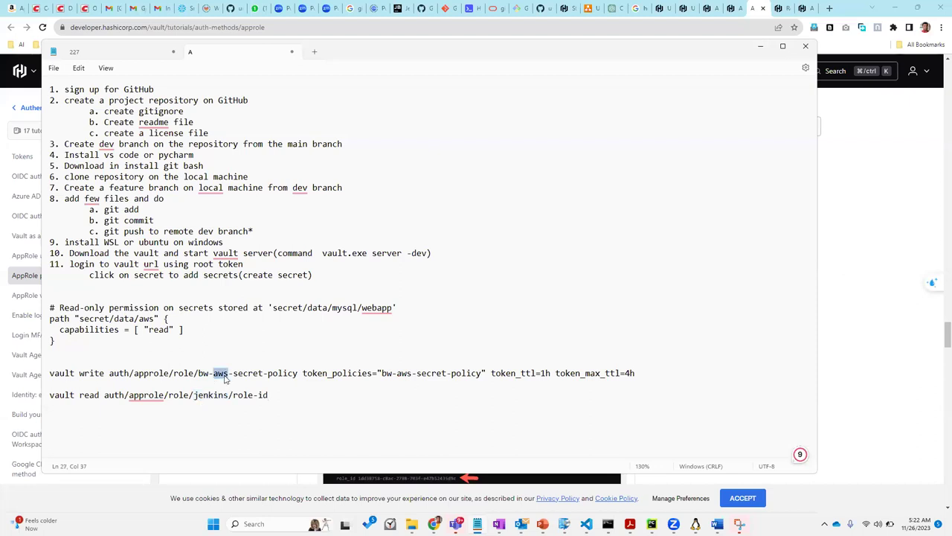
pyautogui.click(268, 373)
pyautogui.moveTo(268, 372); pyautogui.dragTo(300, 374)
pyautogui.write('role')
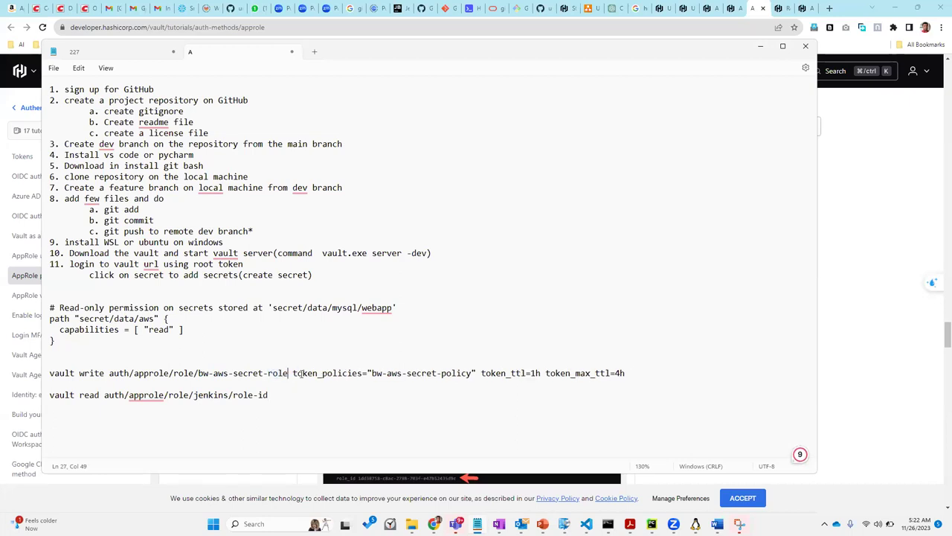
pyautogui.click(637, 365)
pyautogui.click(634, 373)
pyautogui.hotkey('shift', 'Home')
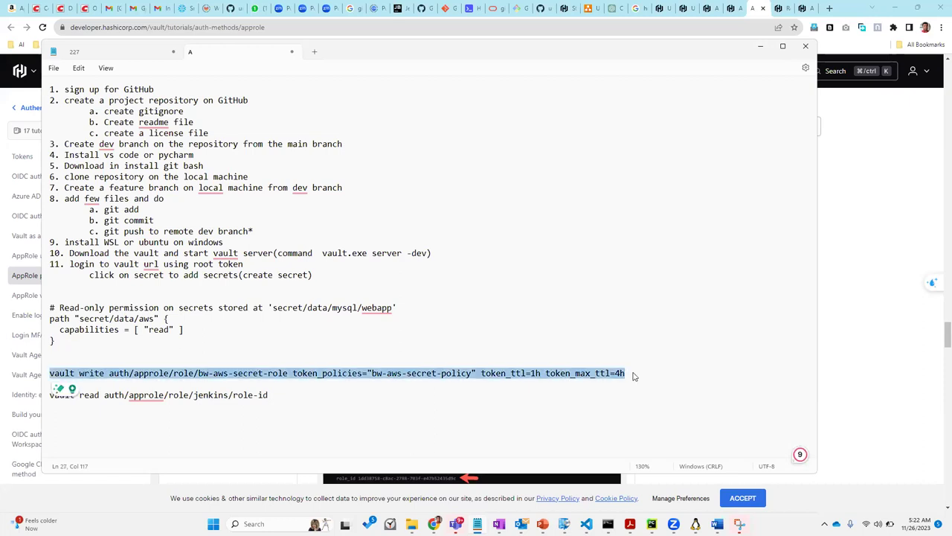
pyautogui.hotkey('alt', 'Tab')
pyautogui.hotkey('alt', 'Tab')
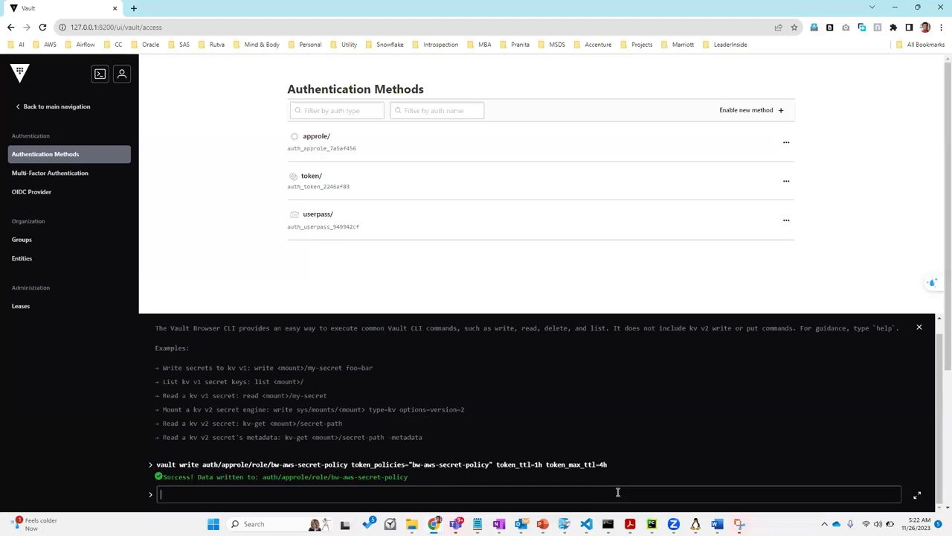
# Try pasting the command into the Vault CLI, abort the DLP block, and clear the input
pyautogui.hotkey('ctrl', 'v')
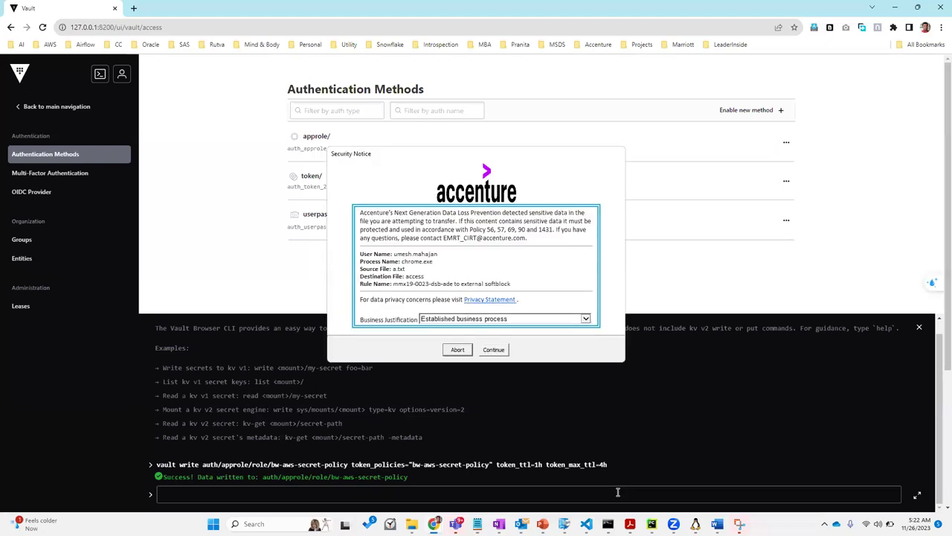
pyautogui.click(456, 349)
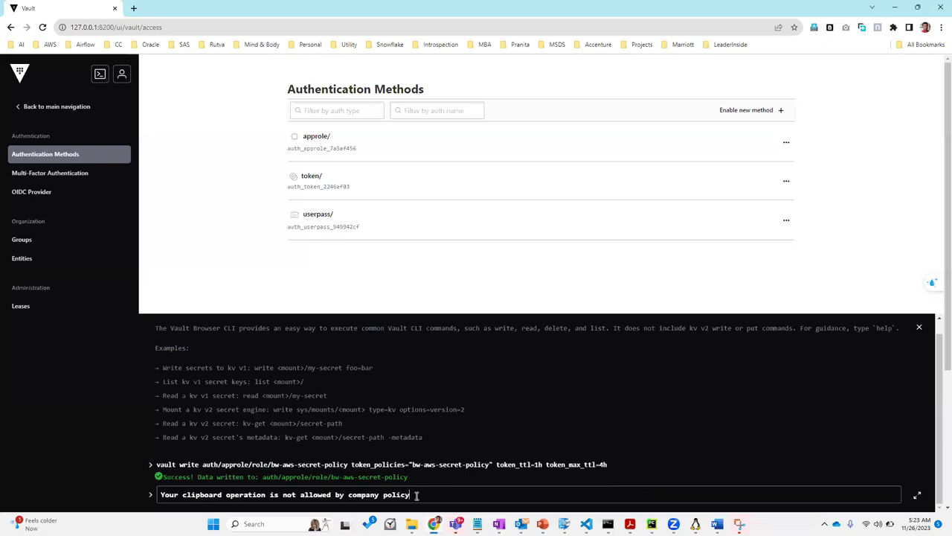
pyautogui.press('BackSpace')
pyautogui.press('BackSpace')
pyautogui.press('BackSpace')
pyautogui.press('BackSpace')
pyautogui.press('BackSpace')
pyautogui.press('BackSpace')
pyautogui.press('BackSpace')
pyautogui.press('BackSpace')
pyautogui.press('BackSpace')
pyautogui.press('BackSpace')
pyautogui.press('BackSpace')
pyautogui.press('BackSpace')
pyautogui.press('BackSpace')
pyautogui.press('BackSpace')
pyautogui.press('BackSpace')
pyautogui.press('BackSpace')
pyautogui.press('BackSpace')
pyautogui.press('BackSpace')
pyautogui.press('BackSpace')
pyautogui.press('BackSpace')
pyautogui.press('BackSpace')
pyautogui.press('BackSpace')
pyautogui.press('BackSpace')
pyautogui.press('BackSpace')
pyautogui.press('BackSpace')
pyautogui.press('BackSpace')
pyautogui.press('BackSpace')
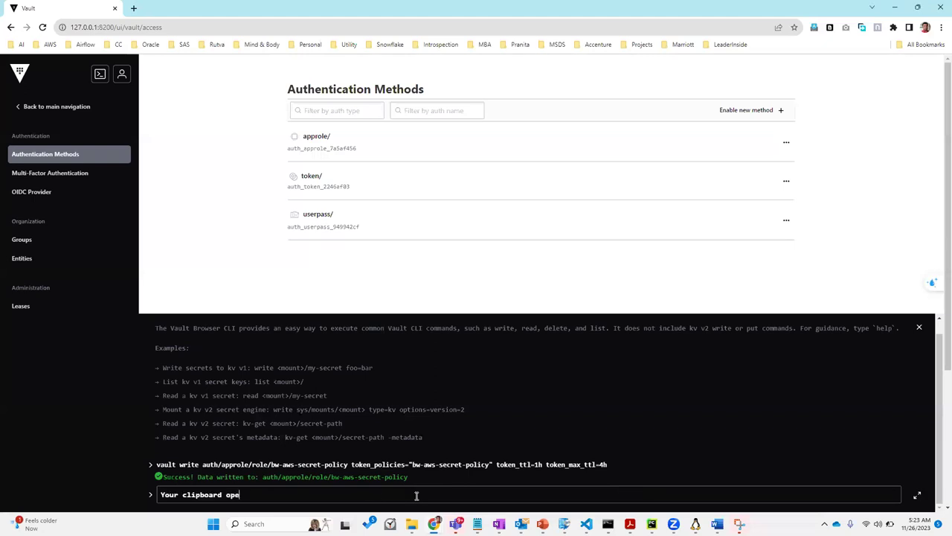
pyautogui.hotkey('ctrl', 'v')
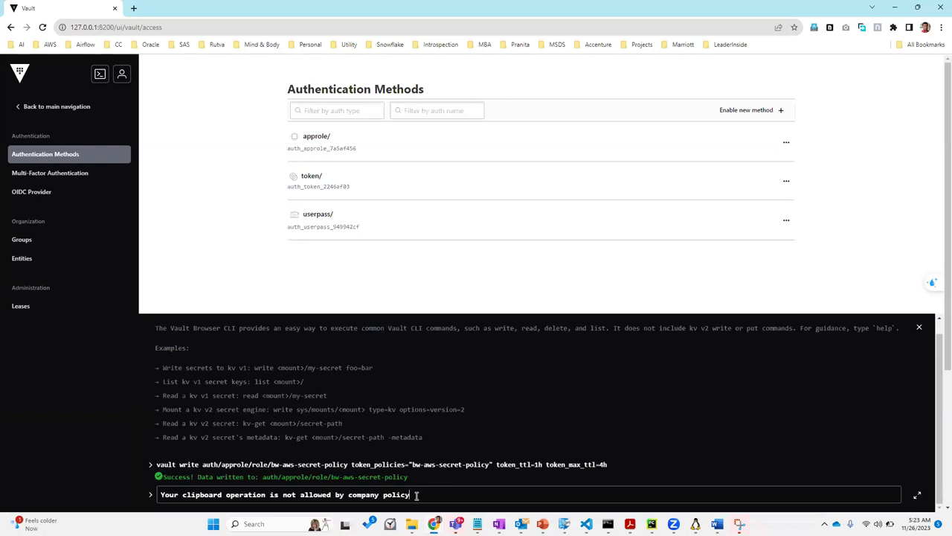
pyautogui.press('BackSpace')
pyautogui.press('BackSpace')
pyautogui.press('BackSpace')
pyautogui.press('BackSpace')
pyautogui.press('BackSpace')
pyautogui.press('BackSpace')
pyautogui.press('BackSpace')
pyautogui.press('BackSpace')
pyautogui.press('BackSpace')
pyautogui.press('BackSpace')
pyautogui.press('BackSpace')
pyautogui.press('BackSpace')
pyautogui.press('BackSpace')
pyautogui.press('BackSpace')
pyautogui.press('BackSpace')
pyautogui.press('BackSpace')
pyautogui.press('BackSpace')
pyautogui.press('BackSpace')
pyautogui.press('BackSpace')
pyautogui.press('BackSpace')
pyautogui.press('BackSpace')
pyautogui.press('BackSpace')
pyautogui.press('BackSpace')
pyautogui.press('BackSpace')
pyautogui.press('BackSpace')
pyautogui.press('BackSpace')
pyautogui.press('BackSpace')
pyautogui.press('BackSpace')
pyautogui.press('BackSpace')
pyautogui.press('BackSpace')
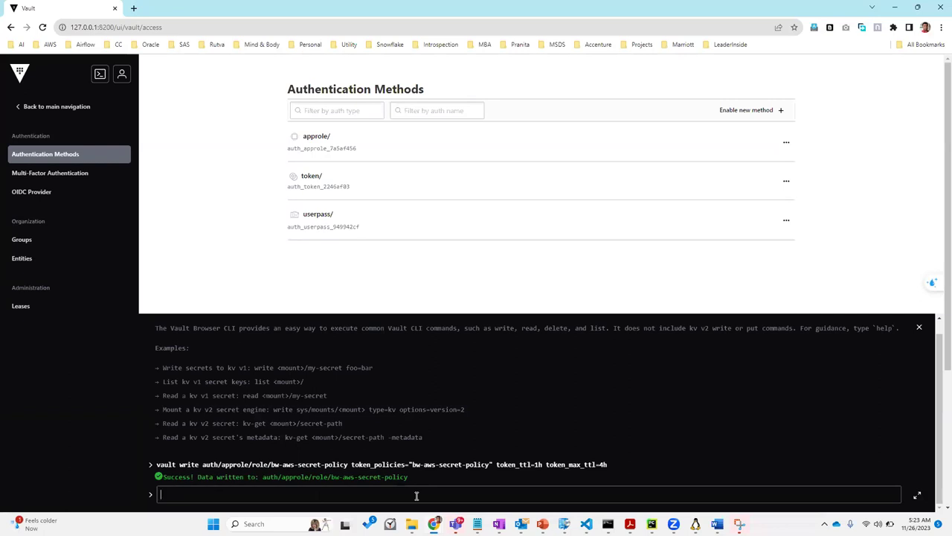
pyautogui.press('Return')
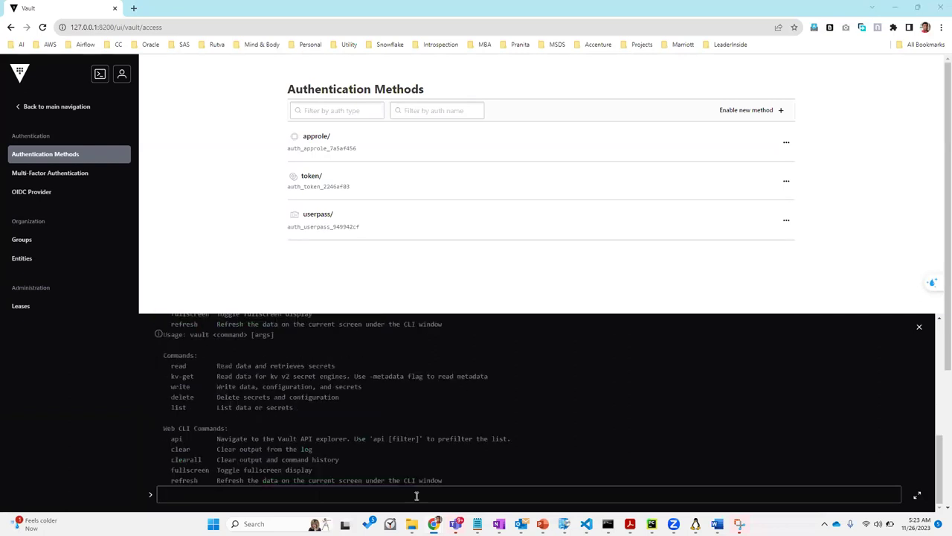
# Recopy the vault write command from Notepad and retry pasting it into the CLI twice, both blocked
pyautogui.hotkey('alt', 'Tab')
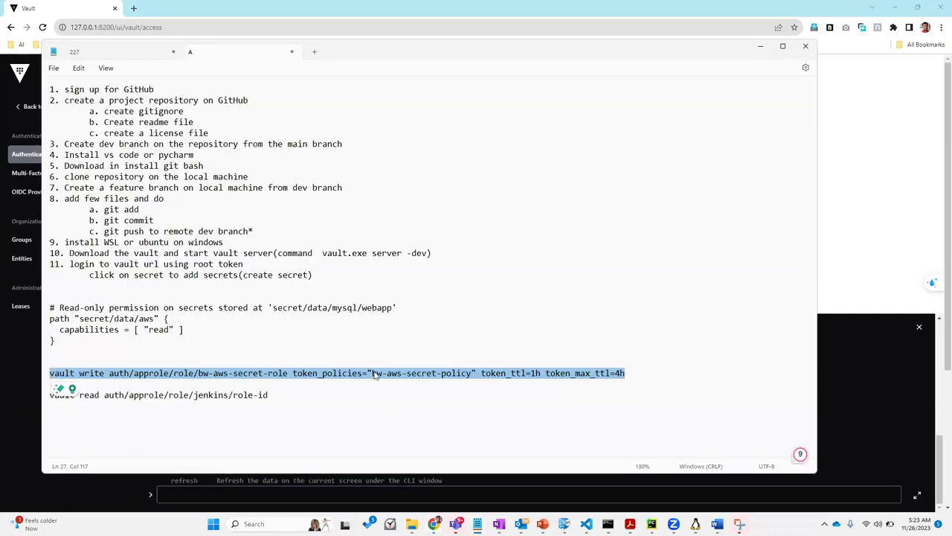
pyautogui.rightClick(375, 372)
pyautogui.click(401, 225)
pyautogui.hotkey('alt', 'Tab')
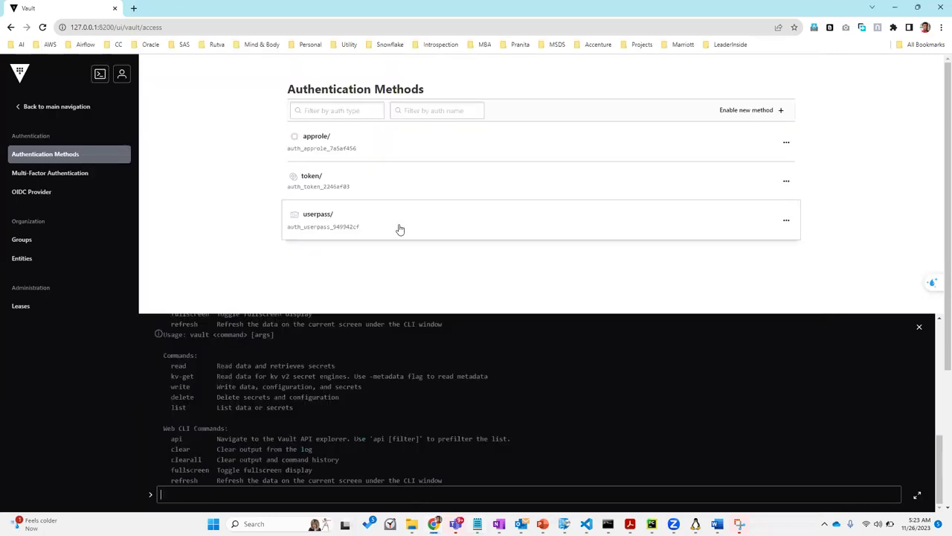
pyautogui.hotkey('ctrl', 'v')
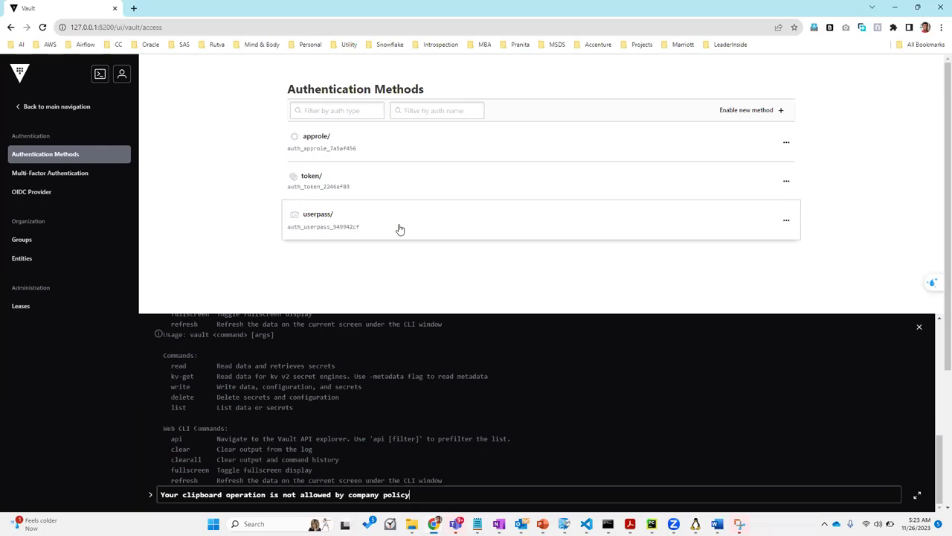
pyautogui.press('BackSpace')
pyautogui.press('BackSpace')
pyautogui.press('BackSpace')
pyautogui.press('BackSpace')
pyautogui.press('BackSpace')
pyautogui.press('BackSpace')
pyautogui.press('BackSpace')
pyautogui.press('BackSpace')
pyautogui.press('BackSpace')
pyautogui.press('BackSpace')
pyautogui.press('BackSpace')
pyautogui.press('BackSpace')
pyautogui.press('BackSpace')
pyautogui.press('BackSpace')
pyautogui.press('BackSpace')
pyautogui.press('BackSpace')
pyautogui.press('BackSpace')
pyautogui.press('BackSpace')
pyautogui.press('BackSpace')
pyautogui.press('BackSpace')
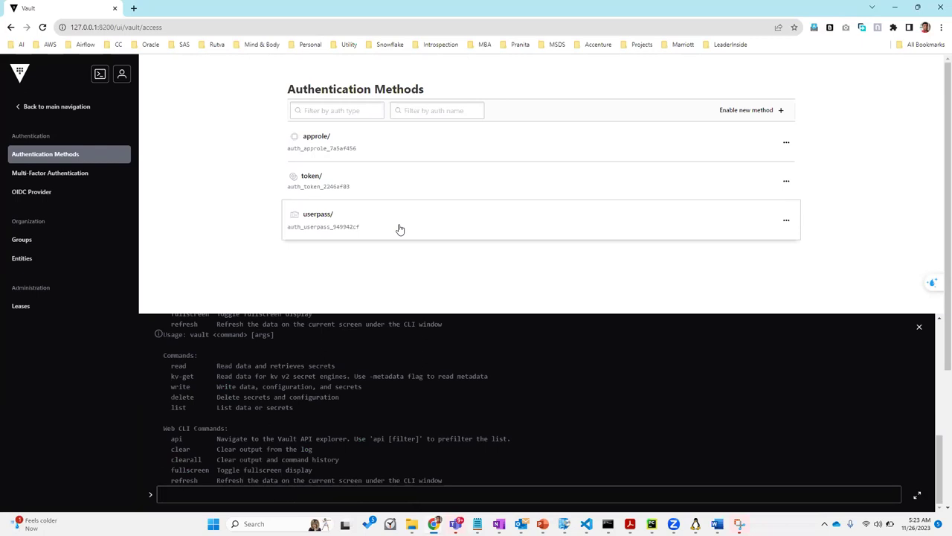
pyautogui.hotkey('alt', 'Tab')
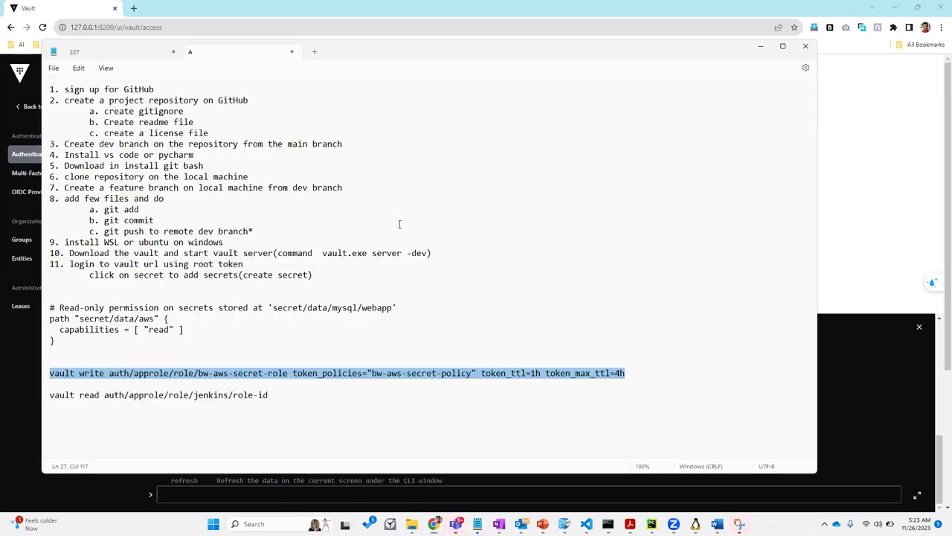
pyautogui.rightClick(274, 372)
pyautogui.click(300, 225)
pyautogui.hotkey('alt', 'Tab')
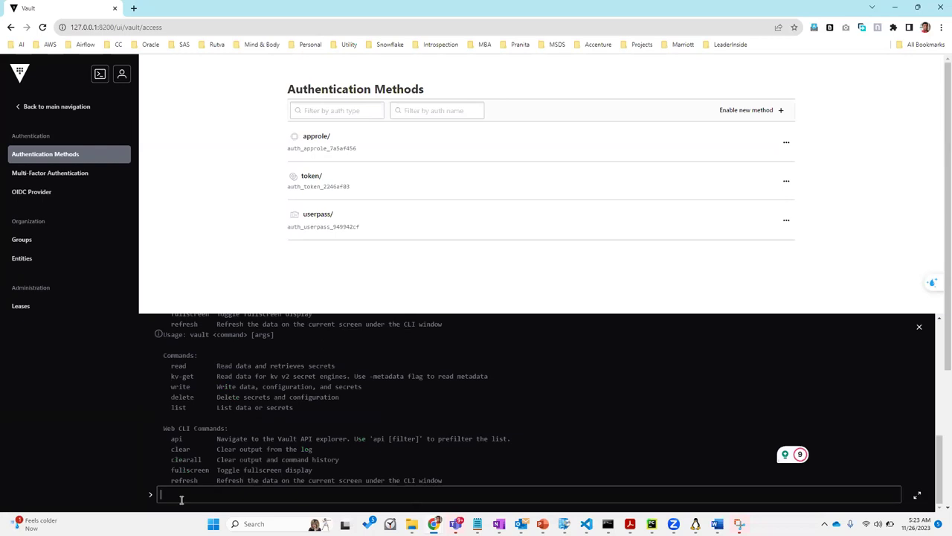
pyautogui.rightClick(181, 503)
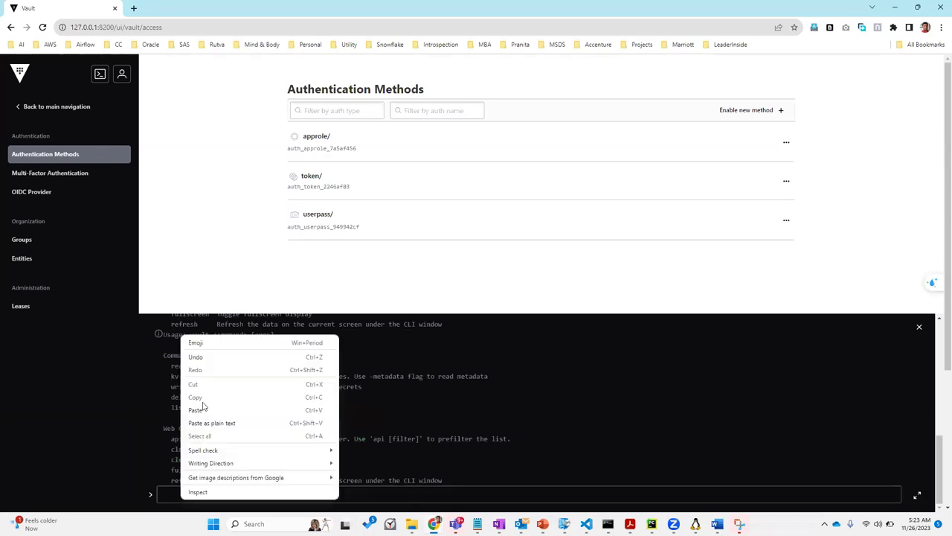
pyautogui.click(197, 410)
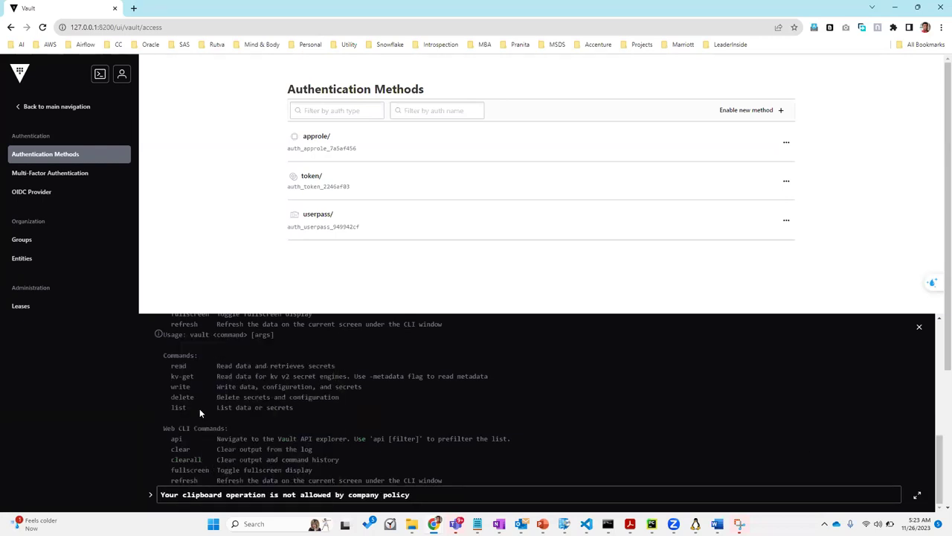
pyautogui.press('BackSpace')
pyautogui.press('BackSpace')
pyautogui.press('BackSpace')
pyautogui.press('BackSpace')
pyautogui.press('BackSpace')
pyautogui.press('BackSpace')
pyautogui.press('BackSpace')
pyautogui.press('BackSpace')
pyautogui.press('BackSpace')
pyautogui.press('BackSpace')
pyautogui.press('BackSpace')
pyautogui.press('BackSpace')
pyautogui.press('BackSpace')
pyautogui.press('BackSpace')
pyautogui.press('BackSpace')
pyautogui.press('BackSpace')
pyautogui.press('BackSpace')
pyautogui.press('BackSpace')
pyautogui.press('BackSpace')
pyautogui.press('BackSpace')
pyautogui.press('BackSpace')
pyautogui.press('BackSpace')
pyautogui.press('BackSpace')
pyautogui.press('BackSpace')
pyautogui.press('BackSpace')
pyautogui.press('BackSpace')
pyautogui.press('BackSpace')
pyautogui.press('BackSpace')
pyautogui.press('BackSpace')
pyautogui.press('BackSpace')
pyautogui.press('BackSpace')
pyautogui.press('BackSpace')
pyautogui.press('BackSpace')
pyautogui.press('BackSpace')
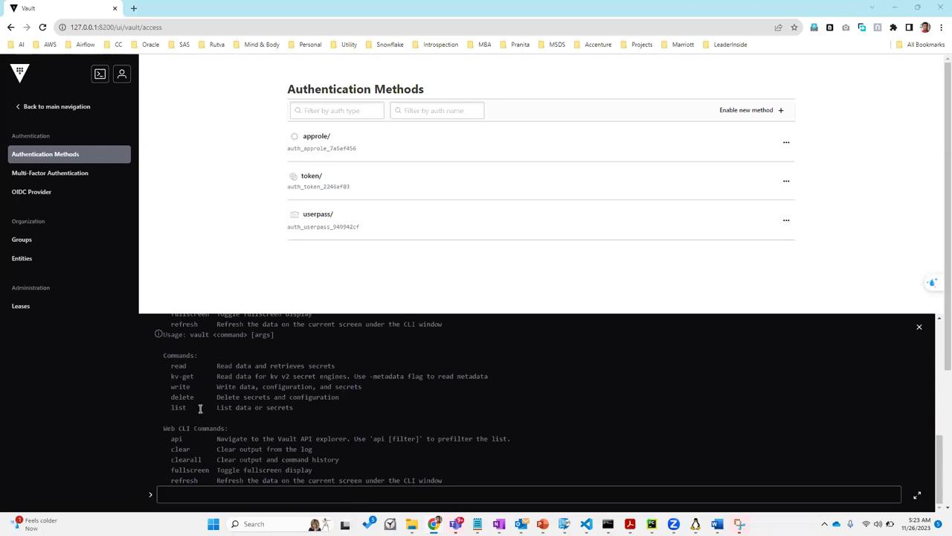
pyautogui.hotkey('alt', 'Tab')
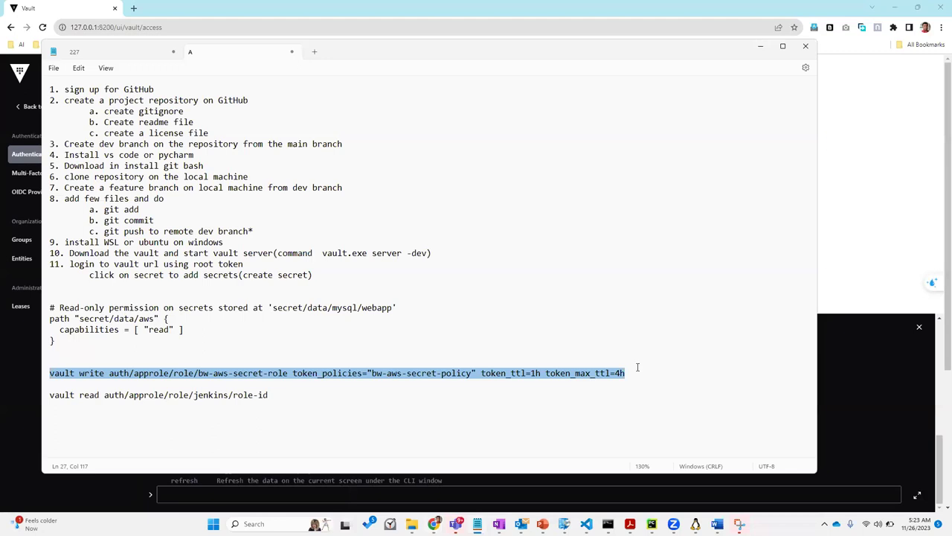
# Change token_max_ttl from 4h to 6h in the Notepad vault write command
pyautogui.click(637, 365)
pyautogui.press('Left')
pyautogui.press('BackSpace')
pyautogui.write('6')
pyautogui.press('End')
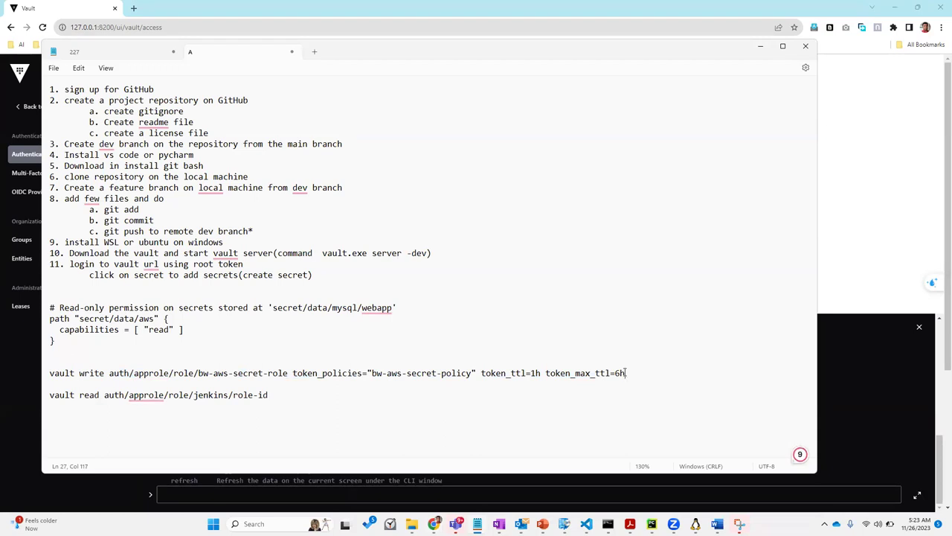
pyautogui.tripleClick(626, 373)
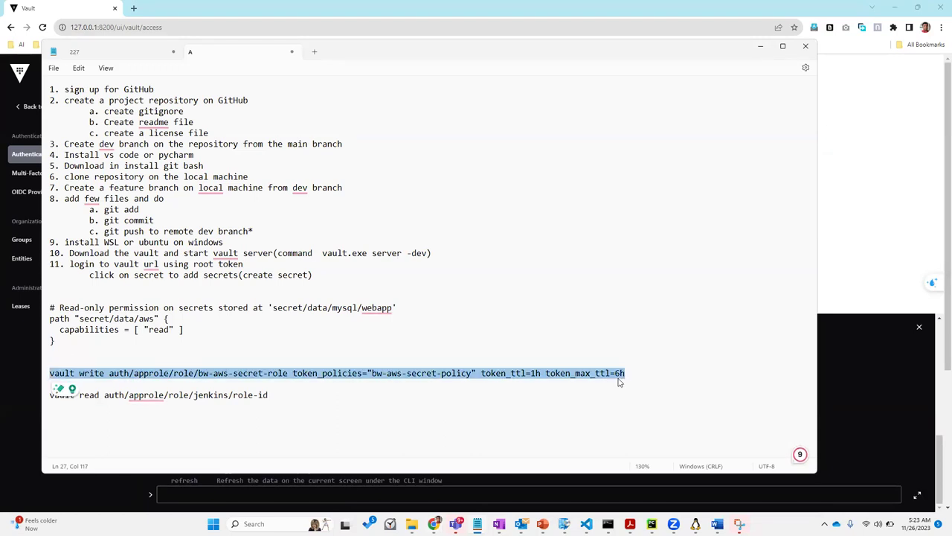
# Rerun the previous CLI command with policy changed to role, creating bw-aws-secret-role
pyautogui.click(430, 496)
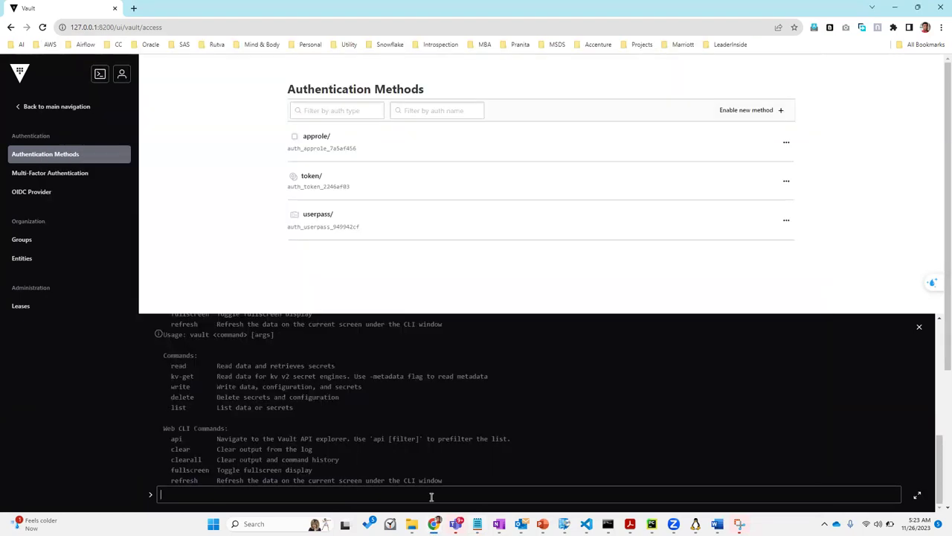
pyautogui.hotkey('ctrl', 'v')
pyautogui.press('BackSpace')
pyautogui.press('BackSpace')
pyautogui.press('BackSpace')
pyautogui.press('BackSpace')
pyautogui.press('BackSpace')
pyautogui.press('BackSpace')
pyautogui.press('BackSpace')
pyautogui.press('BackSpace')
pyautogui.press('BackSpace')
pyautogui.press('BackSpace')
pyautogui.press('BackSpace')
pyautogui.press('BackSpace')
pyautogui.press('BackSpace')
pyautogui.press('BackSpace')
pyautogui.press('BackSpace')
pyautogui.press('BackSpace')
pyautogui.press('BackSpace')
pyautogui.press('BackSpace')
pyautogui.press('BackSpace')
pyautogui.press('BackSpace')
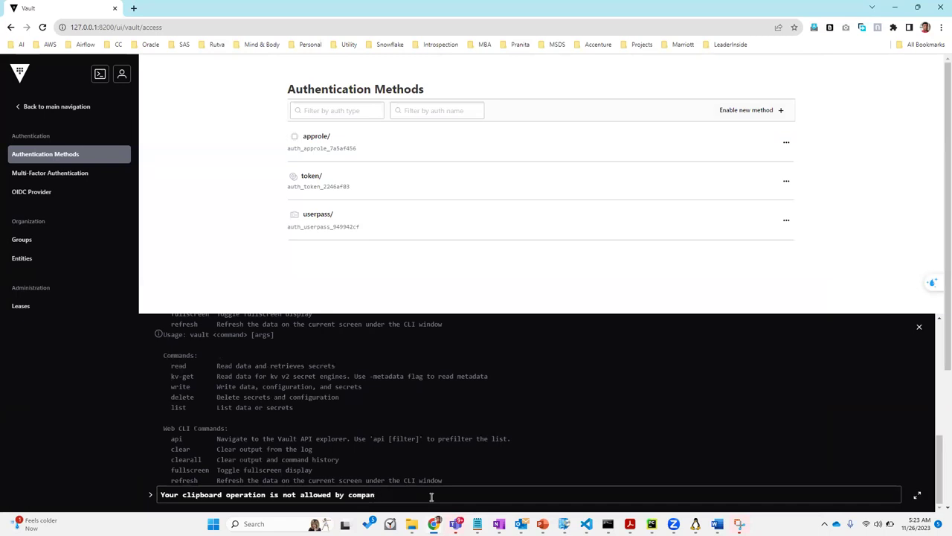
pyautogui.press('BackSpace')
pyautogui.press('BackSpace')
pyautogui.press('BackSpace')
pyautogui.press('BackSpace')
pyautogui.press('BackSpace')
pyautogui.press('BackSpace')
pyautogui.press('BackSpace')
pyautogui.press('BackSpace')
pyautogui.press('BackSpace')
pyautogui.press('BackSpace')
pyautogui.press('BackSpace')
pyautogui.press('BackSpace')
pyautogui.press('BackSpace')
pyautogui.press('BackSpace')
pyautogui.press('BackSpace')
pyautogui.press('BackSpace')
pyautogui.press('BackSpace')
pyautogui.press('BackSpace')
pyautogui.press('BackSpace')
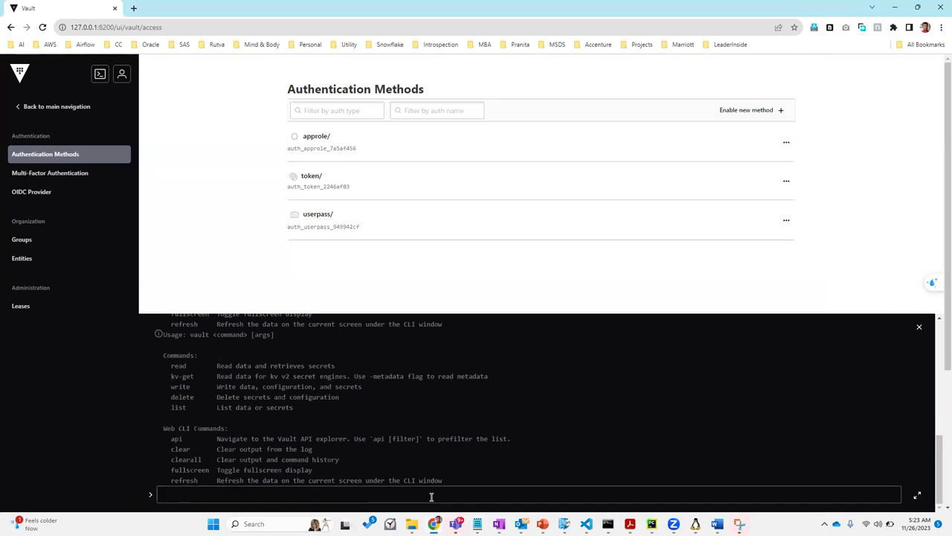
pyautogui.hotkey('ctrl', 'v')
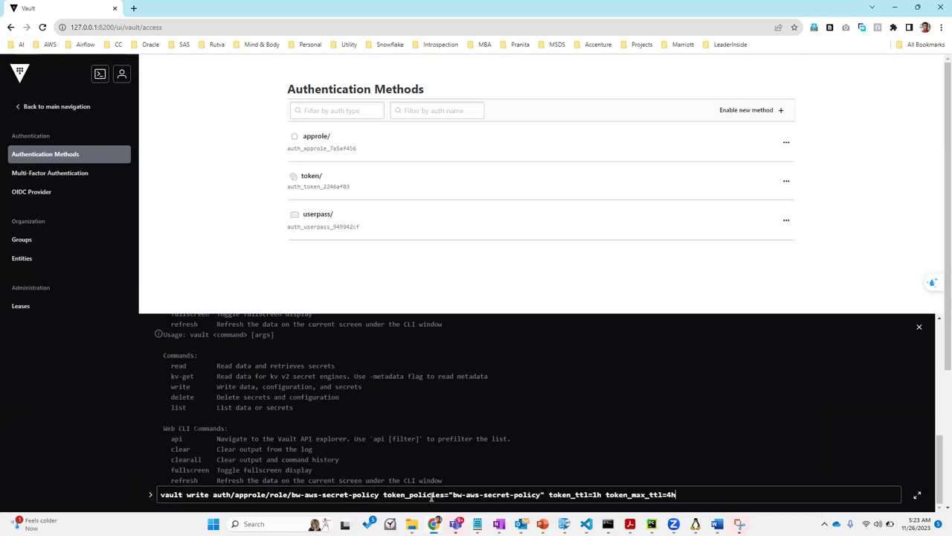
pyautogui.press('Left')
pyautogui.press('Left')
pyautogui.press('Left')
pyautogui.press('Left')
pyautogui.press('Left')
pyautogui.press('Left')
pyautogui.press('Left')
pyautogui.press('Left')
pyautogui.press('Left')
pyautogui.press('Left')
pyautogui.press('Left')
pyautogui.press('Left')
pyautogui.press('Left')
pyautogui.press('Left')
pyautogui.press('Left')
pyautogui.press('Left')
pyautogui.press('Left')
pyautogui.press('Left')
pyautogui.press('Left')
pyautogui.press('Left')
pyautogui.press('BackSpace')
pyautogui.press('BackSpace')
pyautogui.press('BackSpace')
pyautogui.press('BackSpace')
pyautogui.press('BackSpace')
pyautogui.press('BackSpace')
pyautogui.write('role')
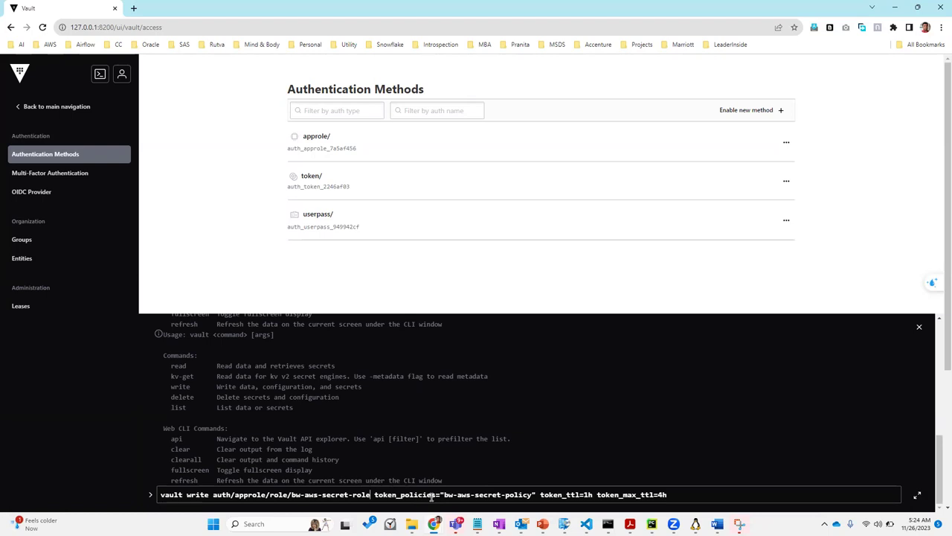
pyautogui.press('Return')
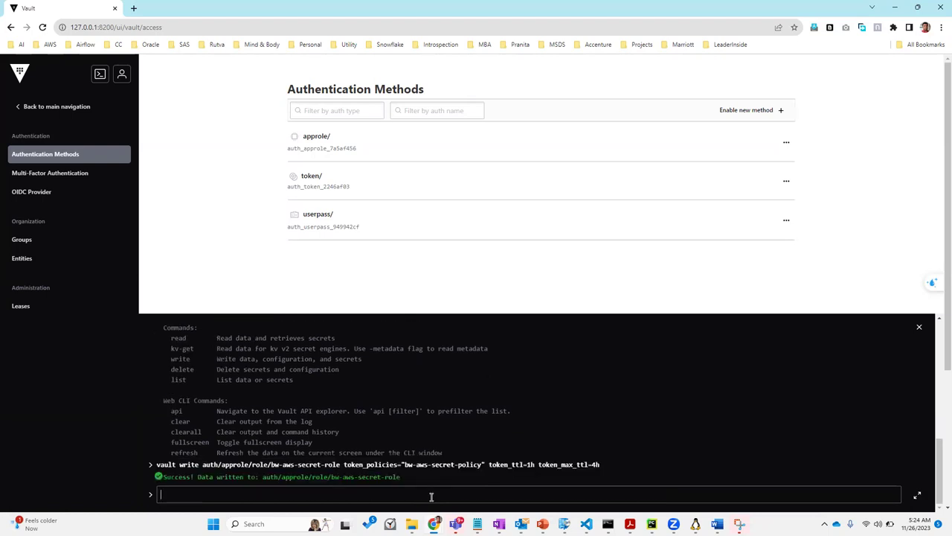
pyautogui.hotkey('alt', 'Tab')
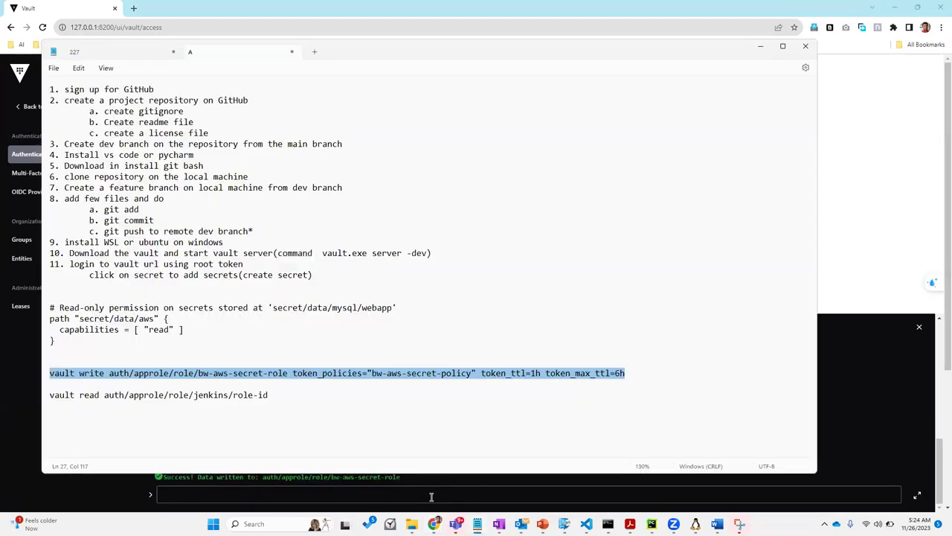
# In the notes, replace 'jenkins' with bw-aws-secret-role in the role-id read command and select that line
pyautogui.moveTo(198, 373); pyautogui.dragTo(290, 373)
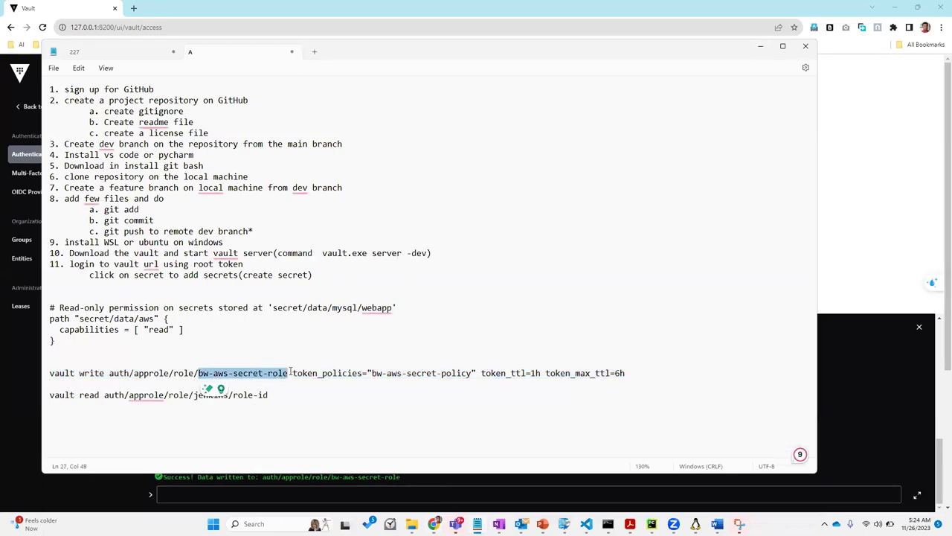
pyautogui.doubleClick(203, 398)
pyautogui.hotkey('ctrl', 'v')
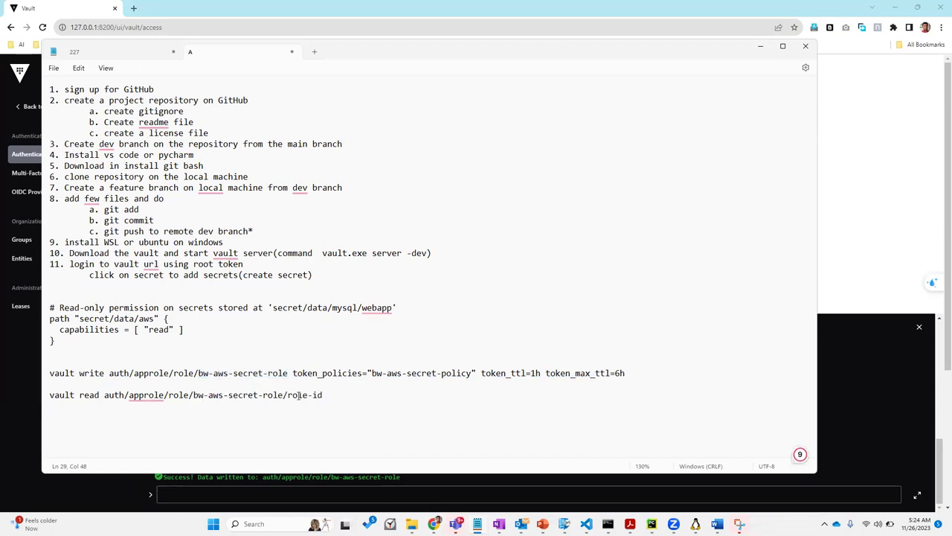
pyautogui.click(331, 395)
pyautogui.tripleClick(331, 395)
pyautogui.press('super+c')
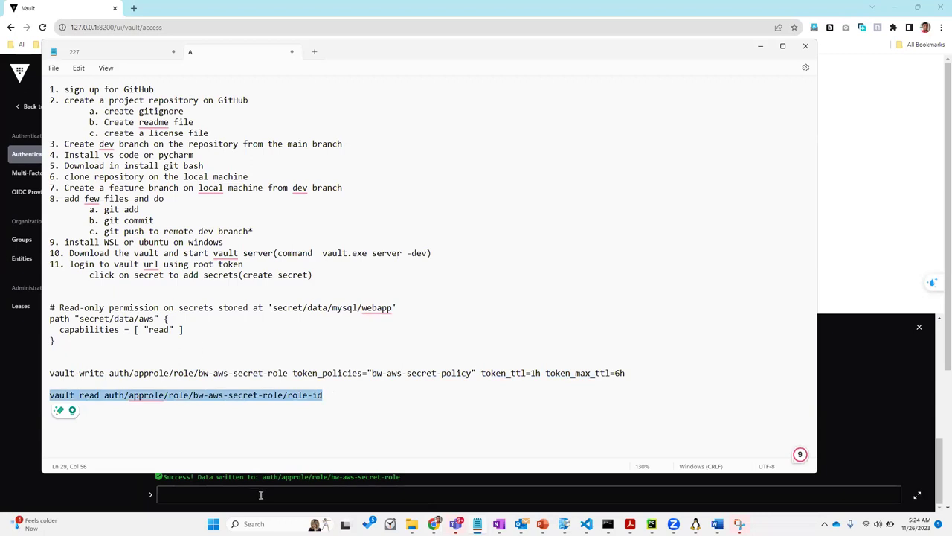
# Paste the command into the Vault CLI, justify it as 'File does not contain sensitive data', and run it
pyautogui.click(261, 494)
pyautogui.hotkey('ctrl', 'v')
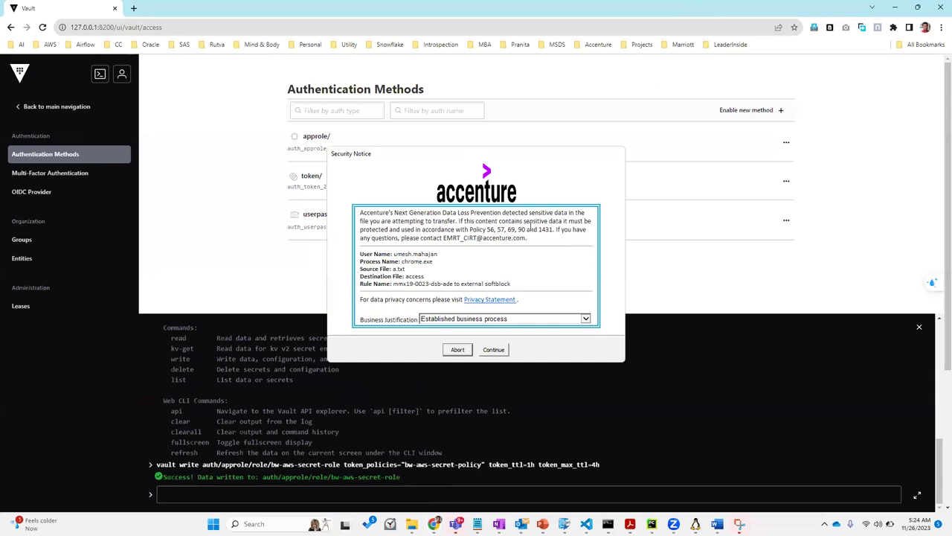
pyautogui.click(499, 321)
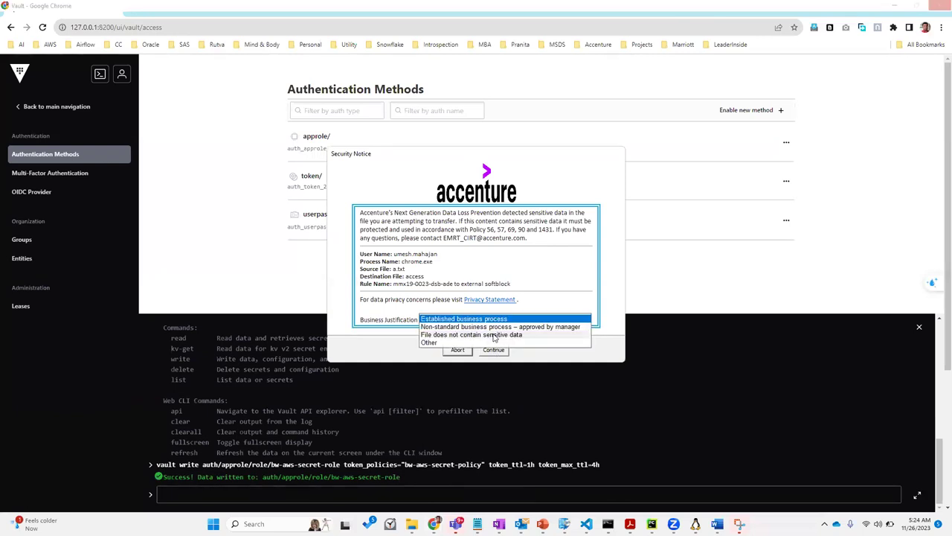
pyautogui.click(494, 335)
pyautogui.click(493, 353)
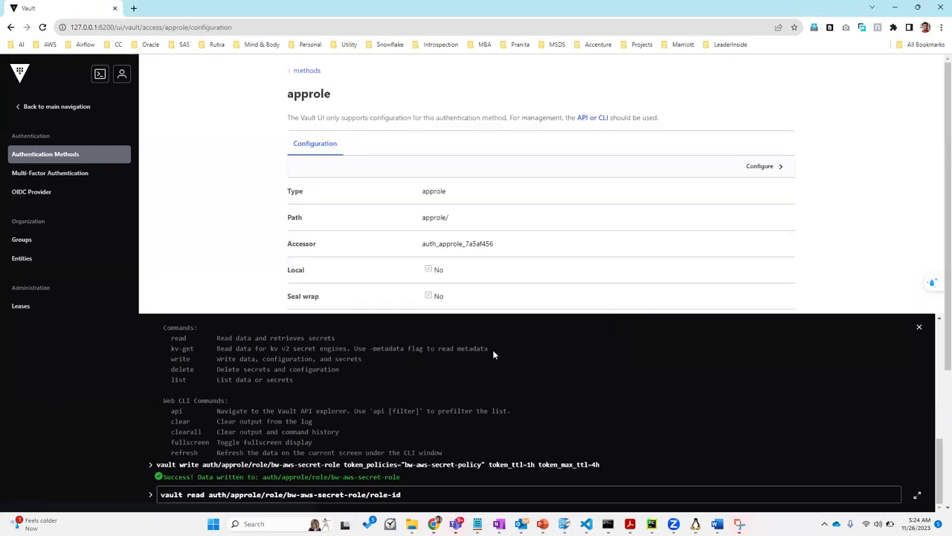
pyautogui.press('Return')
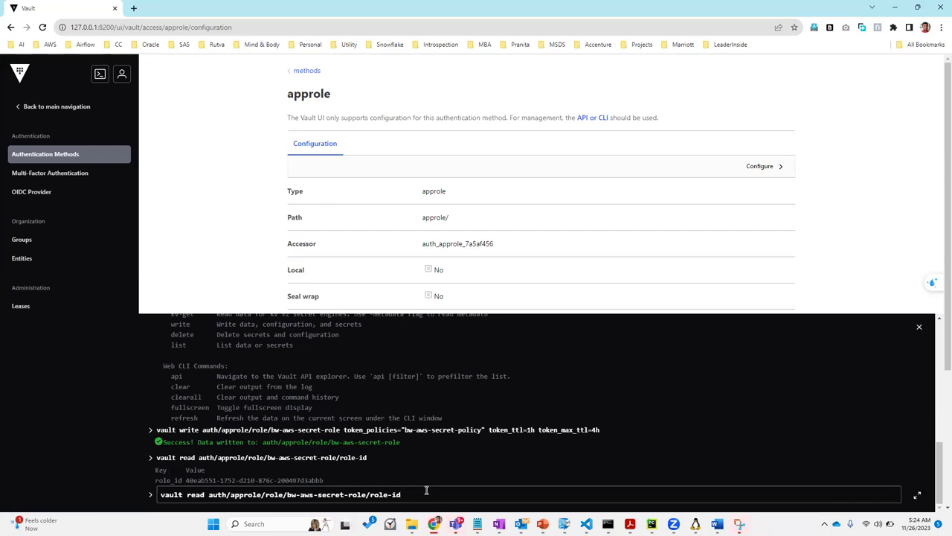
# Copy the role_id output from the Vault CLI and paste it on a new line in Notepad
pyautogui.moveTo(187, 476)
pyautogui.moveTo(157, 470); pyautogui.dragTo(303, 480)
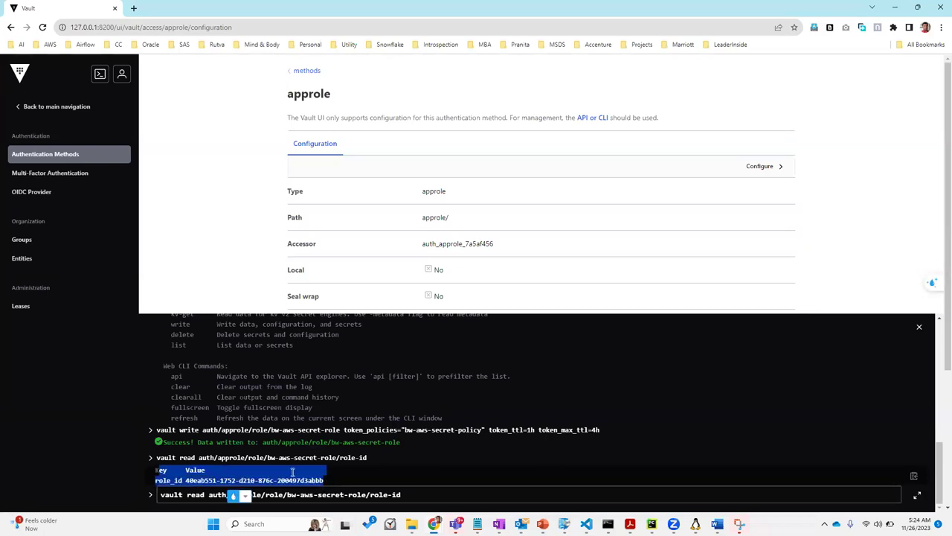
pyautogui.rightClick(293, 475)
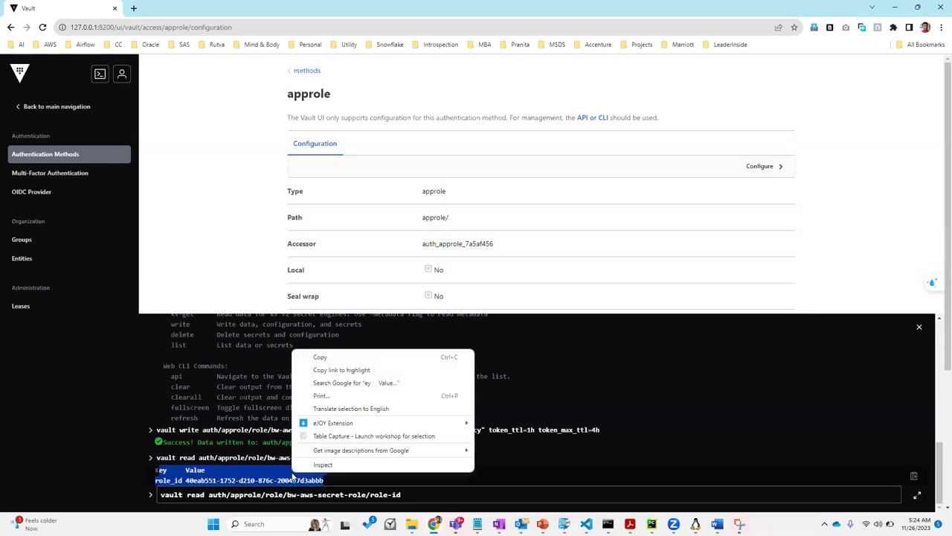
pyautogui.click(325, 356)
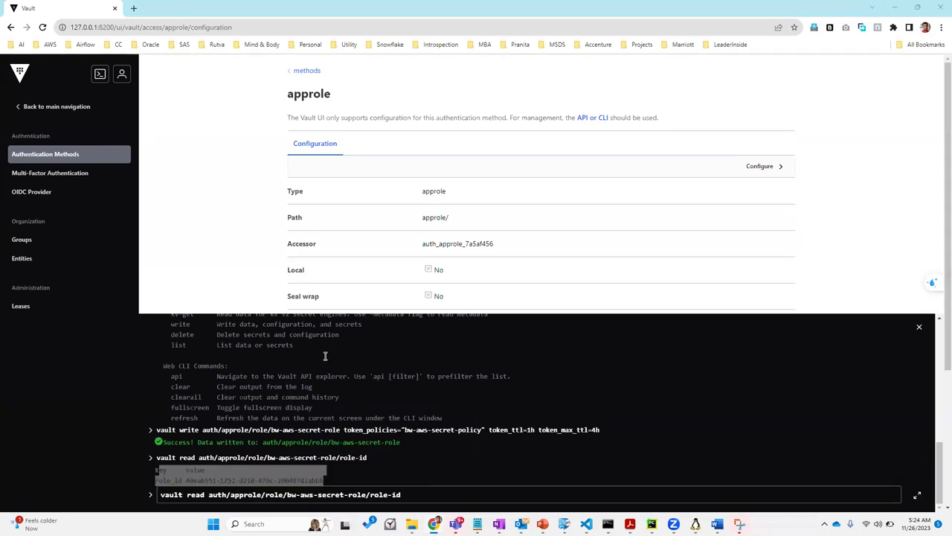
pyautogui.hotkey('alt', 'Tab')
pyautogui.press('End')
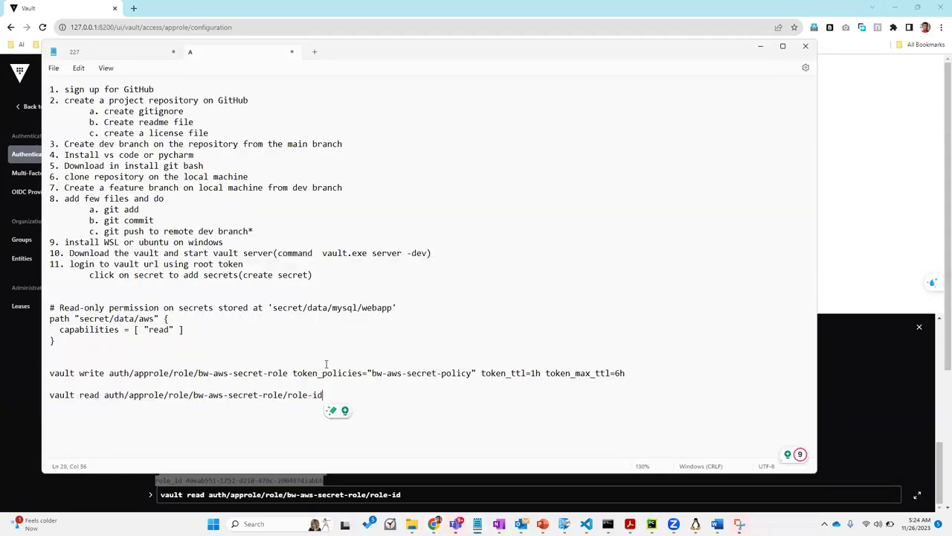
pyautogui.press('Return')
pyautogui.hotkey('ctrl', 'v')
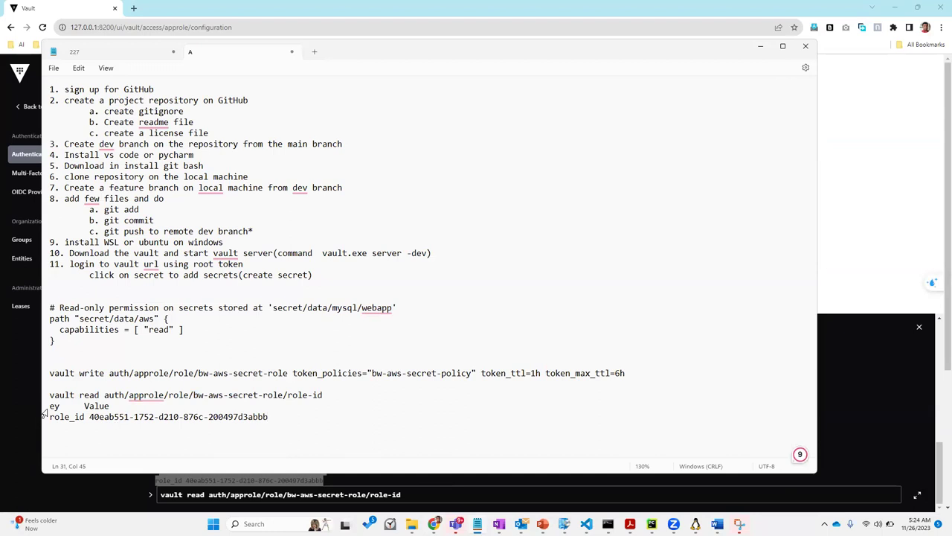
# Correct 'ey' to 'key' in the pasted notes and bring up the AppRole tutorial page
pyautogui.write('k')
pyautogui.moveTo(50, 416); pyautogui.dragTo(70, 417)
pyautogui.click(113, 416)
pyautogui.moveTo(221, 395); pyautogui.dragTo(227, 394)
pyautogui.hotkey('alt', 'Tab')
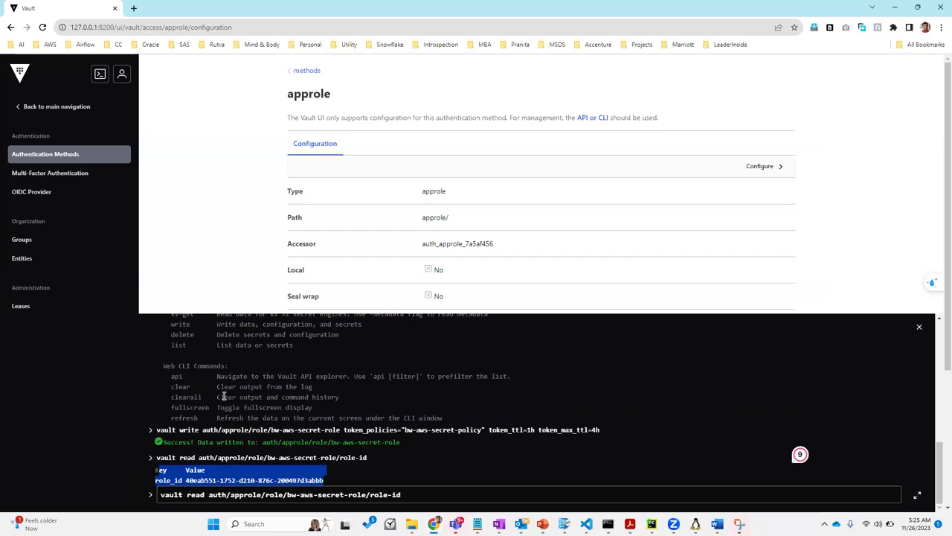
pyautogui.hotkey('alt', 'Tab')
pyautogui.press('Tab')
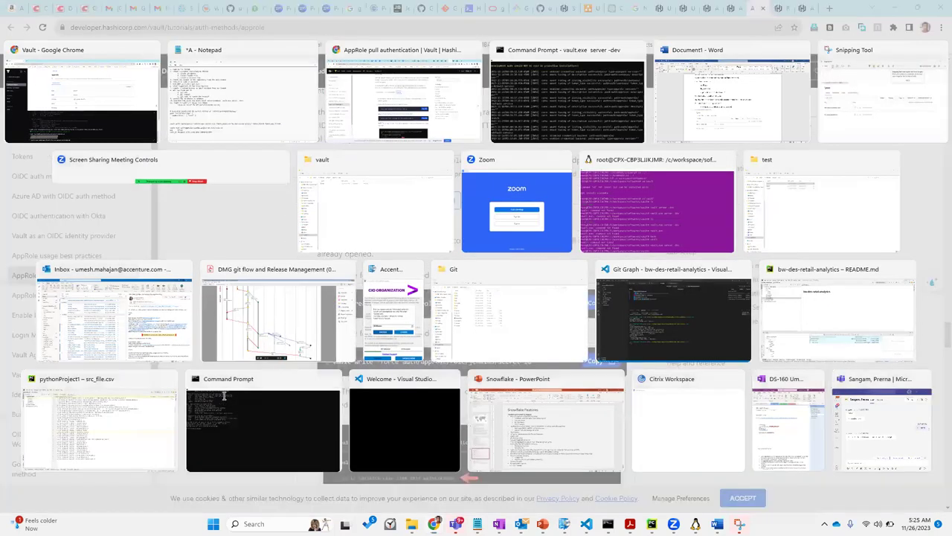
# Copy the tutorial's secret-id generation command and paste it on a new line in the notes
pyautogui.scroll(-1, 263, 442)
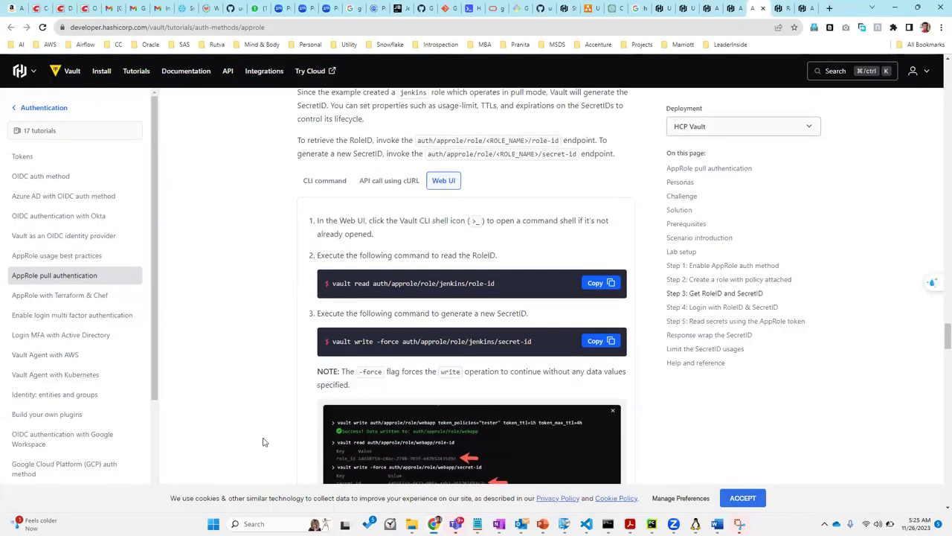
pyautogui.click(602, 341)
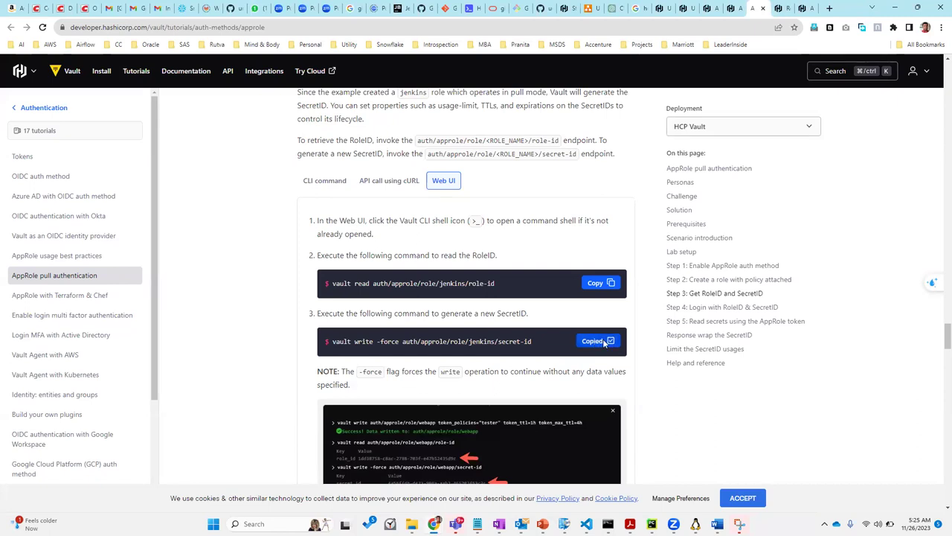
pyautogui.hotkey('alt', 'Tab')
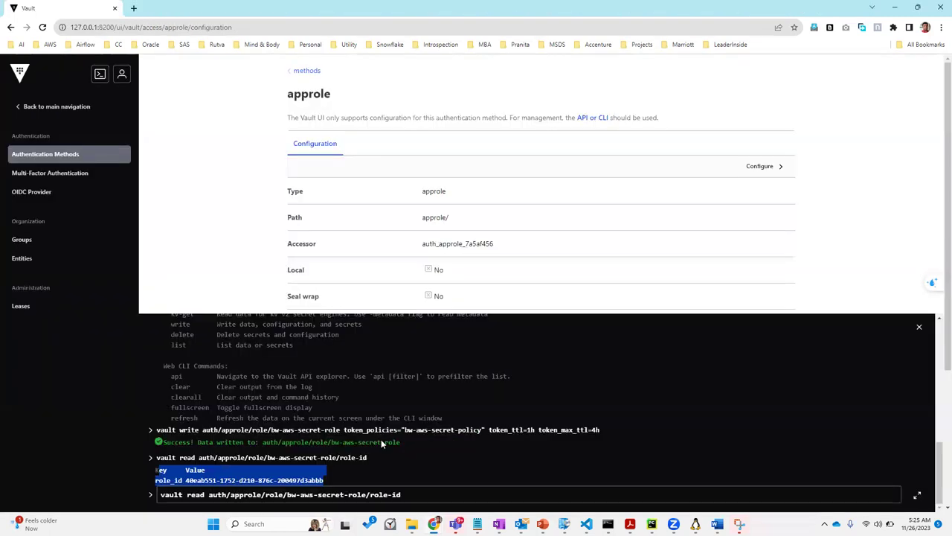
pyautogui.hotkey('alt', 'Tab')
pyautogui.hotkey('ctrl', 'v')
pyautogui.press('Return')
pyautogui.press('Return')
pyautogui.press('Return')
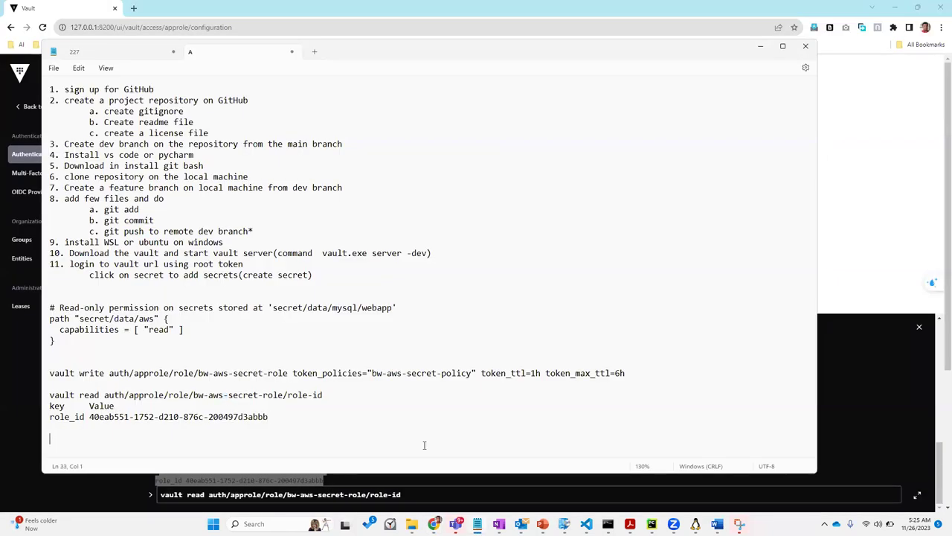
pyautogui.hotkey('ctrl', 'v')
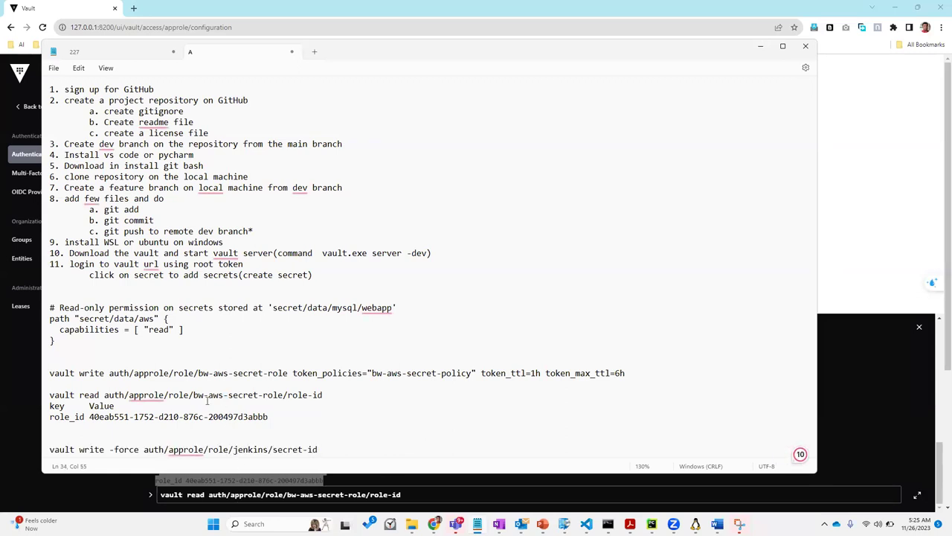
# Replace 'jenkins' with bw-aws-secret-role in the secret-id command and select the whole line
pyautogui.moveTo(194, 395); pyautogui.dragTo(284, 396)
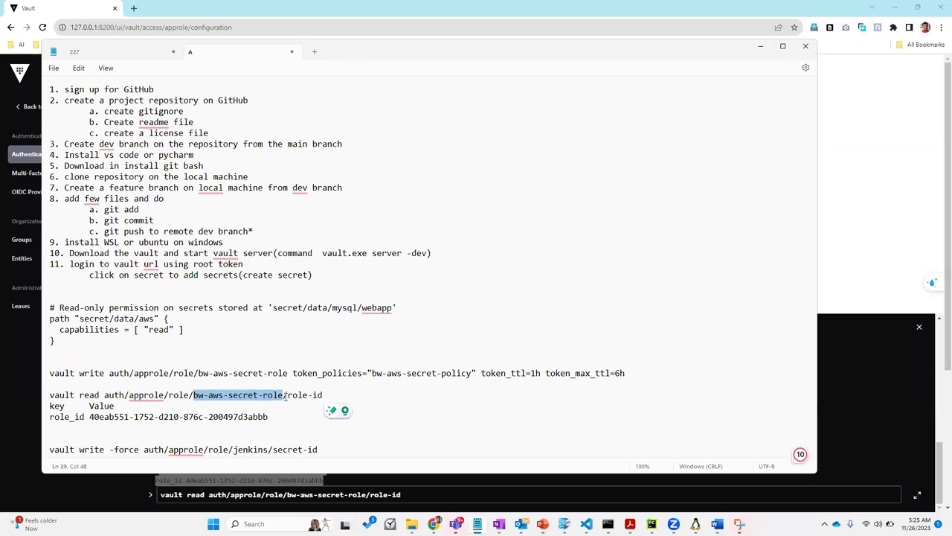
pyautogui.doubleClick(248, 454)
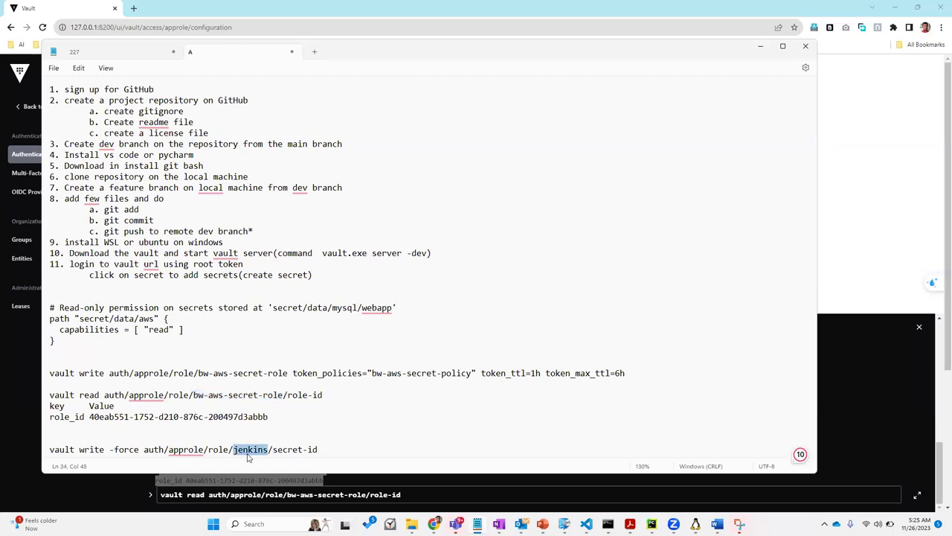
pyautogui.hotkey('ctrl', 'v')
pyautogui.click(400, 449)
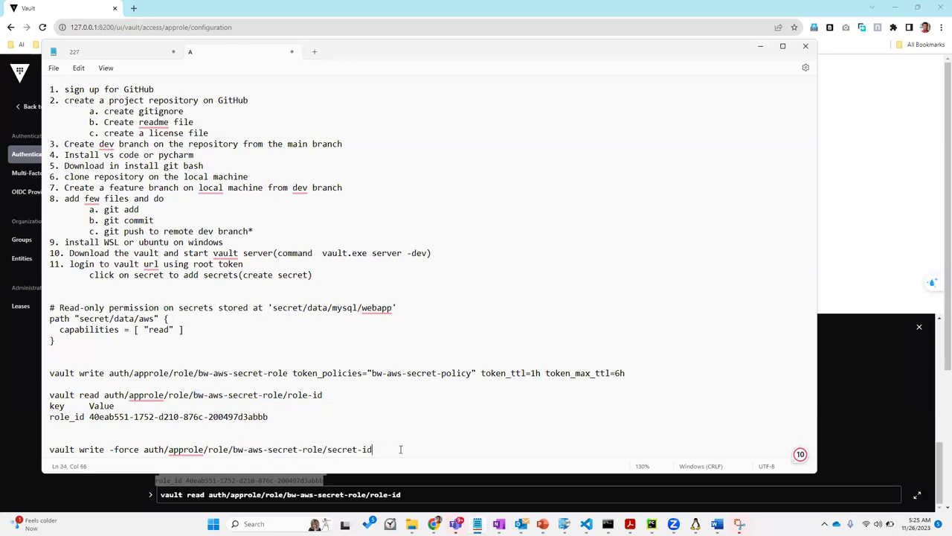
pyautogui.tripleClick(400, 449)
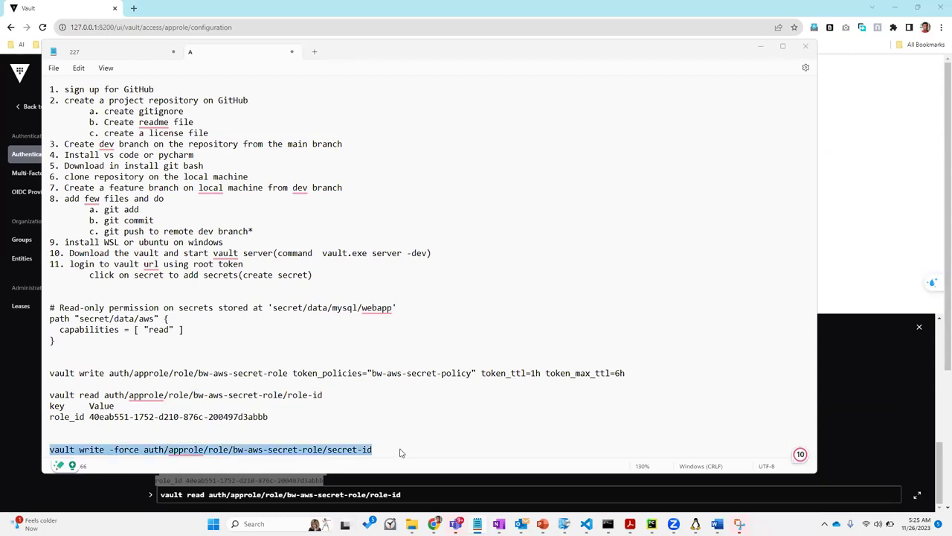
# Clear the old role-id read command from the Vault CLI input
pyautogui.hotkey('alt', 'Tab')
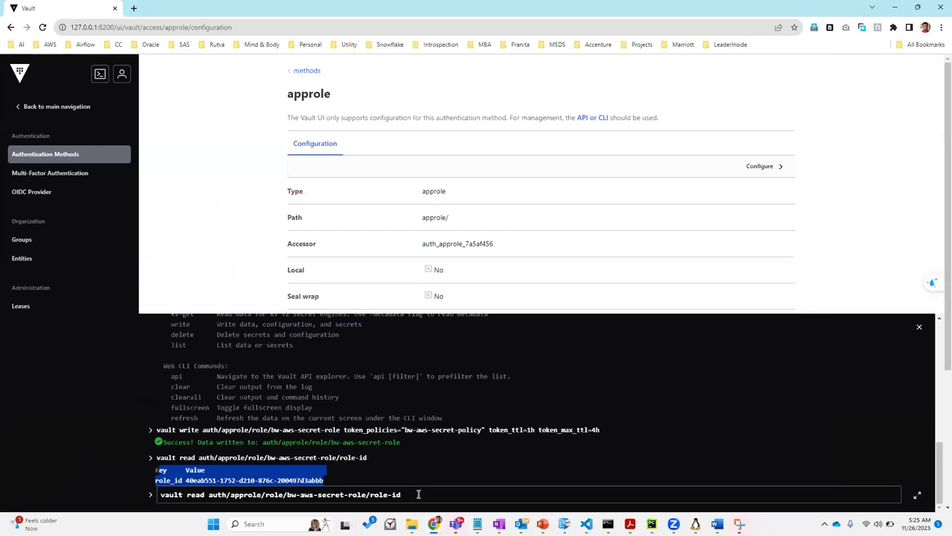
pyautogui.click(418, 493)
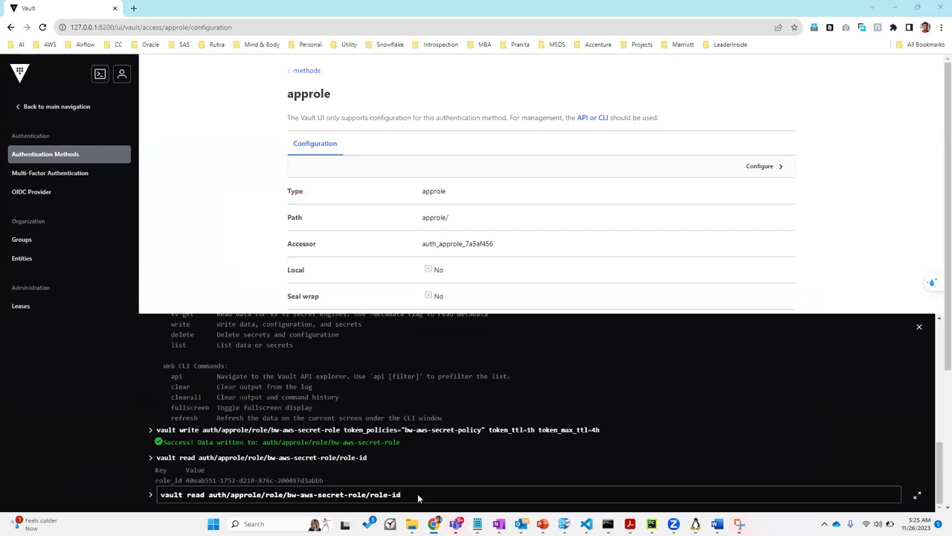
pyautogui.hotkey('alt', 'Tab')
pyautogui.press('Tab')
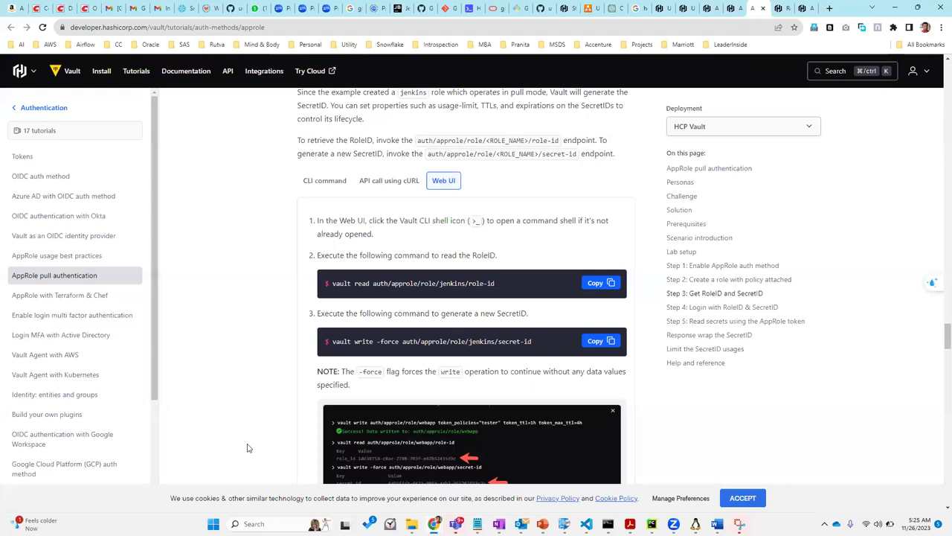
pyautogui.scroll(-1, 249, 447)
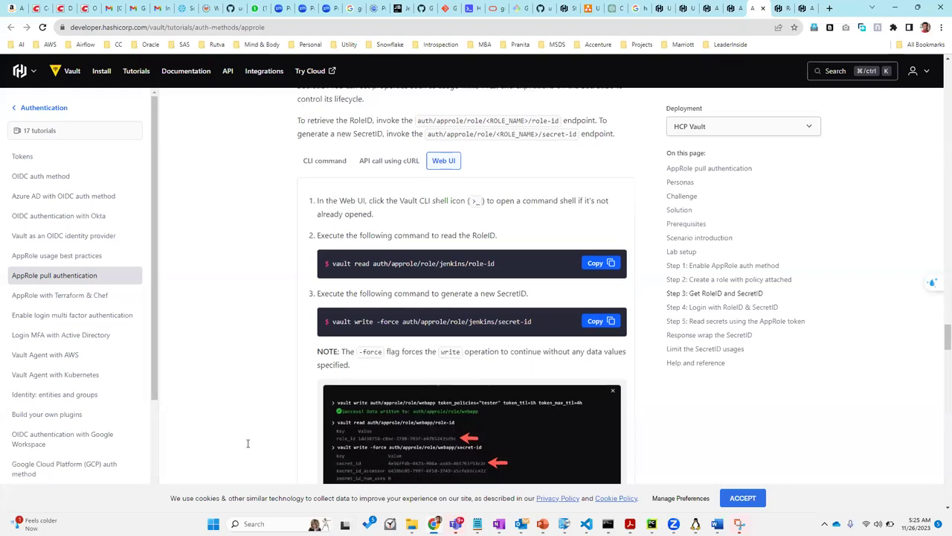
pyautogui.hotkey('alt', 'Tab')
pyautogui.press('BackSpace')
pyautogui.press('BackSpace')
pyautogui.press('BackSpace')
pyautogui.press('BackSpace')
pyautogui.press('BackSpace')
pyautogui.press('BackSpace')
pyautogui.press('BackSpace')
pyautogui.press('BackSpace')
pyautogui.press('BackSpace')
pyautogui.press('BackSpace')
pyautogui.press('BackSpace')
pyautogui.press('BackSpace')
pyautogui.press('BackSpace')
pyautogui.press('BackSpace')
pyautogui.press('BackSpace')
pyautogui.press('BackSpace')
pyautogui.press('BackSpace')
pyautogui.press('BackSpace')
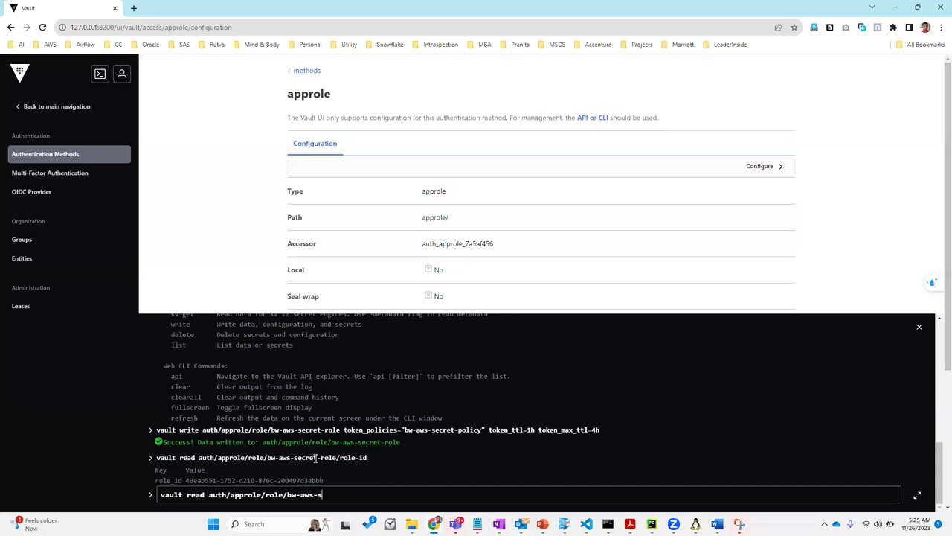
pyautogui.hotkey('ctrl', 'a')
pyautogui.press('BackSpace')
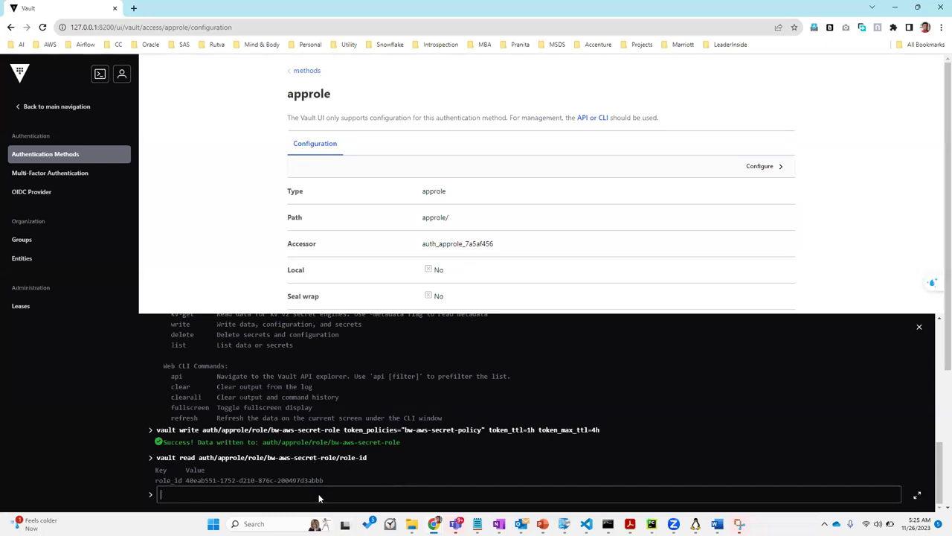
# Paste the secret-id command into the CLI, justified as 'File does not contain sensitive data'
pyautogui.rightClick(321, 495)
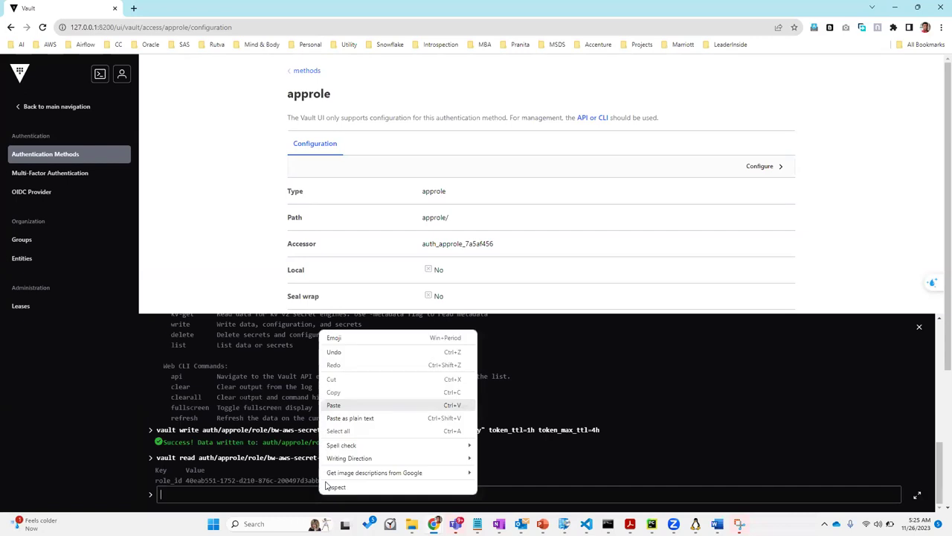
pyautogui.click(333, 404)
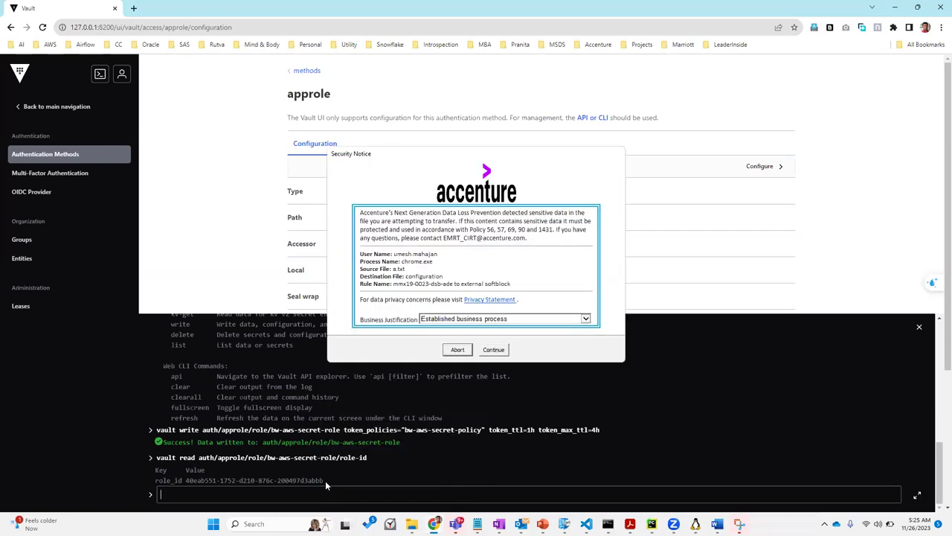
pyautogui.click(471, 319)
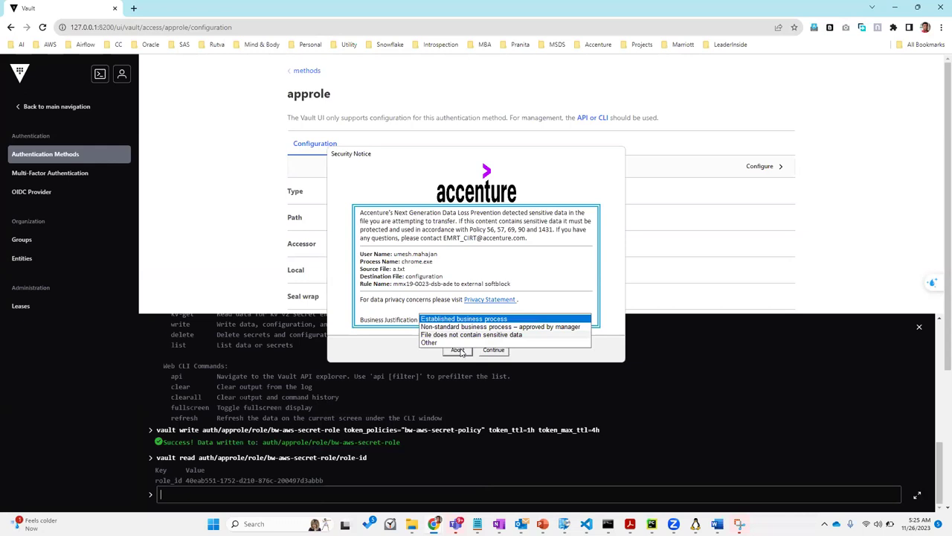
pyautogui.click(471, 334)
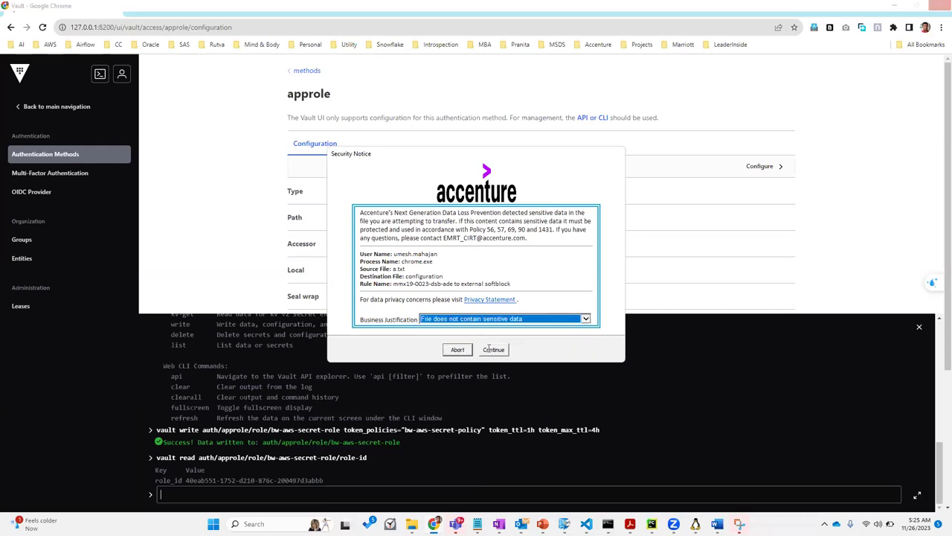
pyautogui.click(493, 349)
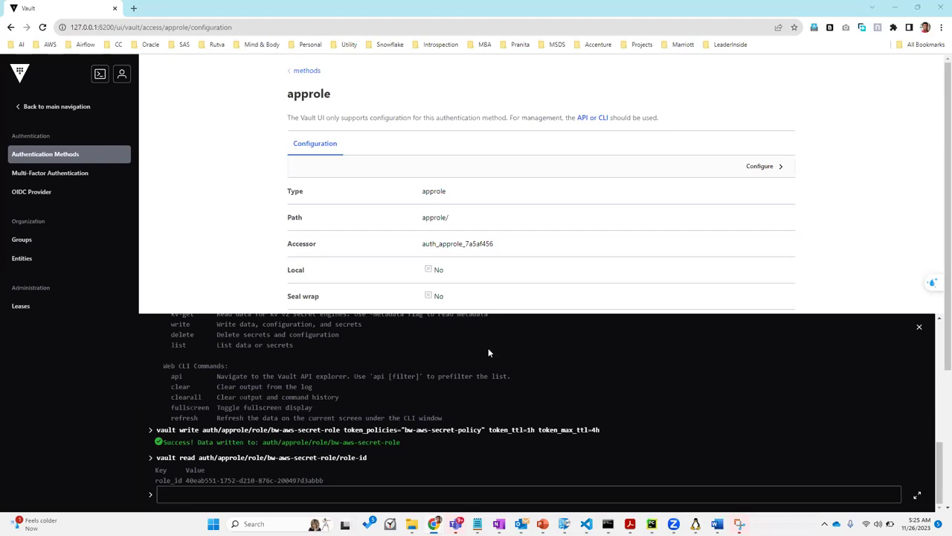
# Type 'vault write -force' into the Vault web CLI, checking the saved command in the notes
pyautogui.click(426, 492)
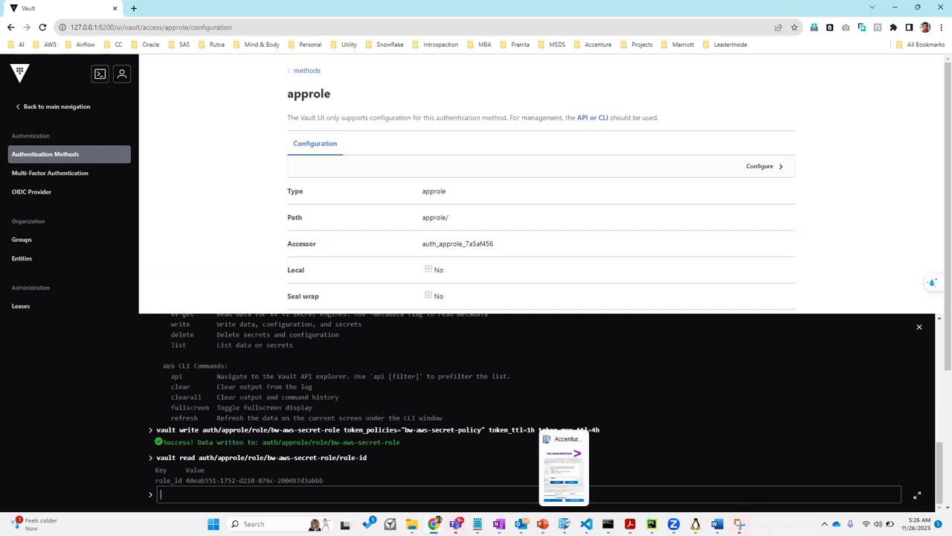
pyautogui.hotkey('alt', 'Tab')
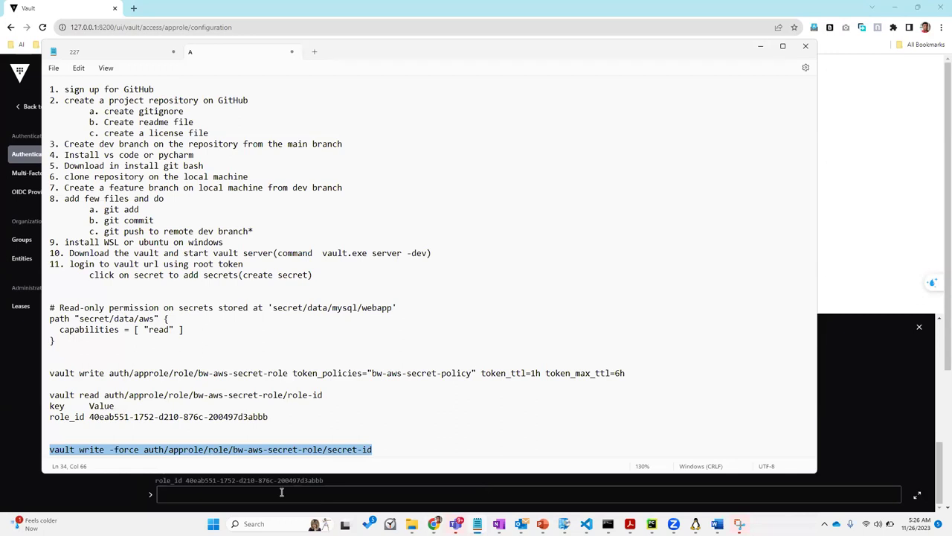
pyautogui.hotkey('alt', 'Tab')
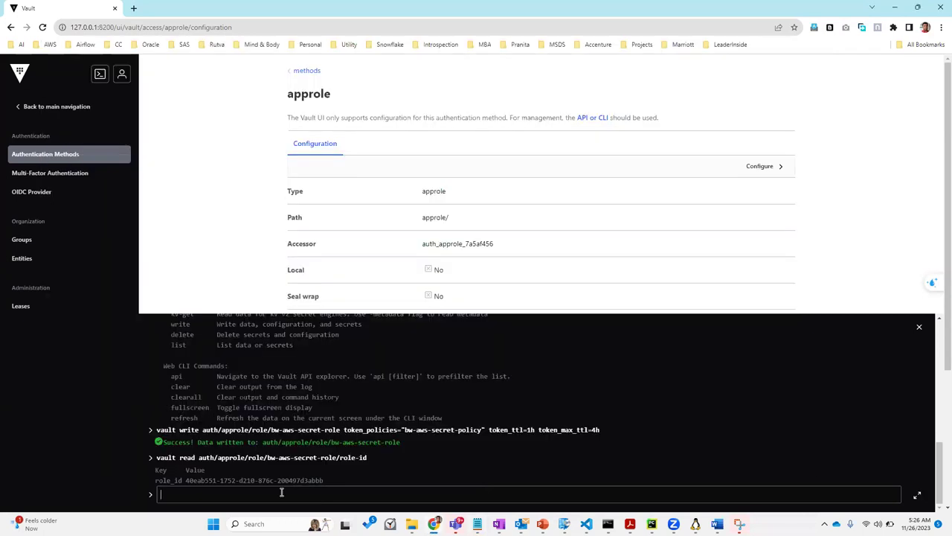
pyautogui.write('vault write')
pyautogui.hotkey('alt', 'Tab')
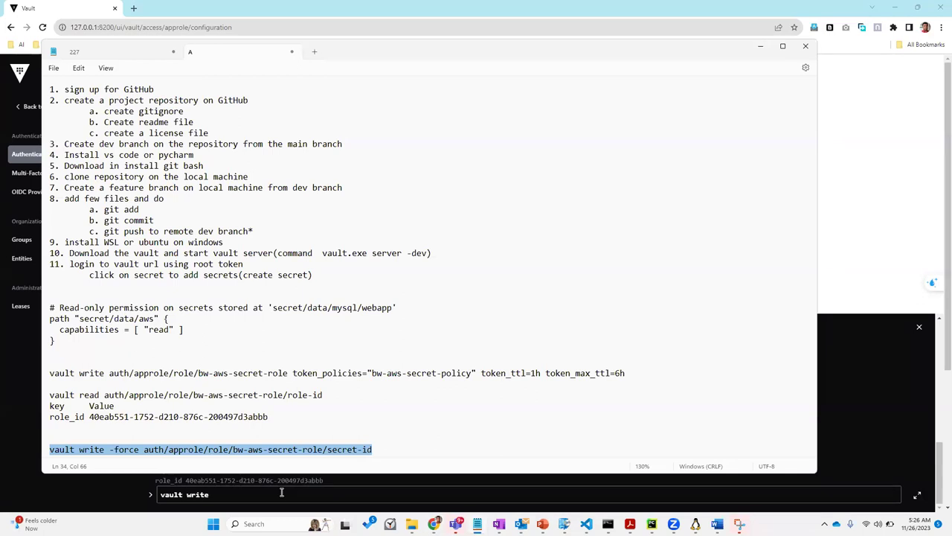
pyautogui.hotkey('alt', 'Tab')
pyautogui.write('-fore')
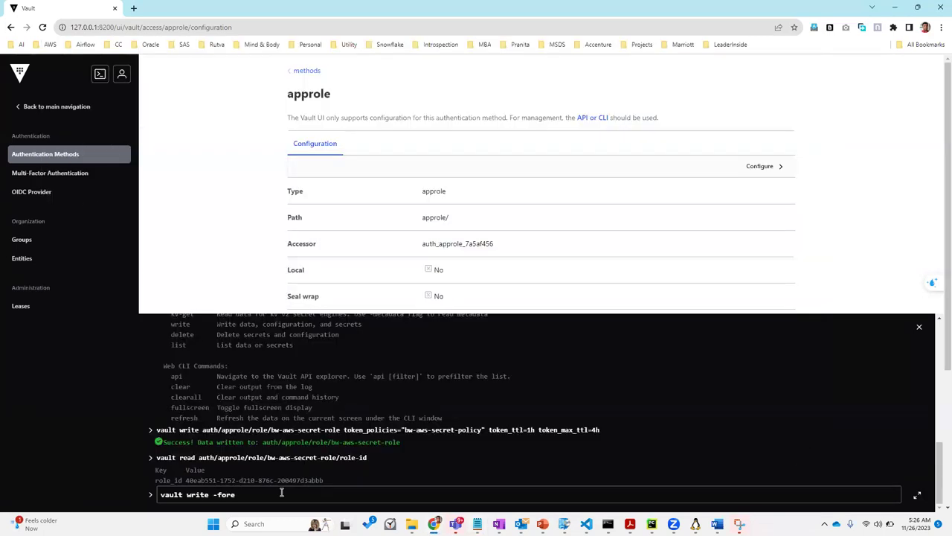
pyautogui.press('BackSpace')
pyautogui.write('ce')
pyautogui.hotkey('alt', 'Tab')
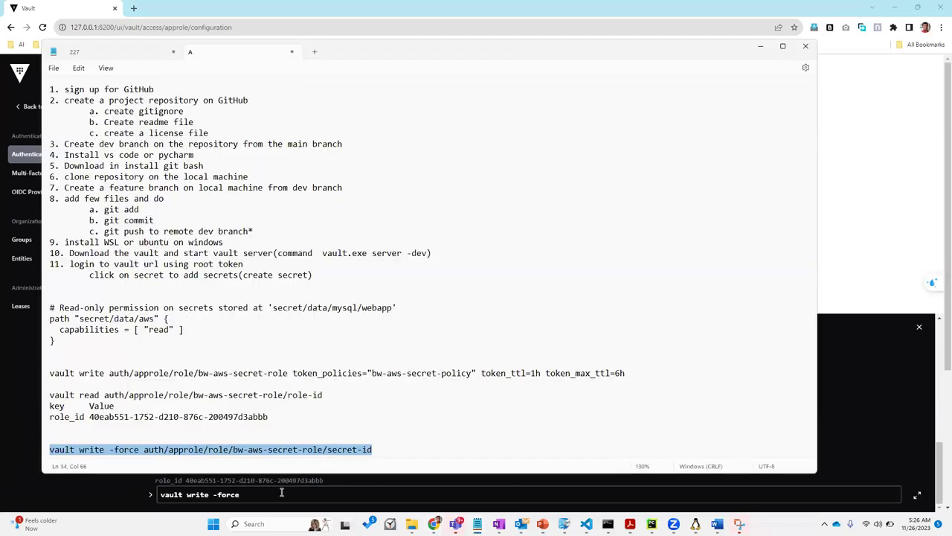
pyautogui.hotkey('alt', 'Tab')
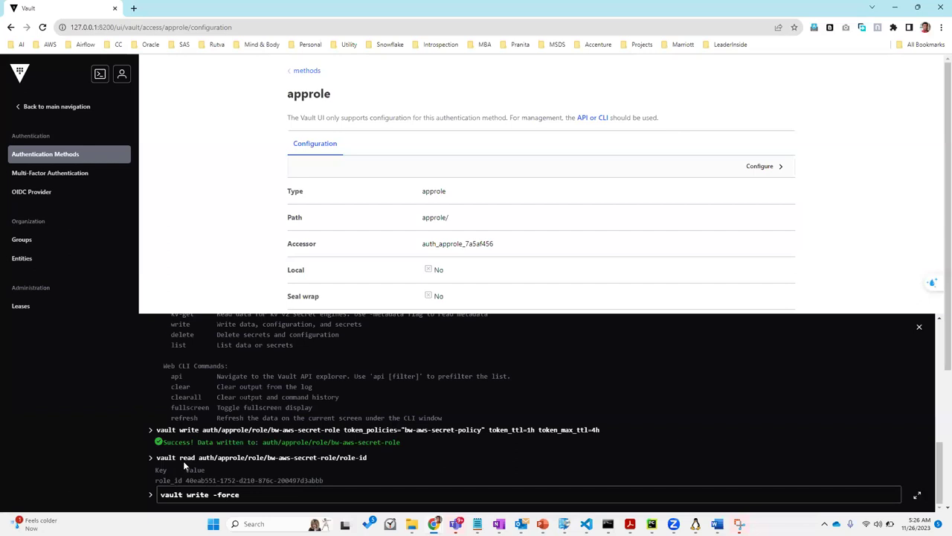
# Copy the bw-aws-secret-role path into the command and append 'secret-id'
pyautogui.moveTo(209, 458); pyautogui.dragTo(340, 457)
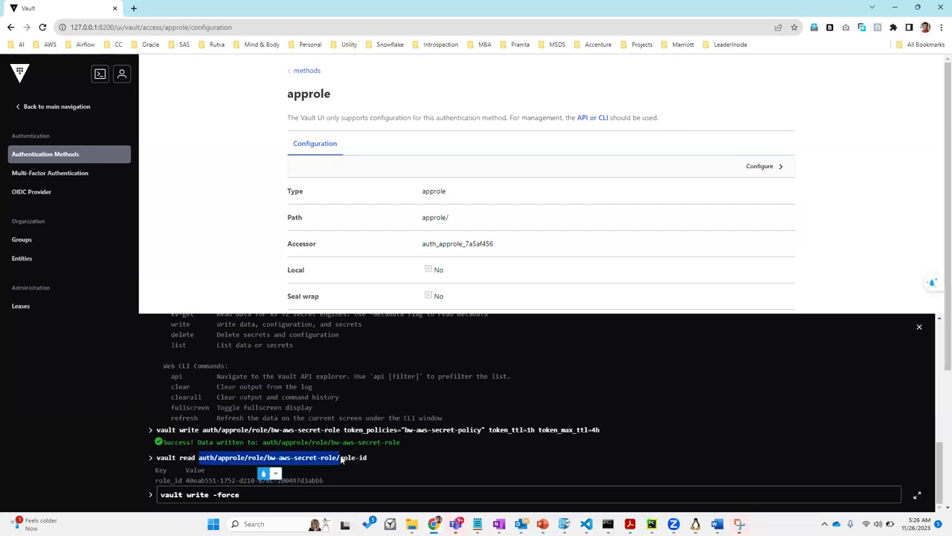
pyautogui.rightClick(341, 459)
pyautogui.click(374, 342)
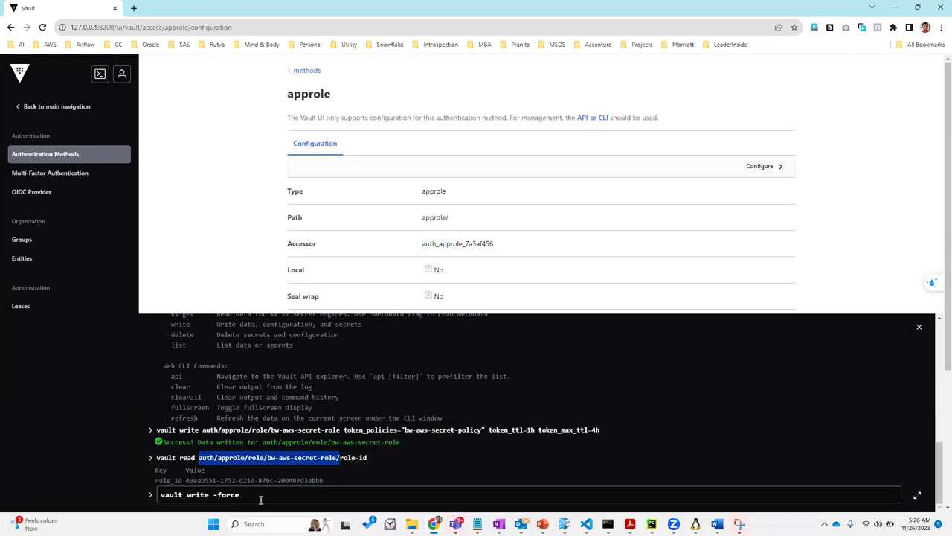
pyautogui.click(261, 500)
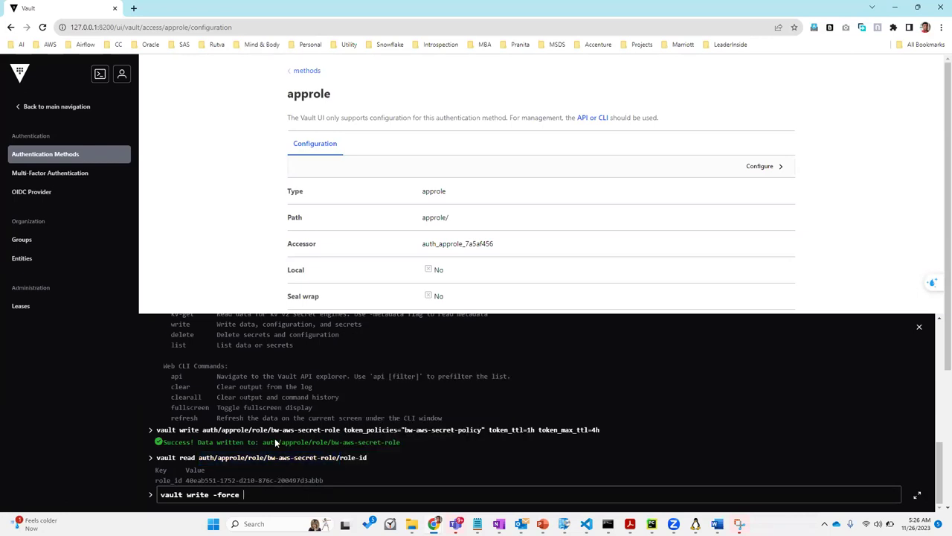
pyautogui.rightClick(260, 500)
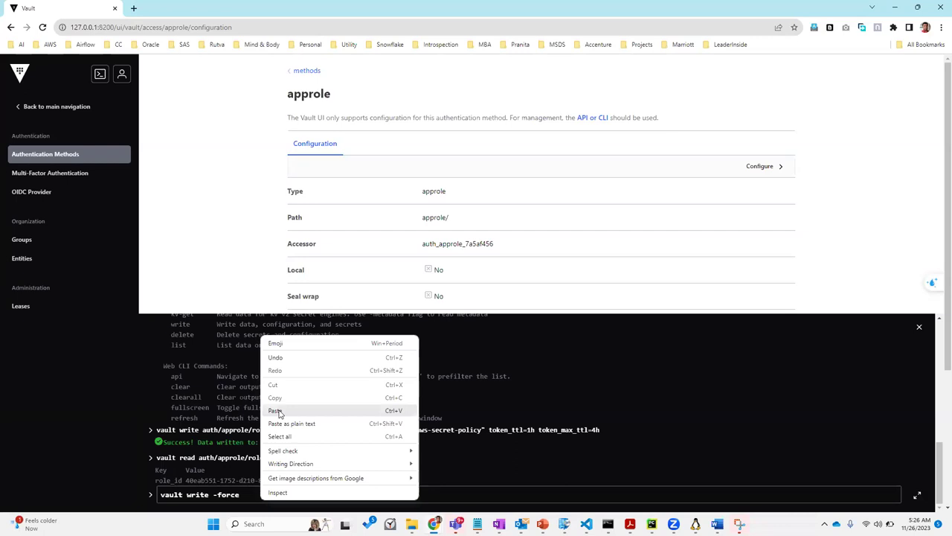
pyautogui.click(277, 410)
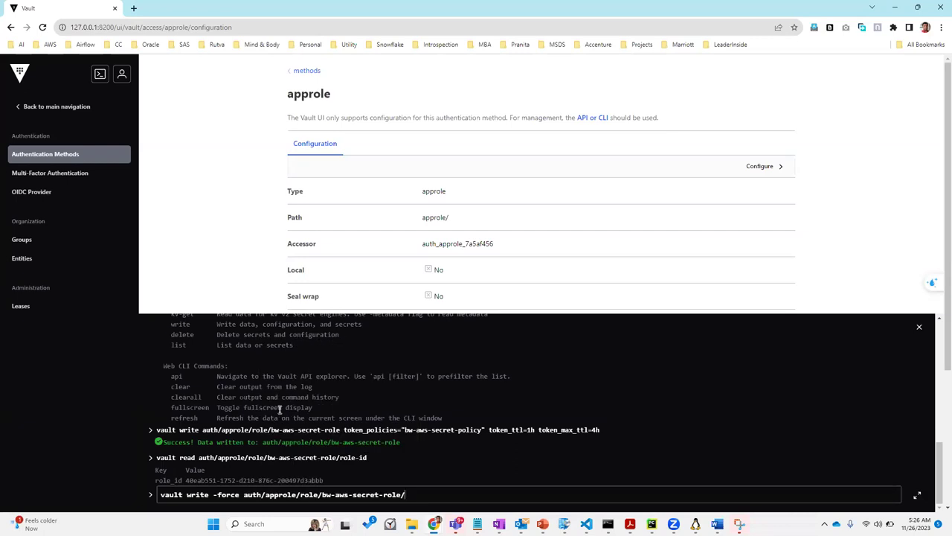
pyautogui.hotkey('alt', 'Tab')
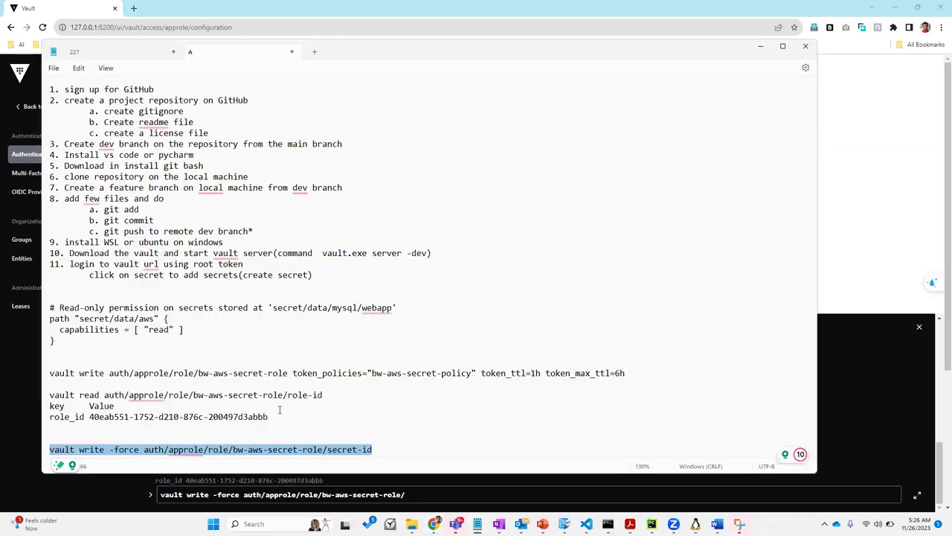
pyautogui.hotkey('alt', 'Tab')
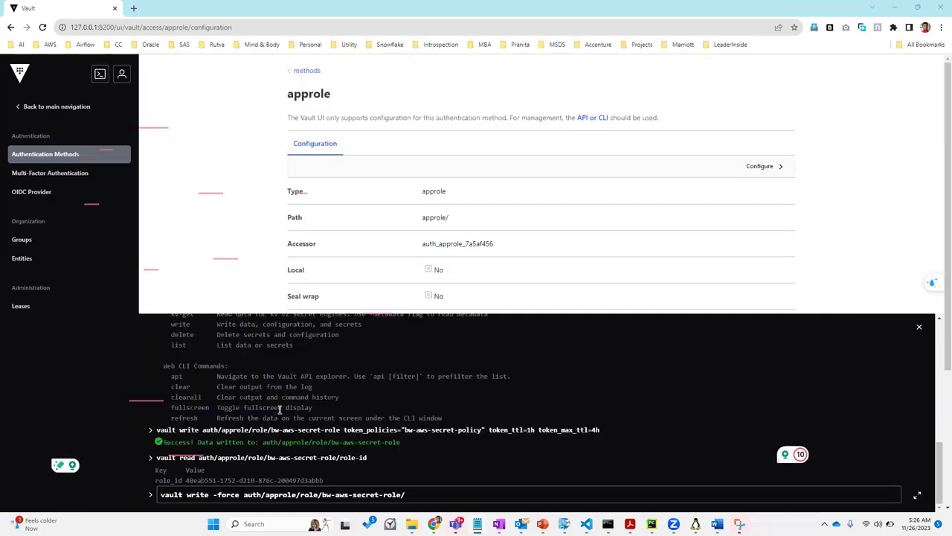
pyautogui.hotkey('alt', 'Tab')
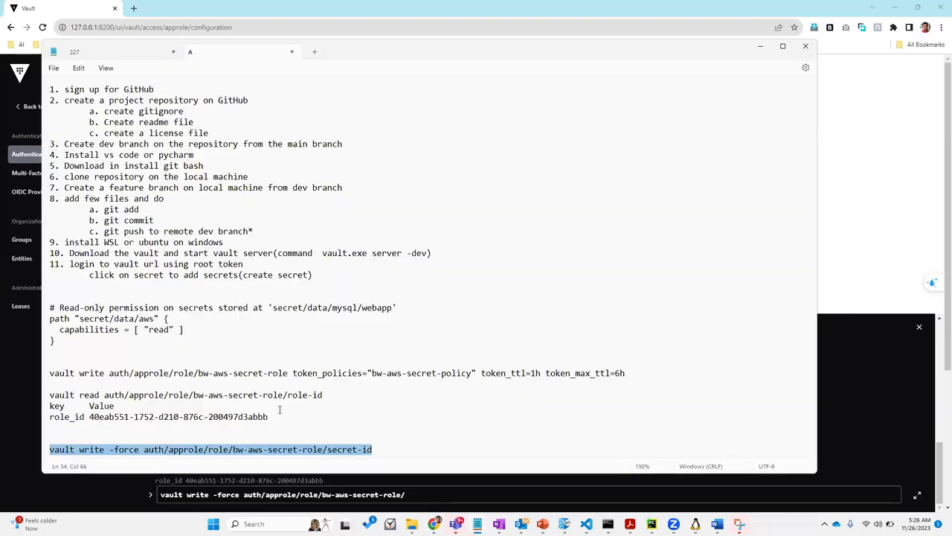
pyautogui.hotkey('alt', 'Tab')
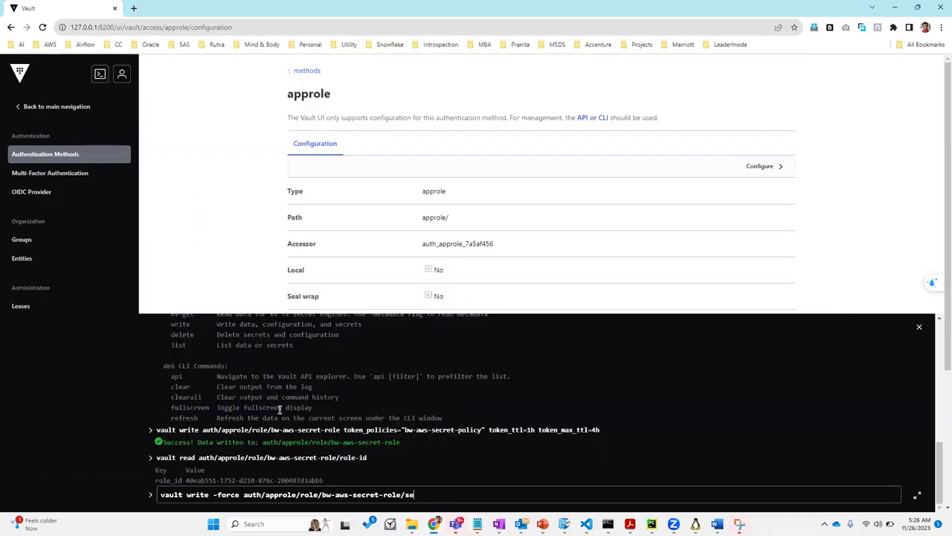
pyautogui.write('secret-id')
# Run the command to generate a bw-aws-secret-role secret_id and select its output table
pyautogui.press('Return')
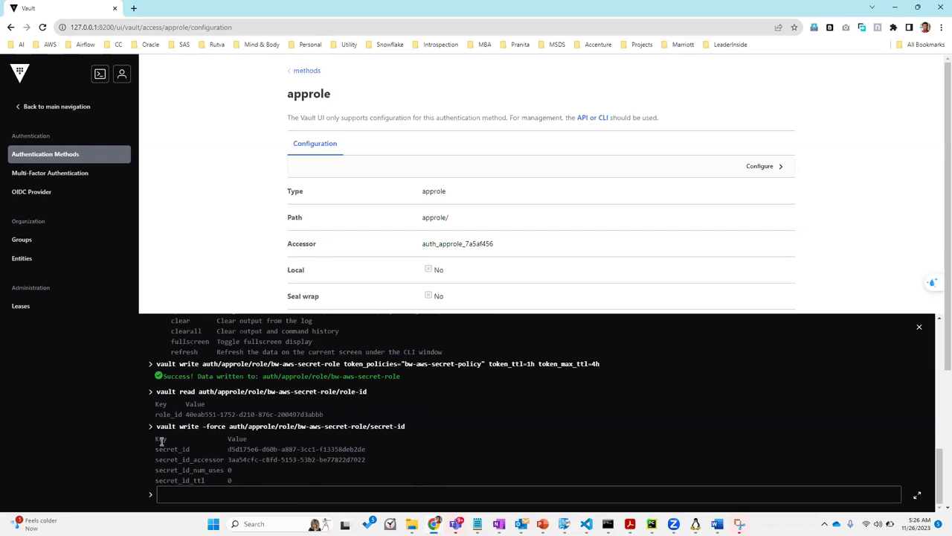
pyautogui.moveTo(156, 438); pyautogui.dragTo(231, 481)
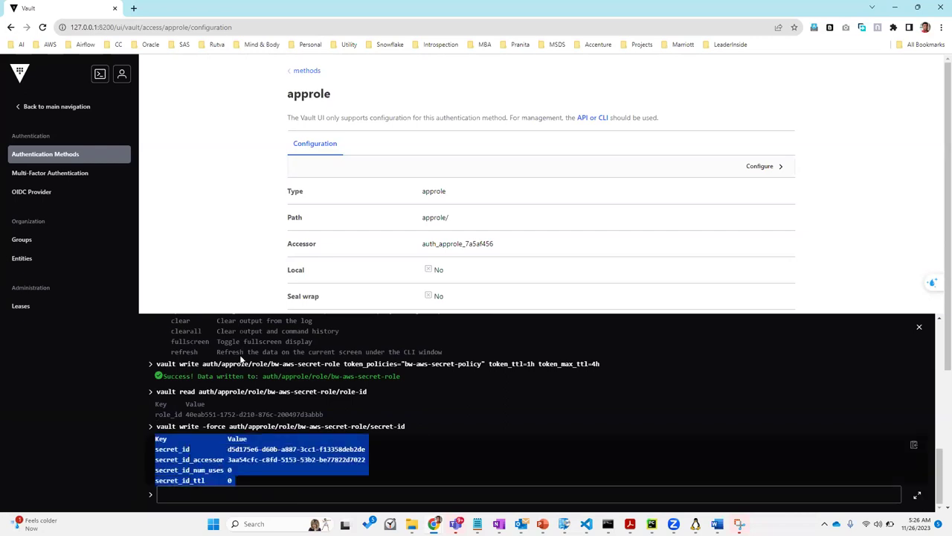
pyautogui.rightClick(217, 340)
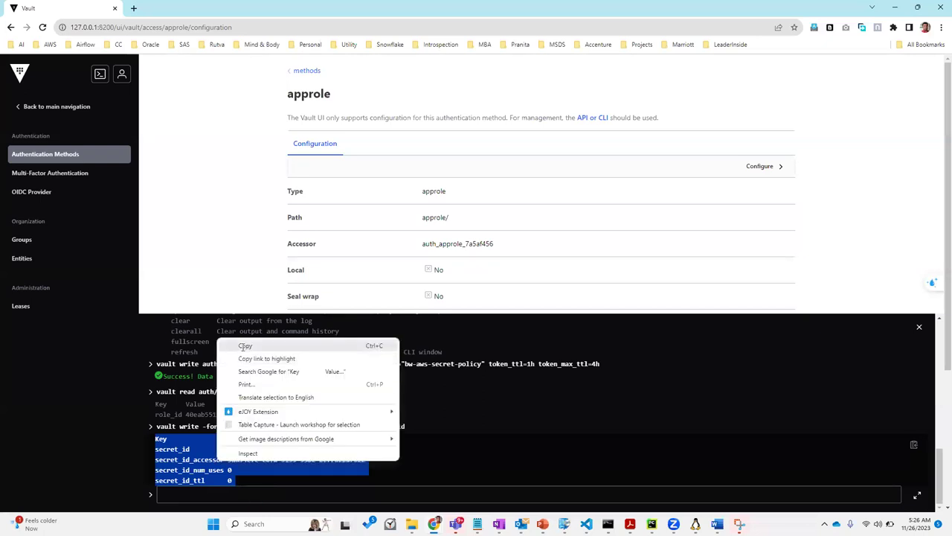
# Paste the secret_id output into Notepad on a new line below the secret-id command
pyautogui.click(245, 346)
pyautogui.hotkey('alt', 'Tab')
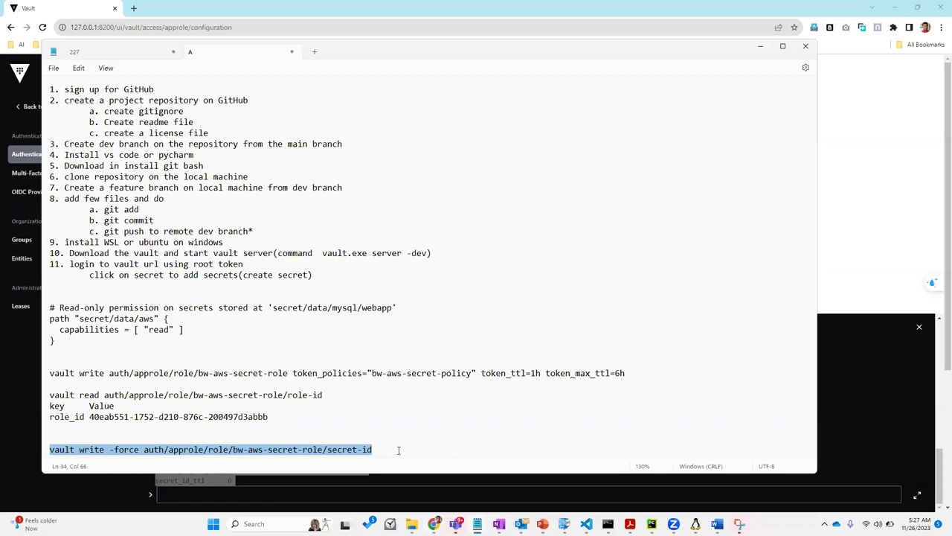
pyautogui.click(398, 450)
pyautogui.press('Return')
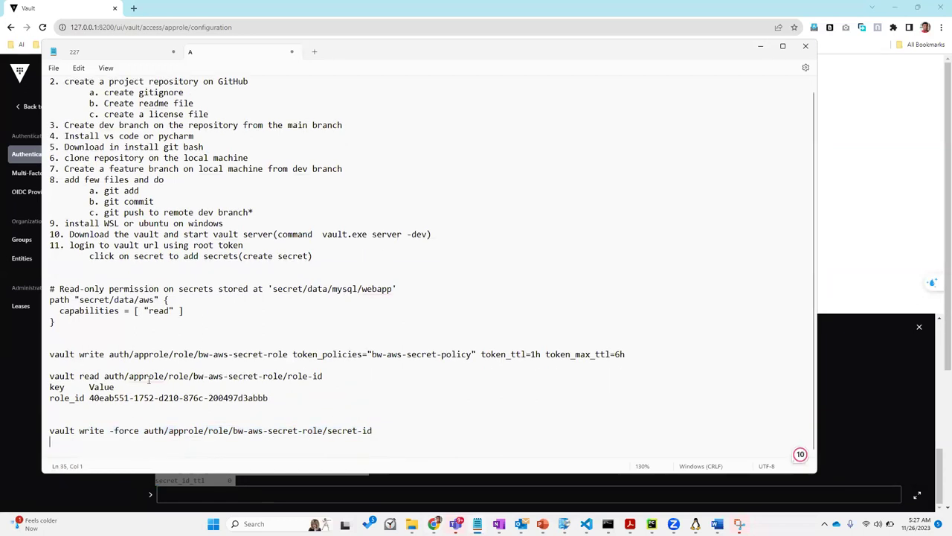
pyautogui.hotkey('ctrl', 'v')
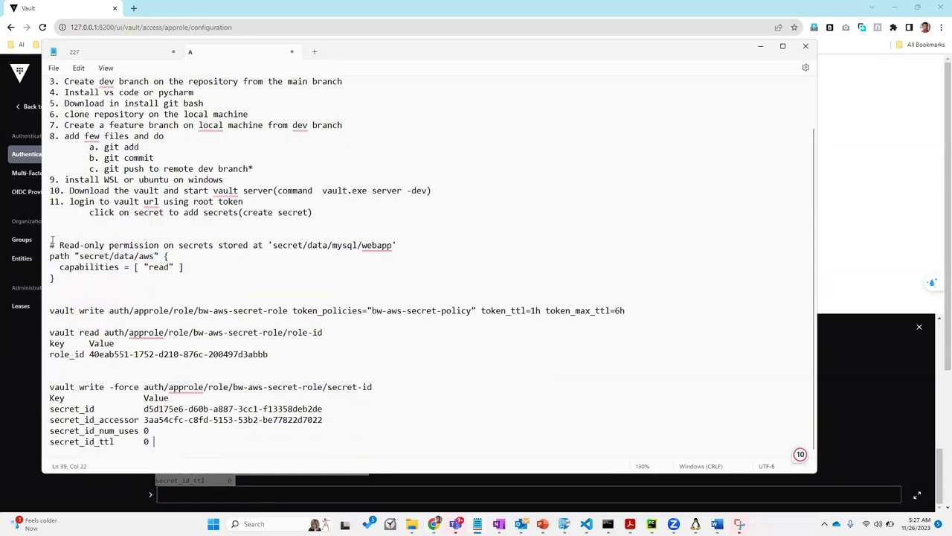
# Select the whole AppRole section of the Notepad notes and move to the Word document
pyautogui.keyDown('shift'); pyautogui.click(44, 250); pyautogui.keyUp('shift')
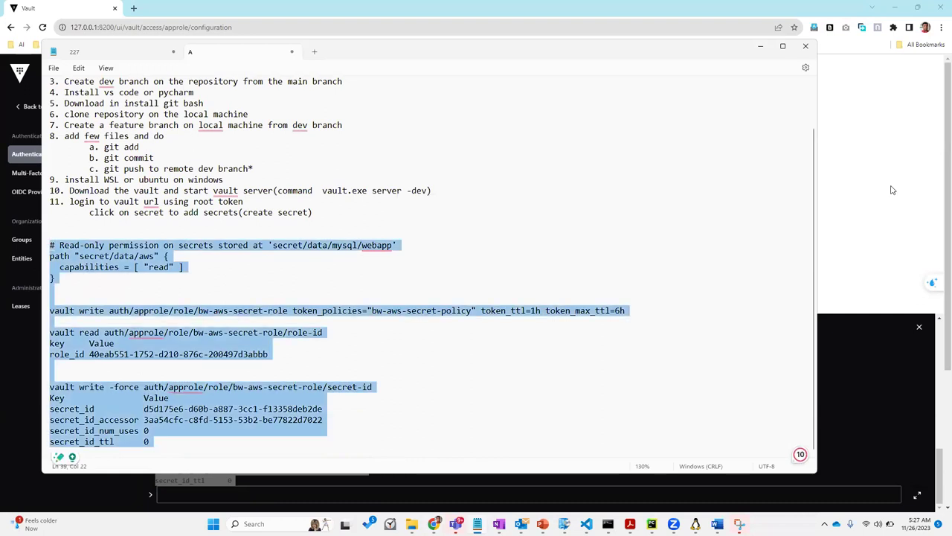
pyautogui.hotkey('alt', 'Tab')
pyautogui.hotkey('alt', 'Tab')
pyautogui.press('Tab')
pyautogui.press('Tab')
pyautogui.press('Tab')
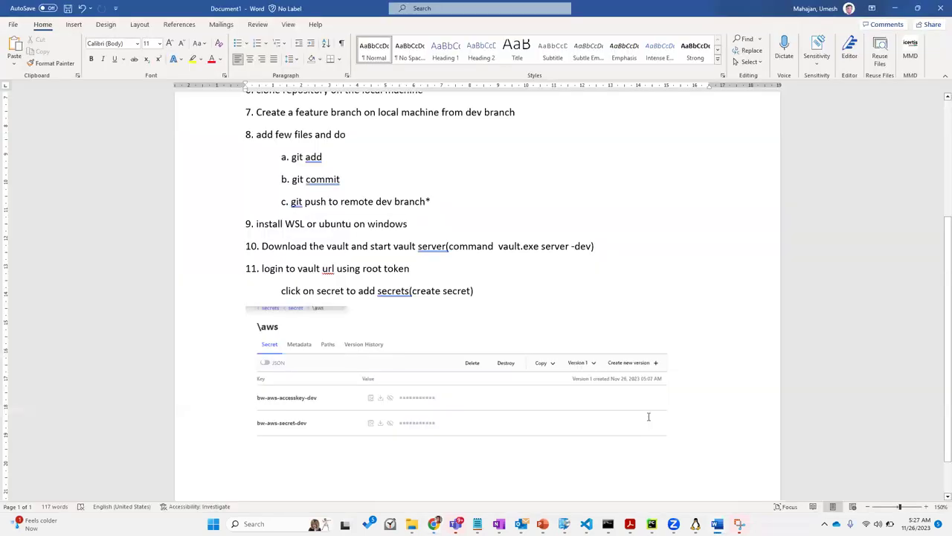
# End the Word document with a 'Refer :' line linking the HashiCorp AppRole tutorial URL
pyautogui.hotkey('ctrl', 'End')
pyautogui.scroll(-1, 647, 416)
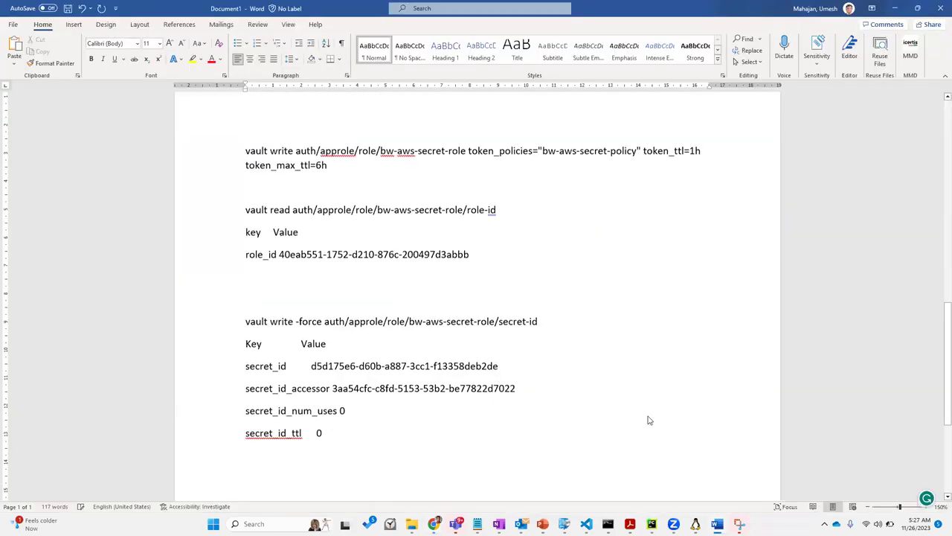
pyautogui.hotkey('alt', 'Tab')
pyautogui.hotkey('alt', 'Tab')
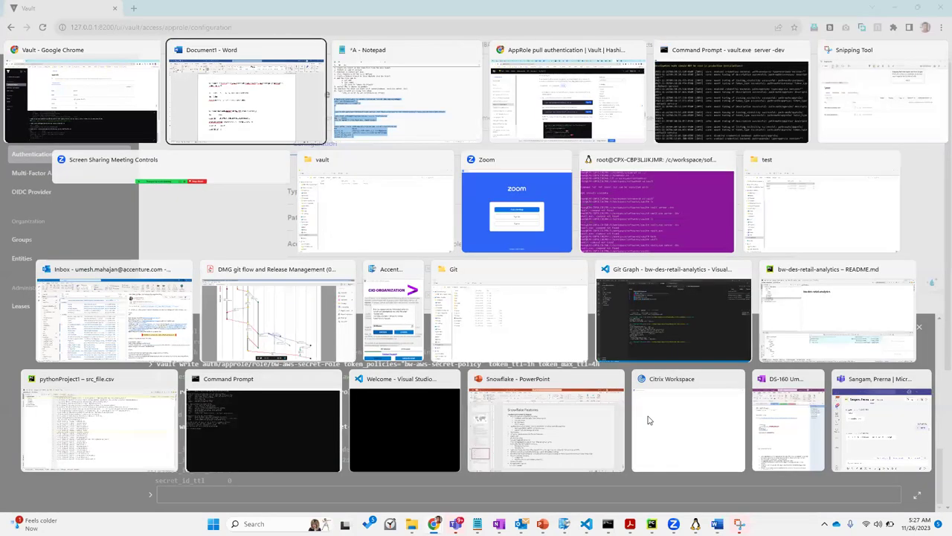
pyautogui.hotkey('alt', 'Tab')
pyautogui.hotkey('alt', 'Tab')
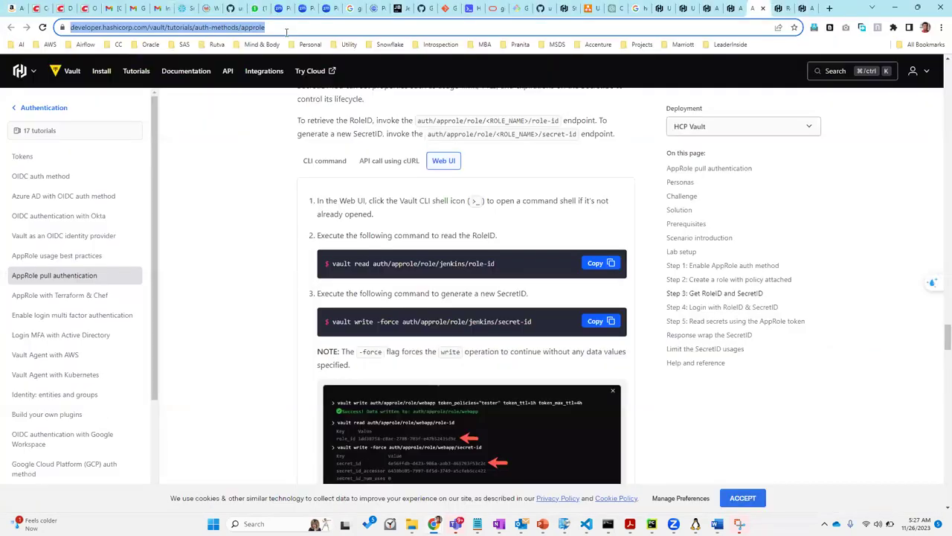
pyautogui.hotkey('alt', 'Tab')
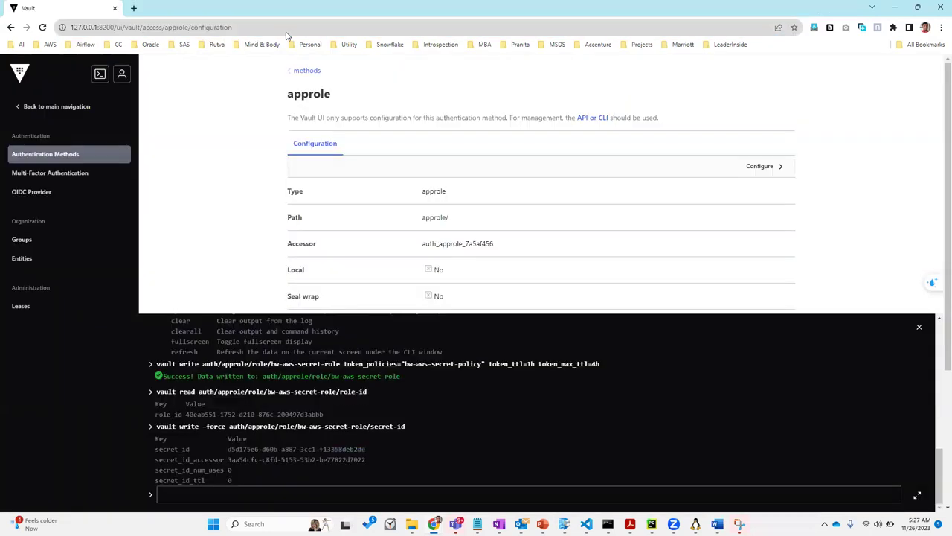
pyautogui.hotkey('alt', 'Tab')
pyautogui.hotkey('alt', 'Tab')
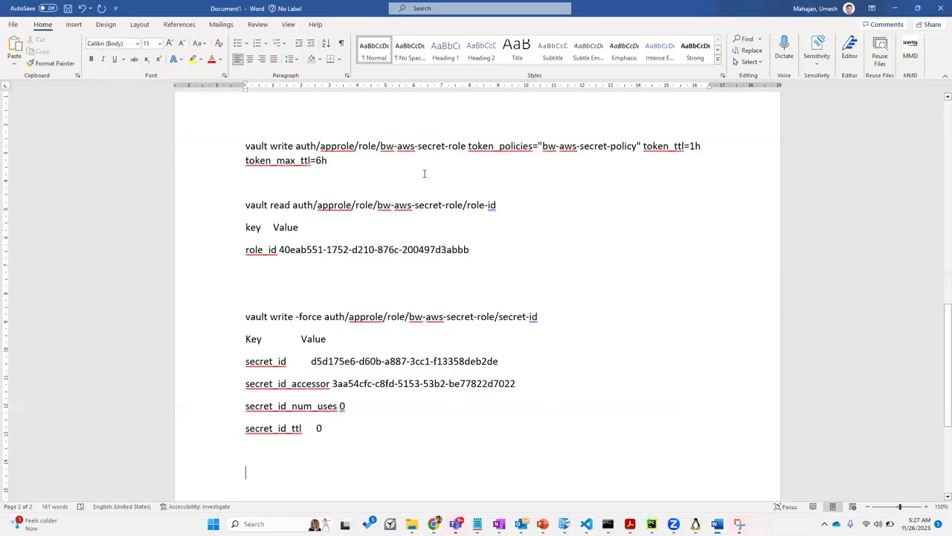
pyautogui.write('Refer :')
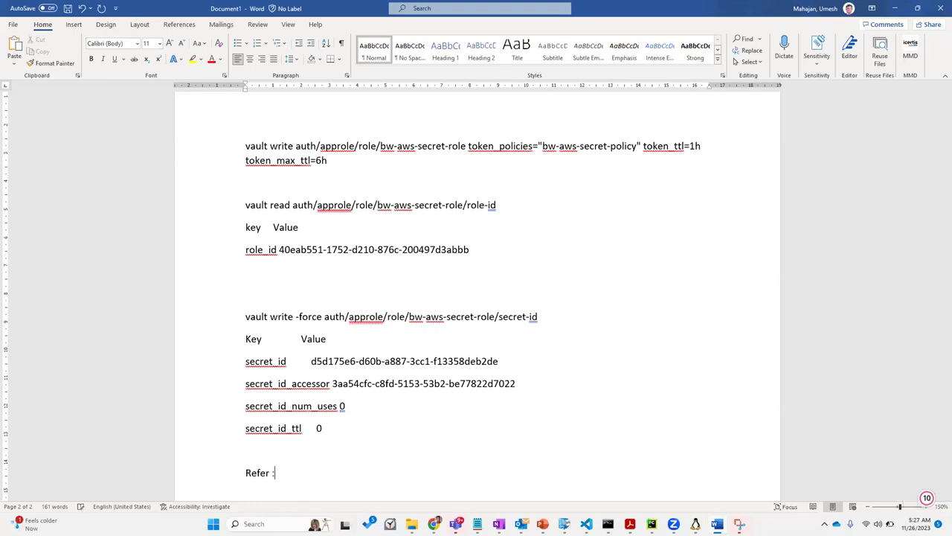
pyautogui.hotkey('ctrl', 'v')
pyautogui.press('Return')
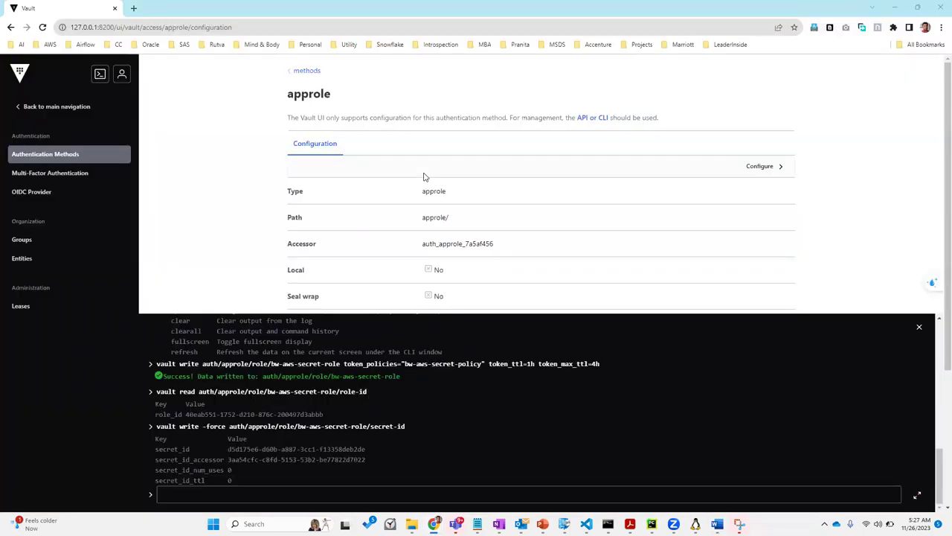
pyautogui.hotkey('alt', 'Tab')
pyautogui.press('Tab')
pyautogui.press('Tab')
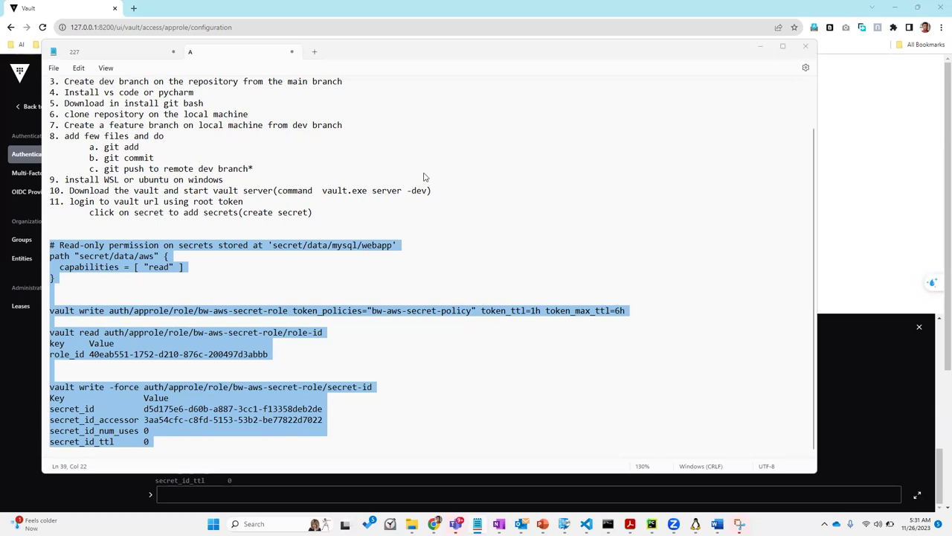
pyautogui.hotkey('alt', 'Tab')
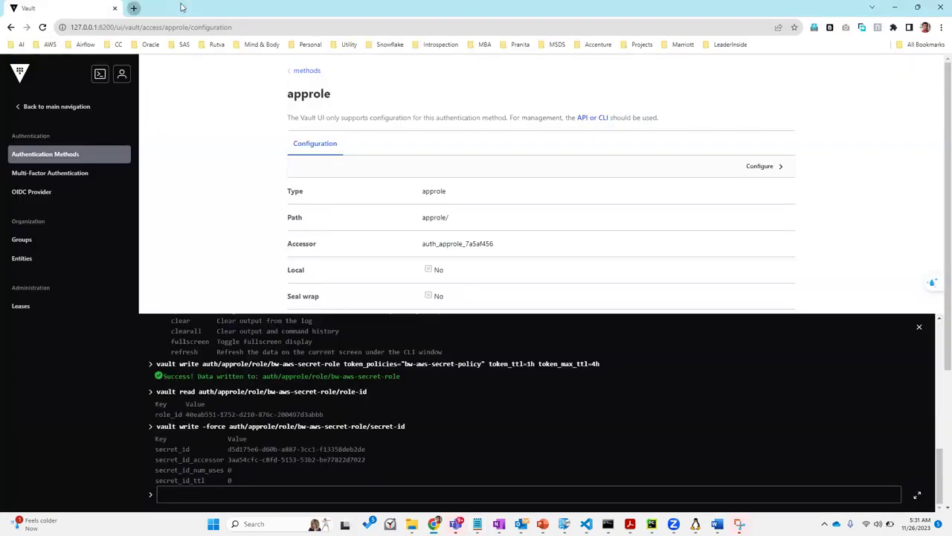
# Open chat.openai.com in a new Chrome tab
pyautogui.hotkey('ctrl', 't')
pyautogui.write('cha')
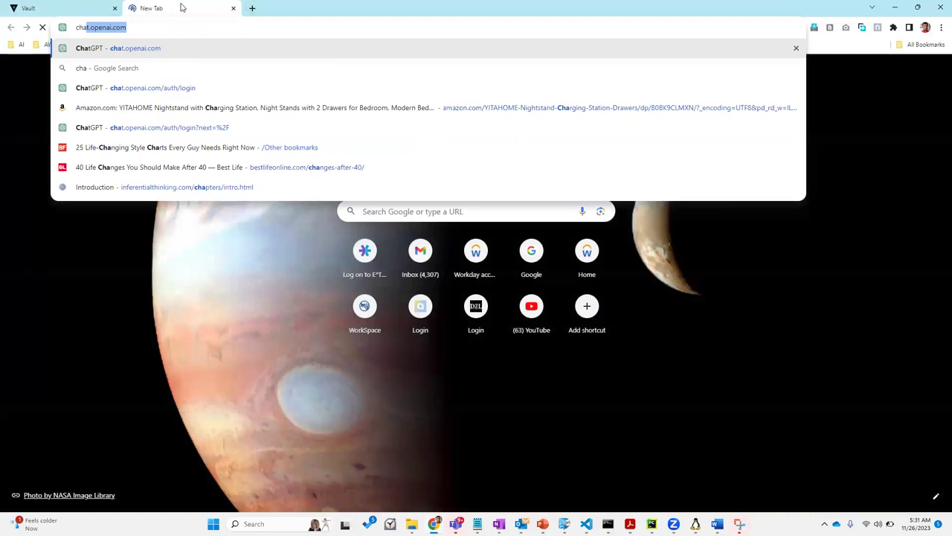
pyautogui.press('Return')
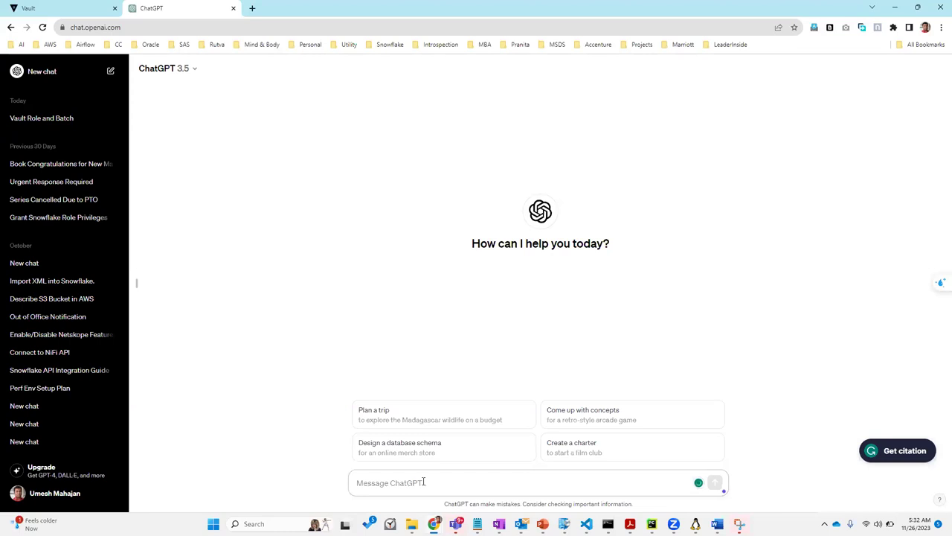
# Enter the prompt 'write a python code to get passwords from hashicorp vault' in ChatGPT
pyautogui.write('write ')
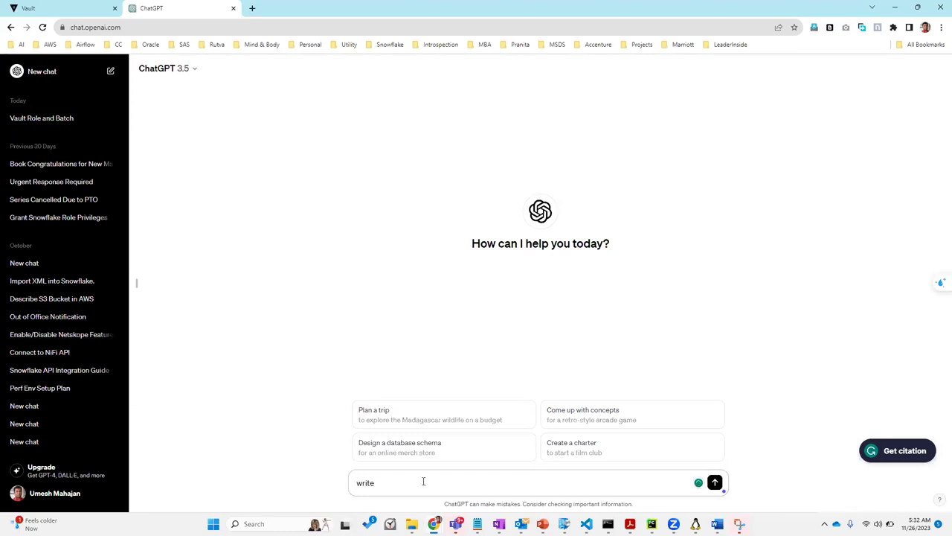
pyautogui.write('a python code to get passwords from hashicorp vault')
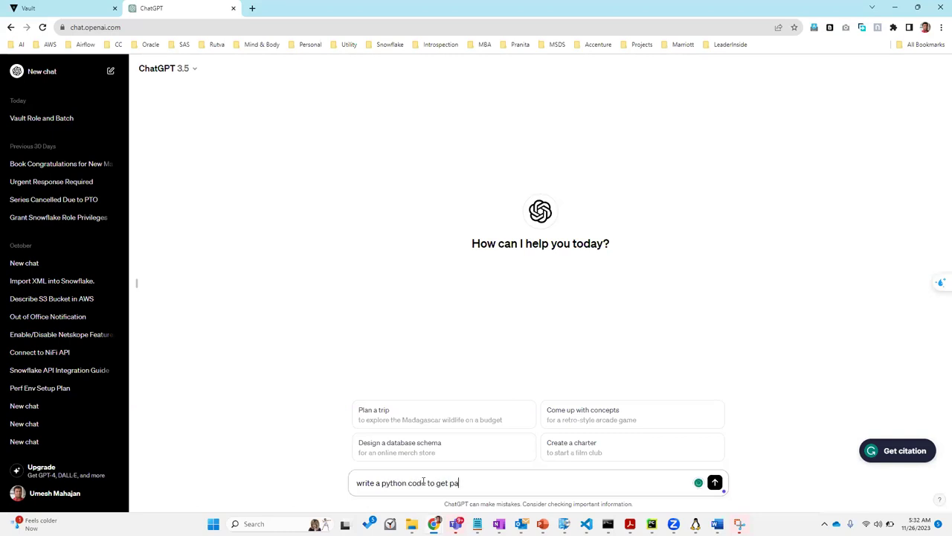
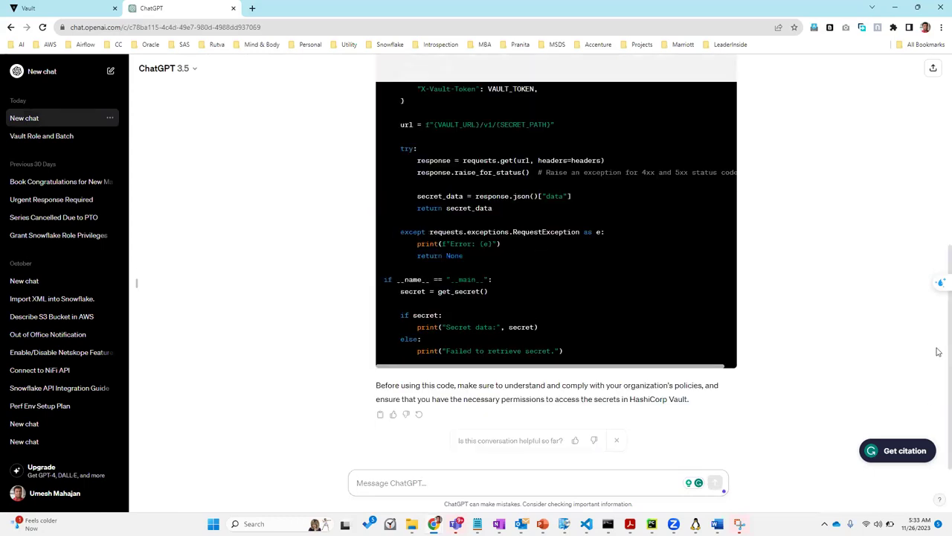
# Review ChatGPT's earlier Vault answer, briefly selecting the VAULT_TOKEN variable name
pyautogui.rightClick(834, 267)
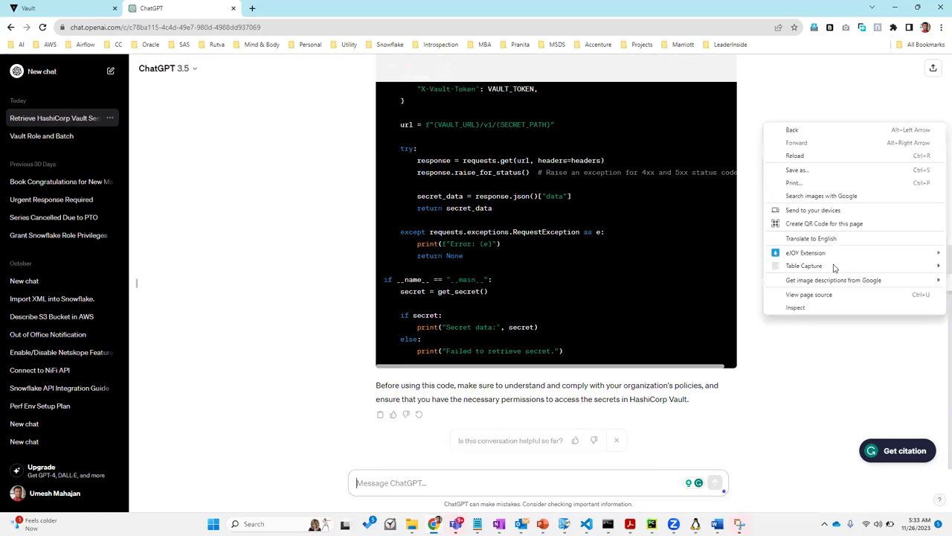
pyautogui.scroll(2, 661, 107)
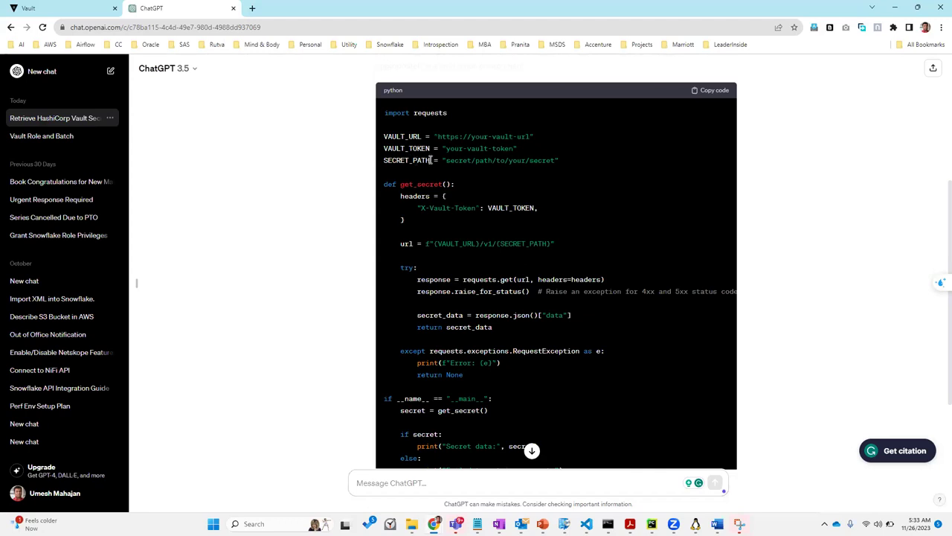
pyautogui.doubleClick(430, 160)
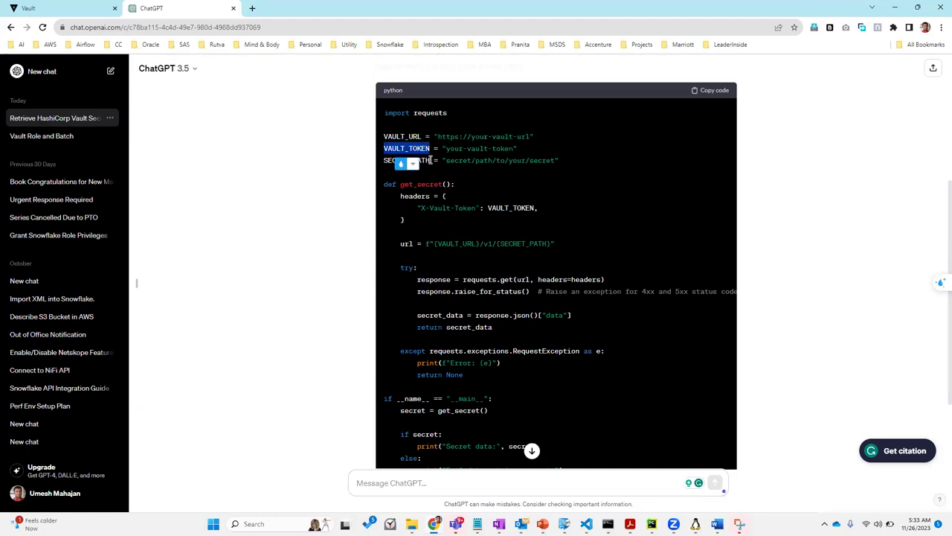
pyautogui.click(430, 160)
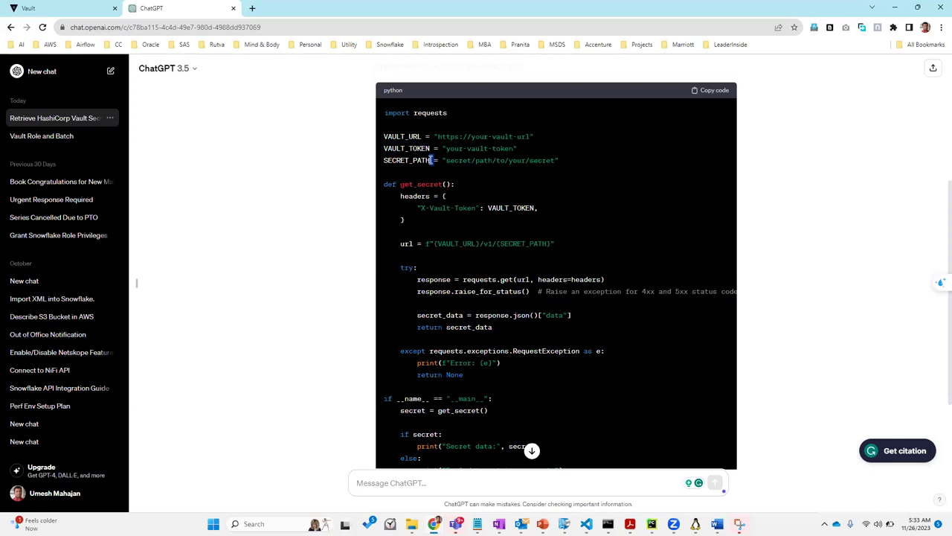
# Ask ChatGPT 'how to do it with approle using roleid and secret id' and jump to the reply
pyautogui.click(399, 477)
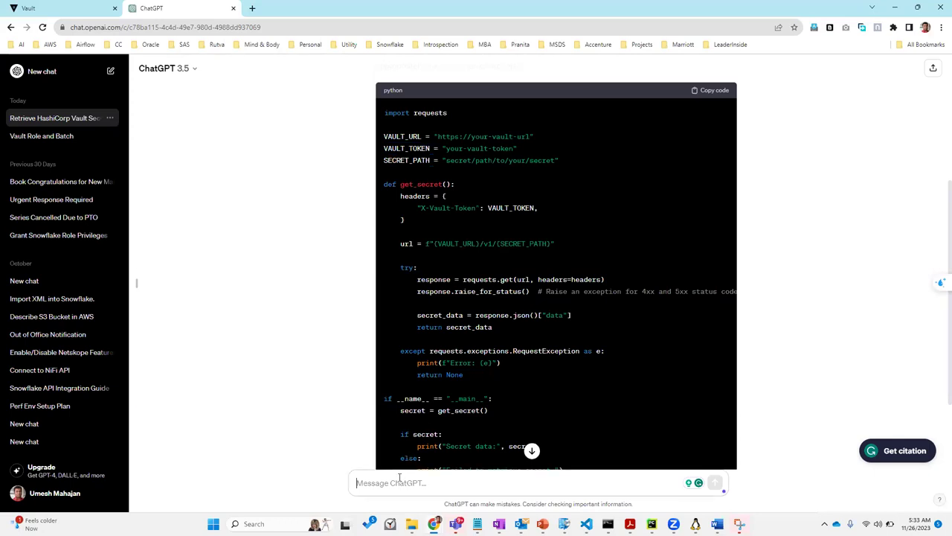
pyautogui.write('how t')
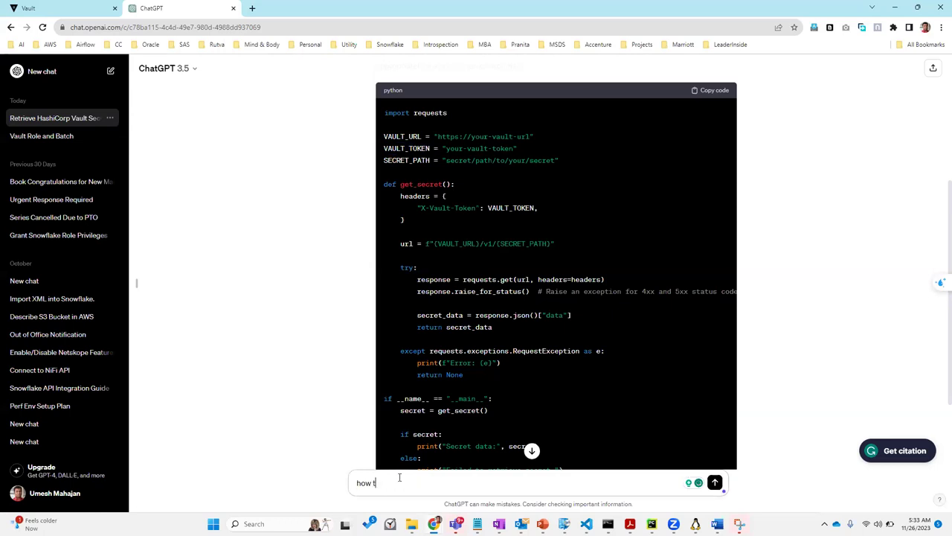
pyautogui.write('o do it with approle using roleid ad')
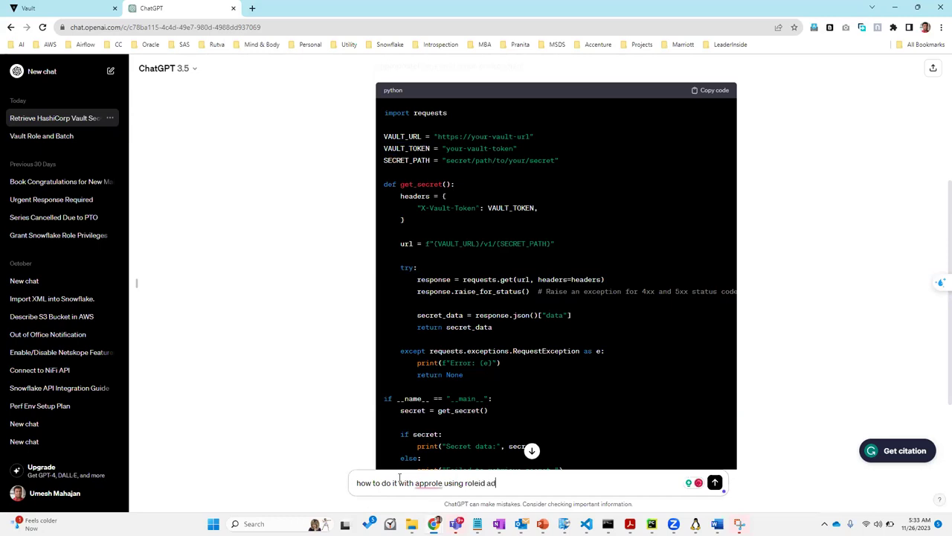
pyautogui.press('BackSpace')
pyautogui.write('nd secret id')
pyautogui.press('Return')
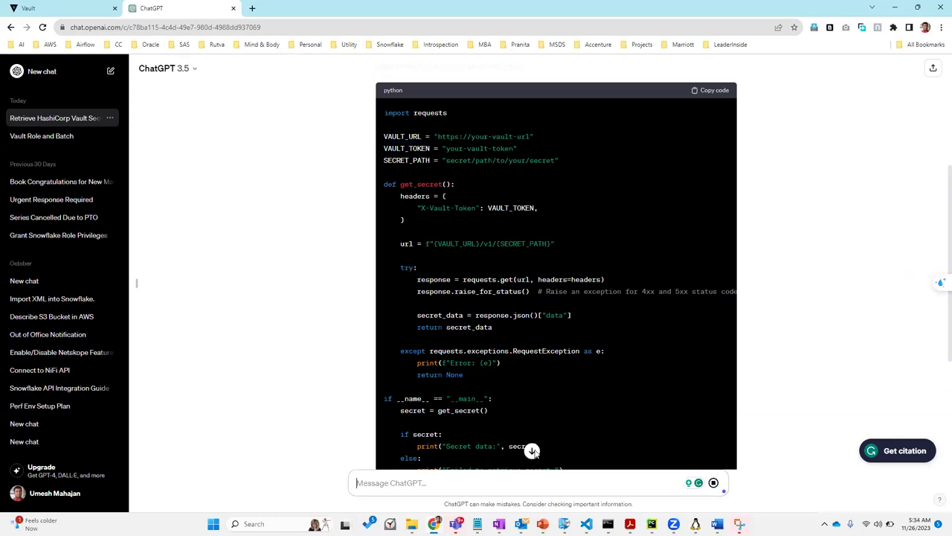
pyautogui.click(532, 450)
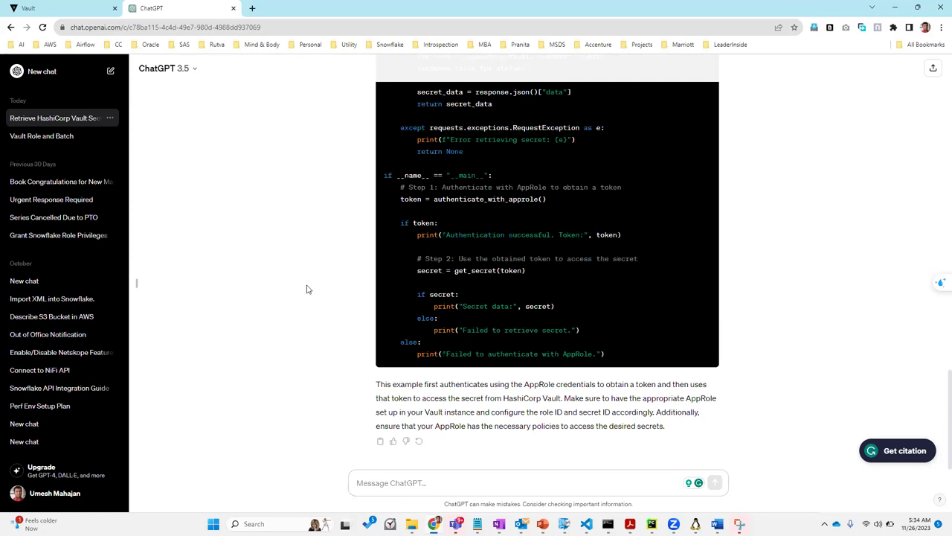
pyautogui.scroll(4, 308, 289)
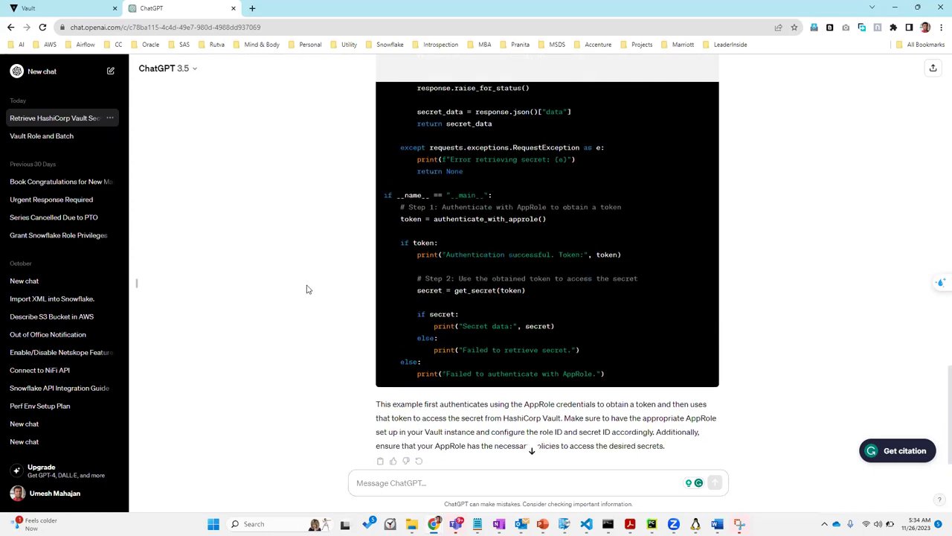
pyautogui.scroll(3, 308, 289)
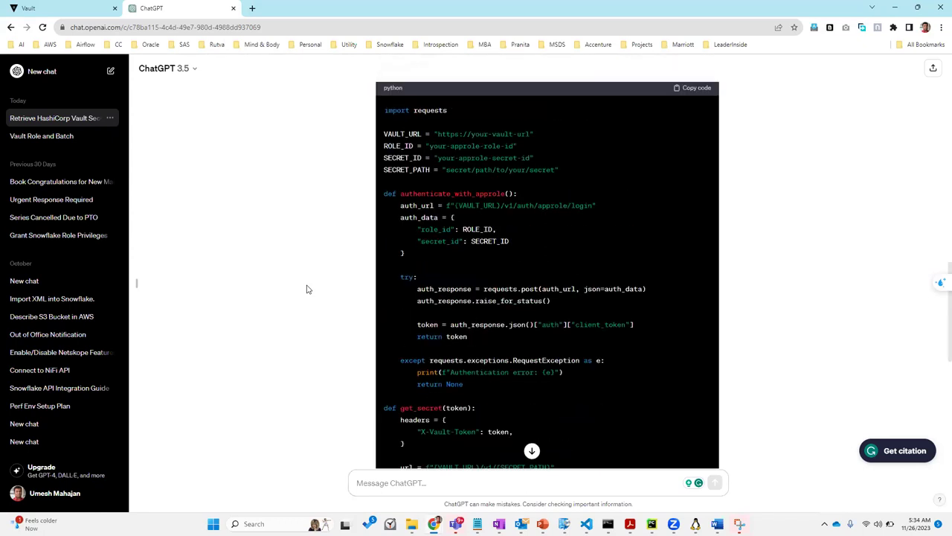
pyautogui.scroll(1, 442, 176)
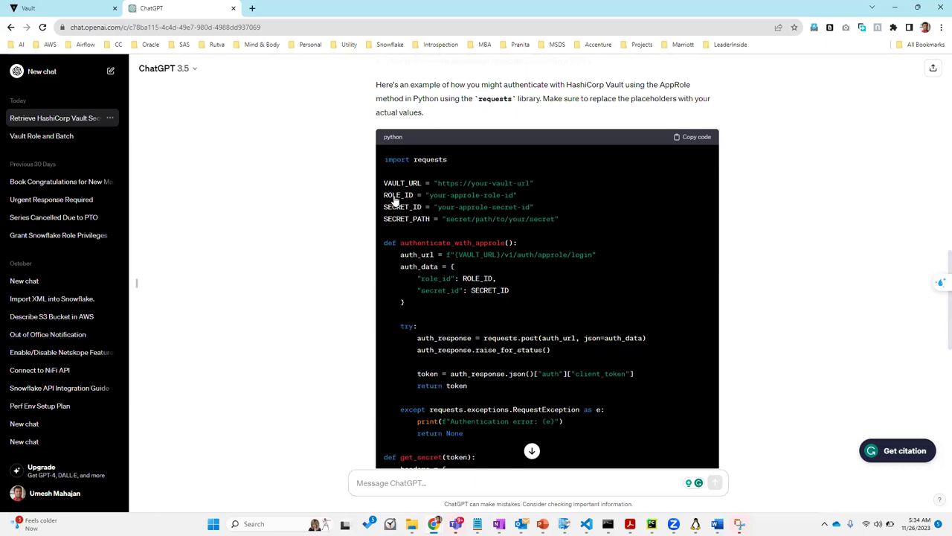
pyautogui.moveTo(383, 183); pyautogui.dragTo(416, 195)
pyautogui.click(399, 202)
pyautogui.doubleClick(398, 207)
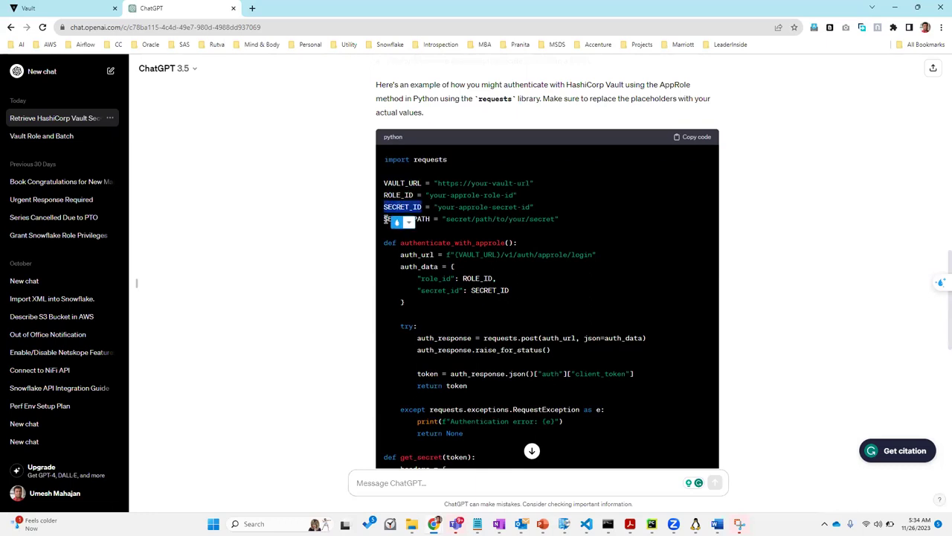
pyautogui.click(385, 219)
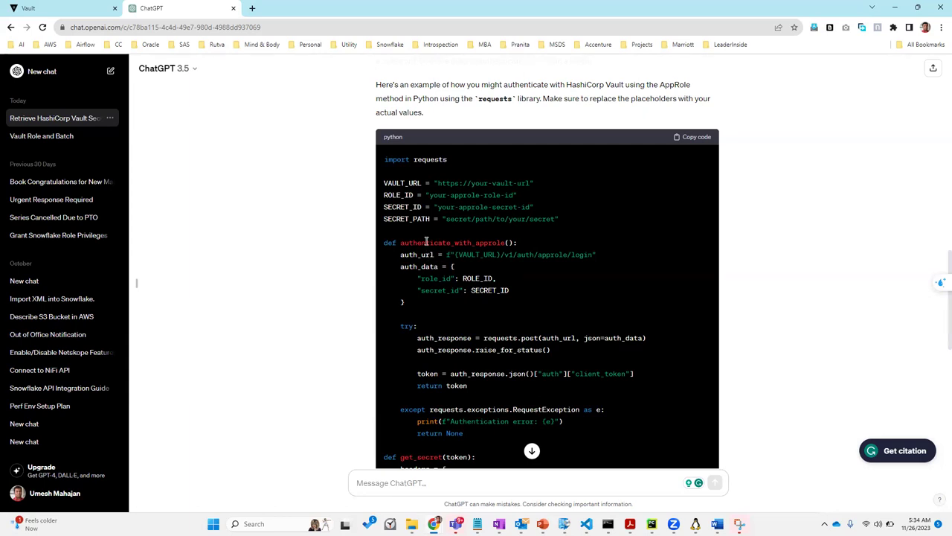
pyautogui.doubleClick(426, 242)
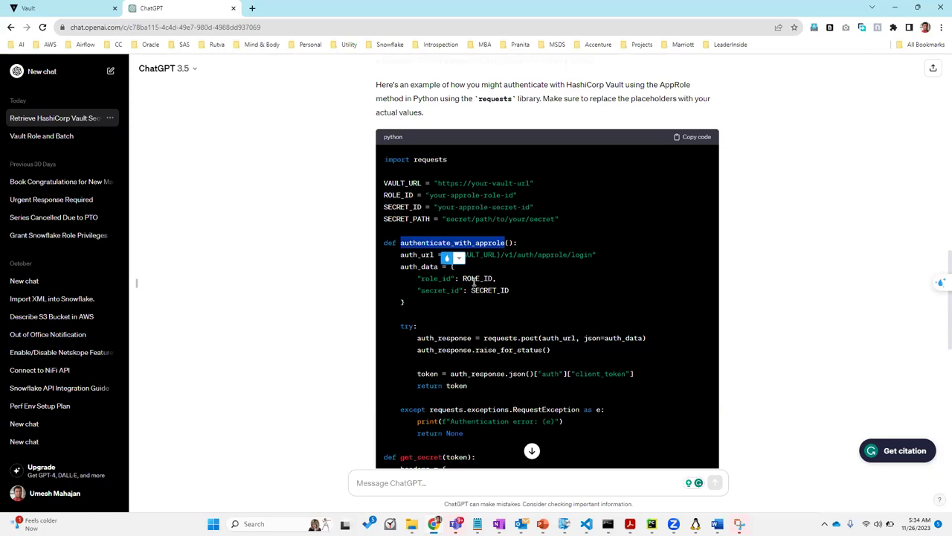
pyautogui.click(485, 296)
pyautogui.moveTo(463, 278); pyautogui.dragTo(485, 294)
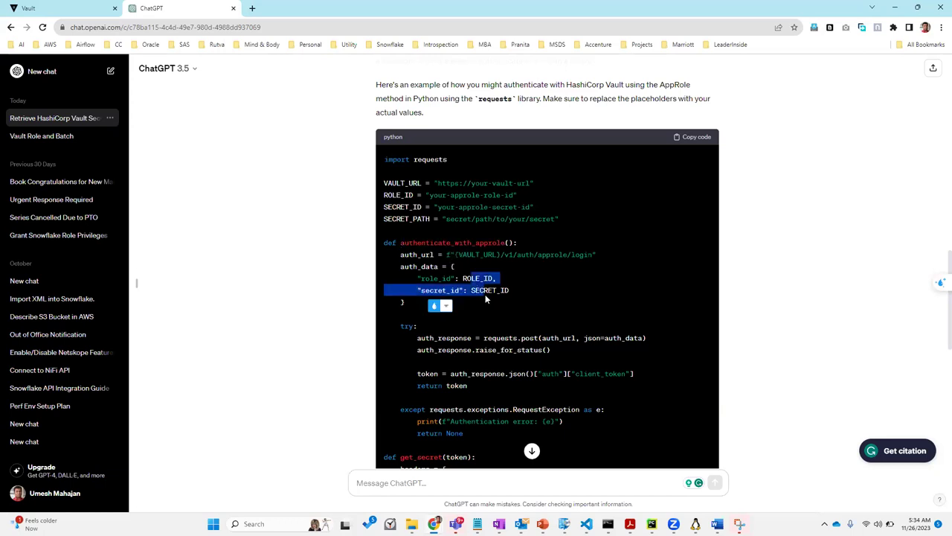
pyautogui.click(485, 293)
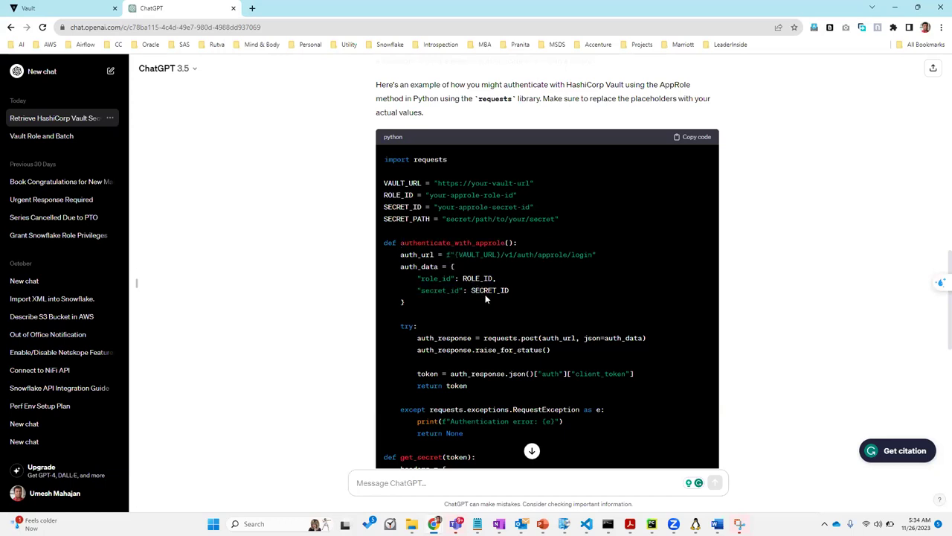
pyautogui.scroll(-2, 493, 189)
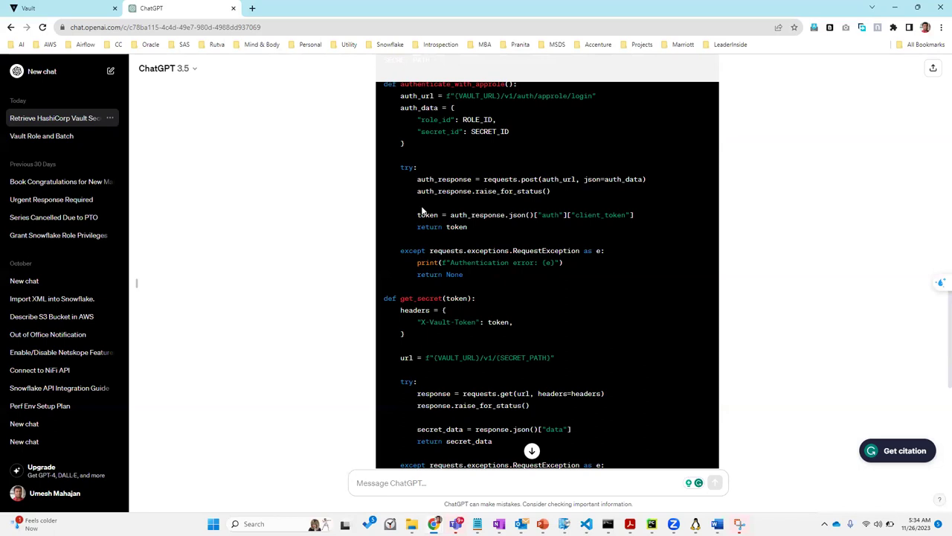
pyautogui.doubleClick(527, 179)
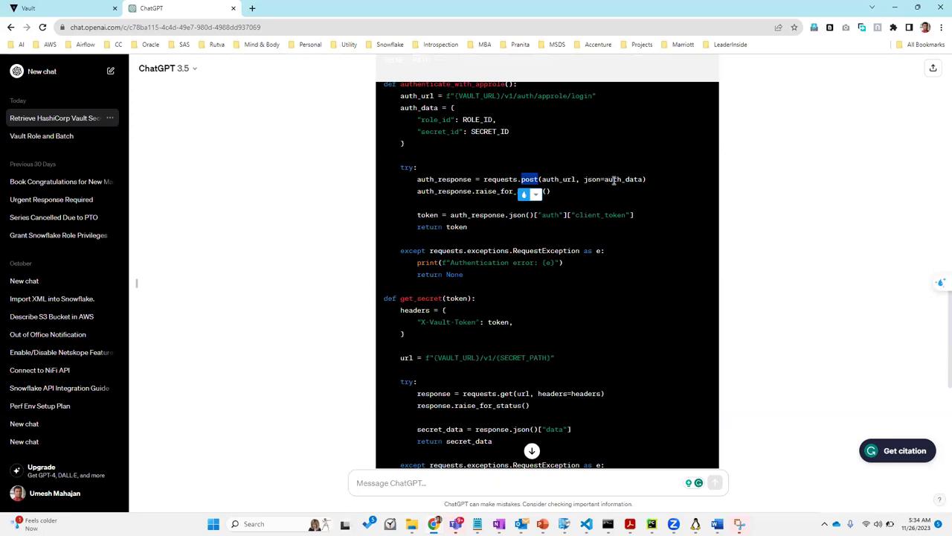
pyautogui.doubleClick(558, 180)
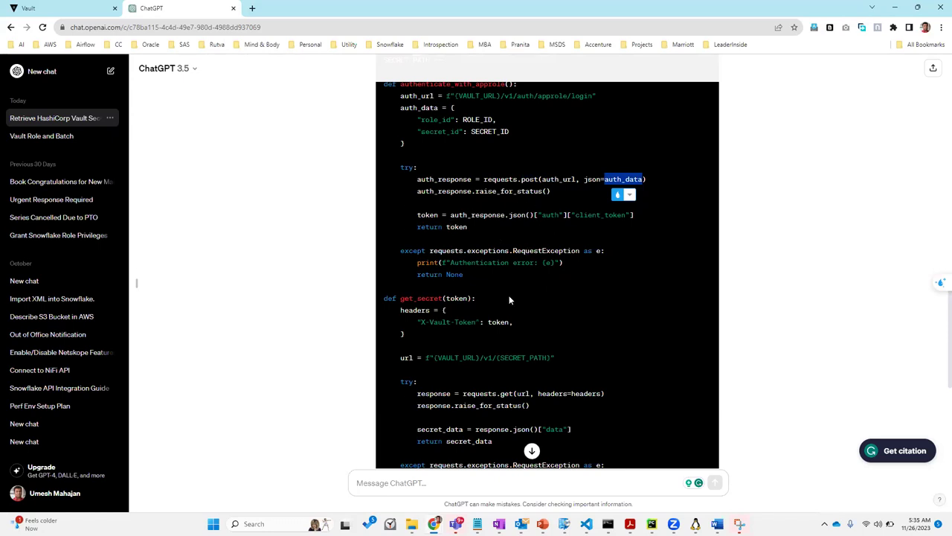
pyautogui.click(456, 298)
pyautogui.doubleClick(421, 296)
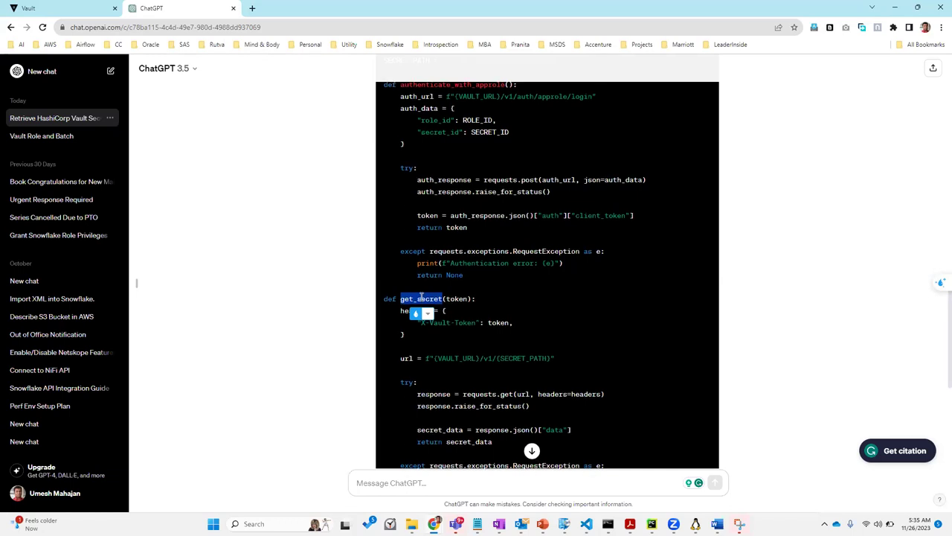
# Read through the generated AppRole script, inspecting get_secret's request and response variable
pyautogui.scroll(2, 418, 197)
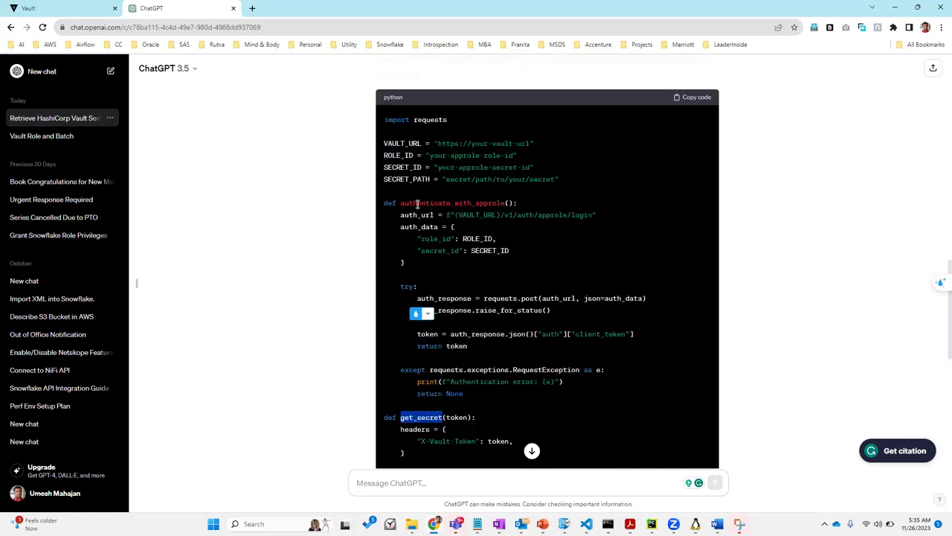
pyautogui.scroll(-3, 418, 203)
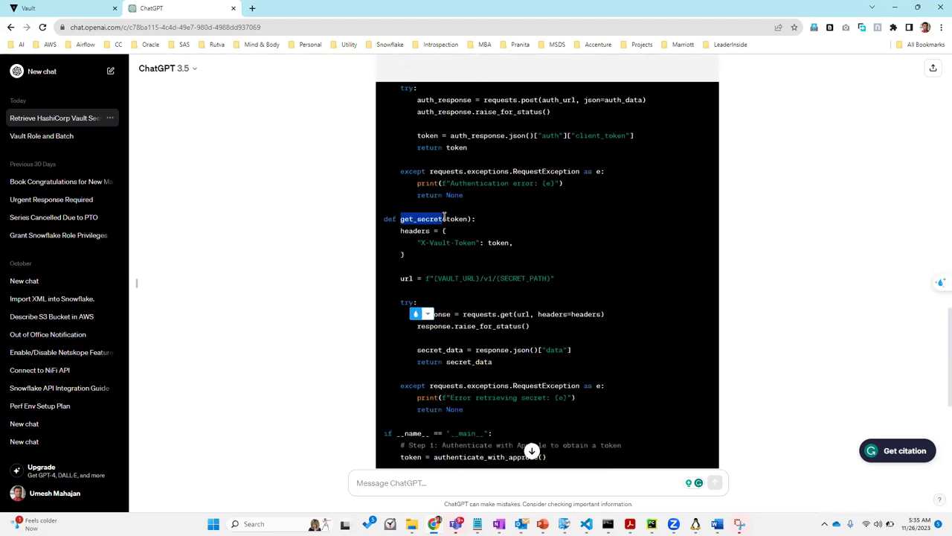
pyautogui.scroll(-2, 444, 216)
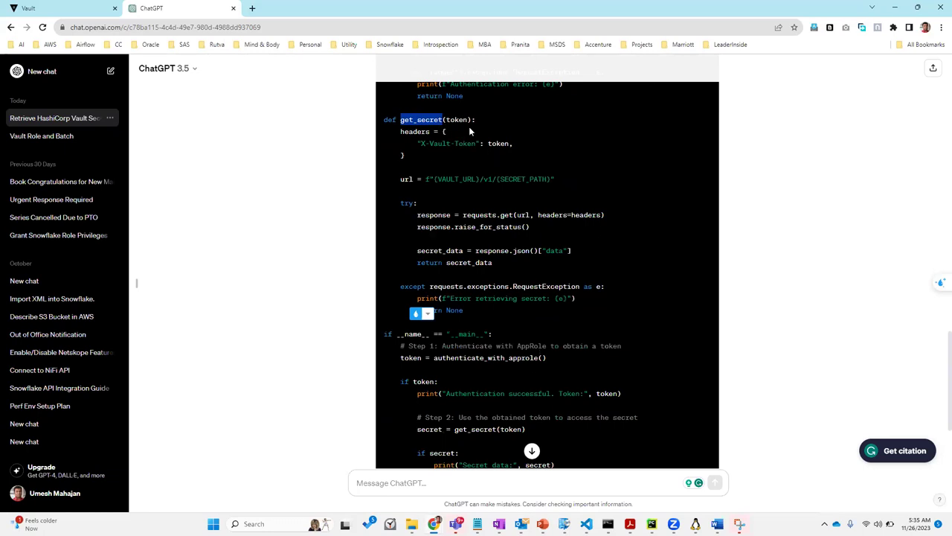
pyautogui.click(437, 181)
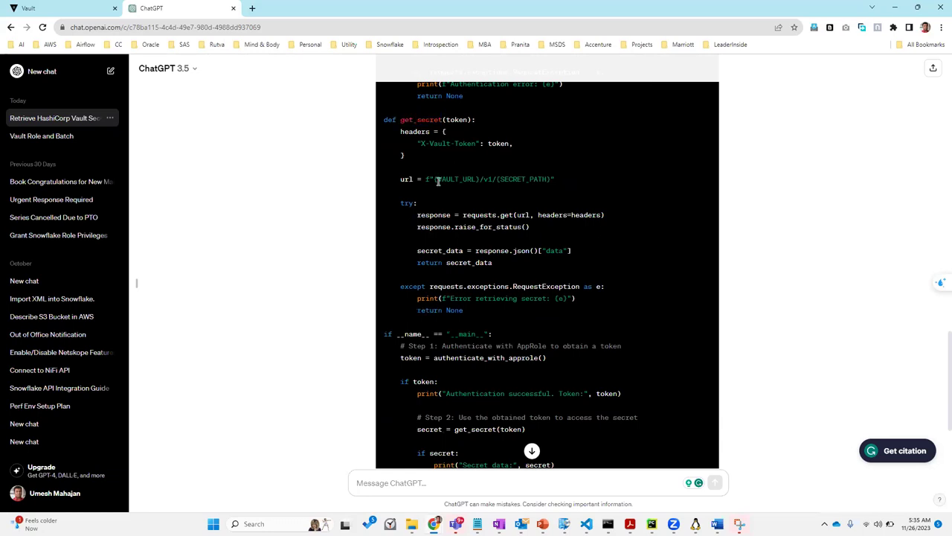
pyautogui.doubleClick(506, 214)
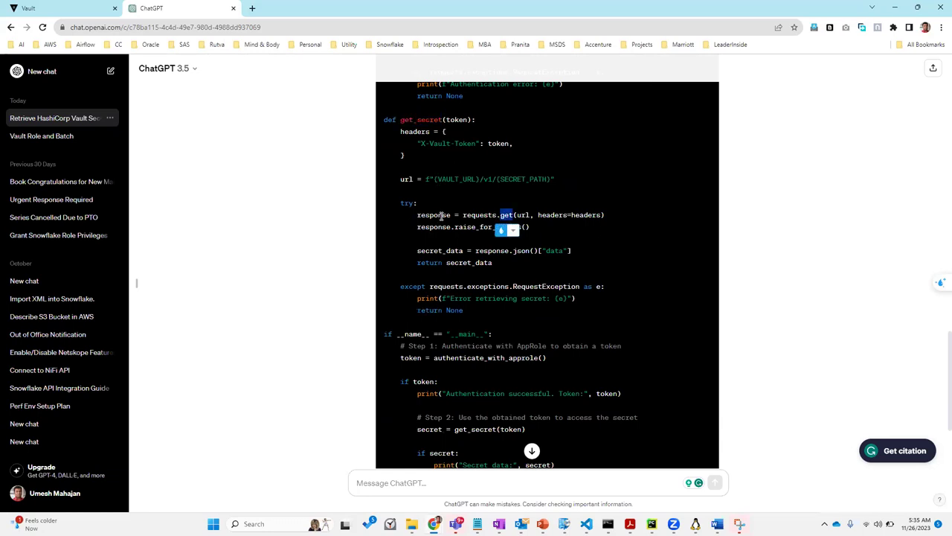
pyautogui.doubleClick(442, 215)
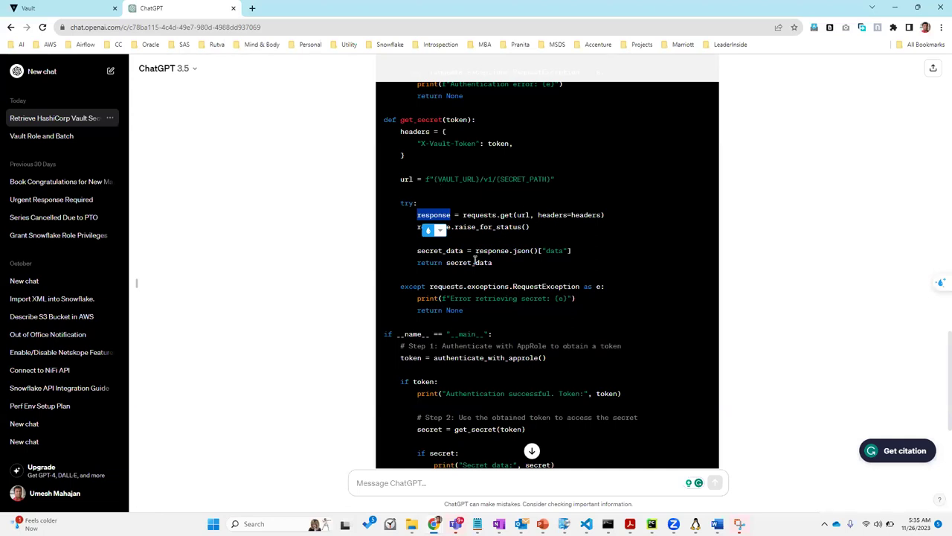
pyautogui.click(553, 252)
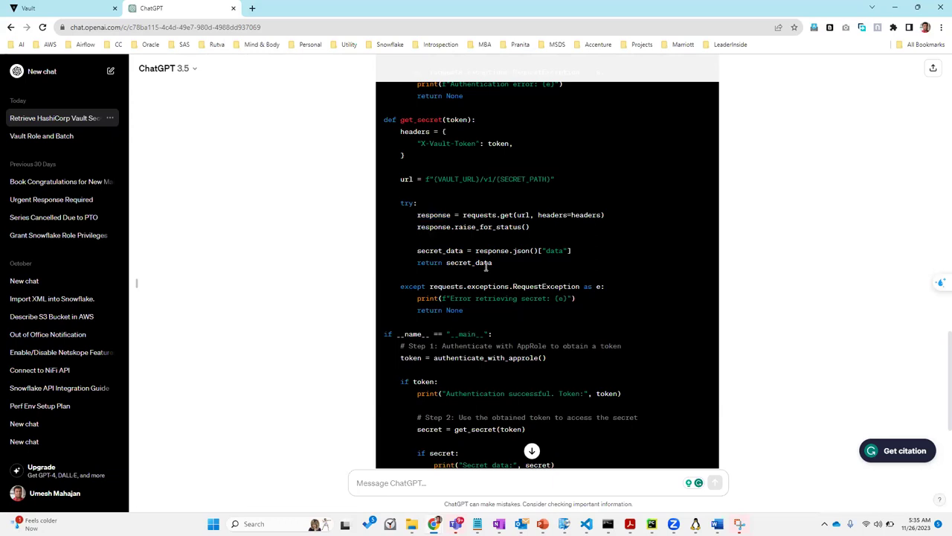
# Scroll to the top of the AppRole script's code block and copy the whole script
pyautogui.scroll(-2, 485, 271)
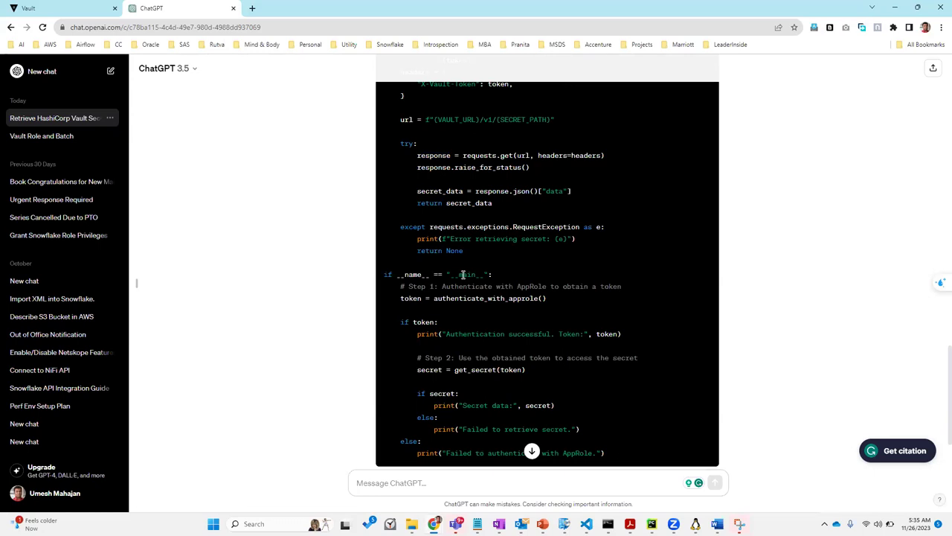
pyautogui.scroll(-1, 463, 275)
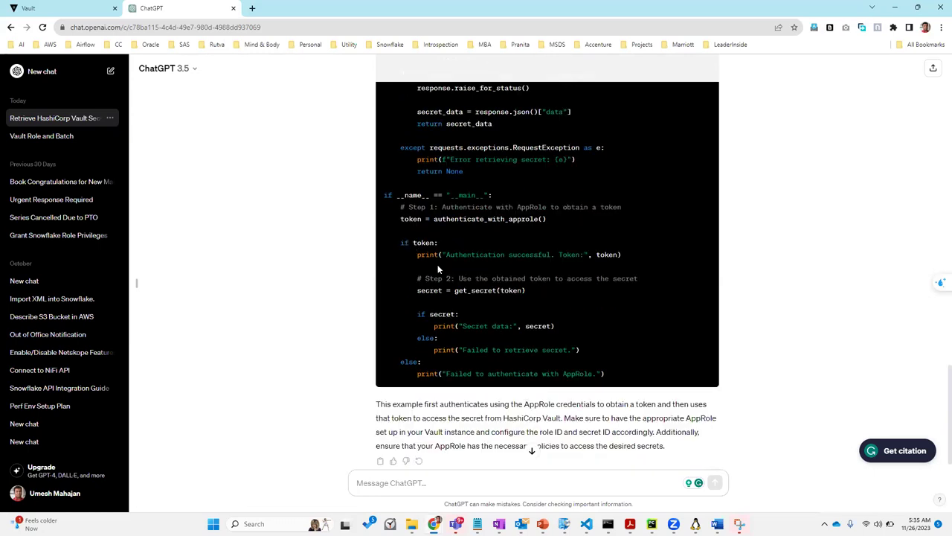
pyautogui.scroll(3, 437, 268)
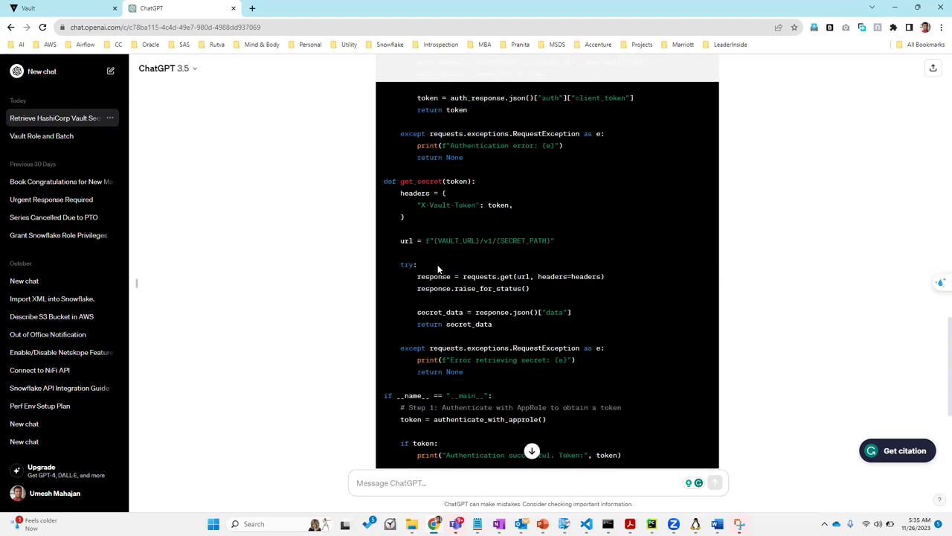
pyautogui.scroll(3, 438, 267)
pyautogui.scroll(1, 438, 264)
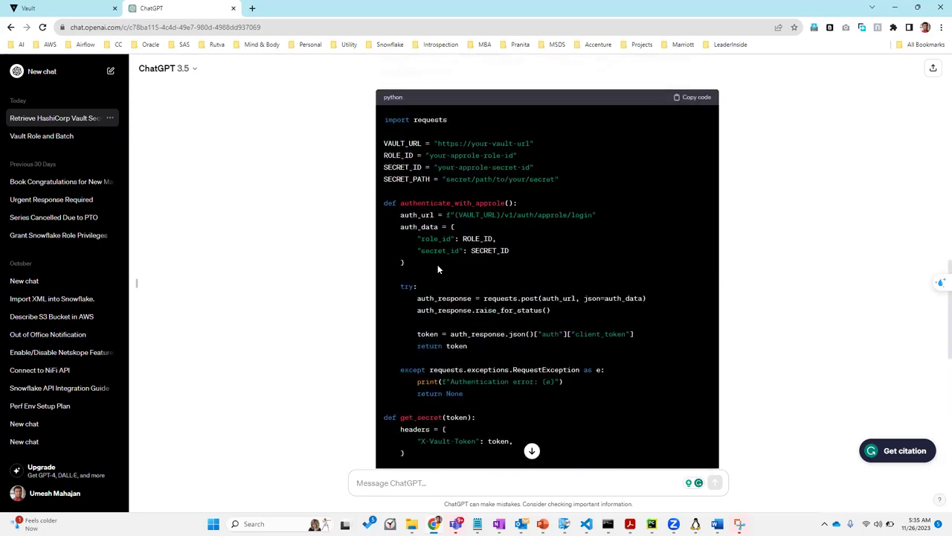
pyautogui.click(692, 99)
# Switch to the bw-des-retail-analytics VS Code window and run 'git branch' in the terminal
pyautogui.hotkey('alt', 'Tab')
pyautogui.hotkey('alt', 'Tab')
pyautogui.hotkey('alt', 'Tab')
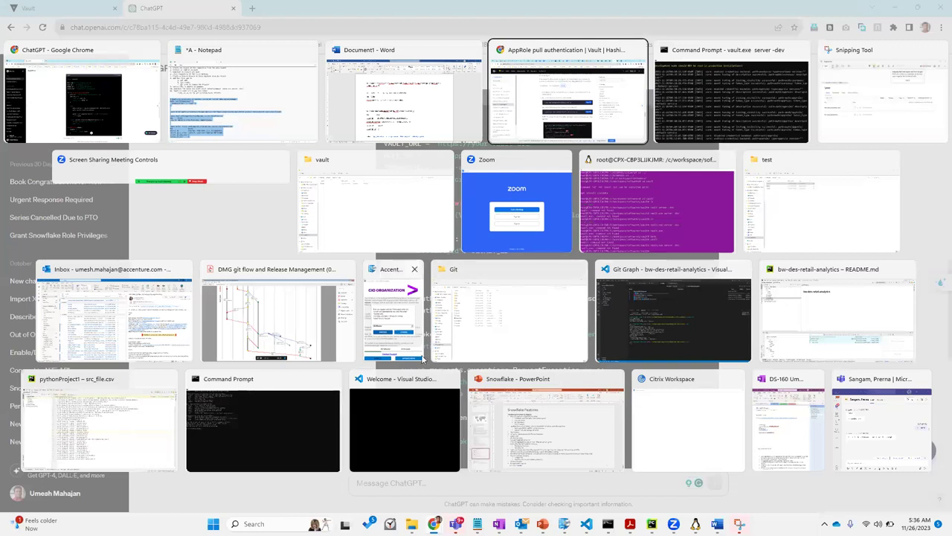
pyautogui.click(656, 312)
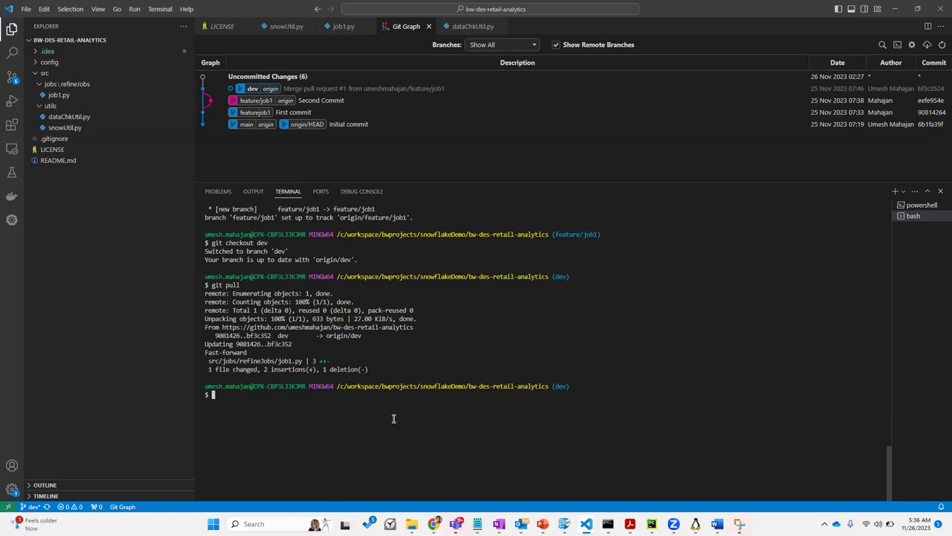
pyautogui.write('git branche')
pyautogui.press('BackSpace')
pyautogui.press('Return')
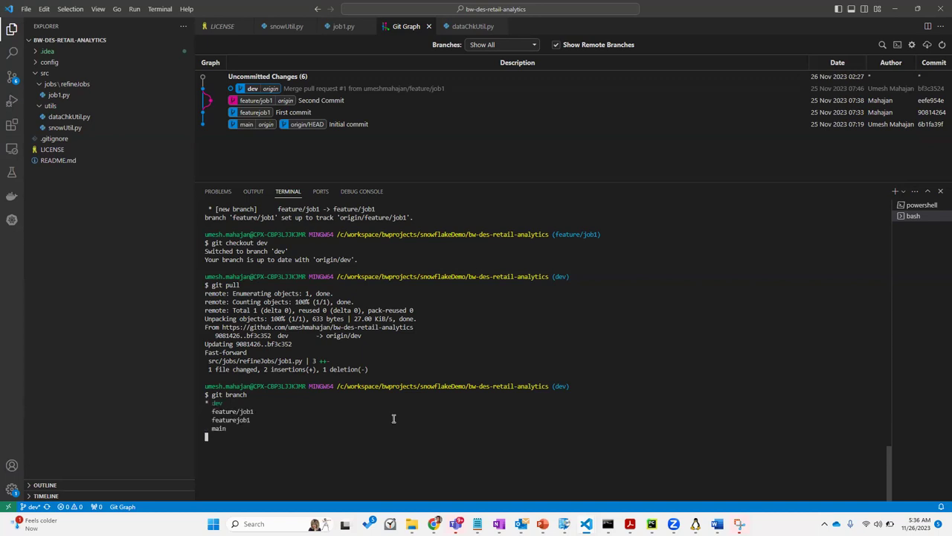
# Select the feature/job1 branch name and start typing 'git checkout'
pyautogui.doubleClick(232, 412)
pyautogui.write('git')
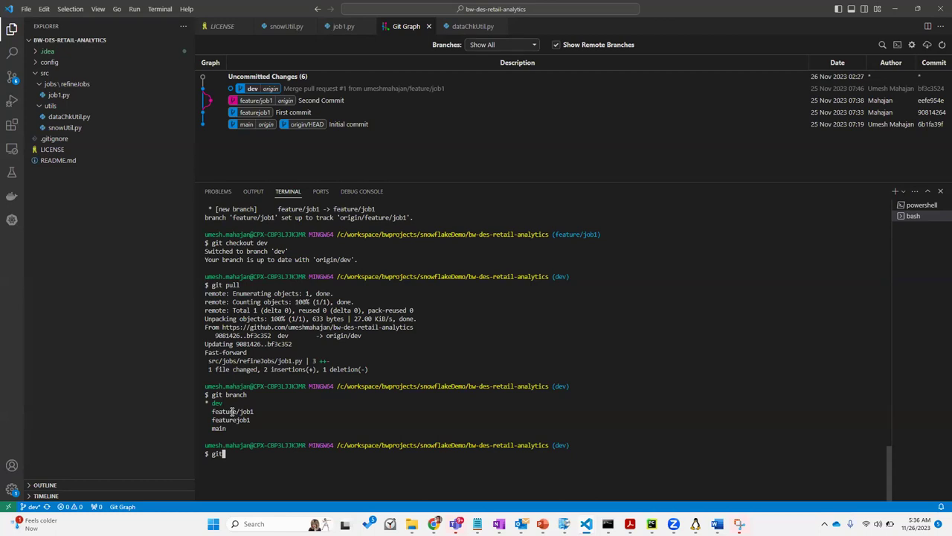
pyautogui.write('checkout')
# Paste into the checkout command, which mistakenly runs the AppRole script in bash, then kill that terminal
pyautogui.hotkey('ctrl', 'v')
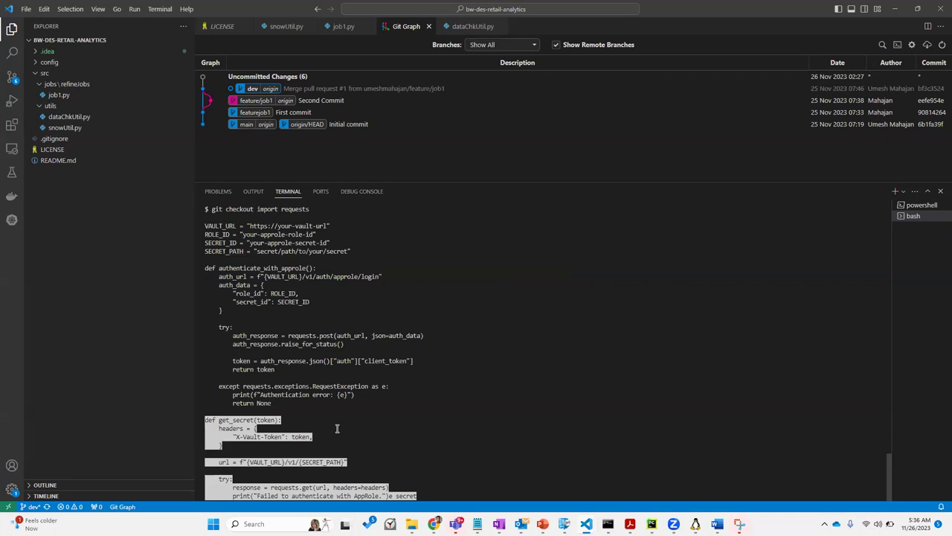
pyautogui.press('Return')
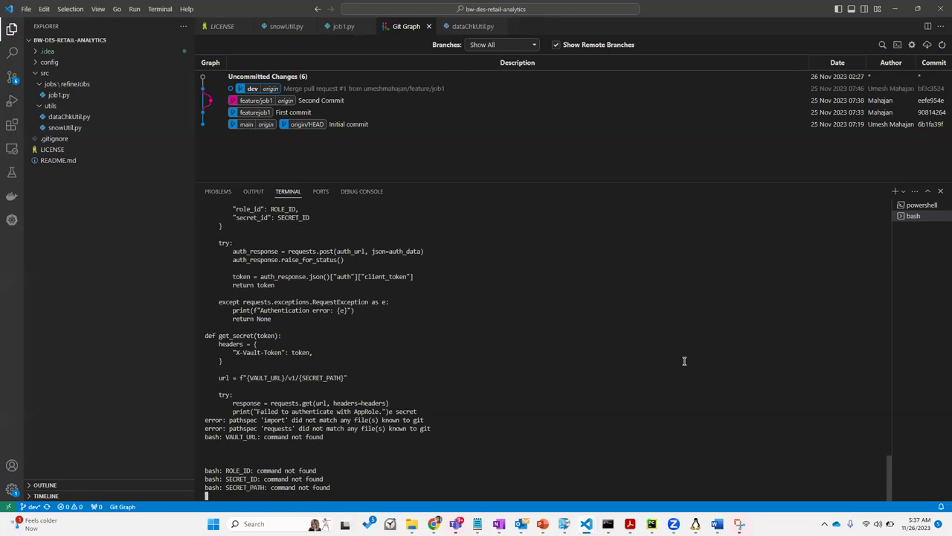
pyautogui.click(941, 215)
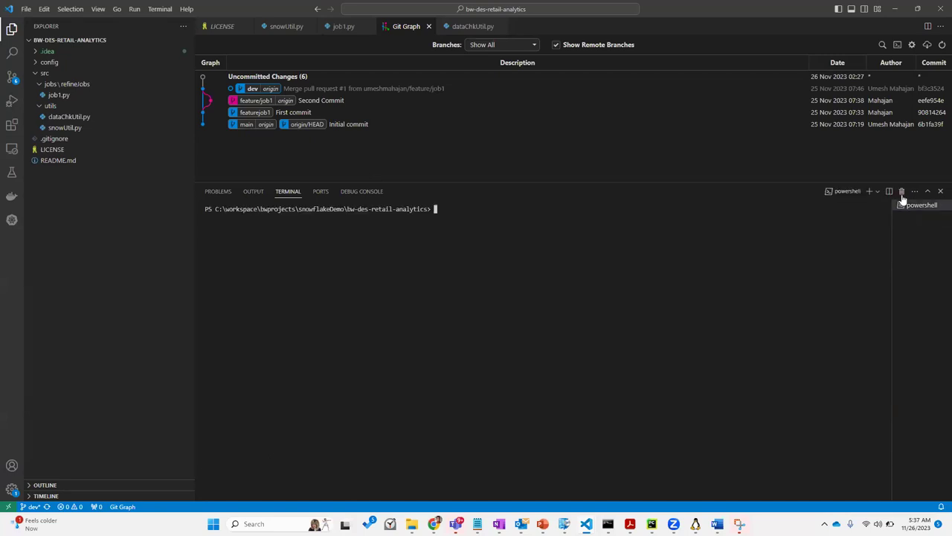
# Open a new Git Bash terminal and list the branches with 'git branch'
pyautogui.click(878, 192)
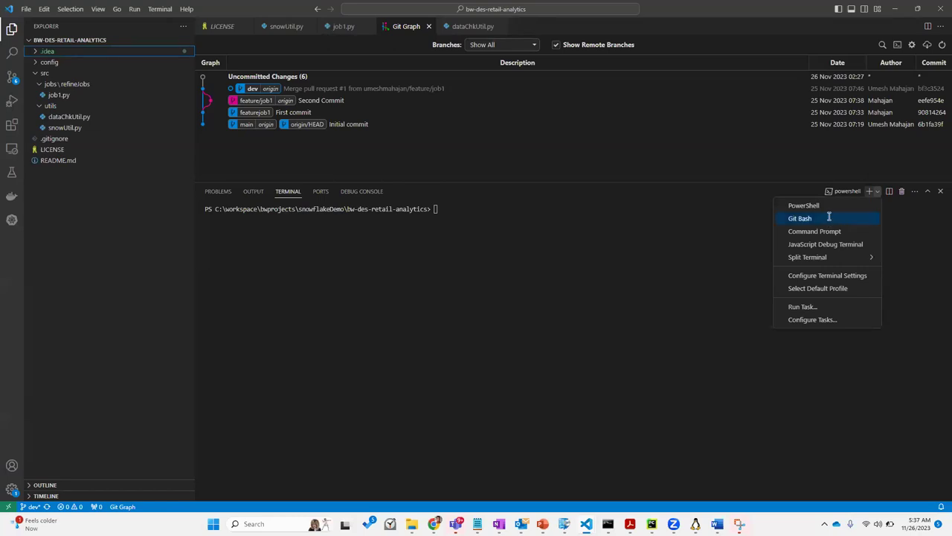
pyautogui.click(800, 218)
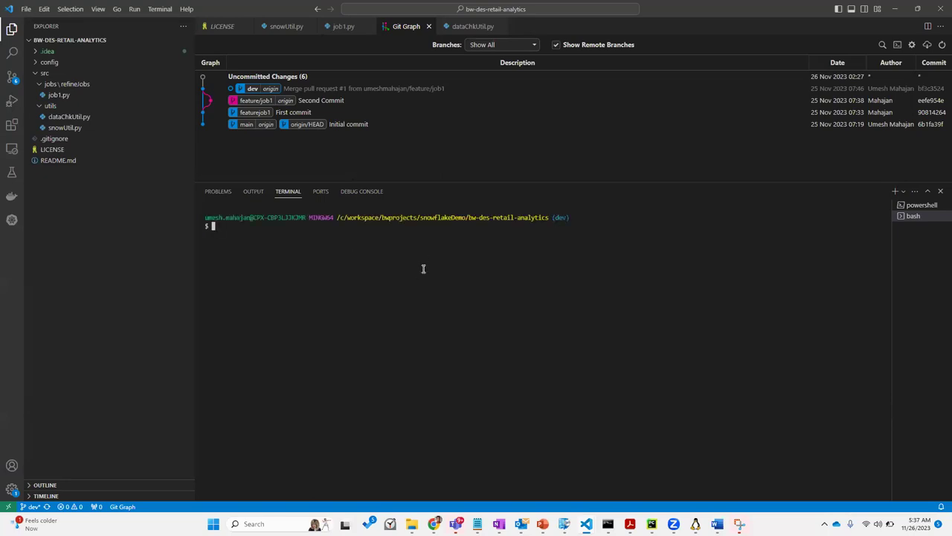
pyautogui.write('git branch')
pyautogui.press('Return')
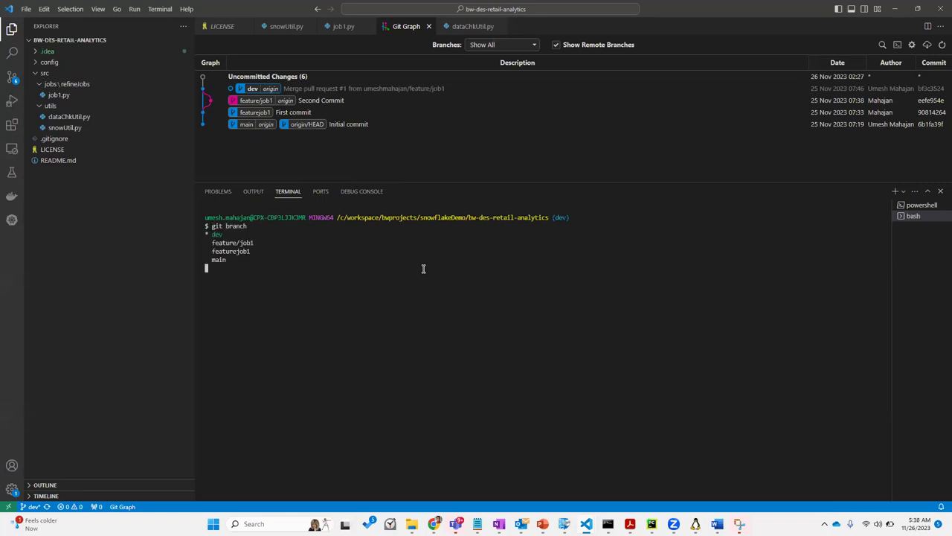
# Run 'git checkout feature/job1', copying the branch name from the list
pyautogui.write('git checko')
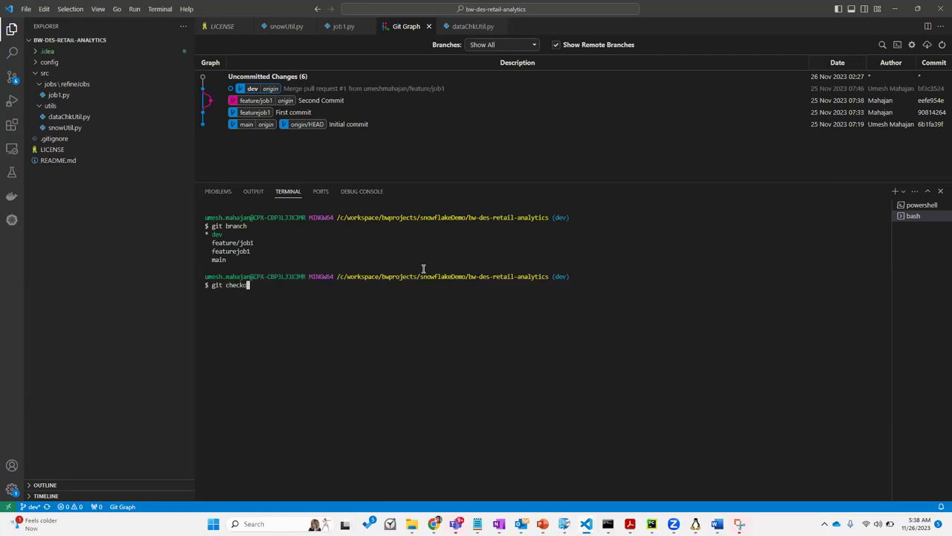
pyautogui.write('ut')
pyautogui.doubleClick(238, 242)
pyautogui.hotkey('ctrl', 'c')
pyautogui.rightClick(238, 243)
pyautogui.rightClick(237, 242)
pyautogui.press('Return')
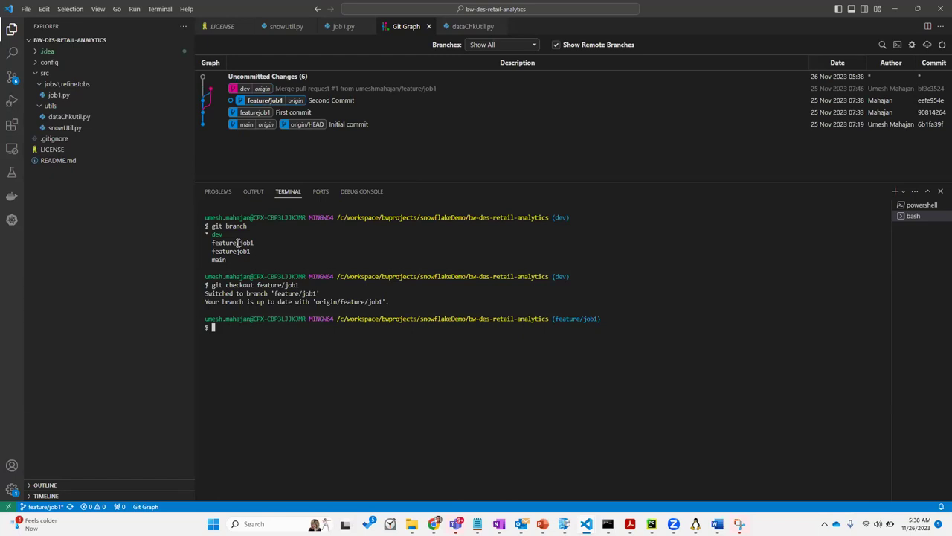
# Run 'git pull' on feature/job1 and confirm it is already up to date
pyautogui.write('git pull')
pyautogui.press('Return')
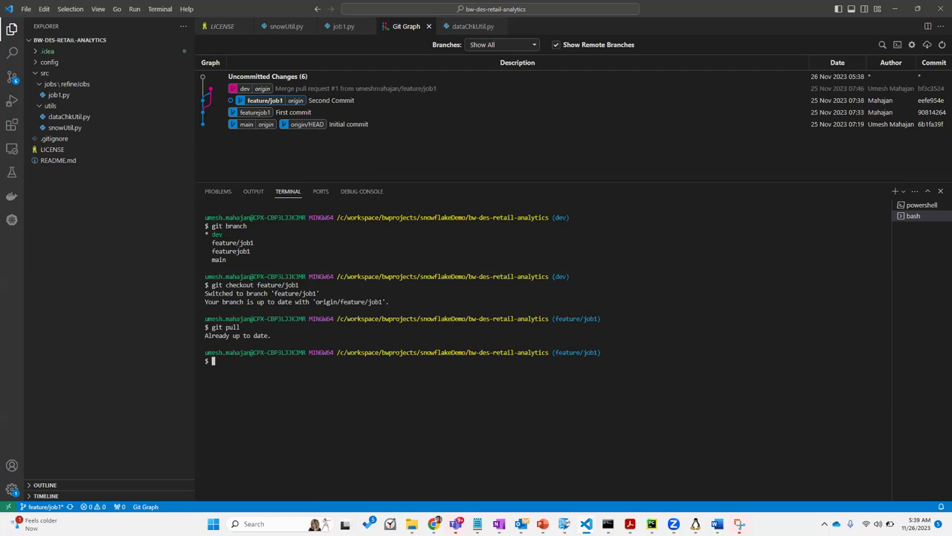
pyautogui.moveTo(695, 524)
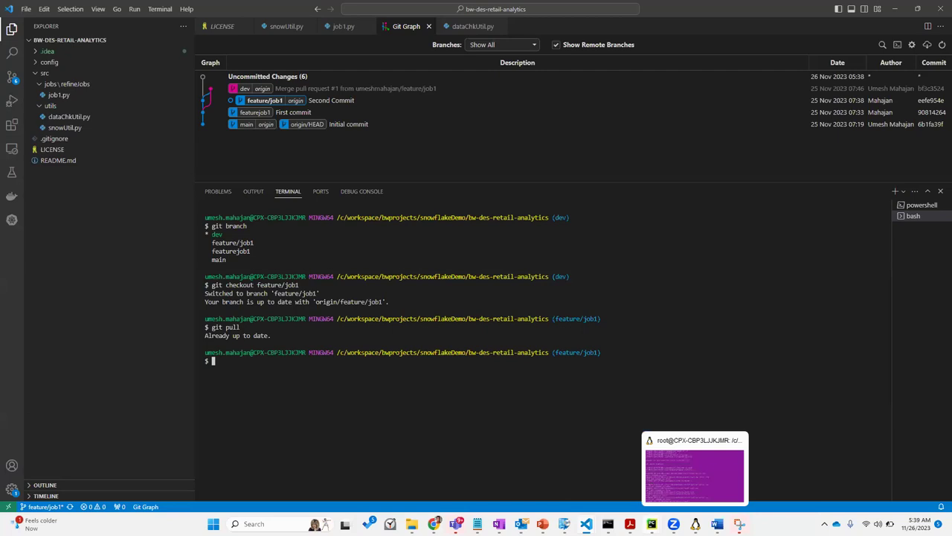
pyautogui.moveTo(652, 523)
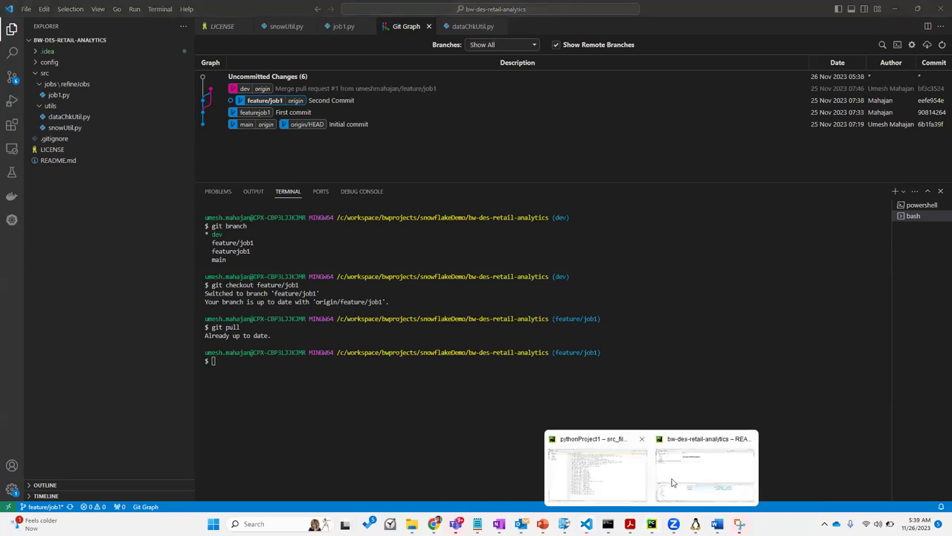
pyautogui.click(672, 483)
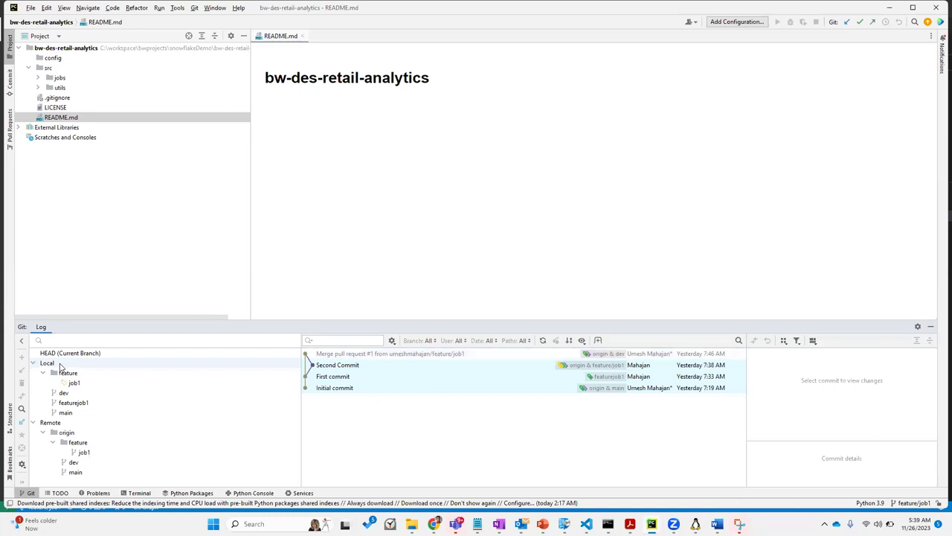
pyautogui.hotkey('alt', 'Tab')
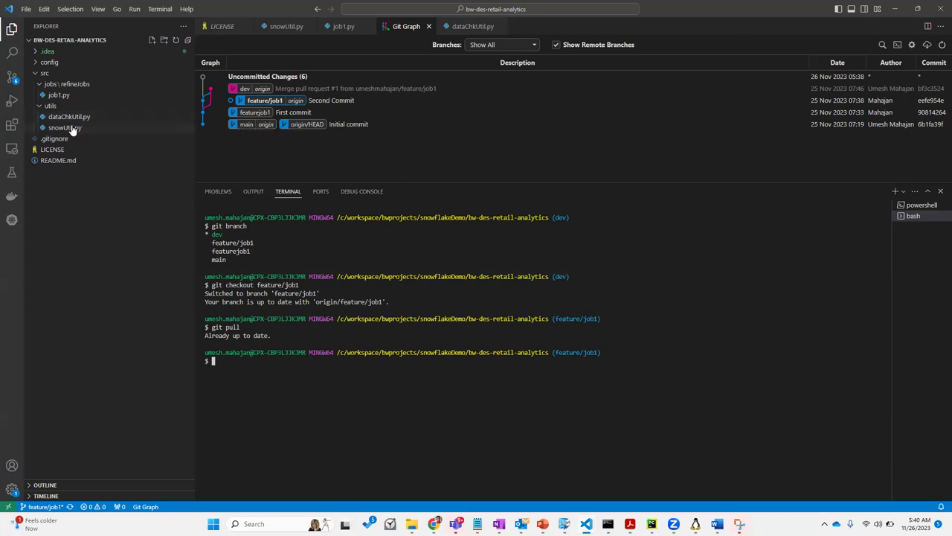
# Create a new file named vaultUtil.py inside the utils folder
pyautogui.click(72, 128)
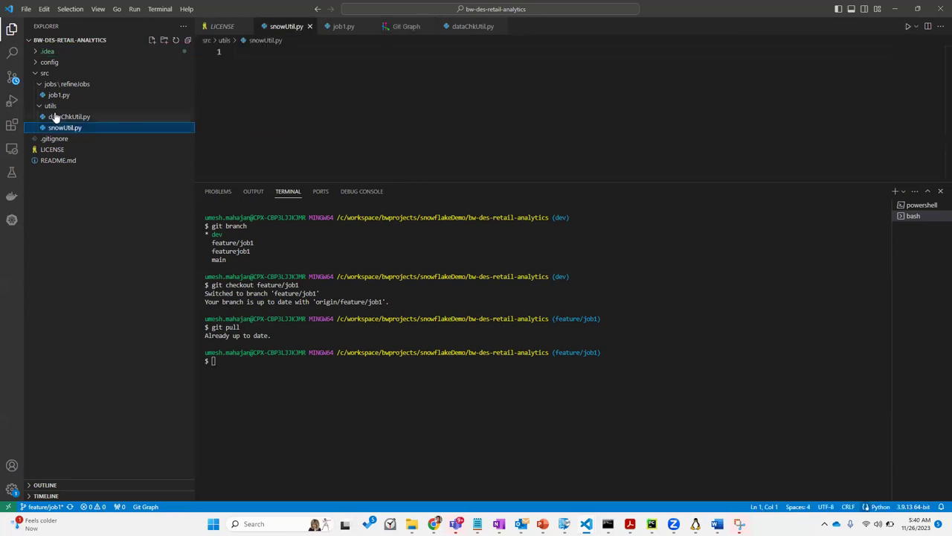
pyautogui.click(49, 105)
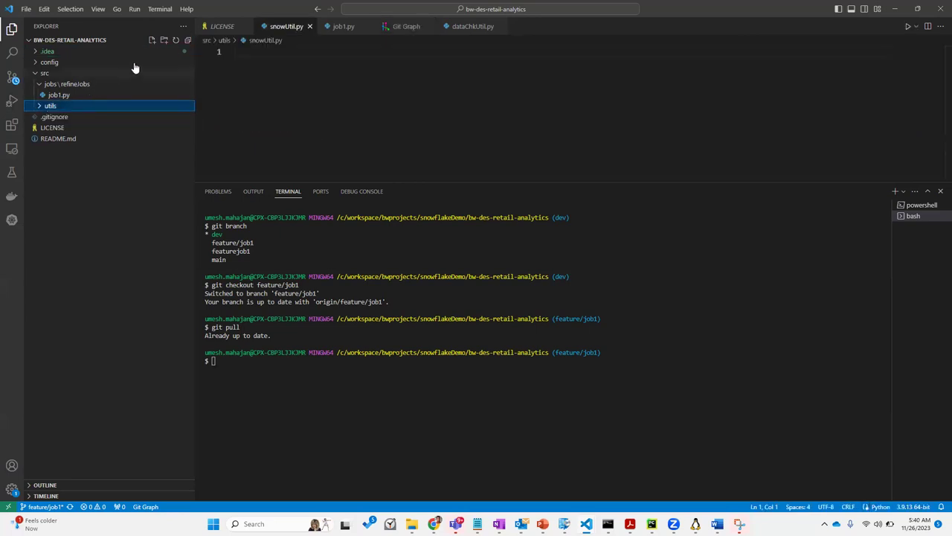
pyautogui.click(152, 41)
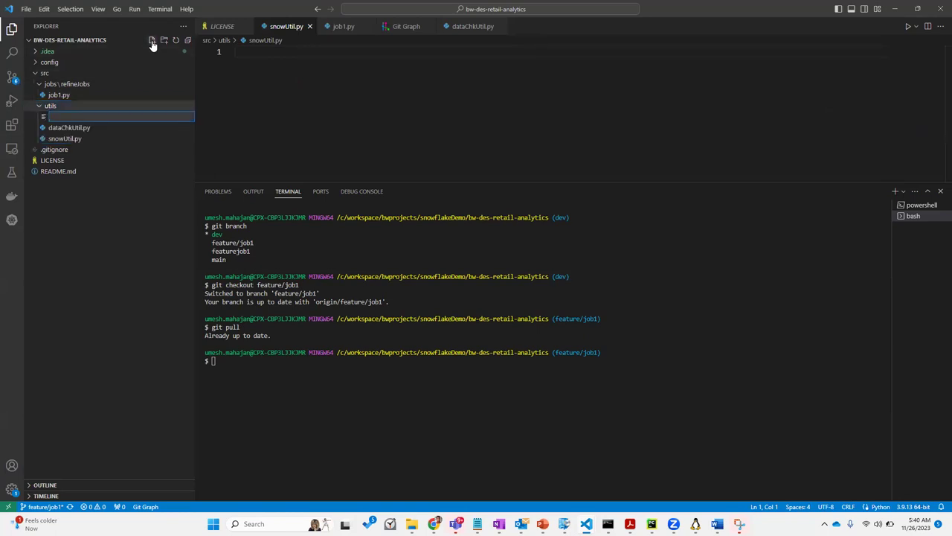
pyautogui.write('vaultUtil.py')
pyautogui.press('Return')
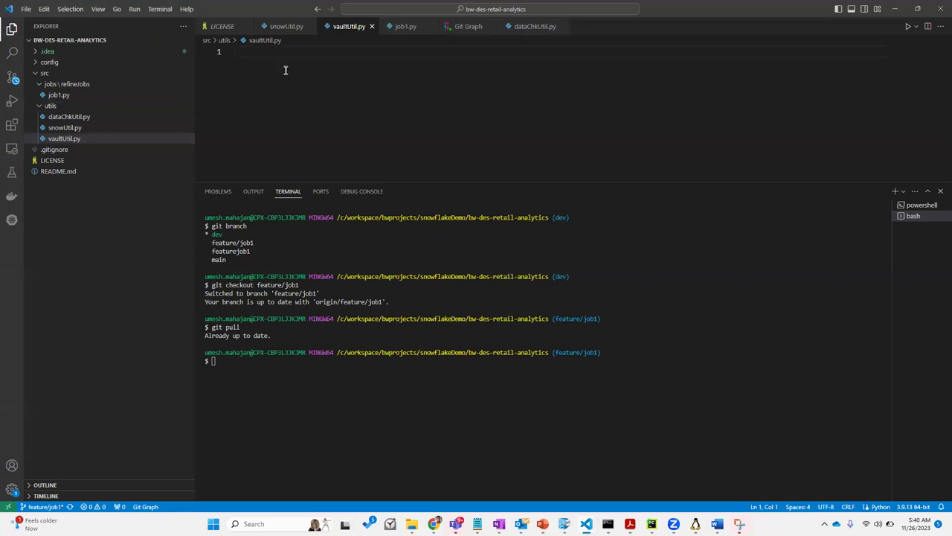
# Re-copy the AppRole script from ChatGPT and paste it as vaultUtil.py's entire contents
pyautogui.hotkey('ctrl', 'v')
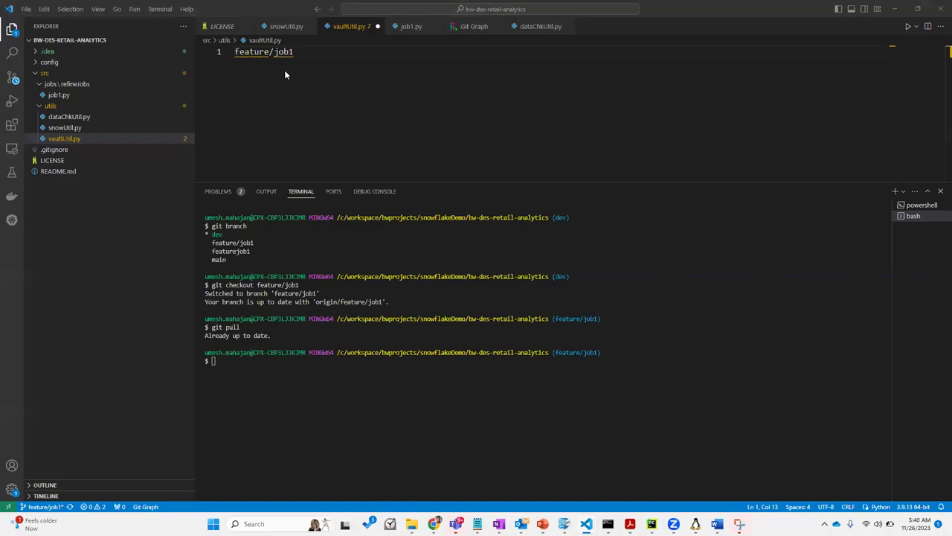
pyautogui.hotkey('alt', 'Tab')
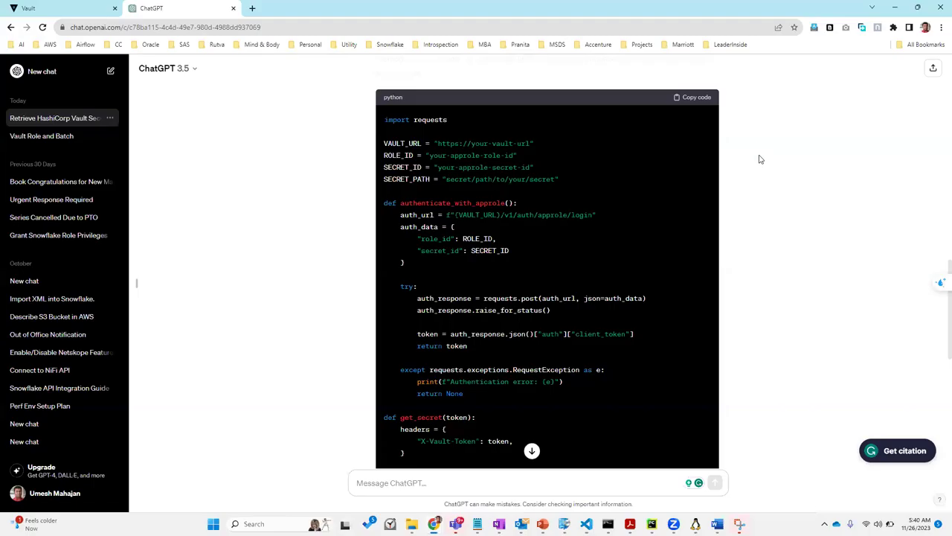
pyautogui.click(696, 99)
pyautogui.hotkey('alt', 'Tab')
pyautogui.hotkey('ctrl', 'a')
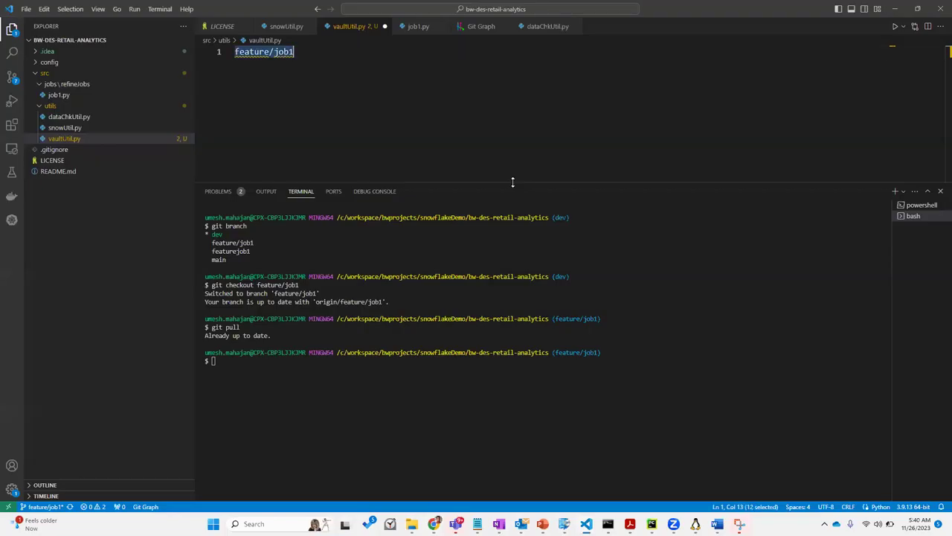
pyautogui.hotkey('ctrl', 'v')
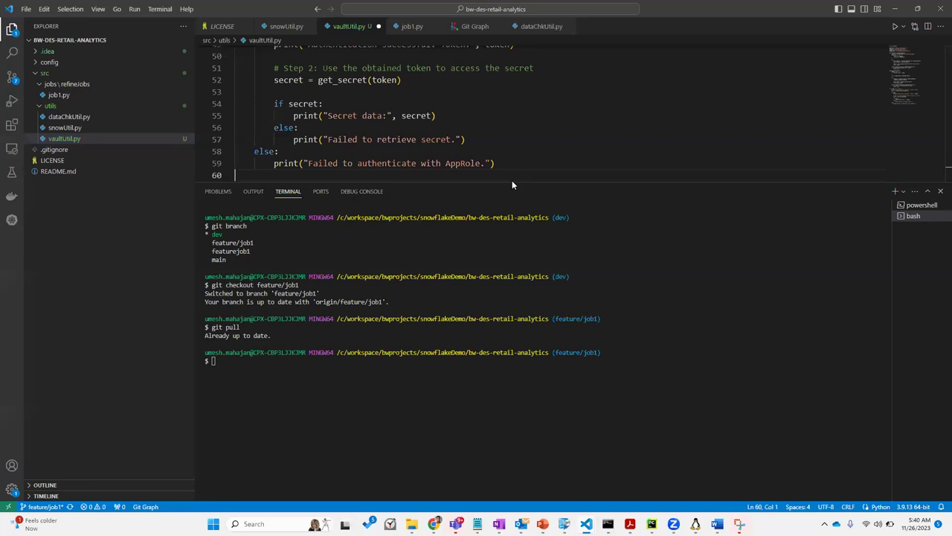
# Delete the if __name__ == "__main__" block (lines 44–59) and return to the top of vaultUtil.py
pyautogui.moveTo(512, 183); pyautogui.dragTo(512, 384)
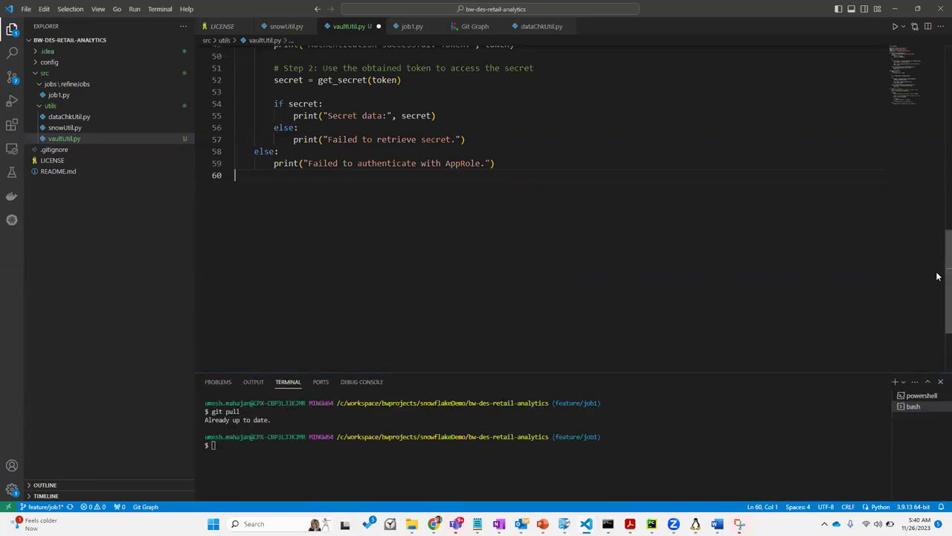
pyautogui.scroll(3, 938, 277)
pyautogui.scroll(1, 938, 276)
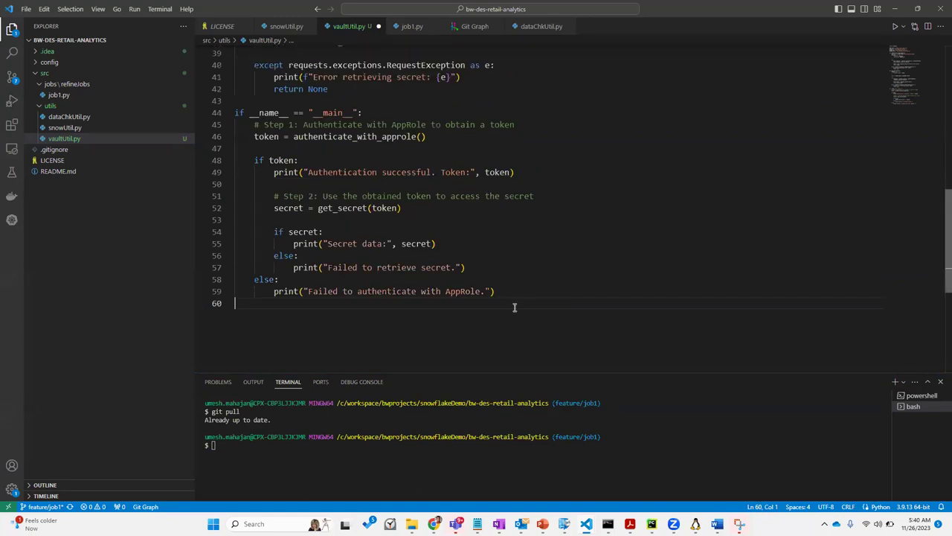
pyautogui.keyDown('shift'); pyautogui.click(232, 120); pyautogui.keyUp('shift')
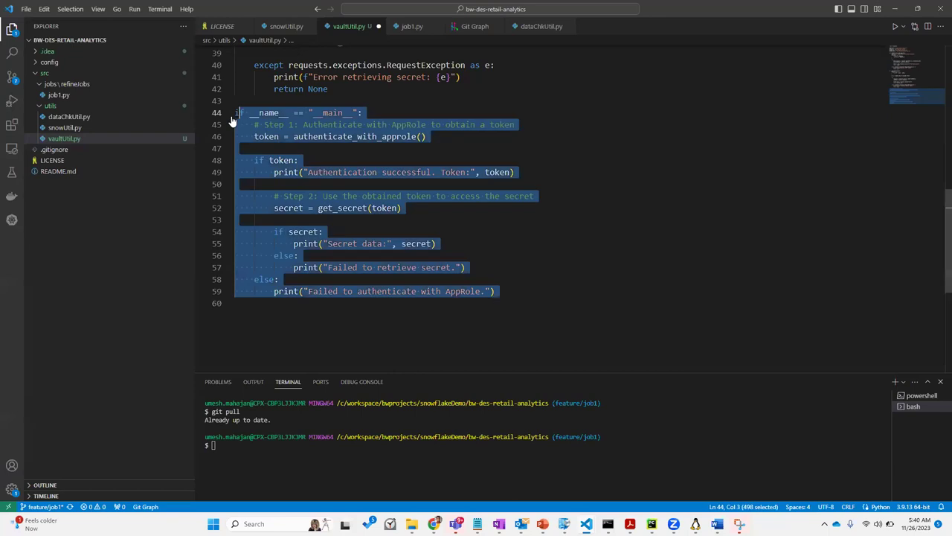
pyautogui.hotkey('shift', 'Home')
pyautogui.press('BackSpace')
pyautogui.press('Up')
pyautogui.press('Up')
pyautogui.press('Up')
pyautogui.press('Up')
pyautogui.press('Up')
pyautogui.press('Up')
pyautogui.press('Up')
pyautogui.press('Up')
pyautogui.press('Up')
pyautogui.press('Up')
pyautogui.press('Up')
pyautogui.press('Up')
pyautogui.press('Up')
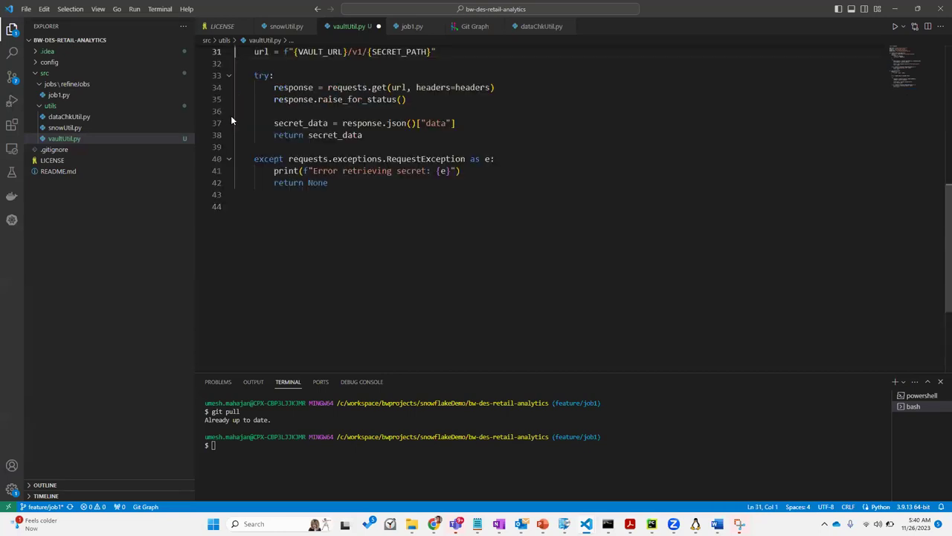
pyautogui.hotkey('ctrl', 'Home')
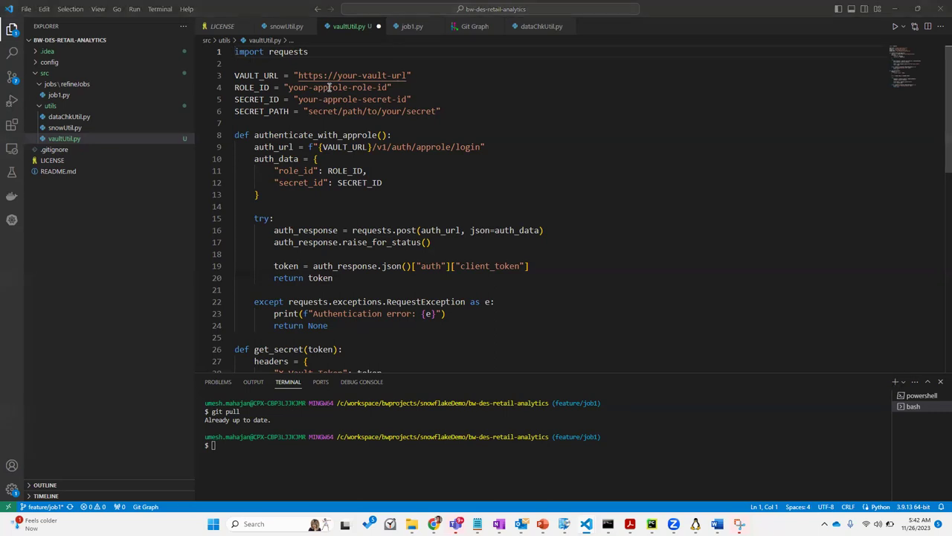
# Copy 127.0.0.1:8200/ from the Vault tab's address bar and select the placeholder VAULT_URL in vaultUtil.py
pyautogui.hotkey('alt', 'Tab')
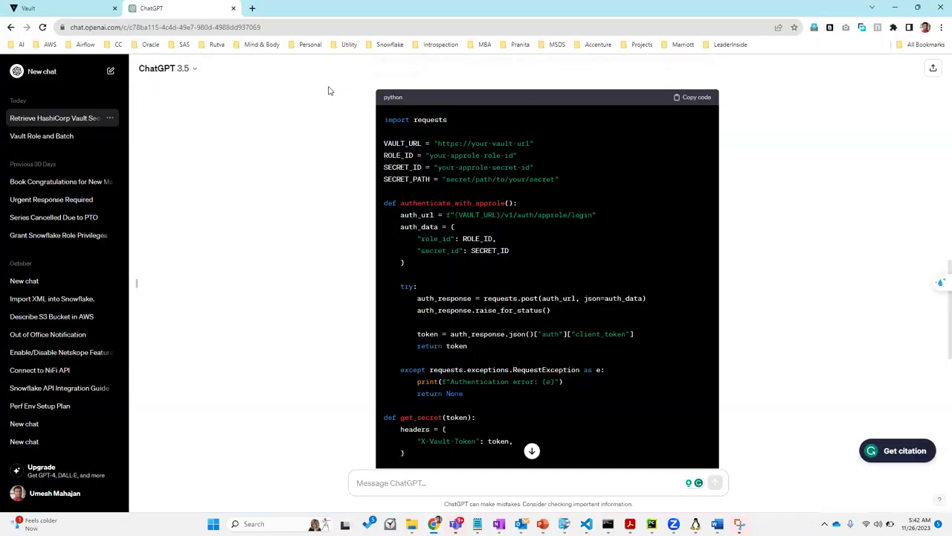
pyautogui.hotkey('alt', 'Tab')
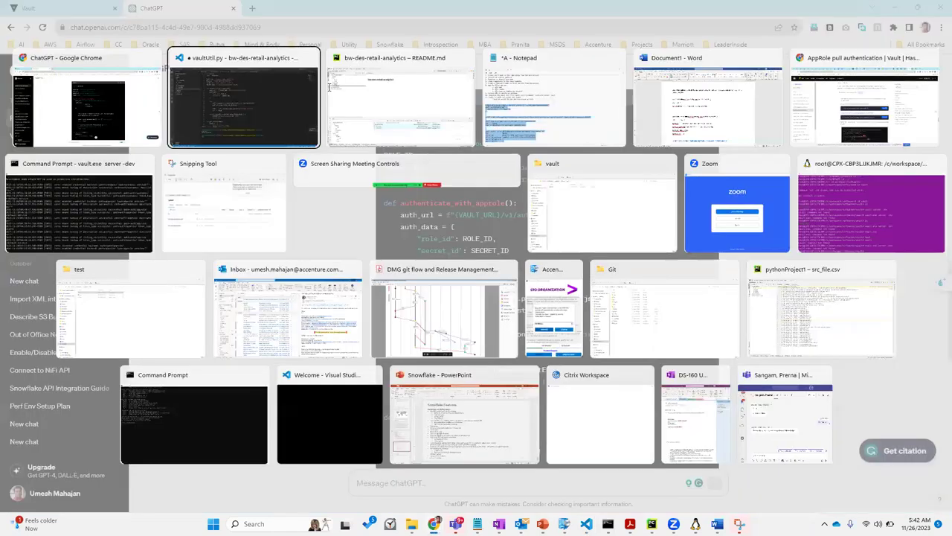
pyautogui.click(85, 10)
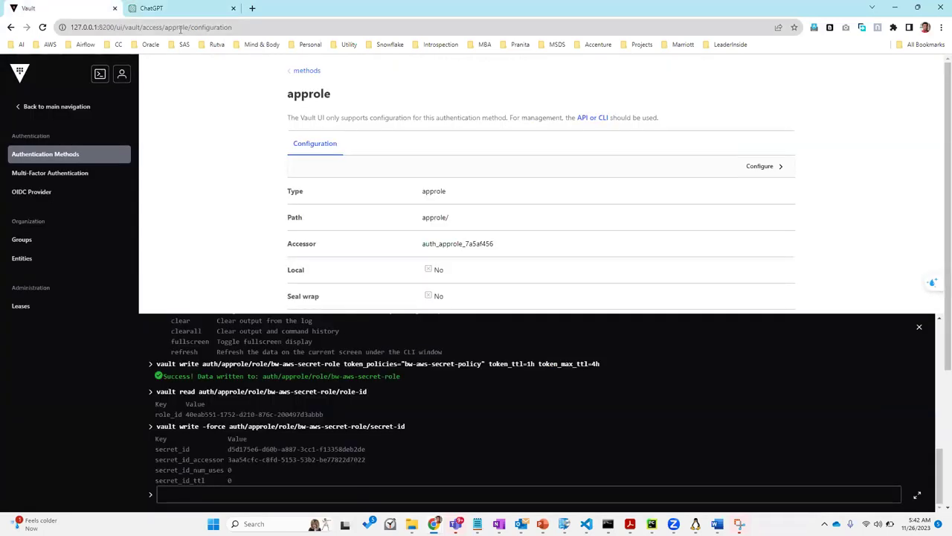
pyautogui.click(181, 28)
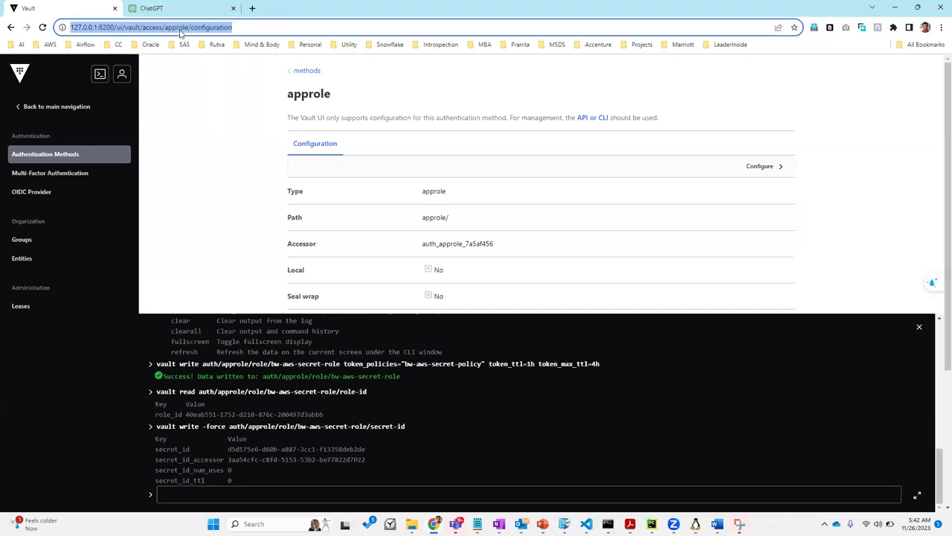
pyautogui.click(117, 27)
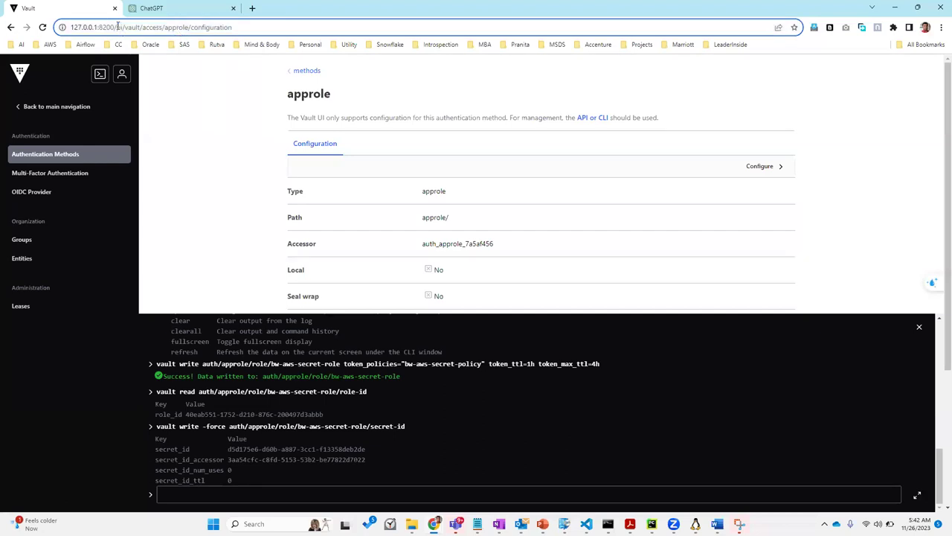
pyautogui.hotkey('shift', 'Home')
pyautogui.hotkey('alt', 'Tab')
pyautogui.moveTo(298, 76); pyautogui.dragTo(407, 78)
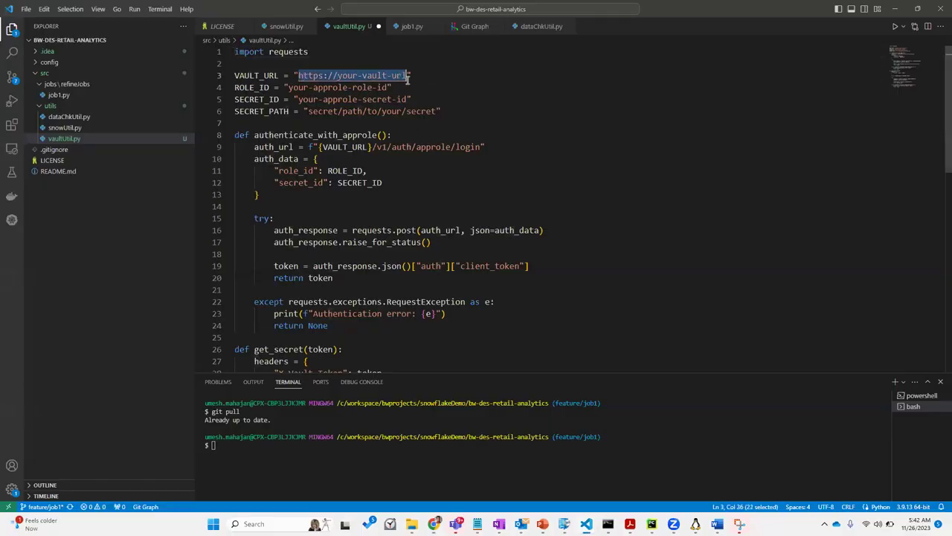
# Paste the Vault URL over VAULT_URL and the role ID from the notes over ROLE_ID
pyautogui.hotkey('ctrl', 'v')
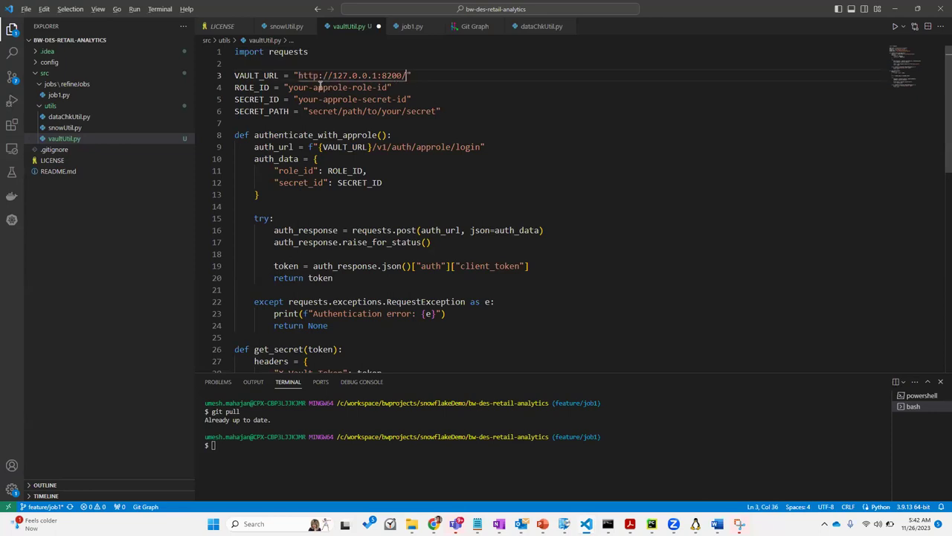
pyautogui.hotkey('alt', 'Tab')
pyautogui.hotkey('alt', 'Tab')
pyautogui.hotkey('alt', 'Tab')
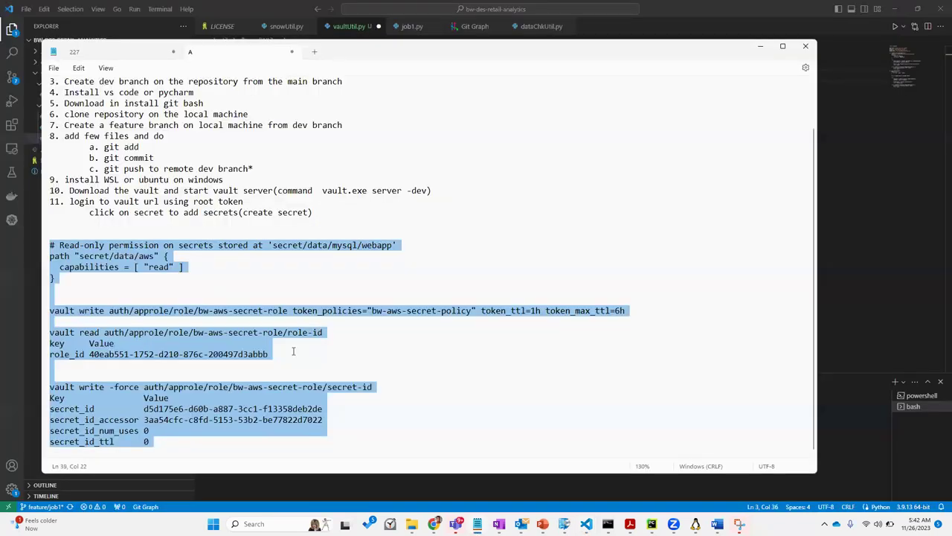
pyautogui.click(271, 360)
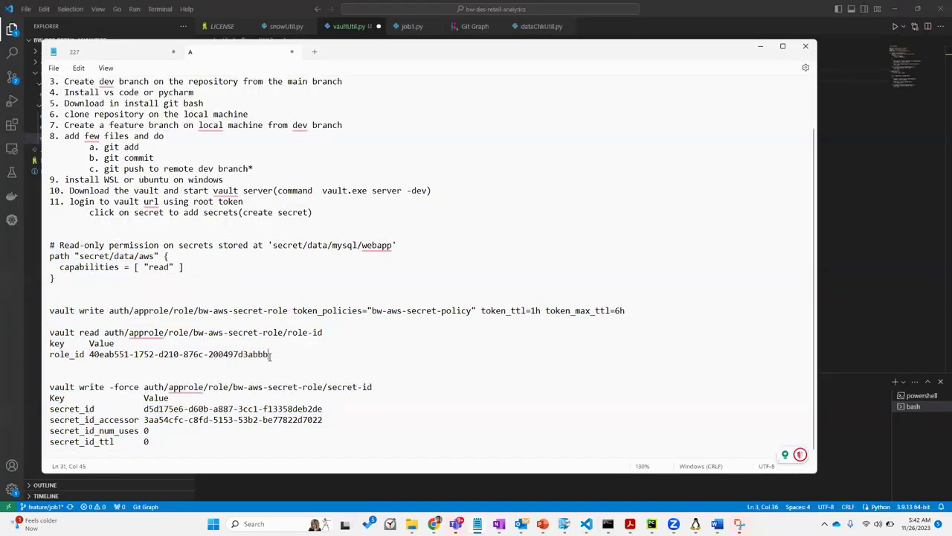
pyautogui.tripleClick(271, 355)
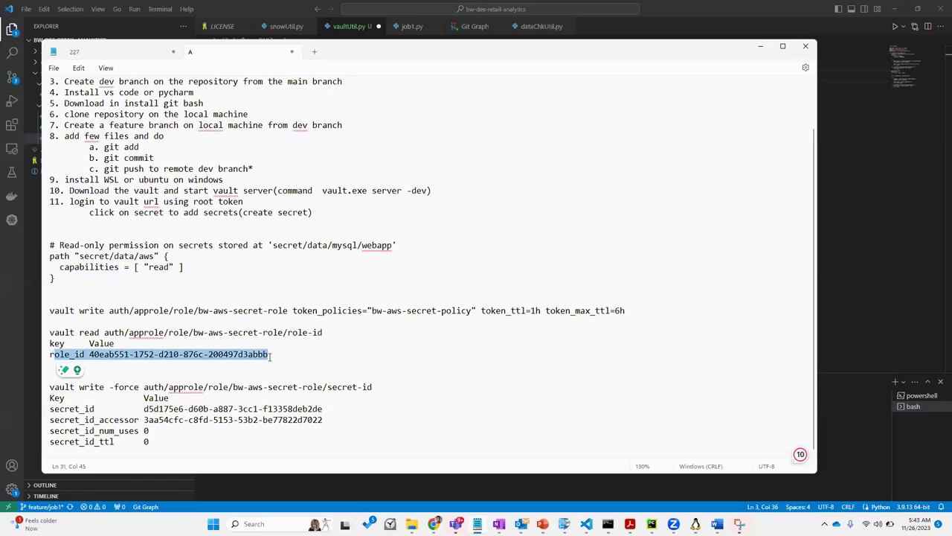
pyautogui.hotkey('ctrl', 'shift', 'Right')
pyautogui.hotkey('ctrl', 'c')
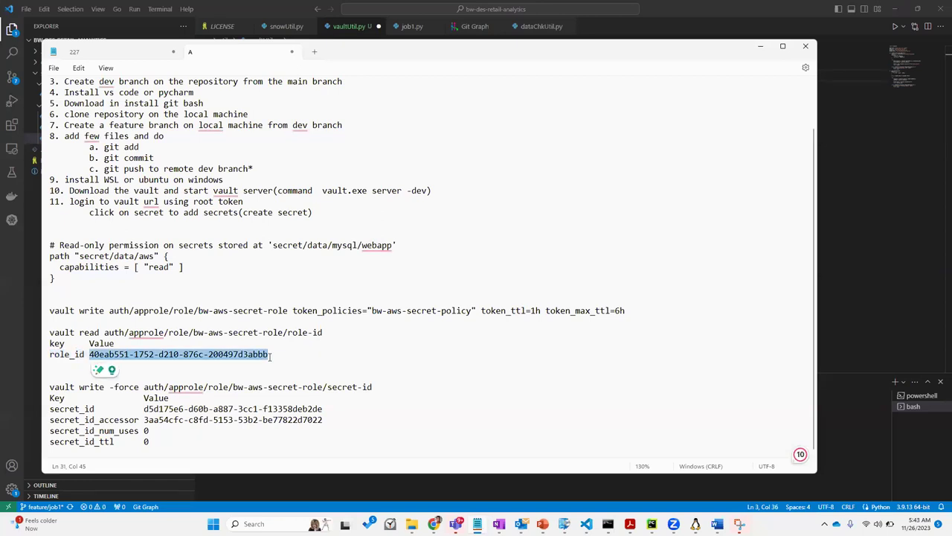
pyautogui.hotkey('alt', 'Tab')
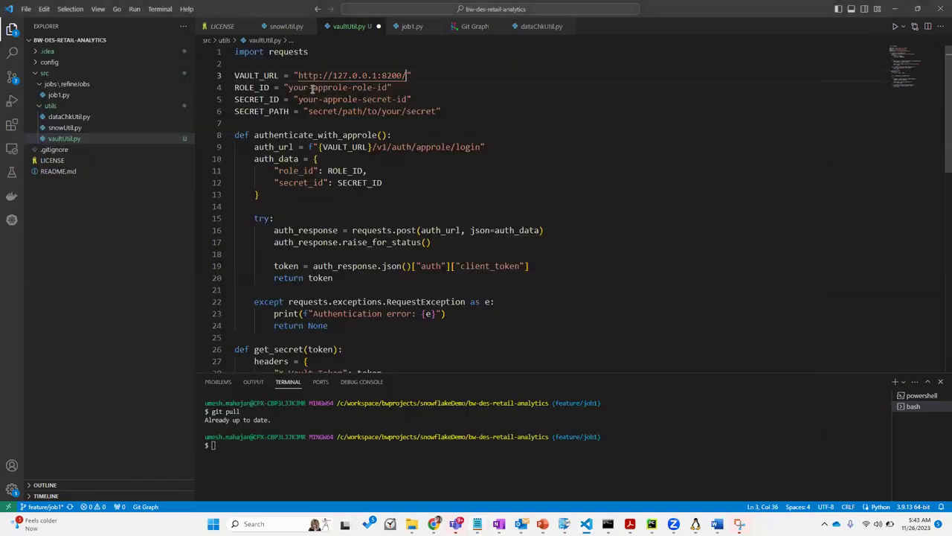
pyautogui.moveTo(292, 87); pyautogui.dragTo(386, 85)
pyautogui.hotkey('ctrl', 'v')
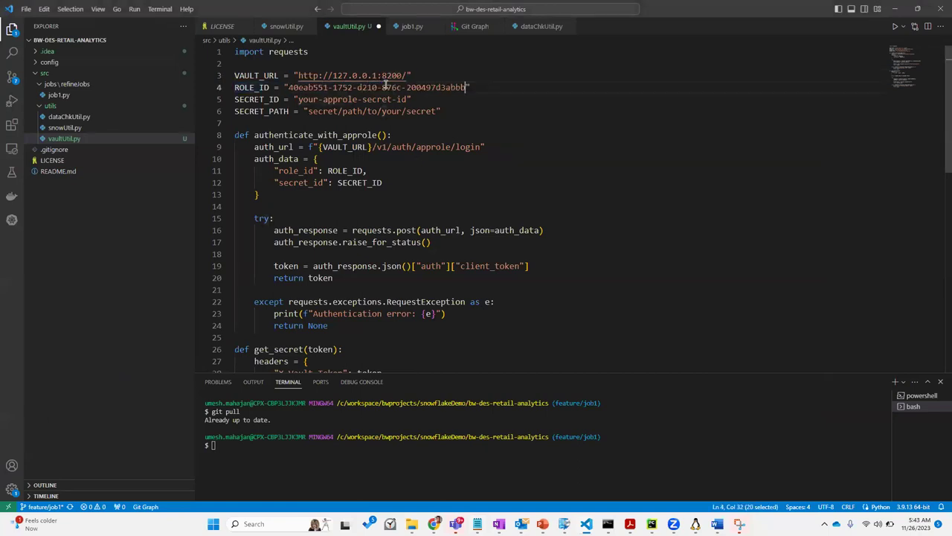
# Copy the secret ID from the notes and paste it over the SECRET_ID placeholder
pyautogui.hotkey('alt', 'Tab')
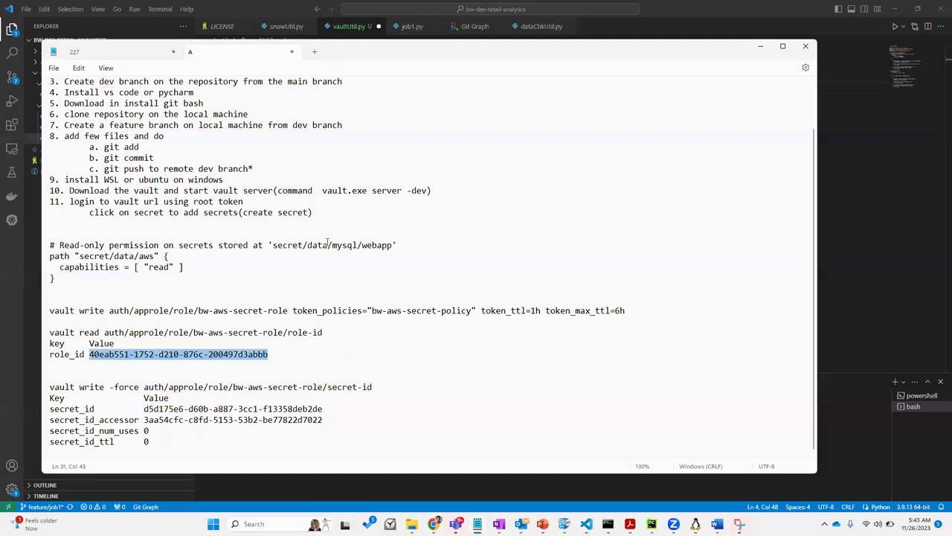
pyautogui.moveTo(145, 408); pyautogui.dragTo(324, 411)
pyautogui.hotkey('ctrl', 'c')
pyautogui.hotkey('alt', 'Tab')
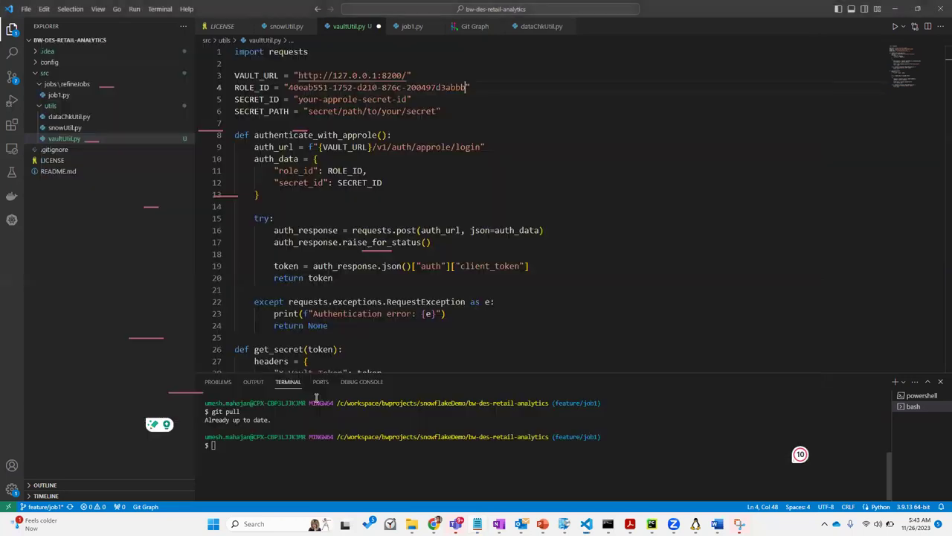
pyautogui.moveTo(297, 99); pyautogui.dragTo(406, 99)
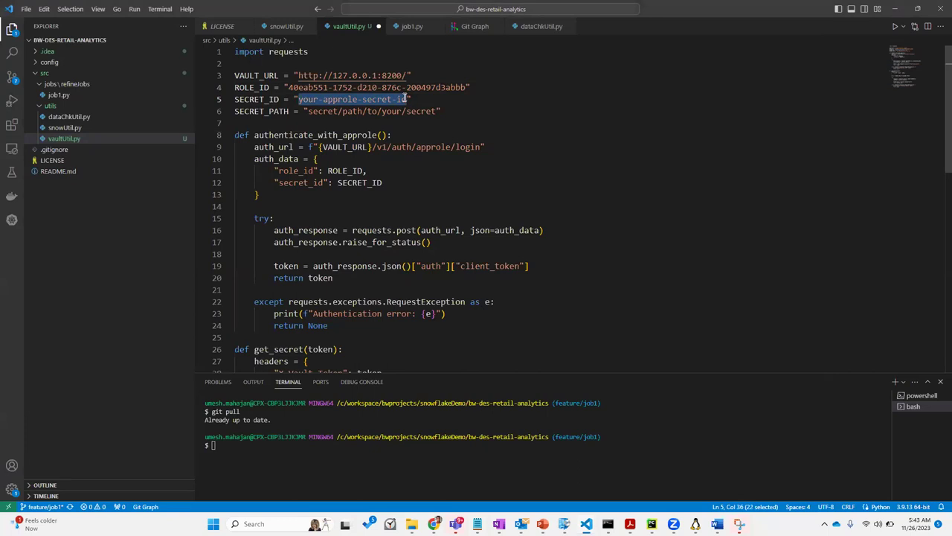
pyautogui.hotkey('ctrl', 'v')
# Copy secret/data/aws from the notes and paste it as SECRET_PATH
pyautogui.hotkey('alt', 'Tab')
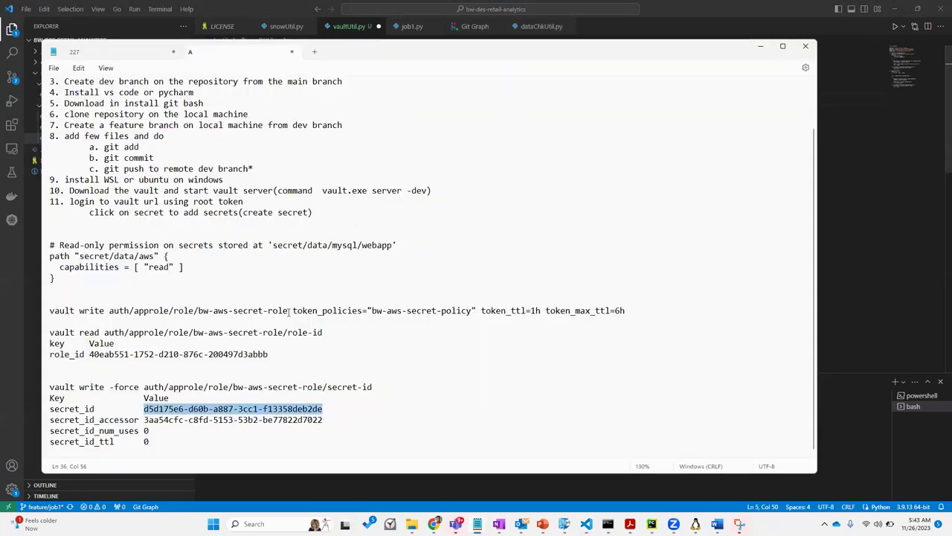
pyautogui.rightClick(194, 386)
pyautogui.click(216, 449)
pyautogui.moveTo(79, 256); pyautogui.dragTo(157, 256)
pyautogui.hotkey('ctrl', 'c')
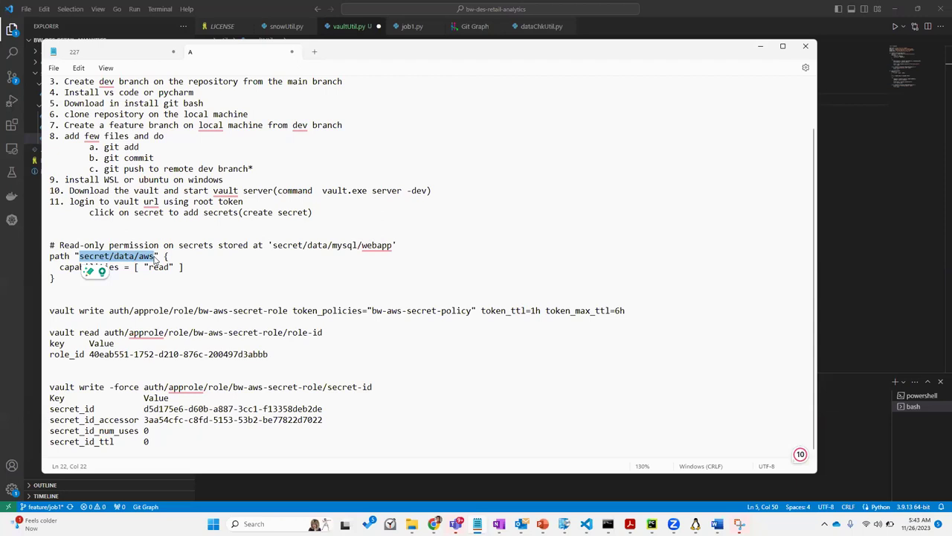
pyautogui.hotkey('alt', 'Tab')
pyautogui.moveTo(309, 111); pyautogui.dragTo(437, 110)
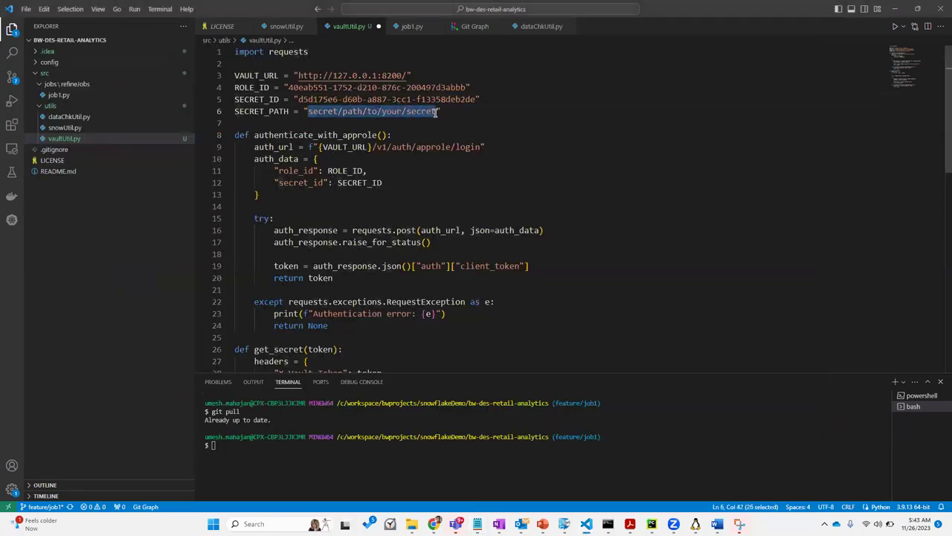
pyautogui.hotkey('ctrl', 'v')
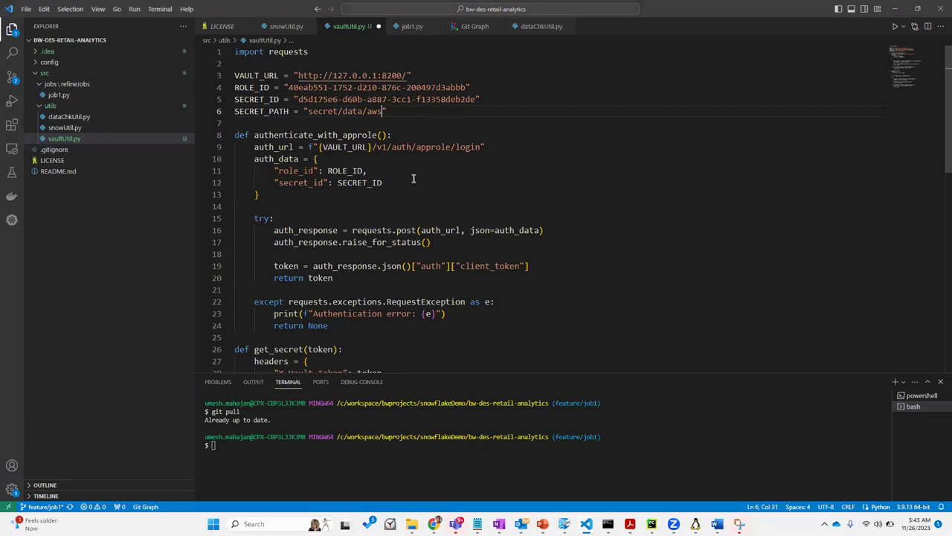
pyautogui.click(355, 279)
# Add a print statement labelled 'token========' that outputs the token after it is assigned
pyautogui.click(539, 261)
pyautogui.press('Return')
pyautogui.write('print("')
pyautogui.press('Left')
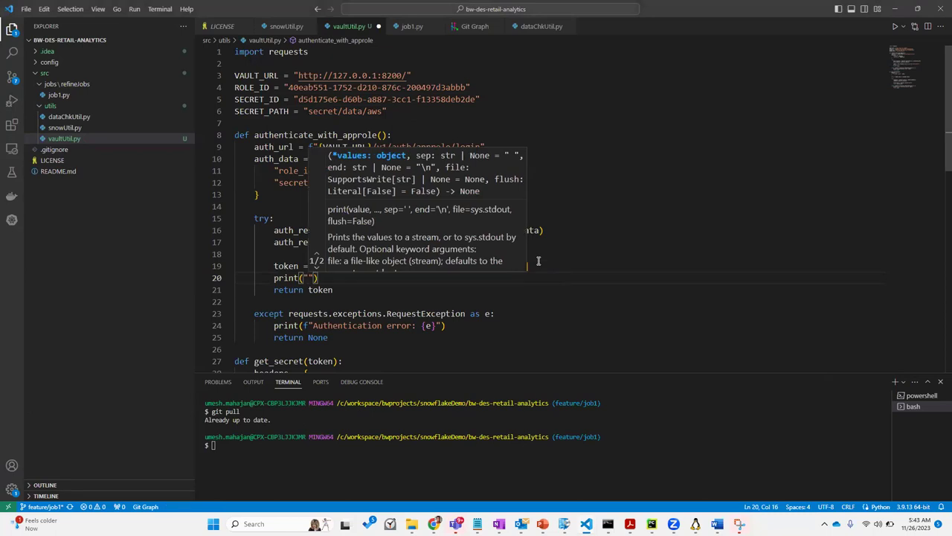
pyautogui.write('to')
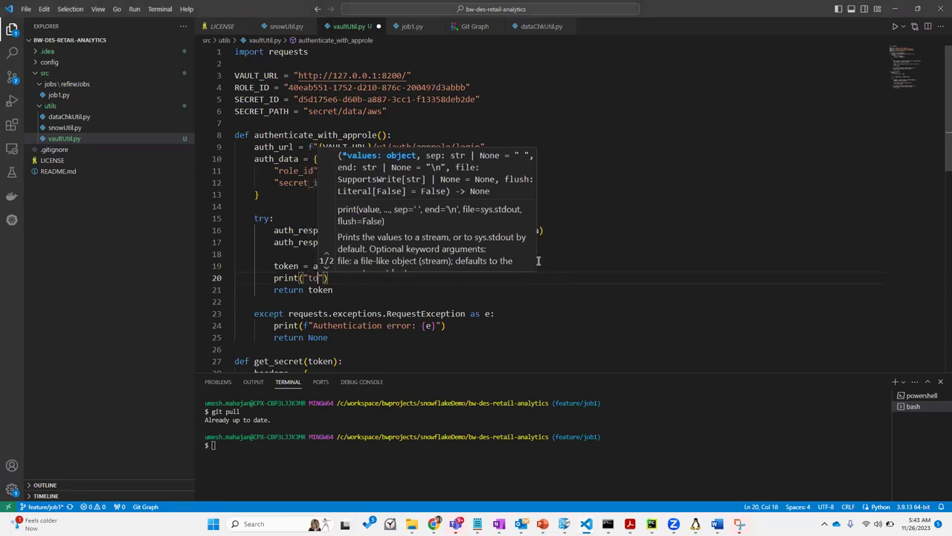
pyautogui.write('ken========')
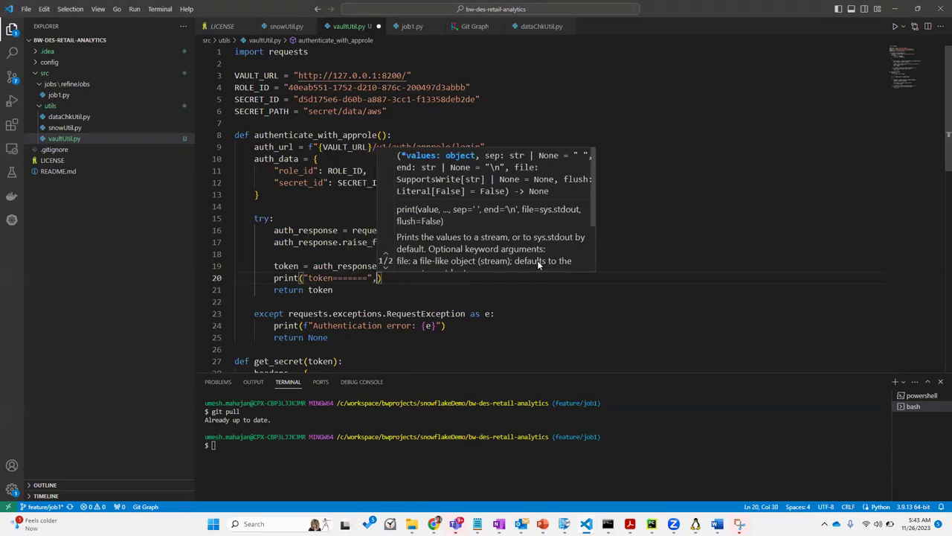
pyautogui.write(',')
pyautogui.doubleClick(298, 267)
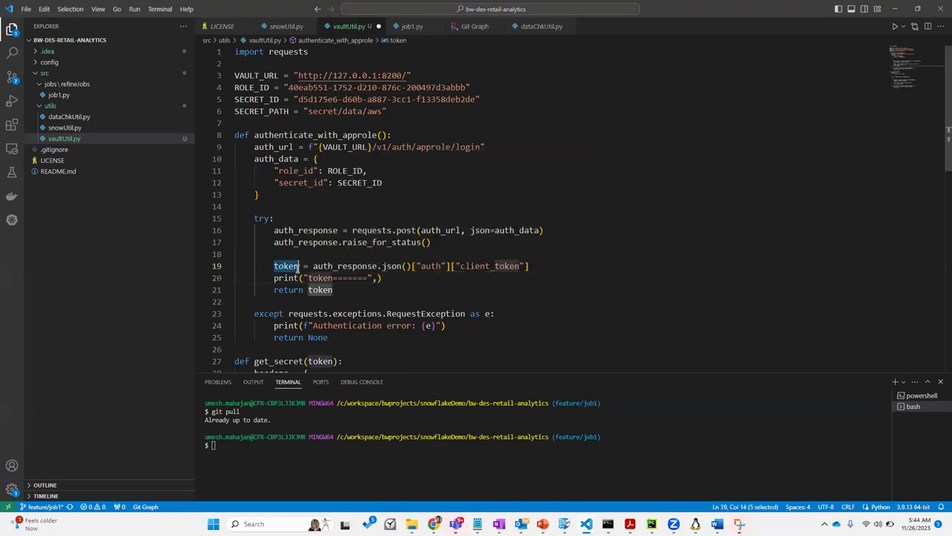
pyautogui.click(373, 278)
pyautogui.write(',token')
# Look over get_secret's error handling and save vaultUtil.py
pyautogui.click(421, 291)
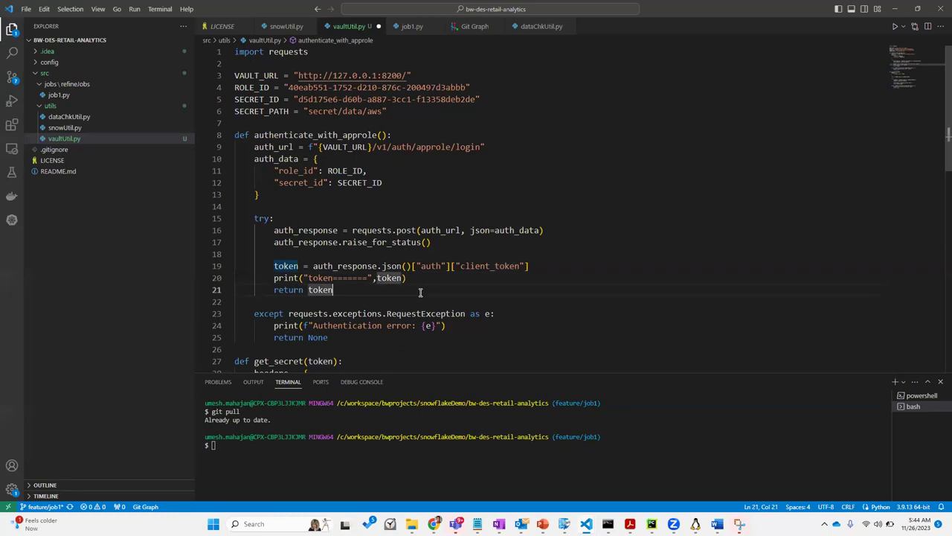
pyautogui.press('Down')
pyautogui.press('Down')
pyautogui.press('Down')
pyautogui.press('Down')
pyautogui.press('Down')
pyautogui.press('Down')
pyautogui.press('Down')
pyautogui.press('Down')
pyautogui.press('Down')
pyautogui.press('Down')
pyautogui.press('Down')
pyautogui.press('Down')
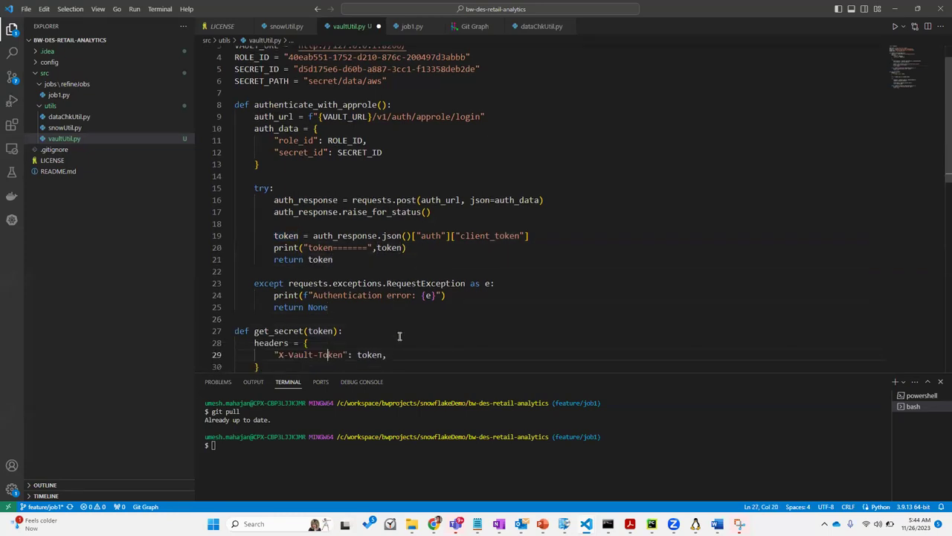
pyautogui.press('Down')
pyautogui.press('Down')
pyautogui.press('Down')
pyautogui.press('Down')
pyautogui.press('Down')
pyautogui.press('Down')
pyautogui.press('Down')
pyautogui.press('Down')
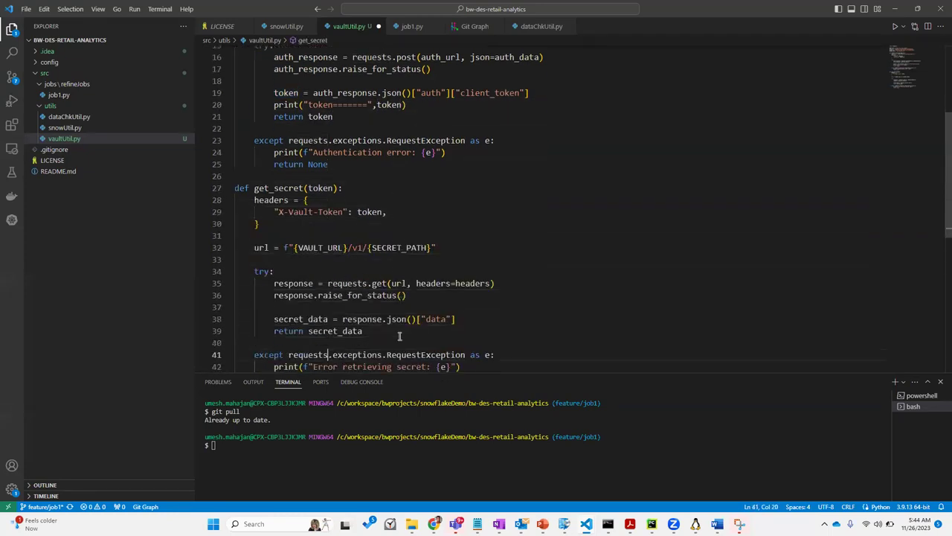
pyautogui.doubleClick(284, 188)
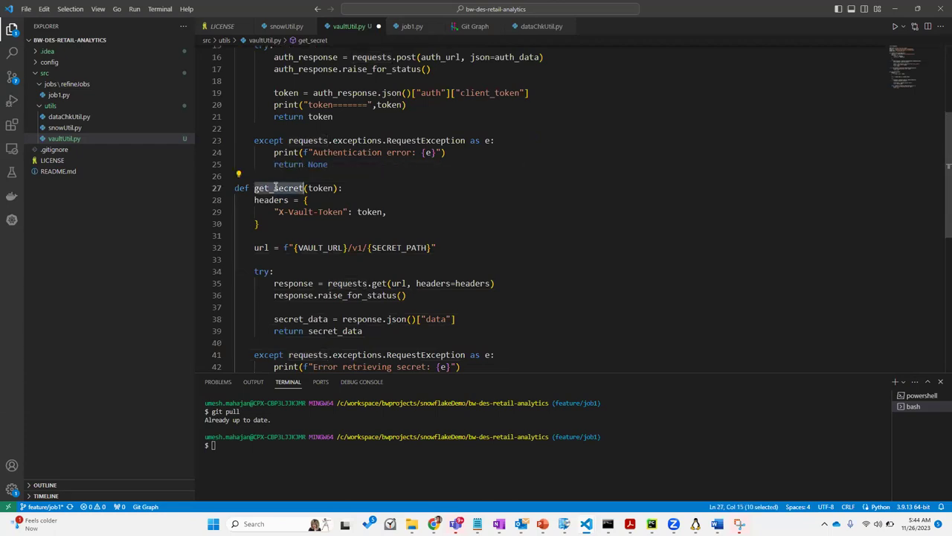
pyautogui.click(352, 232)
pyautogui.hotkey('ctrl', 's')
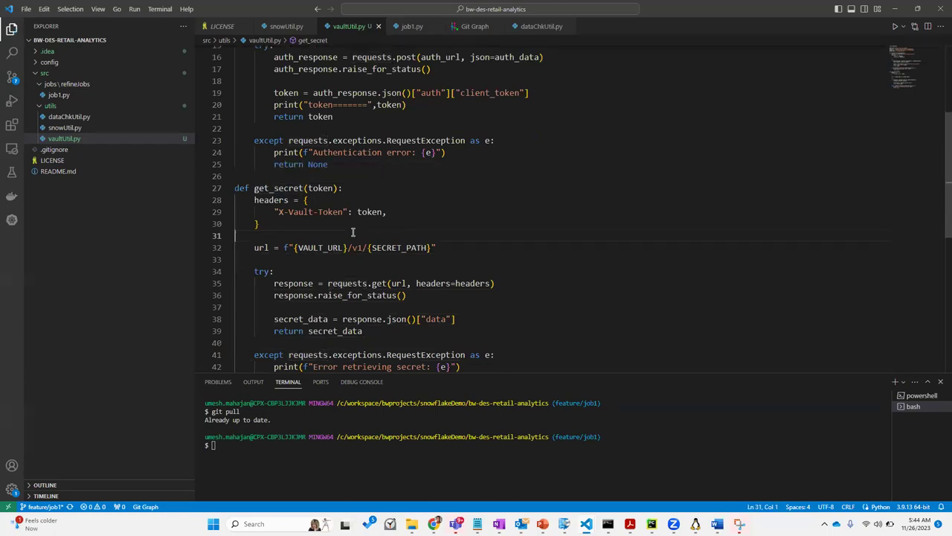
# Review get_secret's SECRET_PATH request URL and secret_data return lines
pyautogui.click(340, 259)
pyautogui.doubleClick(391, 247)
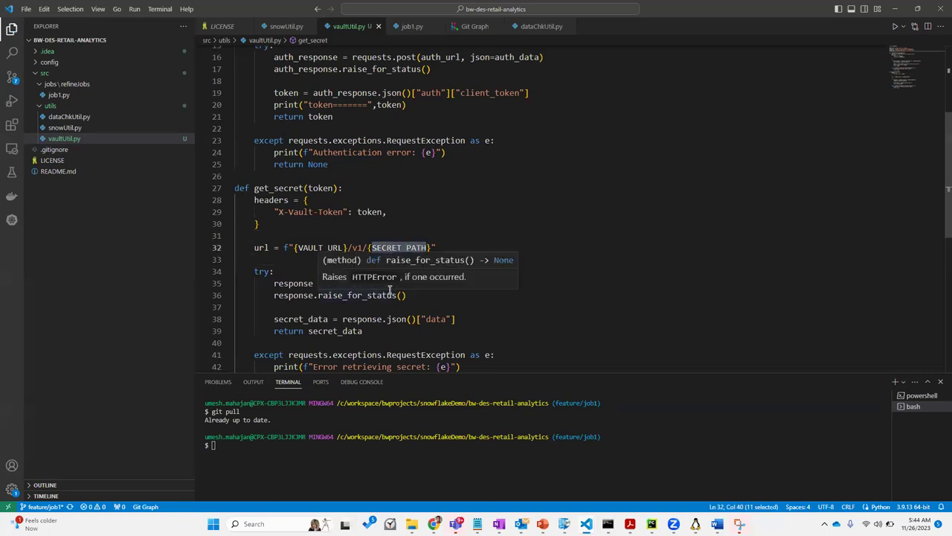
pyautogui.click(364, 317)
pyautogui.press('Down')
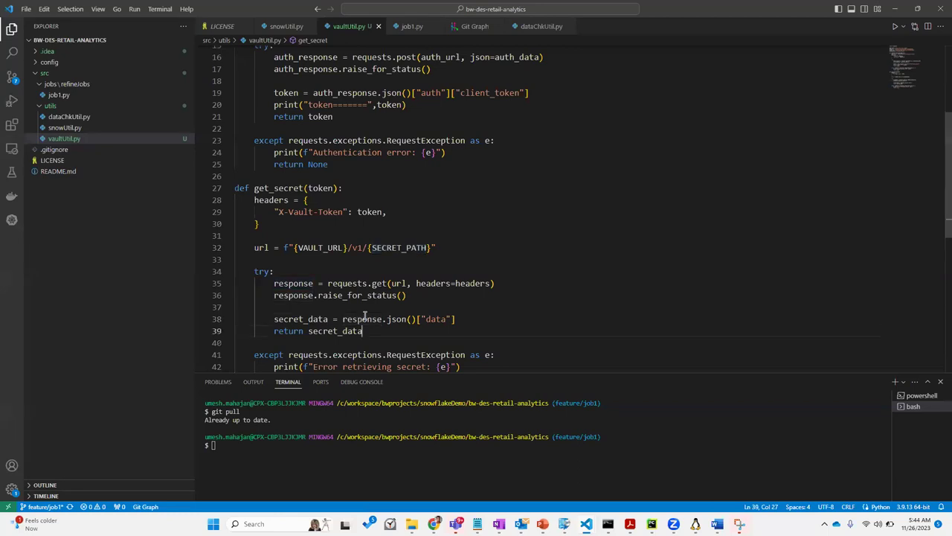
pyautogui.hotkey('ctrl', 'End')
pyautogui.press('Up')
pyautogui.press('Up')
pyautogui.press('Up')
pyautogui.press('Up')
pyautogui.press('Up')
pyautogui.press('Up')
pyautogui.press('Up')
pyautogui.press('Up')
pyautogui.press('Up')
pyautogui.press('Up')
pyautogui.press('Up')
pyautogui.press('Up')
pyautogui.press('Up')
pyautogui.press('Up')
pyautogui.press('Up')
pyautogui.press('Up')
pyautogui.press('Up')
pyautogui.press('Up')
pyautogui.press('Up')
pyautogui.press('Up')
pyautogui.press('Up')
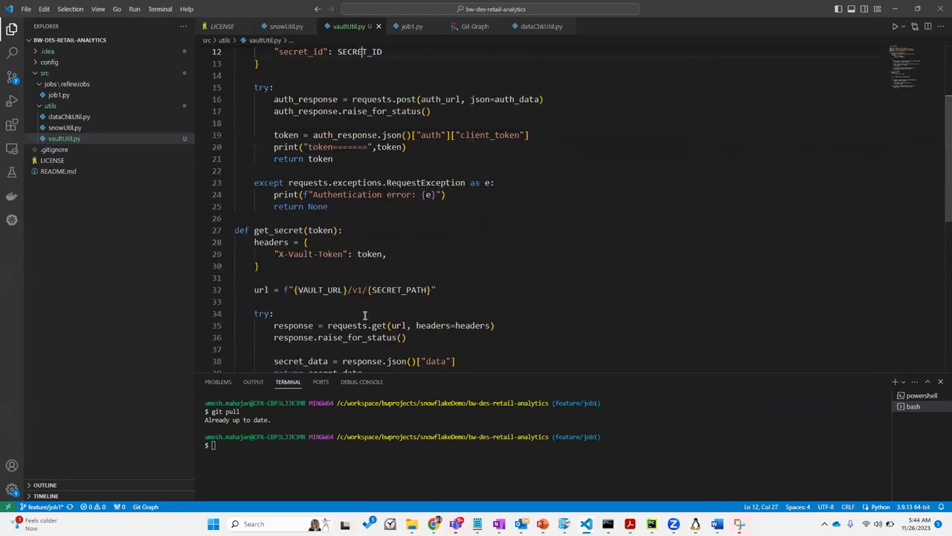
pyautogui.press('Up')
pyautogui.press('Up')
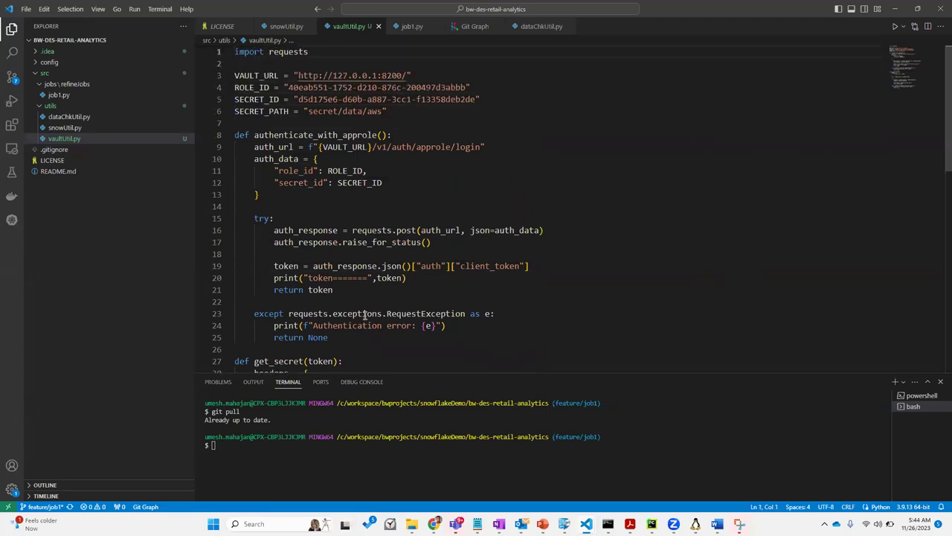
# Recheck the authenticate_with_approle function, then add a blank line at the end of the file
pyautogui.press('Down')
pyautogui.press('Down')
pyautogui.press('Down')
pyautogui.press('Down')
pyautogui.press('Down')
pyautogui.press('Down')
pyautogui.press('Down')
pyautogui.press('Down')
pyautogui.press('Down')
pyautogui.press('Down')
pyautogui.press('Down')
pyautogui.press('Down')
pyautogui.press('Down')
pyautogui.press('Down')
pyautogui.press('Down')
pyautogui.press('Down')
pyautogui.press('Down')
pyautogui.press('Down')
pyautogui.press('Down')
pyautogui.press('Down')
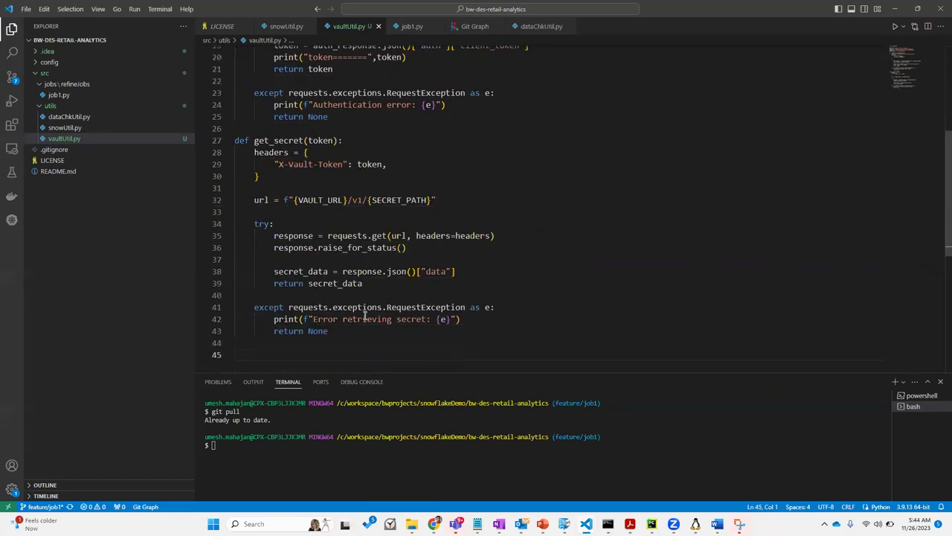
pyautogui.press('Up')
pyautogui.press('Up')
pyautogui.press('Up')
pyautogui.press('Up')
pyautogui.press('Up')
pyautogui.press('Up')
pyautogui.press('Up')
pyautogui.press('Up')
pyautogui.press('Up')
pyautogui.press('Up')
pyautogui.press('Up')
pyautogui.press('Up')
pyautogui.press('Up')
pyautogui.press('Up')
pyautogui.press('Up')
pyautogui.press('Up')
pyautogui.press('Up')
pyautogui.press('Up')
pyautogui.press('Up')
pyautogui.press('Up')
pyautogui.press('Up')
pyautogui.press('Up')
pyautogui.press('Up')
pyautogui.press('Up')
pyautogui.press('Up')
pyautogui.press('Up')
pyautogui.press('Up')
pyautogui.press('Up')
pyautogui.press('Up')
pyautogui.press('Up')
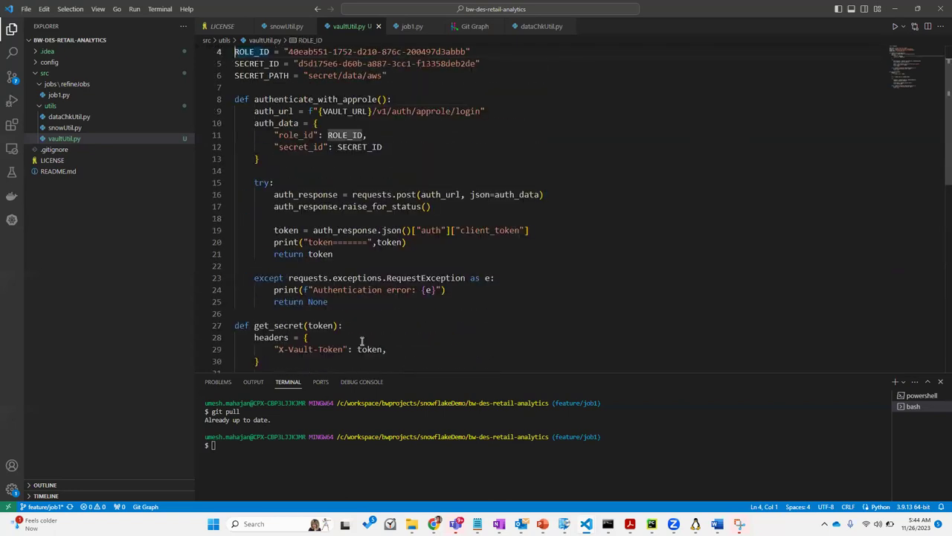
pyautogui.doubleClick(310, 99)
pyautogui.hotkey('ctrl', 'c')
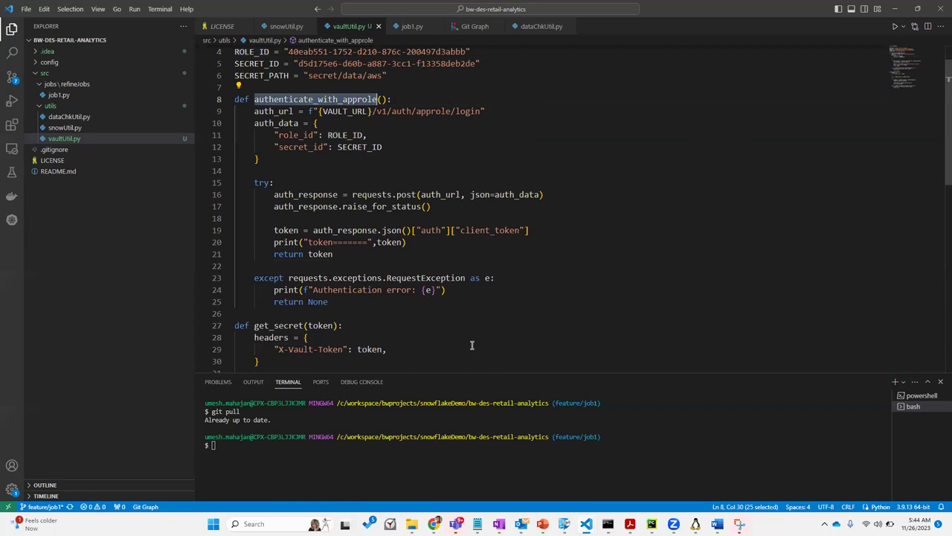
pyautogui.click(472, 345)
pyautogui.press('Down')
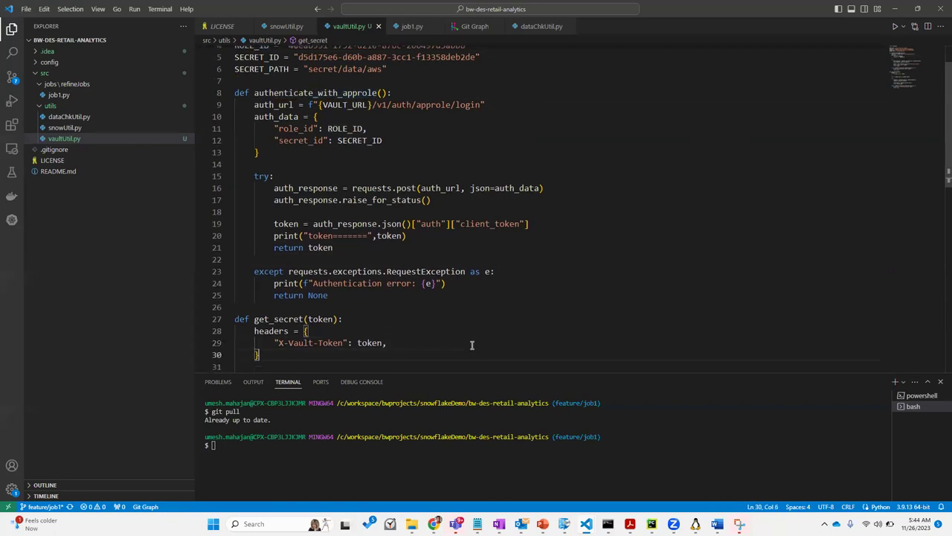
pyautogui.hotkey('ctrl', 'End')
pyautogui.press('Return')
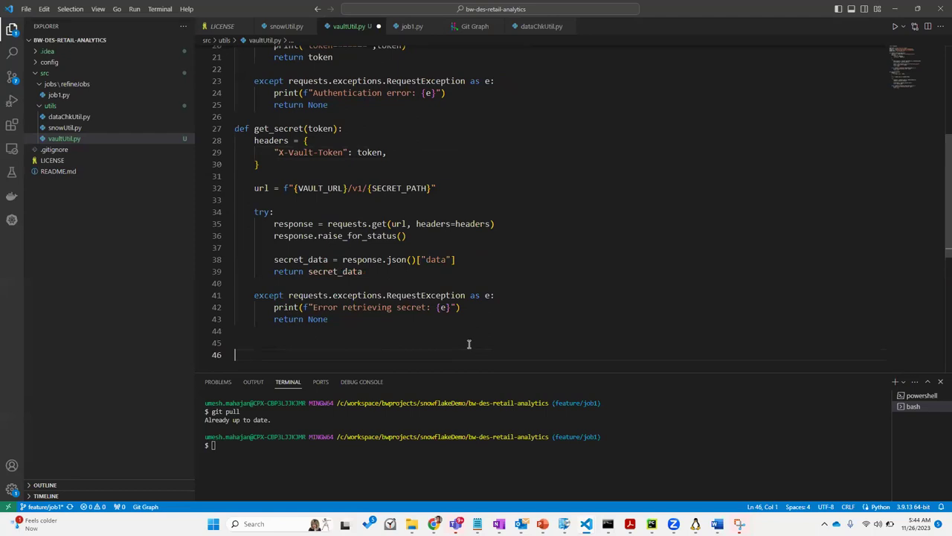
# Paste authenticate_with_approle onto line 46 and get_secret(token) onto line 47 of vaultUtil.py
pyautogui.hotkey('ctrl', 'v')
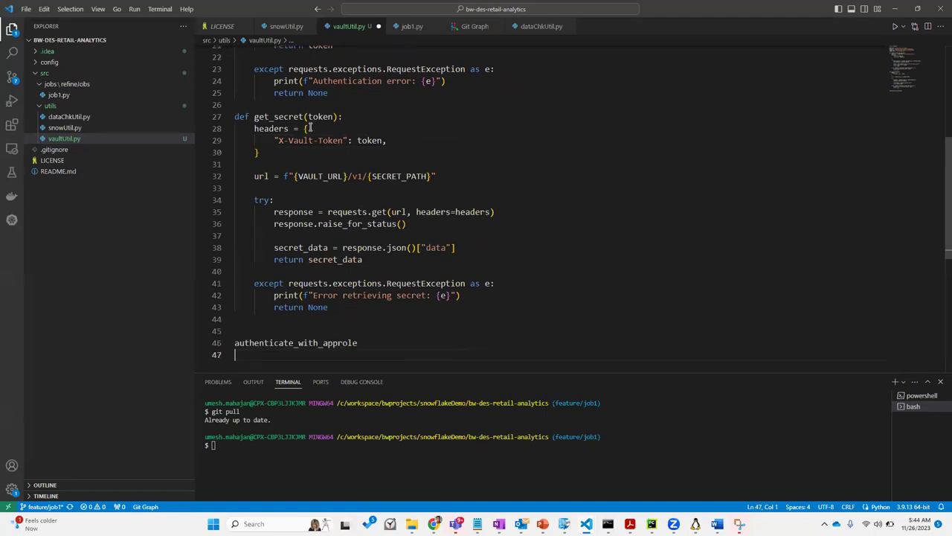
pyautogui.click(292, 119)
pyautogui.hotkey('ctrl', 'd')
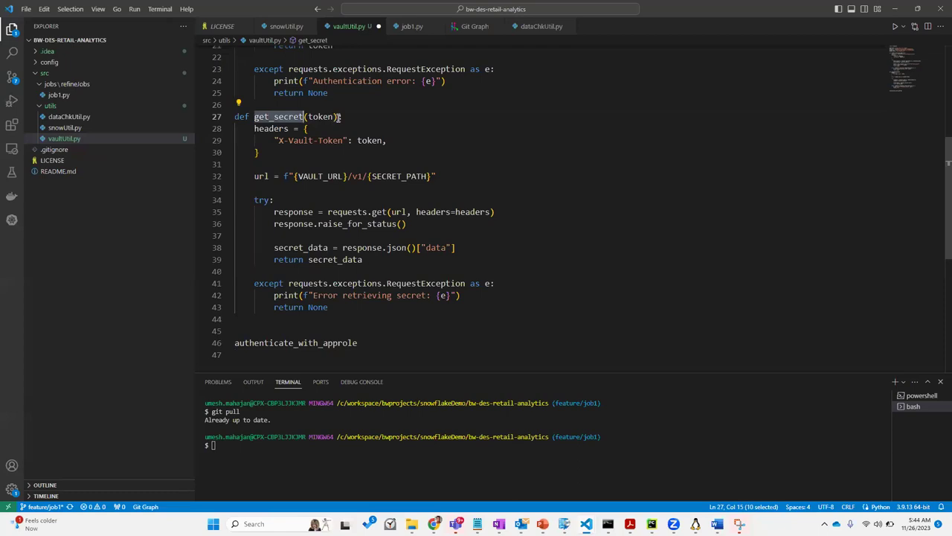
pyautogui.click(340, 117)
pyautogui.keyDown('shift'); pyautogui.click(256, 117); pyautogui.keyUp('shift')
pyautogui.hotkey('ctrl', 'c')
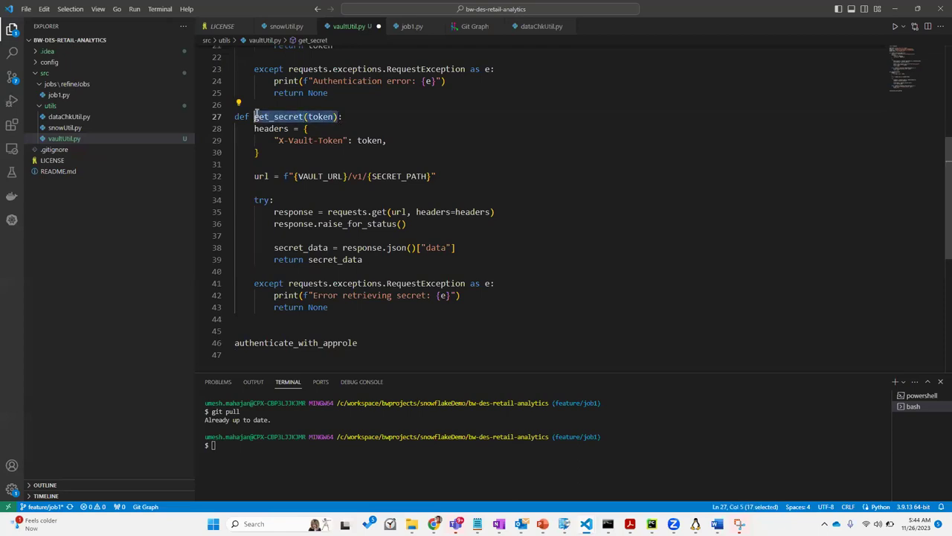
pyautogui.click(243, 360)
pyautogui.hotkey('ctrl', 'v')
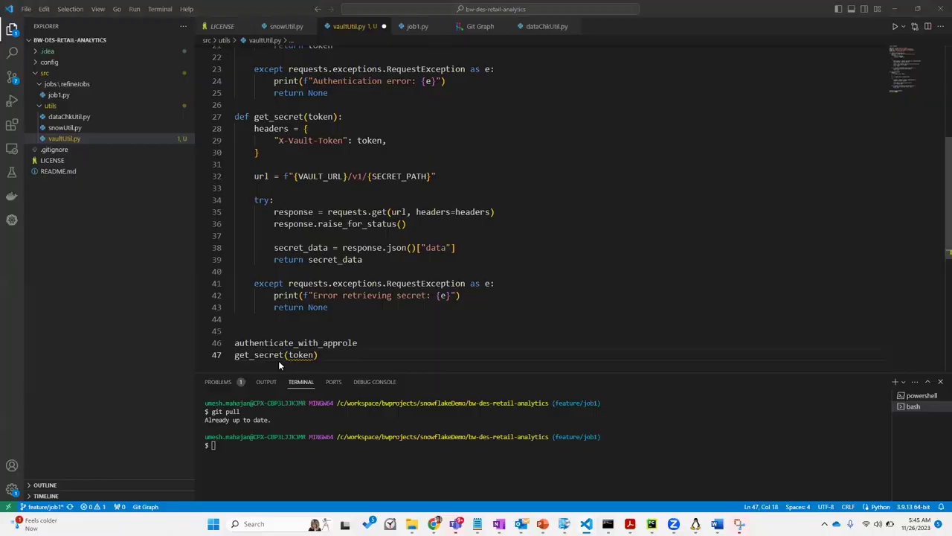
pyautogui.press('super+Tab')
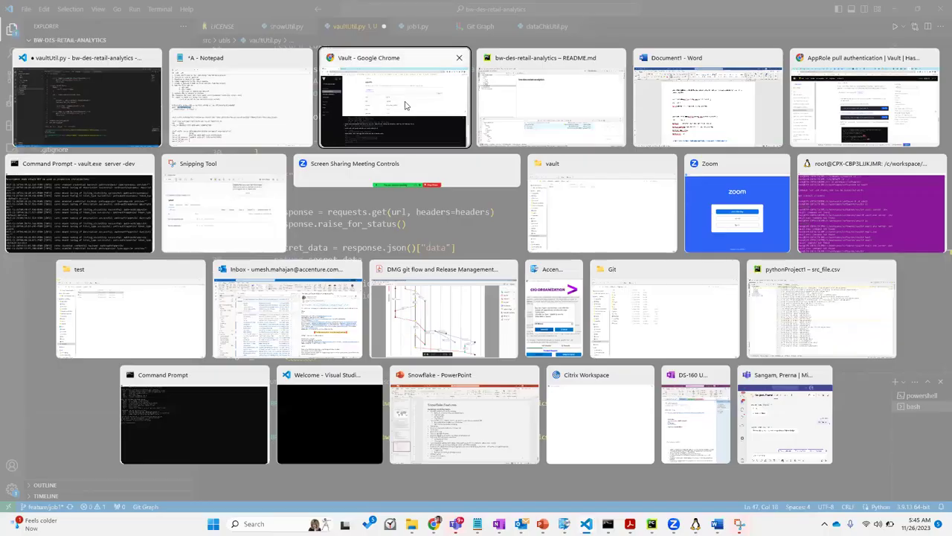
# Read the ChatGPT answer's __main__ block in Chrome, then come back to vaultUtil.py
pyautogui.click(406, 106)
pyautogui.press('super+Tab')
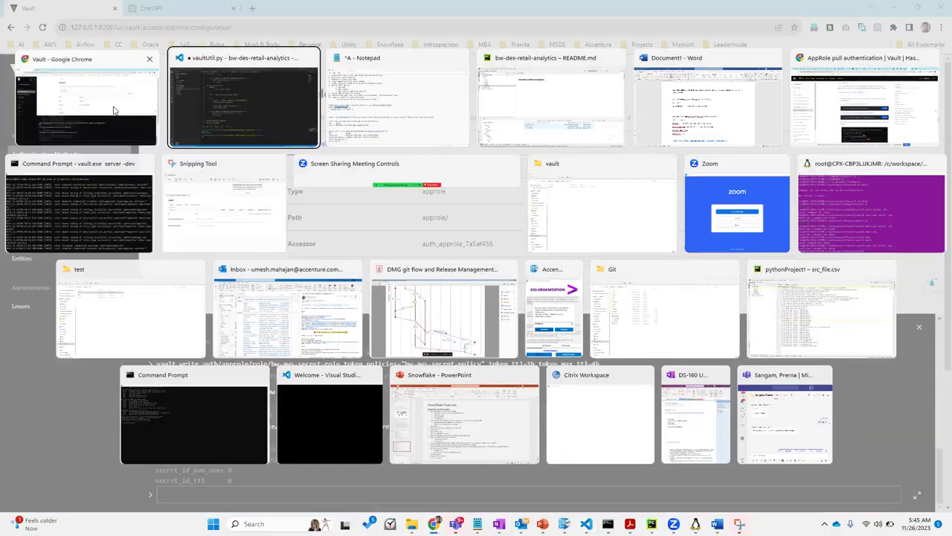
pyautogui.click(113, 110)
pyautogui.click(171, 8)
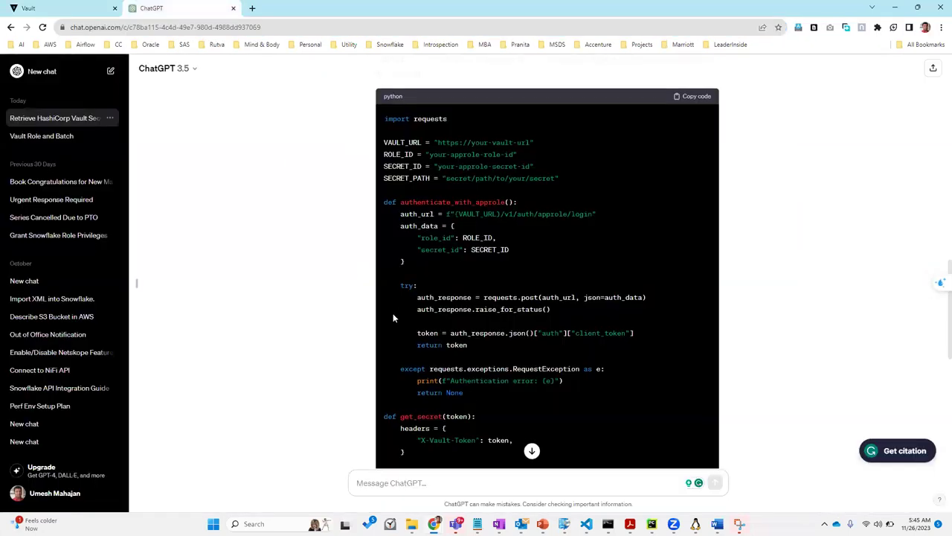
pyautogui.scroll(-5, 393, 318)
pyautogui.scroll(-3, 394, 317)
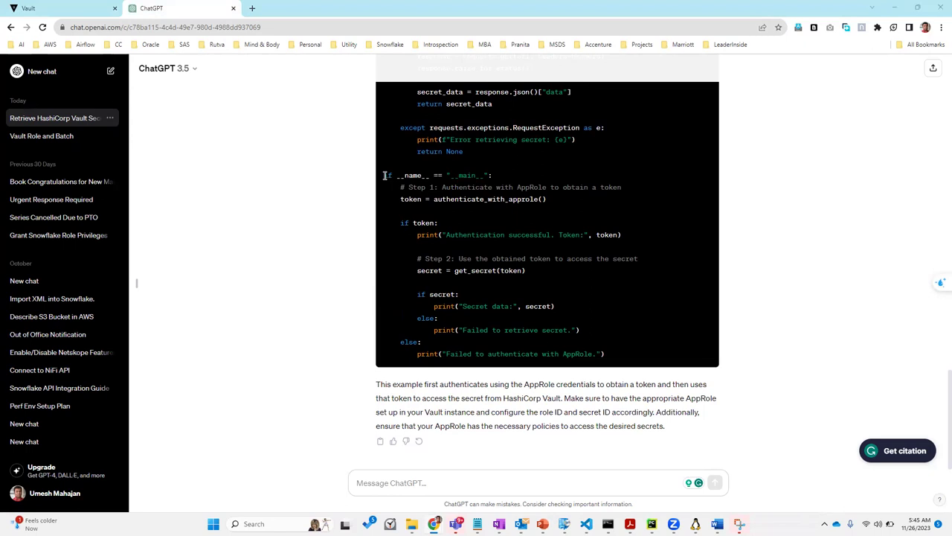
pyautogui.hotkey('alt', 'Tab')
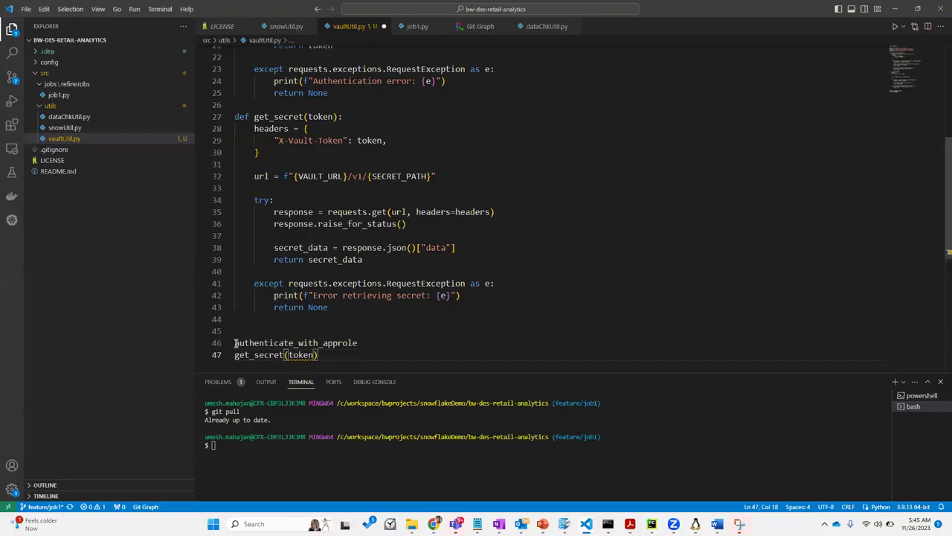
# Make line 46 read token = authenticate_with_approle() and check what get_secret returns
pyautogui.click(235, 343)
pyautogui.write('t')
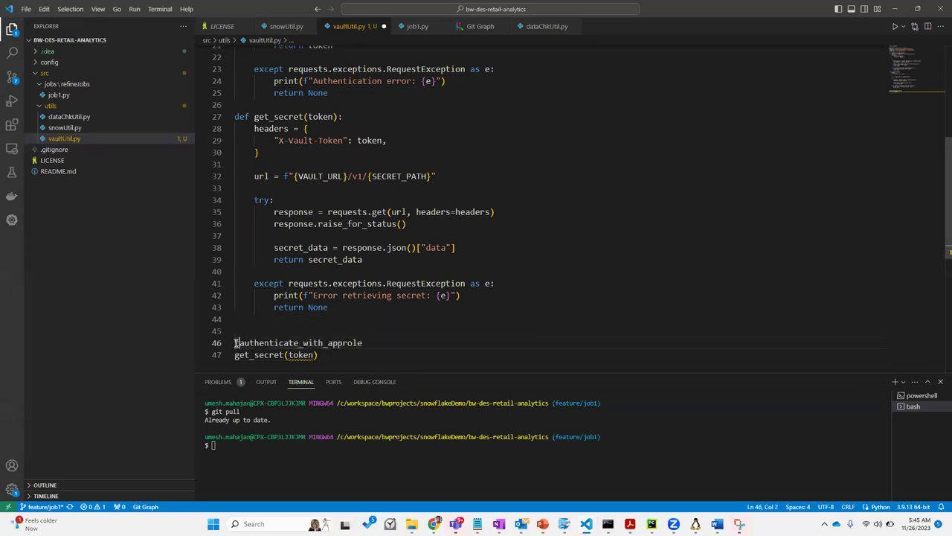
pyautogui.write('oken =')
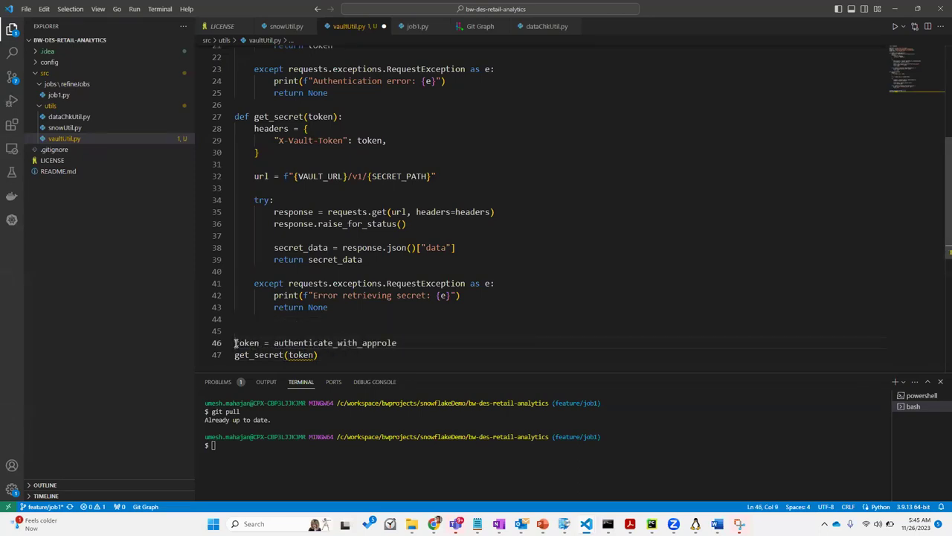
pyautogui.click(419, 342)
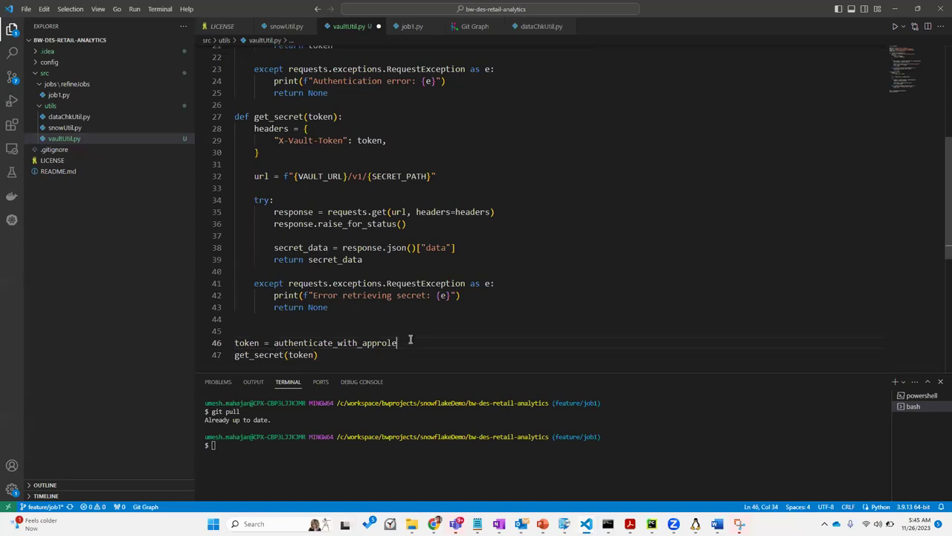
pyautogui.write('()')
pyautogui.doubleClick(322, 342)
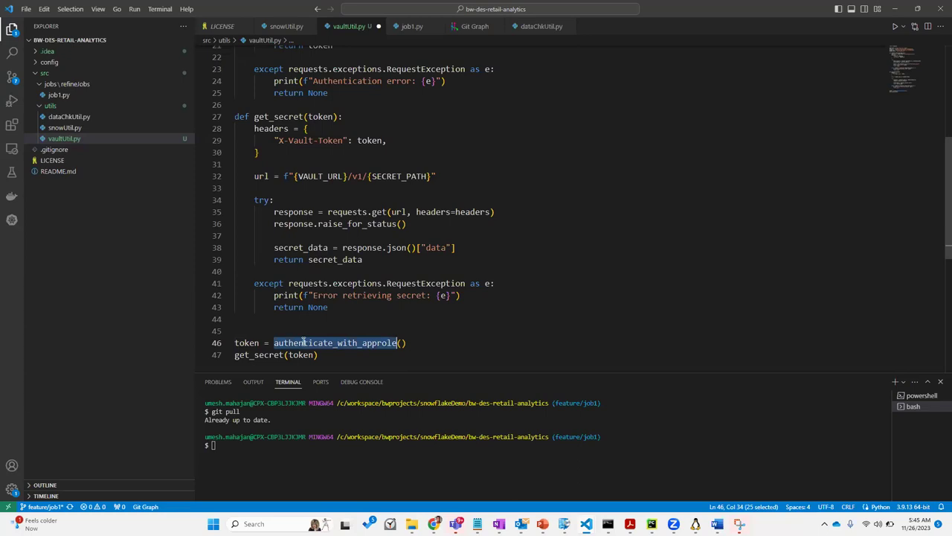
pyautogui.click(240, 344)
pyautogui.doubleClick(248, 355)
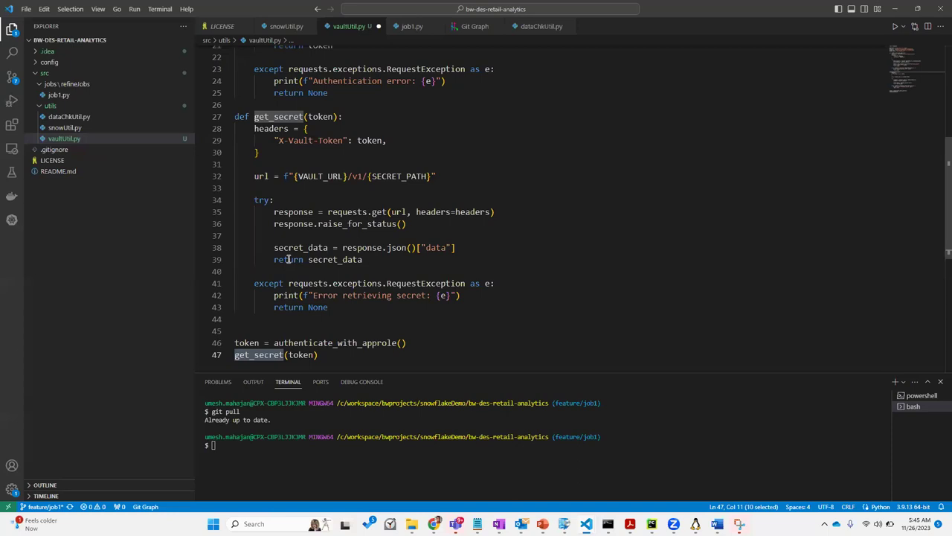
pyautogui.doubleClick(337, 259)
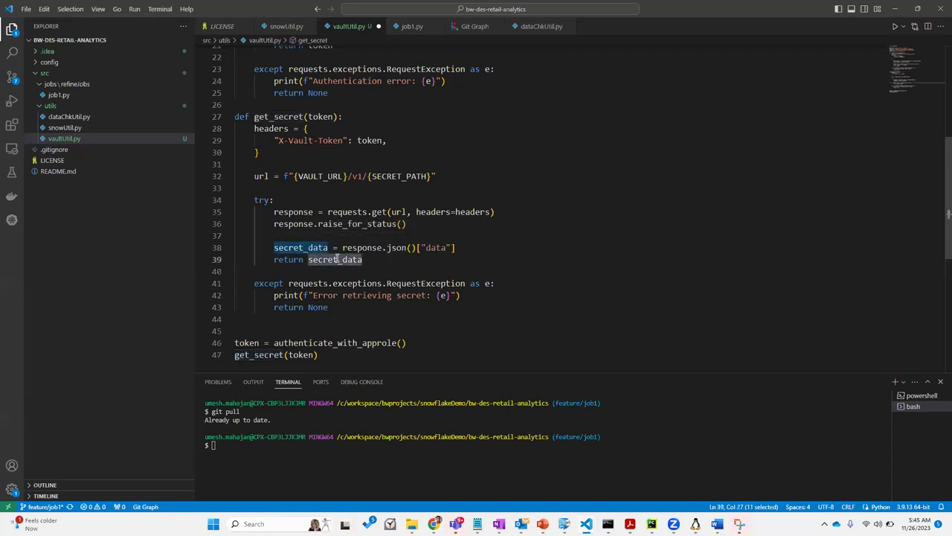
# Make line 47 secret_data = get_secret(token), add print(secret_data) below it, and save
pyautogui.click(237, 356)
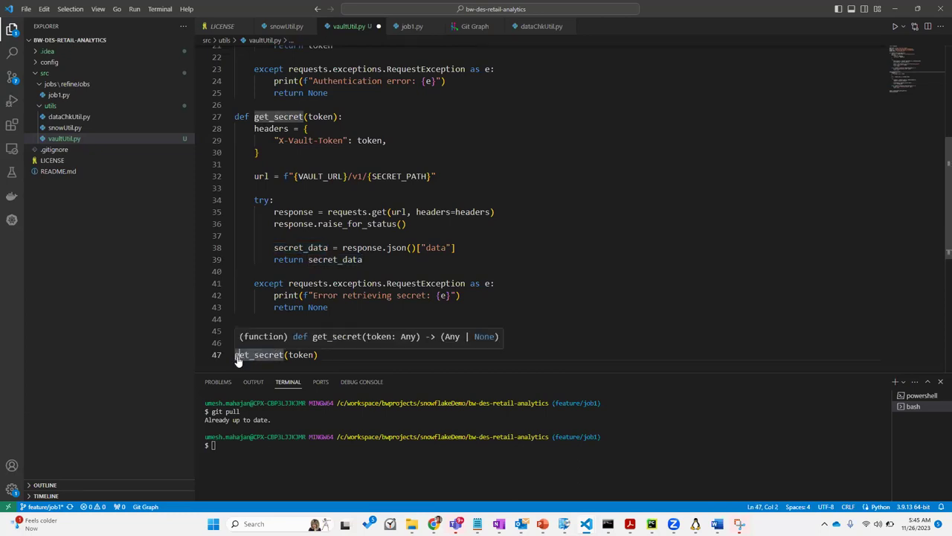
pyautogui.click(236, 355)
pyautogui.write('secret_data ')
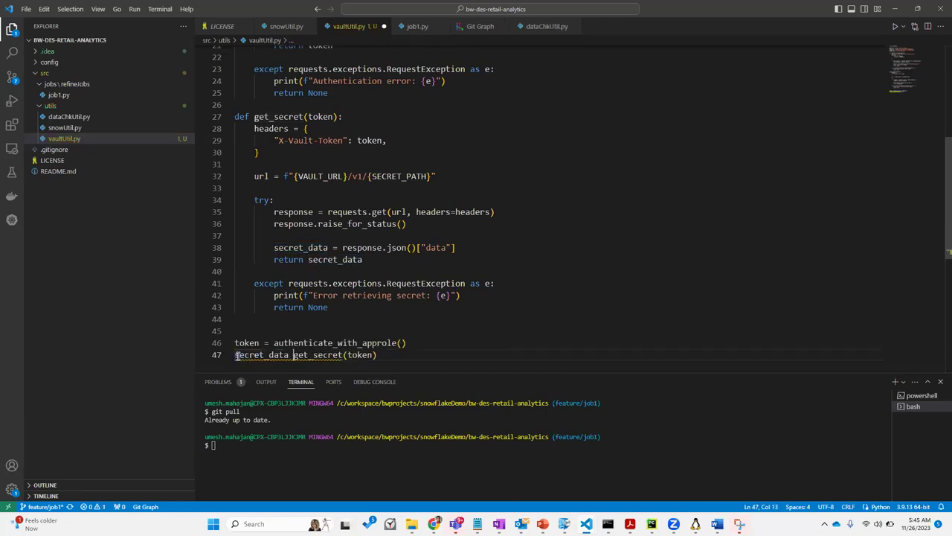
pyautogui.write('=')
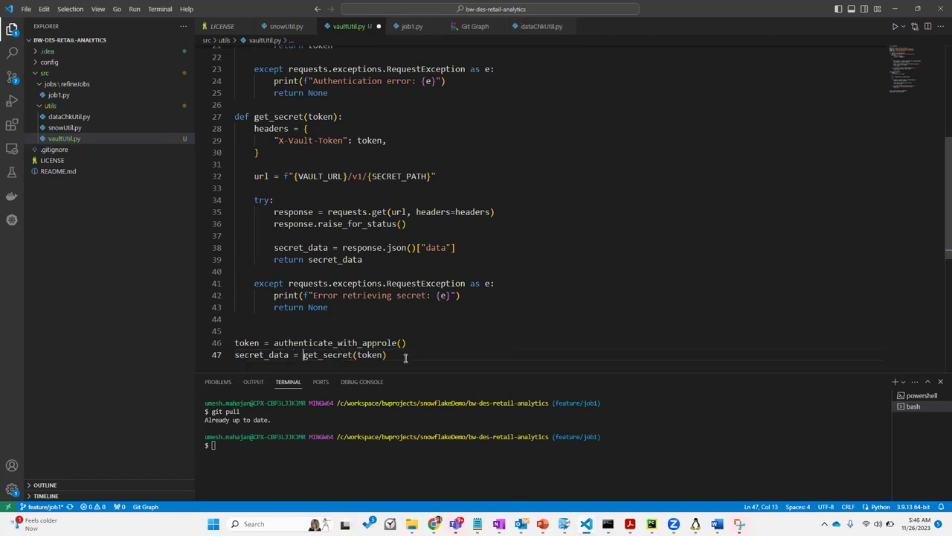
pyautogui.click(405, 357)
pyautogui.press('Return')
pyautogui.press('Return')
pyautogui.write('p')
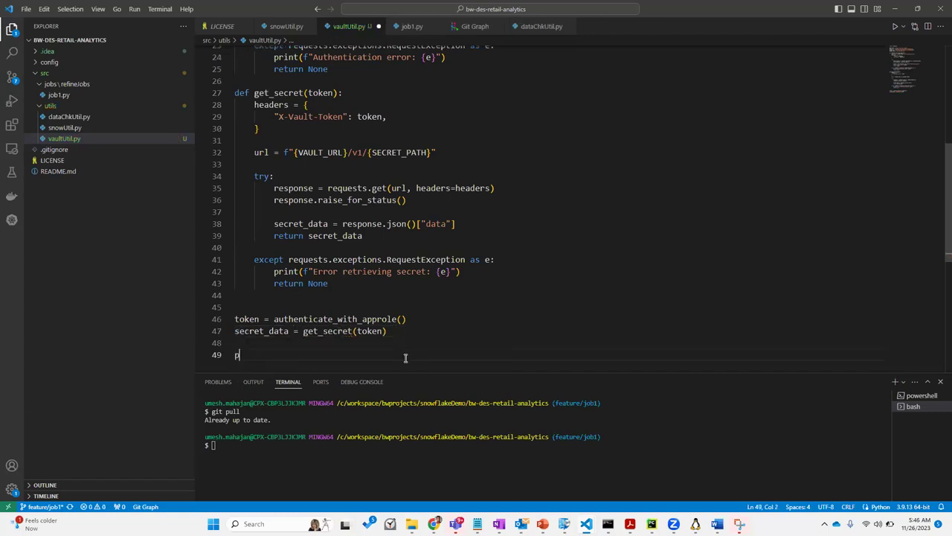
pyautogui.write('rint(')
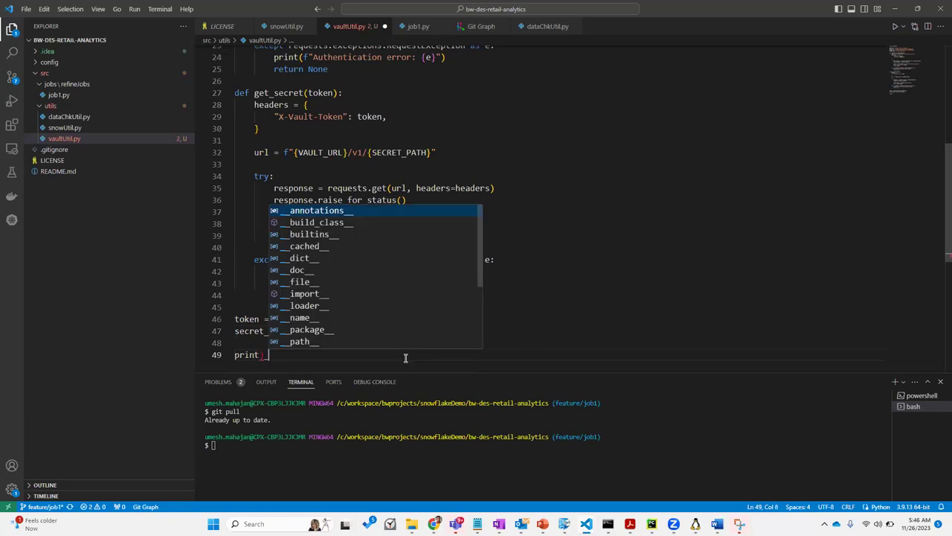
pyautogui.press('BackSpace')
pyautogui.write('(')
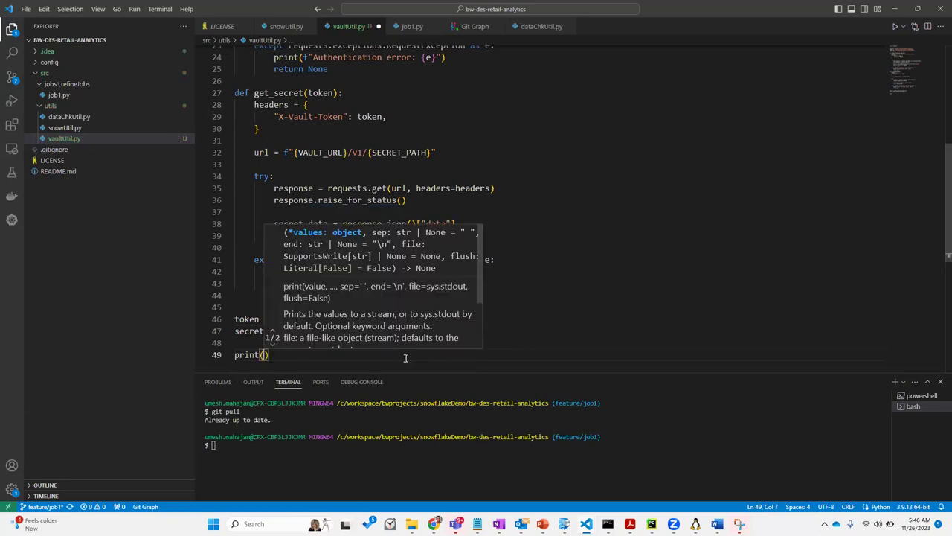
pyautogui.write('secret_data')
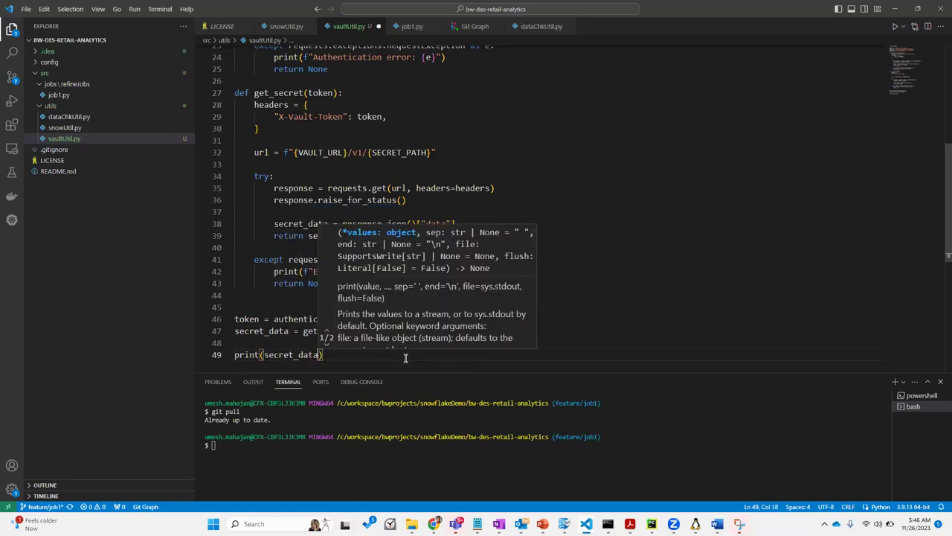
pyautogui.hotkey('ctrl', 's')
pyautogui.click(619, 202)
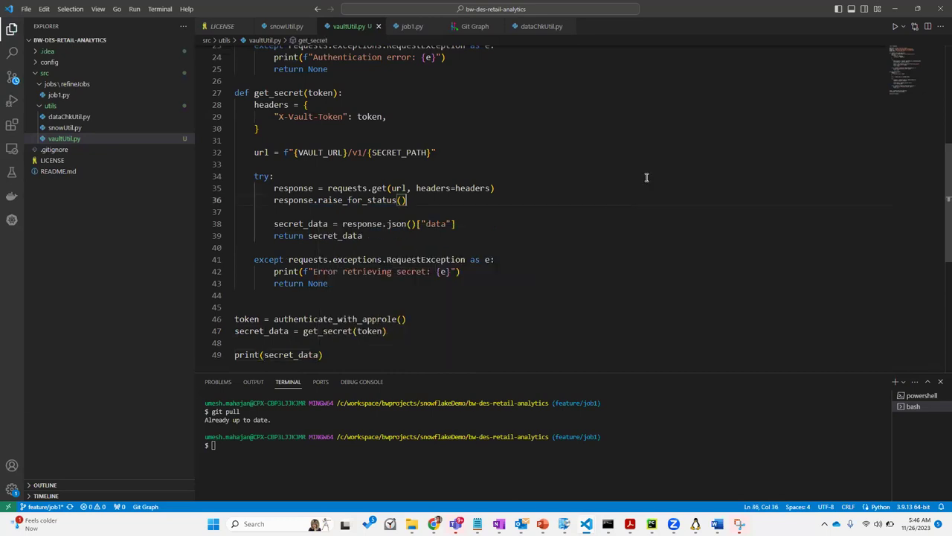
# Run vaultUtil.py and read the 404 Not Found errors for the approle login and secret URLs
pyautogui.click(896, 30)
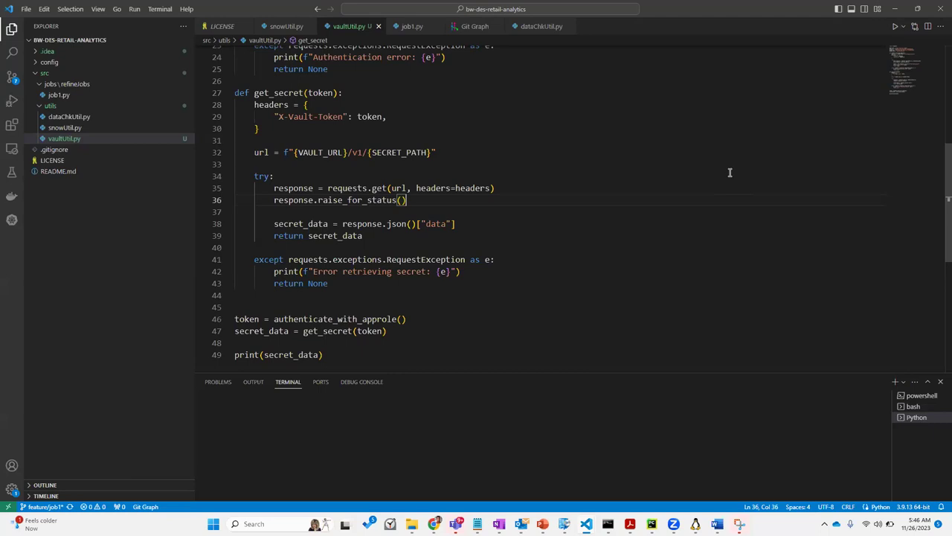
pyautogui.click(903, 27)
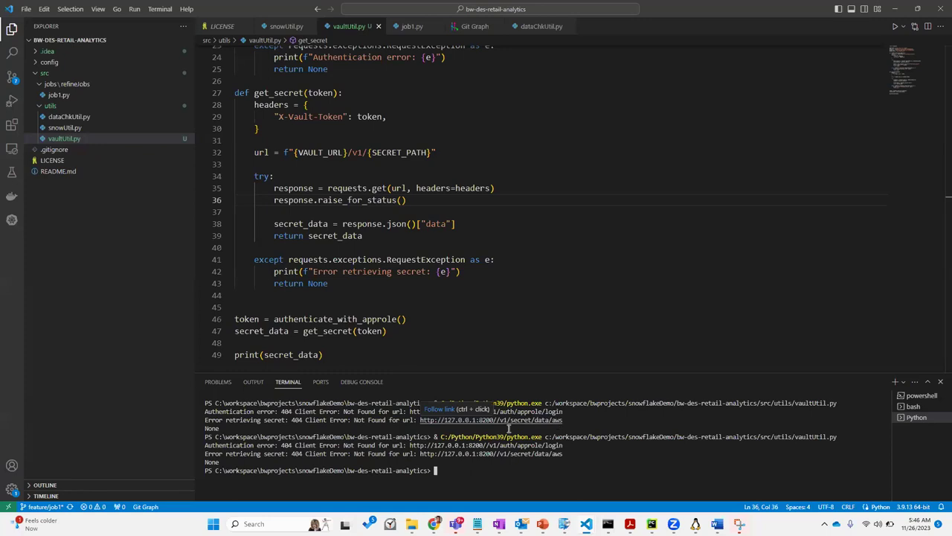
pyautogui.click(557, 286)
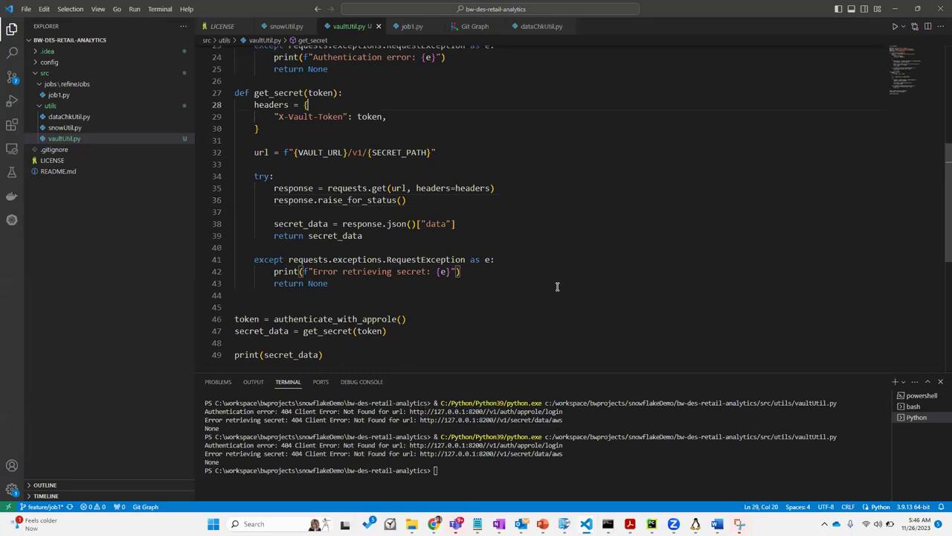
# Delete the trailing slash from VAULT_URL, save, and rerun vaultUtil.py in the terminal
pyautogui.hotkey('ctrl', 'Home')
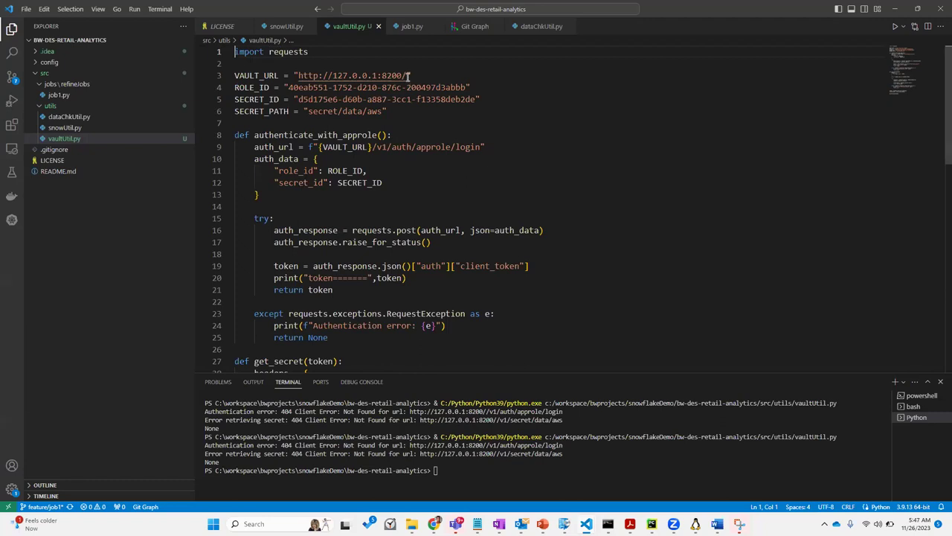
pyautogui.click(408, 76)
pyautogui.press('BackSpace')
pyautogui.hotkey('ctrl', 's')
pyautogui.click(573, 476)
pyautogui.press('Up')
pyautogui.press('Return')
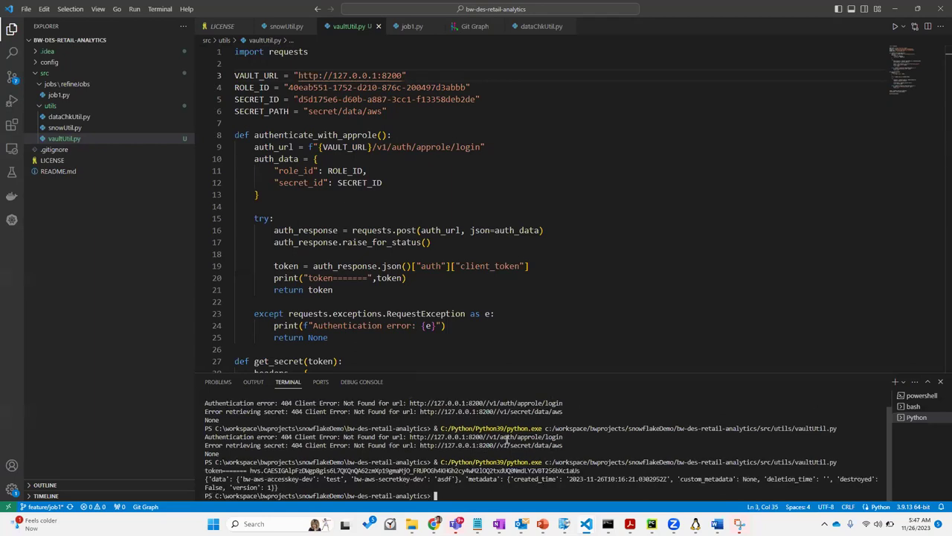
# Enlarge the terminal and inspect the printed token and the bw-aws-accesskey-dev / bw-aws-secretkey-dev secret data
pyautogui.moveTo(524, 374); pyautogui.dragTo(537, 209)
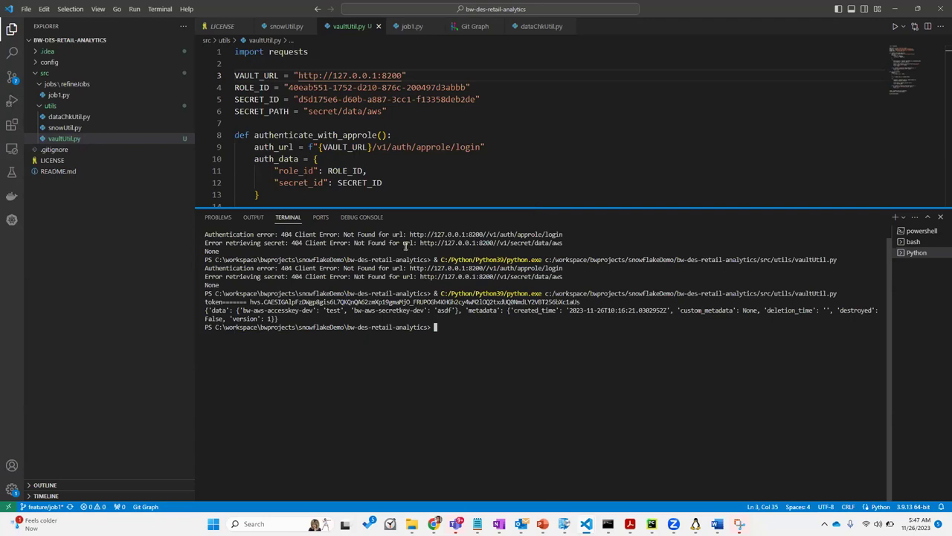
pyautogui.moveTo(208, 304); pyautogui.dragTo(596, 302)
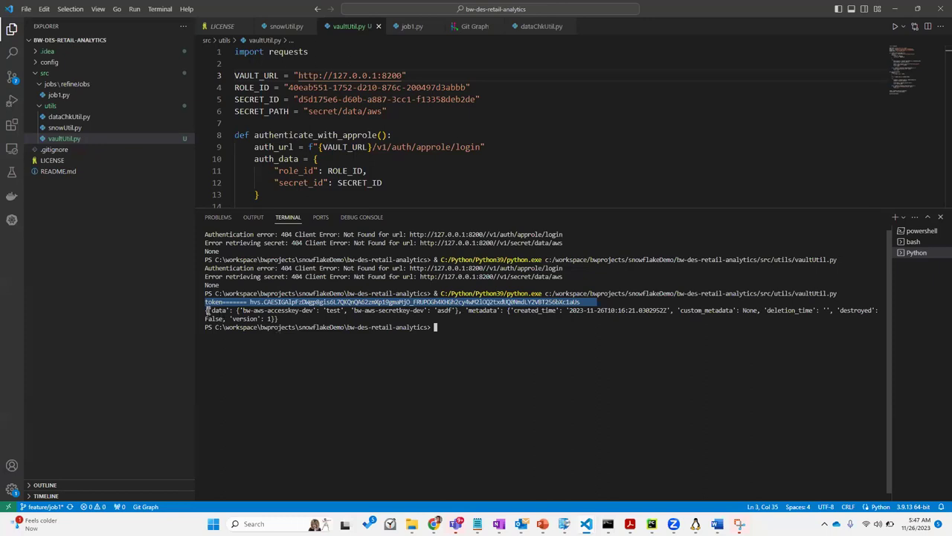
pyautogui.tripleClick(284, 320)
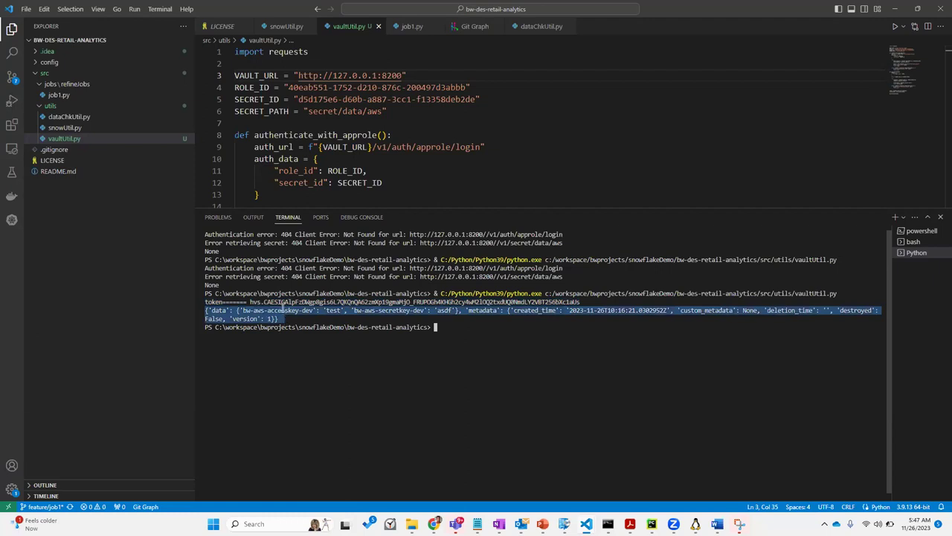
pyautogui.doubleClick(290, 312)
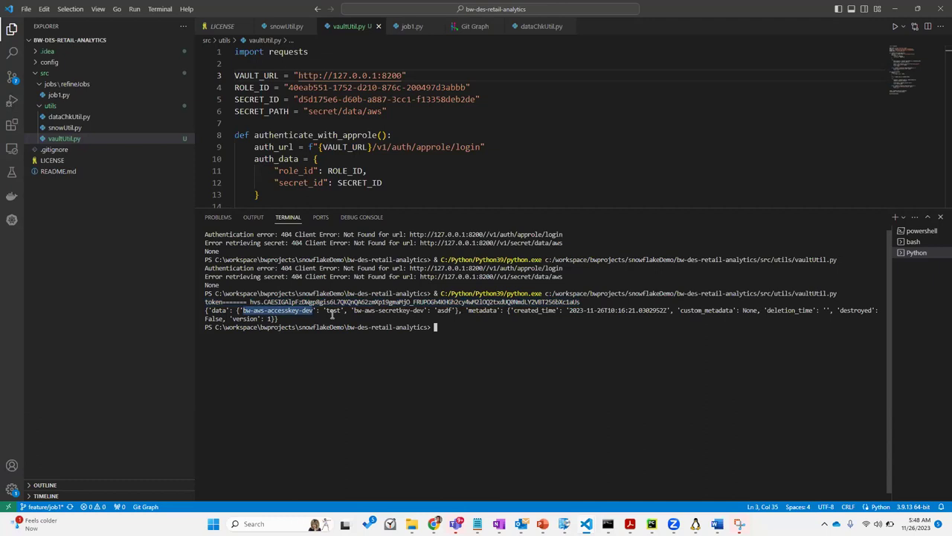
pyautogui.doubleClick(333, 312)
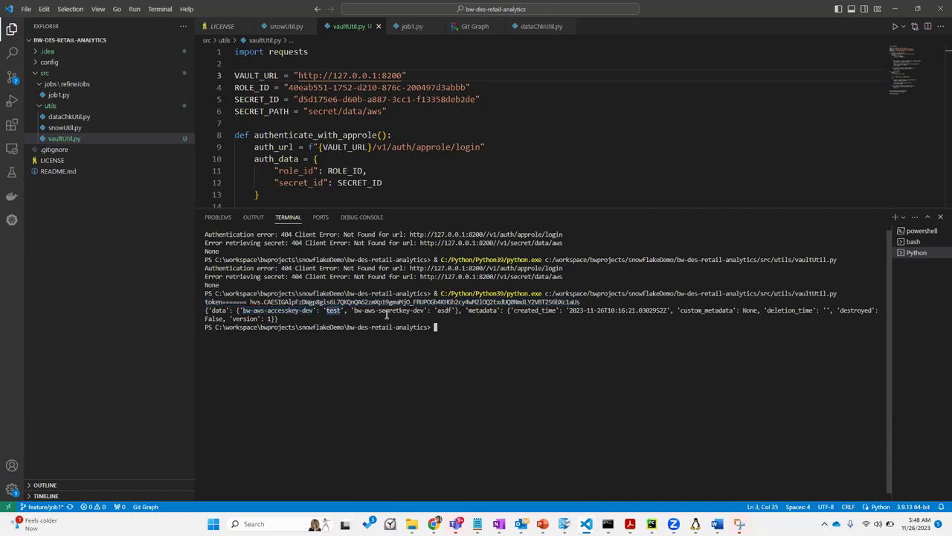
pyautogui.doubleClick(418, 312)
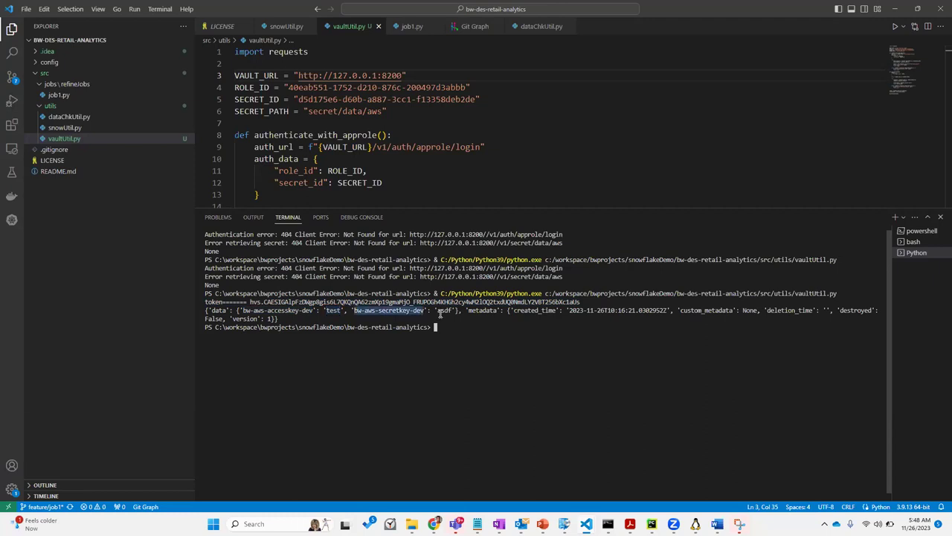
pyautogui.doubleClick(443, 311)
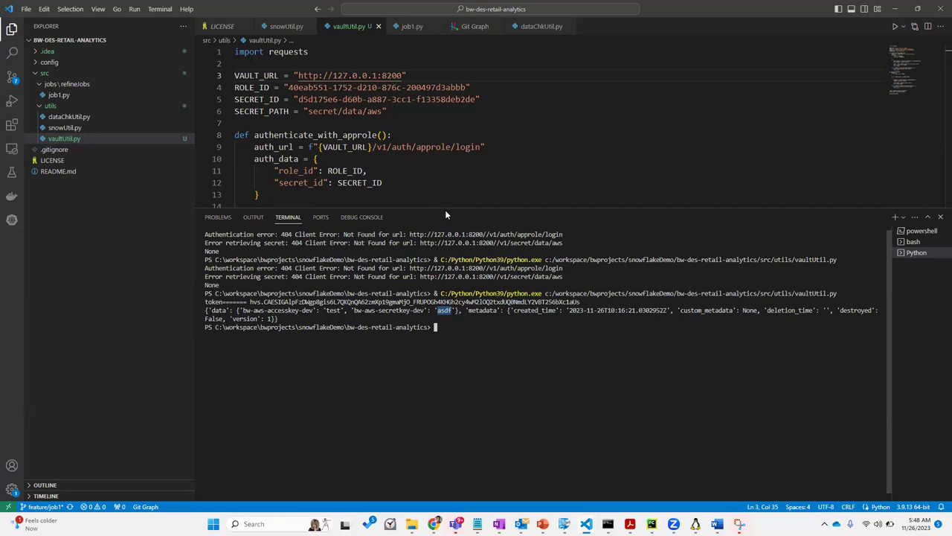
# Collapse the terminal and comment out the test calls on lines 46–49
pyautogui.moveTo(442, 208); pyautogui.dragTo(442, 506)
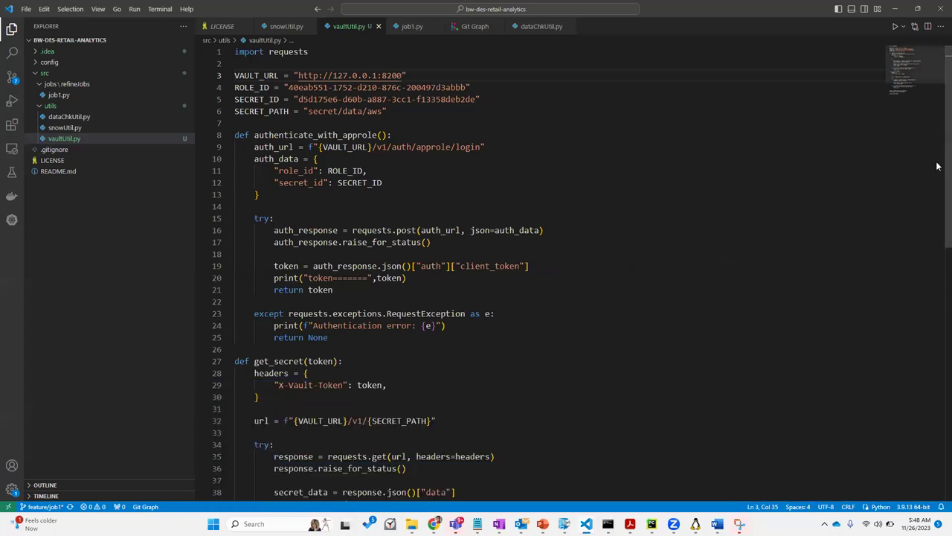
pyautogui.scroll(-4, 936, 269)
pyautogui.moveTo(359, 313); pyautogui.dragTo(226, 280)
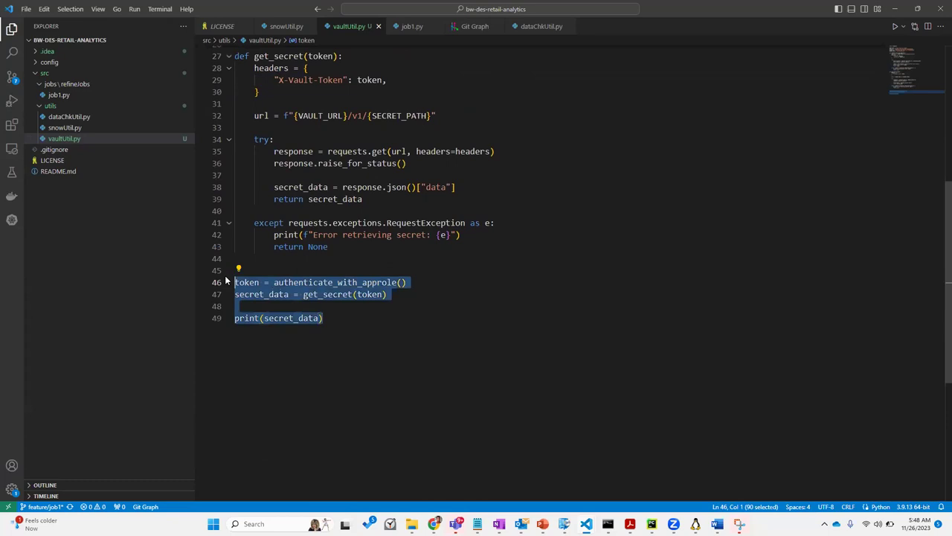
pyautogui.hotkey('ctrl', '/')
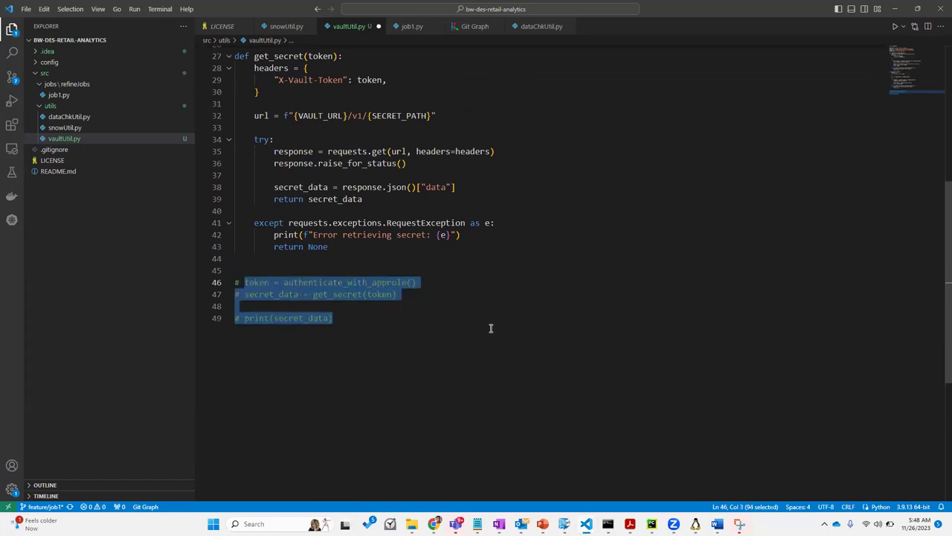
pyautogui.press('Down')
pyautogui.press('Down')
pyautogui.press('Up')
pyautogui.press('Up')
pyautogui.press('Up')
pyautogui.press('Up')
pyautogui.press('Up')
pyautogui.press('Up')
pyautogui.press('Up')
pyautogui.press('Up')
pyautogui.press('Up')
pyautogui.press('Up')
pyautogui.press('Up')
pyautogui.press('Up')
pyautogui.press('Up')
pyautogui.press('Up')
pyautogui.press('Up')
pyautogui.press('Up')
pyautogui.press('Up')
pyautogui.press('Up')
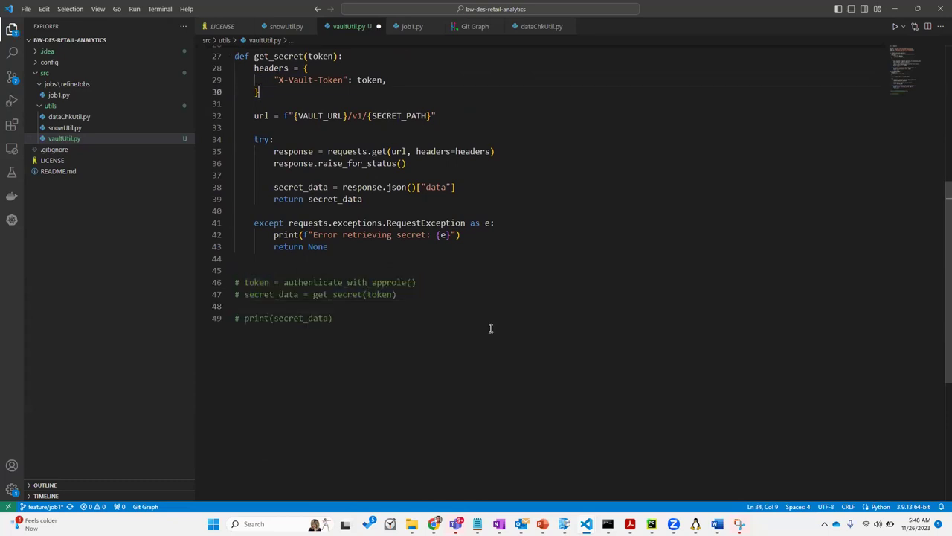
# Cut the four Vault settings lines (3–6) from the top of vaultUtil.py
pyautogui.hotkey('ctrl', 'Home')
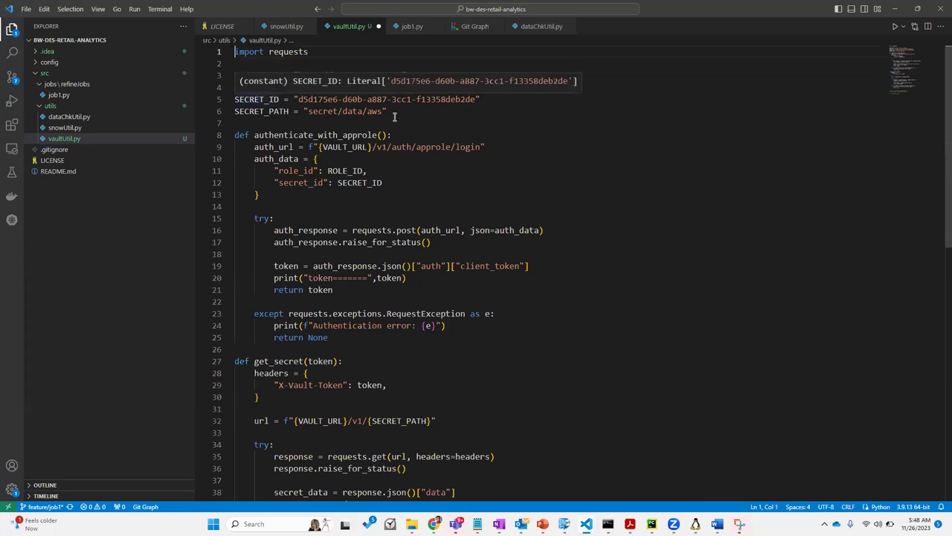
pyautogui.moveTo(387, 111); pyautogui.dragTo(231, 81)
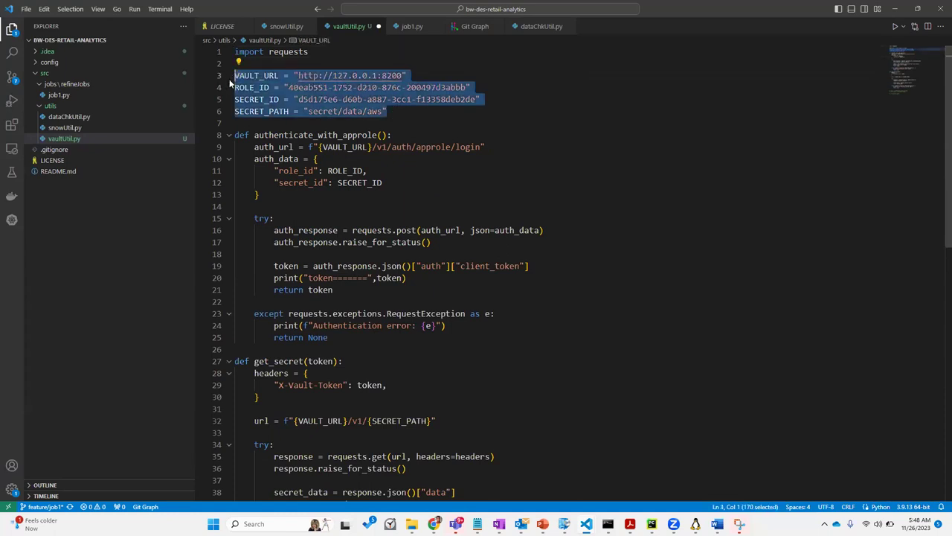
pyautogui.hotkey('ctrl', 'x')
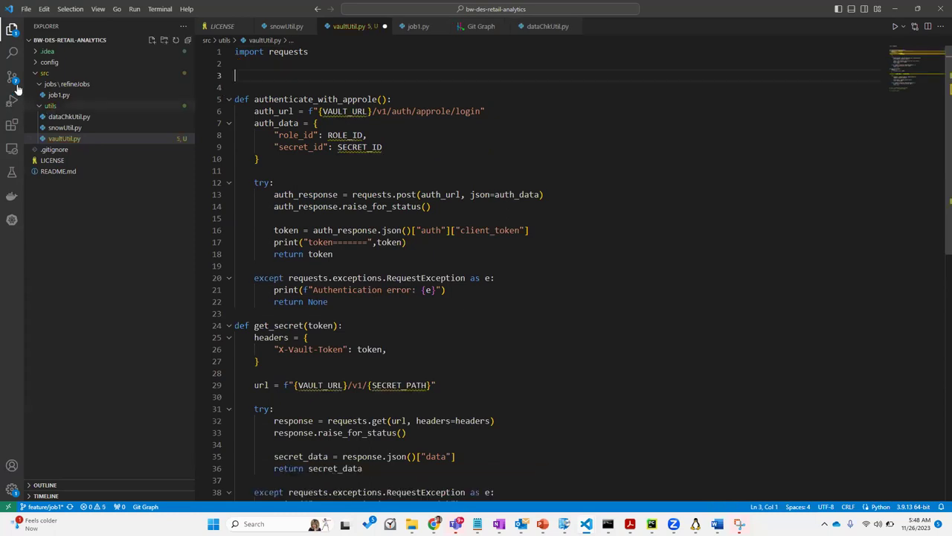
# Create vault_aws_config.json in the config folder and paste the four Vault settings into it
pyautogui.click(55, 65)
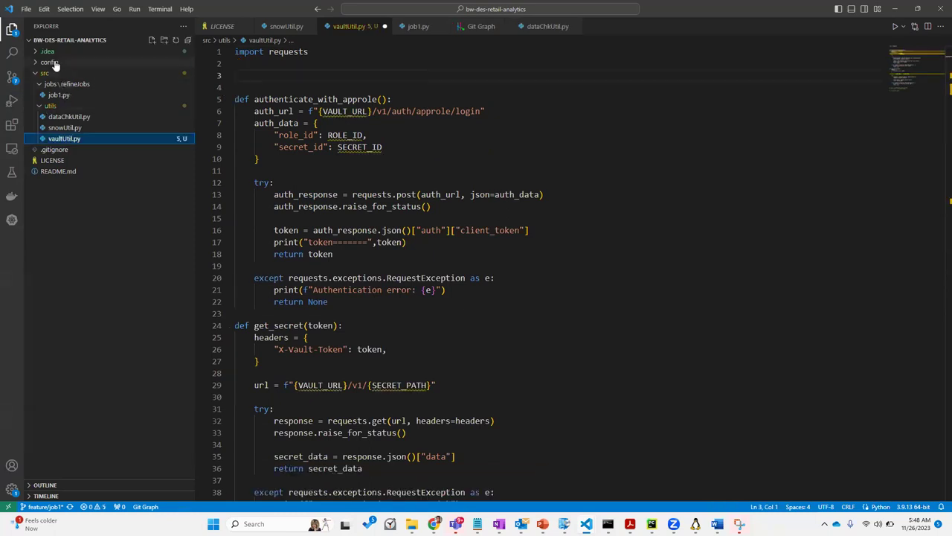
pyautogui.click(153, 41)
pyautogui.write('aws_c')
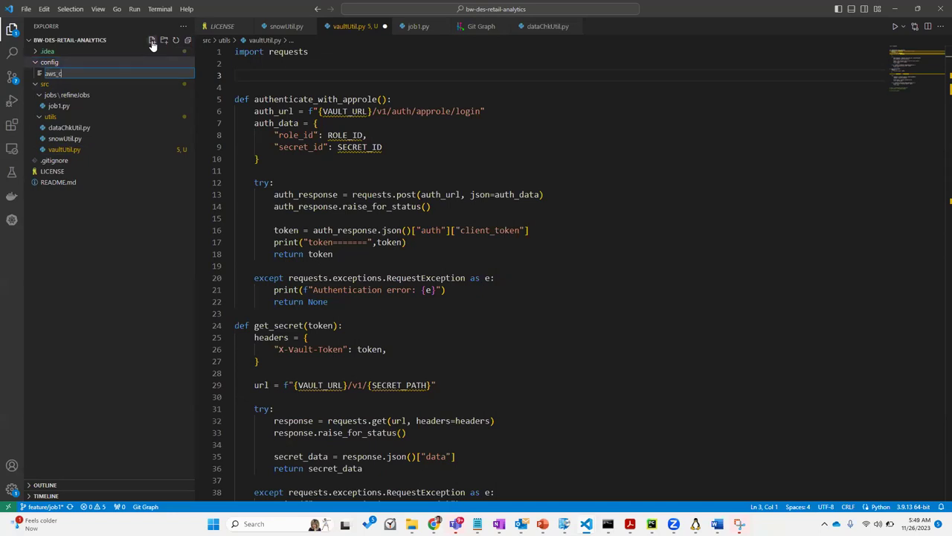
pyautogui.press('BackSpace')
pyautogui.press('BackSpace')
pyautogui.press('BackSpace')
pyautogui.press('BackSpace')
pyautogui.press('BackSpace')
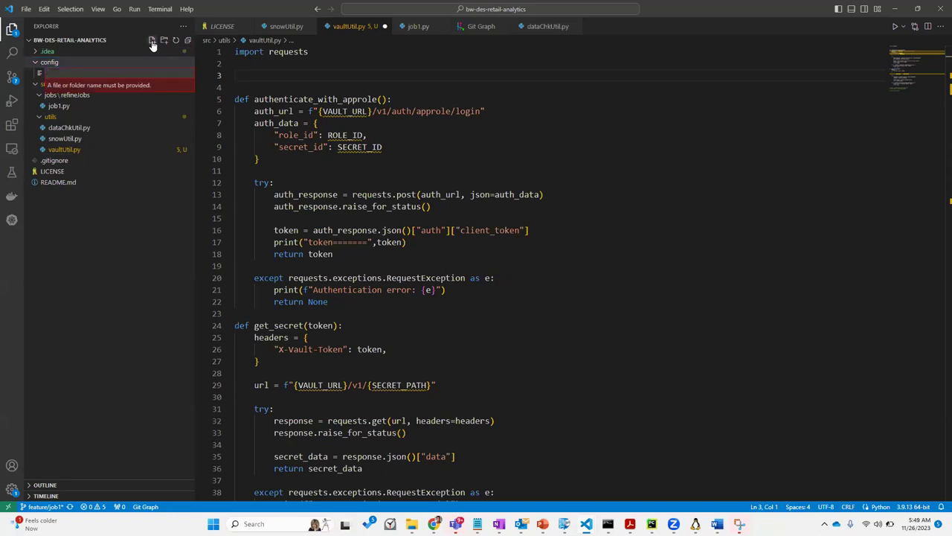
pyautogui.write('vault')
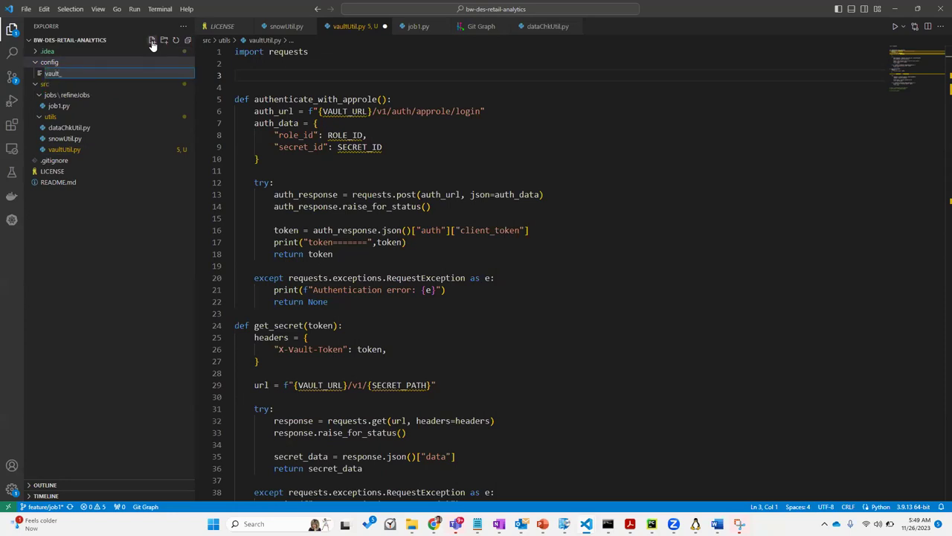
pyautogui.write('_aws_config.')
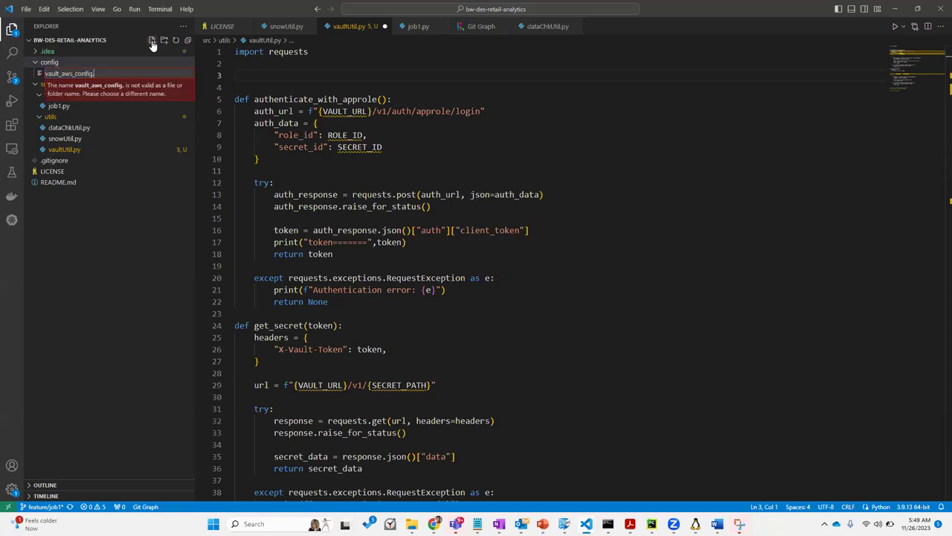
pyautogui.press('BackSpace')
pyautogui.press('Escape')
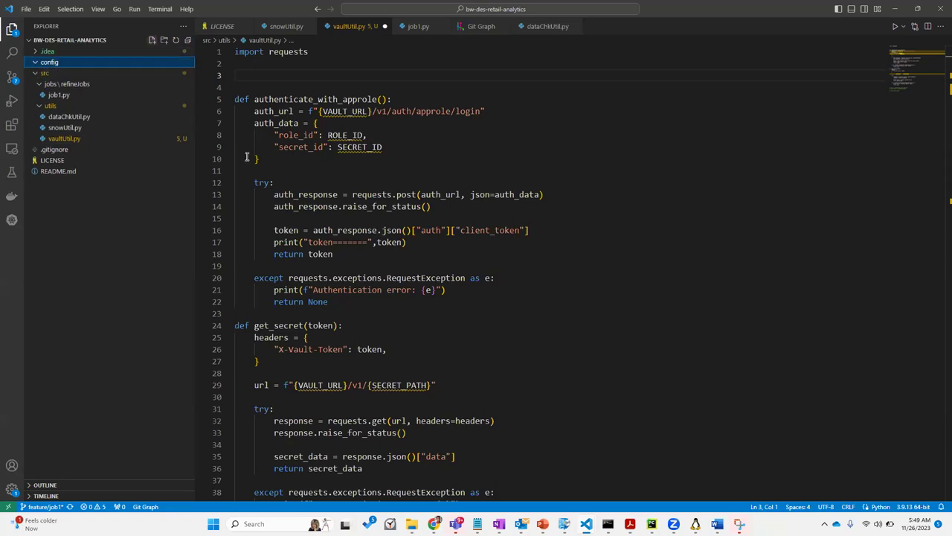
pyautogui.hotkey('ctrl', 'v')
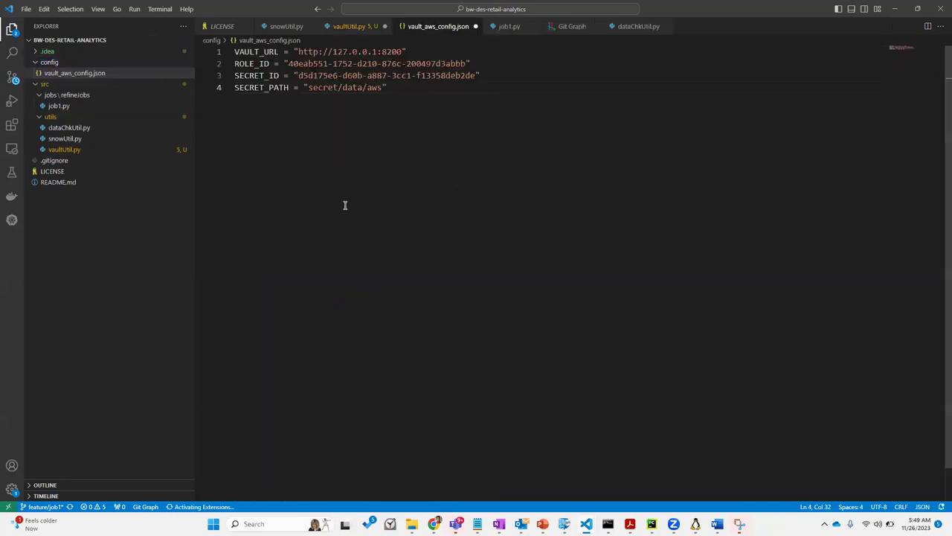
# Put an opening brace on line 1 and indent the ROLE_ID, SECRET_ID and SECRET_PATH lines
pyautogui.click(235, 53)
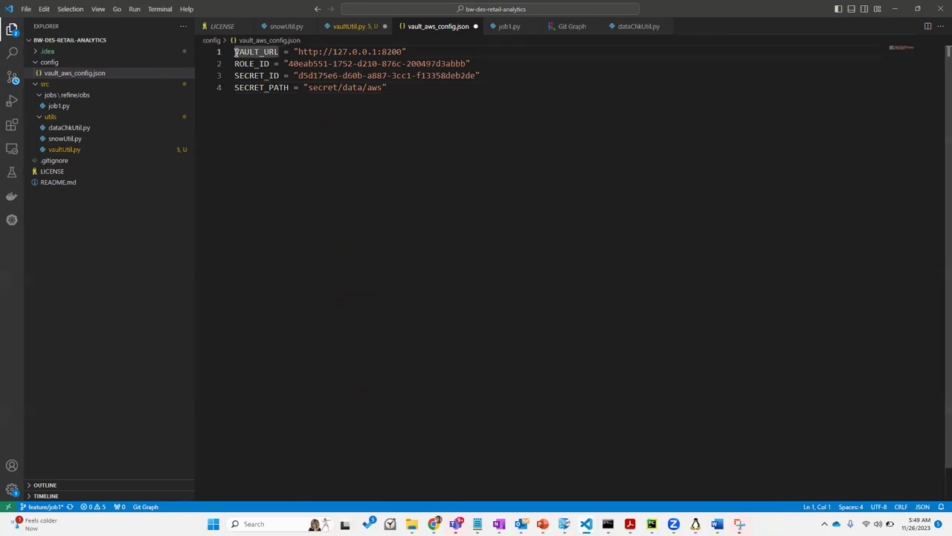
pyautogui.write('"')
pyautogui.press('Return')
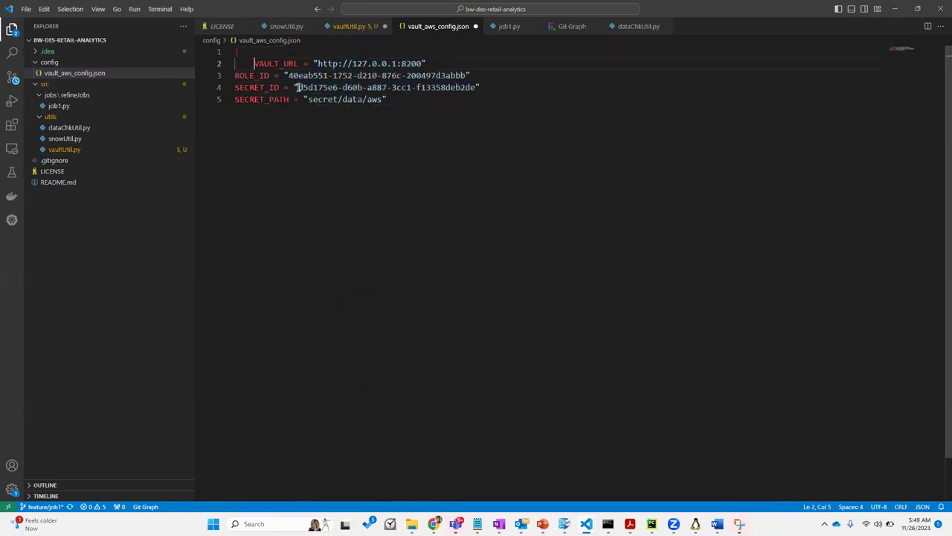
pyautogui.press('Down')
pyautogui.press('Home')
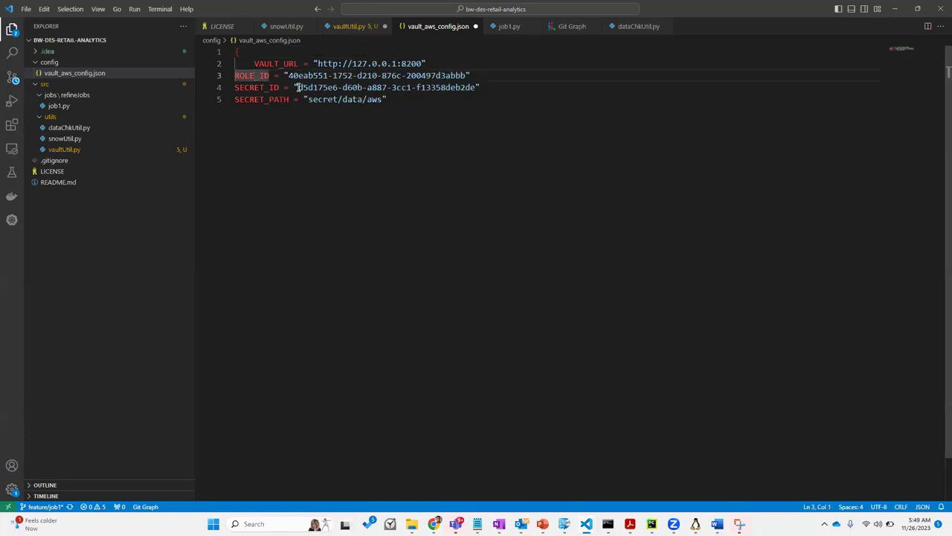
pyautogui.press('Tab')
pyautogui.press('Down')
pyautogui.press('Tab')
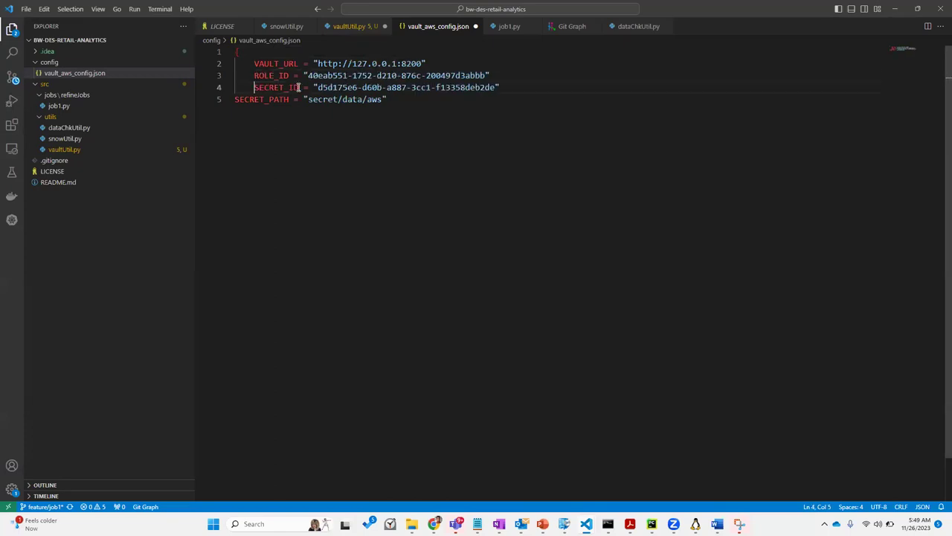
pyautogui.press('Down')
pyautogui.press('Tab')
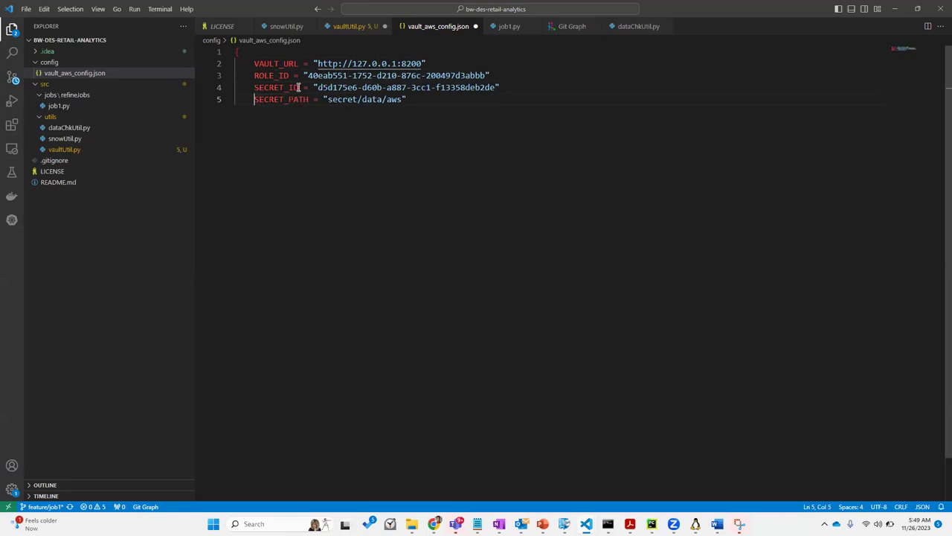
# Add commas after the settings and close the object with a brace on a new line
pyautogui.click(573, 67)
pyautogui.write(',')
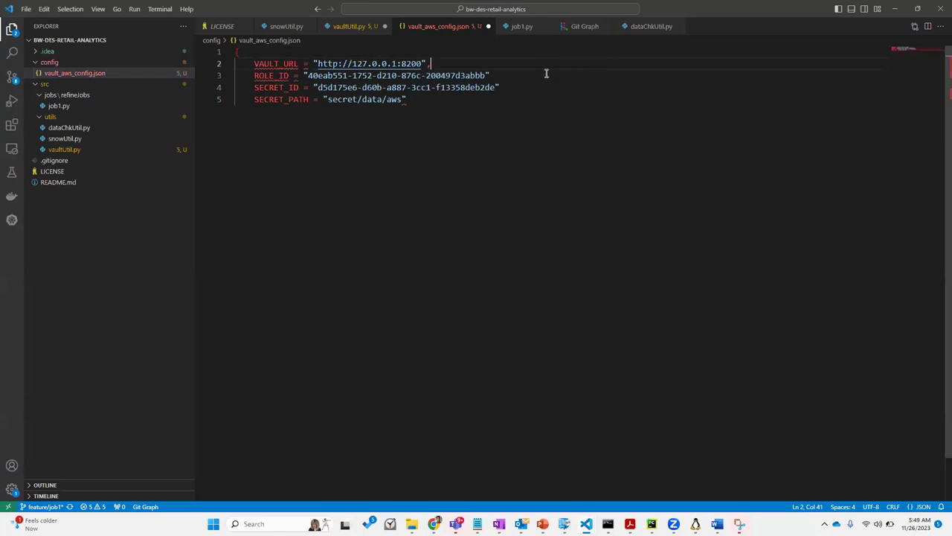
pyautogui.write(',')
pyautogui.press('Down')
pyautogui.press('End')
pyautogui.write(',')
pyautogui.press('Down')
pyautogui.press('Return')
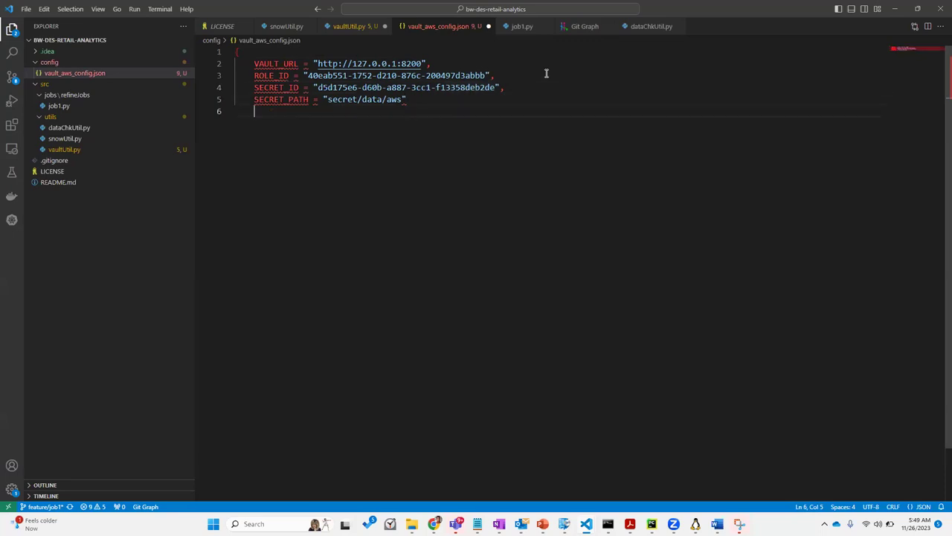
pyautogui.press('BackSpace')
pyautogui.write('}')
# Replace the equals signs after VAULT_URL, ROLE_ID, SECRET_ID and SECRET_PATH with colons
pyautogui.moveTo(317, 100)
pyautogui.click(305, 65)
pyautogui.press('BackSpace')
pyautogui.press('BackSpace')
pyautogui.write(':')
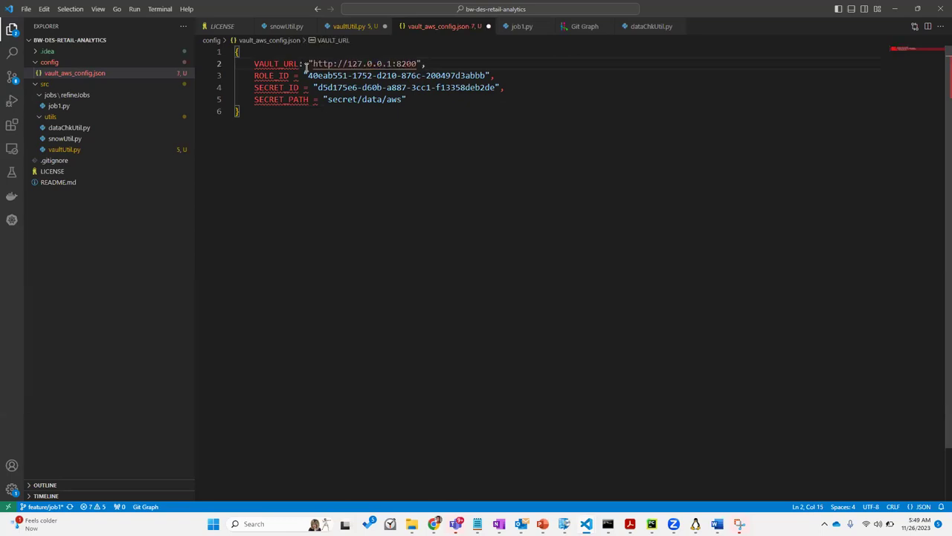
pyautogui.press('Down')
pyautogui.press('BackSpace')
pyautogui.press('BackSpace')
pyautogui.press('BackSpace')
pyautogui.write(':')
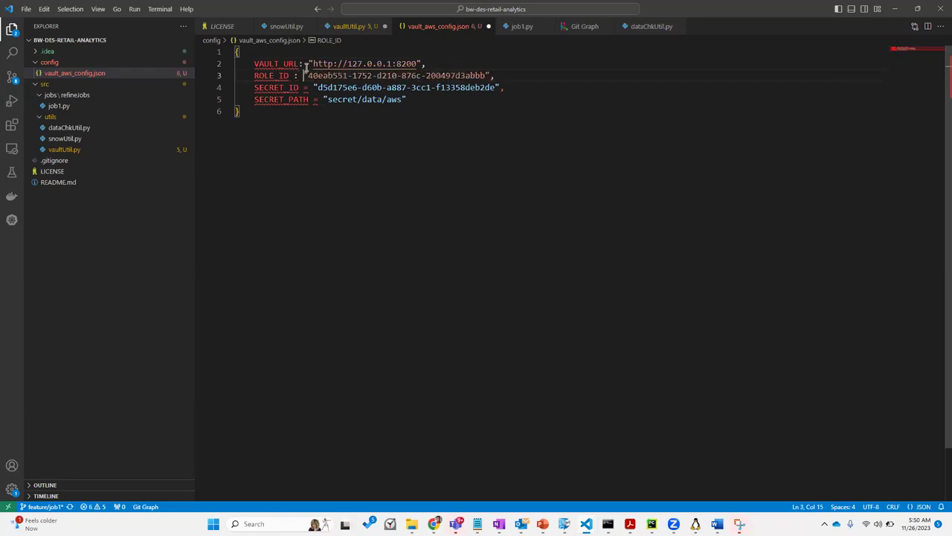
pyautogui.press('Down')
pyautogui.press('Delete')
pyautogui.press('Delete')
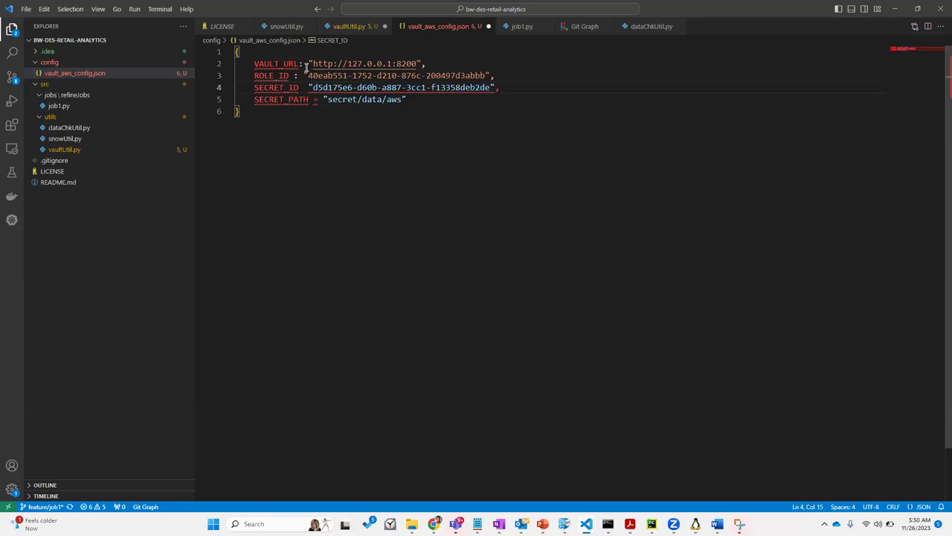
pyautogui.write(':')
pyautogui.press('Down')
pyautogui.press('Right')
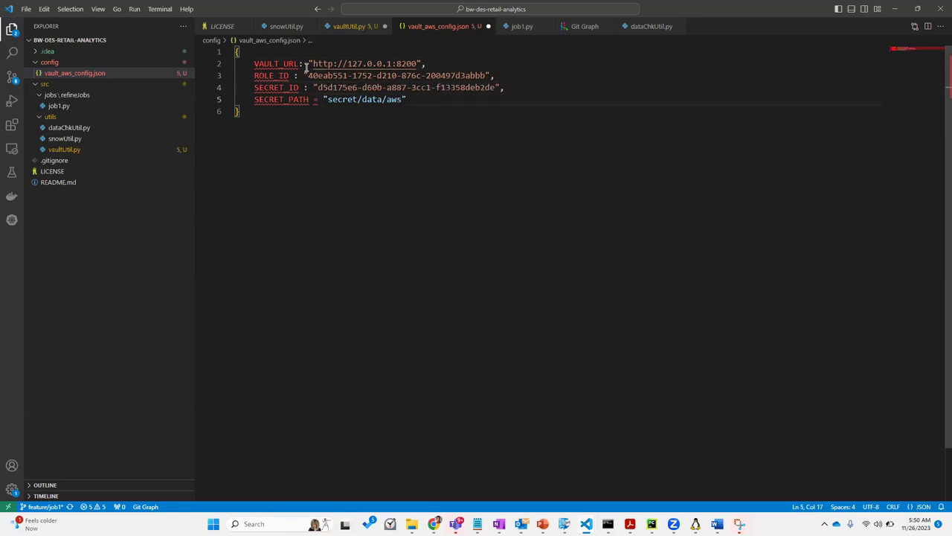
pyautogui.press('Delete')
pyautogui.write(':')
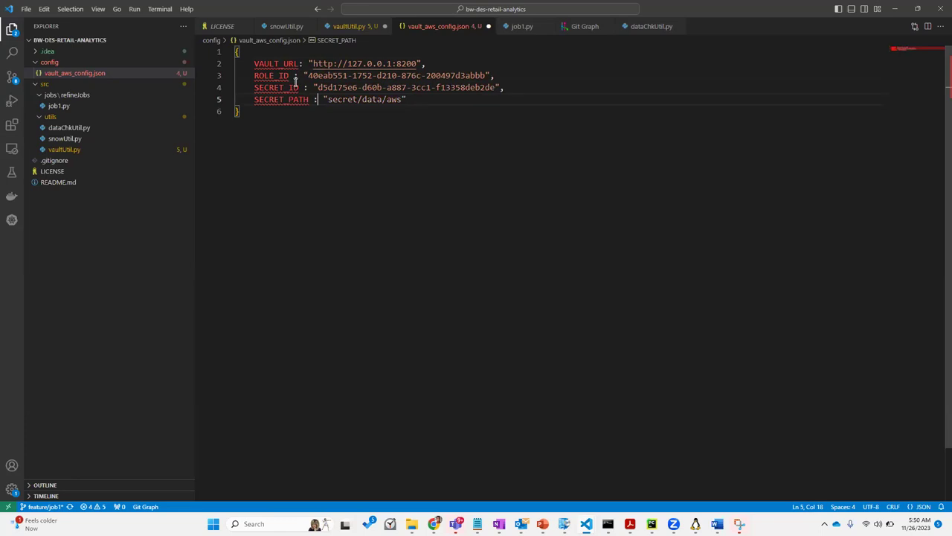
# Add opening double quotes before VAULT_URL, ROLE_ID, SECRET_ID and SECRET_PATH
pyautogui.click(290, 137)
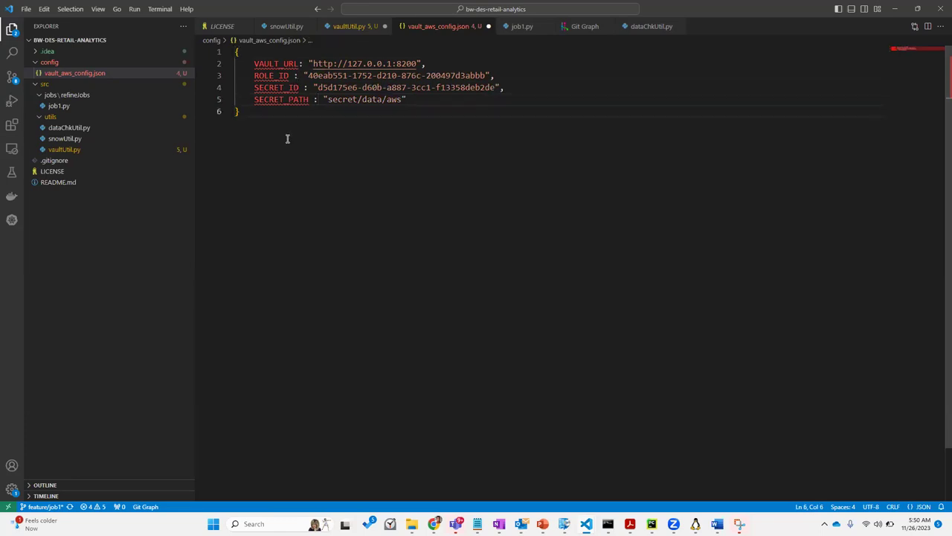
pyautogui.moveTo(278, 71)
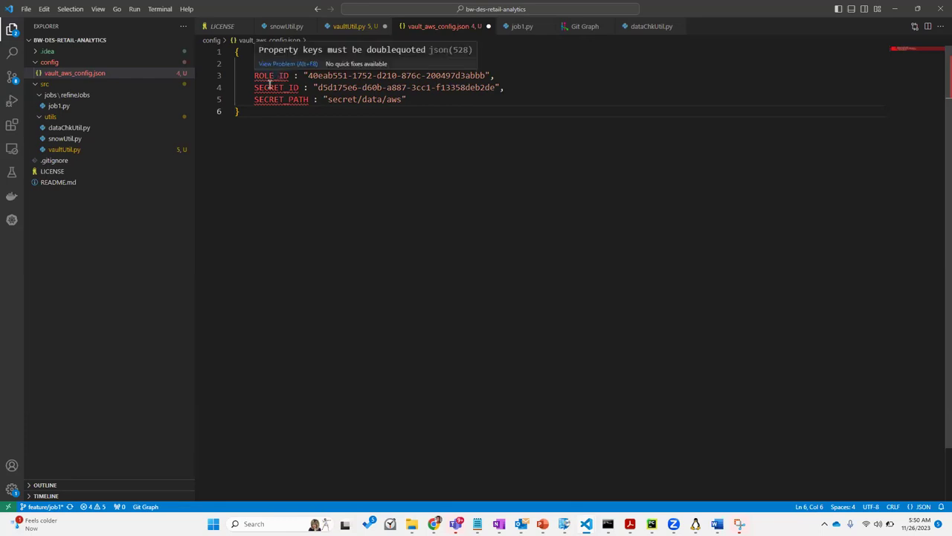
pyautogui.click(270, 87)
pyautogui.click(255, 63)
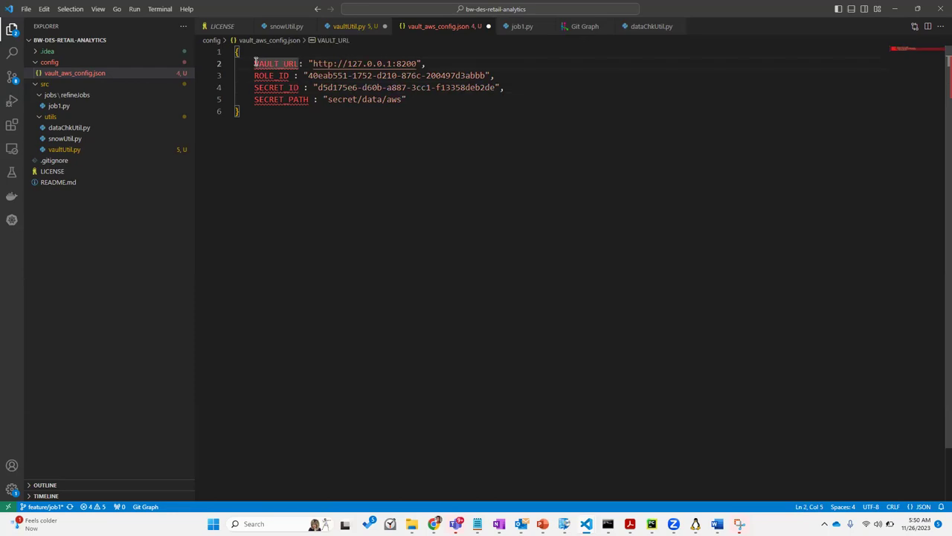
pyautogui.write('"')
pyautogui.press('Escape')
pyautogui.press('Down')
pyautogui.press('Left')
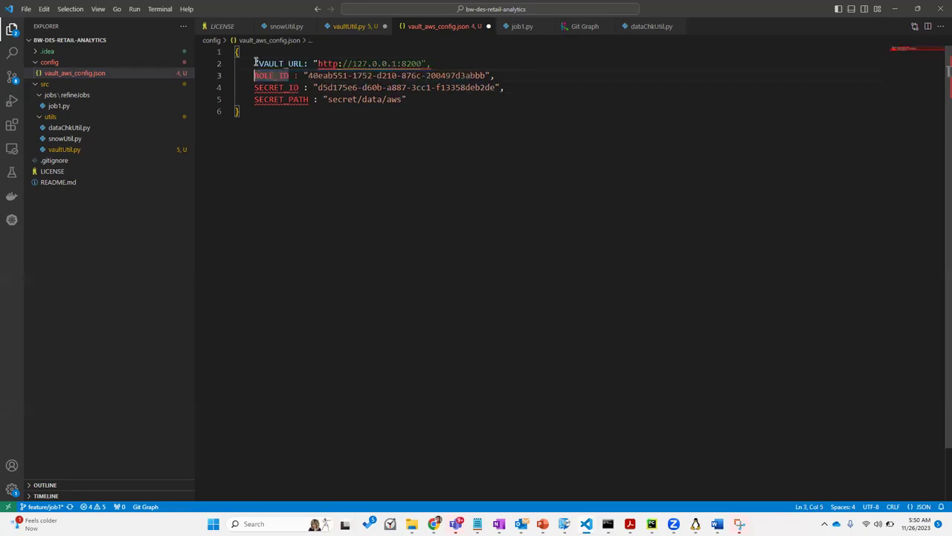
pyautogui.write('"')
pyautogui.press('Escape')
pyautogui.press('Down')
pyautogui.press('Left')
pyautogui.write('"')
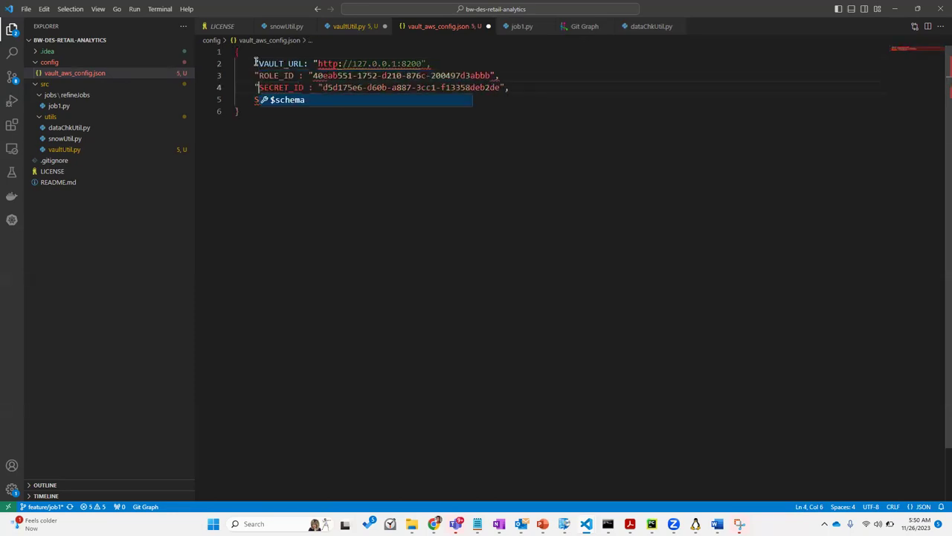
pyautogui.press('Escape')
pyautogui.press('Down')
pyautogui.press('Left')
pyautogui.write('"')
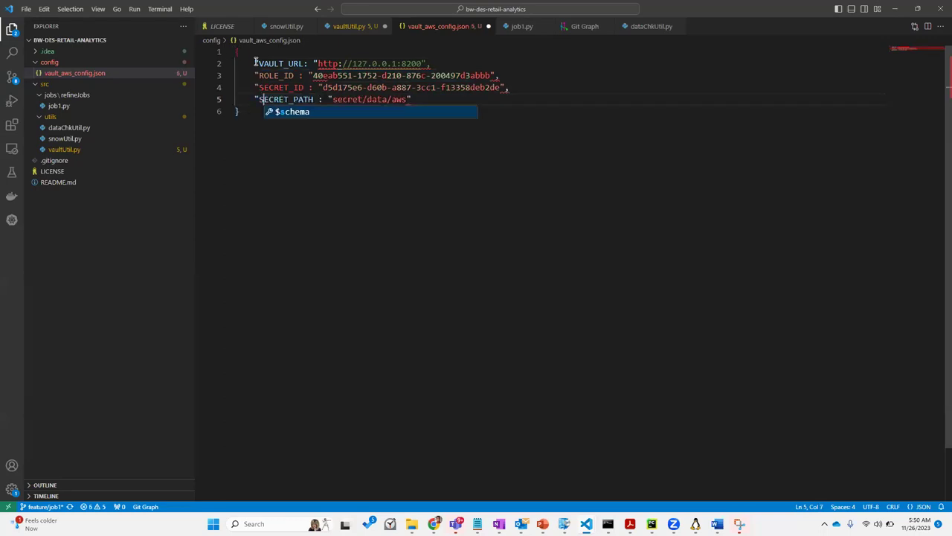
# Close the quotes after SECRET_PATH, SECRET_ID, ROLE_ID and VAULT_URL, then save vault_aws_config.json
pyautogui.press('Escape')
pyautogui.press('Right')
pyautogui.press('Right')
pyautogui.press('Right')
pyautogui.press('Right')
pyautogui.press('Right')
pyautogui.press('Right')
pyautogui.press('Right')
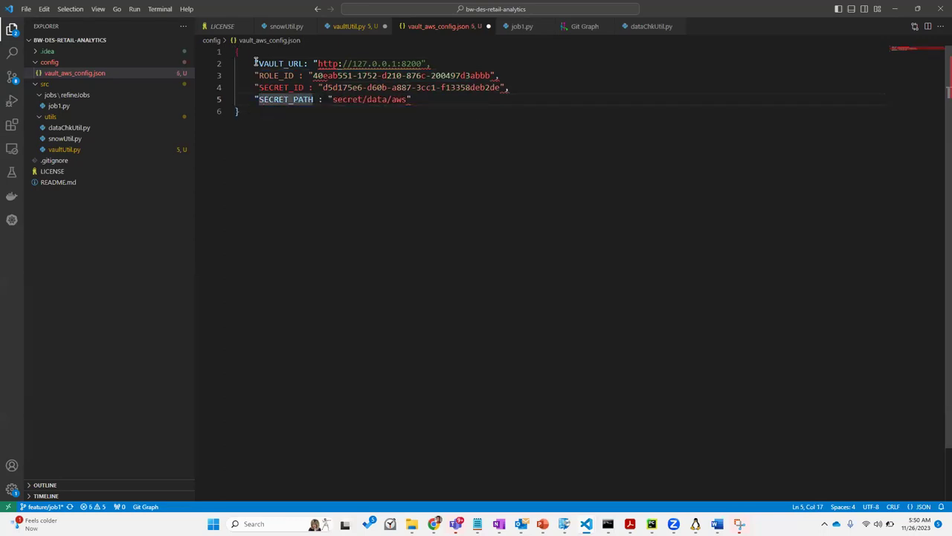
pyautogui.write('"')
pyautogui.press('Up')
pyautogui.press('Up')
pyautogui.press('Down')
pyautogui.press('Left')
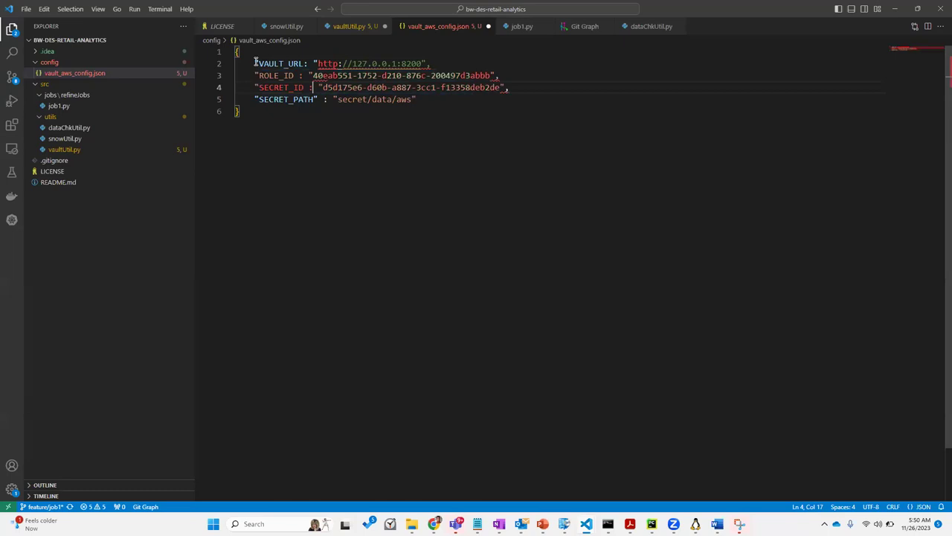
pyautogui.press('Left')
pyautogui.press('Left')
pyautogui.write('"')
pyautogui.press('Up')
pyautogui.press('Left')
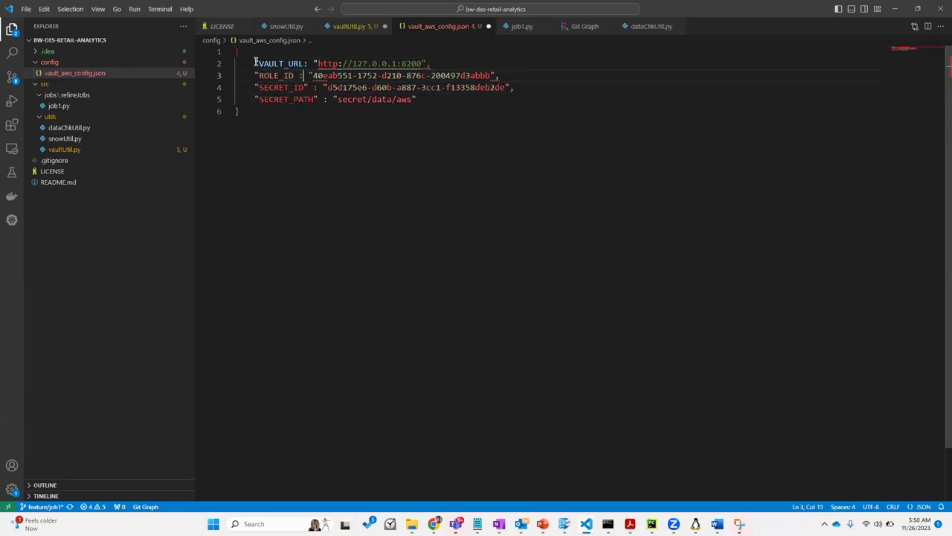
pyautogui.press('Left')
pyautogui.press('Left')
pyautogui.write('"')
pyautogui.press('Up')
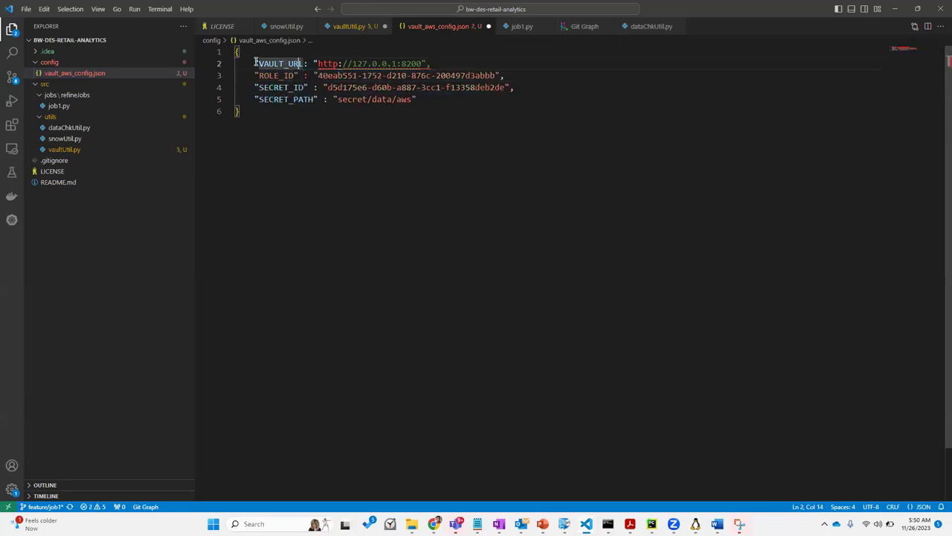
pyautogui.press('Right')
pyautogui.write('"')
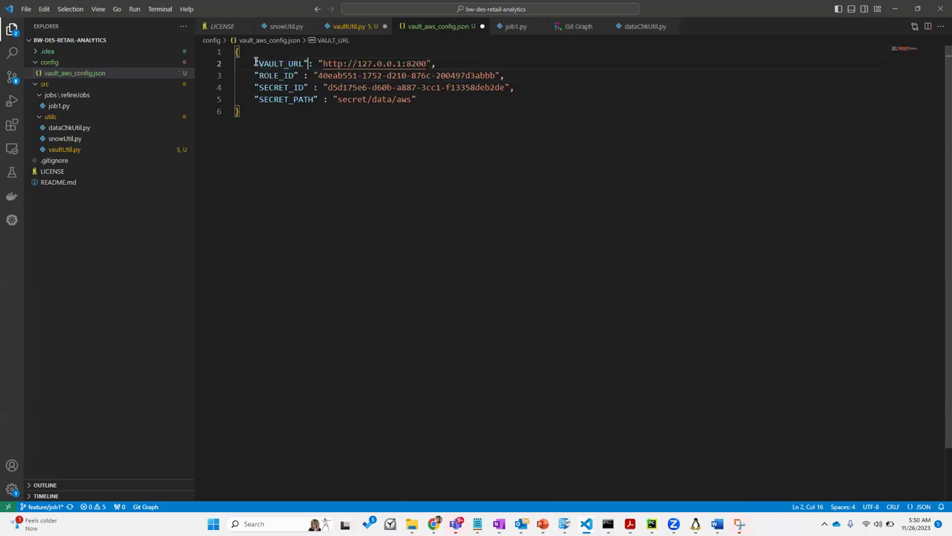
pyautogui.hotkey('ctrl', 's')
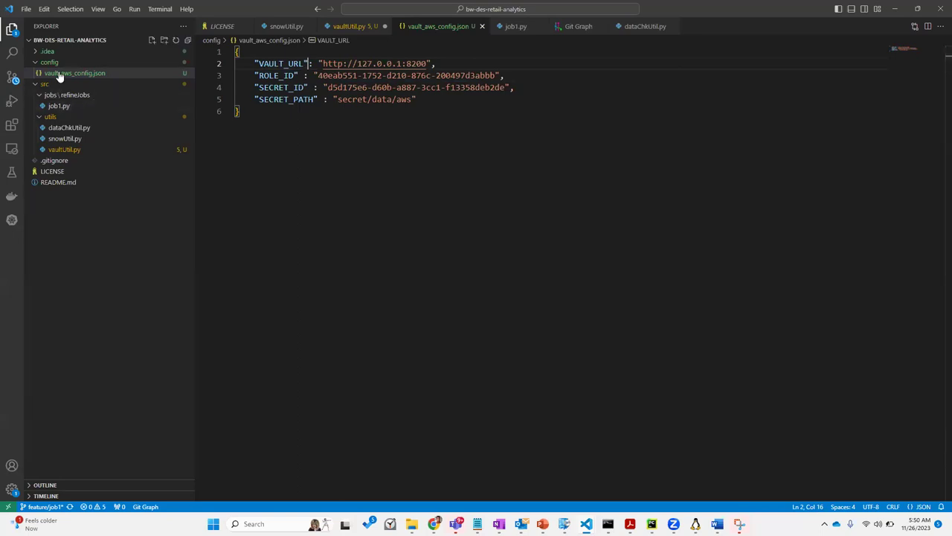
# Open vaultUtil.py, then start a new file in utils, abandoning the mistyped '__init.' name
pyautogui.click(65, 150)
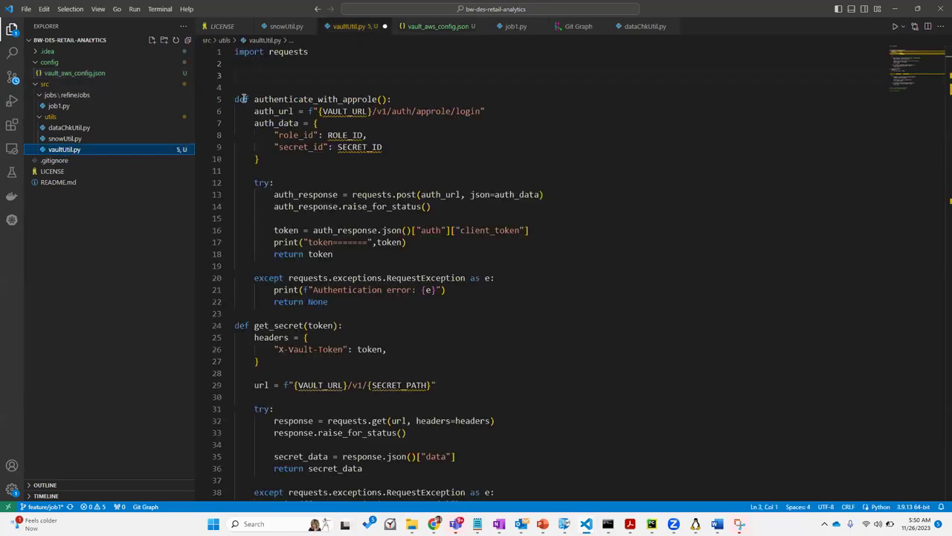
pyautogui.click(261, 79)
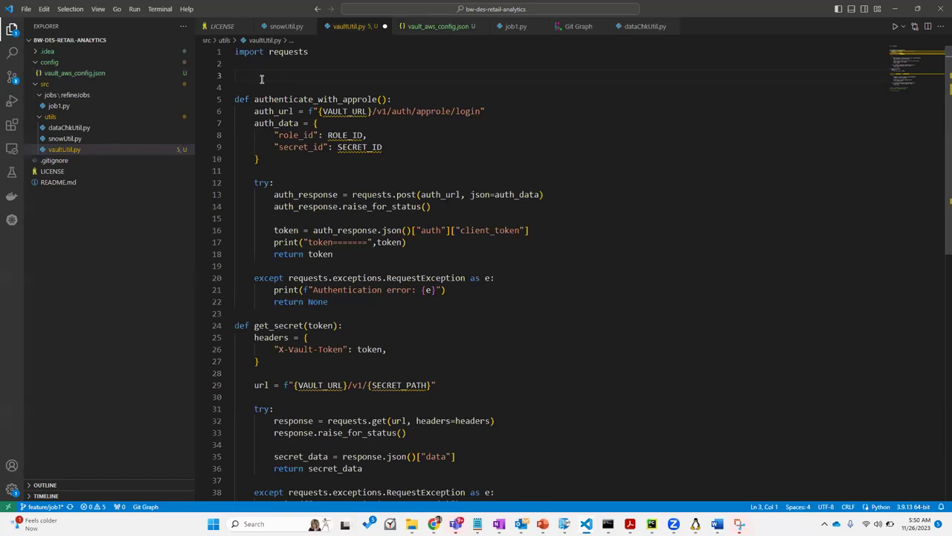
pyautogui.click(74, 116)
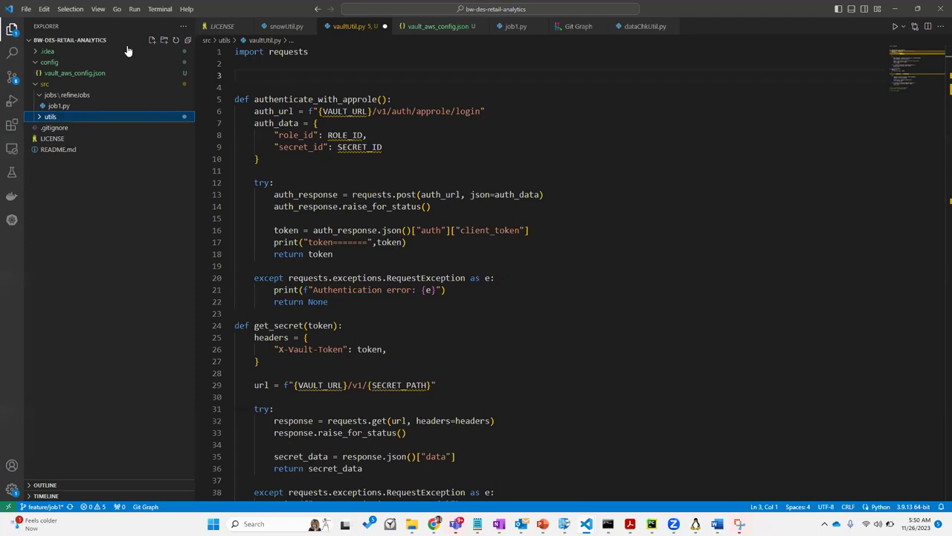
pyautogui.click(151, 40)
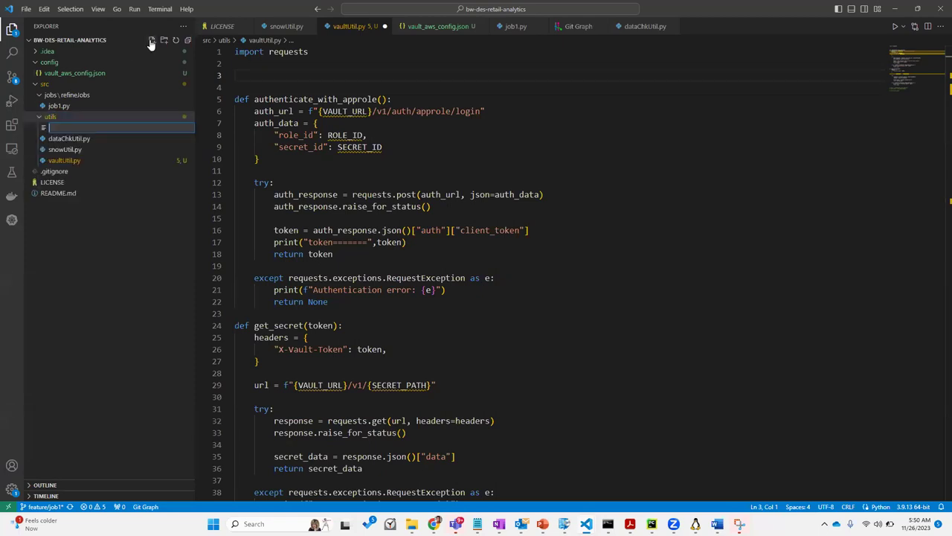
pyautogui.write('__init.')
pyautogui.press('BackSpace')
pyautogui.press('Escape')
# Create __init__.py in src/utils, reopen vaultUtil.py and confirm the folder's files
pyautogui.click(151, 40)
pyautogui.write('__init__.py')
pyautogui.press('Return')
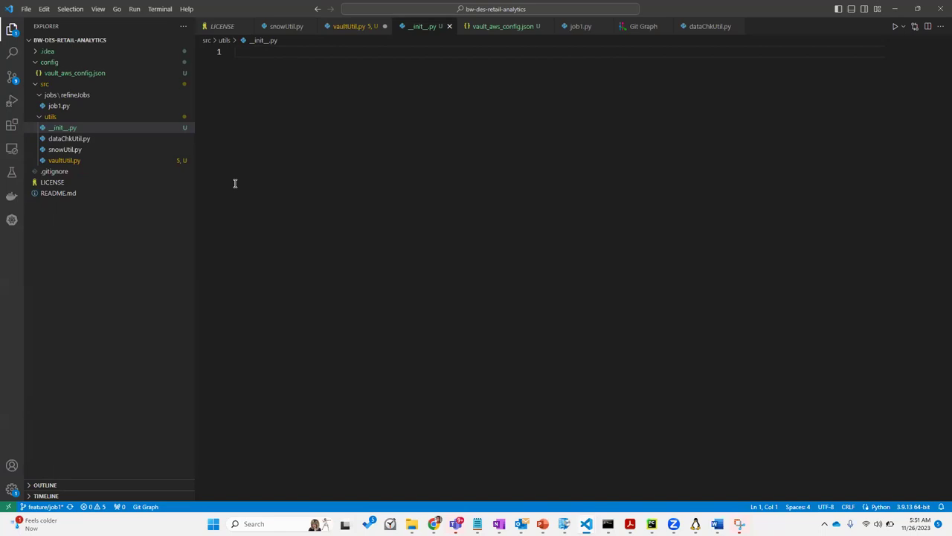
pyautogui.click(74, 161)
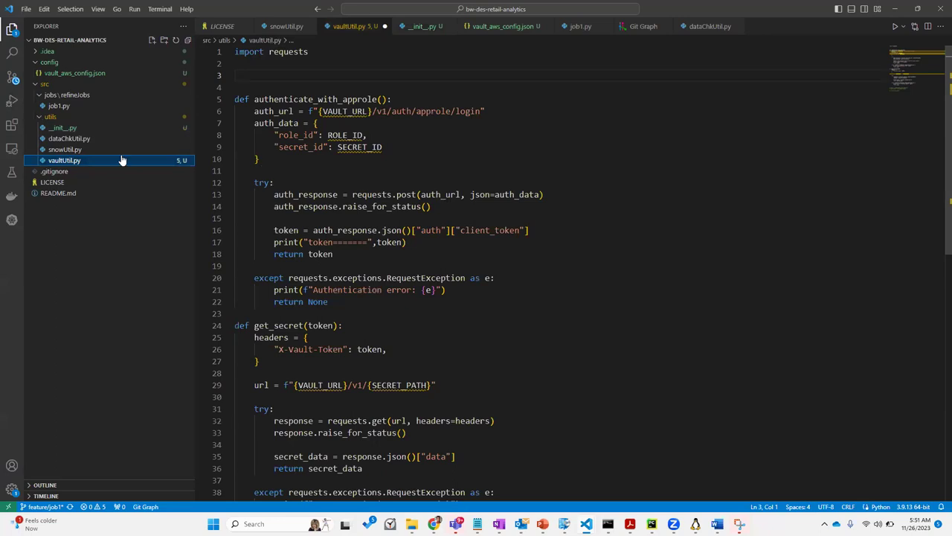
pyautogui.click(50, 117)
pyautogui.click(55, 119)
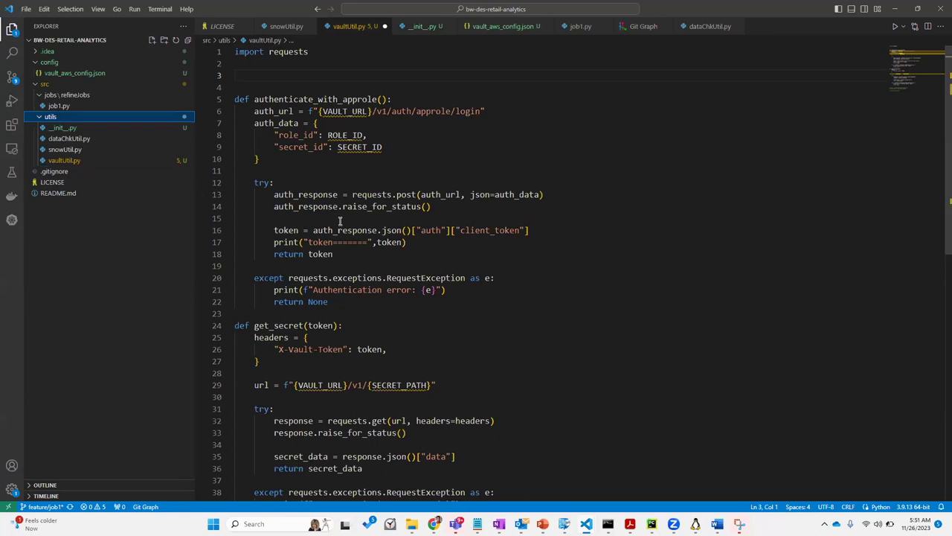
# In job1.py, replace the test print line with 'import utils.vaultUtil'
pyautogui.click(60, 108)
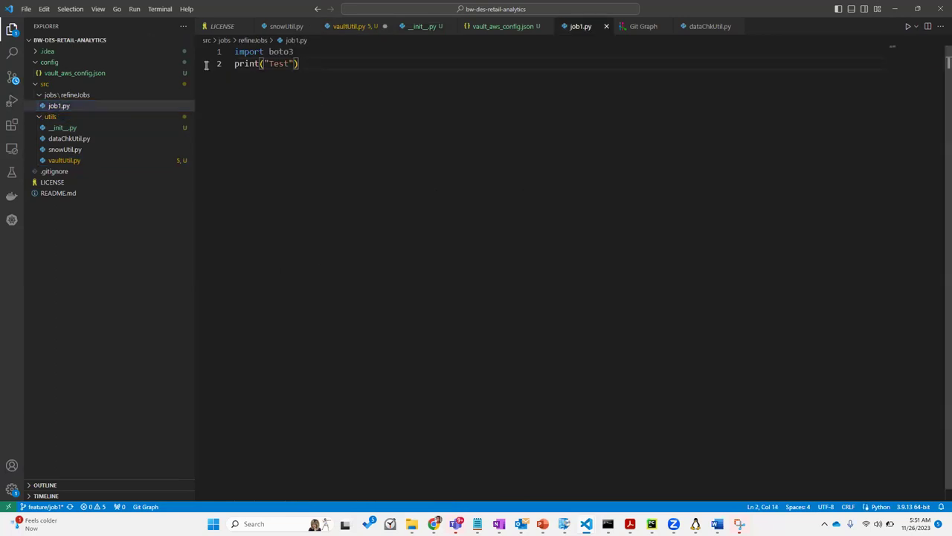
pyautogui.press('End')
pyautogui.hotkey('shift', 'Home')
pyautogui.press('BackSpace')
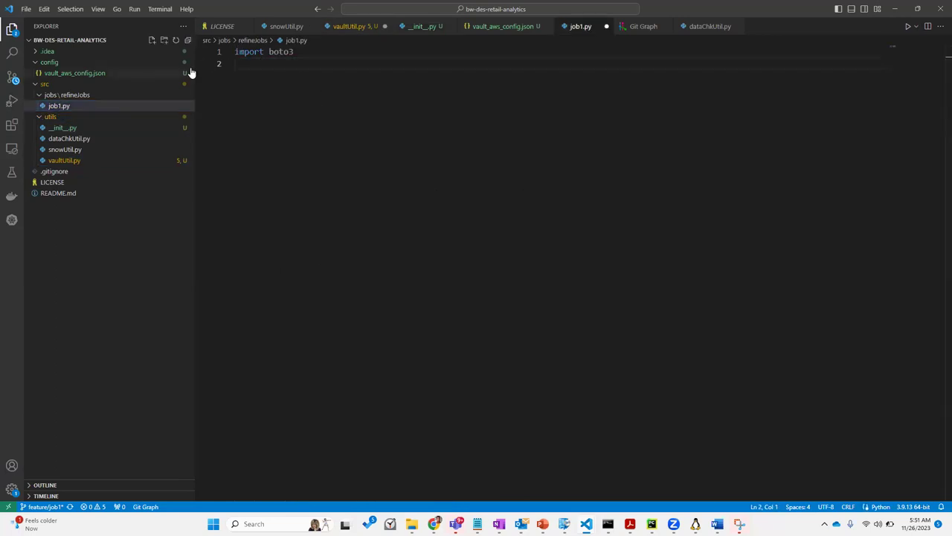
pyautogui.write('import ut')
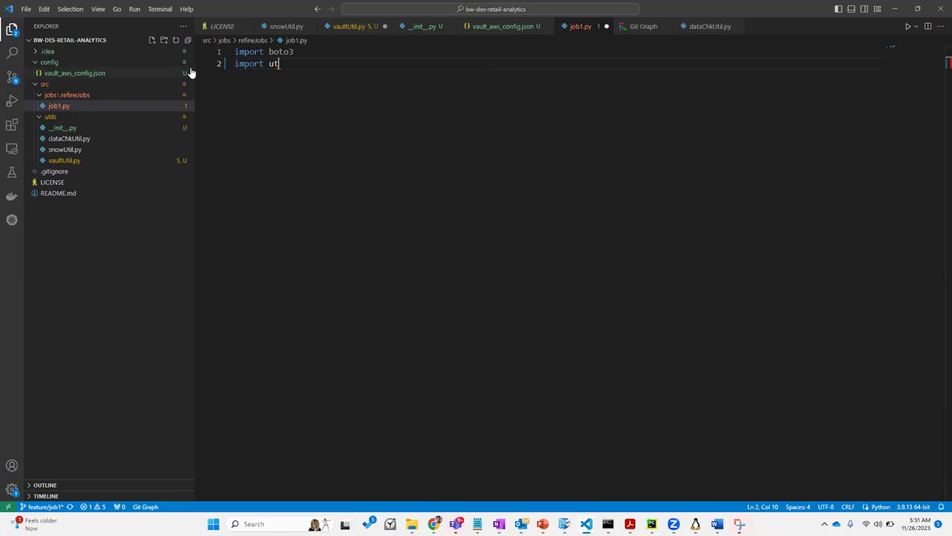
pyautogui.write('i')
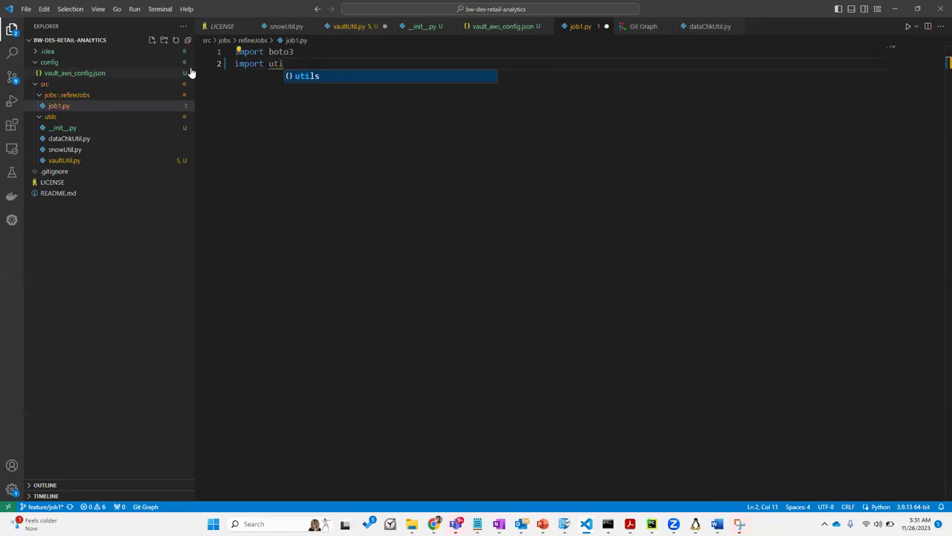
pyautogui.write('ls.')
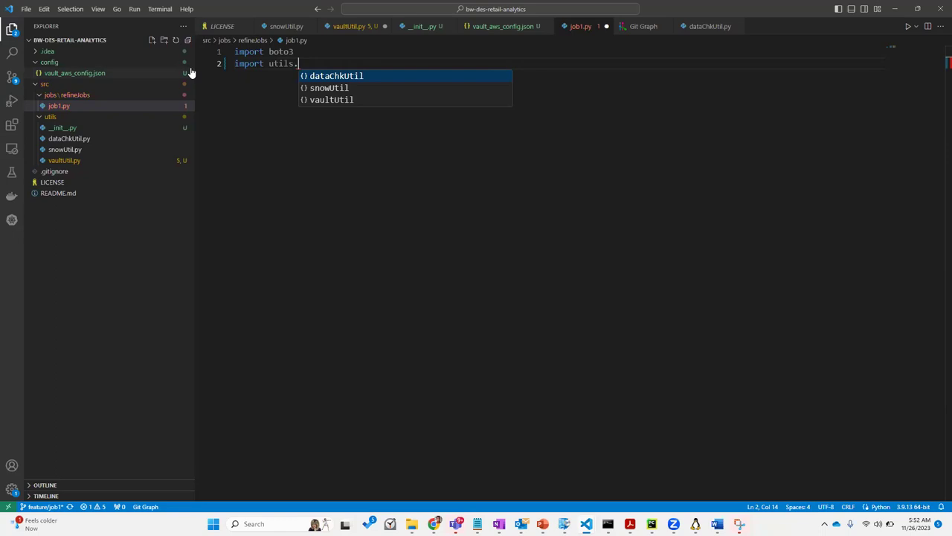
pyautogui.press('Up')
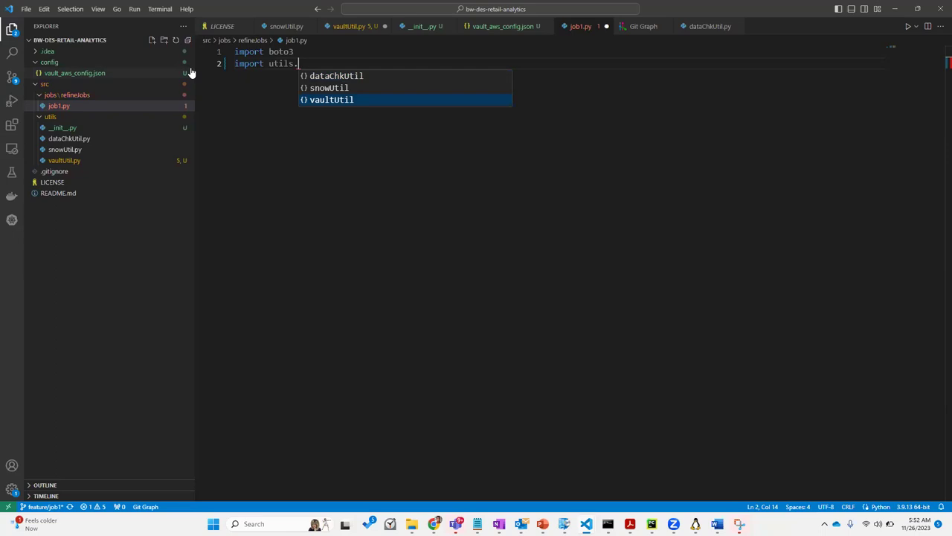
pyautogui.press('Return')
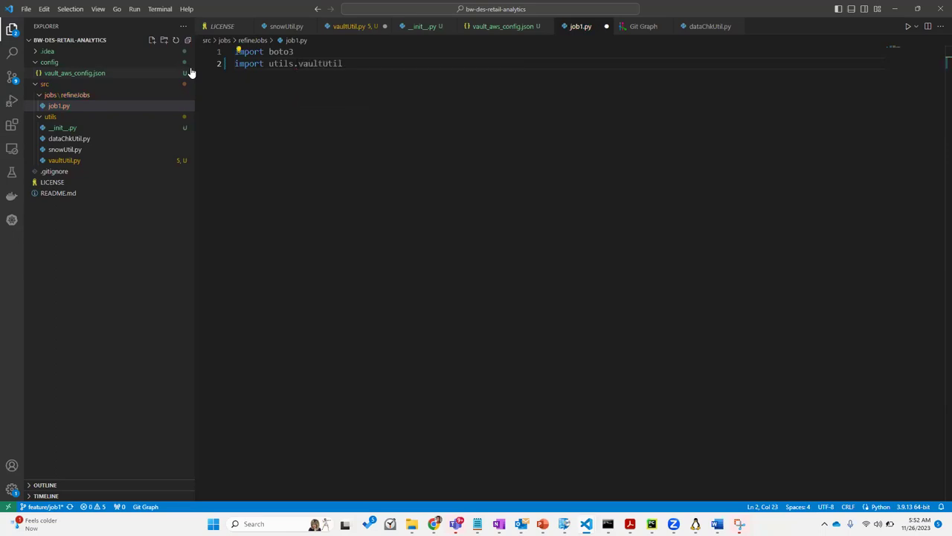
# Rewrite line 2 as 'from utils.vaultUtil import'
pyautogui.doubleClick(242, 64)
pyautogui.write('f')
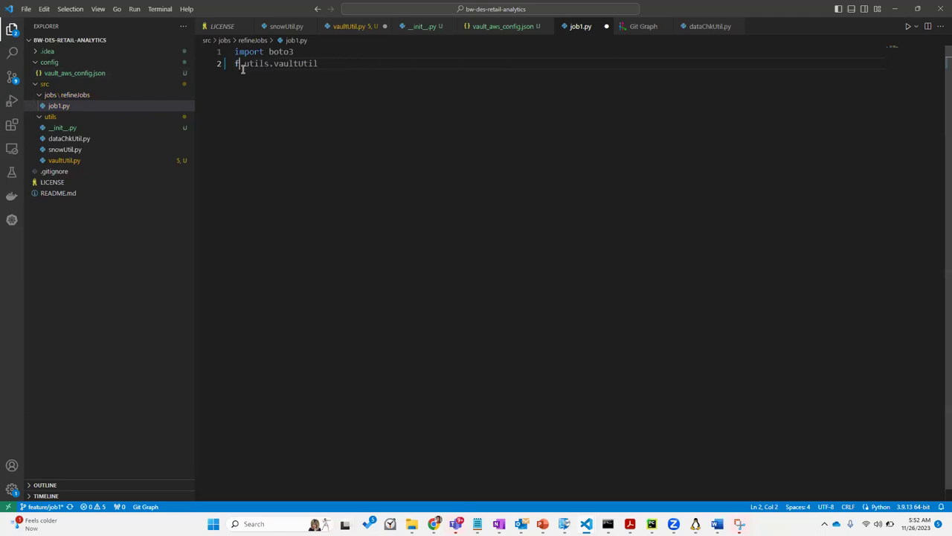
pyautogui.write('rom')
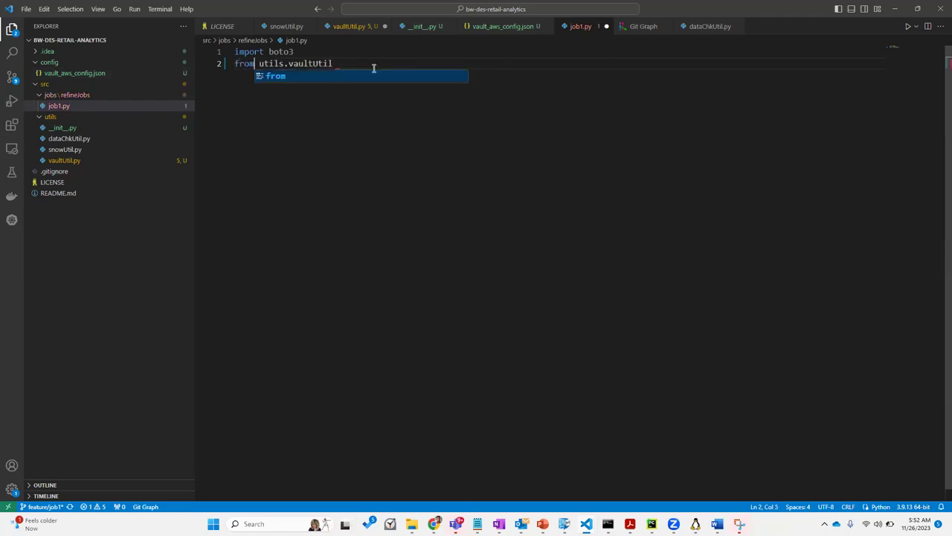
pyautogui.click(373, 68)
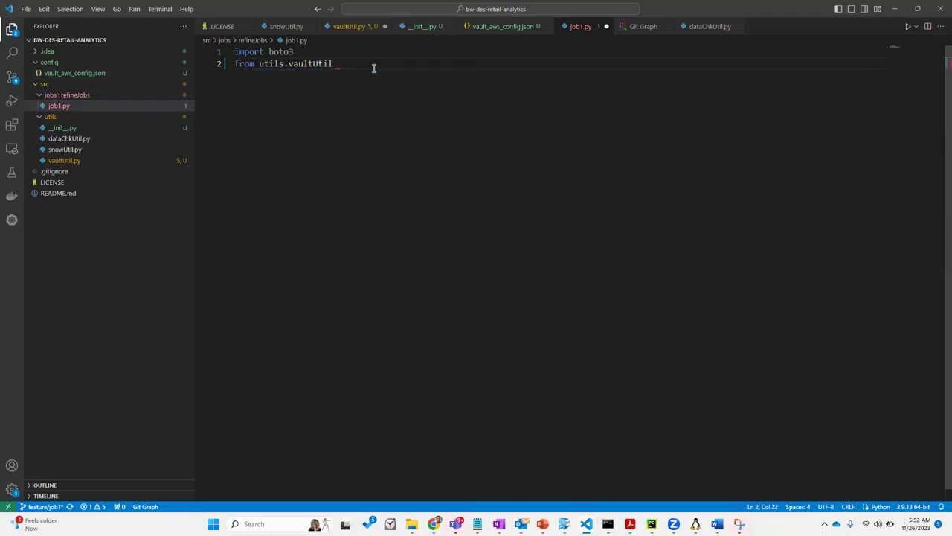
pyautogui.write('import')
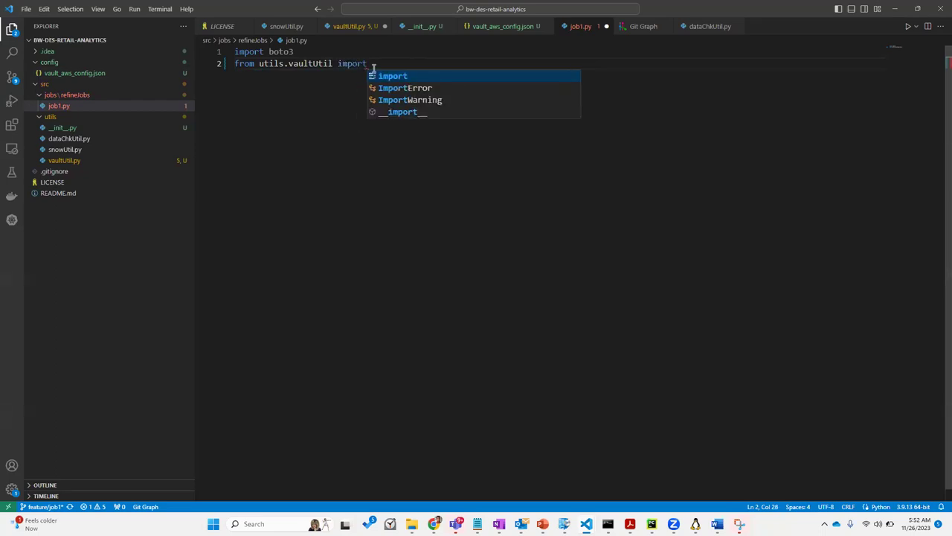
pyautogui.press('Escape')
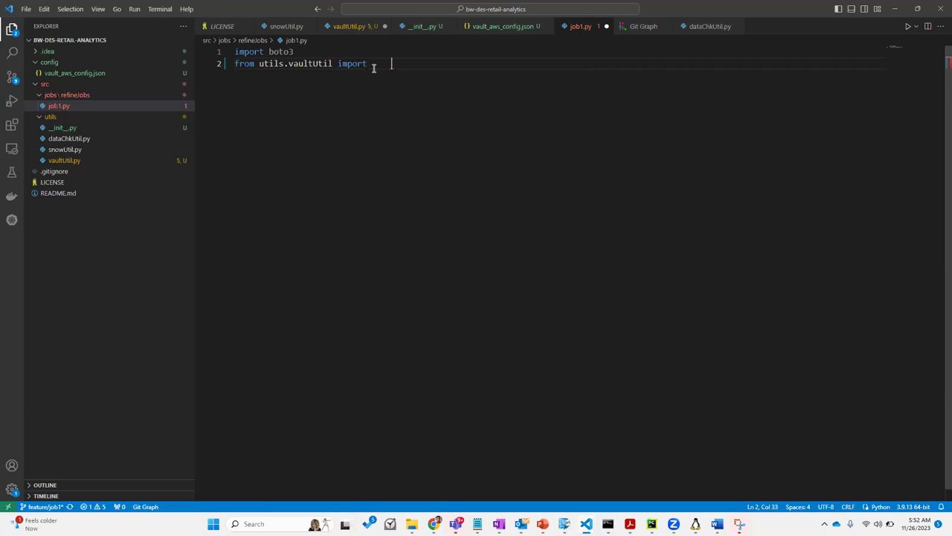
pyautogui.press('BackSpace')
pyautogui.press('BackSpace')
# Copy authenticate_with_approle from vaultUtil.py and paste it after import in job1.py
pyautogui.click(66, 160)
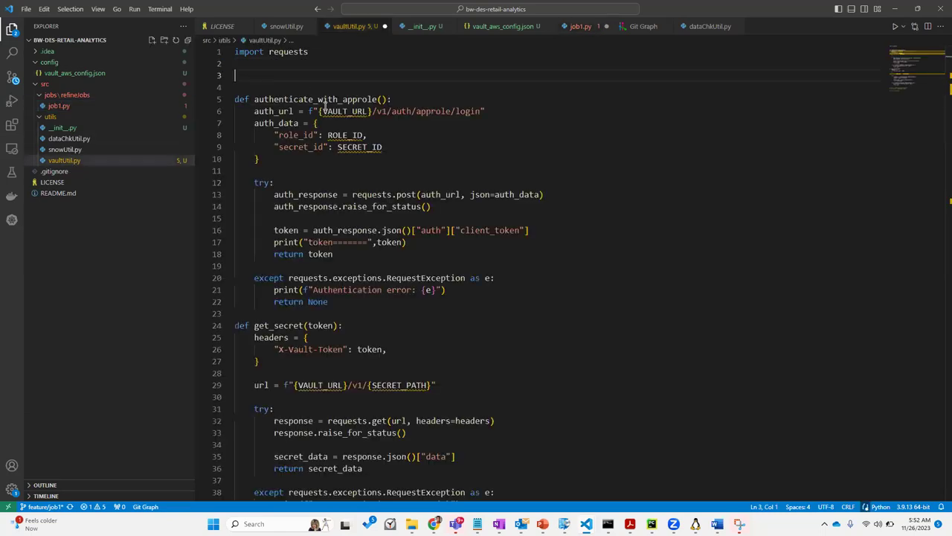
pyautogui.doubleClick(328, 99)
pyautogui.hotkey('ctrl', 'c')
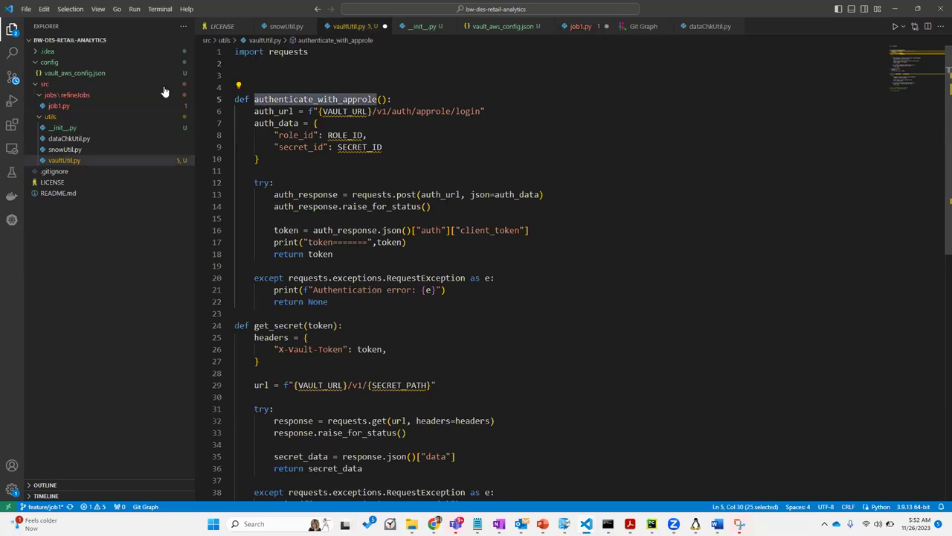
pyautogui.click(64, 106)
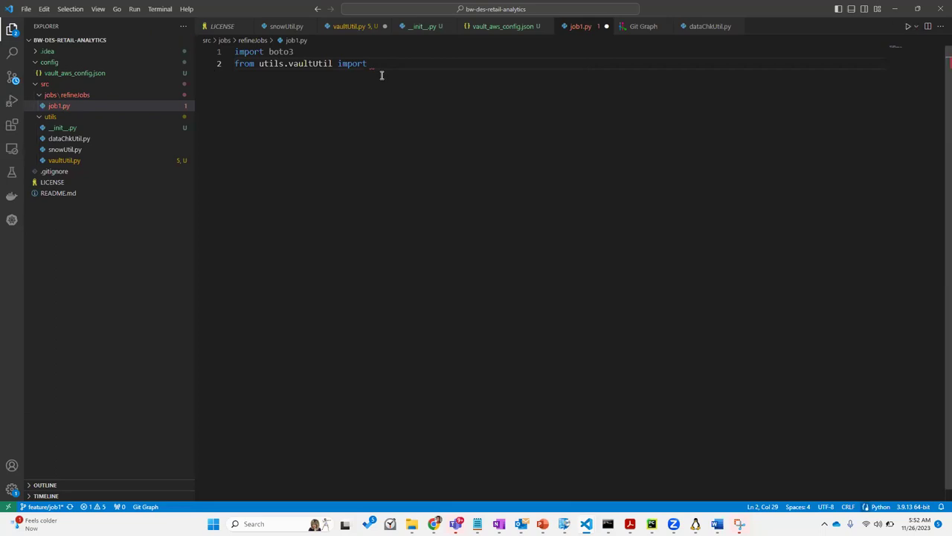
pyautogui.hotkey('ctrl', 'v')
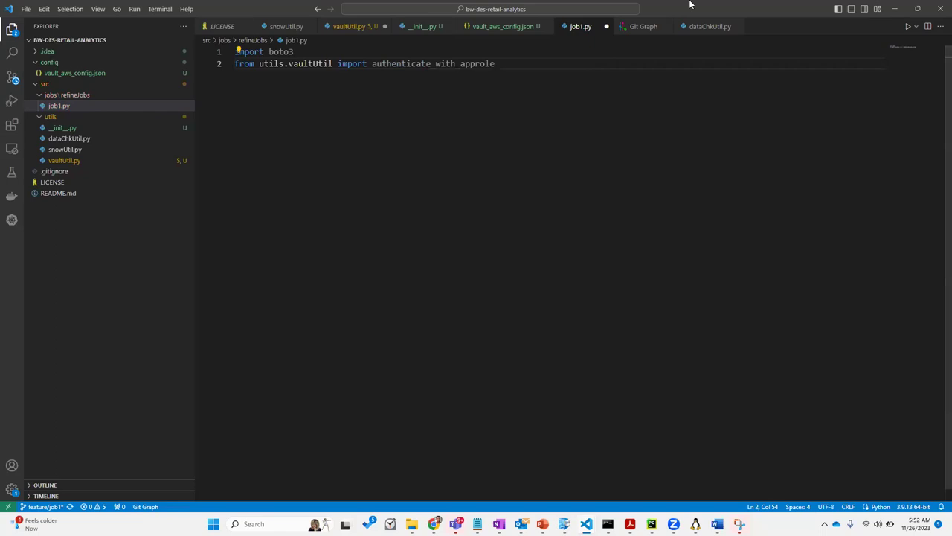
# Resize and widen the VS Code window
pyautogui.press('super+Down')
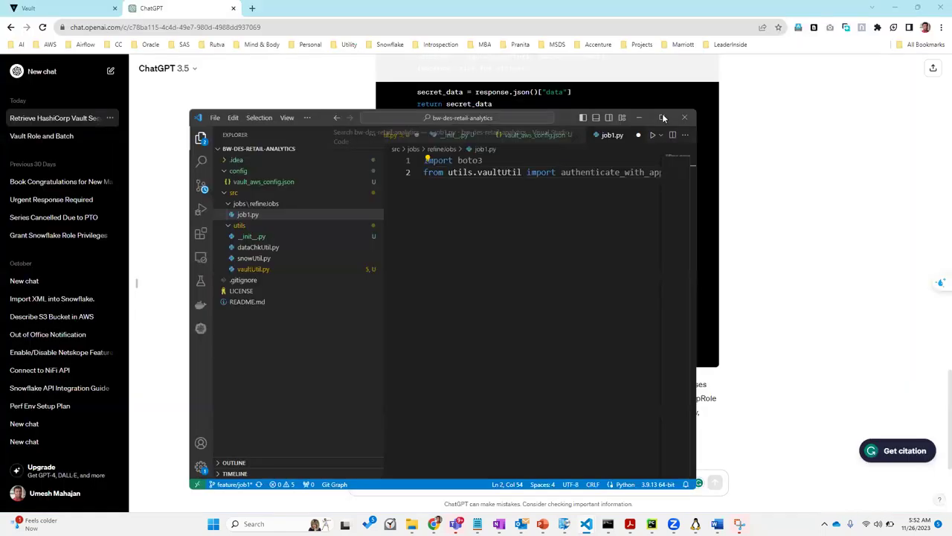
pyautogui.click(664, 117)
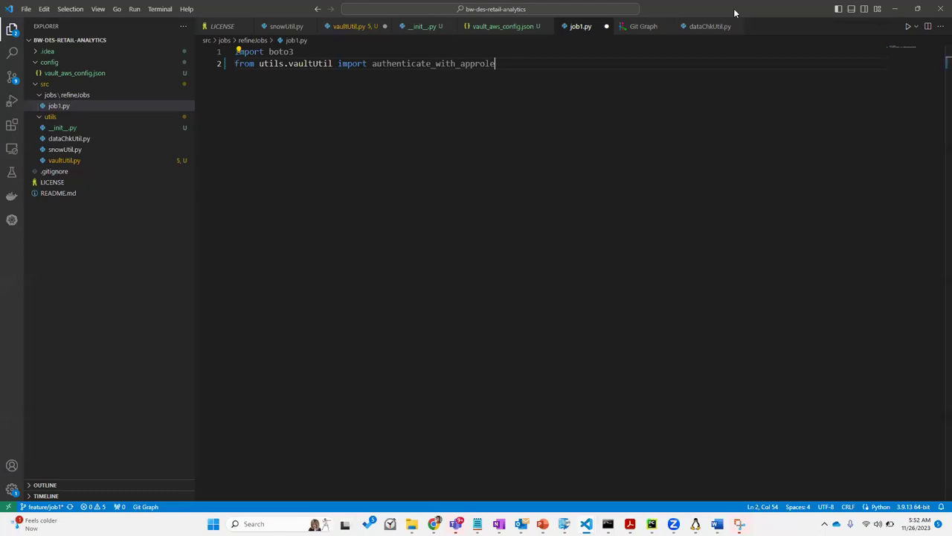
pyautogui.press('super+Down')
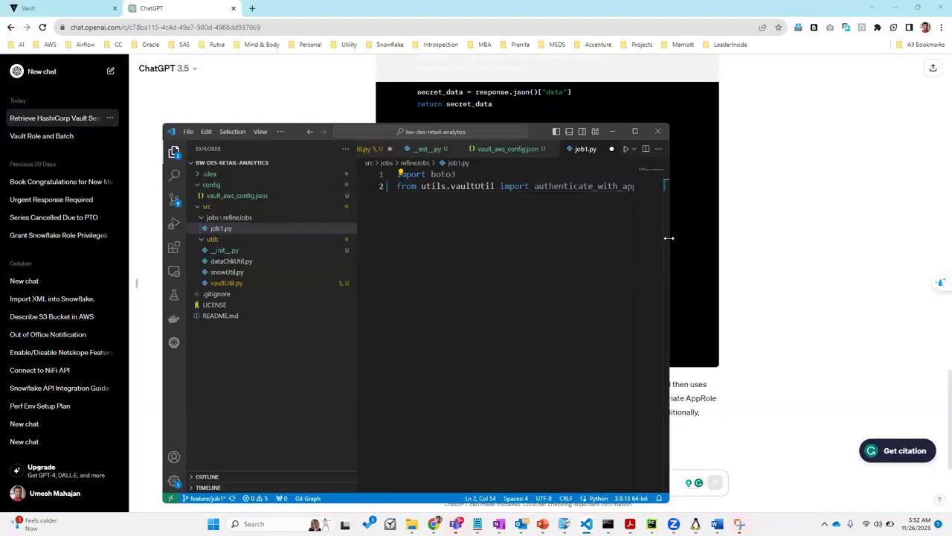
pyautogui.moveTo(668, 238); pyautogui.dragTo(916, 238)
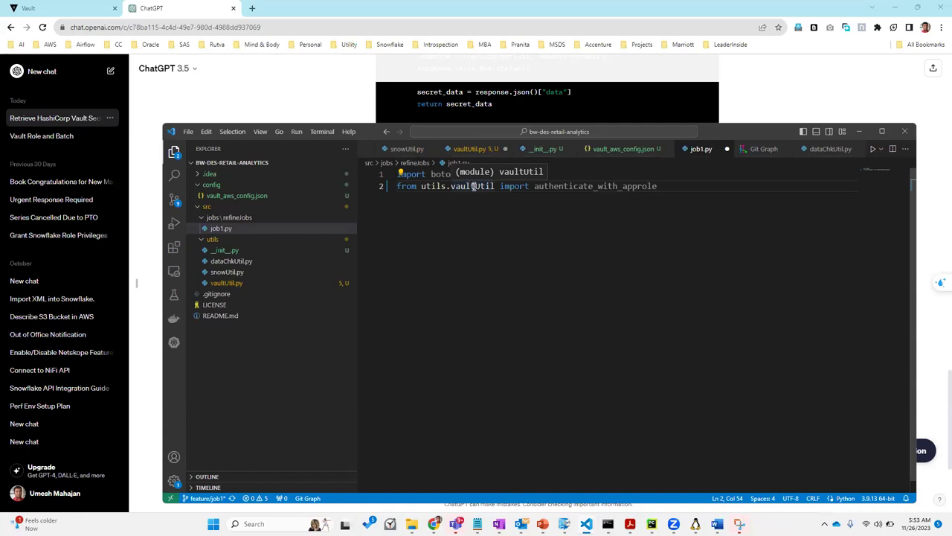
# Add 'test = authenticate_with_approle()' on line 4 of job1.py
pyautogui.doubleClick(627, 186)
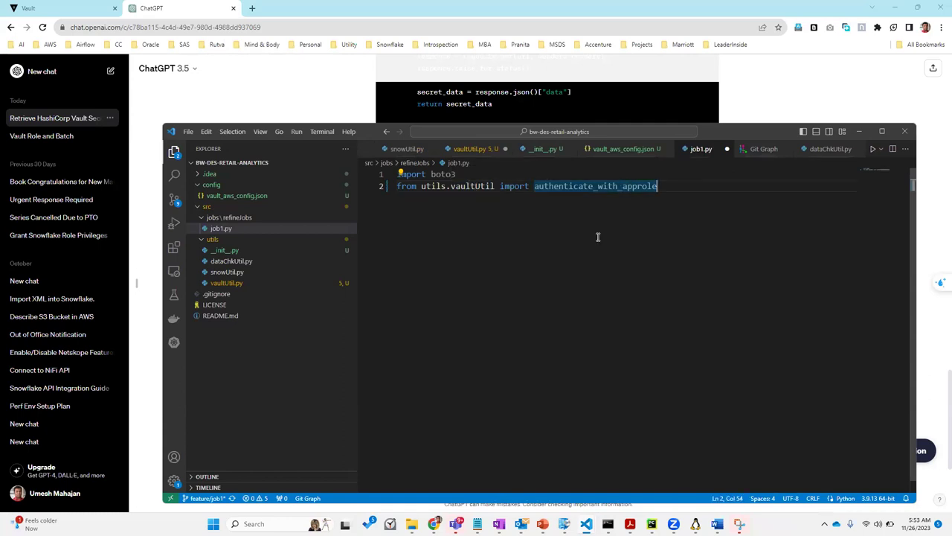
pyautogui.click(687, 200)
pyautogui.press('Return')
pyautogui.press('Return')
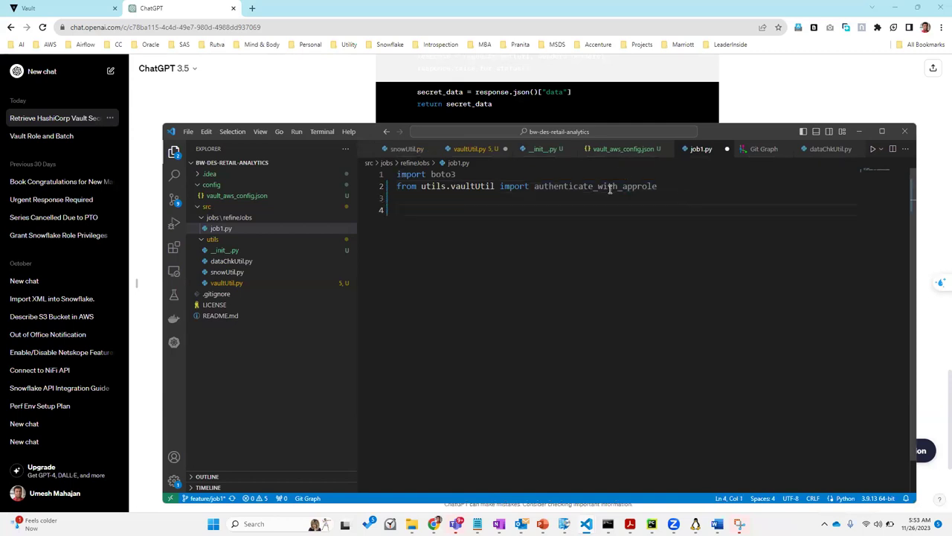
pyautogui.doubleClick(610, 188)
pyautogui.hotkey('ctrl', 'c')
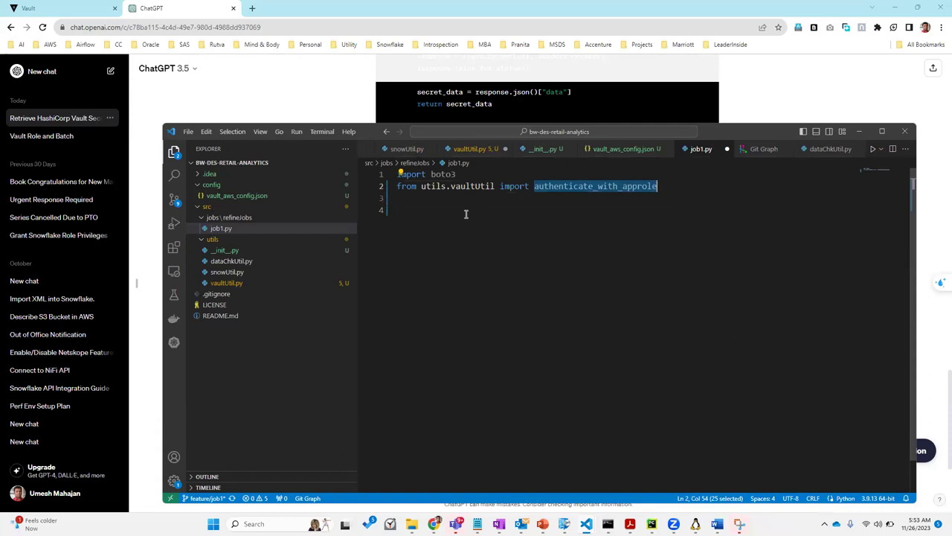
pyautogui.click(466, 214)
pyautogui.hotkey('ctrl', 'v')
pyautogui.write('()')
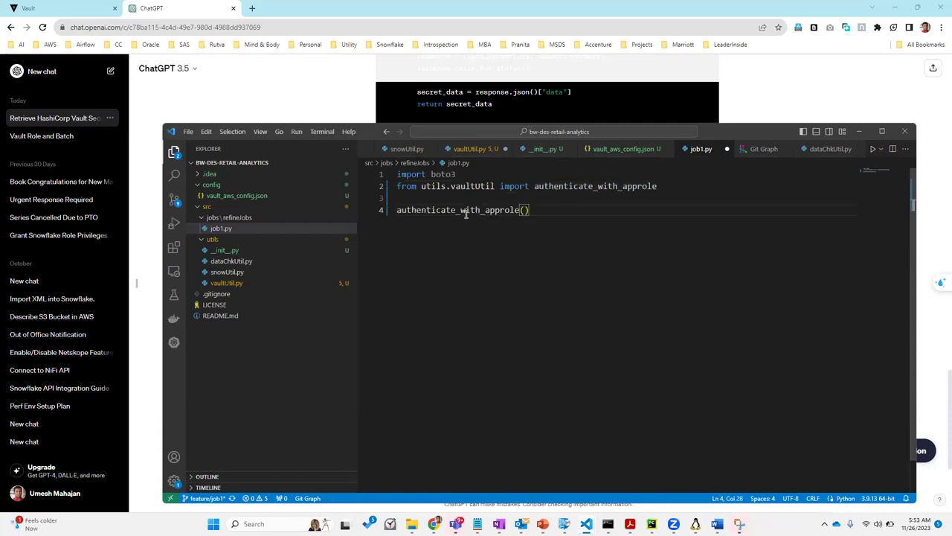
pyautogui.press('Left')
pyautogui.press('Left')
pyautogui.press('Left')
pyautogui.press('Left')
pyautogui.press('Left')
pyautogui.press('Left')
pyautogui.press('Left')
pyautogui.press('Left')
pyautogui.press('Left')
pyautogui.press('Left')
pyautogui.press('Left')
pyautogui.press('Left')
pyautogui.press('Left')
pyautogui.press('Left')
pyautogui.press('Left')
pyautogui.press('Left')
pyautogui.press('Left')
pyautogui.press('Left')
pyautogui.press('Left')
pyautogui.press('Left')
pyautogui.press('Left')
pyautogui.press('Left')
pyautogui.press('Left')
pyautogui.press('Left')
pyautogui.press('Left')
pyautogui.press('Left')
pyautogui.write('test =')
# Add 'print(test)' on line 5 and maximize the VS Code window
pyautogui.press('End')
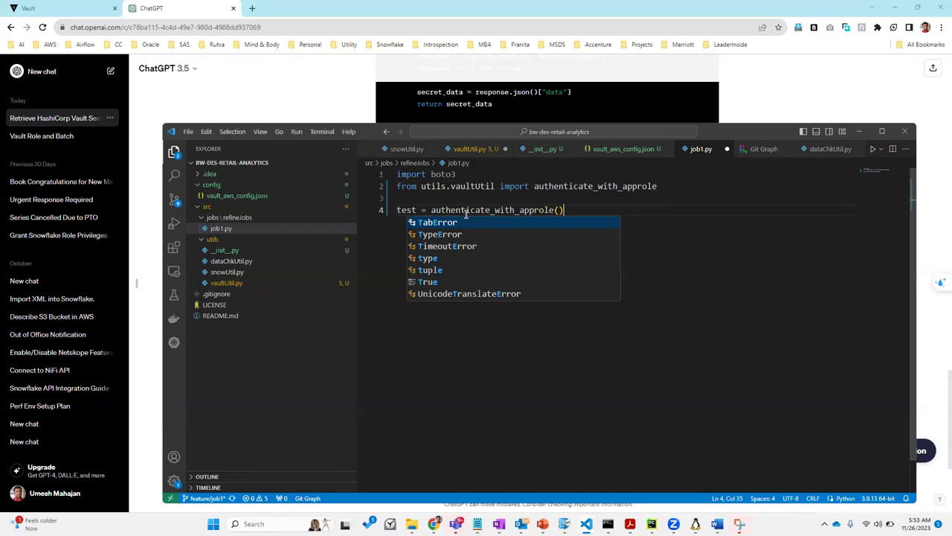
pyautogui.press('Tab')
pyautogui.hotkey('ctrl', 'z')
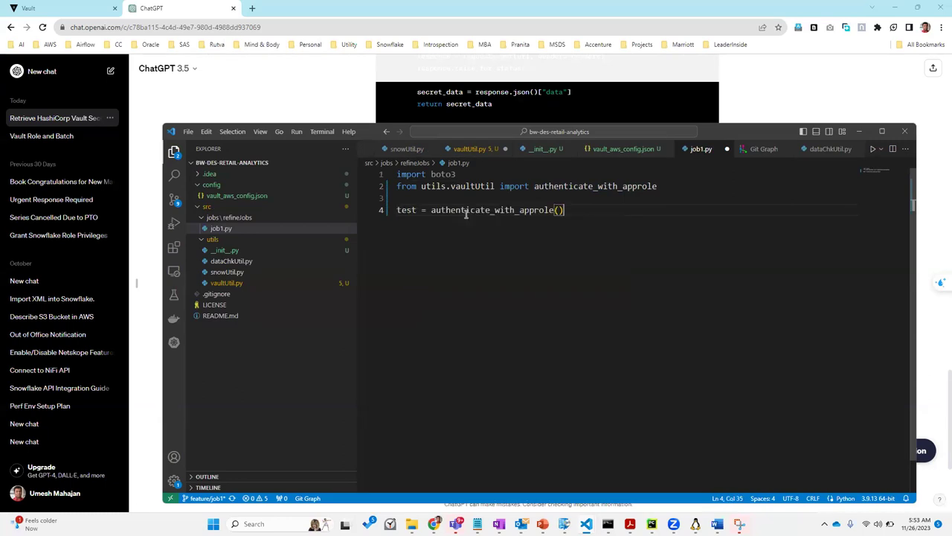
pyautogui.press('Return')
pyautogui.write('pr')
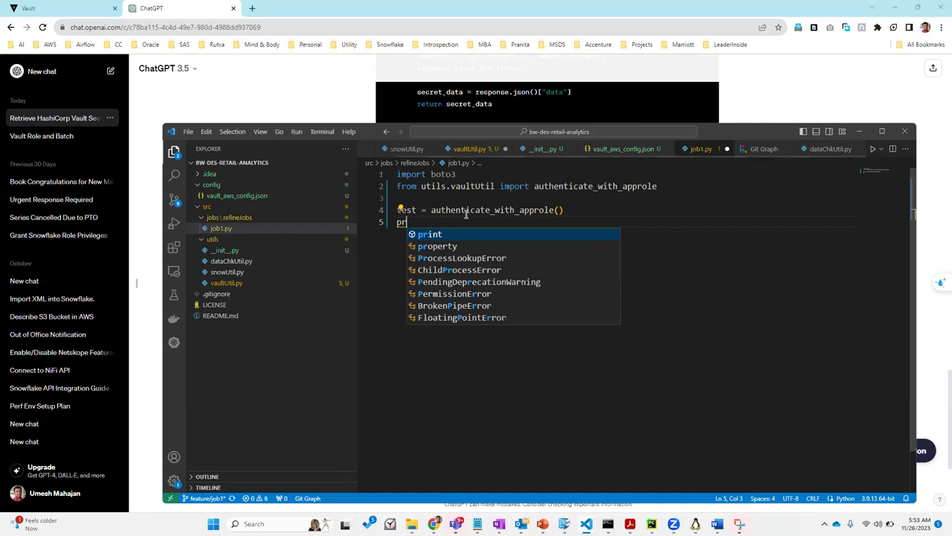
pyautogui.press('Tab')
pyautogui.write('(')
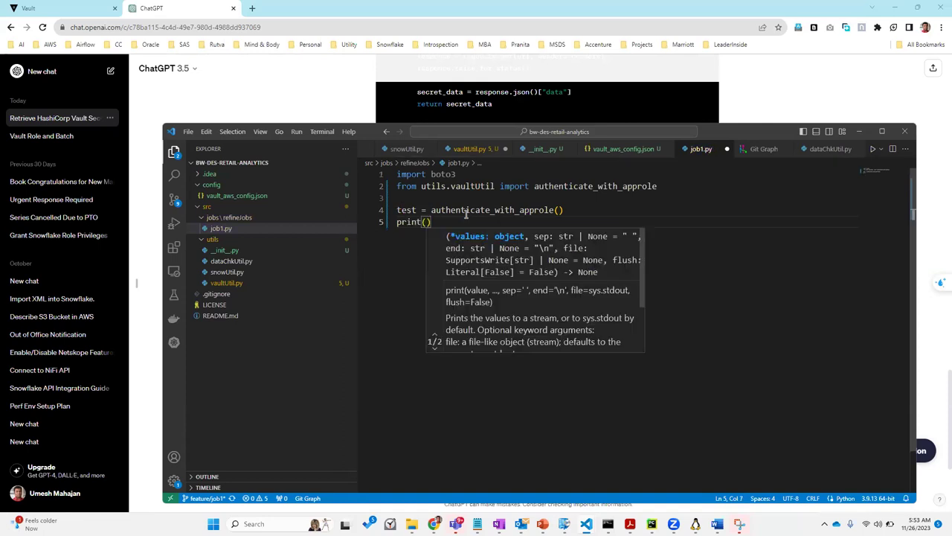
pyautogui.write('test')
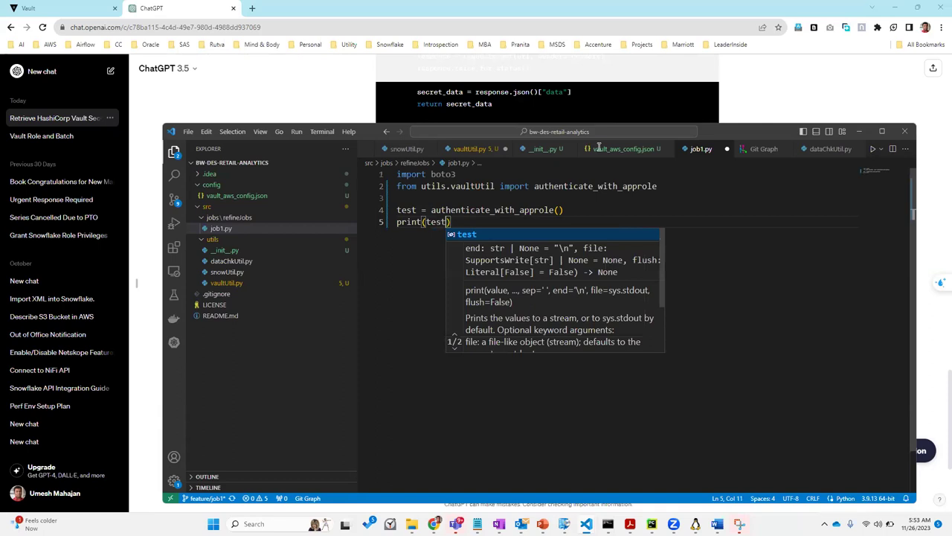
pyautogui.doubleClick(735, 130)
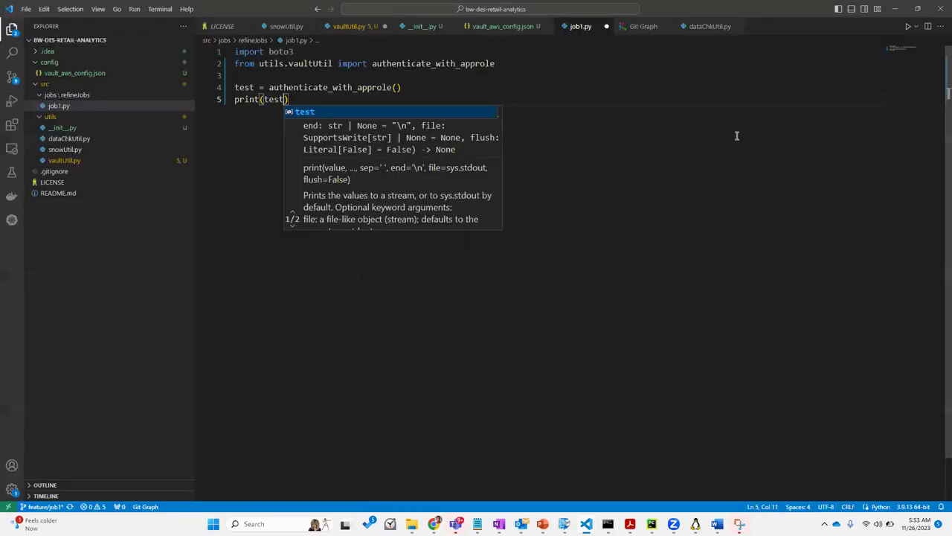
pyautogui.write(')')
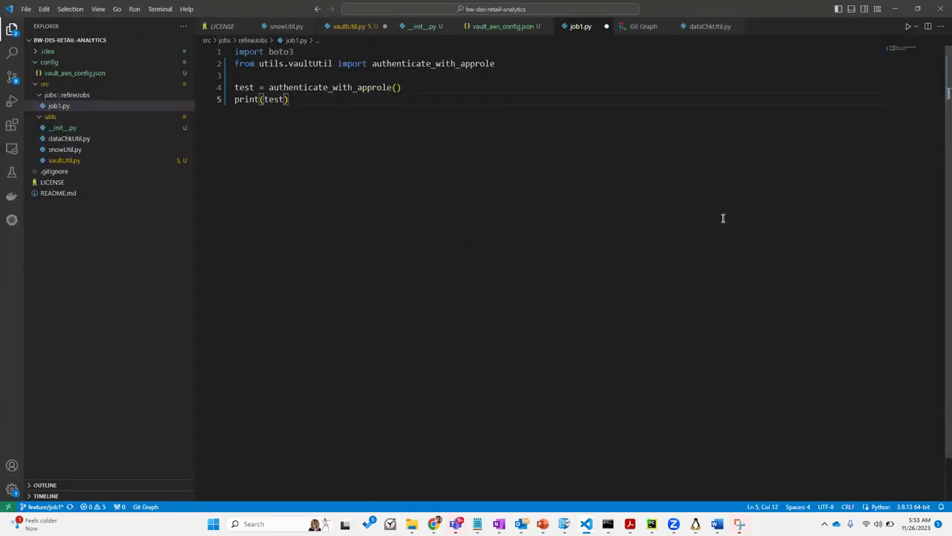
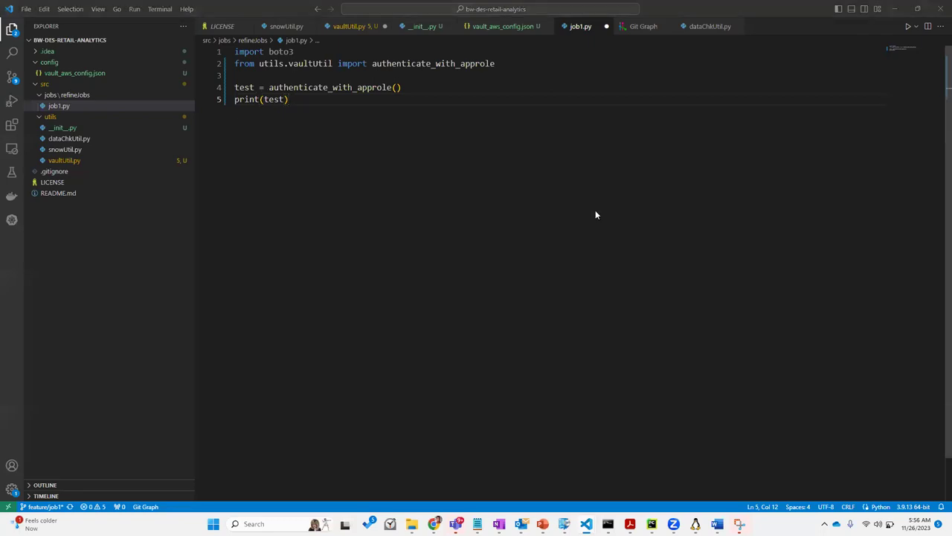
# Switch from the editor to the Chrome window showing Vault's approle configuration page
pyautogui.hotkey('alt', 'Tab')
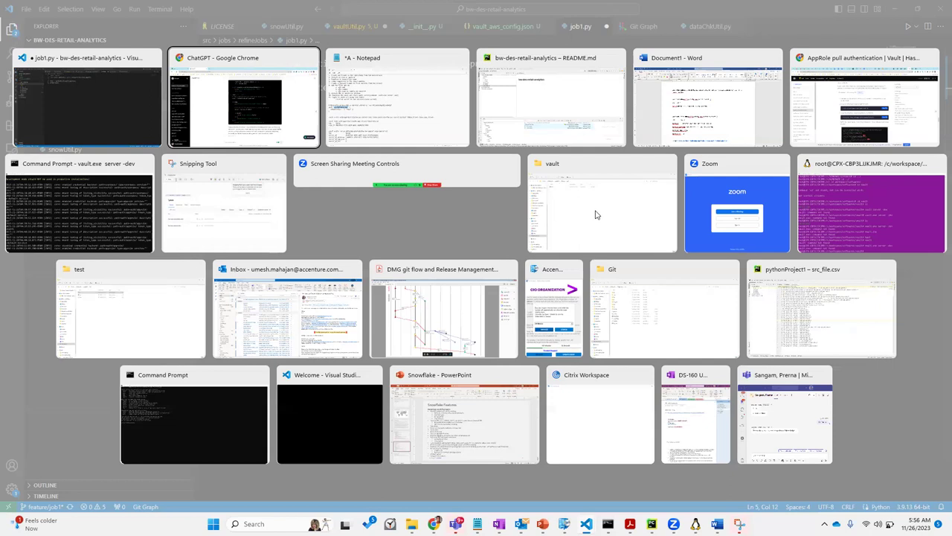
pyautogui.press('Tab')
pyautogui.press('Tab')
pyautogui.press('Tab')
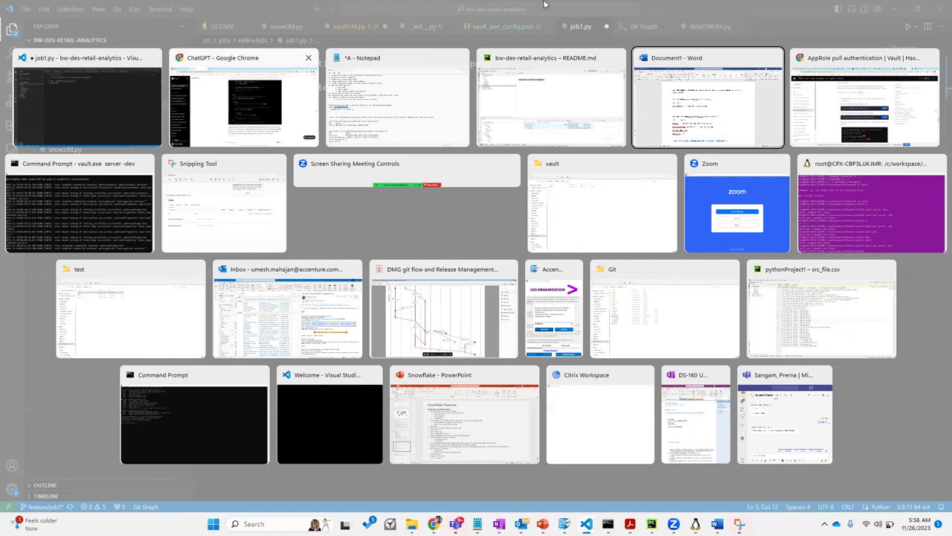
pyautogui.click(298, 79)
pyautogui.hotkey('alt', 'Tab')
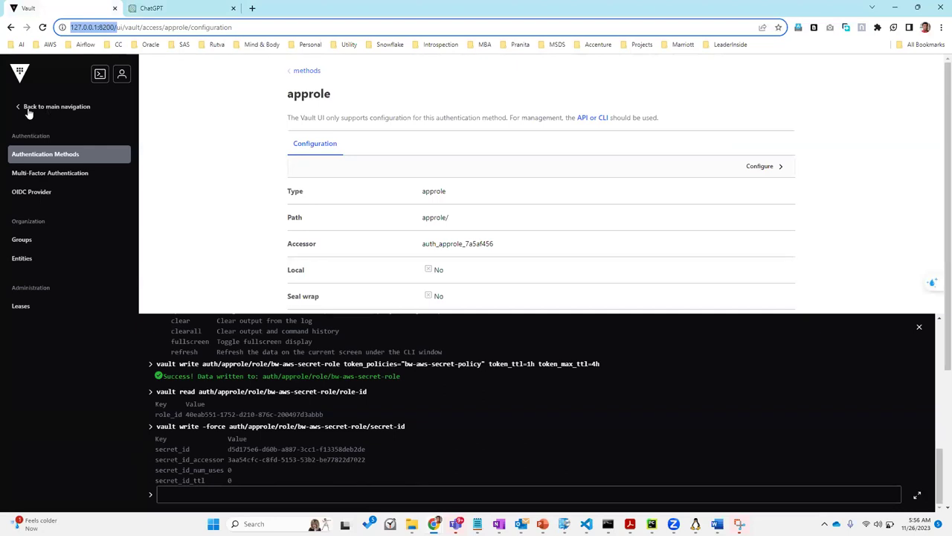
# Return to Vault's main dashboard and open the secret/ key/value engine
pyautogui.press('Return')
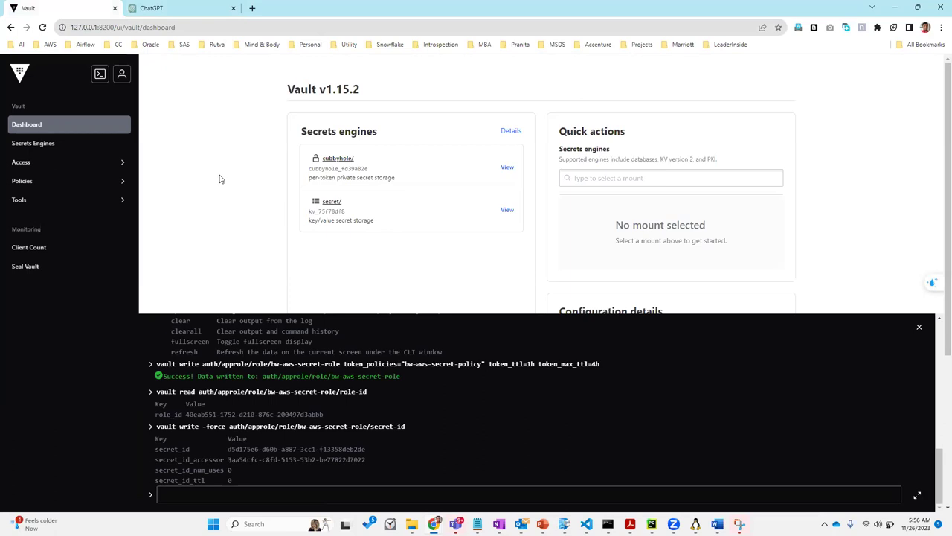
pyautogui.click(332, 203)
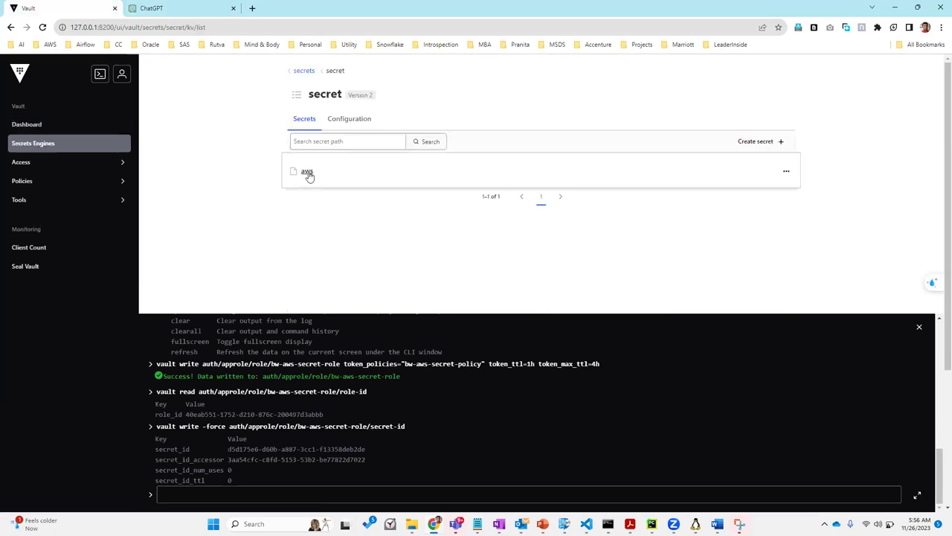
# Start a new secret at path snow with a first key bw-snow-serviceuser-dev and its value
pyautogui.click(756, 143)
pyautogui.write('a')
pyautogui.write('now')
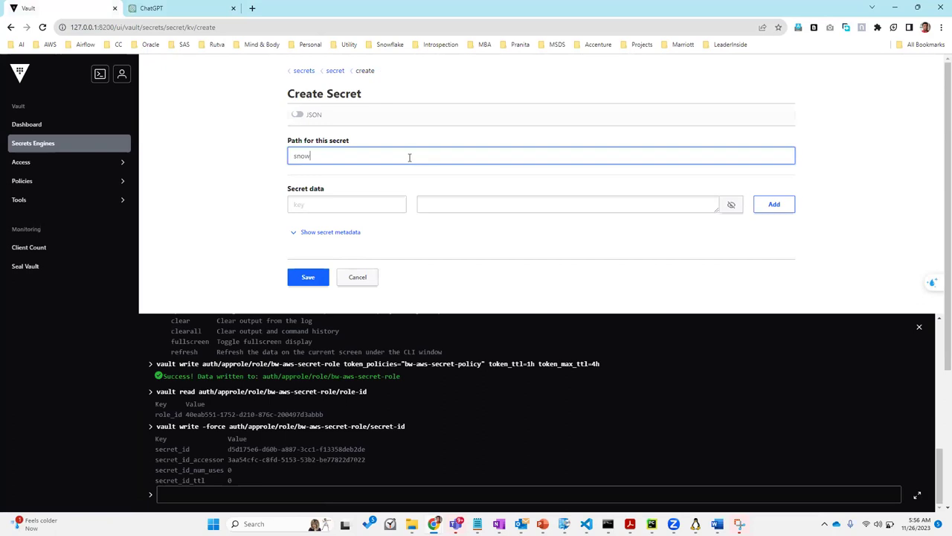
pyautogui.click(352, 204)
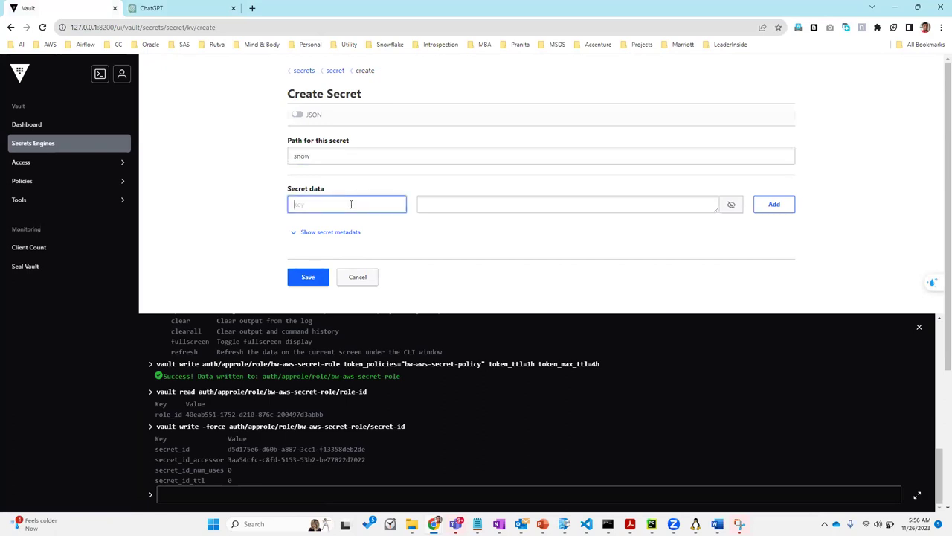
pyautogui.write('bw-snow-')
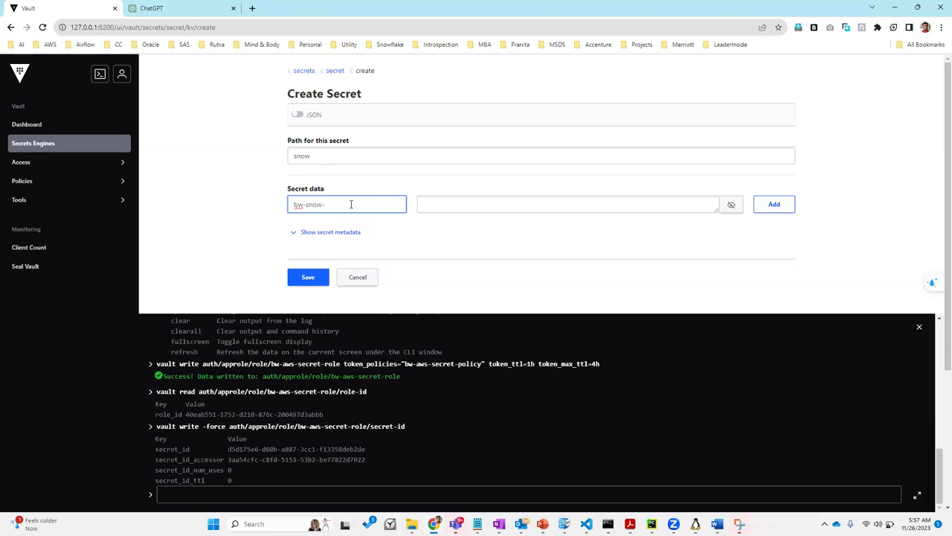
pyautogui.write('serviceuser-dev')
pyautogui.hotkey('ctrl', 'a')
pyautogui.hotkey('ctrl', 'c')
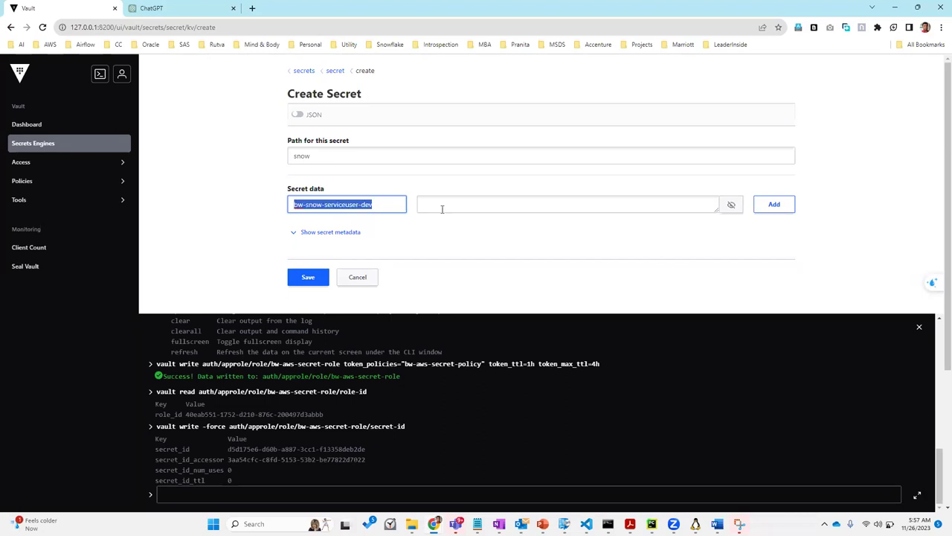
pyautogui.click(442, 209)
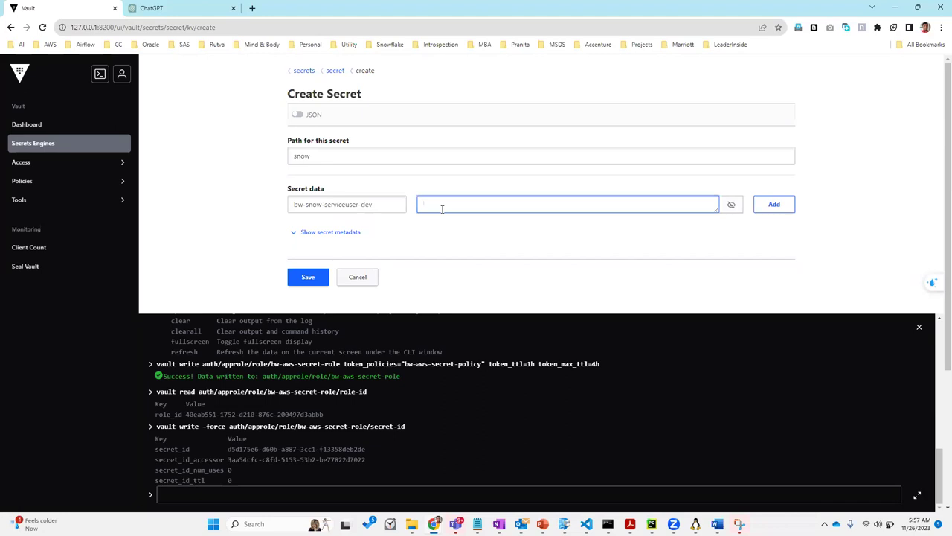
pyautogui.hotkey('ctrl', 'v')
# Add the password entry, rename keys to bw-snow-serviceusername-dev and bw-snow-serviceuserpassword-dev, and save
pyautogui.click(773, 207)
pyautogui.hotkey('ctrl', 'v')
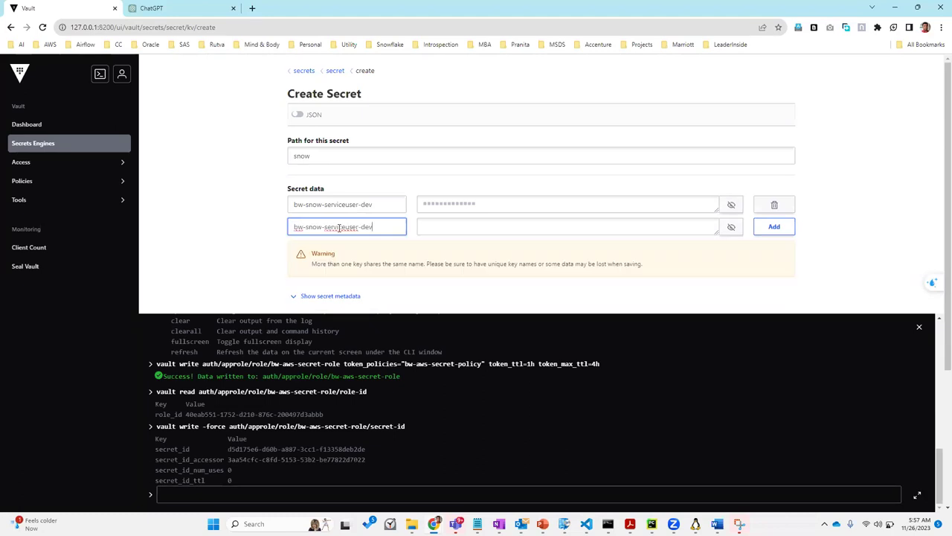
pyautogui.doubleClick(339, 227)
pyautogui.click(360, 206)
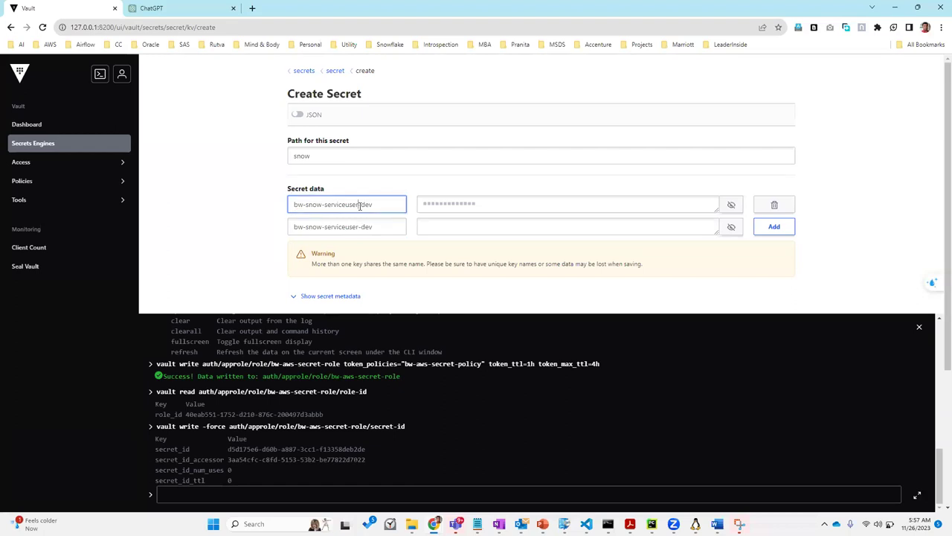
pyautogui.write('name')
pyautogui.click(360, 225)
pyautogui.write('nassword')
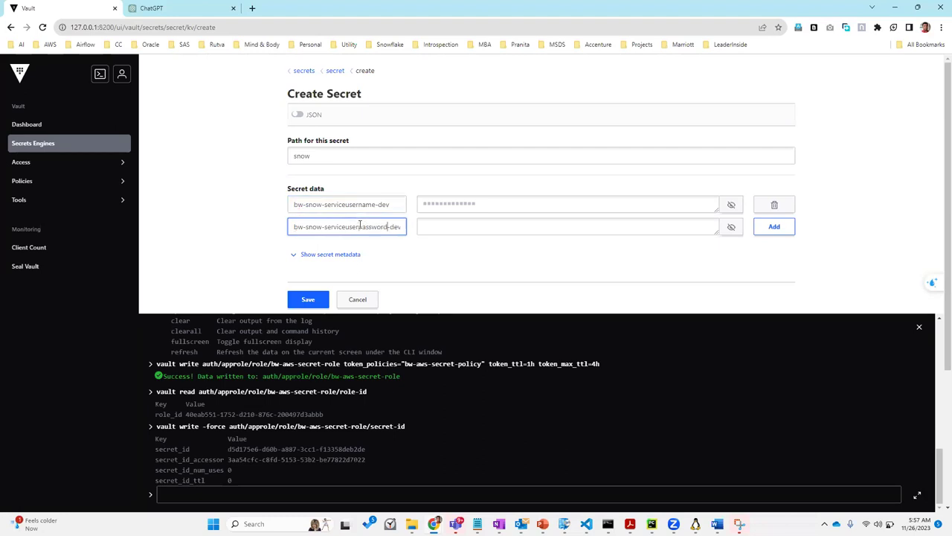
pyautogui.click(443, 232)
pyautogui.write('*******')
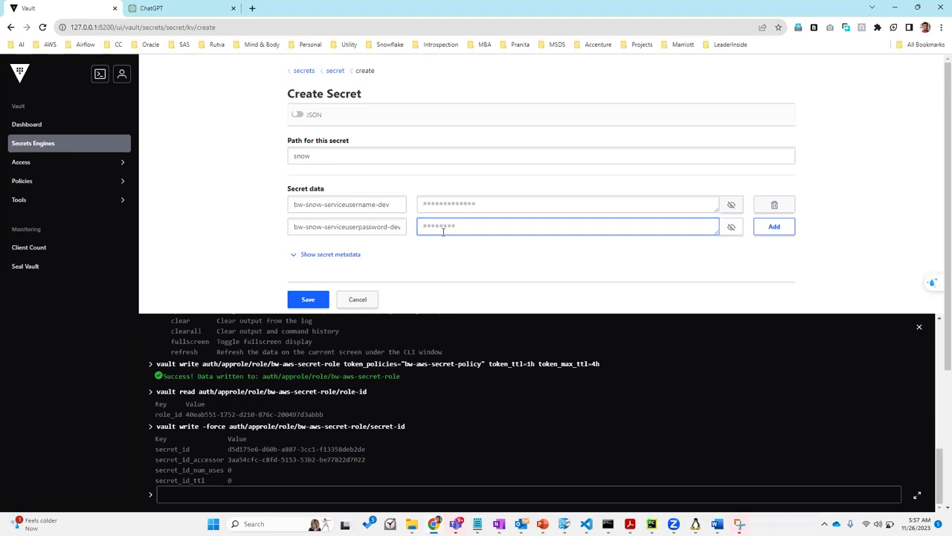
pyautogui.write('*****')
pyautogui.click(771, 228)
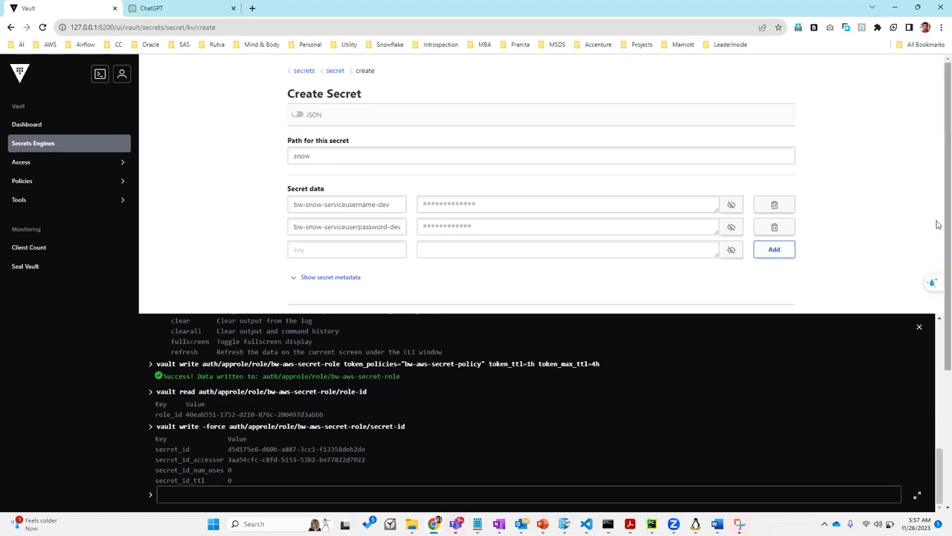
pyautogui.scroll(-2, 937, 224)
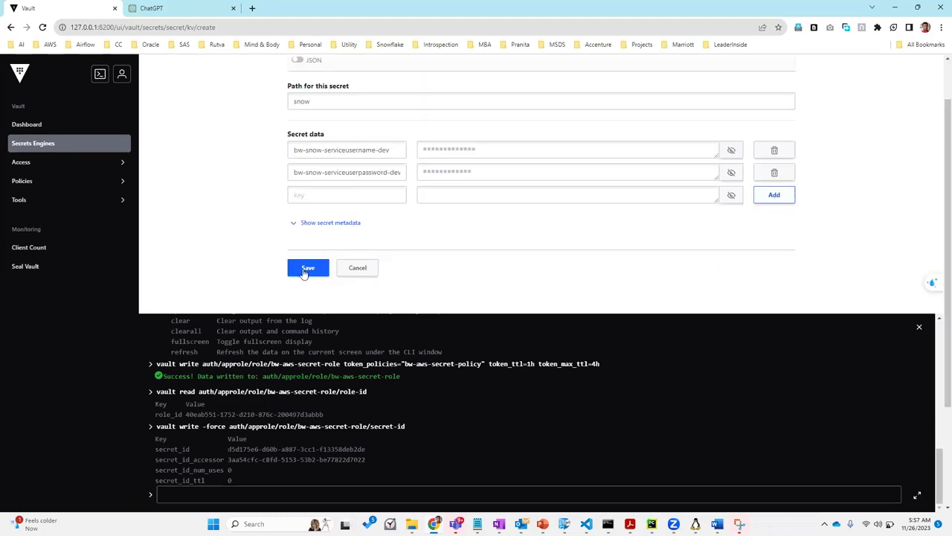
pyautogui.click(307, 268)
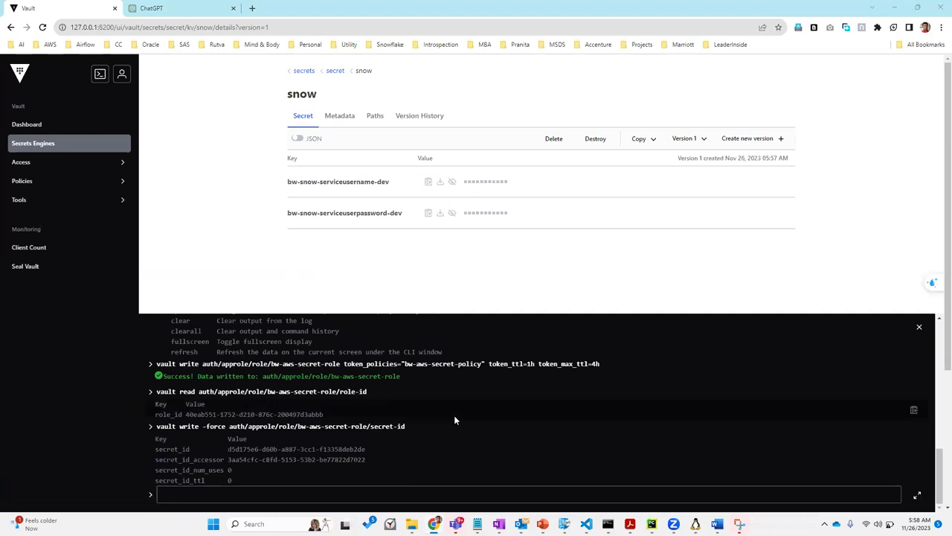
# Paste the contents of vault_aws_config.json near the top of vaultUtil.py
pyautogui.hotkey('alt', 'Tab')
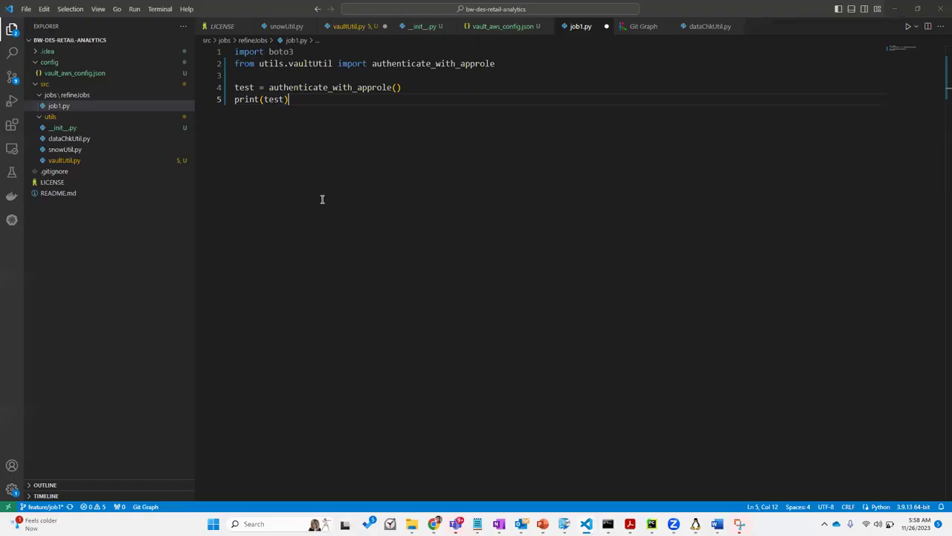
pyautogui.click(69, 162)
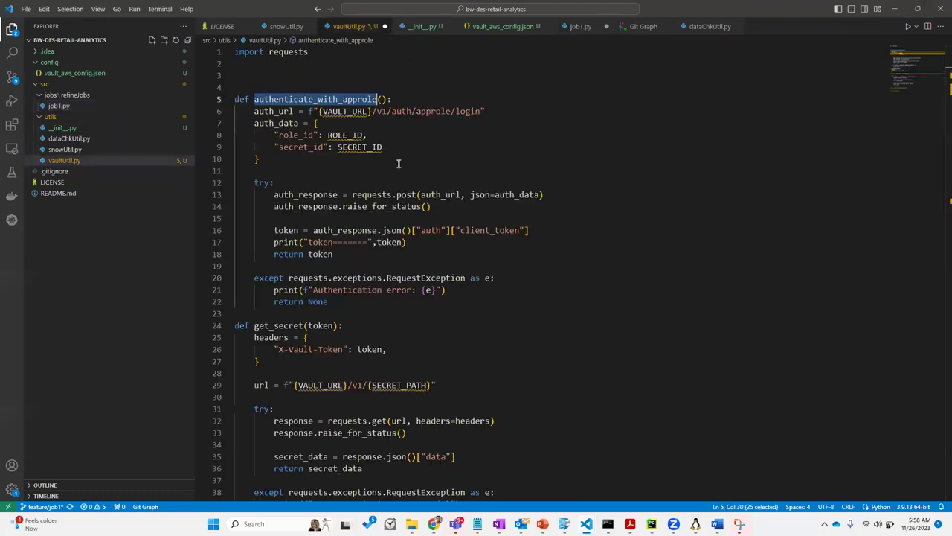
pyautogui.press('Down')
pyautogui.press('Down')
pyautogui.press('Down')
pyautogui.press('Down')
pyautogui.press('Down')
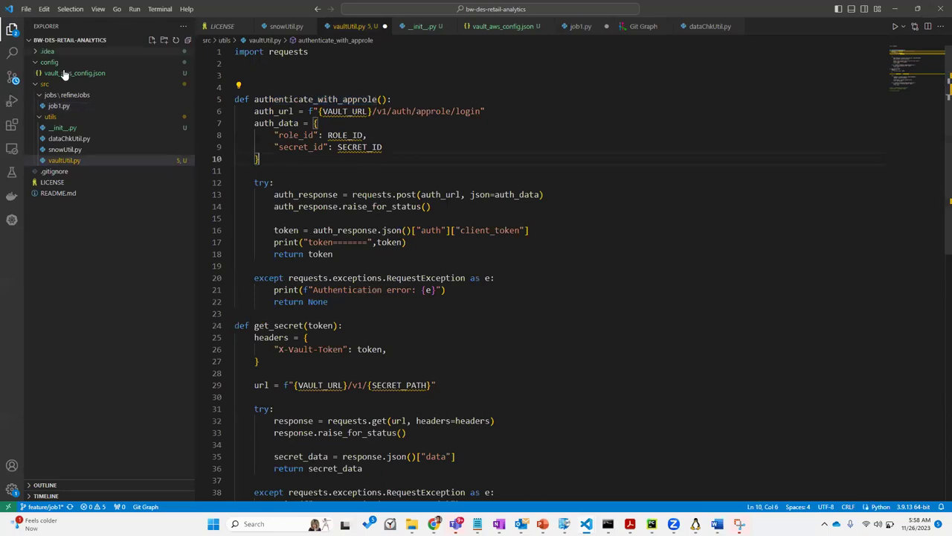
pyautogui.hotkey('ctrl', 'shift', 'e')
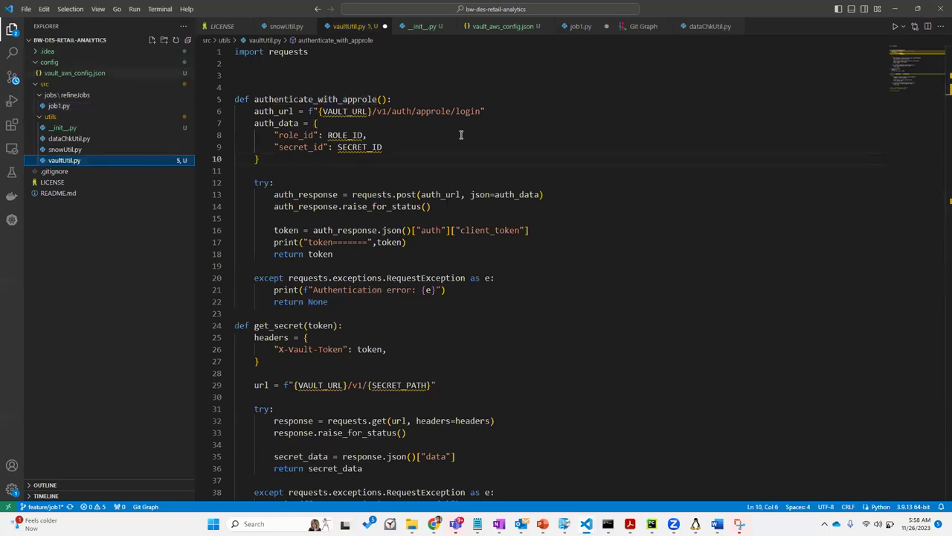
pyautogui.hotkey('ctrl', 'Tab')
pyautogui.hotkey('ctrl', 'a')
pyautogui.hotkey('ctrl', 'c')
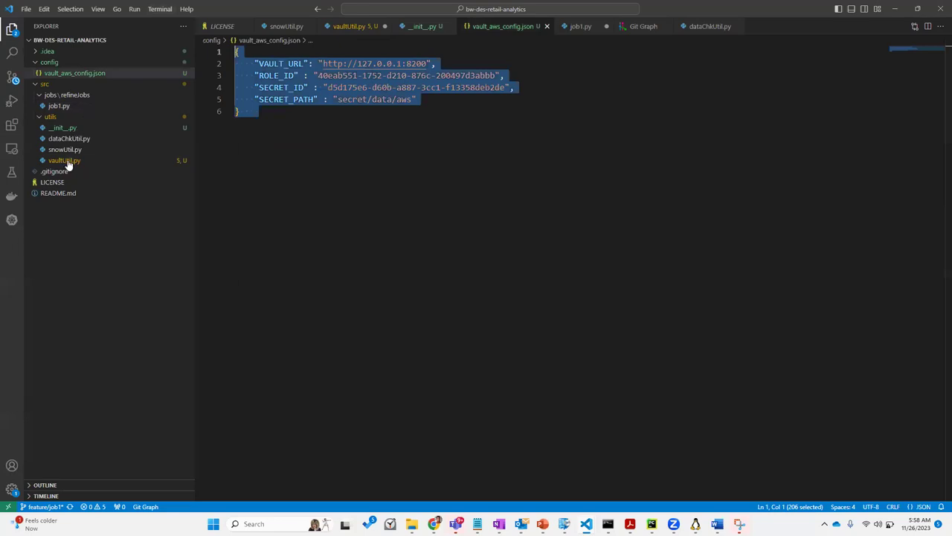
pyautogui.hotkey('ctrl', 'shift', 'e')
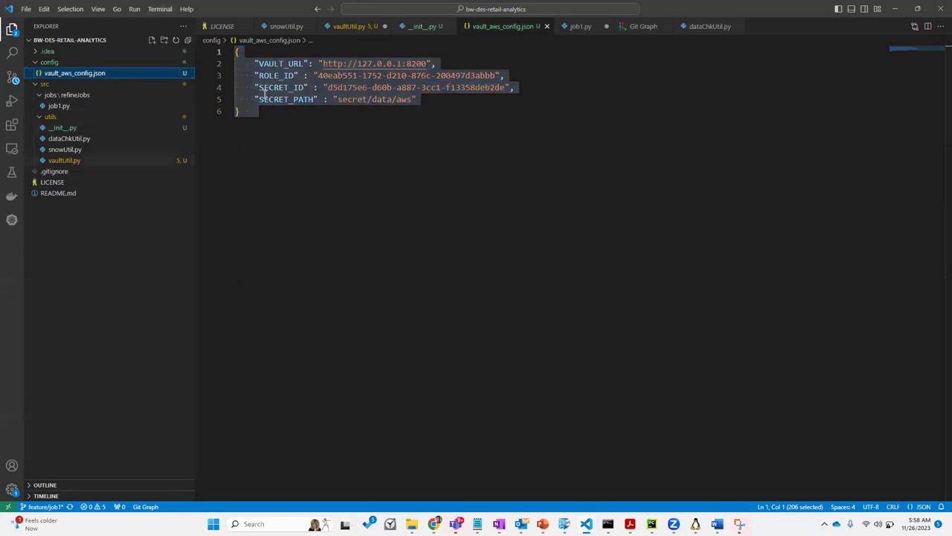
pyautogui.hotkey('ctrl', 'Tab')
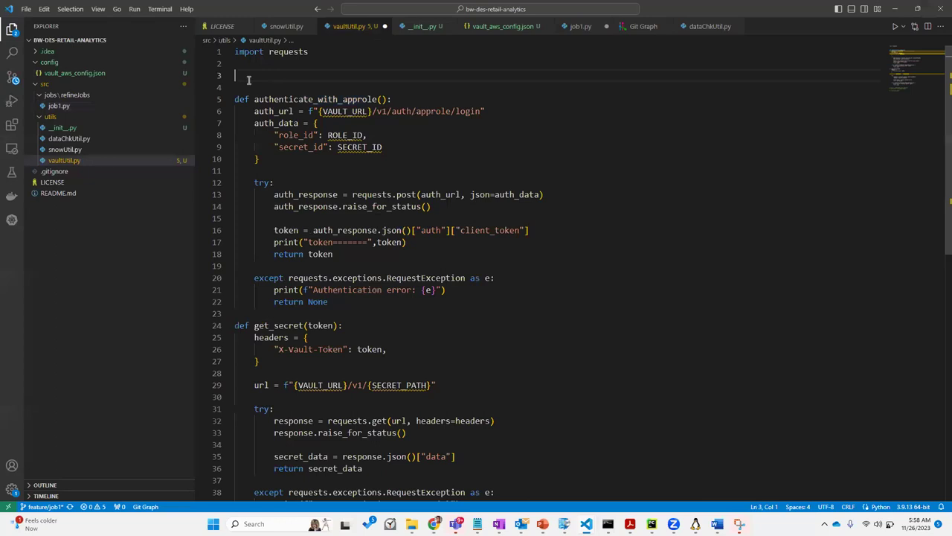
pyautogui.click(248, 78)
pyautogui.hotkey('ctrl', 'v')
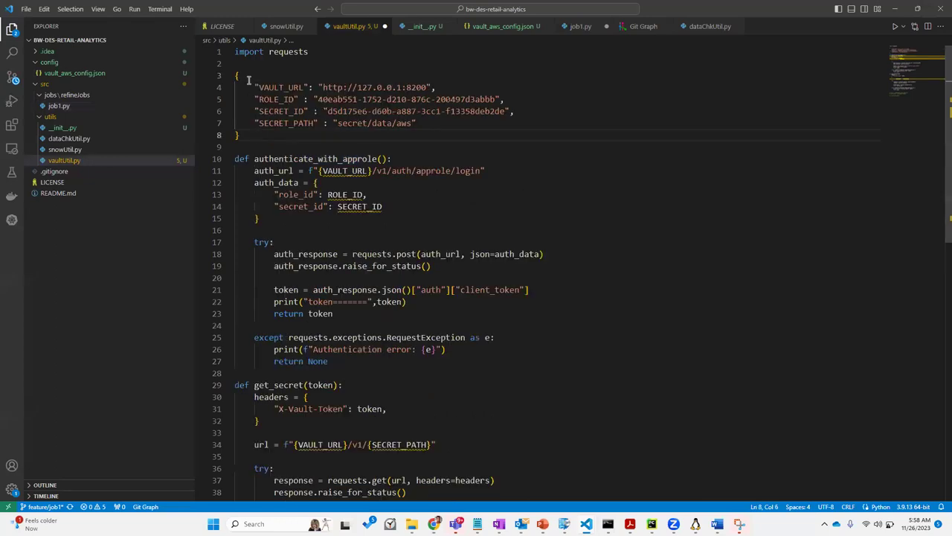
# Remove the opening brace and the indents and quotes before VAULT_URL, ROLE_ID, SECRET_ID and SECRET_PATH
pyautogui.click(249, 79)
pyautogui.press('BackSpace')
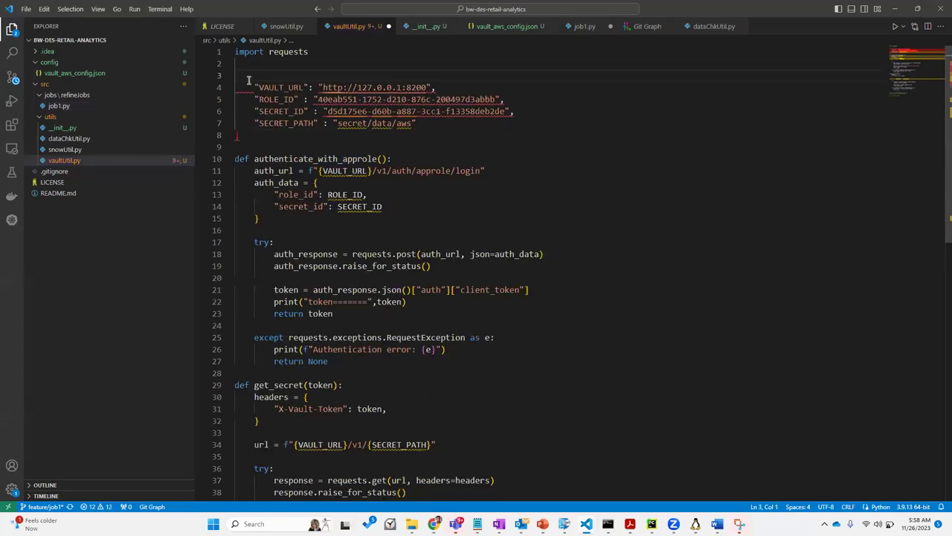
pyautogui.hotkey('ctrl', 'Delete')
pyautogui.press('Delete')
pyautogui.press('Down')
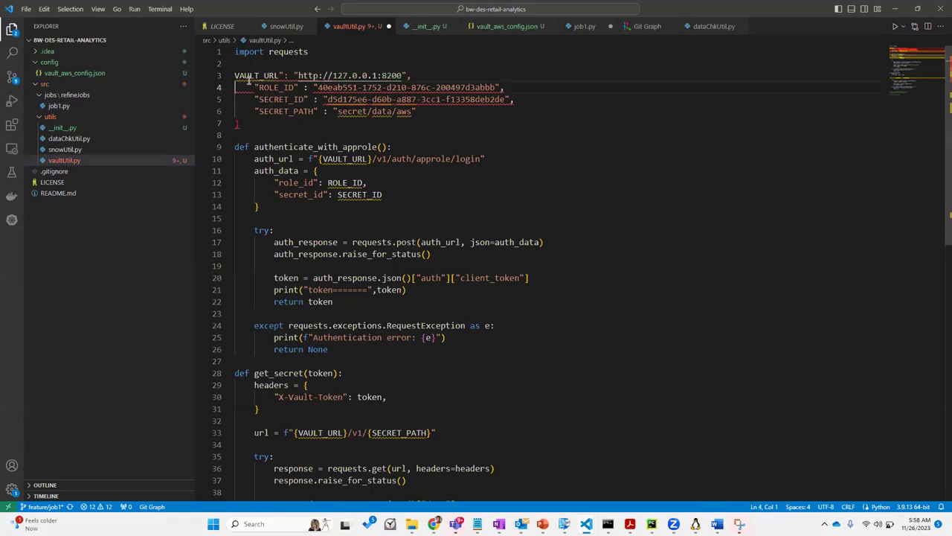
pyautogui.press('Delete')
pyautogui.press('Delete')
pyautogui.press('Delete')
pyautogui.press('Delete')
pyautogui.press('Delete')
pyautogui.press('Down')
pyautogui.press('Delete')
pyautogui.press('Delete')
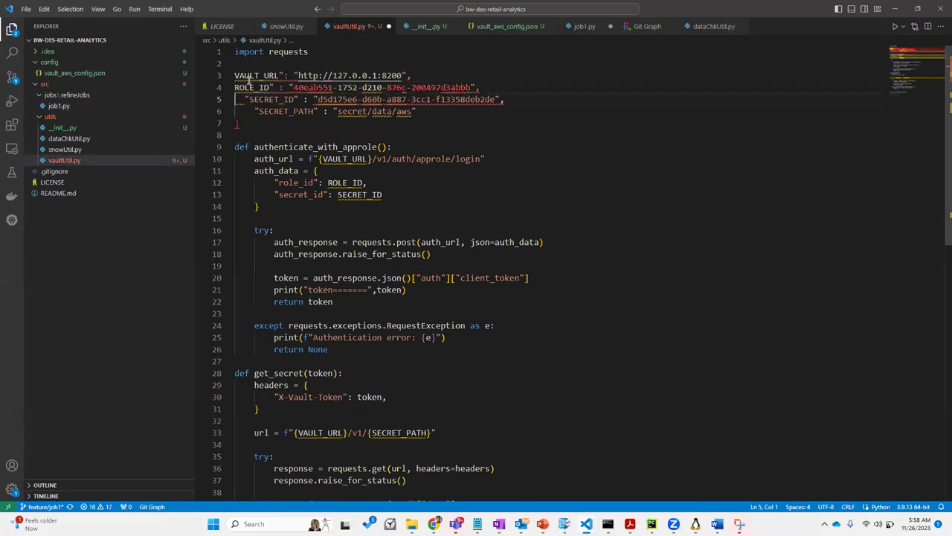
pyautogui.press('Delete')
pyautogui.press('Delete')
pyautogui.press('Delete')
pyautogui.press('Down')
pyautogui.press('Delete')
pyautogui.press('Delete')
pyautogui.press('Delete')
pyautogui.press('Delete')
pyautogui.press('Delete')
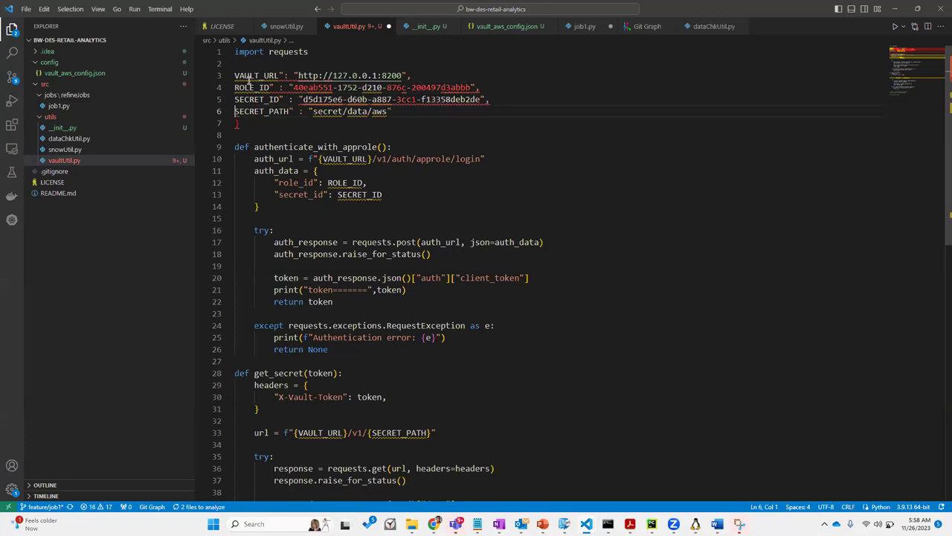
pyautogui.press('Down')
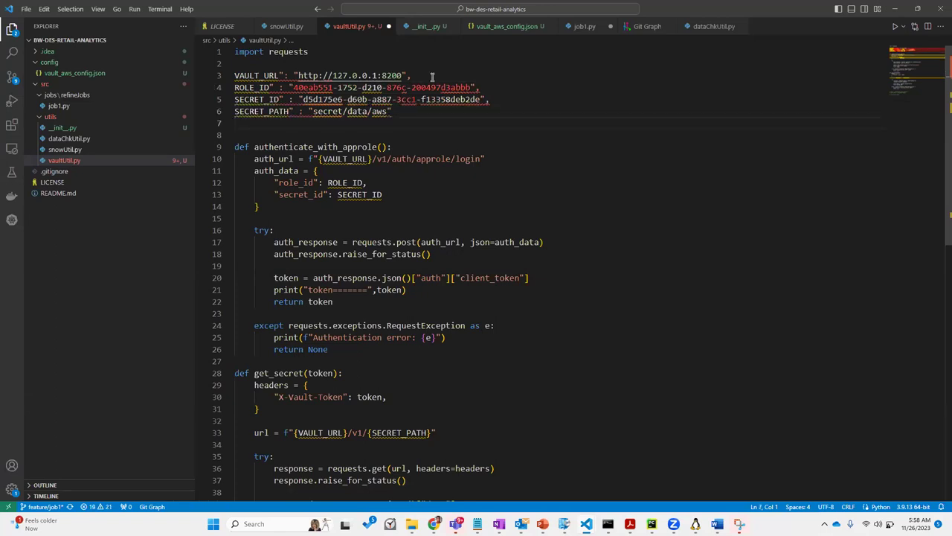
# Replace each setting's colon with an equals sign and fix the quotes around the values
pyautogui.click(432, 77)
pyautogui.press('BackSpace')
pyautogui.press('BackSpace')
pyautogui.press('Down')
pyautogui.press('Up')
pyautogui.write('"')
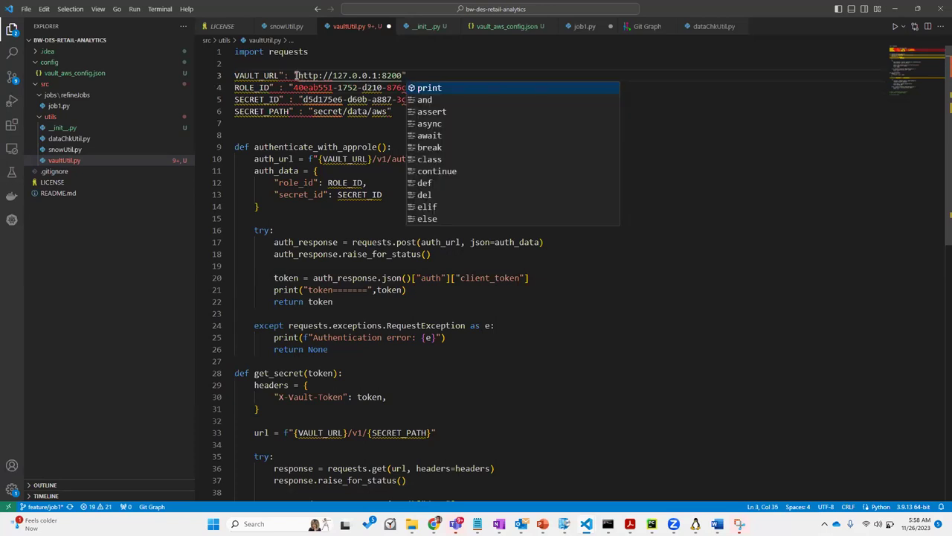
pyautogui.click(294, 76)
pyautogui.press('BackSpace')
pyautogui.press('BackSpace')
pyautogui.press('BackSpace')
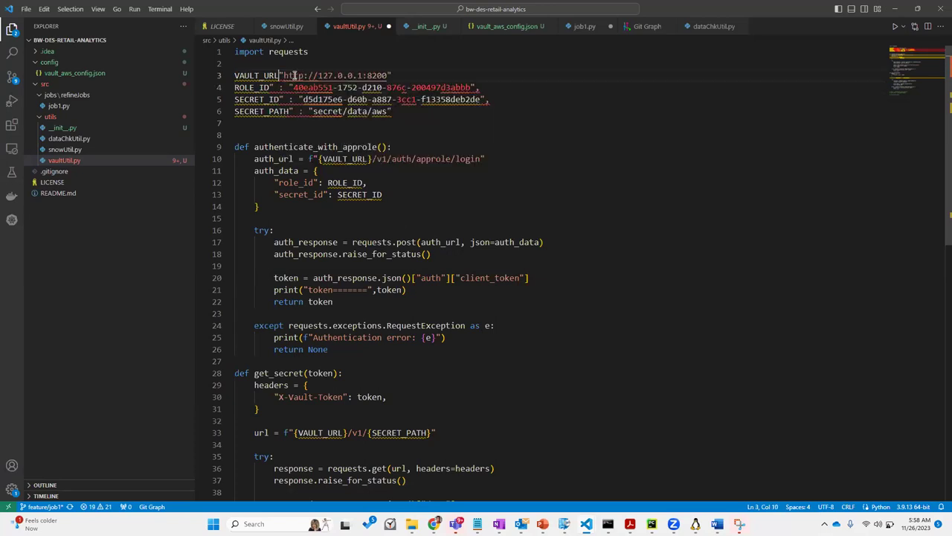
pyautogui.write('=')
pyautogui.press('Down')
pyautogui.press('Left')
pyautogui.press('BackSpace')
pyautogui.press('BackSpace')
pyautogui.press('BackSpace')
pyautogui.press('BackSpace')
pyautogui.write('=')
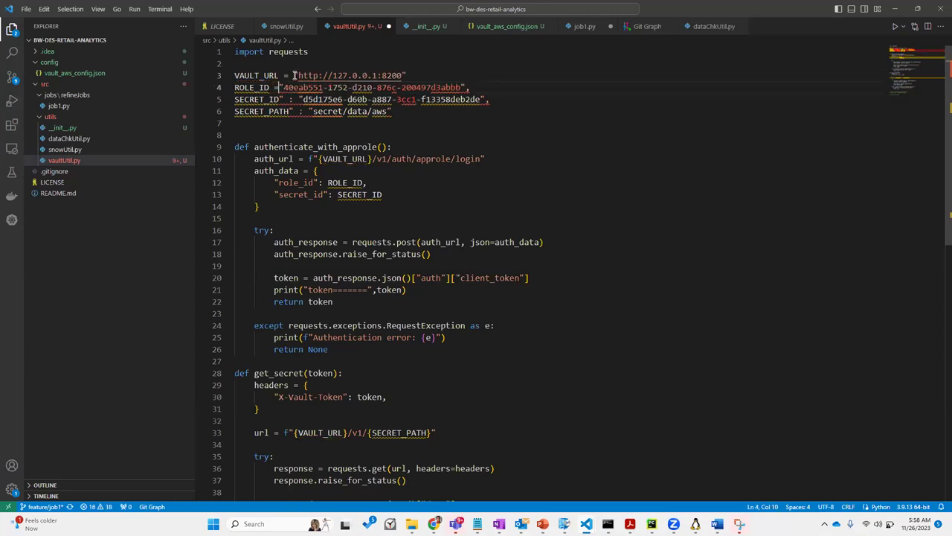
pyautogui.press('Down')
pyautogui.press('Left')
pyautogui.write('=')
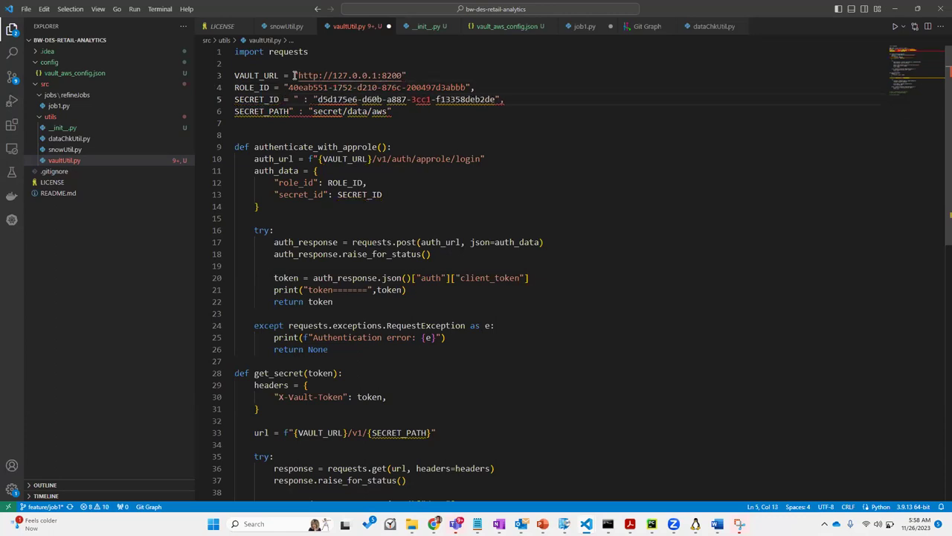
pyautogui.press('Delete')
pyautogui.press('Delete')
pyautogui.press('Delete')
pyautogui.press('Delete')
pyautogui.press('Down')
pyautogui.press('Left')
pyautogui.write('=')
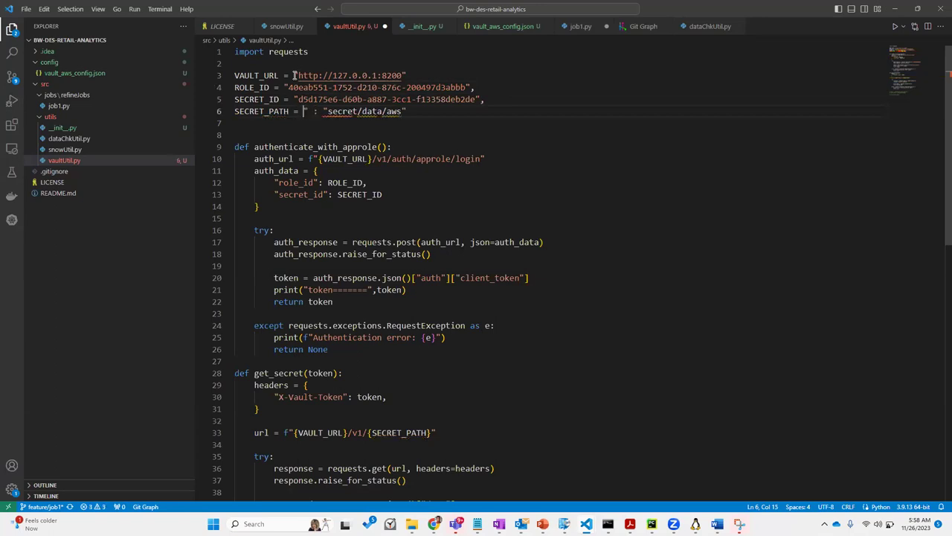
pyautogui.press('Delete')
pyautogui.press('Delete')
pyautogui.press('Delete')
pyautogui.press('Delete')
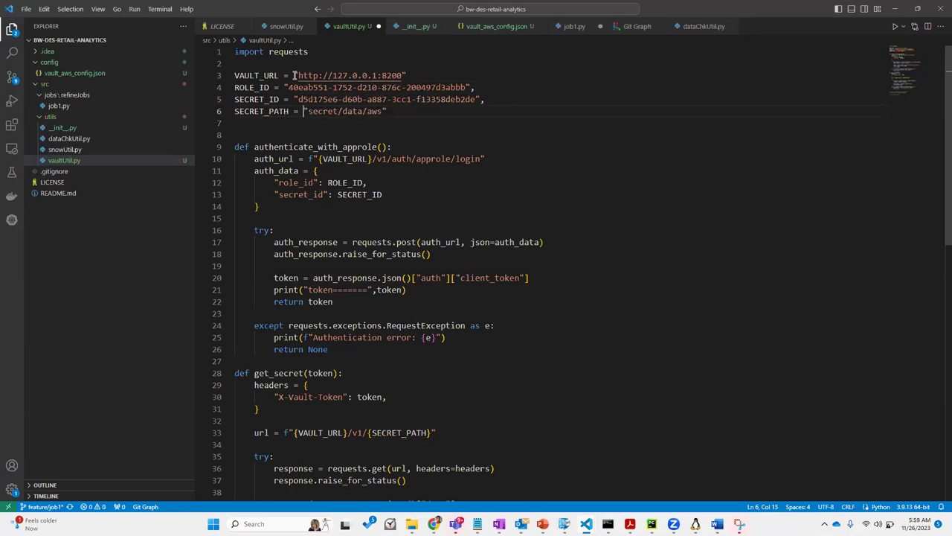
# Delete the trailing commas after the ROLE_ID and SECRET_ID values and save vaultUtil.py
pyautogui.click(487, 98)
pyautogui.press('BackSpace')
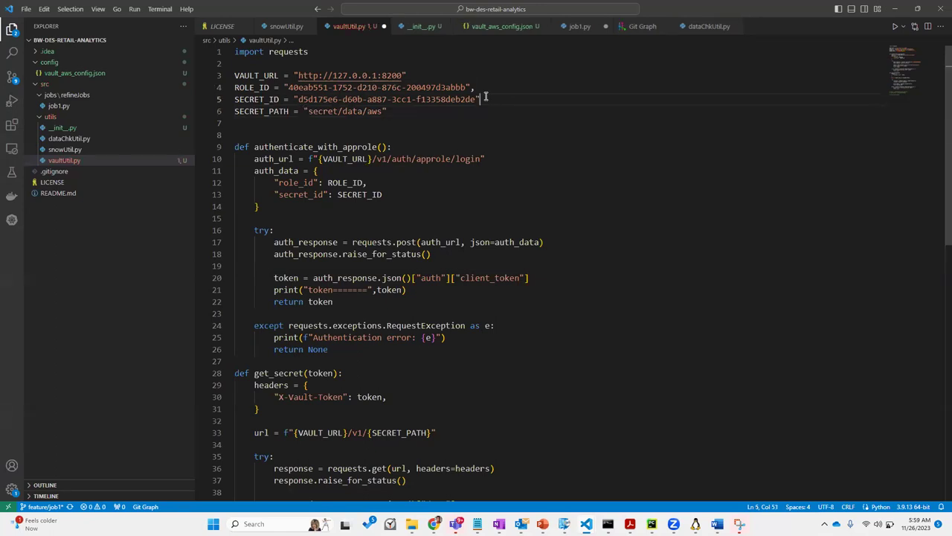
pyautogui.press('Up')
pyautogui.press('BackSpace')
pyautogui.hotkey('ctrl', 's')
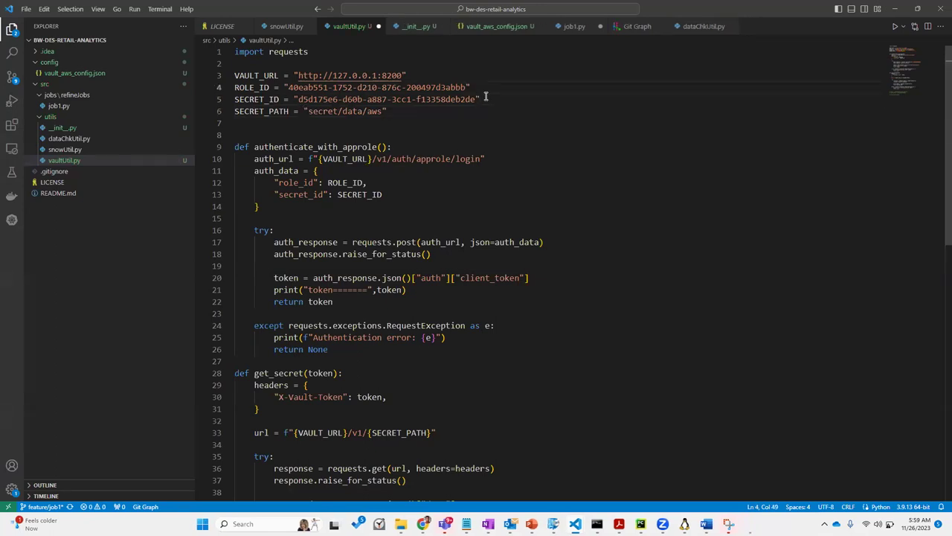
# Uncomment the test calls on lines 47–50 of vaultUtil.py
pyautogui.scroll(-13, 922, 354)
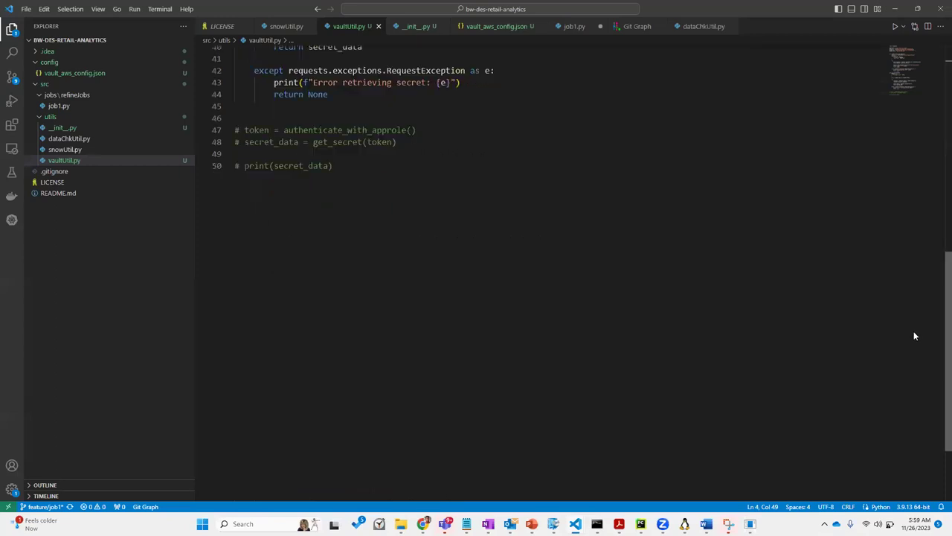
pyautogui.scroll(2, 444, 325)
pyautogui.moveTo(335, 247); pyautogui.dragTo(222, 212)
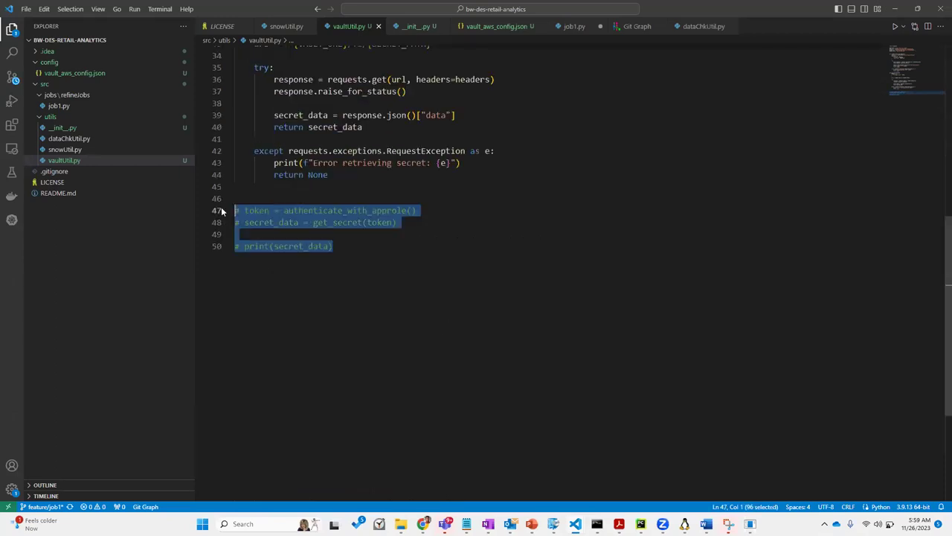
pyautogui.hotkey('ctrl', '/')
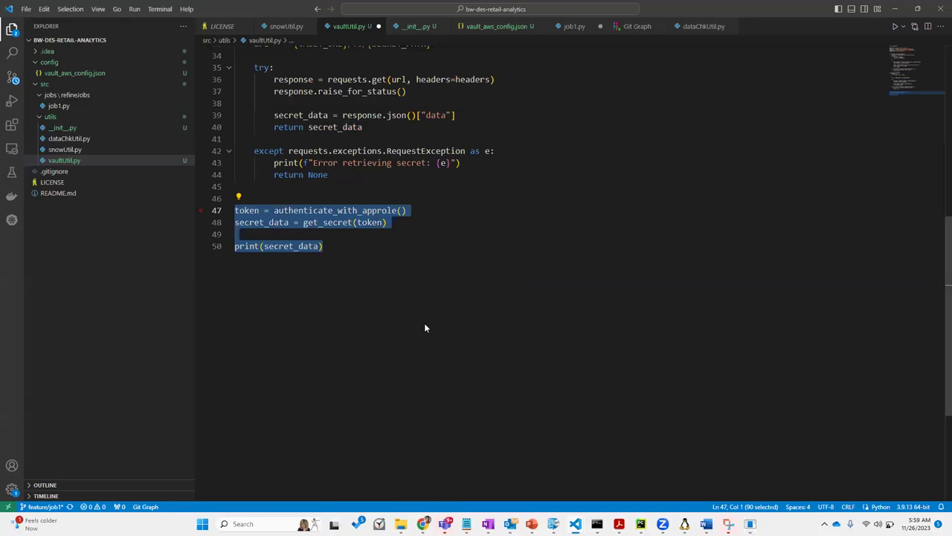
pyautogui.click(424, 323)
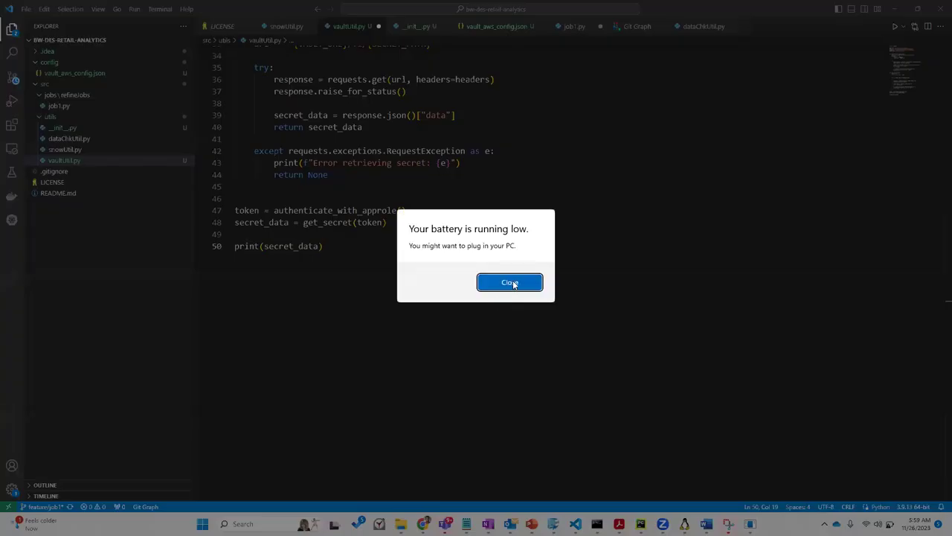
pyautogui.click(514, 284)
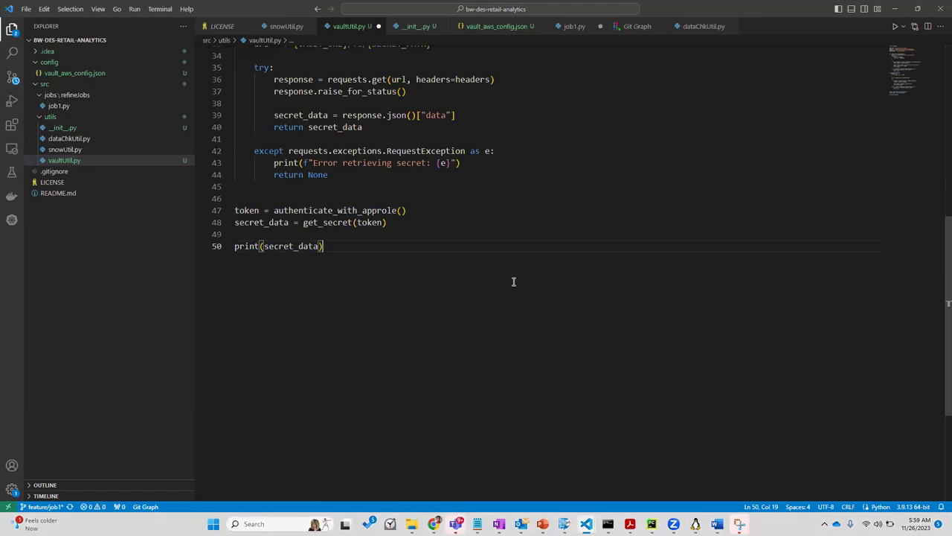
# Run vaultUtil.py to print the Vault token and the aws secret's access and secret keys
pyautogui.click(793, 163)
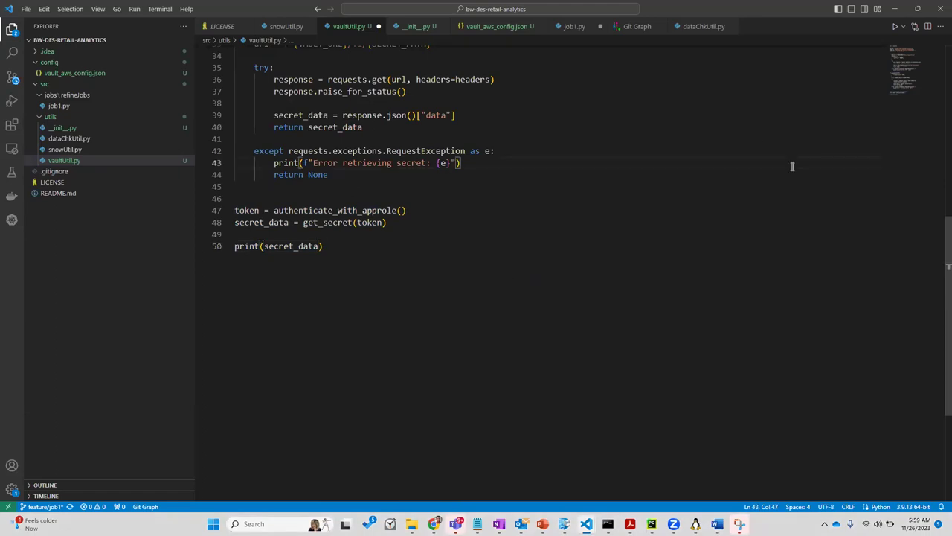
pyautogui.click(896, 28)
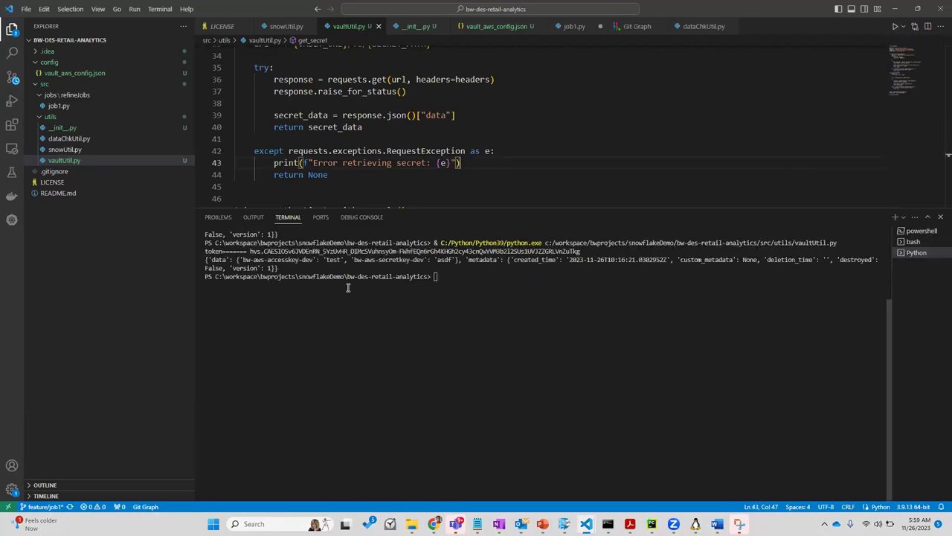
pyautogui.press('Left')
pyautogui.press('Left')
pyautogui.press('Left')
pyautogui.press('Left')
pyautogui.press('Left')
pyautogui.press('Left')
pyautogui.press('Left')
pyautogui.press('Left')
pyautogui.press('Left')
pyautogui.press('Left')
pyautogui.press('Left')
pyautogui.press('Left')
pyautogui.press('Left')
pyautogui.press('Left')
pyautogui.press('Left')
pyautogui.press('Left')
pyautogui.press('Left')
pyautogui.press('Left')
pyautogui.press('Left')
pyautogui.press('Left')
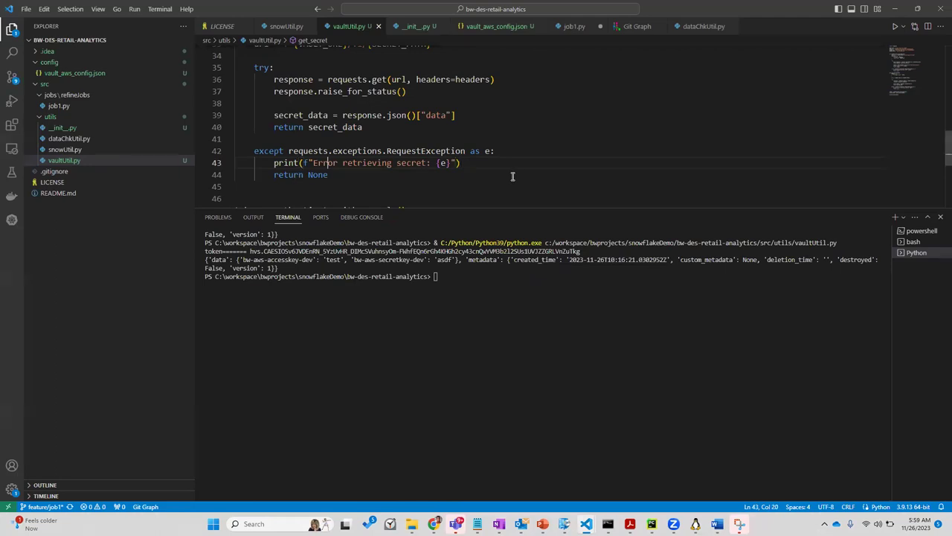
pyautogui.press('Up')
pyautogui.press('Up')
pyautogui.press('Up')
pyautogui.press('Up')
pyautogui.press('Up')
pyautogui.press('Up')
pyautogui.press('Up')
pyautogui.press('Up')
pyautogui.press('Up')
pyautogui.press('Up')
pyautogui.press('Up')
pyautogui.press('Up')
pyautogui.press('Up')
pyautogui.hotkey('ctrl', 'Home')
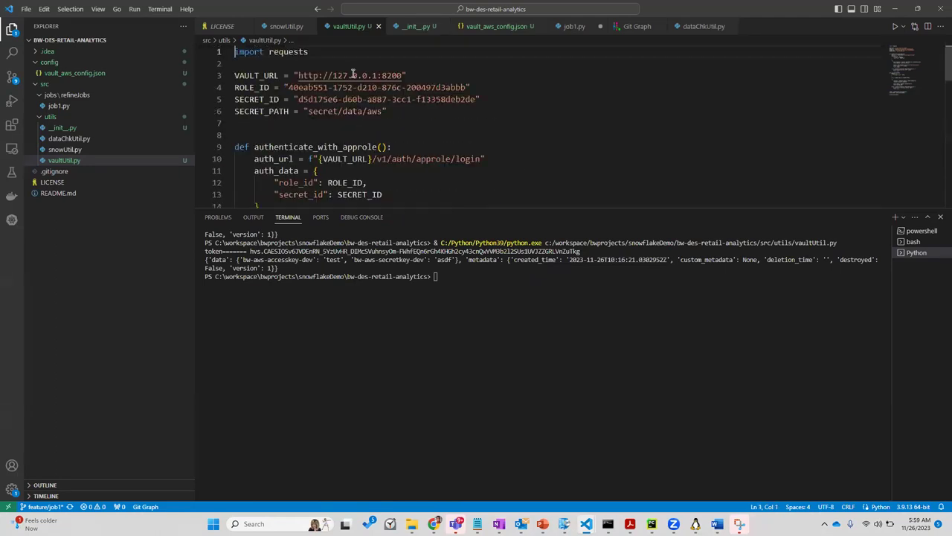
# Change SECRET_PATH to secret/data/snow and save vaultUtil.py
pyautogui.doubleClick(374, 110)
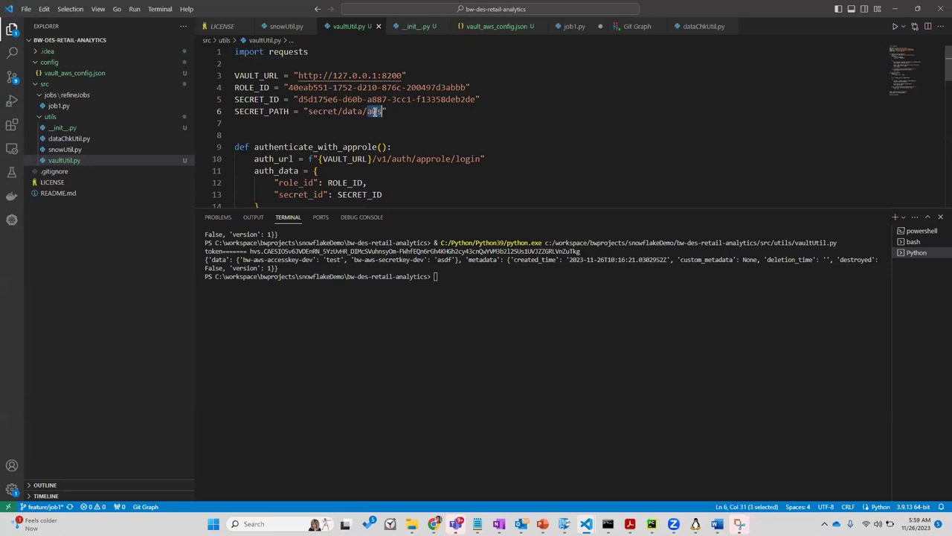
pyautogui.write('snow')
pyautogui.hotkey('ctrl', 's')
pyautogui.doubleClick(259, 111)
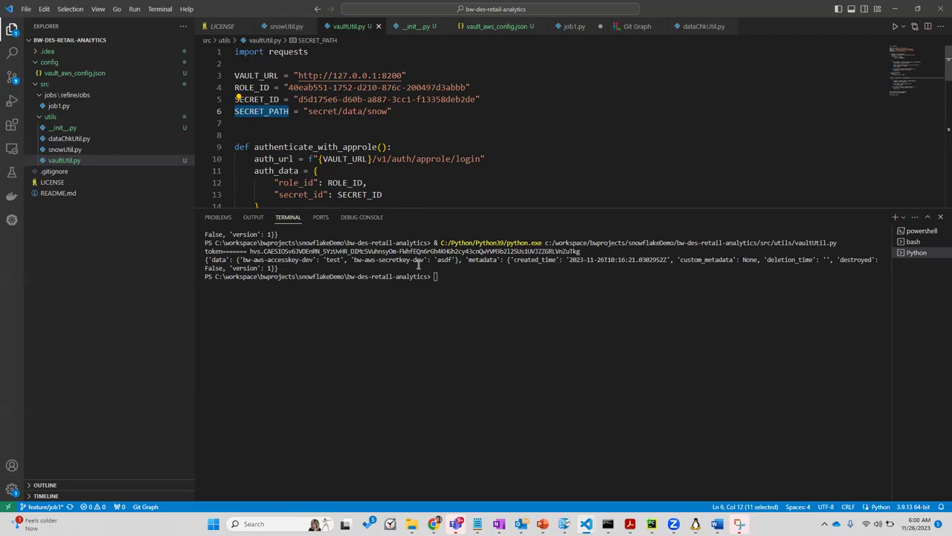
# Rerun vaultUtil.py in the terminal, getting 403 Forbidden, and return to Vault in Chrome
pyautogui.click(480, 308)
pyautogui.press('Up')
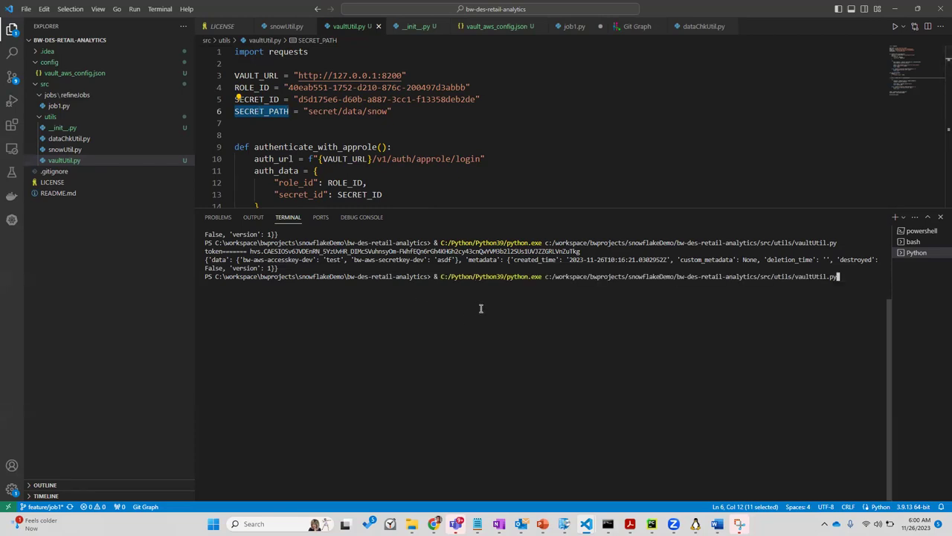
pyautogui.press('Return')
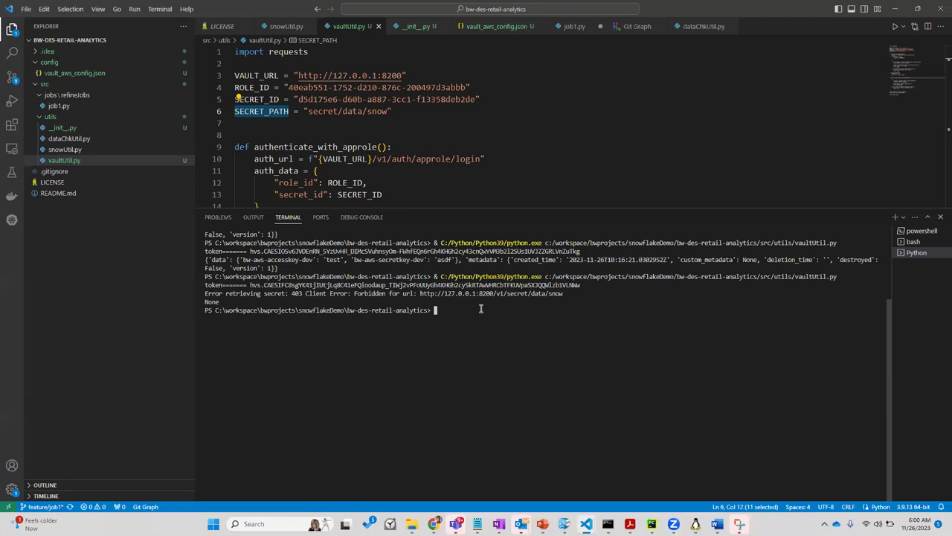
pyautogui.hotkey('alt', 'Tab')
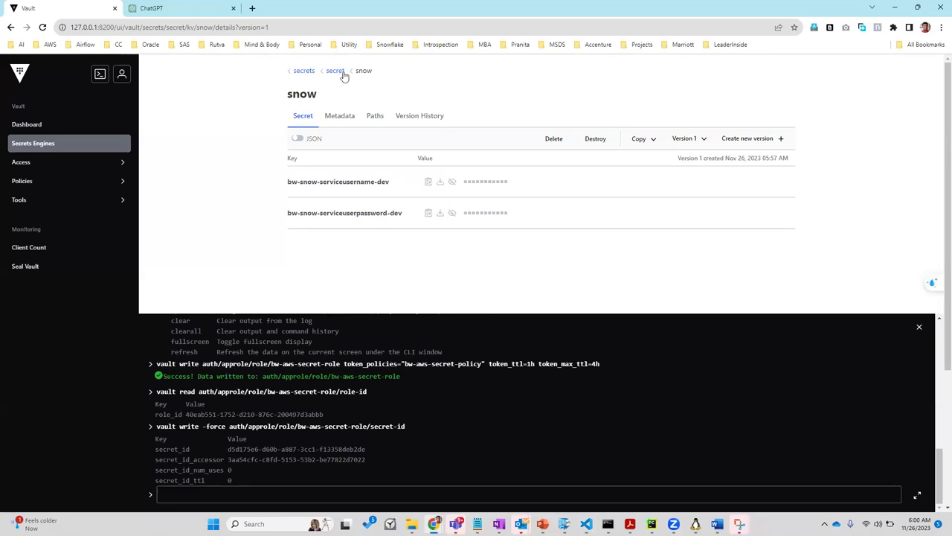
# View the snow secret's details in Vault, then rerun vaultUtil.py, still refused with 403 Forbidden
pyautogui.click(334, 71)
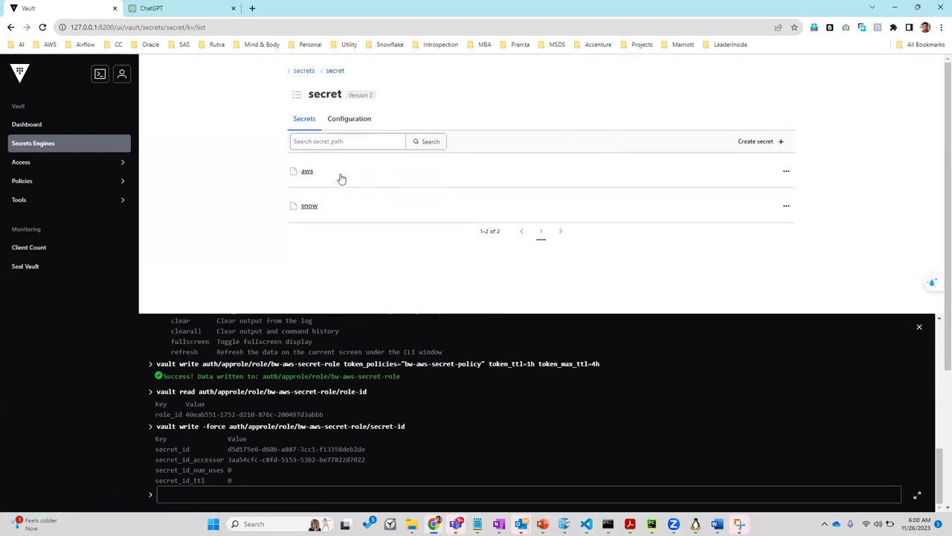
pyautogui.click(310, 207)
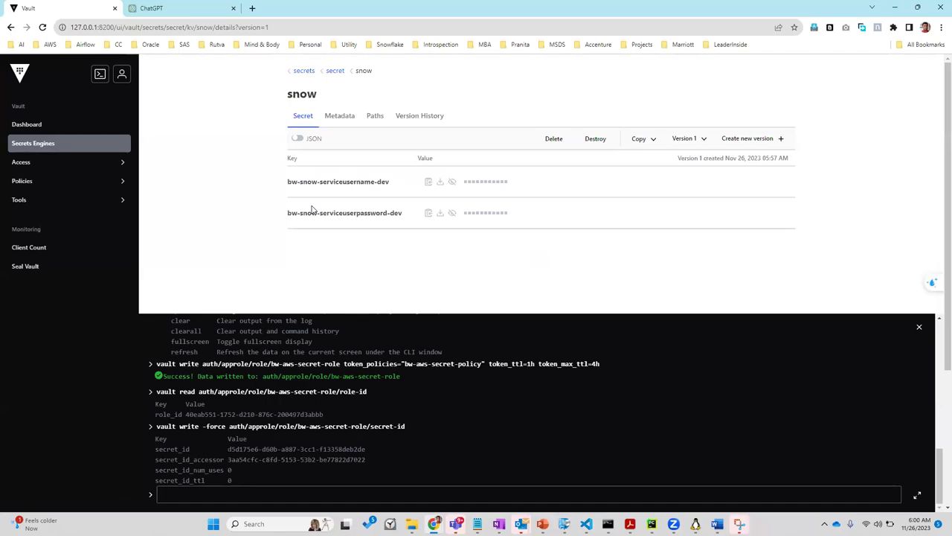
pyautogui.hotkey('alt', 'Tab')
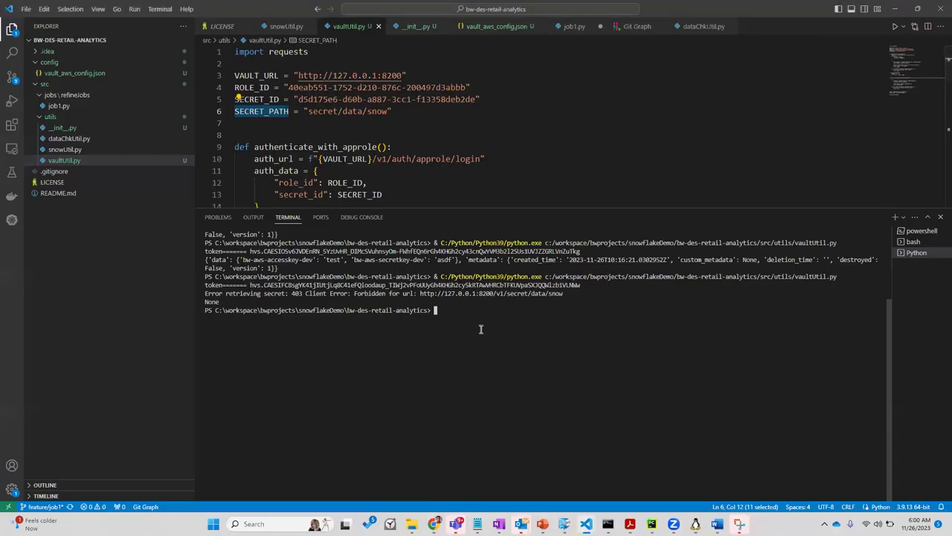
pyautogui.press('Up')
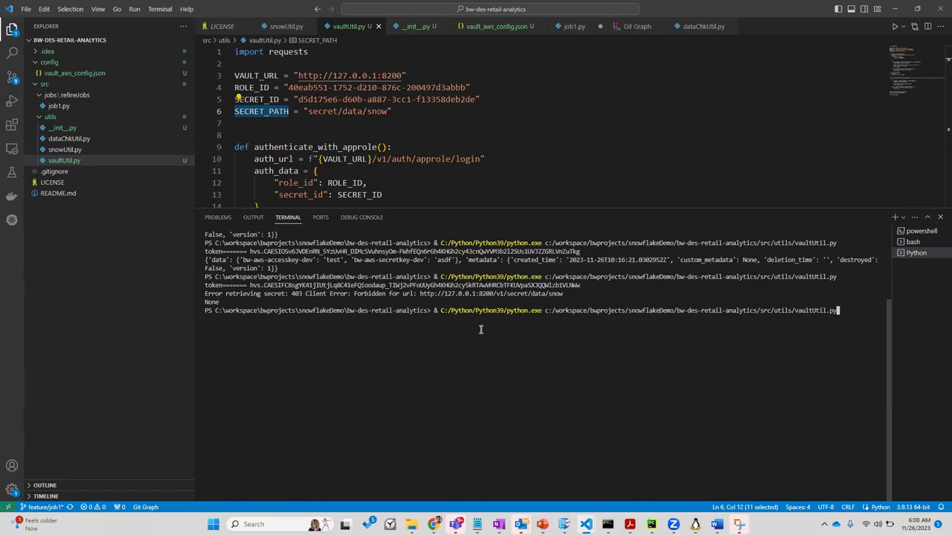
pyautogui.press('Return')
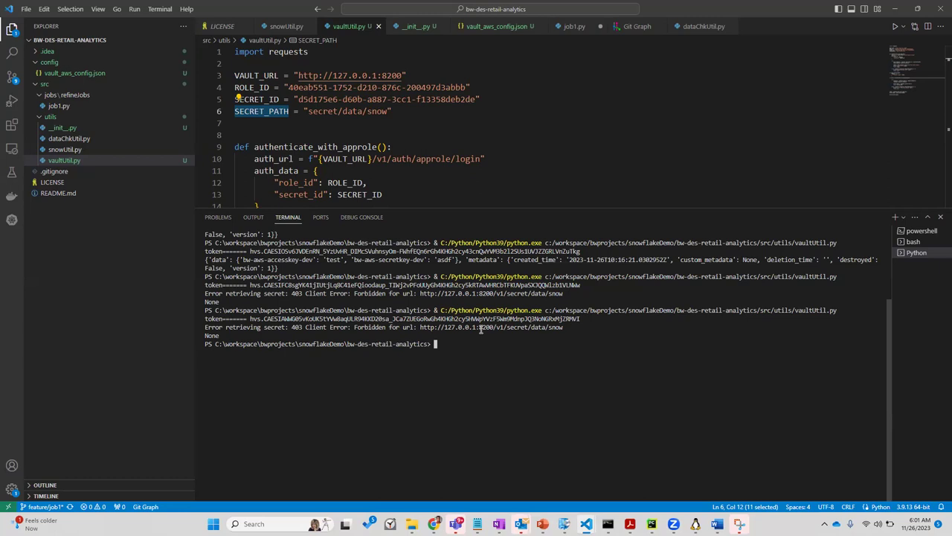
pyautogui.hotkey('alt', 'Tab')
pyautogui.hotkey('alt', 'Tab')
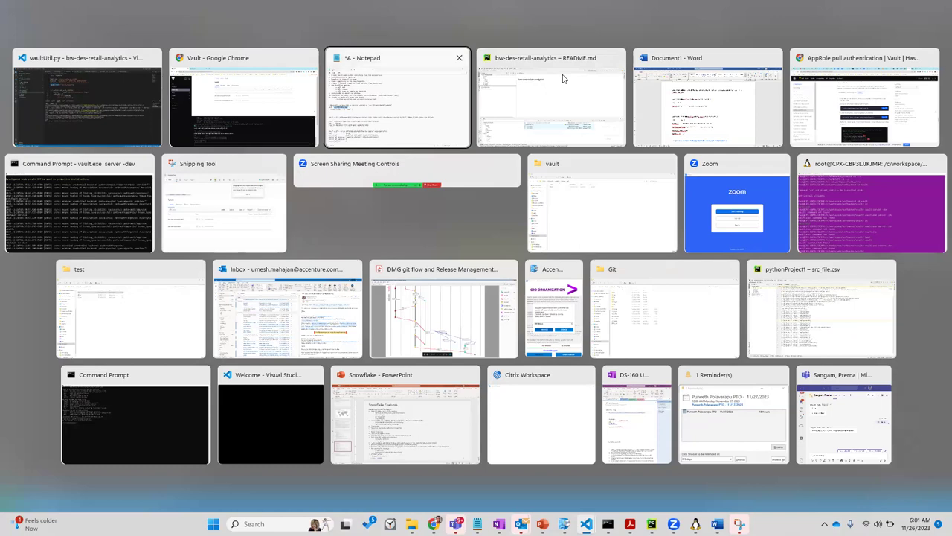
# In the Word notes, find the policy granting read only on secret/data/aws
pyautogui.click(651, 99)
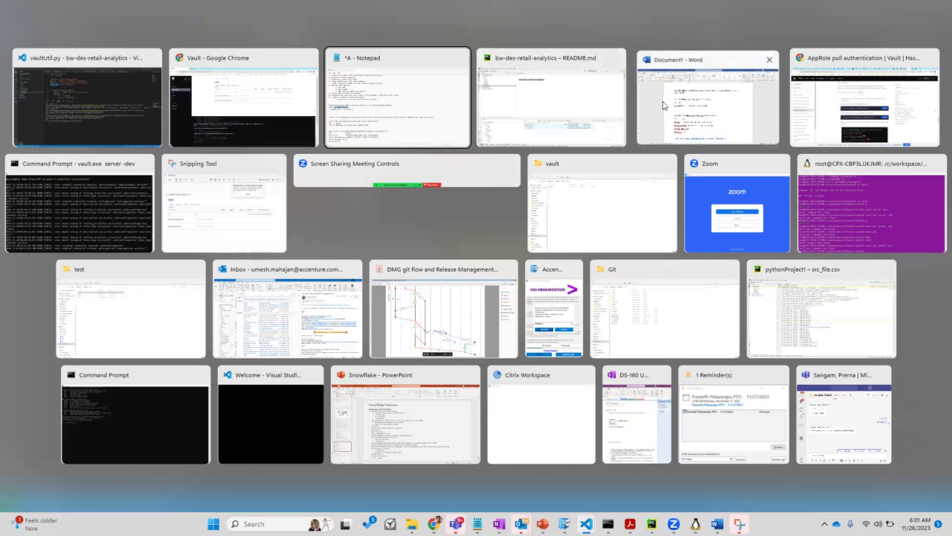
pyautogui.click(506, 232)
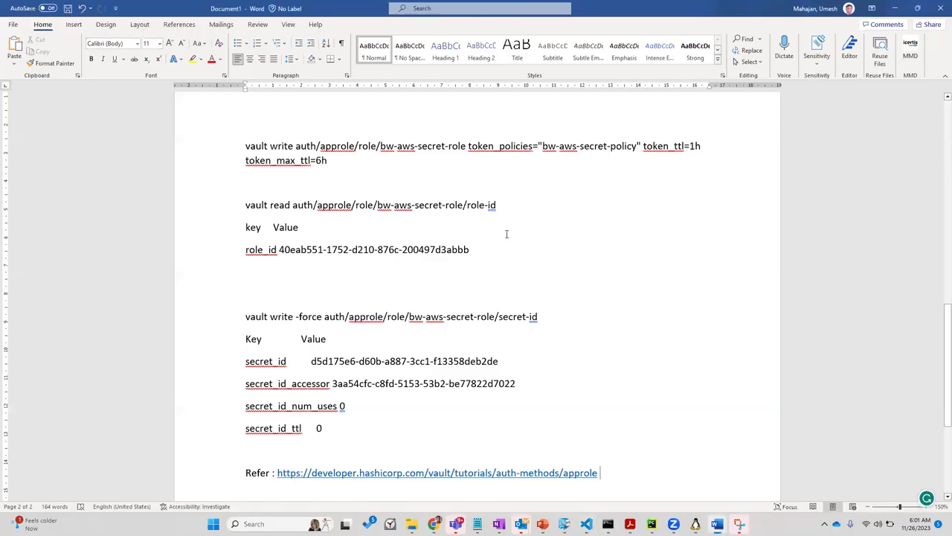
pyautogui.scroll(10, 505, 233)
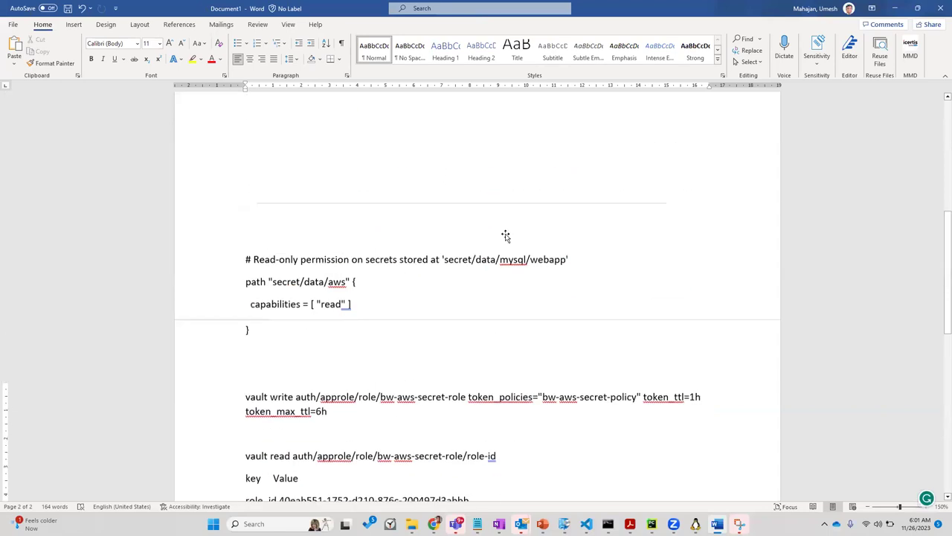
pyautogui.scroll(4, 505, 236)
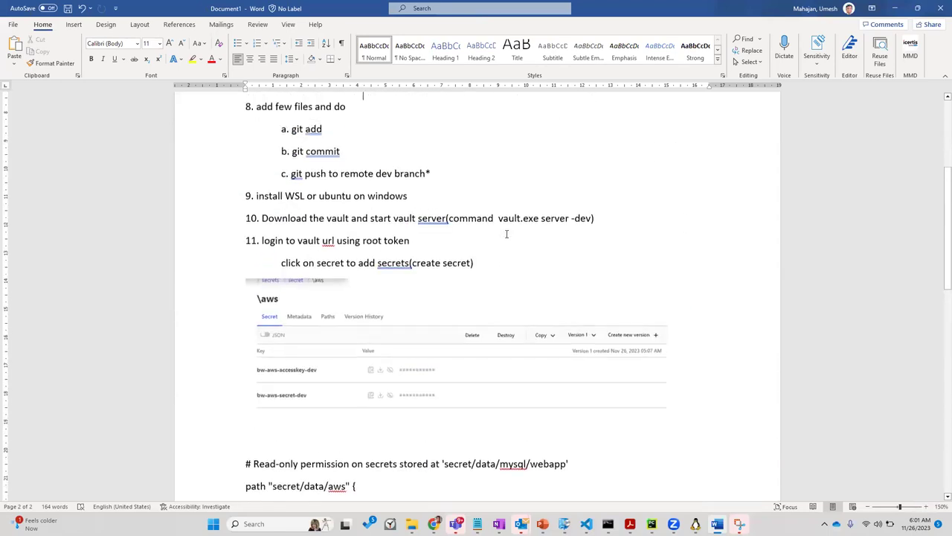
pyautogui.scroll(-7, 507, 233)
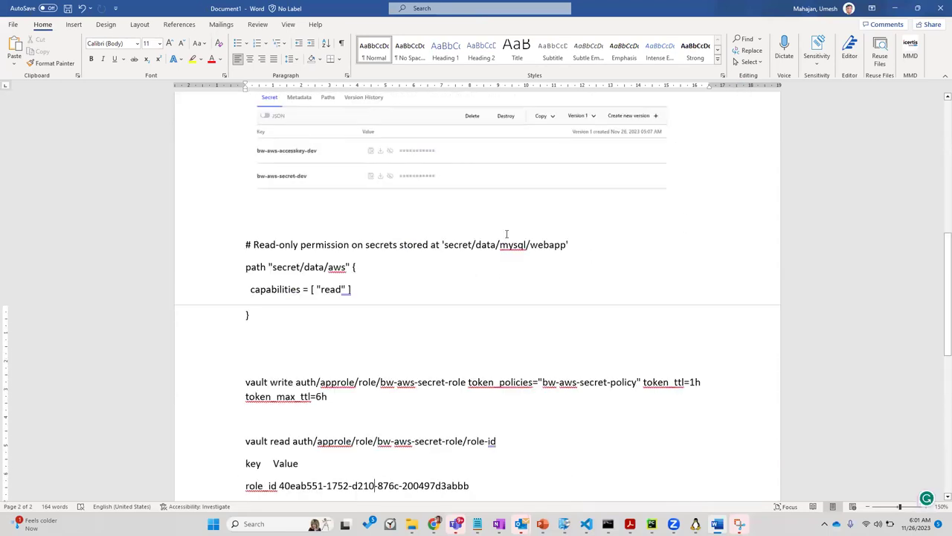
pyautogui.click(331, 288)
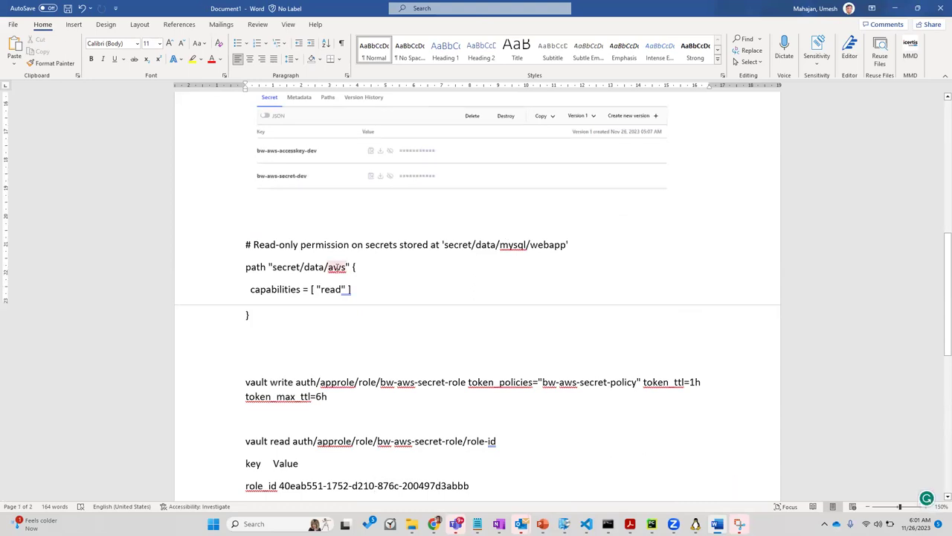
pyautogui.doubleClick(336, 267)
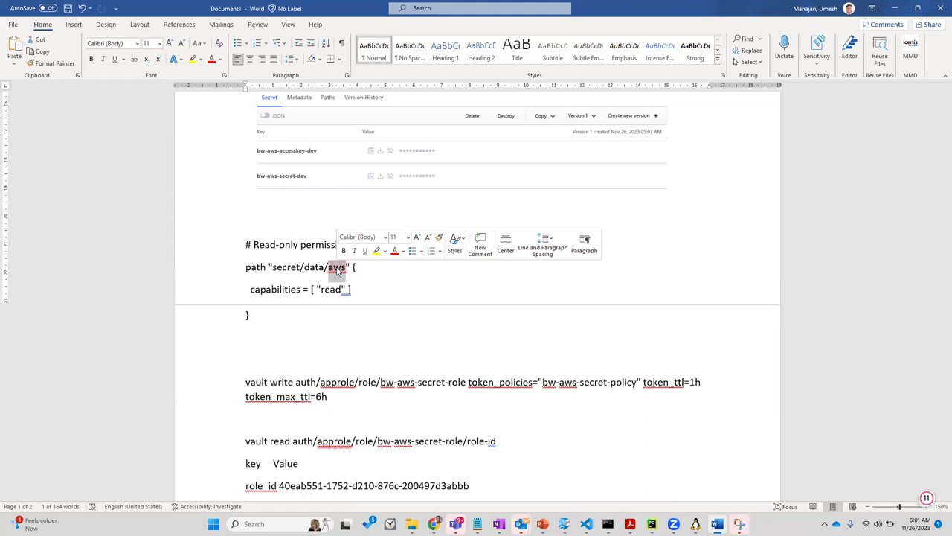
pyautogui.click(380, 303)
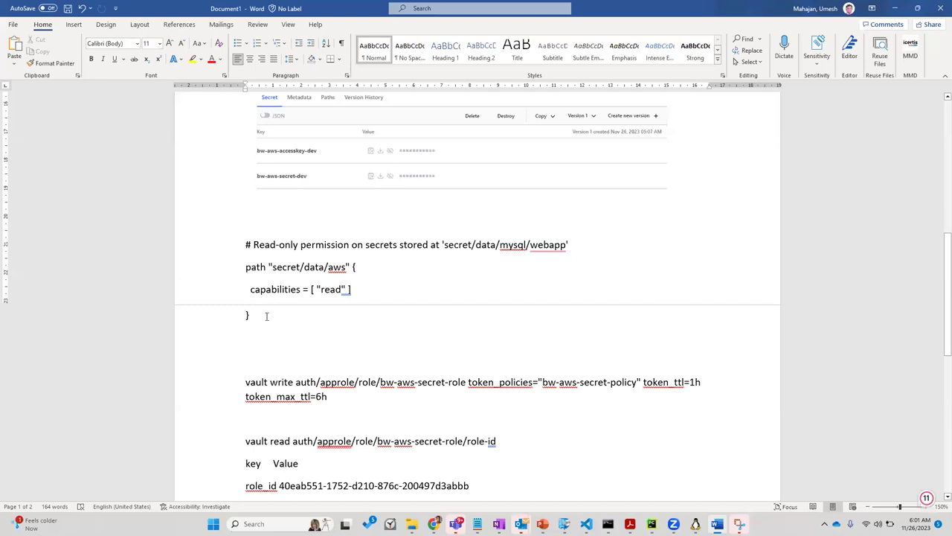
pyautogui.hotkey('alt', 'Tab')
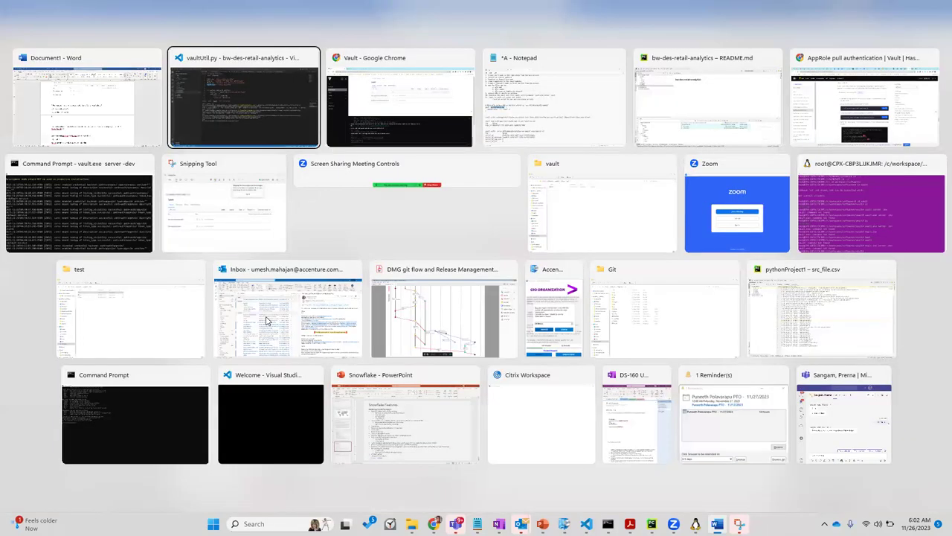
# Open bw-aws-secret-policy for editing from Vault's ACL policies list
pyautogui.hotkey('alt', 'Tab')
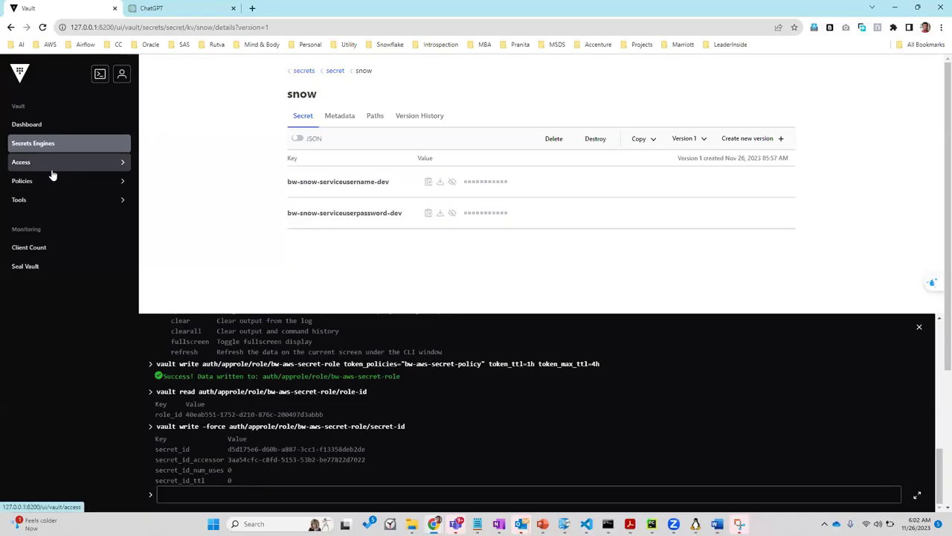
pyautogui.click(43, 182)
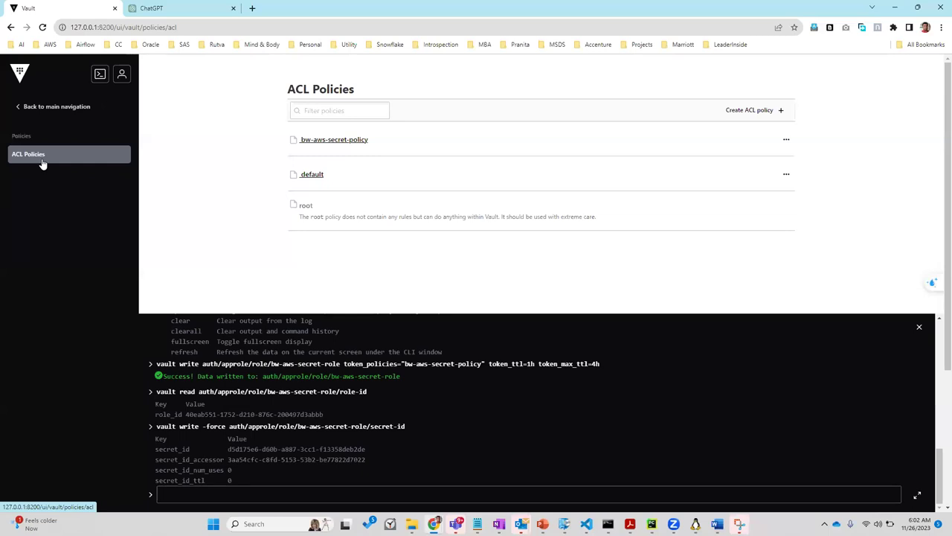
pyautogui.click(346, 141)
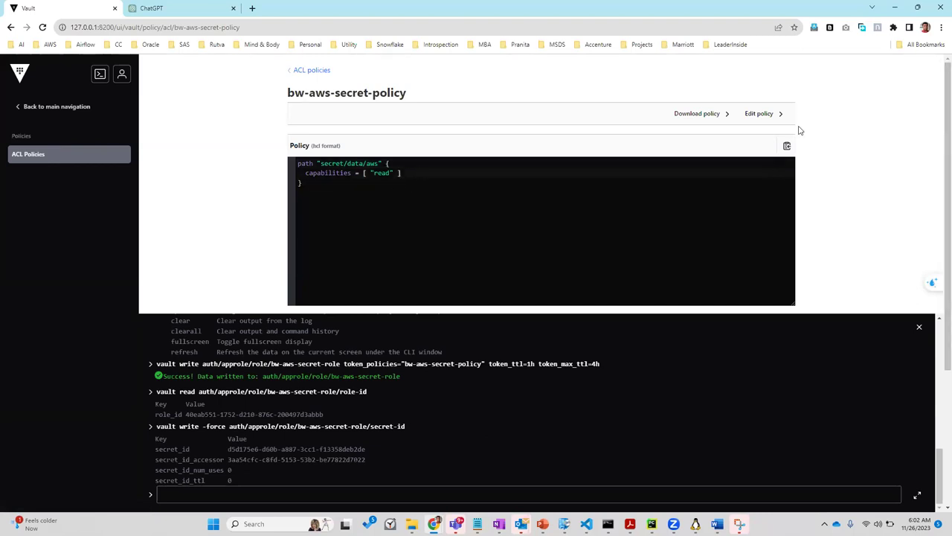
pyautogui.click(760, 115)
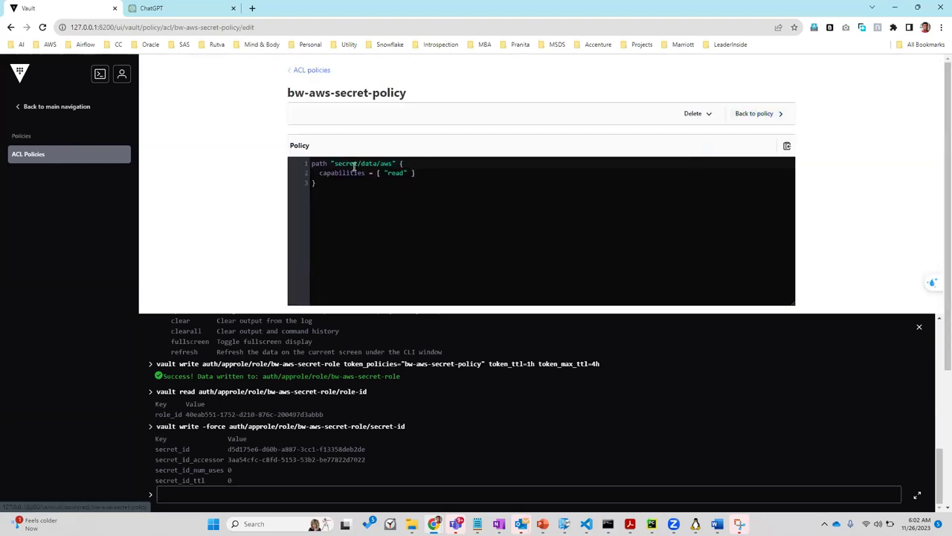
# Duplicate the secret/data/aws path block as secret/data/snow and save the policy
pyautogui.click(311, 165)
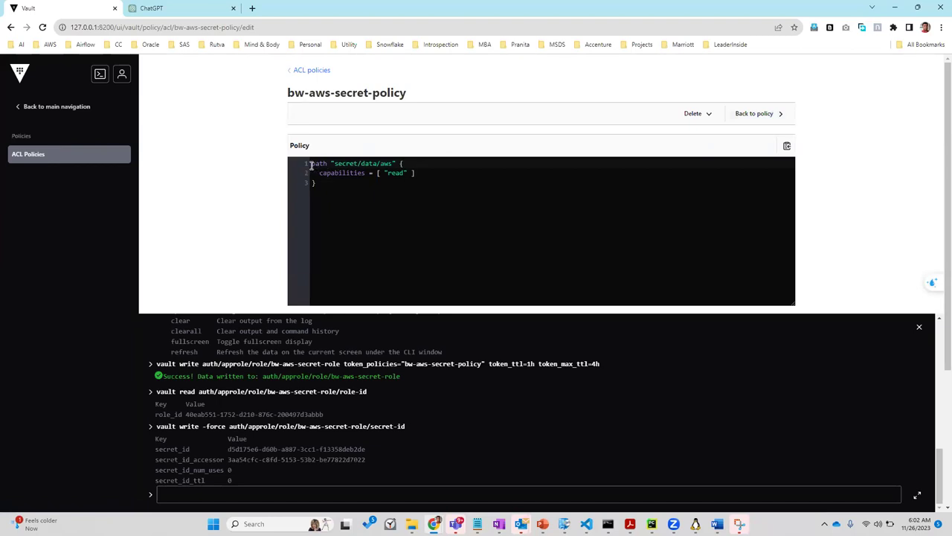
pyautogui.keyDown('shift'); pyautogui.click(335, 182); pyautogui.keyUp('shift')
pyautogui.hotkey('ctrl', 'c')
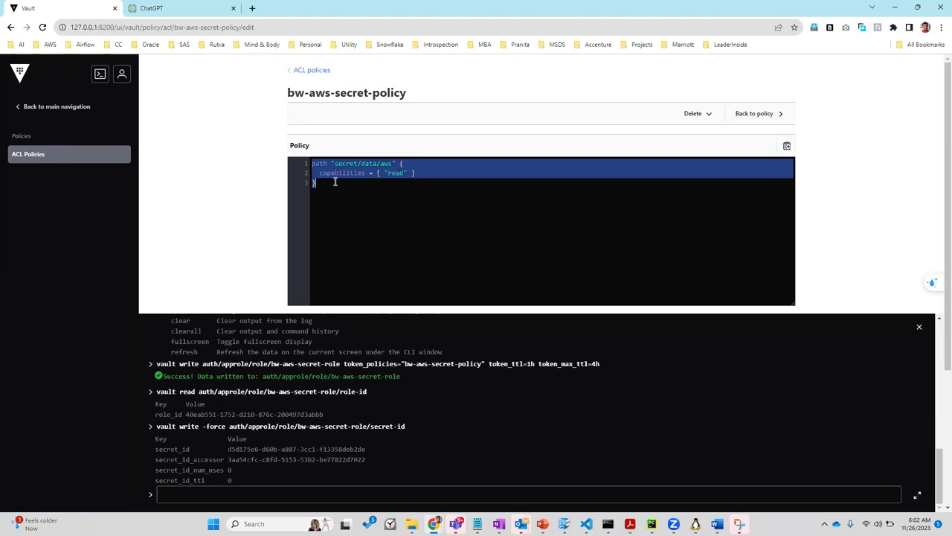
pyautogui.click(335, 189)
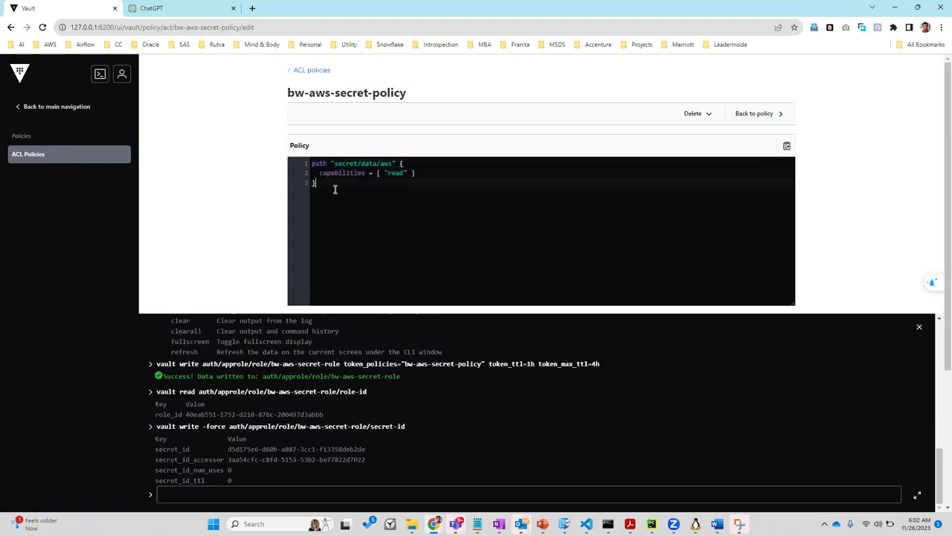
pyautogui.press('Return')
pyautogui.hotkey('ctrl', 'v')
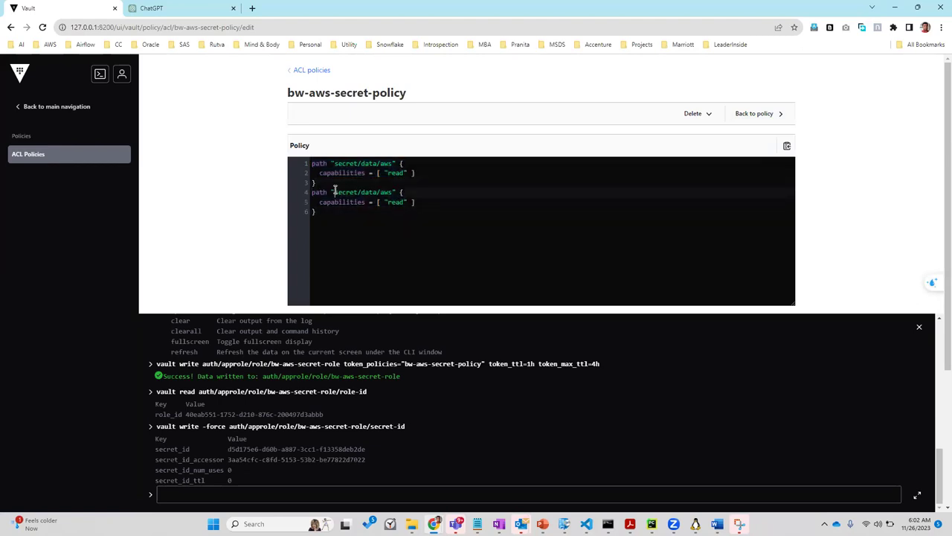
pyautogui.doubleClick(387, 192)
pyautogui.write('snow')
pyautogui.scroll(-1, 936, 217)
pyautogui.scroll(-1, 938, 230)
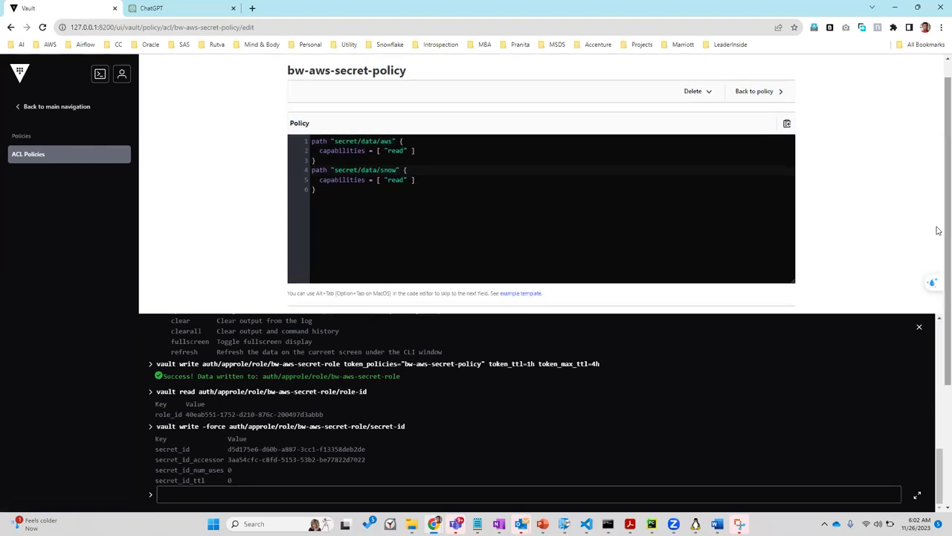
pyautogui.scroll(-2, 937, 259)
pyautogui.click(312, 247)
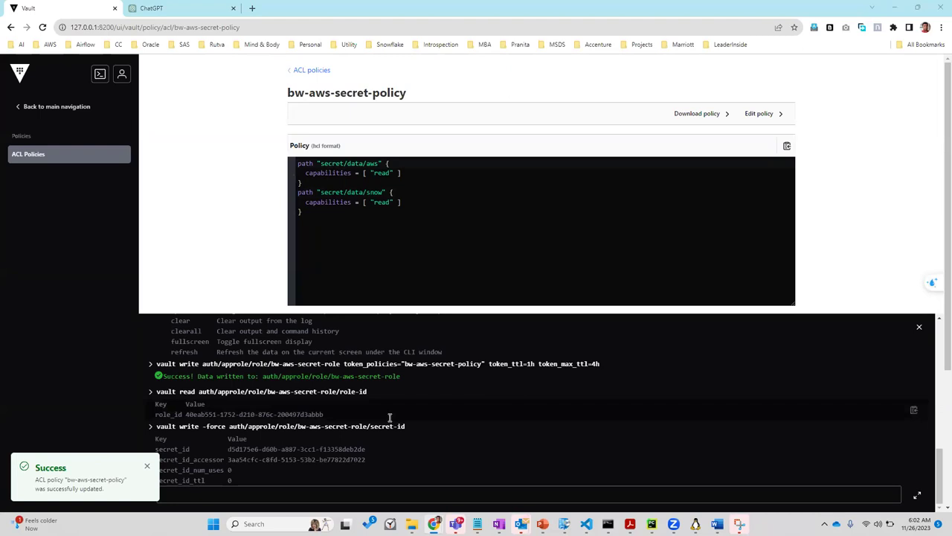
pyautogui.hotkey('alt', 'Tab')
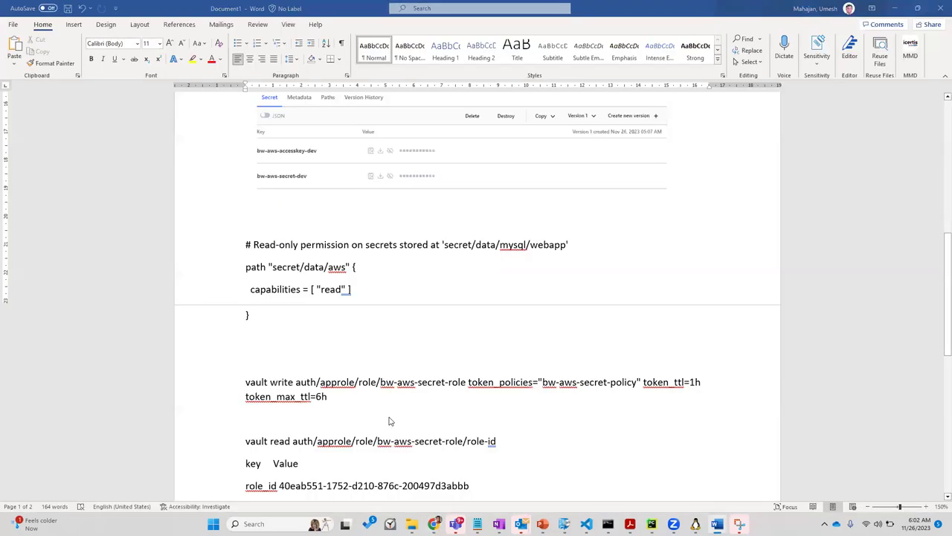
# Rerun vaultUtil.py to fetch the snow secret data, then switch the terminal to bash
pyautogui.hotkey('alt', 'Tab')
pyautogui.hotkey('alt', 'Tab')
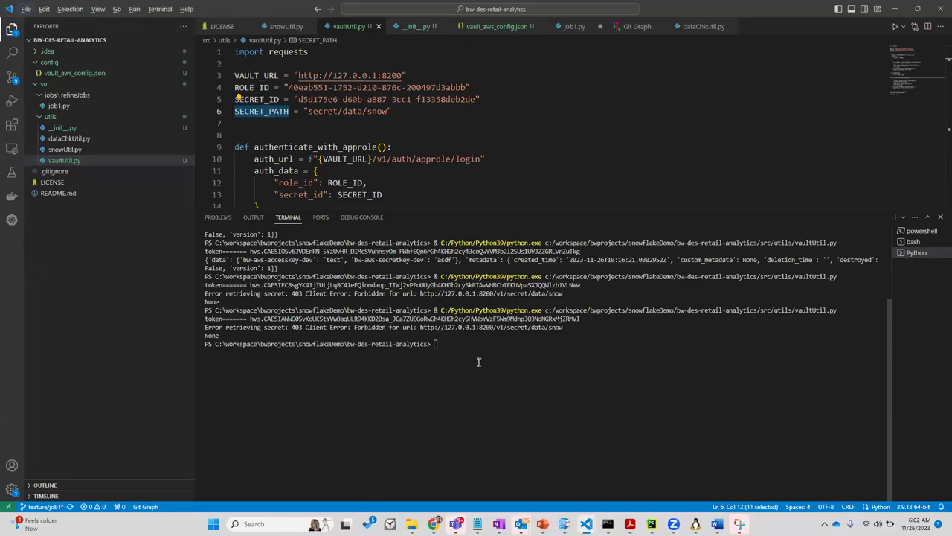
pyautogui.press('Up')
pyautogui.press('Return')
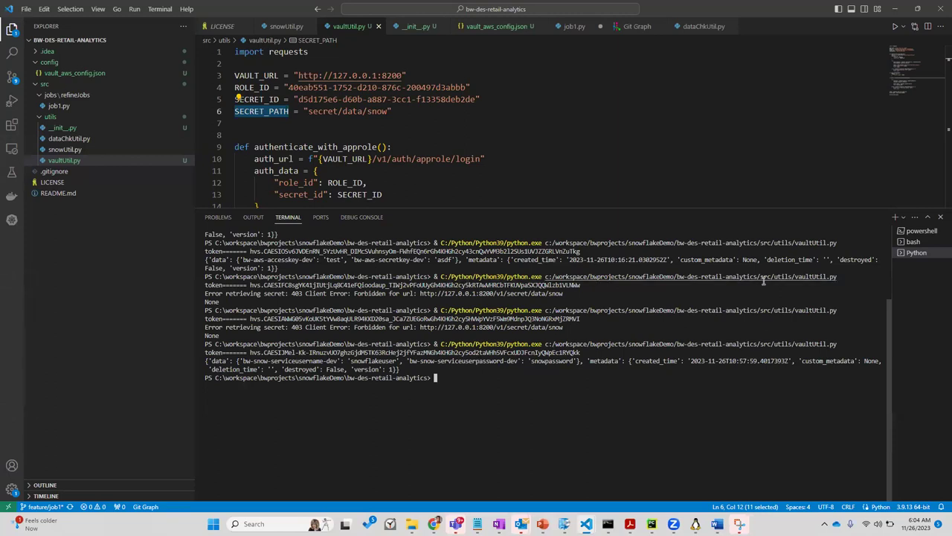
pyautogui.click(915, 246)
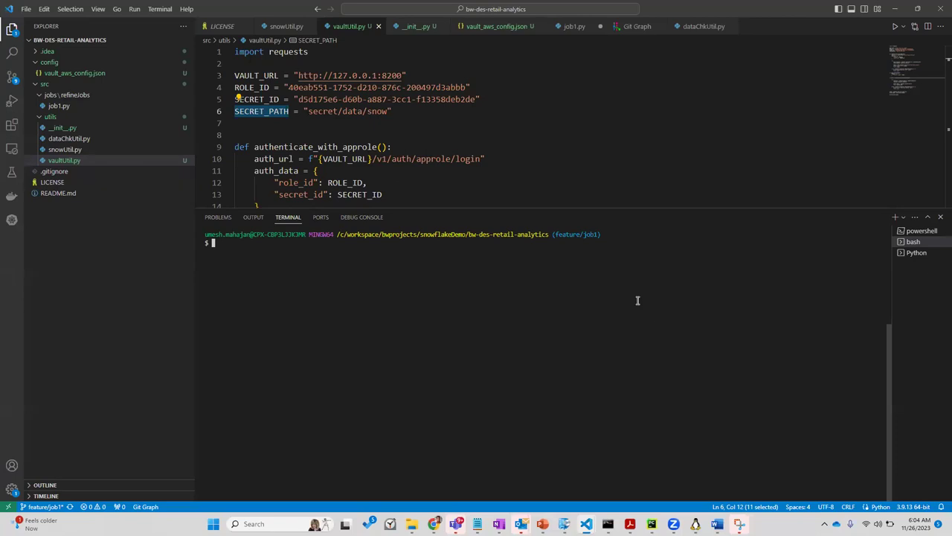
# Run git status in the bash terminal to check the repository state
pyautogui.write('it status')
pyautogui.press('Return')
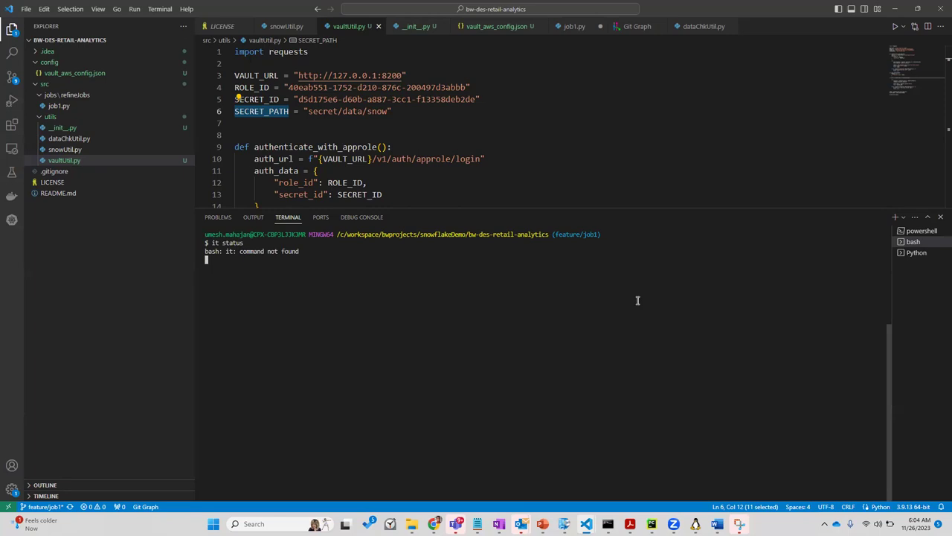
pyautogui.write('git')
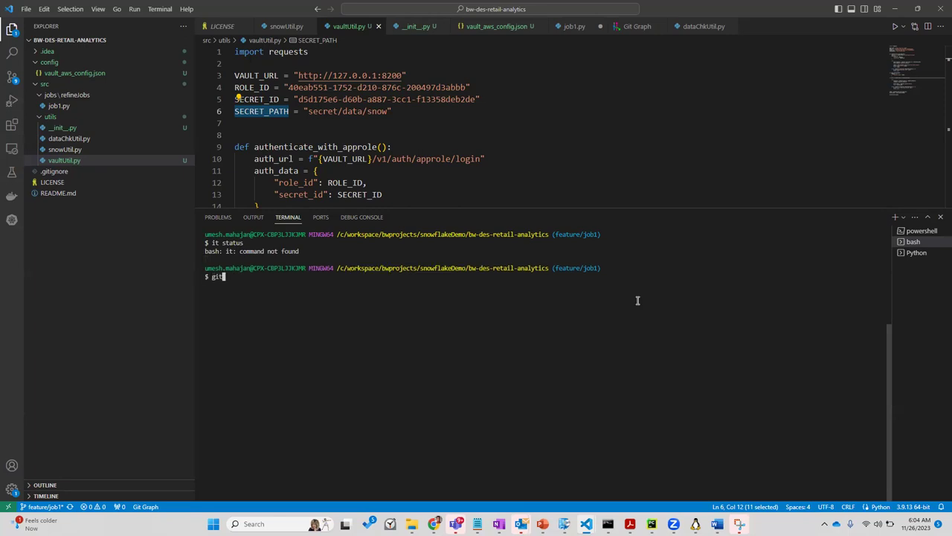
pyautogui.write(' status')
pyautogui.press('Return')
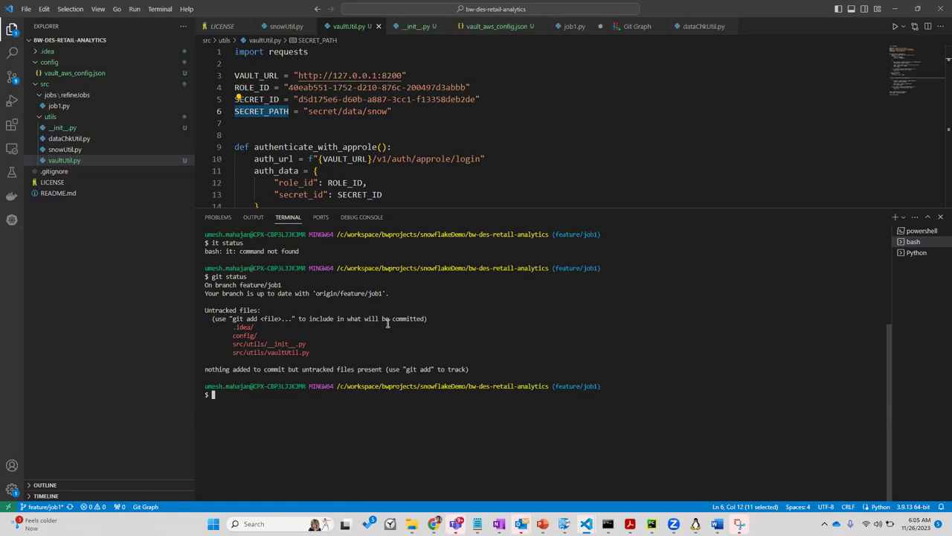
# Stage all new files with git add . and confirm them with git status
pyautogui.write('git add')
pyautogui.write('.')
pyautogui.press('Return')
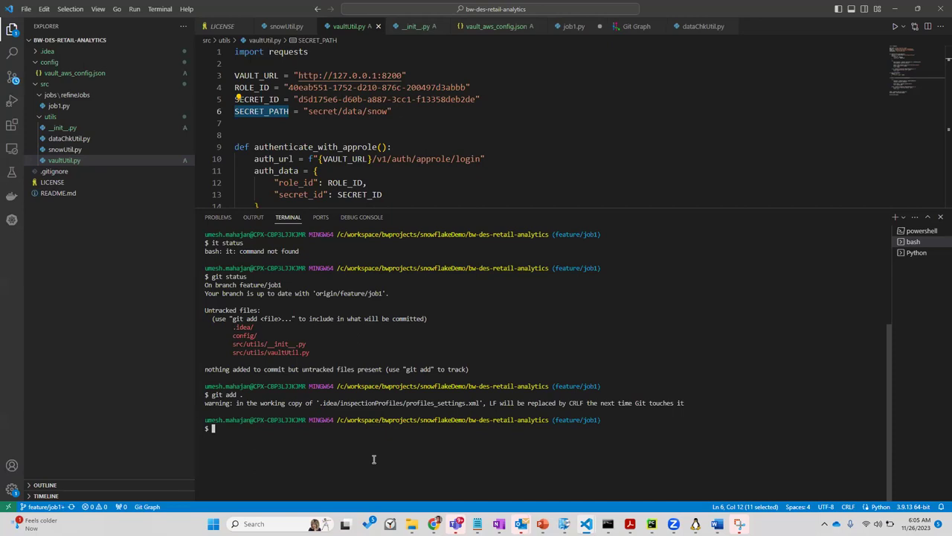
pyautogui.write('git status')
pyautogui.press('Return')
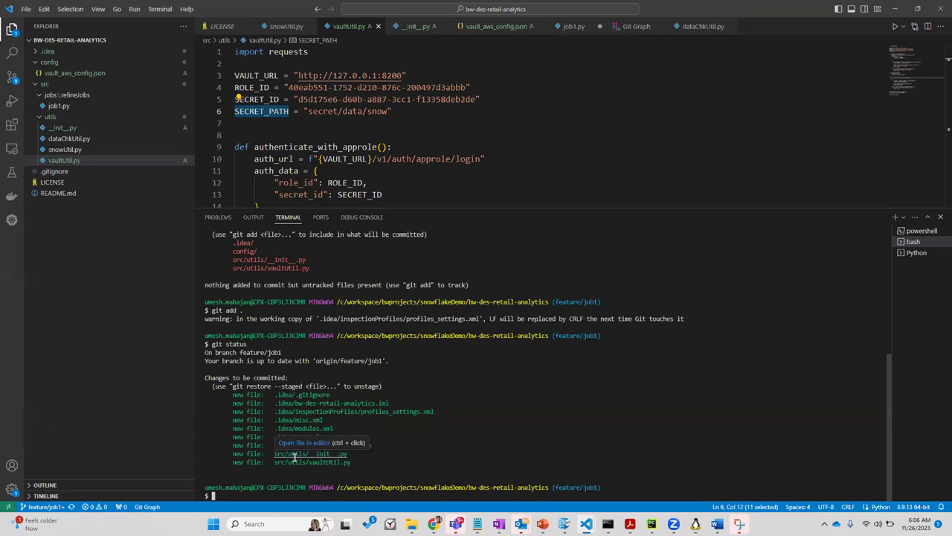
# Uncomment the .idea/ rule in .gitignore and save the file
pyautogui.click(55, 172)
pyautogui.click(377, 131)
pyautogui.press('Up')
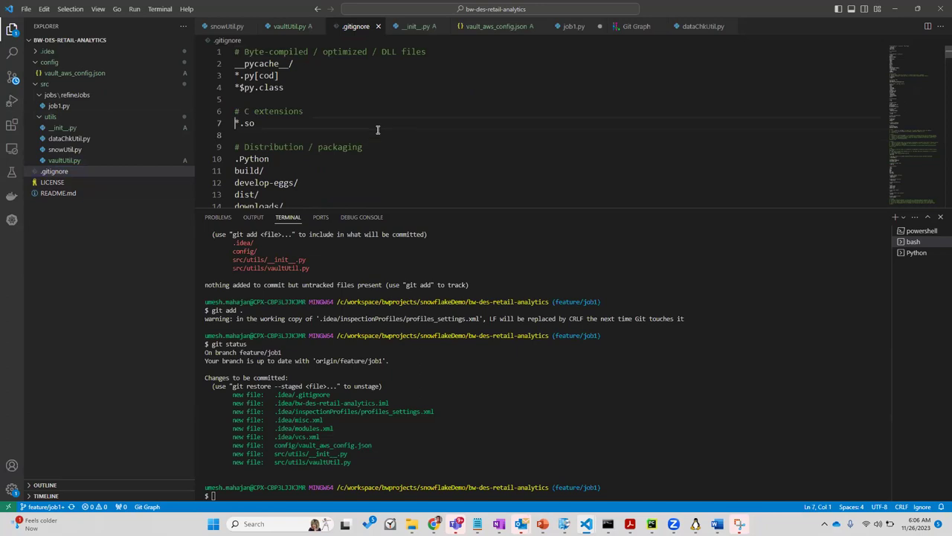
pyautogui.press('Down')
pyautogui.press('Down')
pyautogui.press('Down')
pyautogui.press('Down')
pyautogui.press('Down')
pyautogui.press('Down')
pyautogui.press('Down')
pyautogui.press('Down')
pyautogui.press('Down')
pyautogui.press('Down')
pyautogui.press('Down')
pyautogui.press('Down')
pyautogui.press('Down')
pyautogui.press('Down')
pyautogui.press('Down')
pyautogui.press('Down')
pyautogui.press('Down')
pyautogui.press('Down')
pyautogui.scroll(-3, 378, 130)
pyautogui.press('Up')
pyautogui.press('Up')
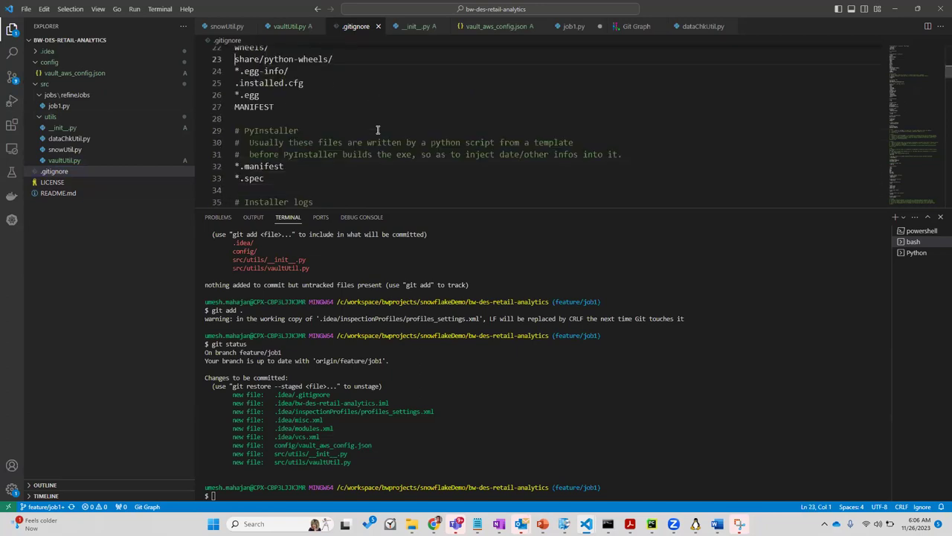
pyautogui.press('Up')
pyautogui.press('Up')
pyautogui.press('Up')
pyautogui.press('Up')
pyautogui.press('Up')
pyautogui.press('Up')
pyautogui.press('Up')
pyautogui.press('Up')
pyautogui.press('Up')
pyautogui.press('Up')
pyautogui.press('Up')
pyautogui.press('Up')
pyautogui.press('Up')
pyautogui.press('Up')
pyautogui.press('Up')
pyautogui.press('Up')
pyautogui.press('Up')
pyautogui.press('Up')
pyautogui.press('Up')
pyautogui.press('Up')
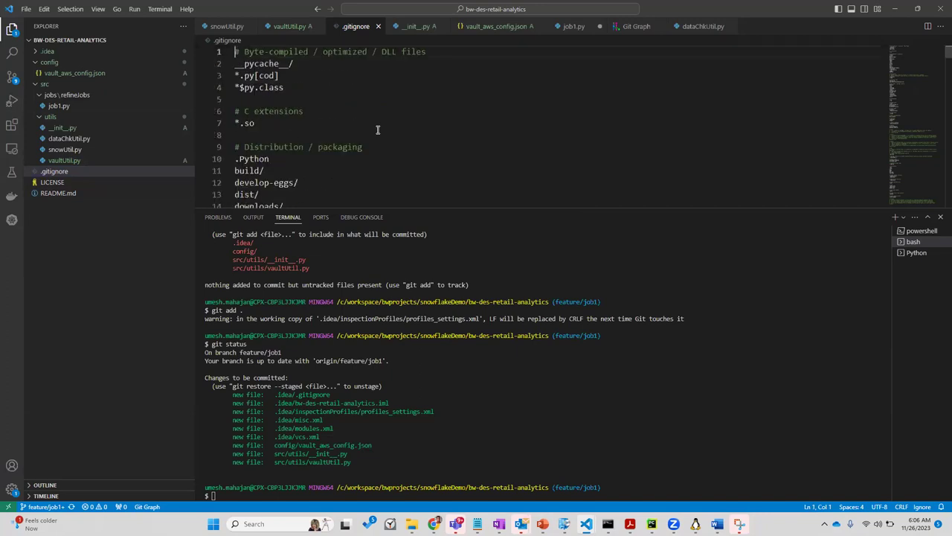
pyautogui.press('Down')
pyautogui.press('Down')
pyautogui.press('Down')
pyautogui.press('Down')
pyautogui.press('Down')
pyautogui.press('Down')
pyautogui.press('Down')
pyautogui.press('Down')
pyautogui.press('Down')
pyautogui.press('Down')
pyautogui.press('Down')
pyautogui.press('Down')
pyautogui.press('Down')
pyautogui.press('Down')
pyautogui.press('Down')
pyautogui.press('Down')
pyautogui.press('Down')
pyautogui.press('Down')
pyautogui.press('Down')
pyautogui.press('Down')
pyautogui.press('Down')
pyautogui.press('Down')
pyautogui.press('Down')
pyautogui.press('Down')
pyautogui.press('Down')
pyautogui.press('Down')
pyautogui.press('Down')
pyautogui.press('Down')
pyautogui.press('Down')
pyautogui.press('Down')
pyautogui.press('Down')
pyautogui.press('Down')
pyautogui.press('Down')
pyautogui.press('Down')
pyautogui.press('Down')
pyautogui.press('Down')
pyautogui.press('Down')
pyautogui.press('Down')
pyautogui.press('Down')
pyautogui.press('Down')
pyautogui.press('Down')
pyautogui.press('Down')
pyautogui.press('Down')
pyautogui.press('Down')
pyautogui.press('Down')
pyautogui.press('Down')
pyautogui.press('Down')
pyautogui.press('Down')
pyautogui.press('Down')
pyautogui.press('Down')
pyautogui.press('Down')
pyautogui.press('Down')
pyautogui.press('Down')
pyautogui.press('Down')
pyautogui.press('Down')
pyautogui.press('Down')
pyautogui.press('Down')
pyautogui.press('Down')
pyautogui.press('Down')
pyautogui.press('Down')
pyautogui.press('Down')
pyautogui.press('Down')
pyautogui.press('Down')
pyautogui.press('Down')
pyautogui.press('Down')
pyautogui.press('Down')
pyautogui.press('Down')
pyautogui.press('Down')
pyautogui.press('Down')
pyautogui.press('Down')
pyautogui.press('Down')
pyautogui.press('Down')
pyautogui.press('Down')
pyautogui.press('Down')
pyautogui.press('Down')
pyautogui.press('Down')
pyautogui.press('Down')
pyautogui.press('Down')
pyautogui.press('Down')
pyautogui.press('Down')
pyautogui.press('Down')
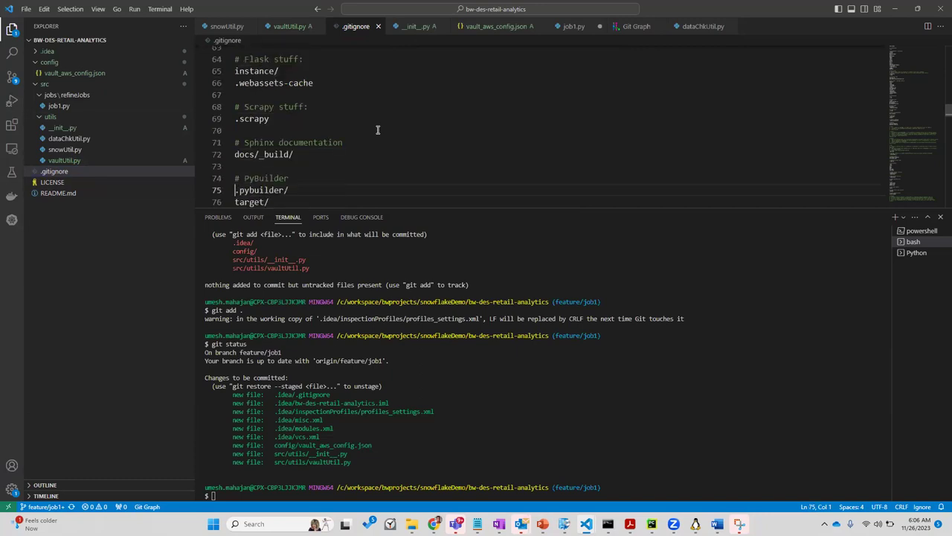
pyautogui.press('Down')
pyautogui.press('Down')
pyautogui.press('Down')
pyautogui.press('Down')
pyautogui.press('Down')
pyautogui.press('Down')
pyautogui.press('Down')
pyautogui.press('Down')
pyautogui.press('Down')
pyautogui.press('Down')
pyautogui.press('Down')
pyautogui.press('Down')
pyautogui.press('Down')
pyautogui.press('Down')
pyautogui.press('Down')
pyautogui.press('Down')
pyautogui.press('Down')
pyautogui.press('Down')
pyautogui.press('Down')
pyautogui.press('Down')
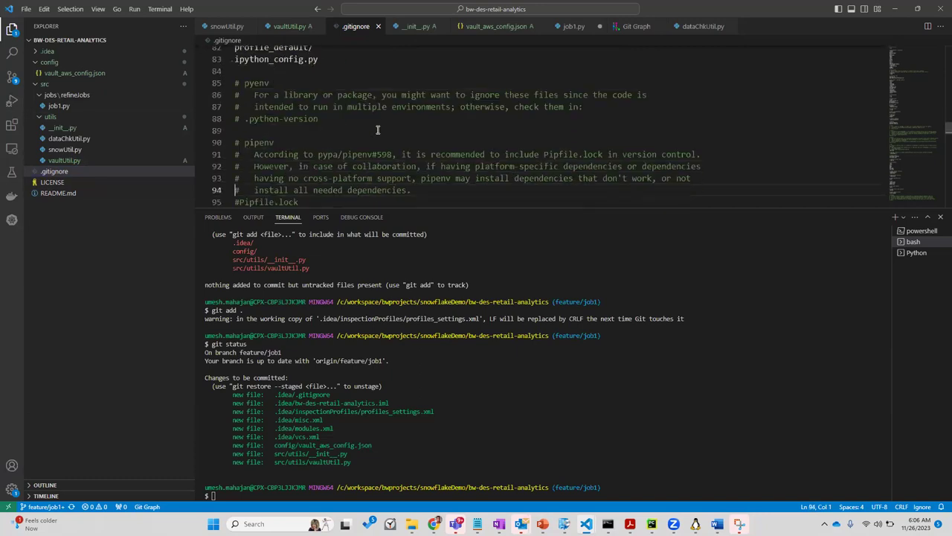
pyautogui.press('Down')
pyautogui.press('Down')
pyautogui.press('Down')
pyautogui.press('Down')
pyautogui.press('Down')
pyautogui.press('Down')
pyautogui.press('Down')
pyautogui.press('Down')
pyautogui.press('Down')
pyautogui.press('Down')
pyautogui.press('Down')
pyautogui.press('Down')
pyautogui.press('Down')
pyautogui.press('Down')
pyautogui.press('Down')
pyautogui.press('Down')
pyautogui.press('Down')
pyautogui.press('Down')
pyautogui.press('Down')
pyautogui.press('Down')
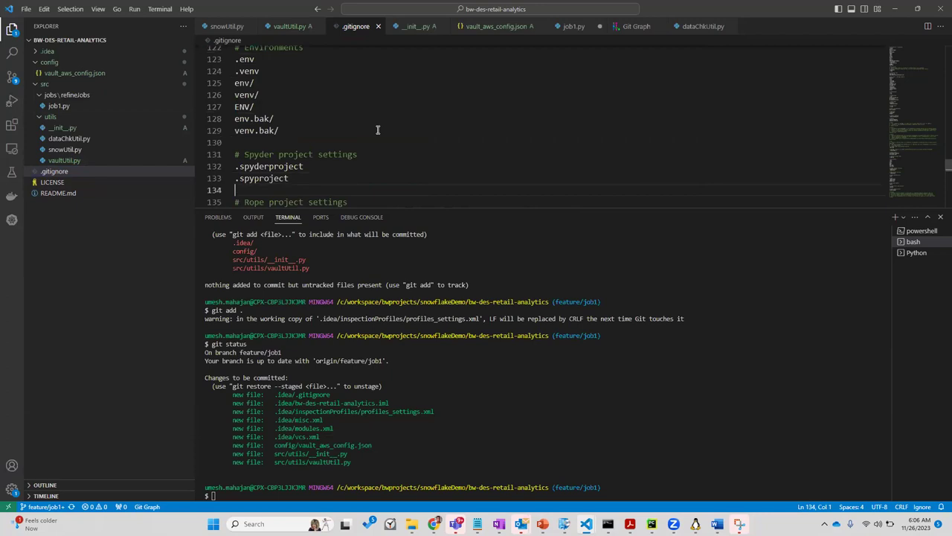
pyautogui.press('Down')
pyautogui.press('Down')
pyautogui.press('Down')
pyautogui.press('Down')
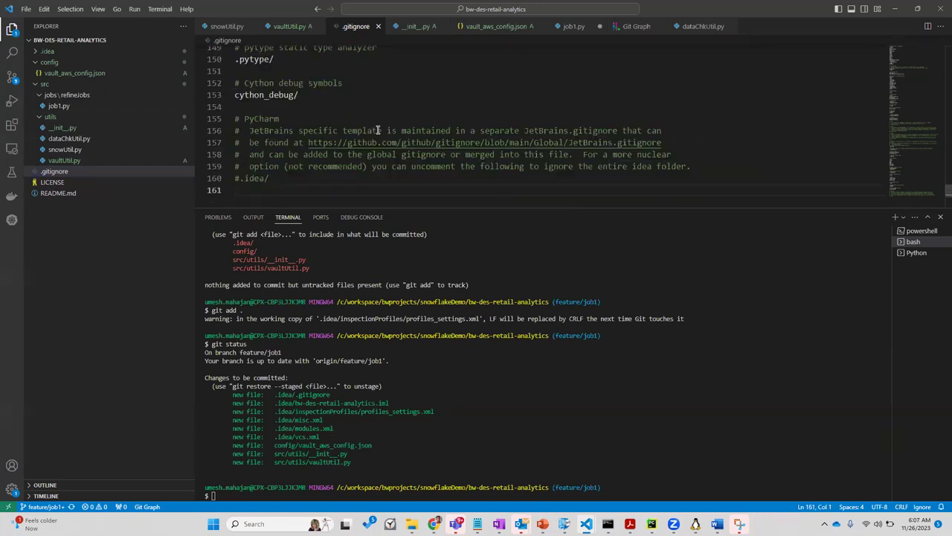
pyautogui.press('Up')
pyautogui.press('Delete')
pyautogui.hotkey('ctrl', 's')
# Rerun git status, git add . and git status to stage the modified .gitignore
pyautogui.click(461, 444)
pyautogui.press('Up')
pyautogui.press('Return')
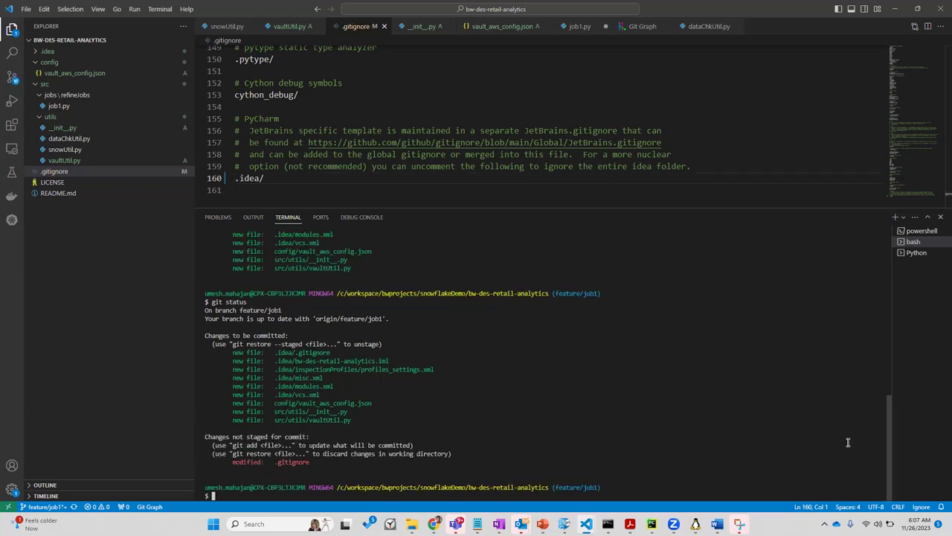
pyautogui.press('Up')
pyautogui.press('Up')
pyautogui.press('Return')
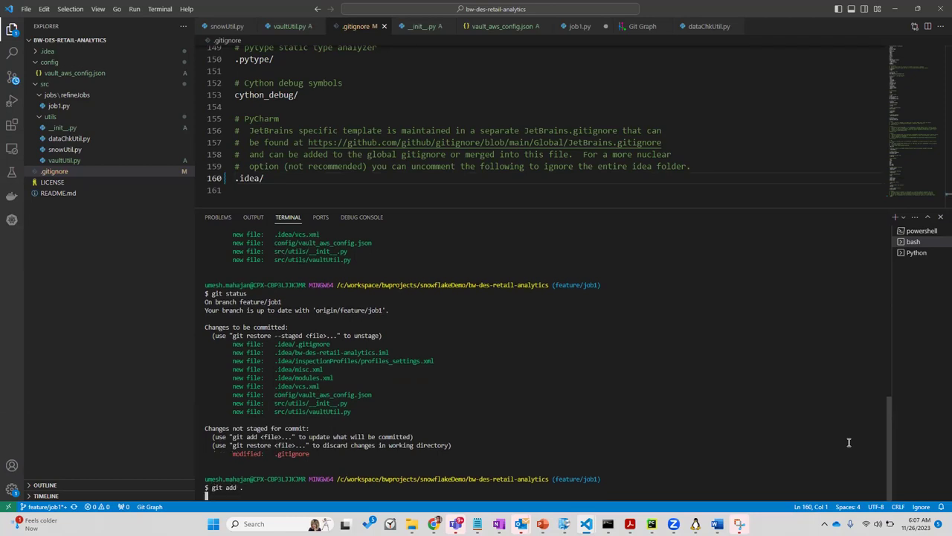
pyautogui.write('git status')
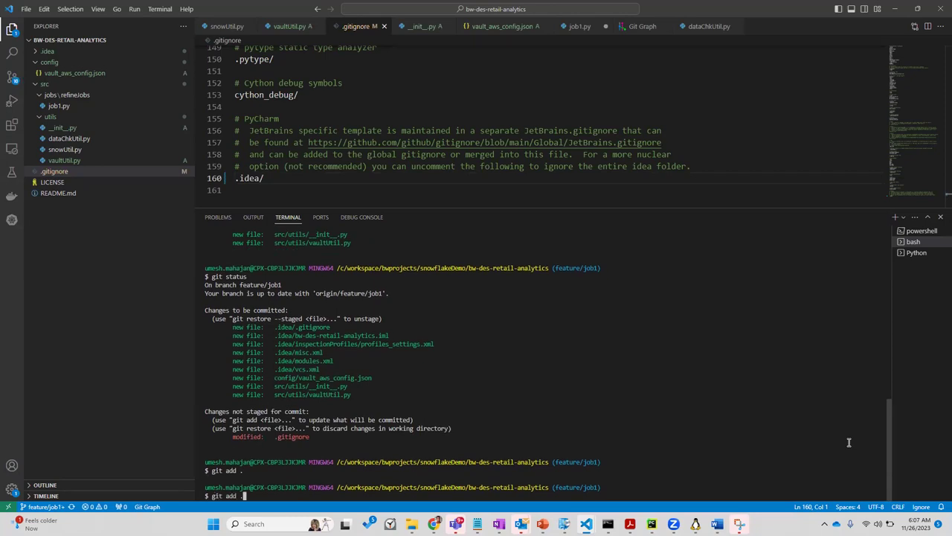
pyautogui.press('Return')
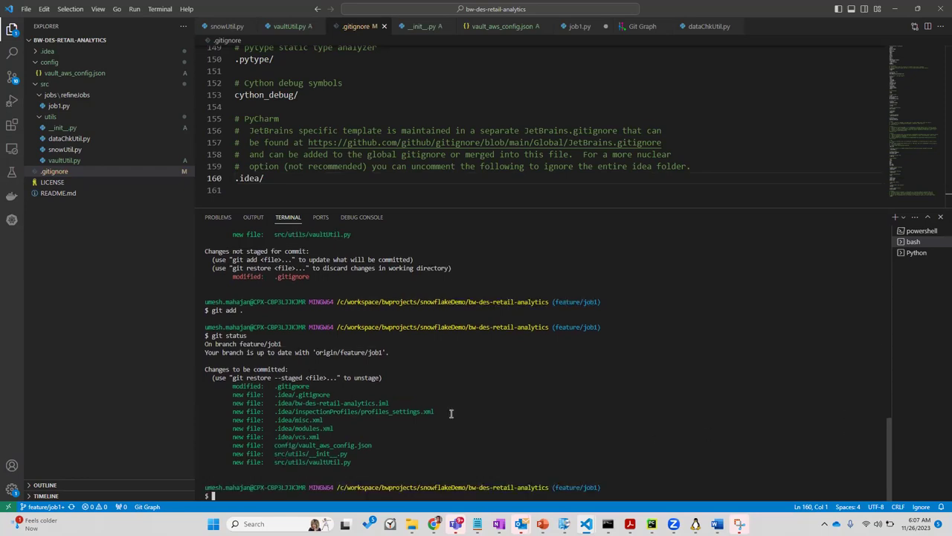
# Commit the staged files with the message "Added vaultUtils"
pyautogui.press('Up')
pyautogui.press('BackSpace')
pyautogui.press('BackSpace')
pyautogui.press('BackSpace')
pyautogui.press('BackSpace')
pyautogui.press('BackSpace')
pyautogui.press('BackSpace')
pyautogui.write('commit -m"Added vaultUtil')
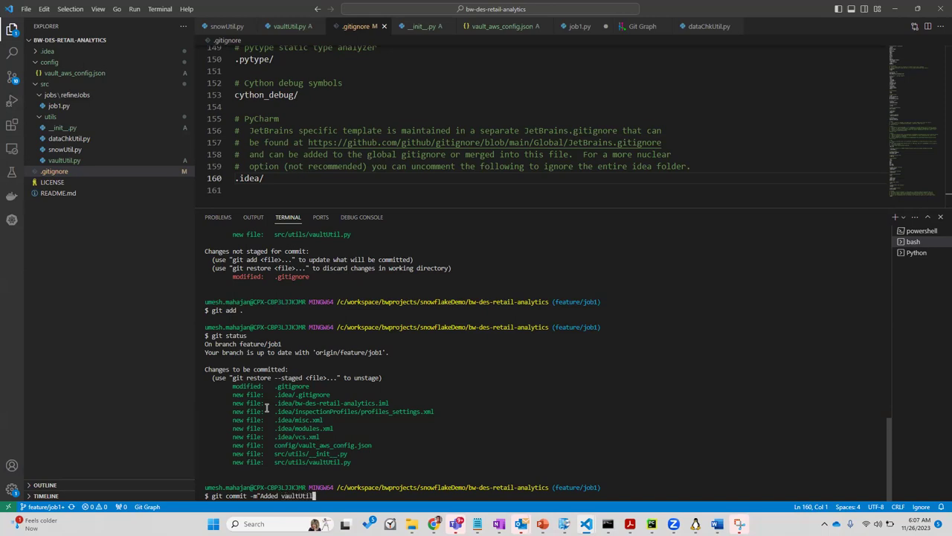
pyautogui.write('s"')
pyautogui.press('Return')
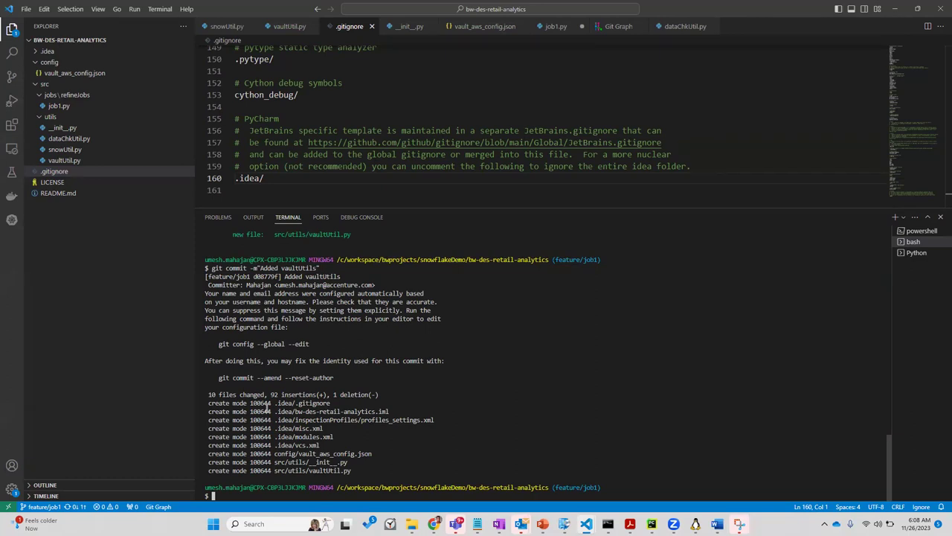
# Push the commit to the remote feature/job1 branch with git push
pyautogui.press('Up')
pyautogui.press('BackSpace')
pyautogui.press('BackSpace')
pyautogui.press('BackSpace')
pyautogui.press('BackSpace')
pyautogui.press('BackSpace')
pyautogui.press('BackSpace')
pyautogui.press('BackSpace')
pyautogui.press('BackSpace')
pyautogui.press('BackSpace')
pyautogui.press('BackSpace')
pyautogui.press('BackSpace')
pyautogui.press('BackSpace')
pyautogui.press('BackSpace')
pyautogui.press('BackSpace')
pyautogui.press('BackSpace')
pyautogui.press('BackSpace')
pyautogui.press('BackSpace')
pyautogui.press('BackSpace')
pyautogui.press('BackSpace')
pyautogui.press('BackSpace')
pyautogui.press('BackSpace')
pyautogui.write('push')
pyautogui.press('Return')
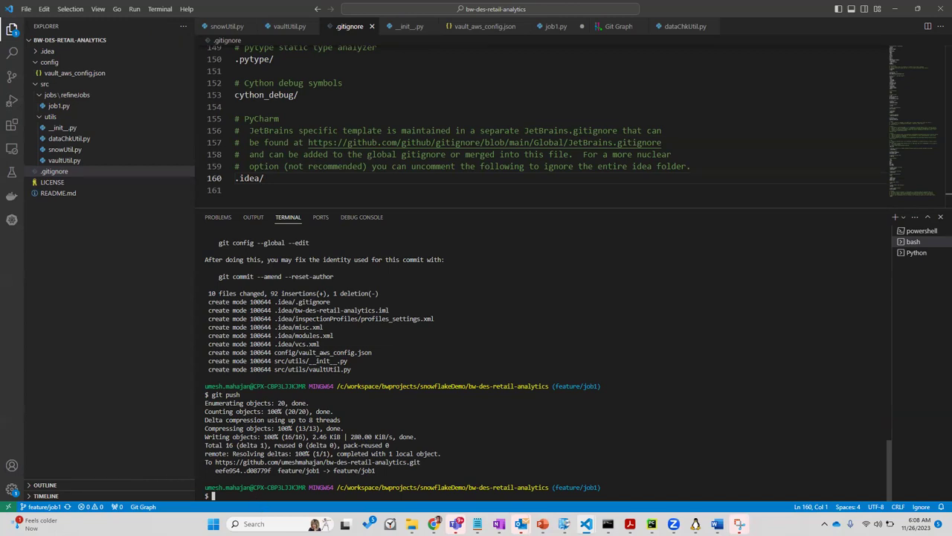
# Bring Chrome forward and go to the bw-des-retail-analytics repository home page on GitHub
pyautogui.moveTo(433, 523)
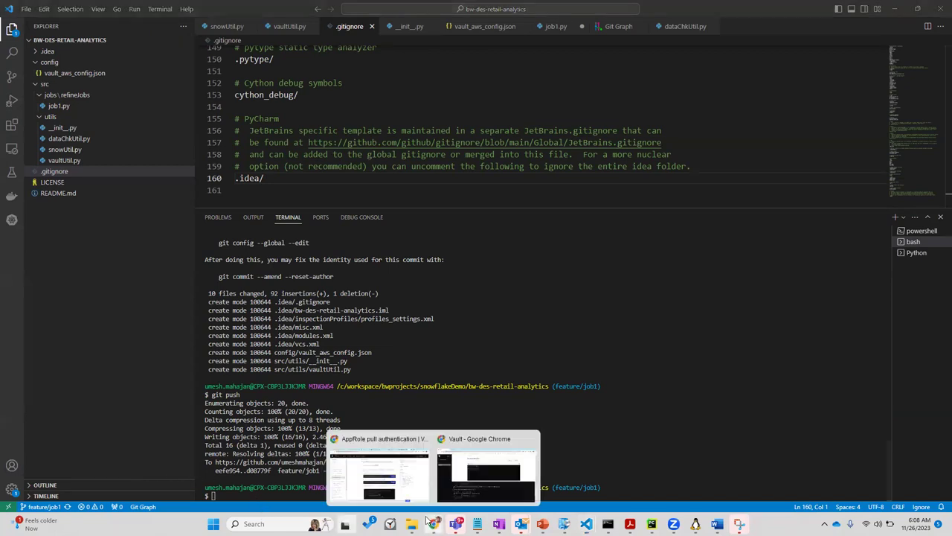
pyautogui.click(460, 467)
pyautogui.moveTo(433, 523)
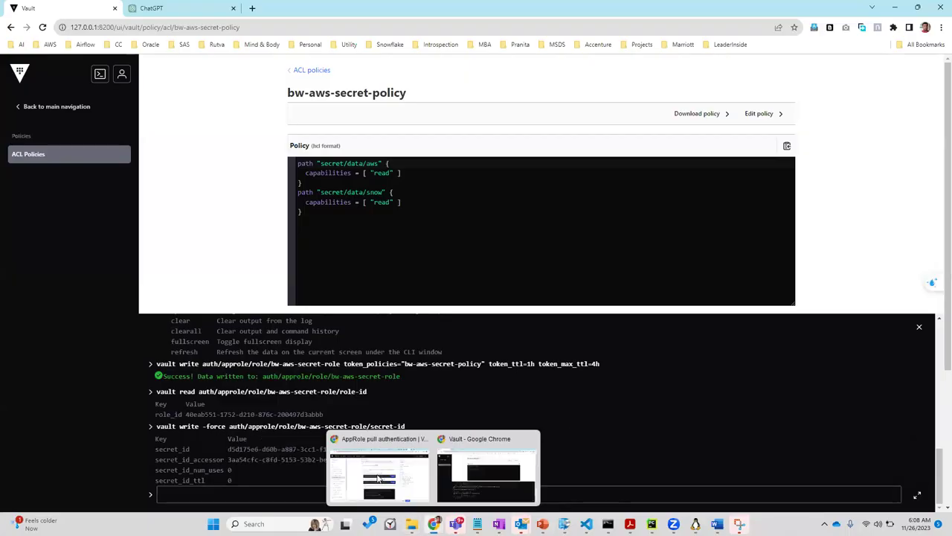
pyautogui.click(375, 471)
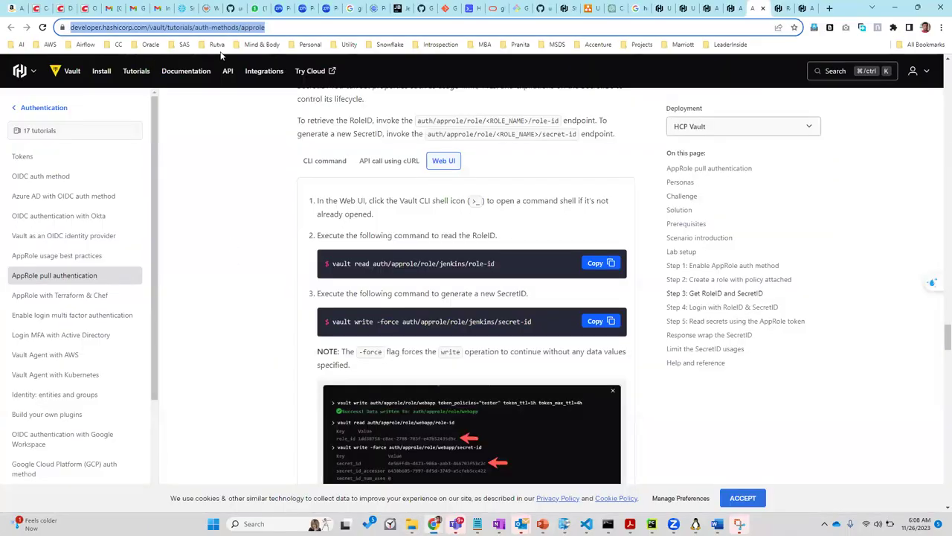
pyautogui.click(229, 8)
pyautogui.click(130, 71)
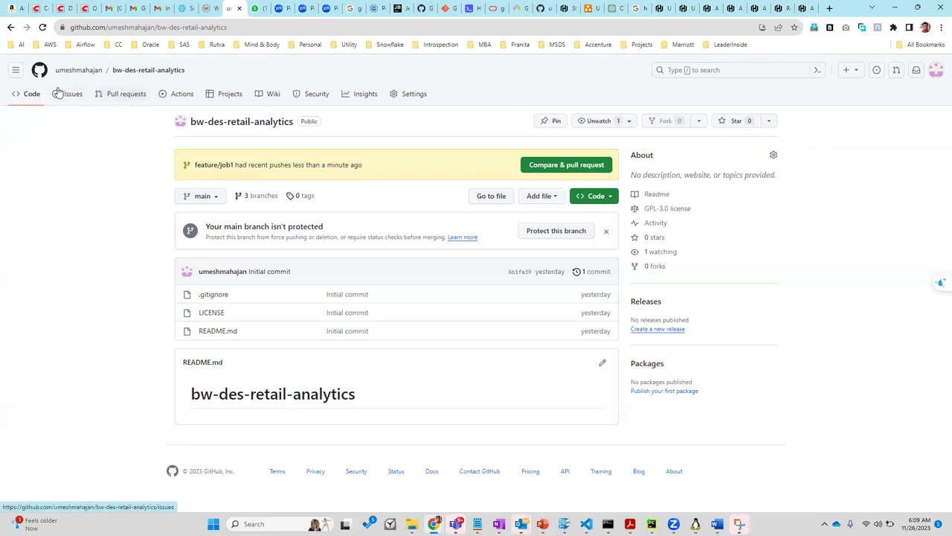
# Switch GitHub to the feature/job1 branch and open src/utils/vaultUtil.py
pyautogui.click(201, 195)
pyautogui.click(211, 309)
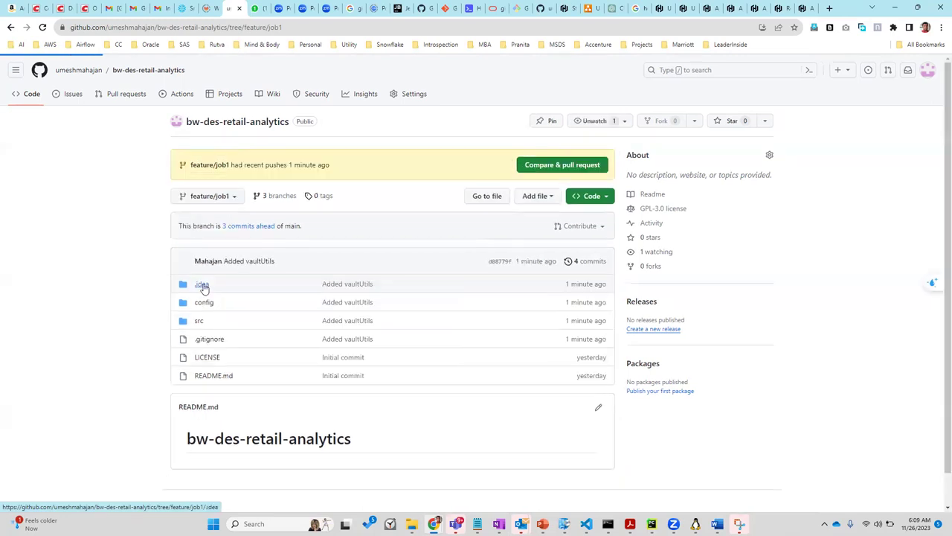
pyautogui.click(199, 320)
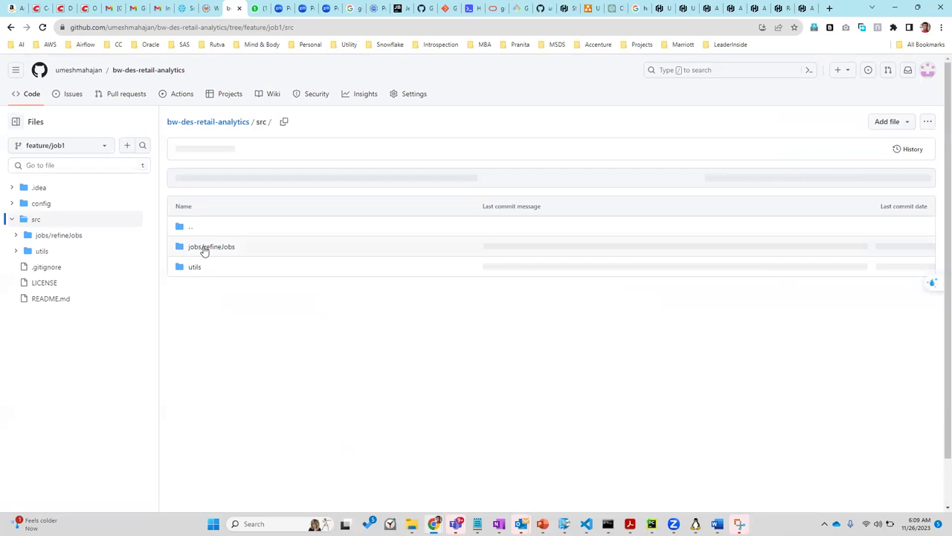
pyautogui.click(195, 273)
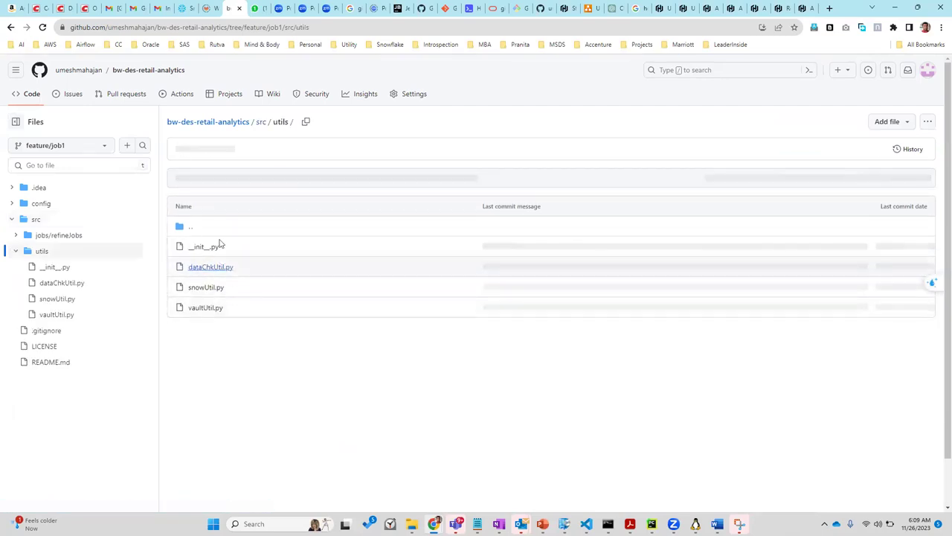
pyautogui.click(206, 318)
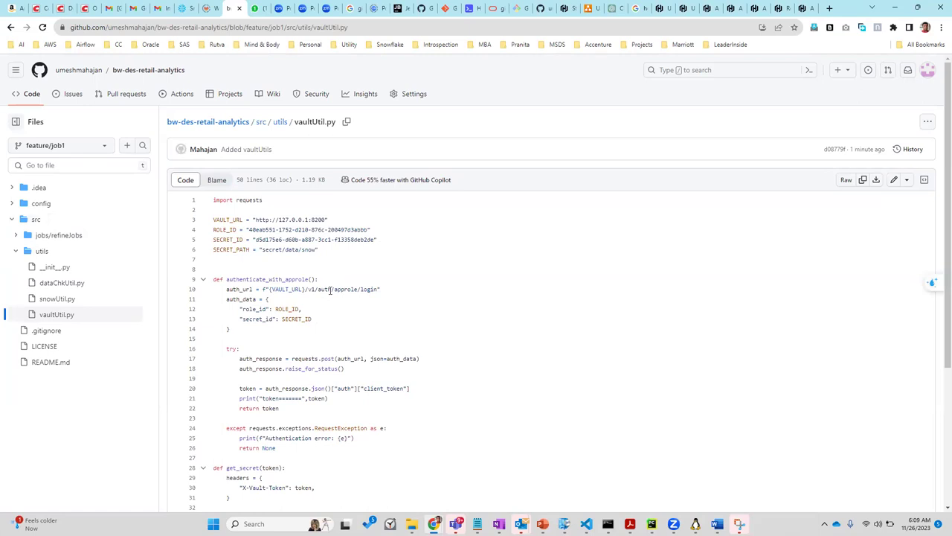
# Scroll through vaultUtil.py on GitHub, then return to VS Code
pyautogui.press('Down')
pyautogui.press('Down')
pyautogui.press('Down')
pyautogui.press('Down')
pyautogui.press('Down')
pyautogui.press('Down')
pyautogui.press('Down')
pyautogui.press('Down')
pyautogui.press('Down')
pyautogui.press('Down')
pyautogui.press('Down')
pyautogui.press('Down')
pyautogui.press('Down')
pyautogui.press('Down')
pyautogui.press('Down')
pyautogui.press('Down')
pyautogui.press('Down')
pyautogui.press('Down')
pyautogui.press('Down')
pyautogui.press('Down')
pyautogui.press('Down')
pyautogui.press('Down')
pyautogui.press('Down')
pyautogui.press('Down')
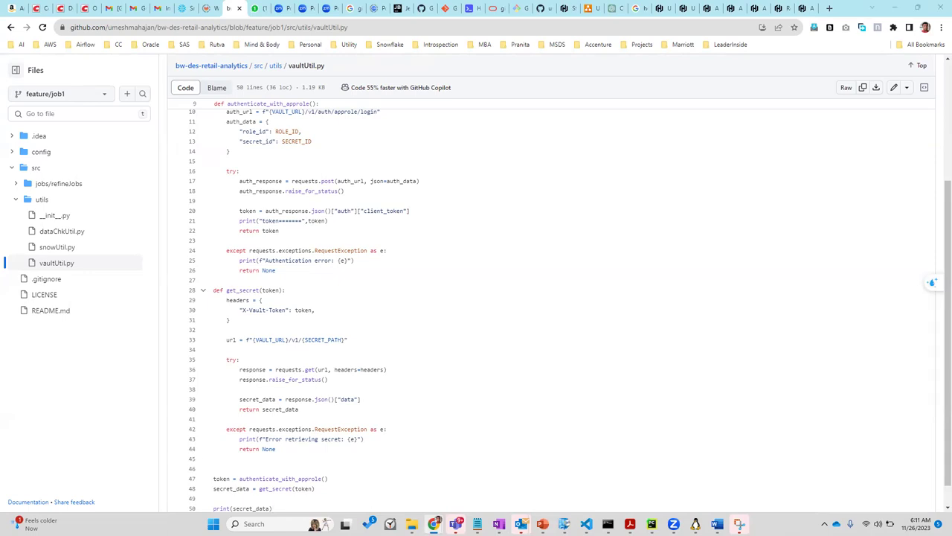
pyautogui.hotkey('alt', 'Tab')
pyautogui.hotkey('alt', 'Tab')
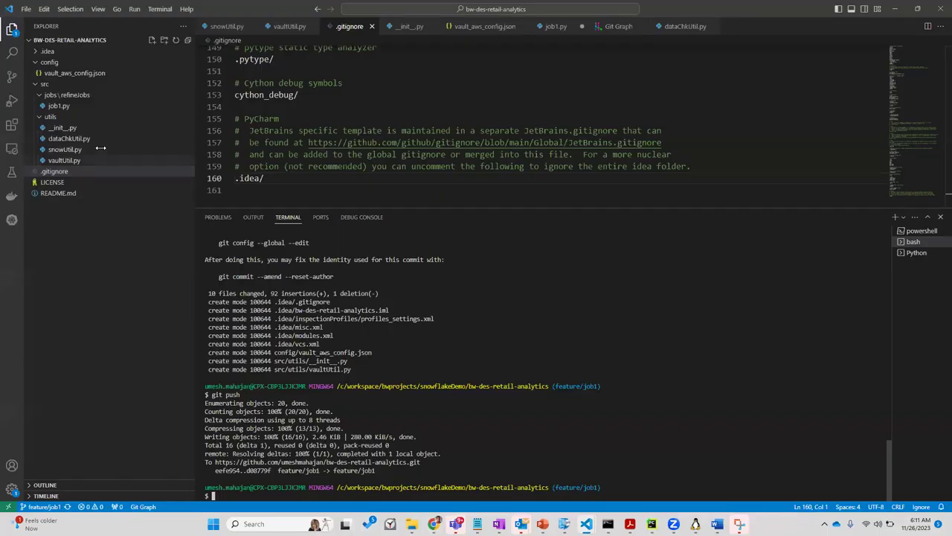
# Create an empty awsUtil.py in src/utils and switch back to Chrome
pyautogui.click(75, 116)
pyautogui.click(74, 116)
pyautogui.click(152, 40)
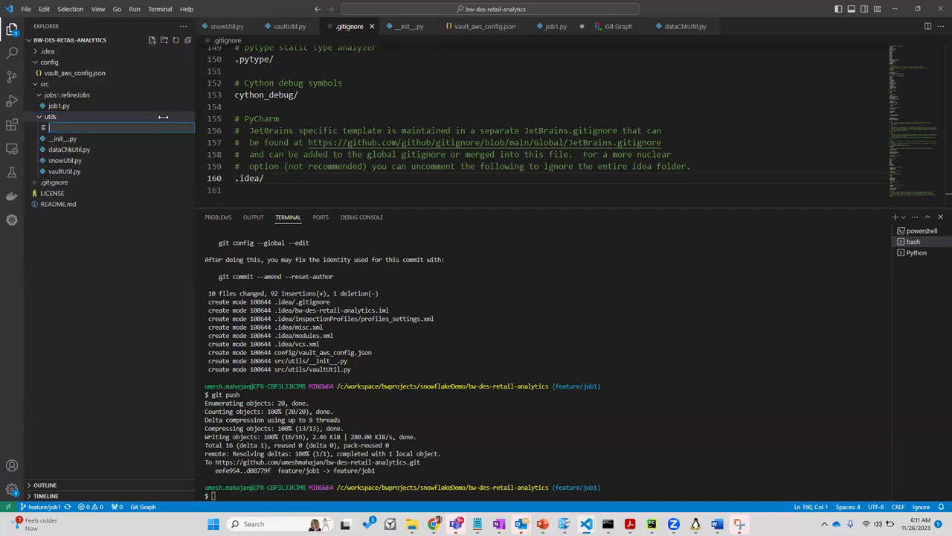
pyautogui.write('awsUtil.')
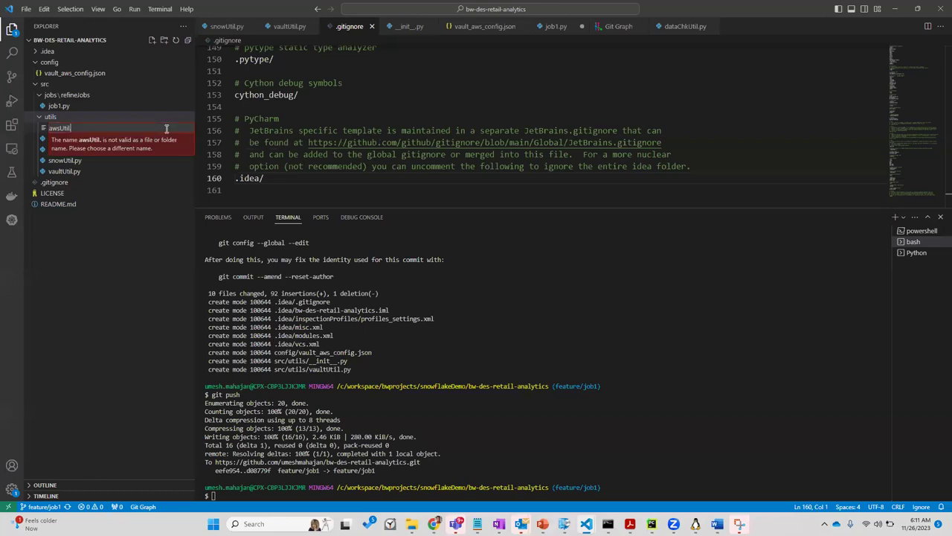
pyautogui.write('py')
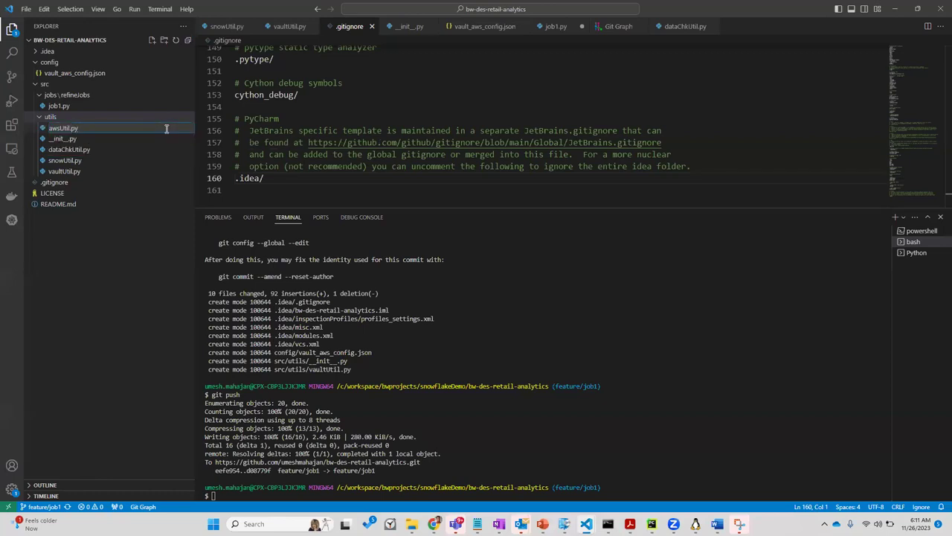
pyautogui.press('Return')
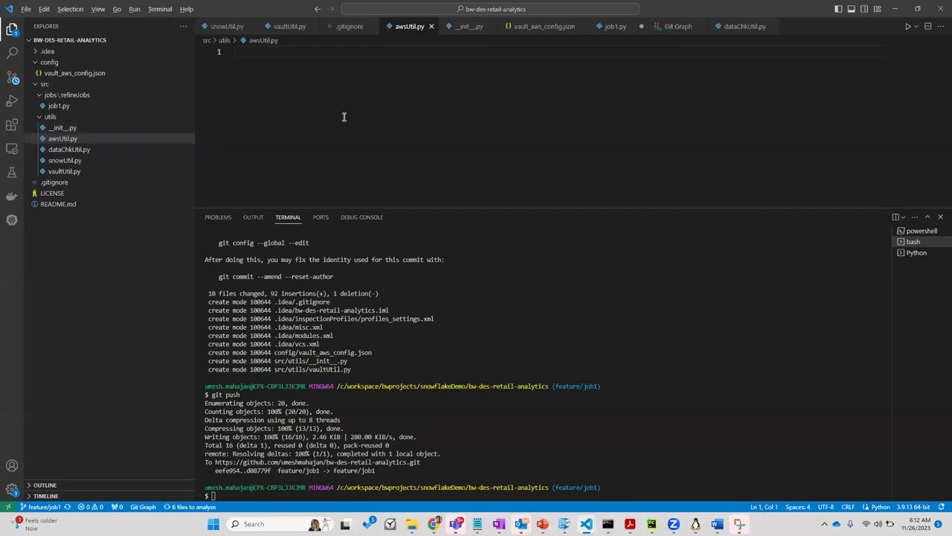
pyautogui.hotkey('alt', 'Tab')
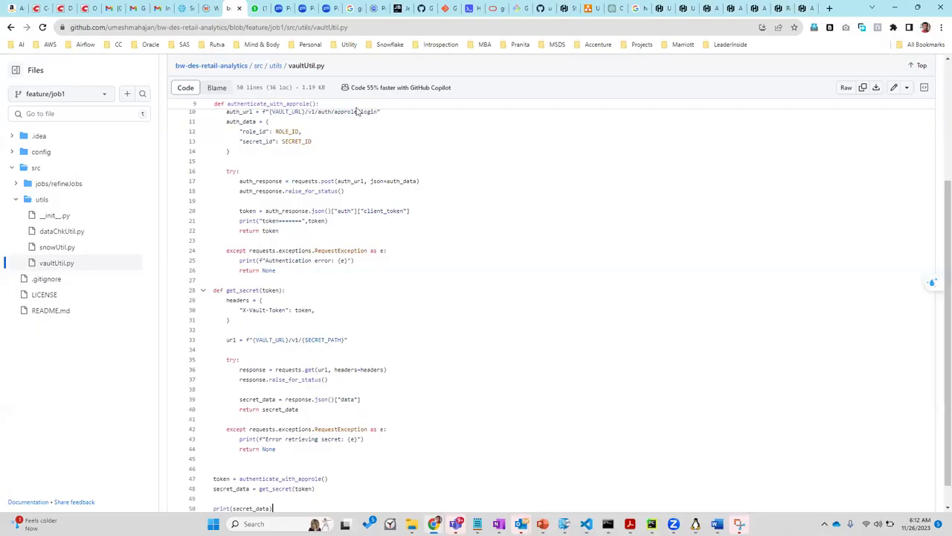
# Ask ChatGPT 'write a python code to connect to aws' and read the boto3 answer
pyautogui.click(610, 9)
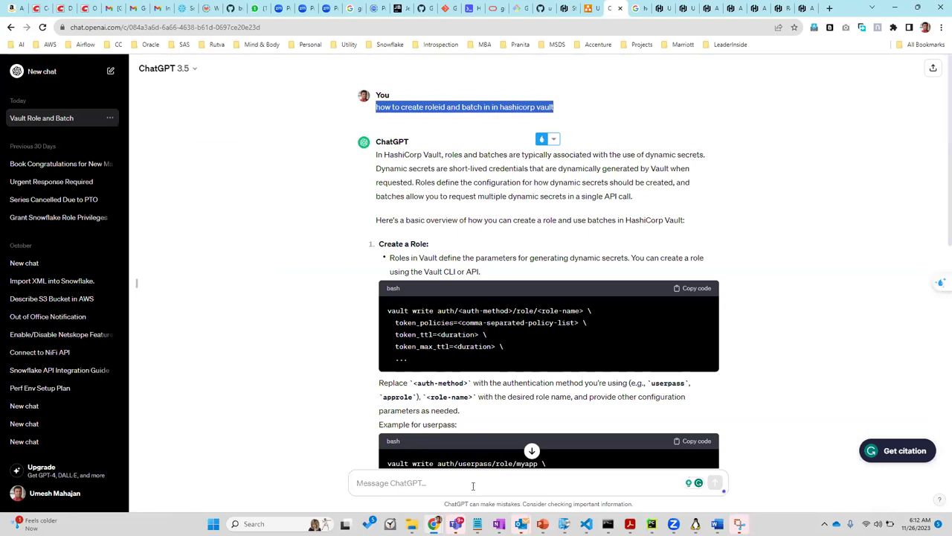
pyautogui.click(937, 339)
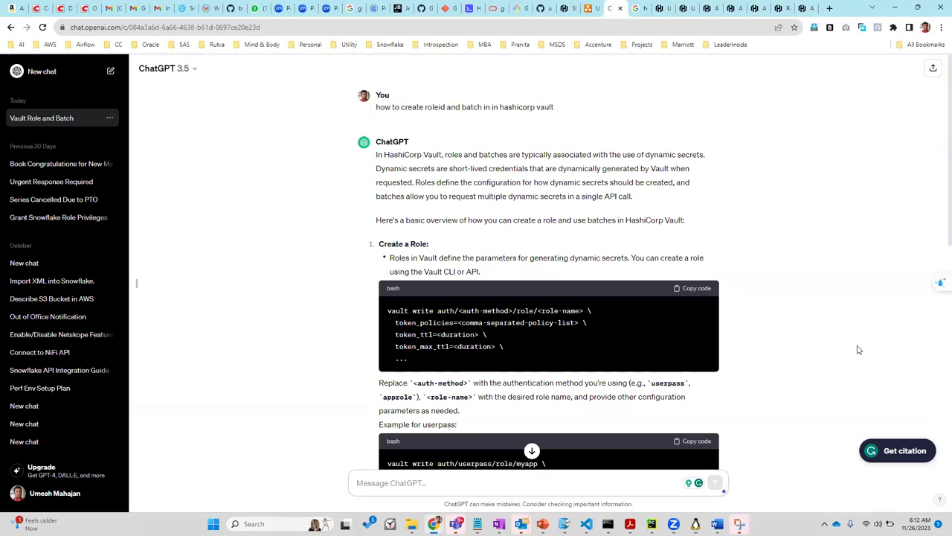
pyautogui.write('write a python code to connect to aws')
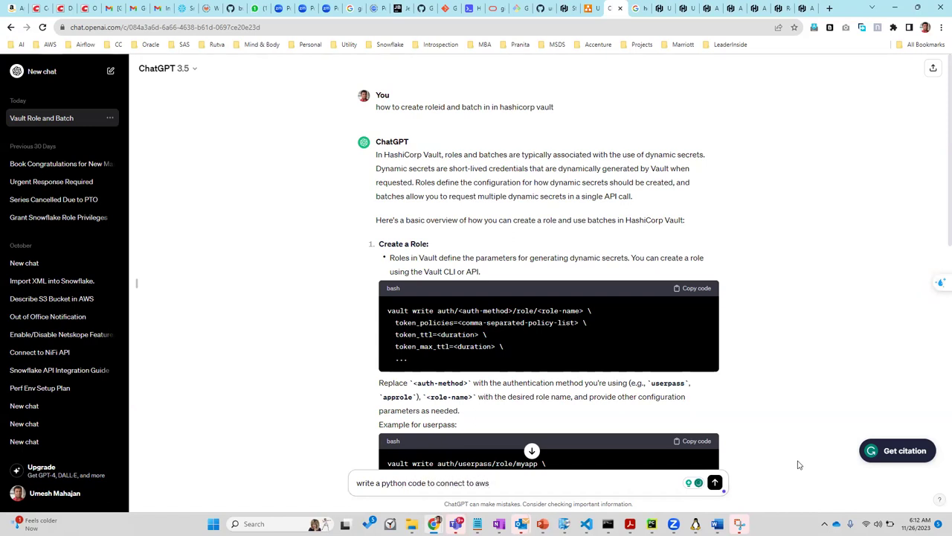
pyautogui.press('Return')
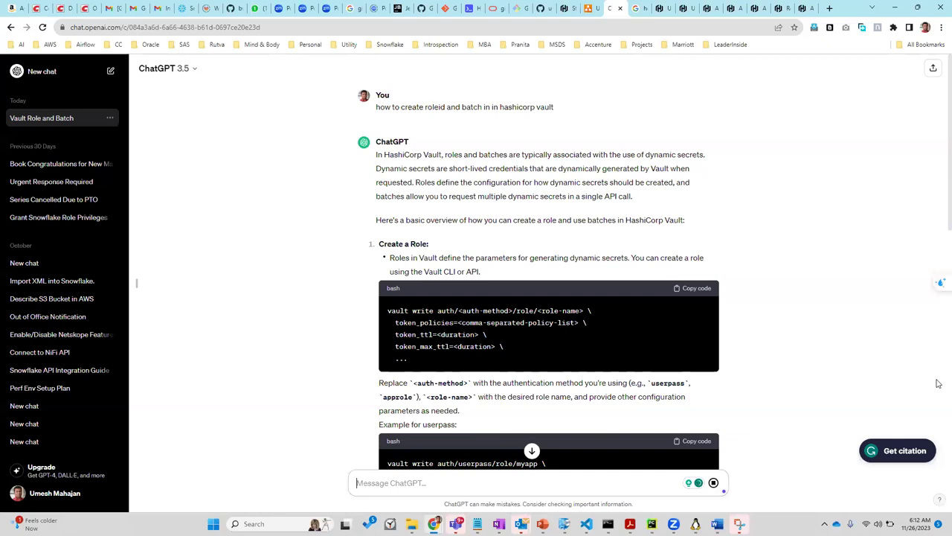
pyautogui.scroll(-5, 899, 374)
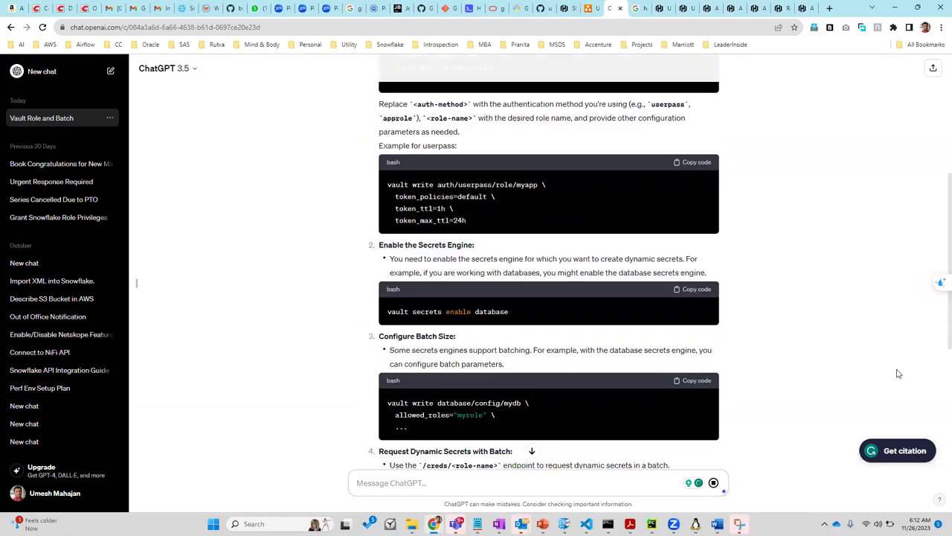
pyautogui.scroll(-1, 899, 373)
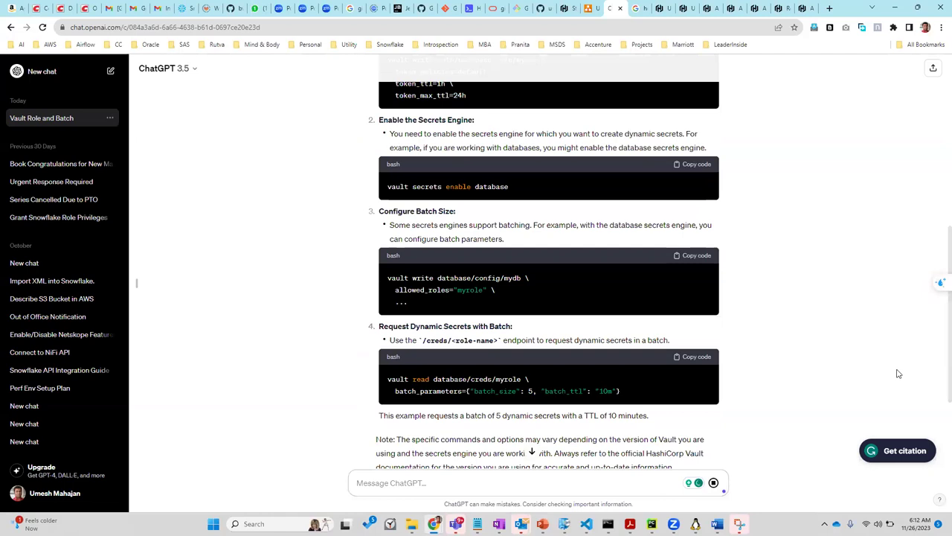
pyautogui.scroll(-2, 898, 373)
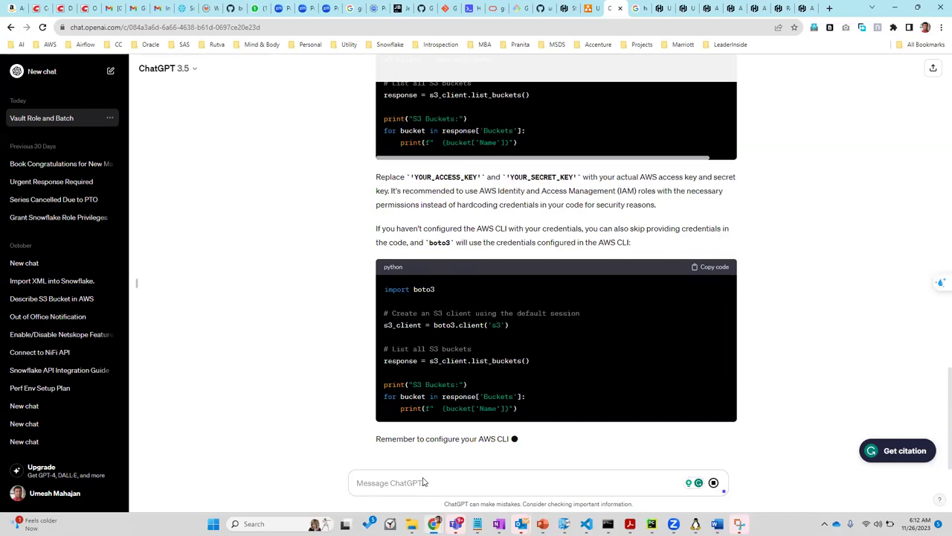
pyautogui.scroll(3, 424, 482)
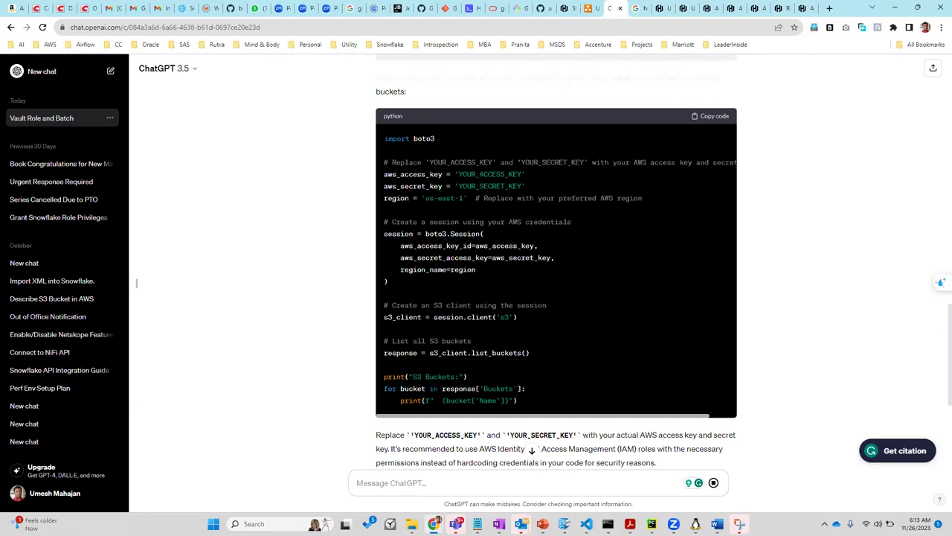
# Paste the boto3 S3 bucket-listing code into awsUtil.py
pyautogui.hotkey('alt', 'Tab')
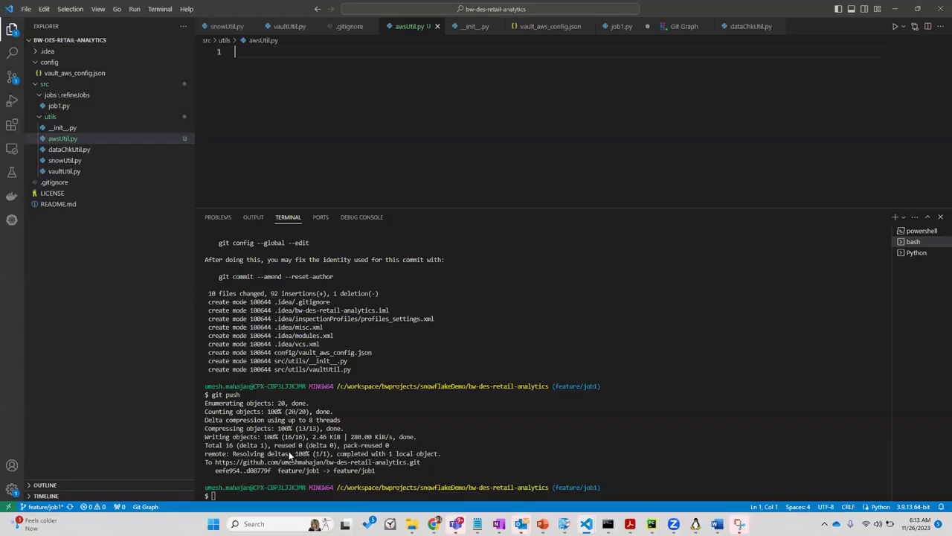
pyautogui.click(113, 141)
pyautogui.hotkey('ctrl', 'v')
pyautogui.hotkey('ctrl', 'Home')
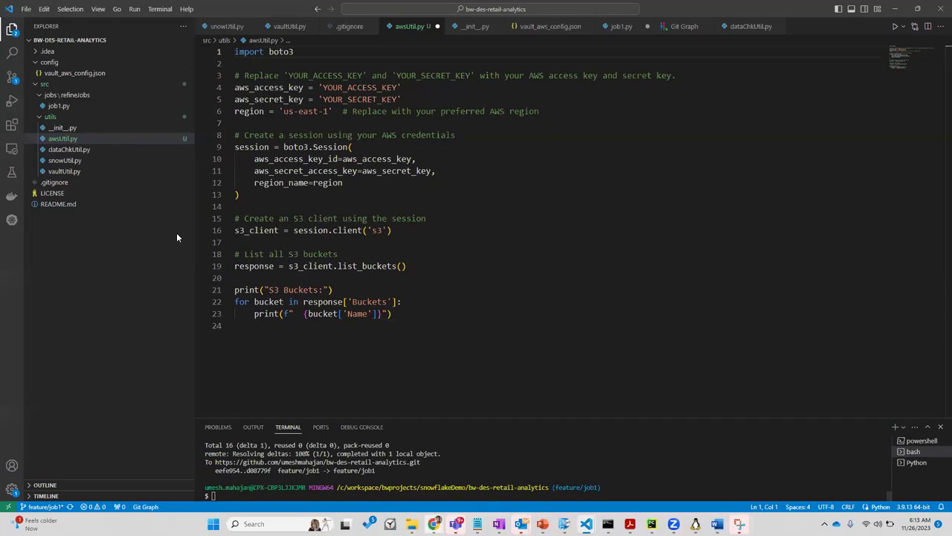
# Open the AWS sign-in page in a new Chrome tab
pyautogui.hotkey('alt', 'Tab')
pyautogui.hotkey('ctrl', 't')
pyautogui.write('aws')
pyautogui.press('Return')
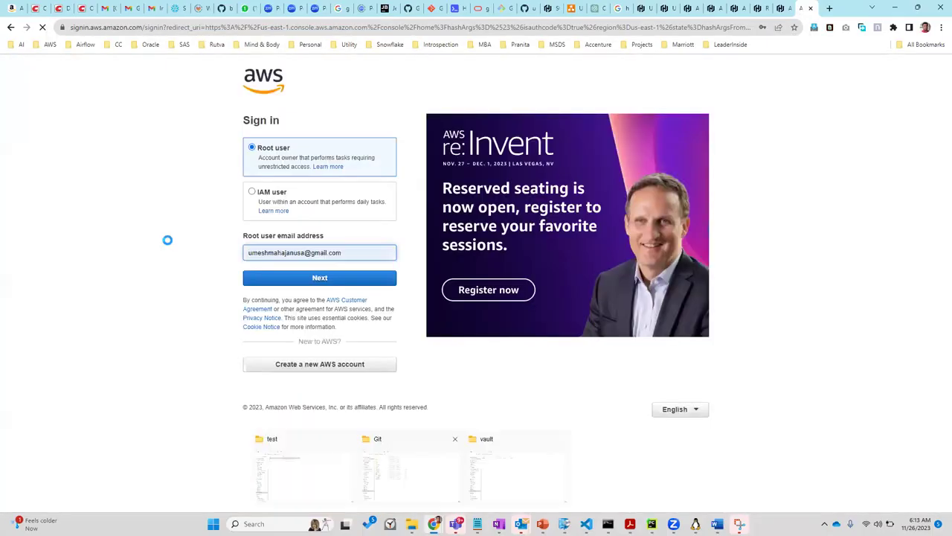
# Browse C:\workspace and its emr folder in File Explorer, then return to Chrome
pyautogui.hotkey('alt', 'Tab')
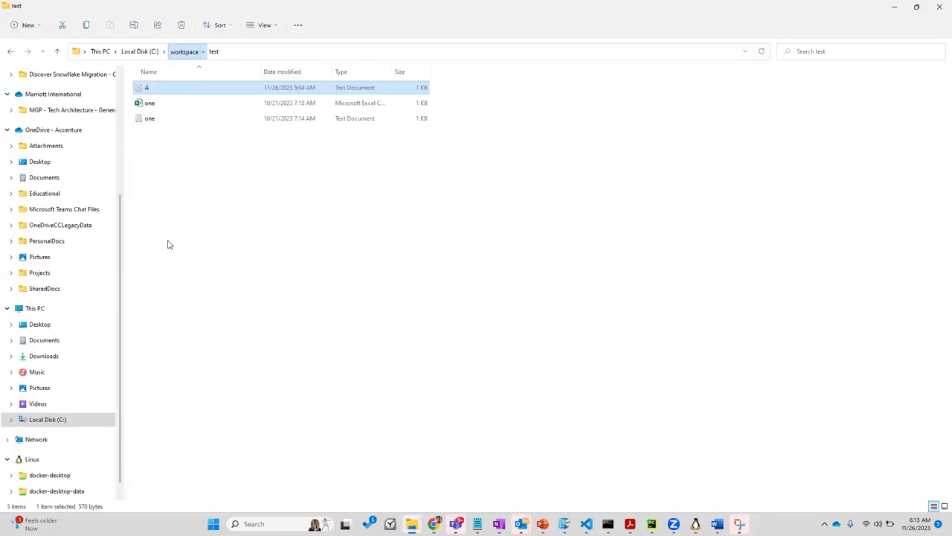
pyautogui.hotkey('alt', 'Up')
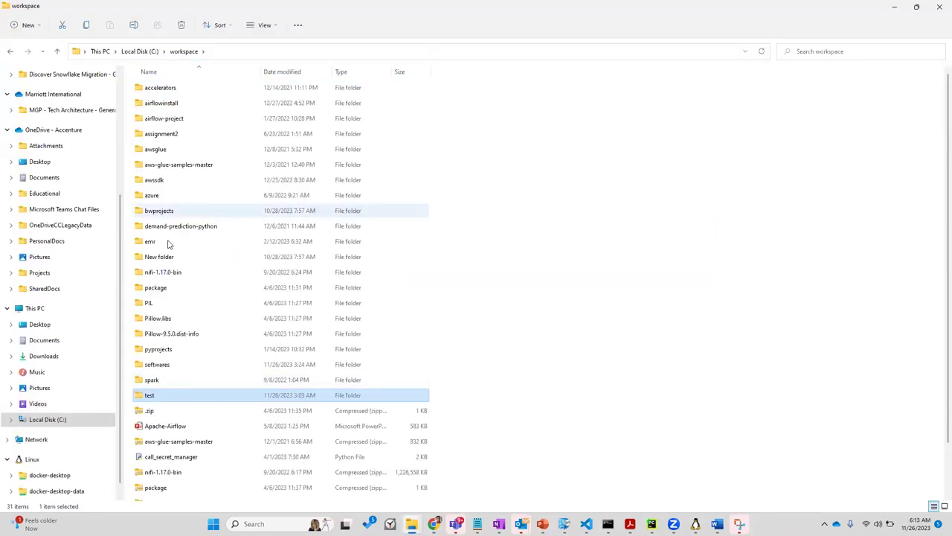
pyautogui.doubleClick(168, 244)
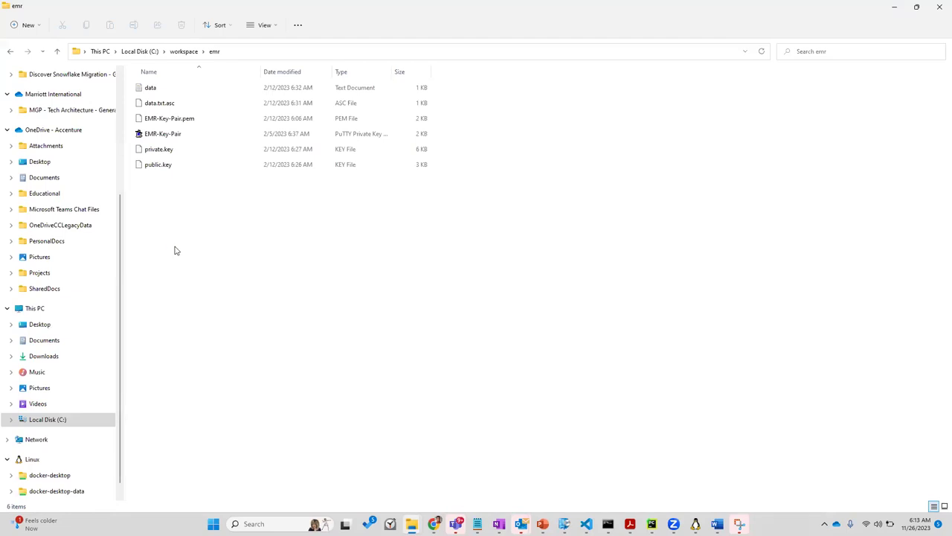
pyautogui.hotkey('alt', 'Up')
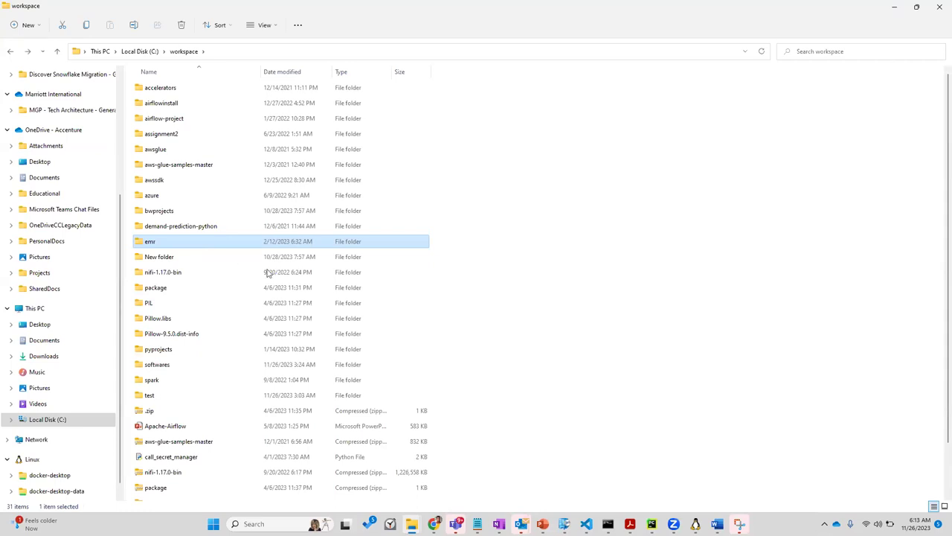
pyautogui.press('Down')
pyautogui.press('Down')
pyautogui.press('Down')
pyautogui.press('Down')
pyautogui.press('Down')
pyautogui.press('Down')
pyautogui.press('Down')
pyautogui.press('Down')
pyautogui.press('Down')
pyautogui.press('Down')
pyautogui.press('Down')
pyautogui.press('Down')
pyautogui.press('Down')
pyautogui.press('Down')
pyautogui.press('Down')
pyautogui.press('Down')
pyautogui.press('Down')
pyautogui.press('Down')
pyautogui.press('Down')
pyautogui.press('Down')
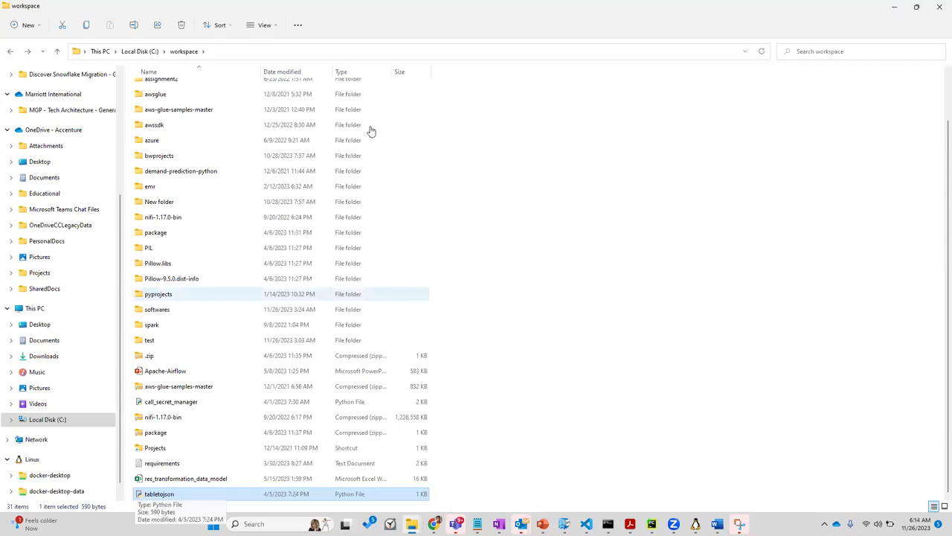
pyautogui.hotkey('alt', 'Tab')
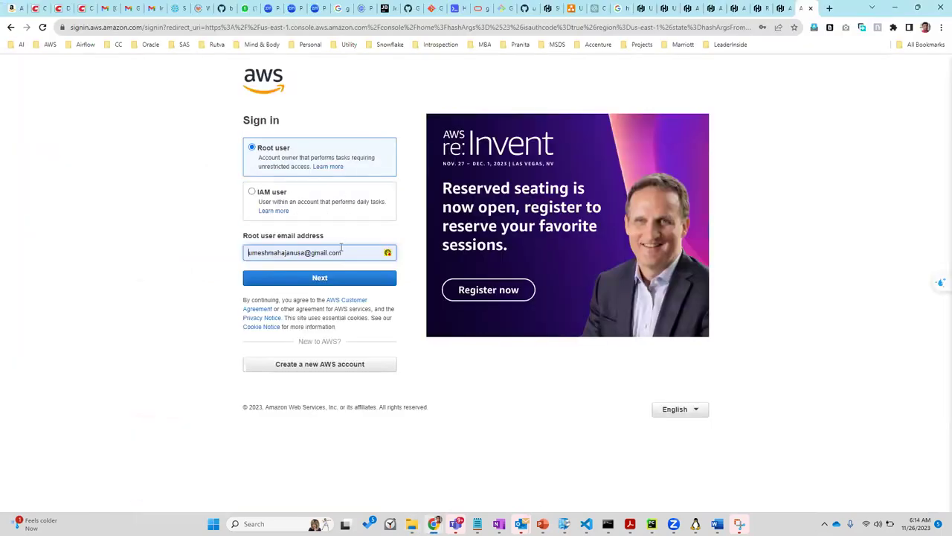
# Sign in as the root user with the password and the authenticator app's MFA code
pyautogui.click(328, 280)
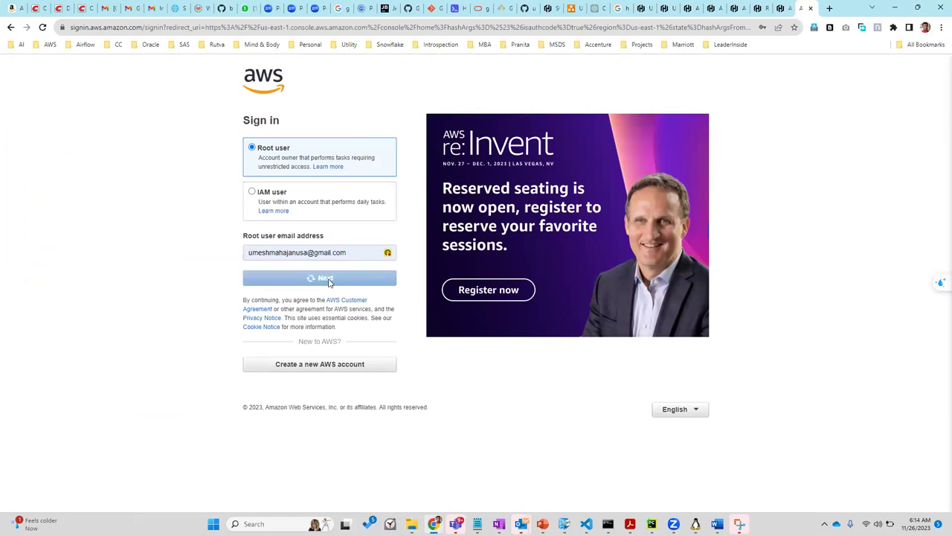
pyautogui.click(274, 209)
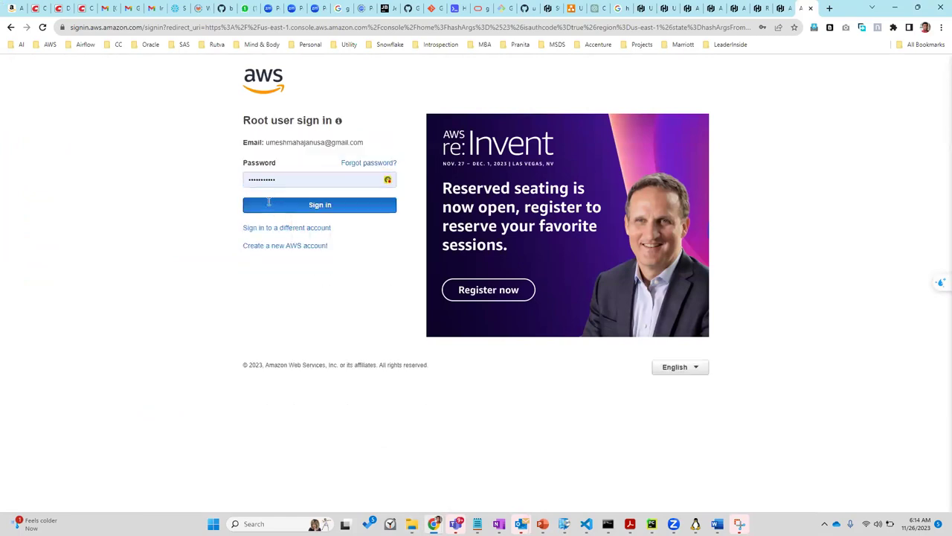
pyautogui.click(274, 240)
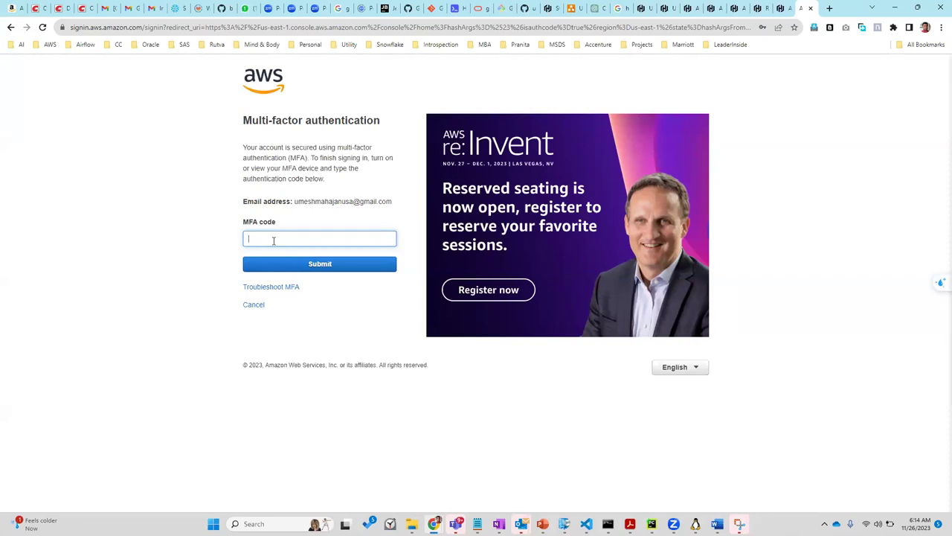
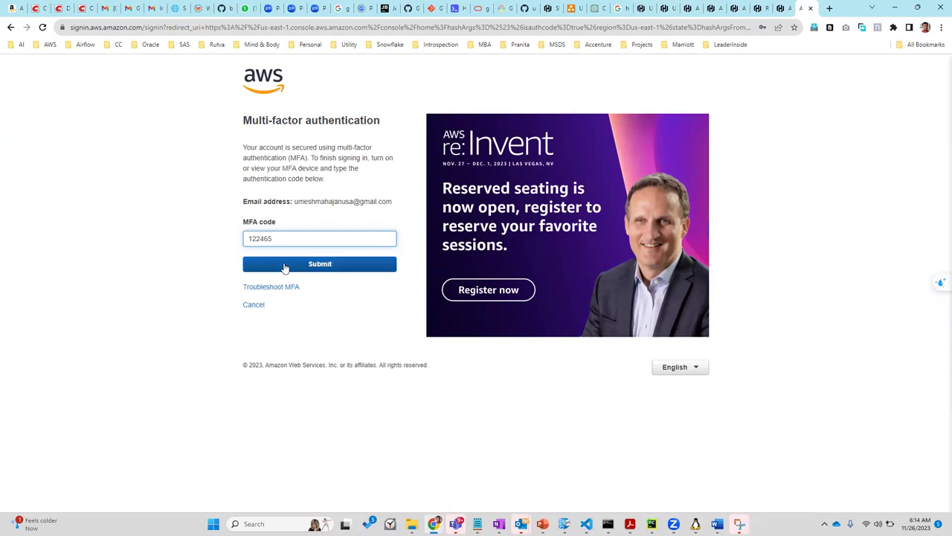
pyautogui.click(284, 267)
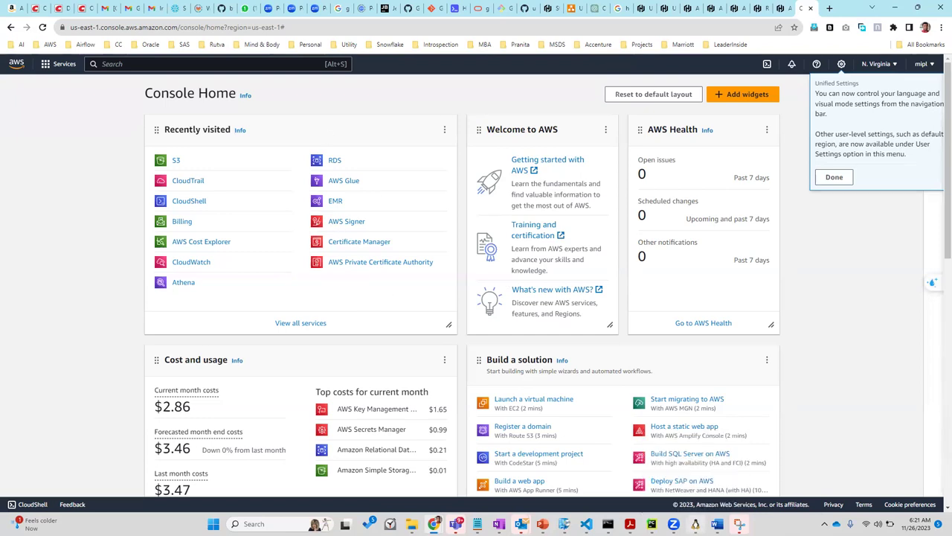
# Switch from the AWS Console Home page to the WSL Ubuntu terminal window
pyautogui.click(696, 524)
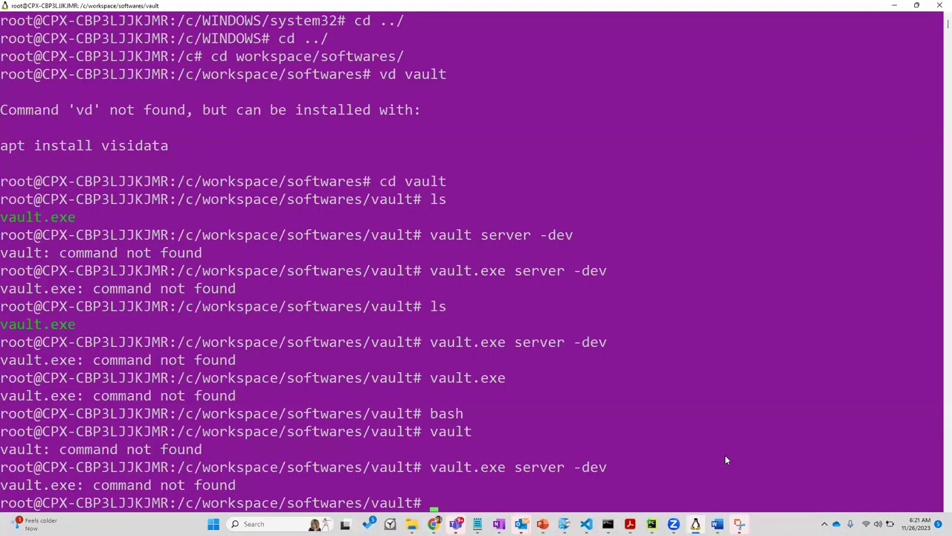
# Return to /root with cd, pwd and cd ~, then list its contents with ls -lart
pyautogui.press('Return')
pyautogui.press('Return')
pyautogui.press('Return')
pyautogui.press('Return')
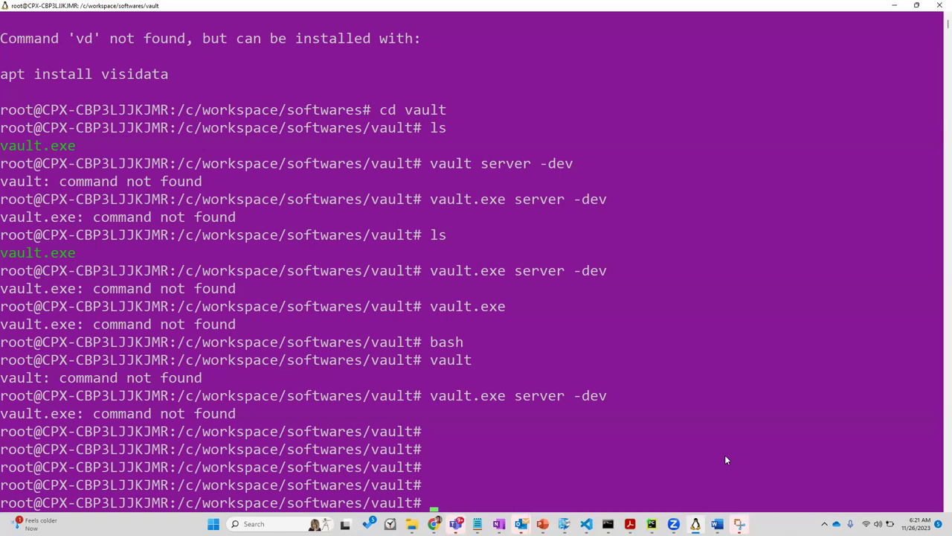
pyautogui.write('cd')
pyautogui.press('Return')
pyautogui.write('cd')
pyautogui.press('Return')
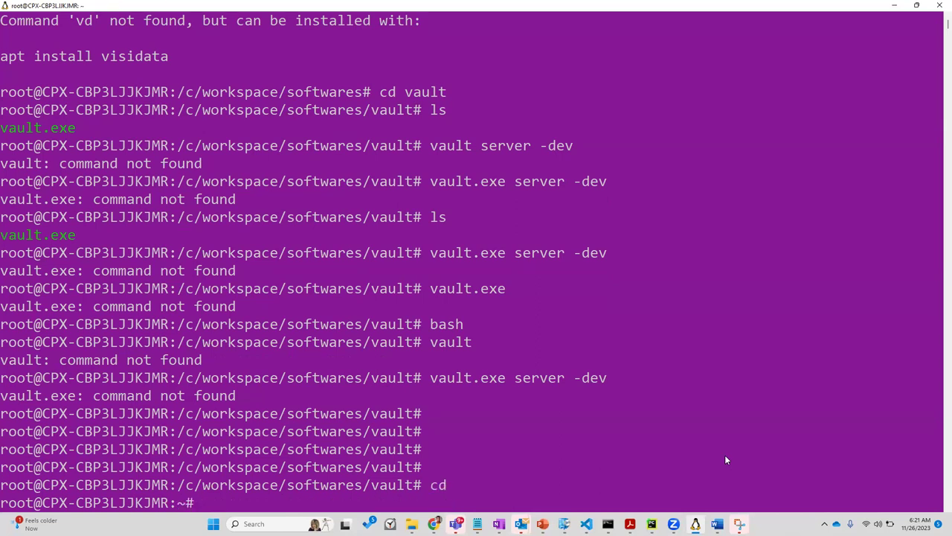
pyautogui.write('pwd')
pyautogui.press('Return')
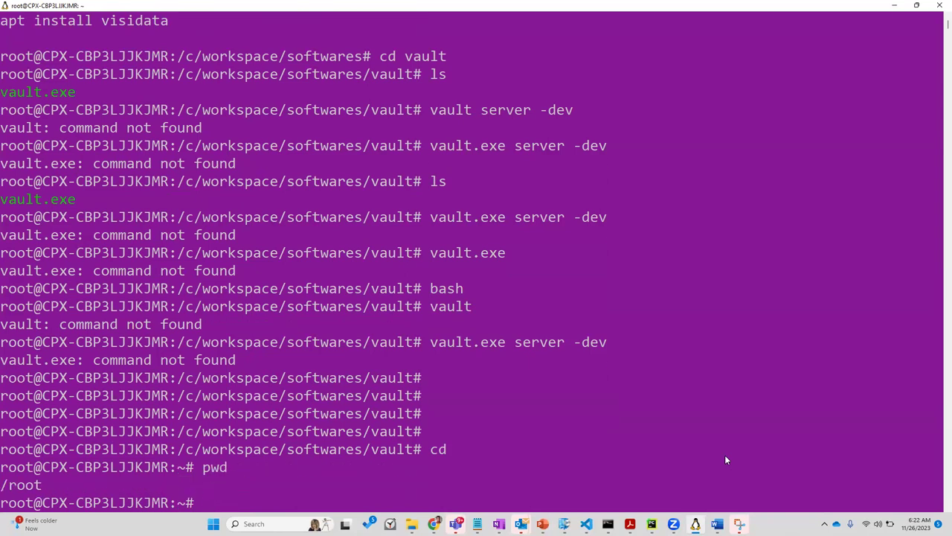
pyautogui.write('cd ~')
pyautogui.press('Return')
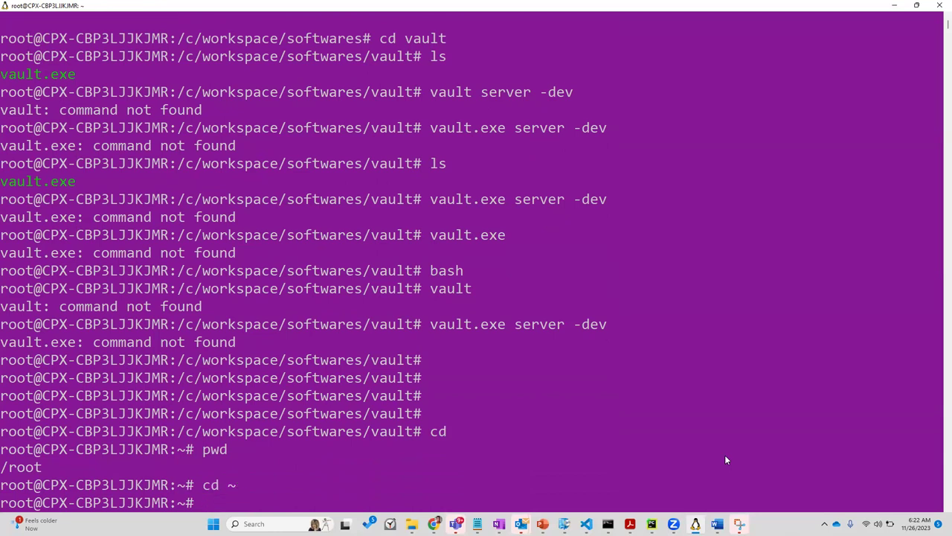
pyautogui.write('ls -lart')
pyautogui.press('Return')
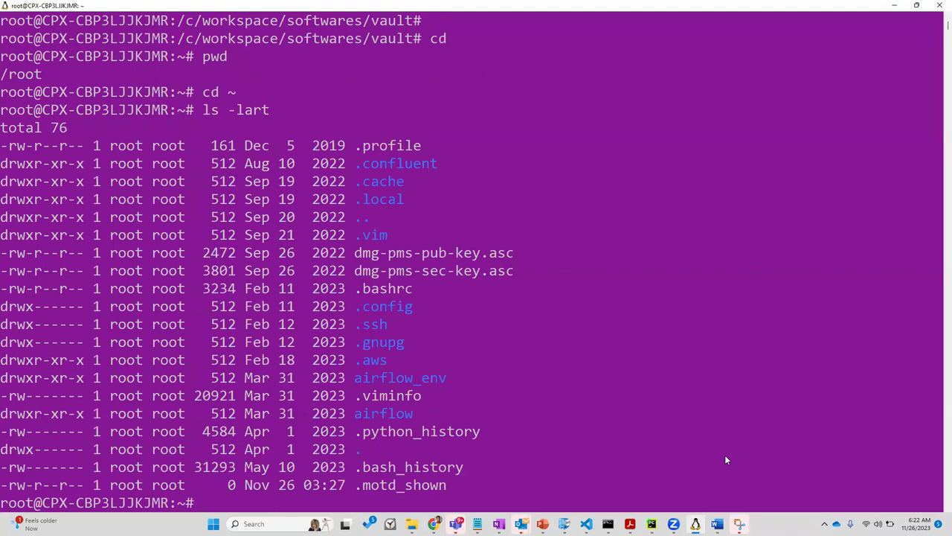
# Try setting myvar = "value1" with and without export; both attempts fail
pyautogui.doubleClick(395, 146)
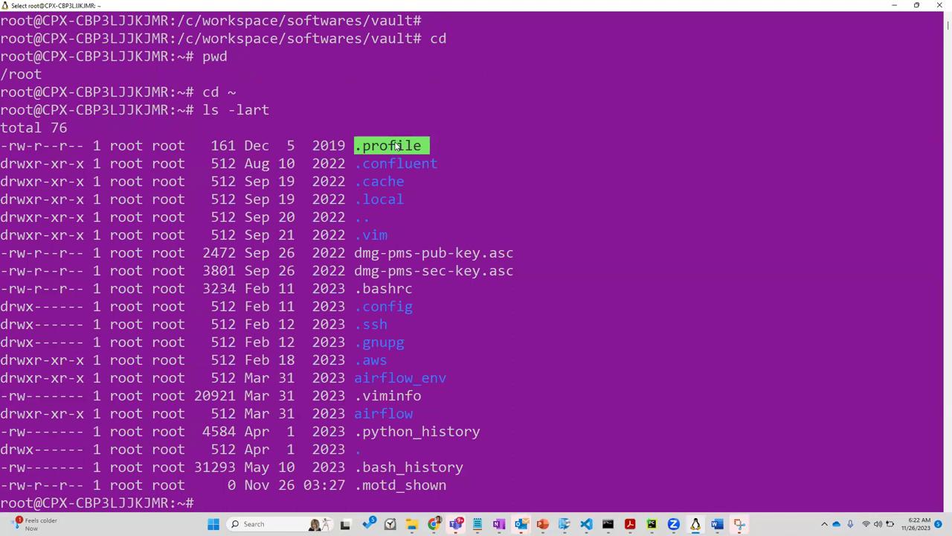
pyautogui.click(518, 450)
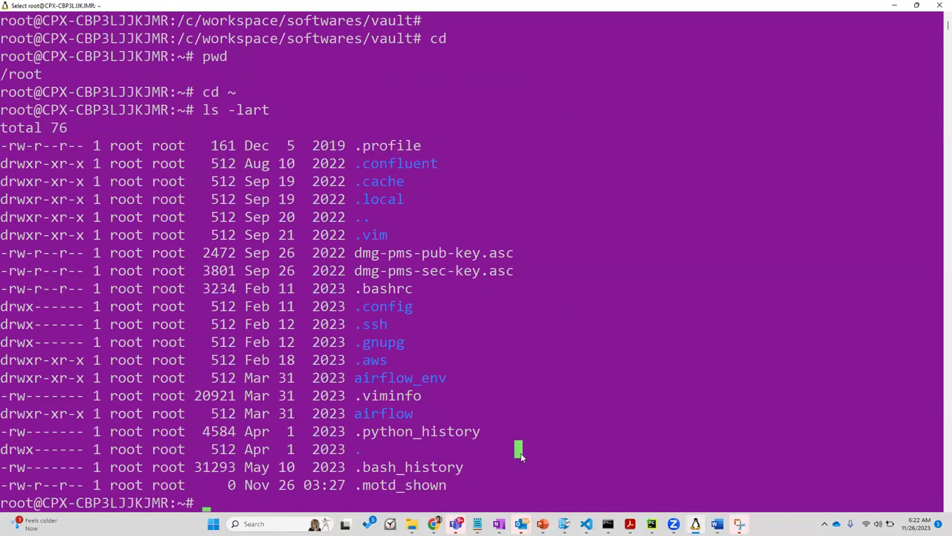
pyautogui.write('export ')
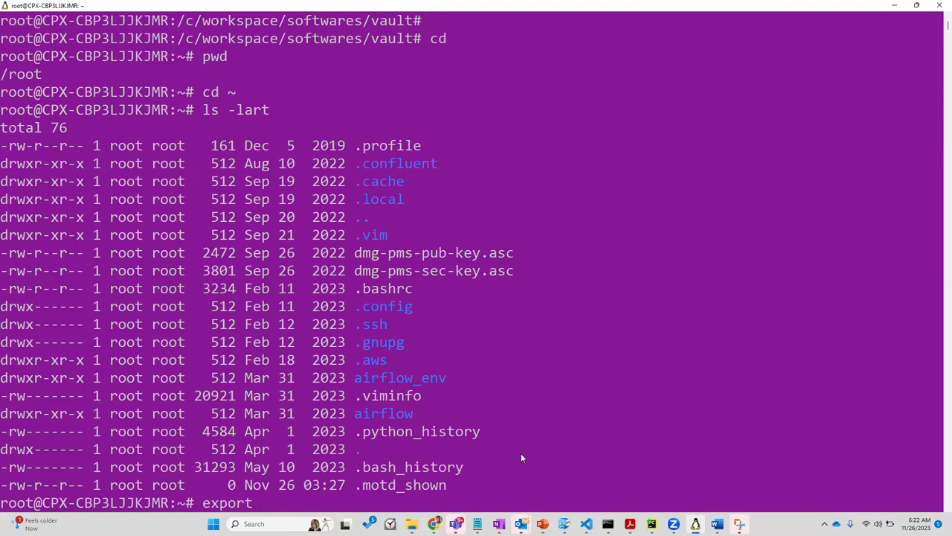
pyautogui.write('myvar = "value1"')
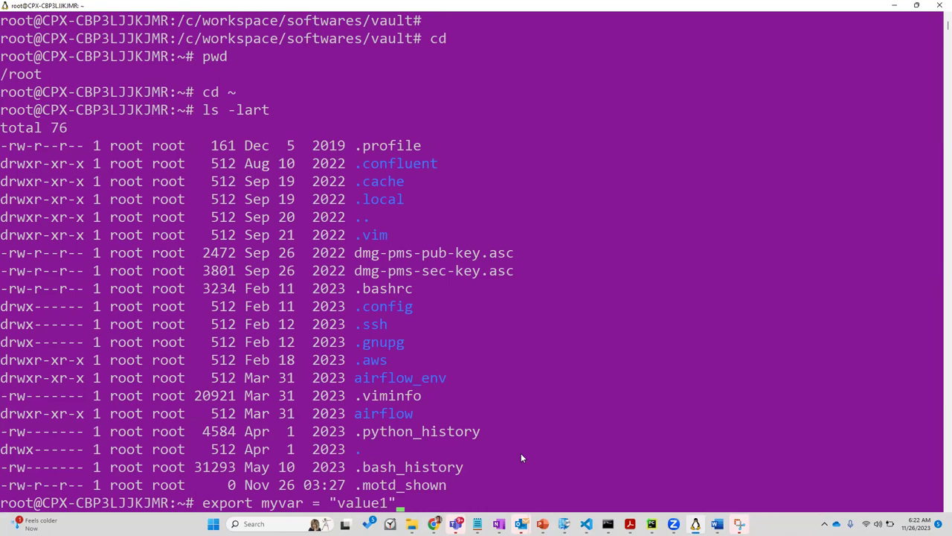
pyautogui.press('Return')
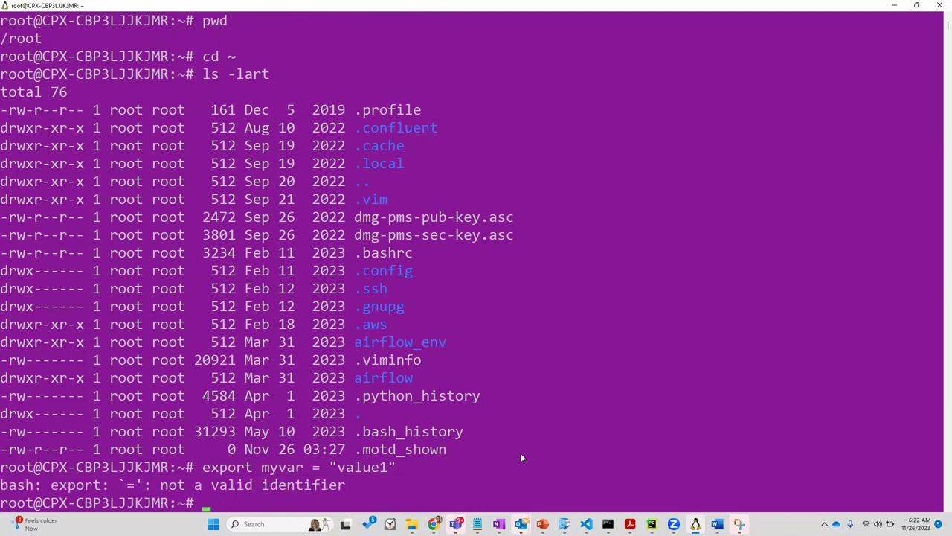
pyautogui.press('Up')
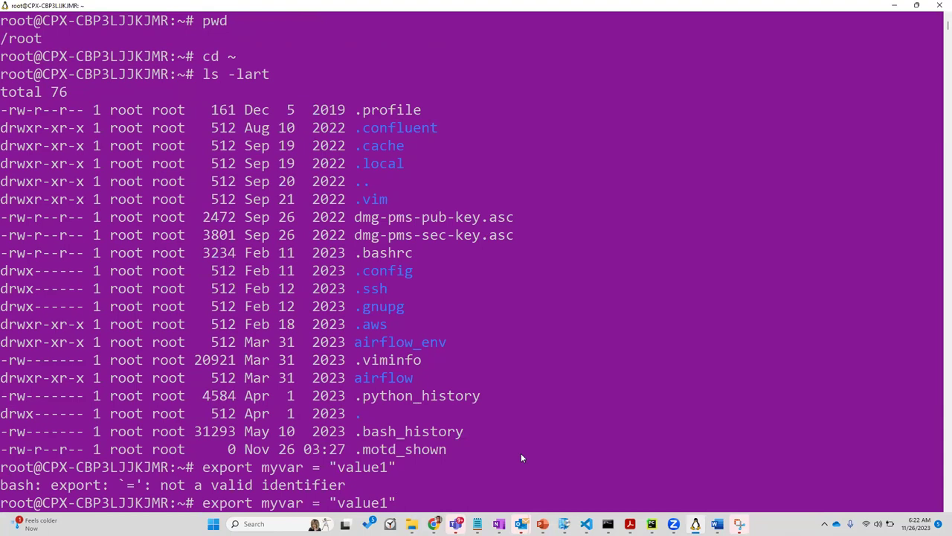
pyautogui.press('Right')
pyautogui.press('Right')
pyautogui.press('Right')
pyautogui.press('Right')
pyautogui.press('Right')
pyautogui.press('Right')
pyautogui.press('Right')
pyautogui.press('Right')
pyautogui.press('Delete')
pyautogui.press('Delete')
pyautogui.press('Delete')
pyautogui.press('Delete')
pyautogui.press('Delete')
pyautogui.press('Delete')
pyautogui.press('Delete')
pyautogui.press('Return')
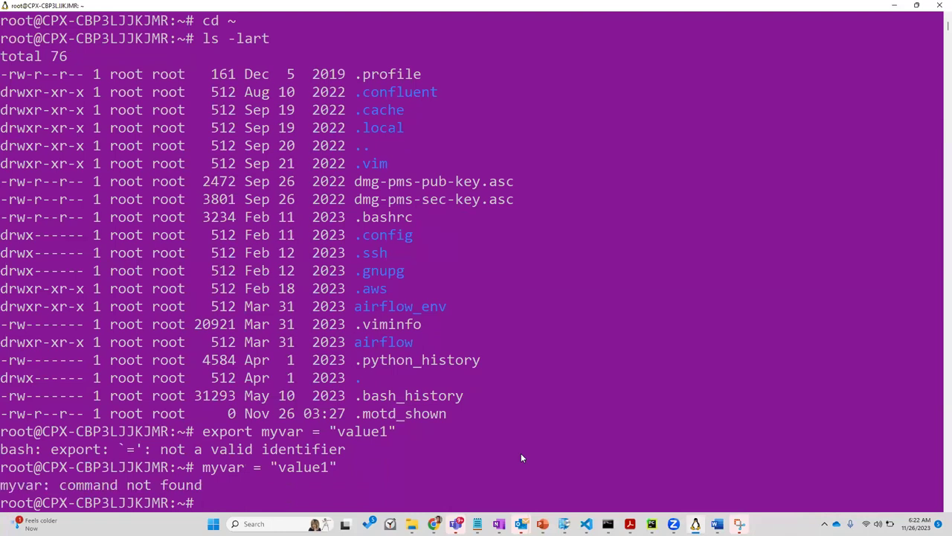
# Remove the spaces around the equals sign and run export myvar="value1"
pyautogui.press('Up')
pyautogui.press('Left')
pyautogui.press('Left')
pyautogui.press('Left')
pyautogui.press('Left')
pyautogui.press('Left')
pyautogui.press('Left')
pyautogui.press('Left')
pyautogui.press('Left')
pyautogui.press('Left')
pyautogui.press('Left')
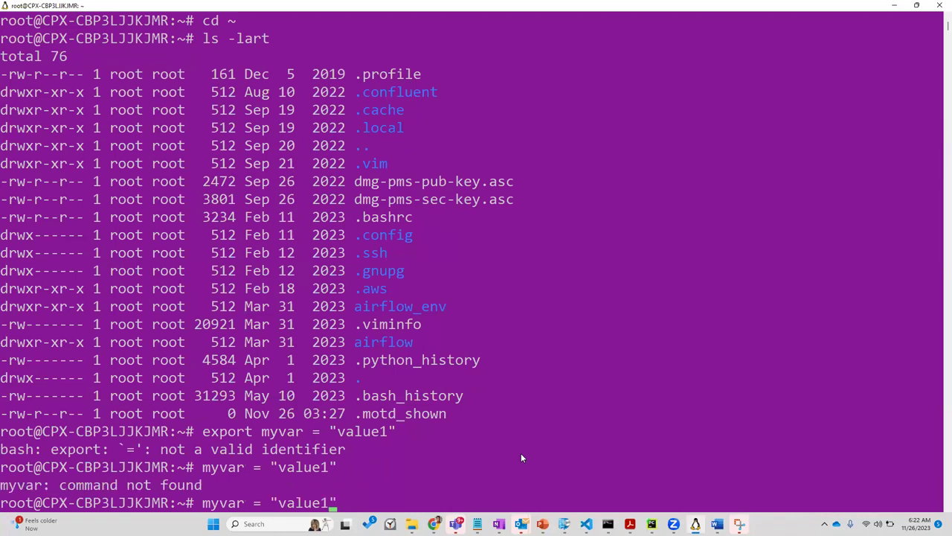
pyautogui.press('BackSpace')
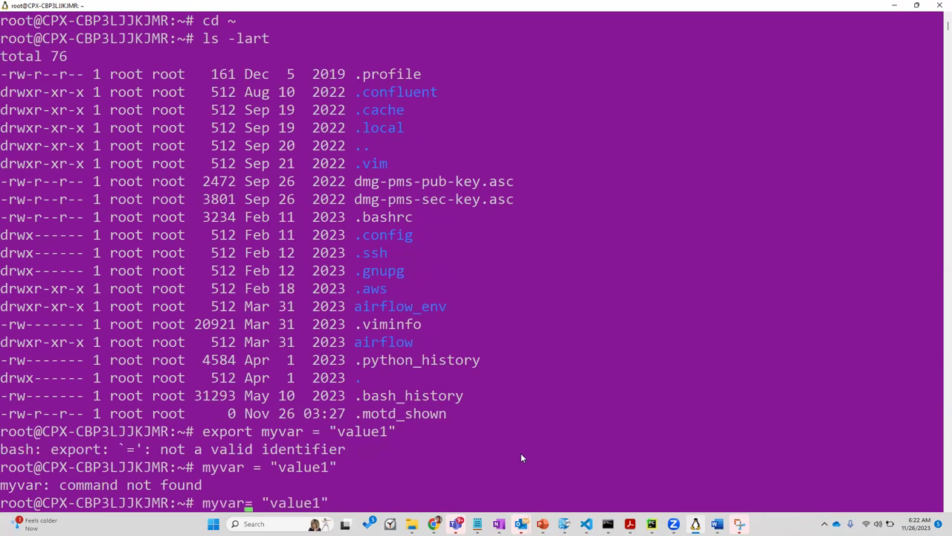
pyautogui.press('Delete')
pyautogui.press('Left')
pyautogui.press('Left')
pyautogui.press('Left')
pyautogui.press('Left')
pyautogui.press('Left')
pyautogui.write('export')
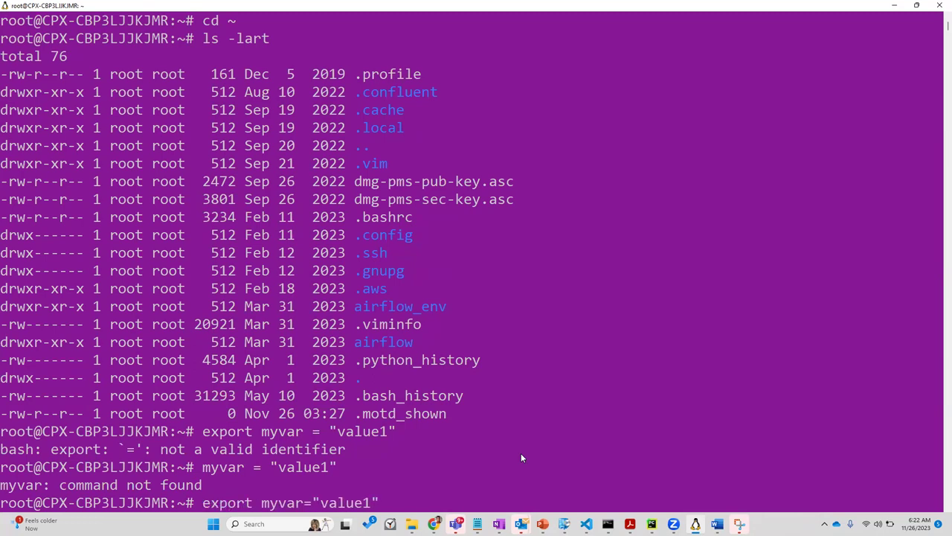
pyautogui.press('Return')
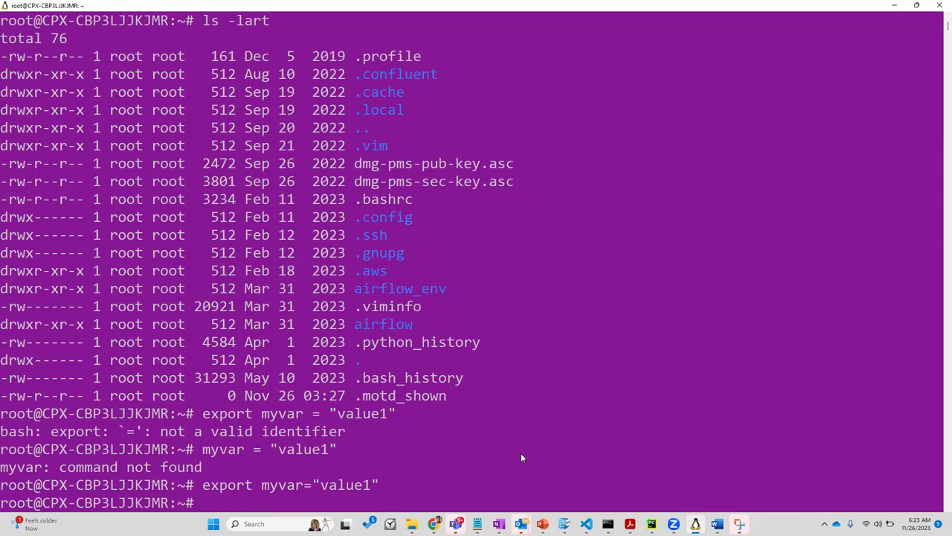
# Run echo $myvar to confirm it prints value1
pyautogui.write('echo $myvar')
pyautogui.press('Return')
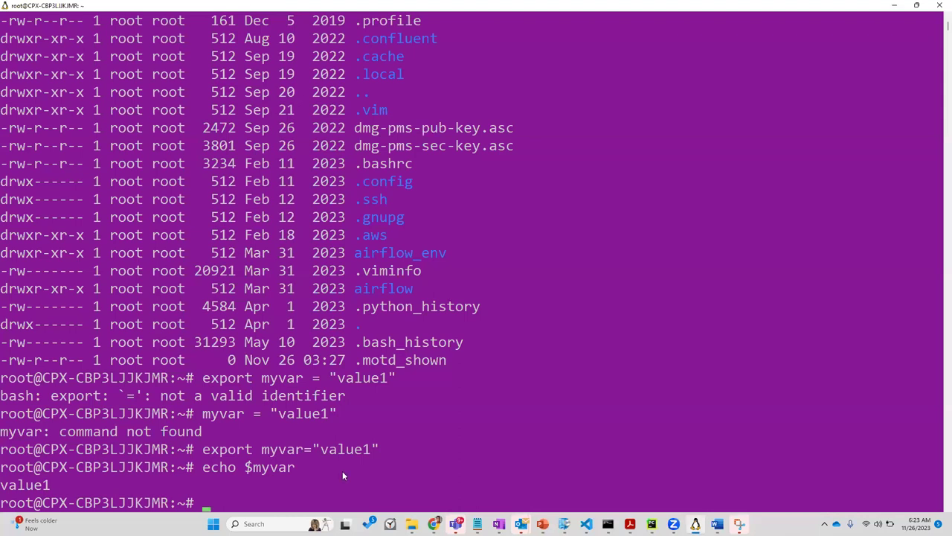
# Launch a new WSL session from Windows search and run echo $myvar, which prints nothing
pyautogui.press('super+s')
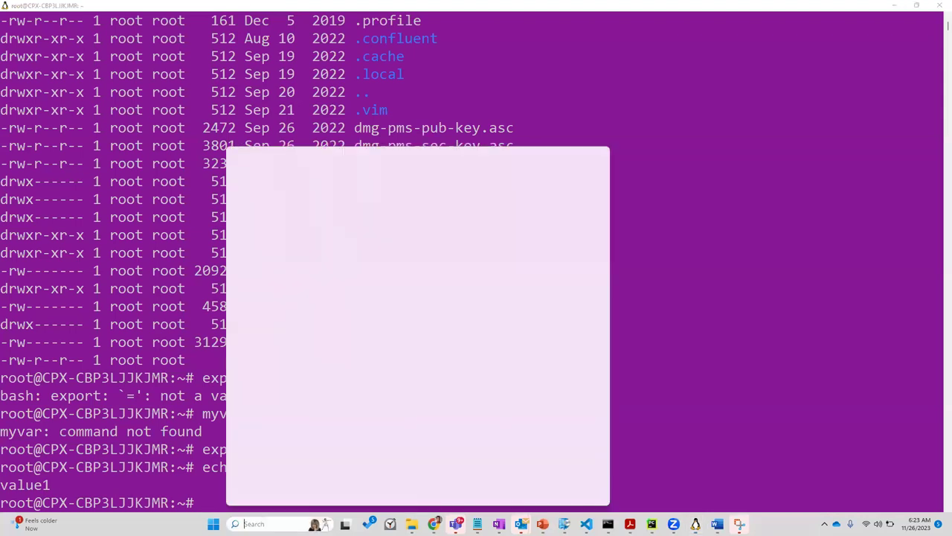
pyautogui.write('wsl')
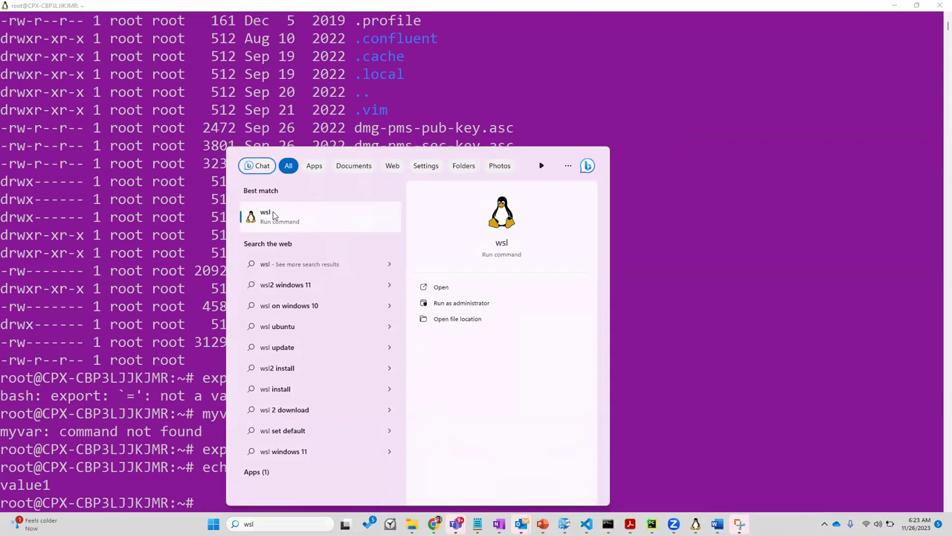
pyautogui.click(321, 215)
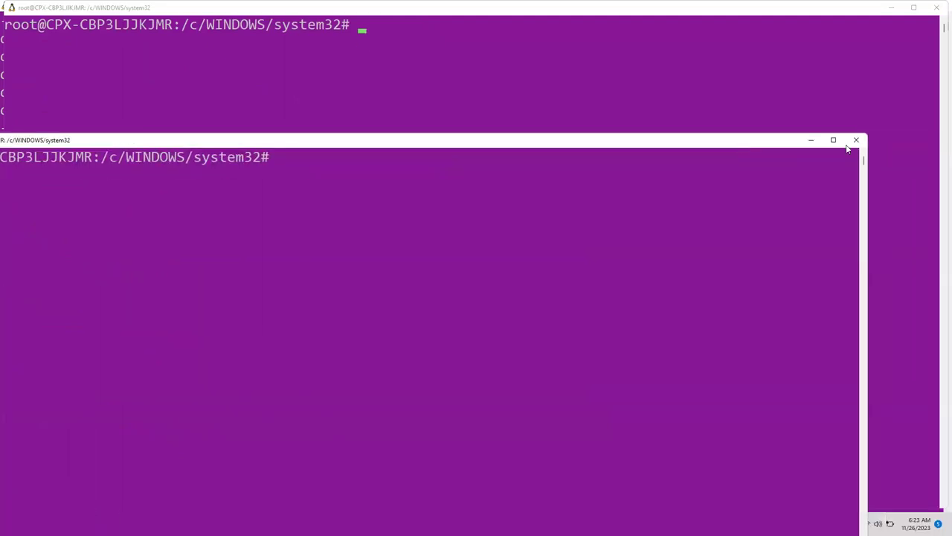
pyautogui.click(857, 140)
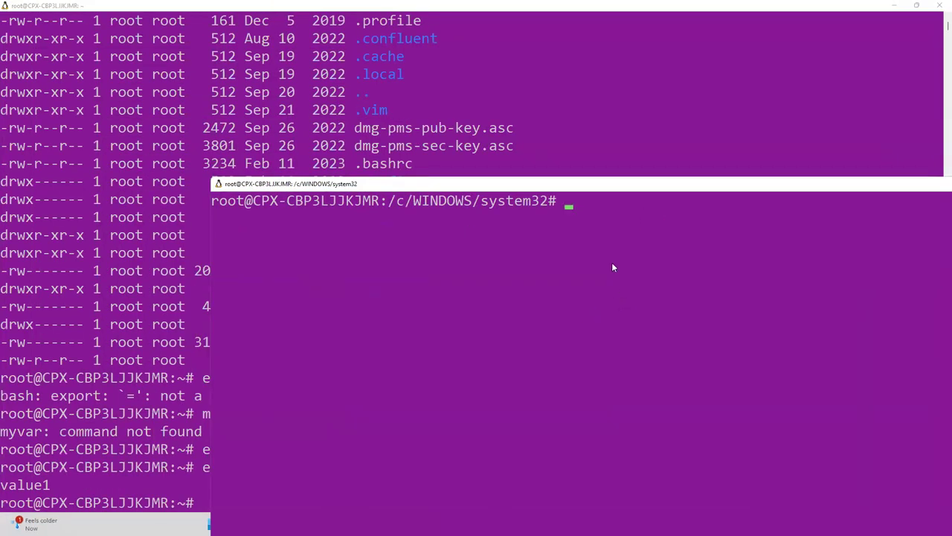
pyautogui.write('echo $myvar')
pyautogui.press('Return')
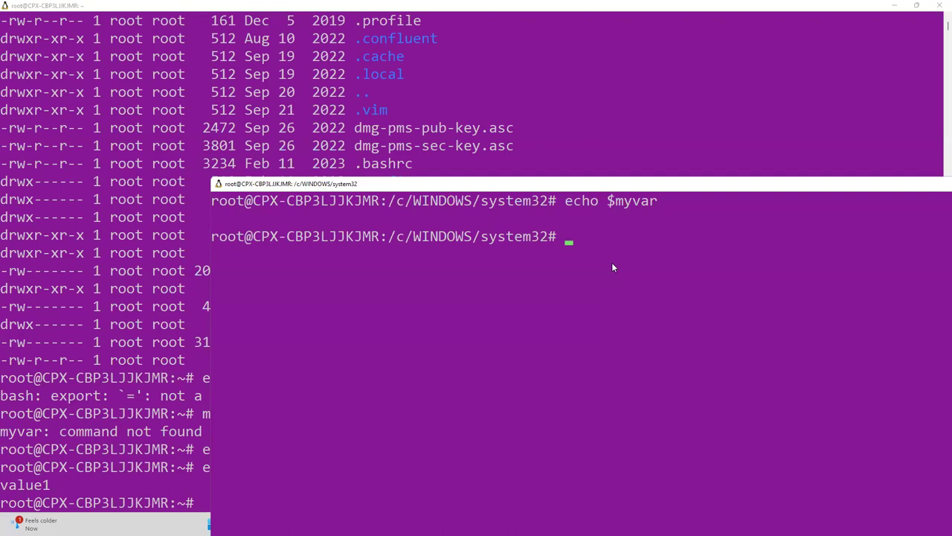
# Bring the home-directory terminal forward, reposition its window, and start typing 'vi .p'
pyautogui.click(528, 134)
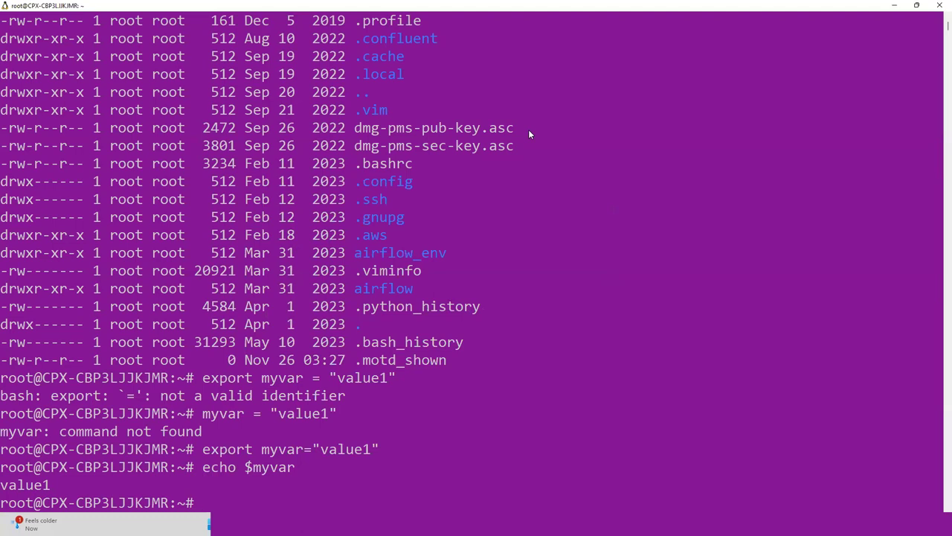
pyautogui.click(357, 198)
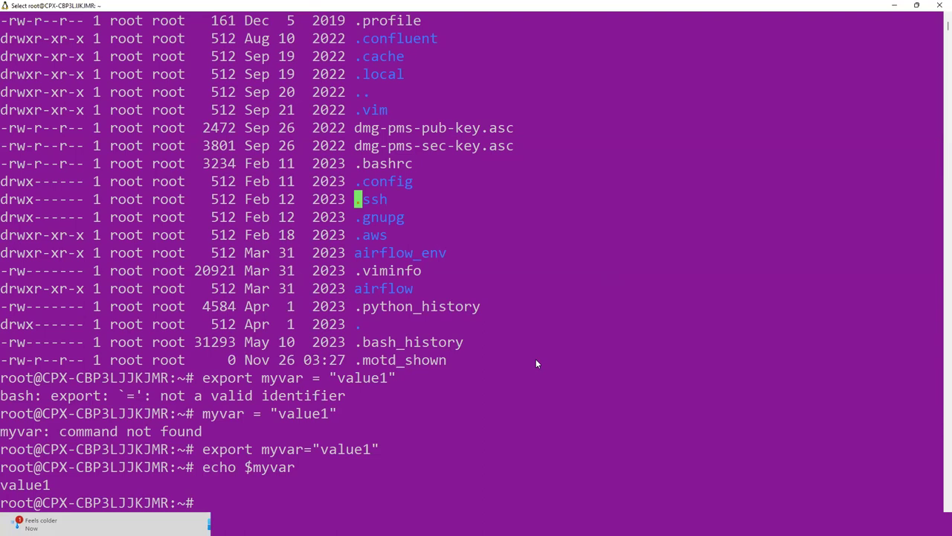
pyautogui.click(249, 502)
pyautogui.click(164, 467)
pyautogui.moveTo(378, 5); pyautogui.dragTo(373, 6)
pyautogui.write('.')
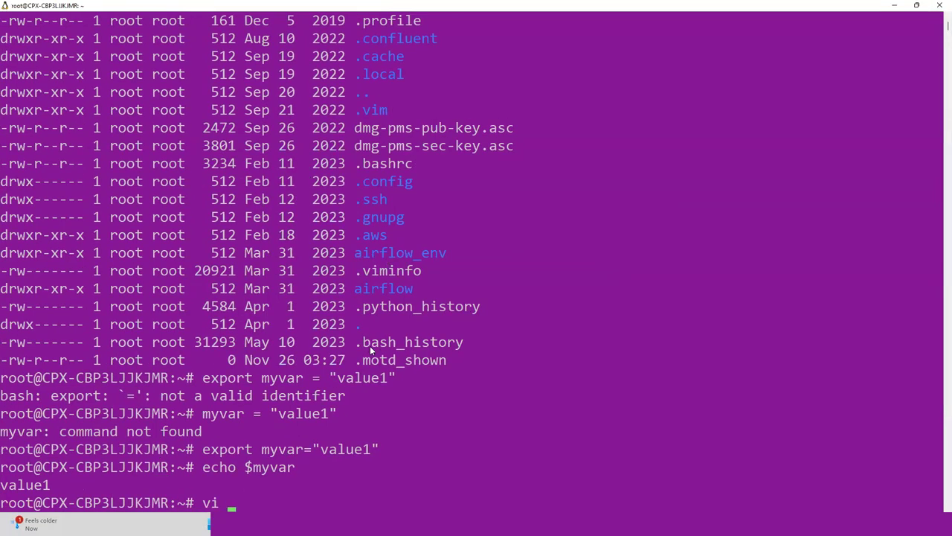
pyautogui.write('p')
# Open ~/.profile in vi using tab completion
pyautogui.write('pr')
pyautogui.press('BackSpace')
pyautogui.press('BackSpace')
pyautogui.press('BackSpace')
pyautogui.write('pr')
pyautogui.press('Tab')
pyautogui.press('Return')
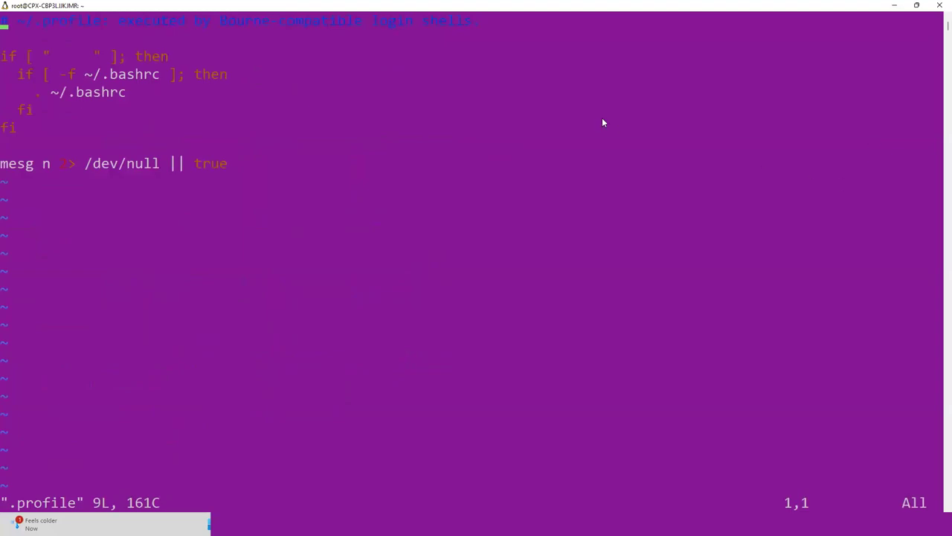
# Add export myvar="value1" below the mesg line, then save and quit with :wq
pyautogui.press('Down')
pyautogui.press('Down')
pyautogui.press('Down')
pyautogui.press('Down')
pyautogui.press('Down')
pyautogui.press('Down')
pyautogui.press('Down')
pyautogui.press('Down')
pyautogui.press('i')
pyautogui.press('Return')
pyautogui.press('Up')
pyautogui.press('Up')
pyautogui.press('Down')
pyautogui.press('Down')
pyautogui.press('Right')
pyautogui.press('Right')
pyautogui.press('Right')
pyautogui.press('Right')
pyautogui.press('Right')
pyautogui.press('Right')
pyautogui.press('Right')
pyautogui.press('Right')
pyautogui.press('Right')
pyautogui.press('Right')
pyautogui.press('Right')
pyautogui.press('Right')
pyautogui.press('Right')
pyautogui.press('Right')
pyautogui.press('Right')
pyautogui.press('Right')
pyautogui.press('Right')
pyautogui.press('Right')
pyautogui.press('Right')
pyautogui.press('Right')
pyautogui.press('Right')
pyautogui.press('Right')
pyautogui.press('Right')
pyautogui.press('Right')
pyautogui.press('Right')
pyautogui.press('Right')
pyautogui.press('Right')
pyautogui.press('Return')
pyautogui.write('export')
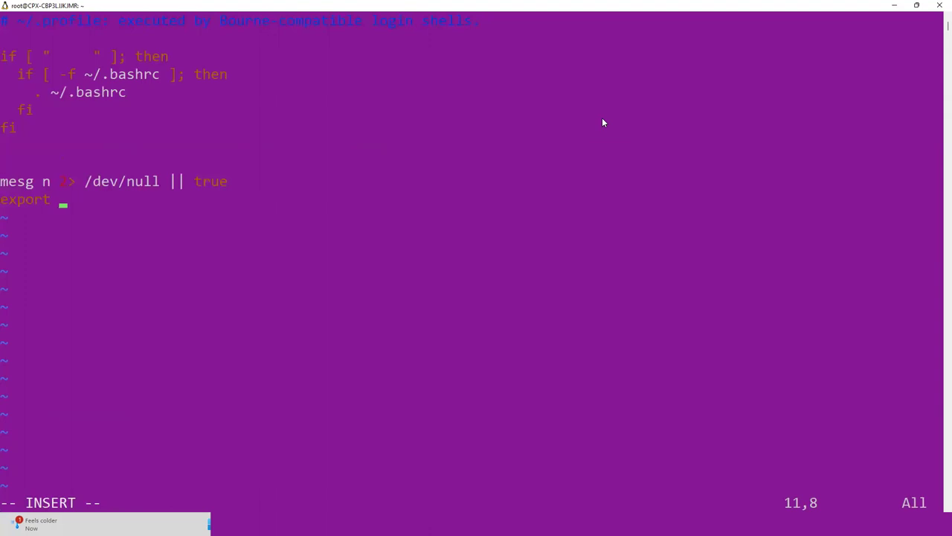
pyautogui.write(' myvar="value1"')
pyautogui.press('Escape')
pyautogui.press('Escape')
pyautogui.write(':wq')
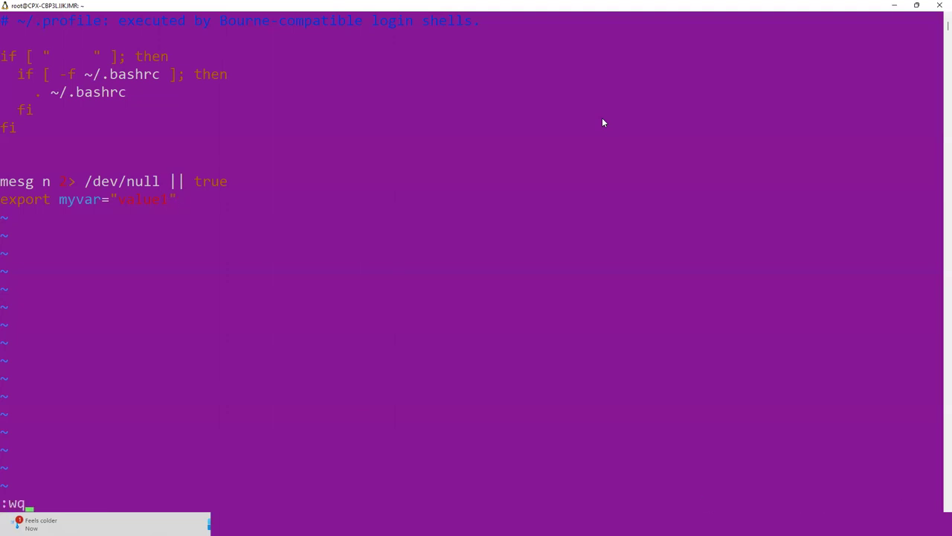
pyautogui.press('Return')
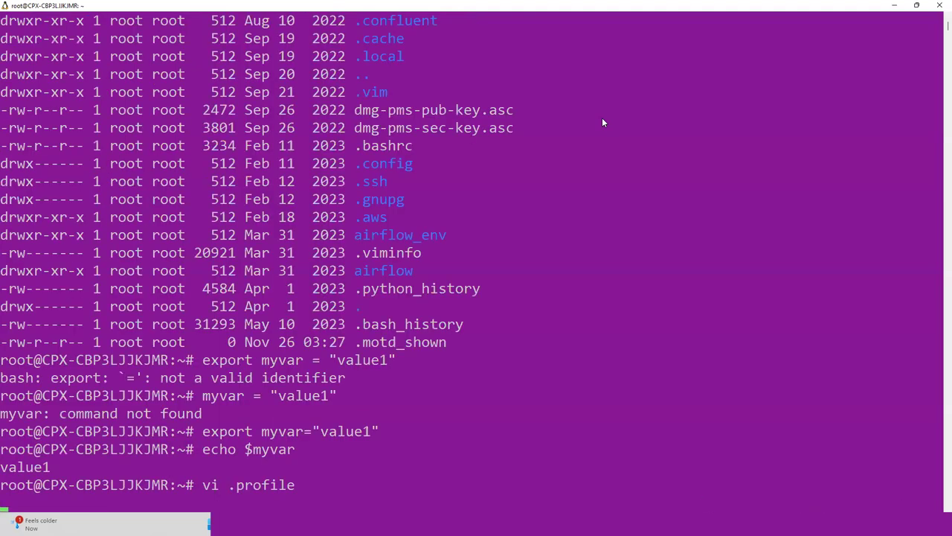
# Close both the home-directory and system32 terminal windows
pyautogui.press('Up')
pyautogui.press('Up')
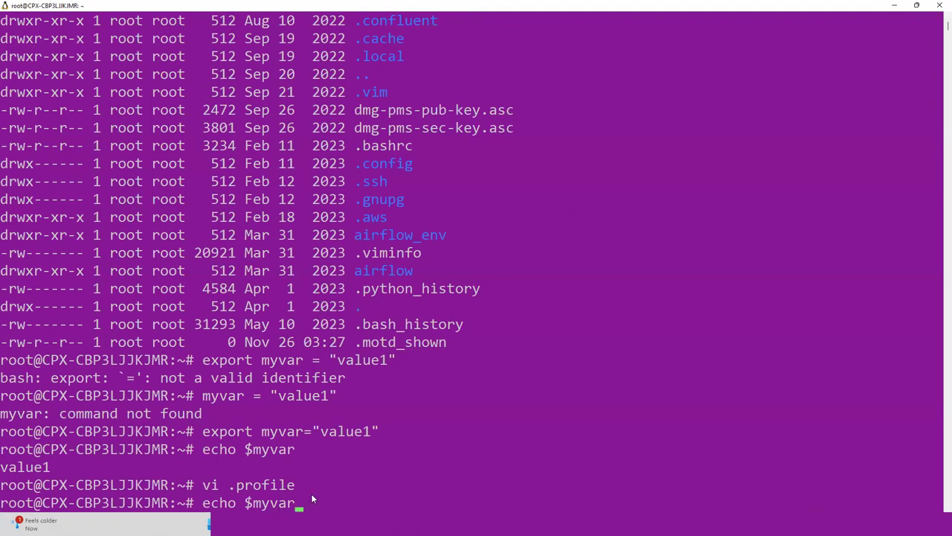
pyautogui.click(938, 8)
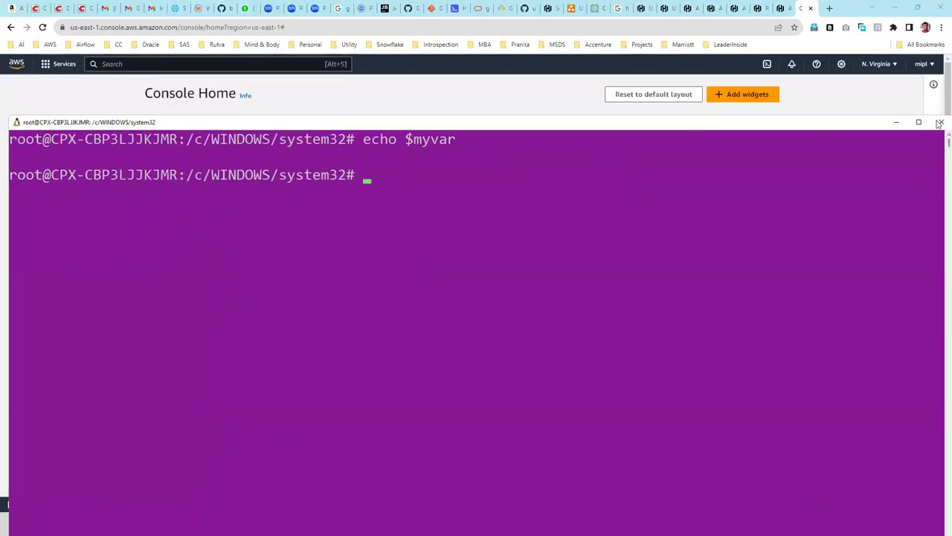
pyautogui.click(939, 124)
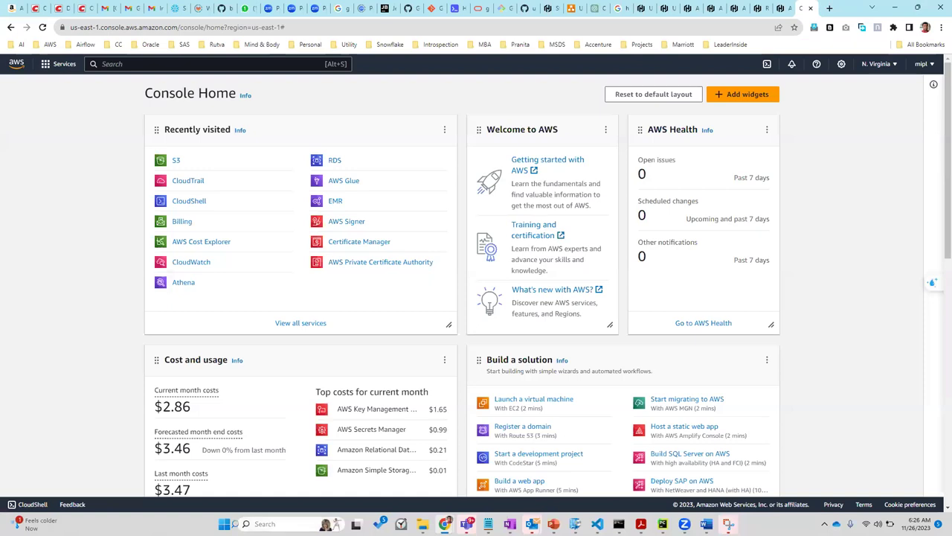
# Launch a new WSL session by searching 'wsl' in Windows search
pyautogui.click(254, 523)
pyautogui.write('wsl')
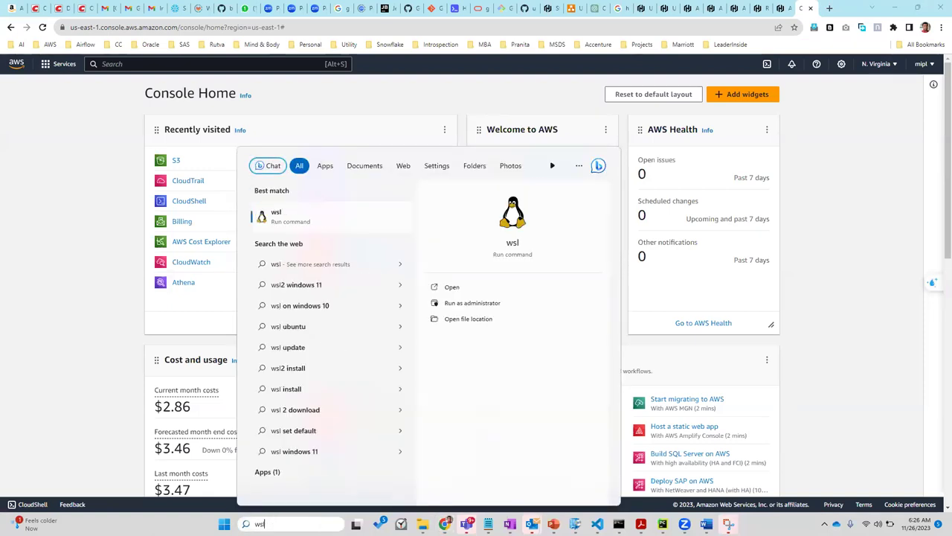
pyautogui.press('Return')
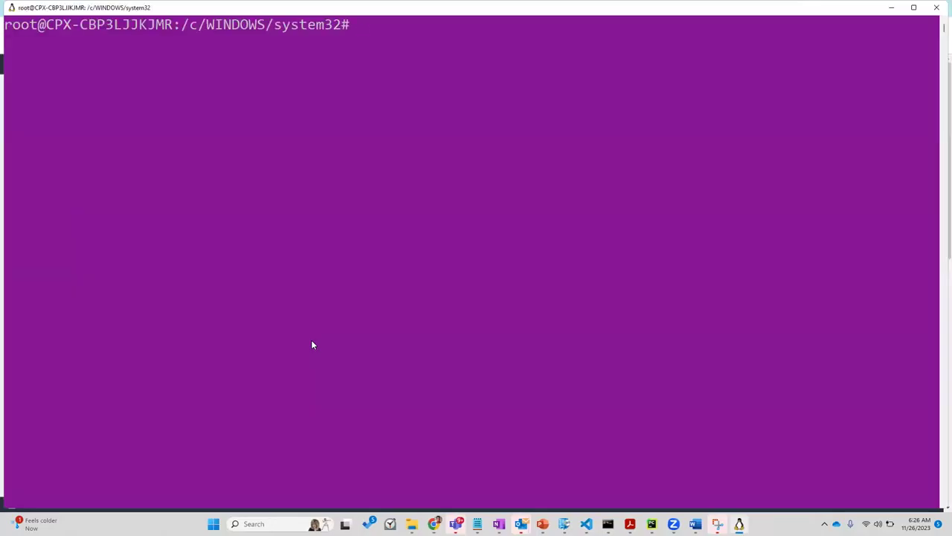
# Run echo $myvar in the new shell to confirm it prints value1
pyautogui.write('echo $myvar')
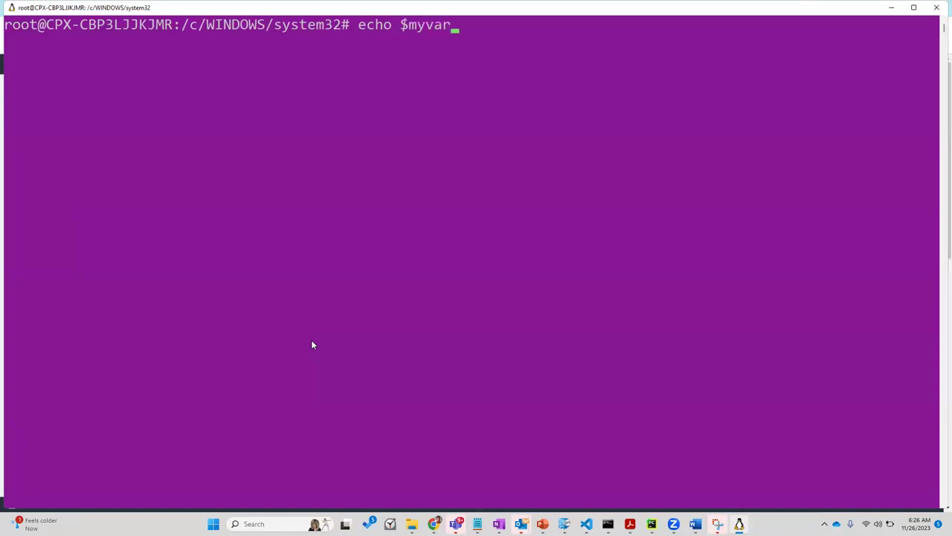
pyautogui.press('Return')
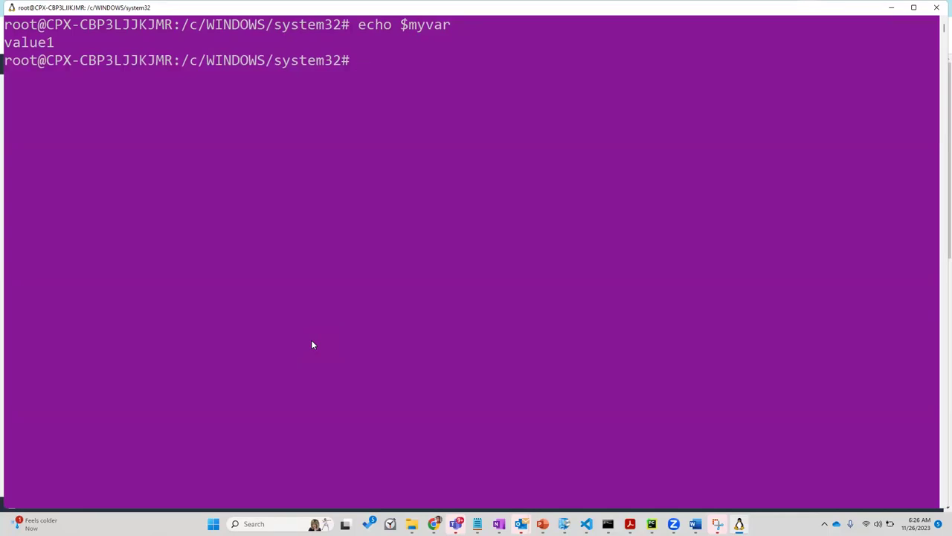
# Go to the home directory with cd ~ and list its files
pyautogui.hotkey('alt', 'Tab')
pyautogui.write('cd ~')
pyautogui.press('Return')
pyautogui.write('ls')
pyautogui.press('Return')
pyautogui.write('cd')
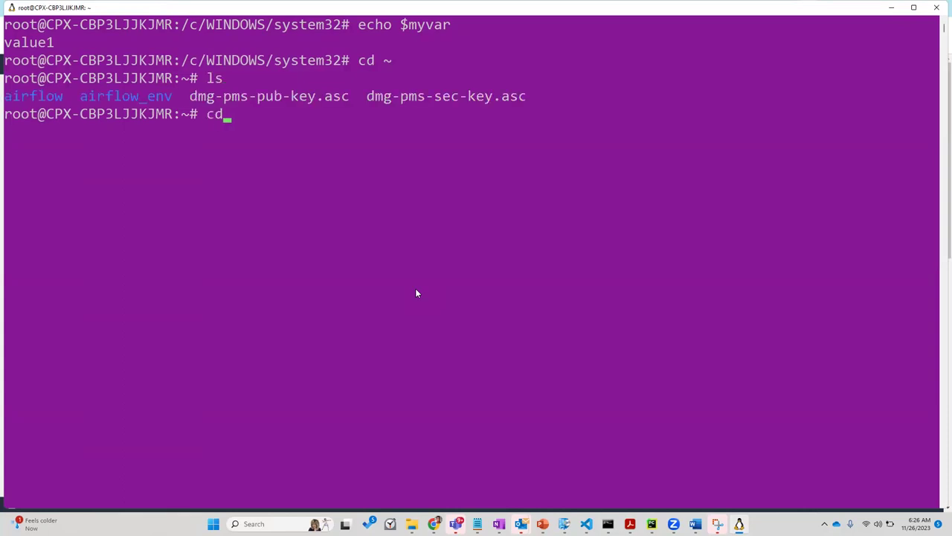
pyautogui.press('Return')
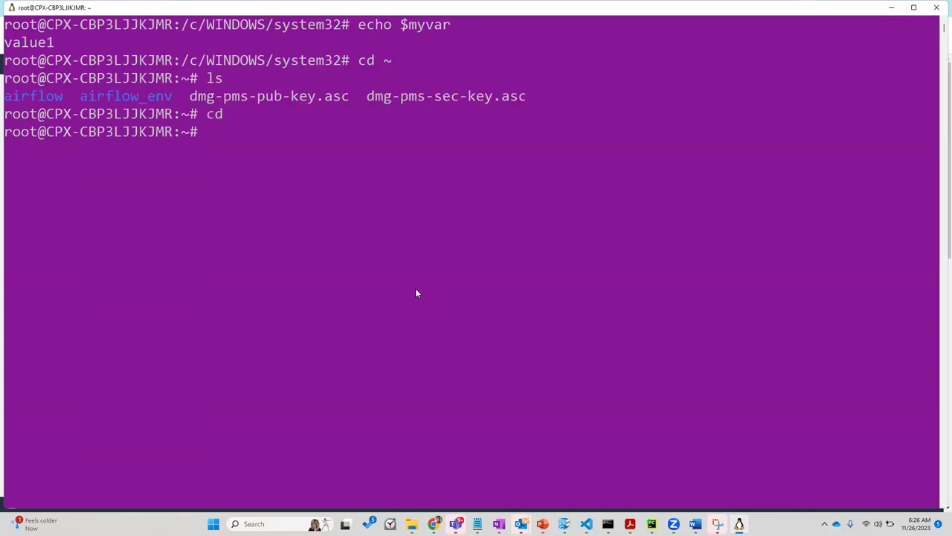
# Move to the filesystem root with cd / and list its contents
pyautogui.write('c')
pyautogui.press('BackSpace')
pyautogui.write('cd /')
pyautogui.press('Return')
pyautogui.write('ls')
pyautogui.press('Return')
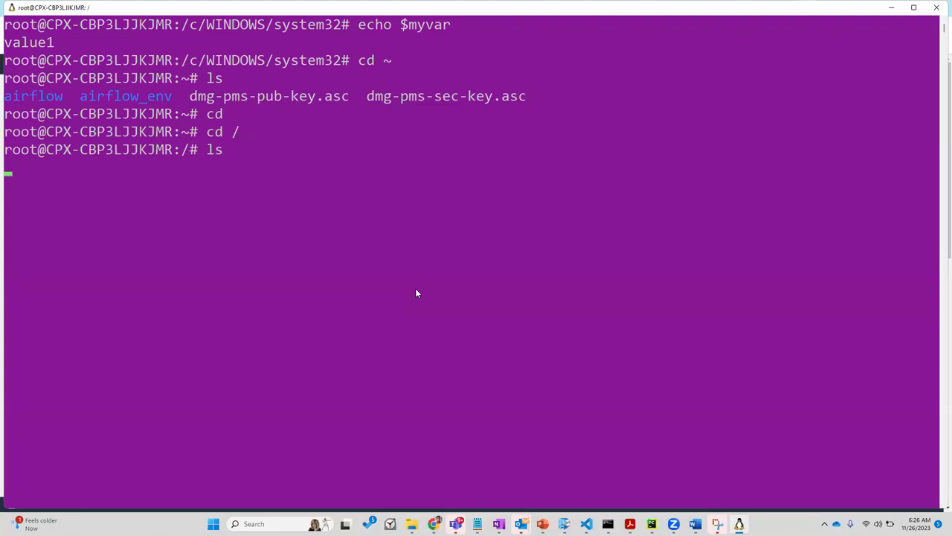
# Enter /usr and list it, then move into /home with cd ../home
pyautogui.write('cd u')
pyautogui.press('Tab')
pyautogui.press('Return')
pyautogui.write('ls')
pyautogui.press('Return')
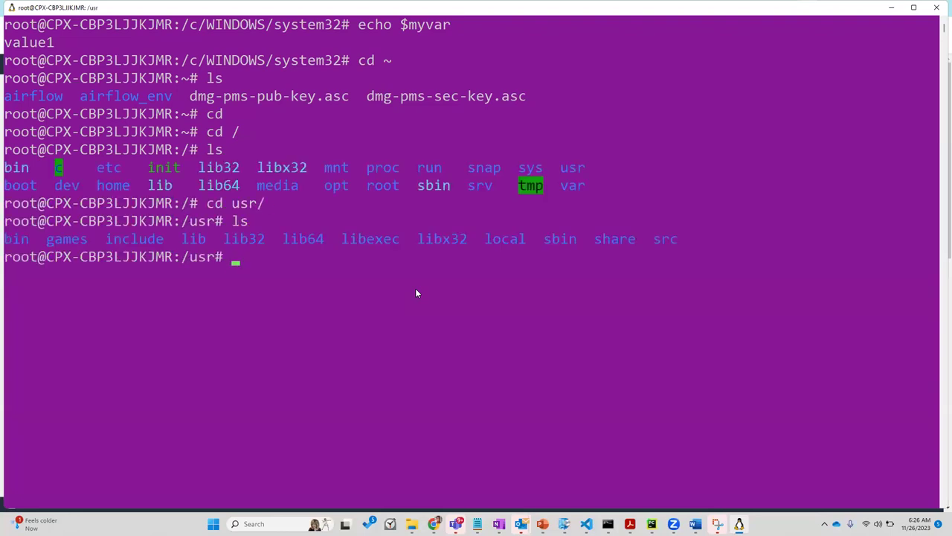
pyautogui.write('cd ../ho')
pyautogui.press('Tab')
pyautogui.press('Return')
# List the /home directory, which comes back empty
pyautogui.write('ls')
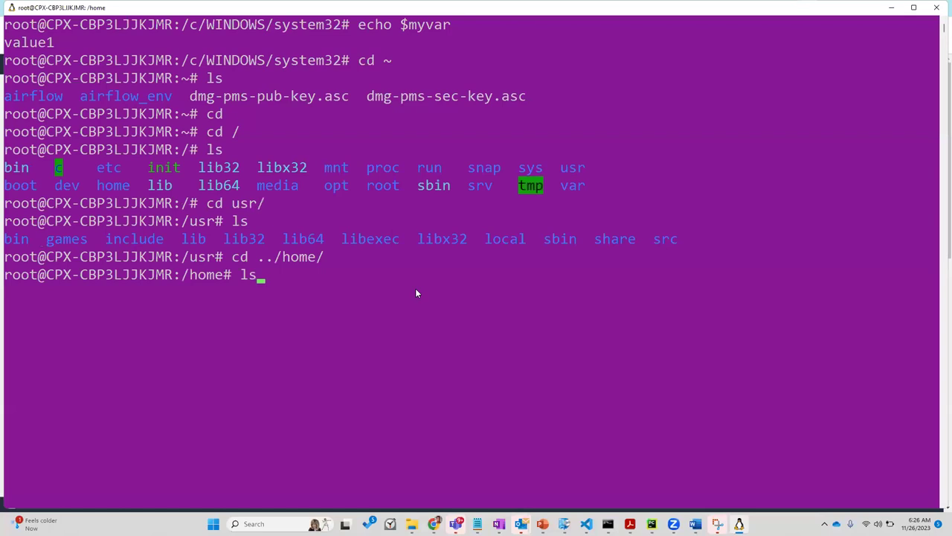
pyautogui.press('Return')
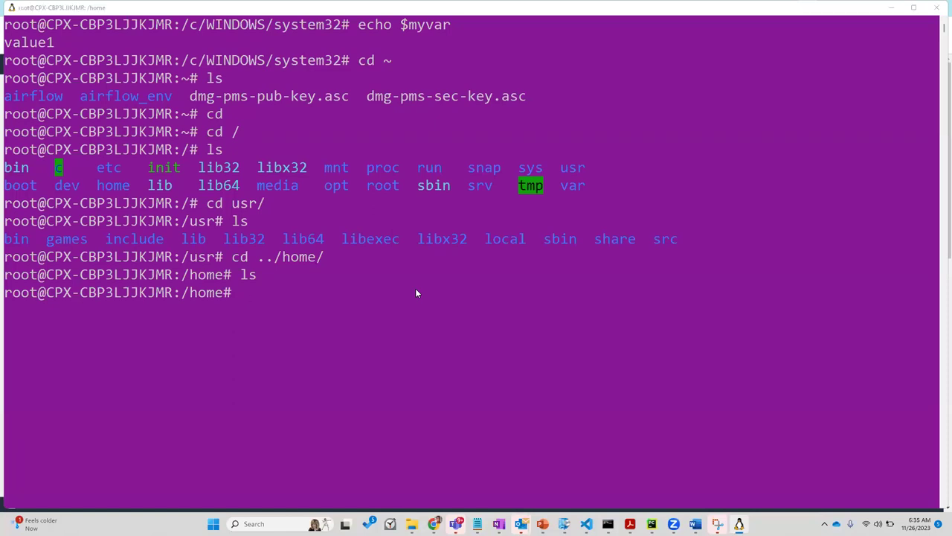
# Switch to the AWS Console window and open Security credentials from the account menu
pyautogui.press('super+Tab')
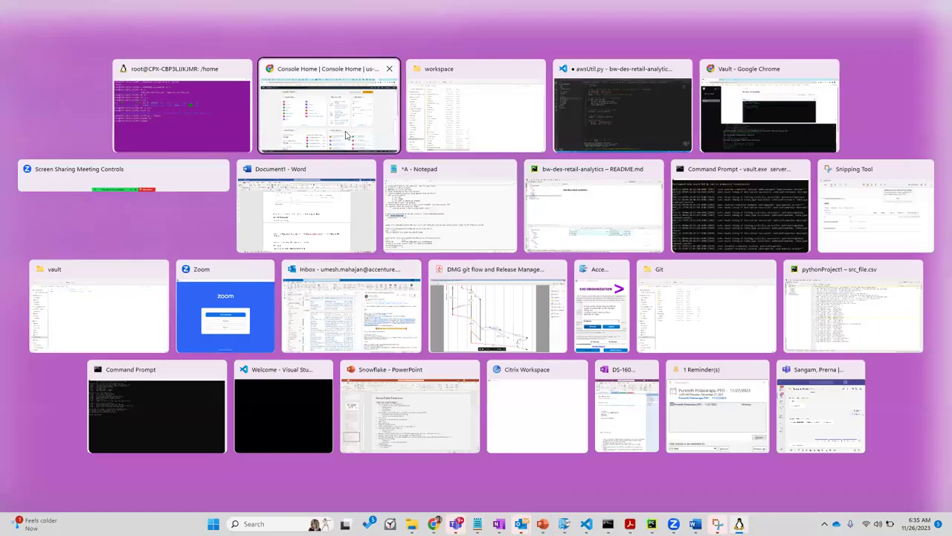
pyautogui.click(346, 135)
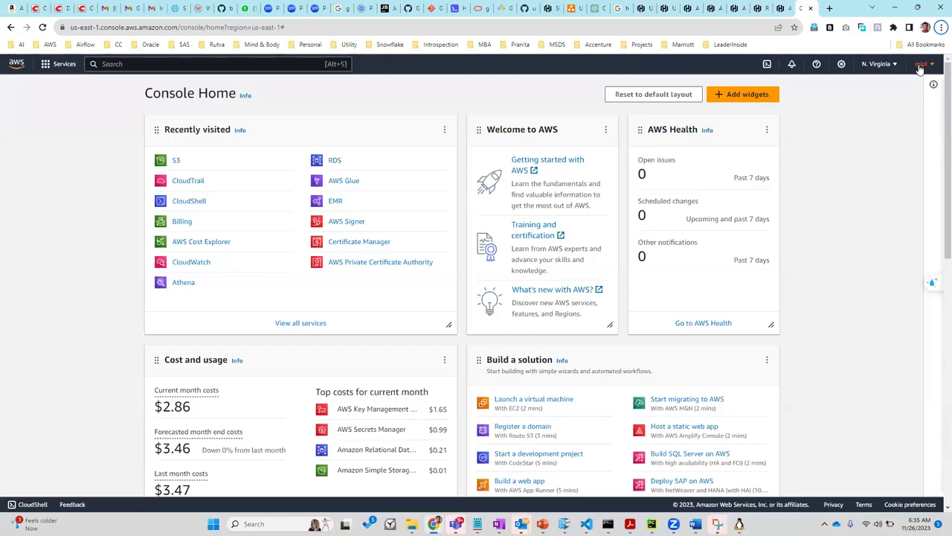
pyautogui.click(920, 64)
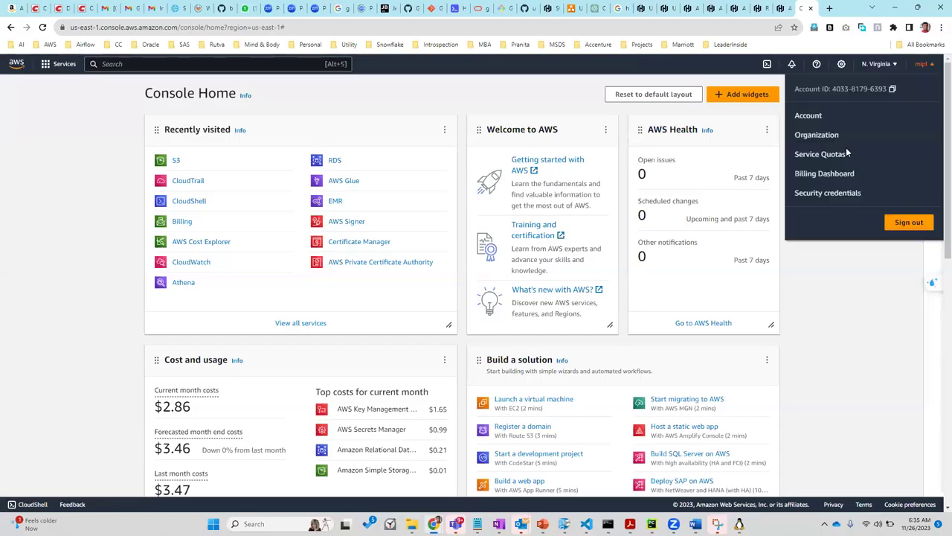
pyautogui.click(828, 191)
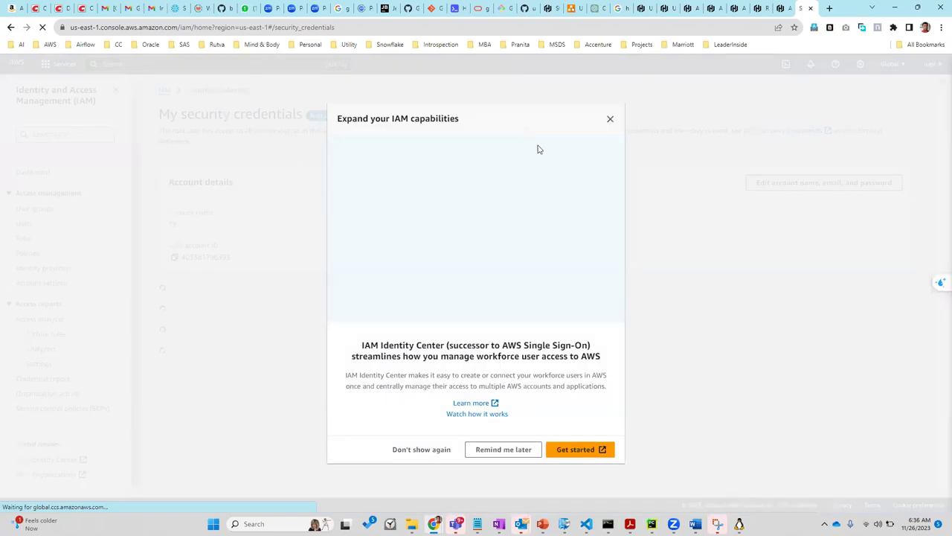
# Close the 'Expand your IAM capabilities' dialog to reveal the MFA device and access keys
pyautogui.click(611, 120)
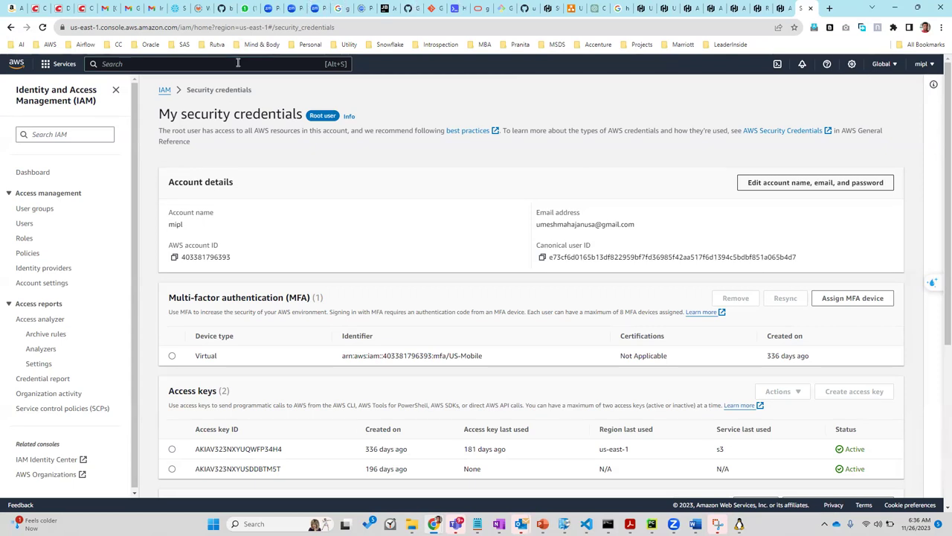
# Find IAM via the console search, go to Policies, and start Create policy
pyautogui.write('iam')
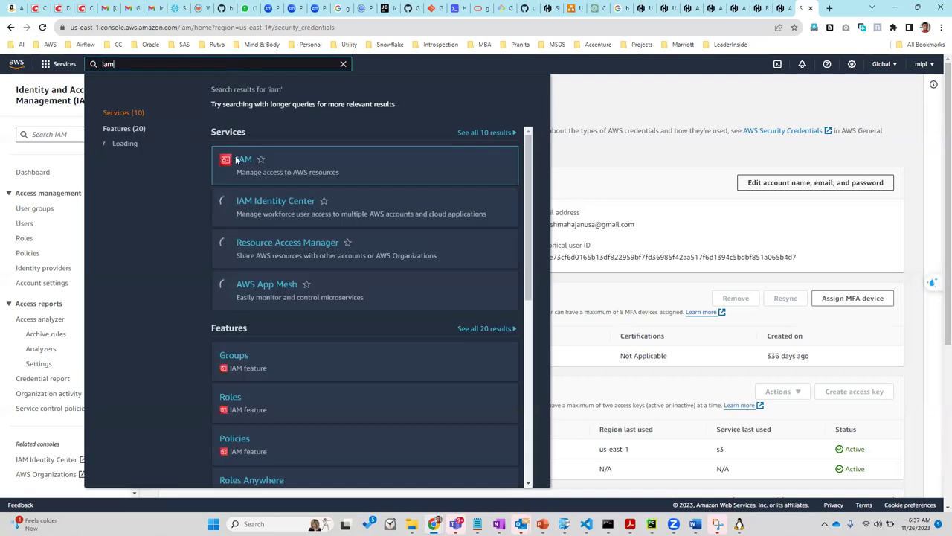
pyautogui.click(243, 161)
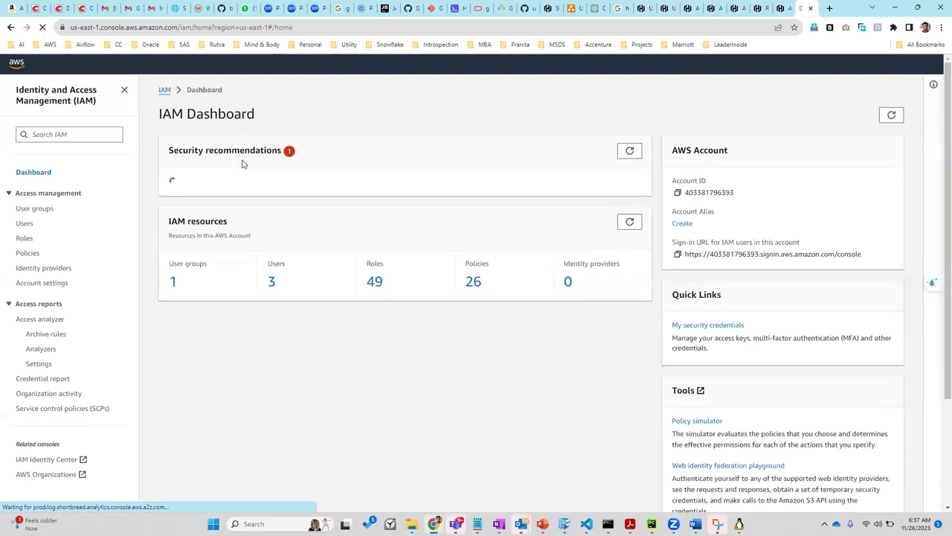
pyautogui.click(28, 253)
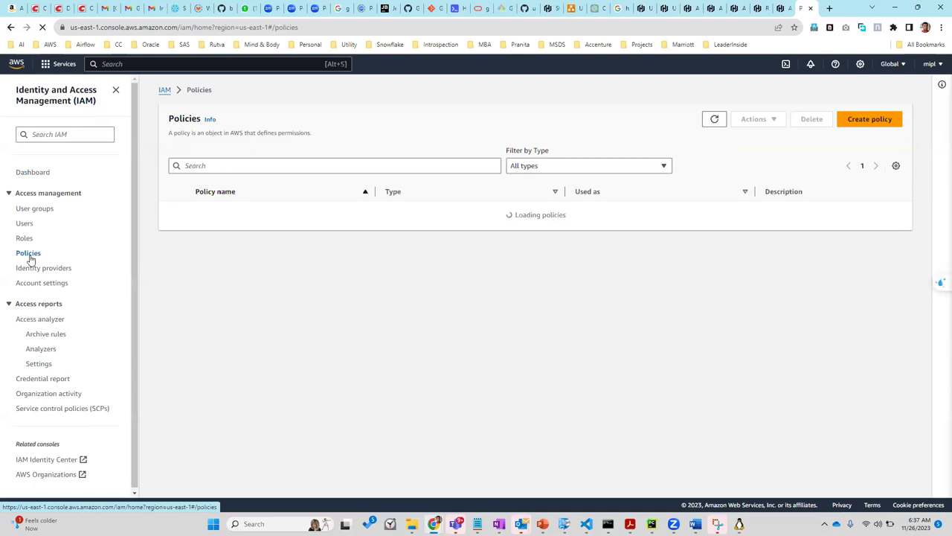
pyautogui.click(864, 120)
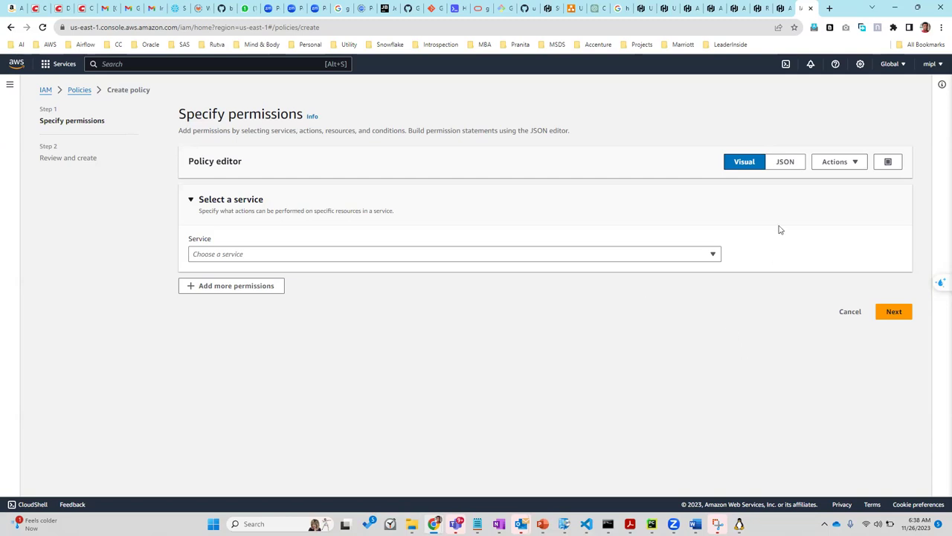
# Choose S3 as the policy service and allow ListBucket from the List actions
pyautogui.click(394, 255)
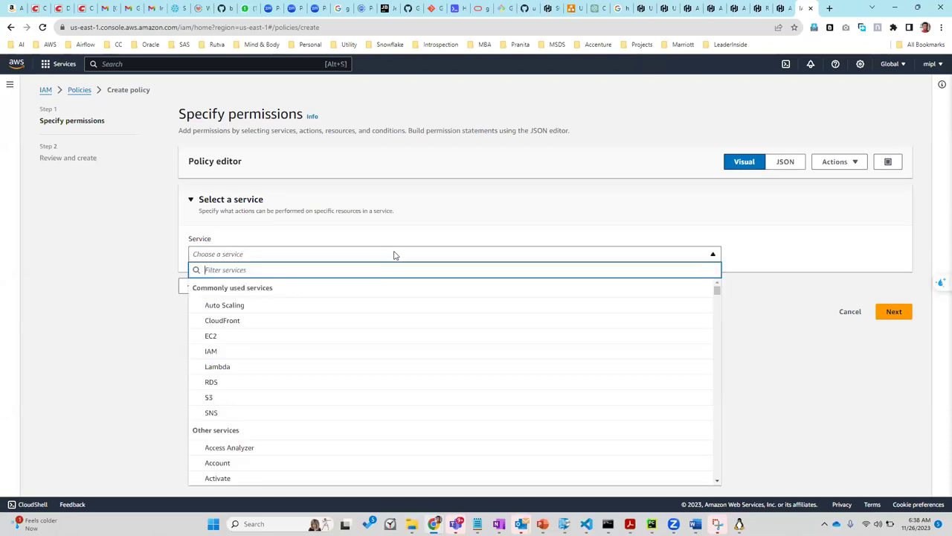
pyautogui.click(231, 399)
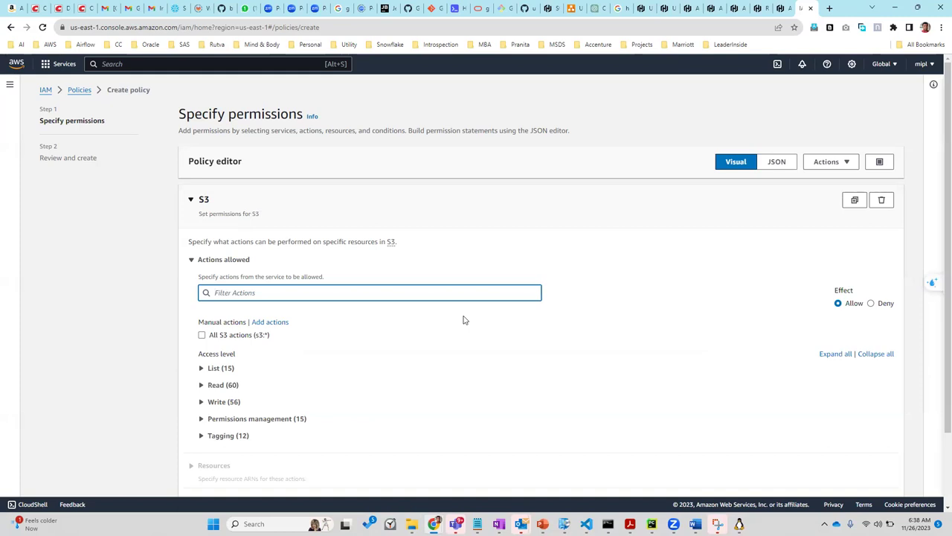
pyautogui.click(199, 386)
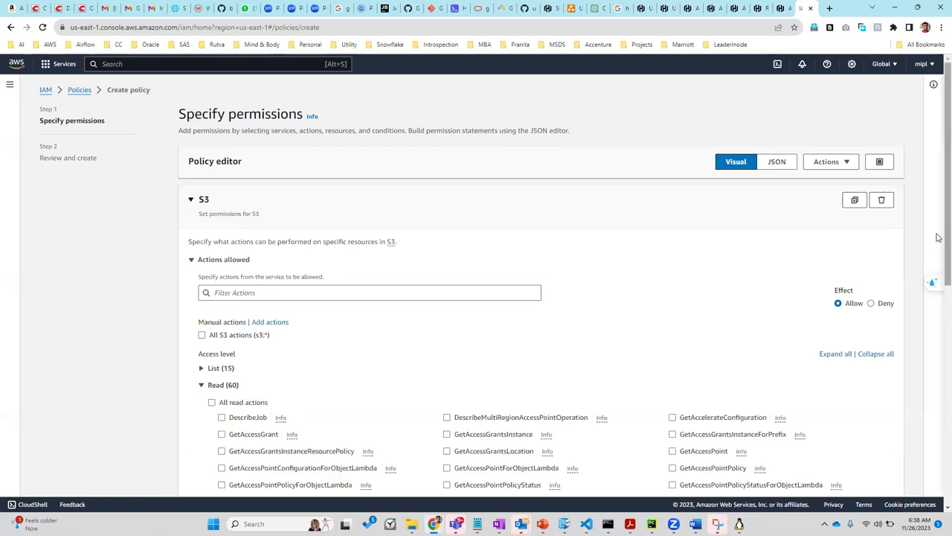
pyautogui.scroll(-1, 595, 282)
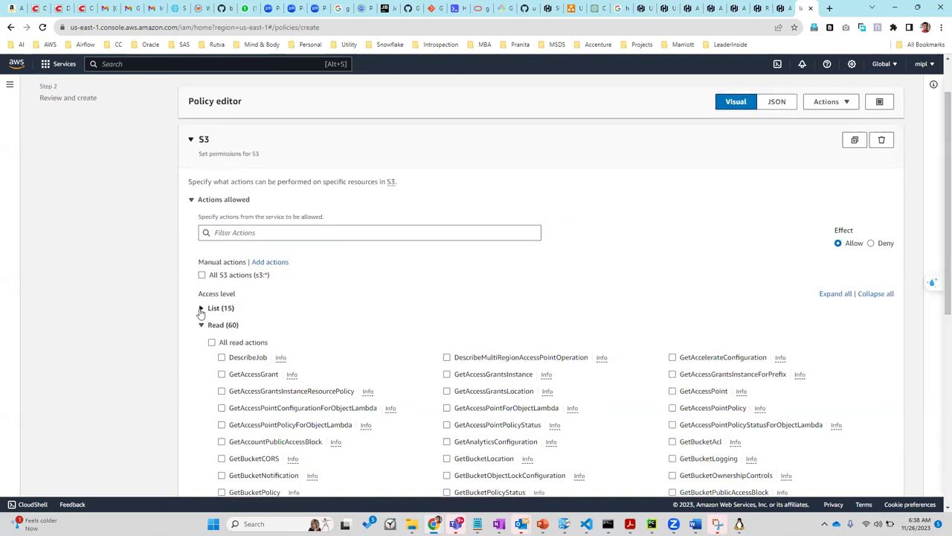
pyautogui.click(200, 308)
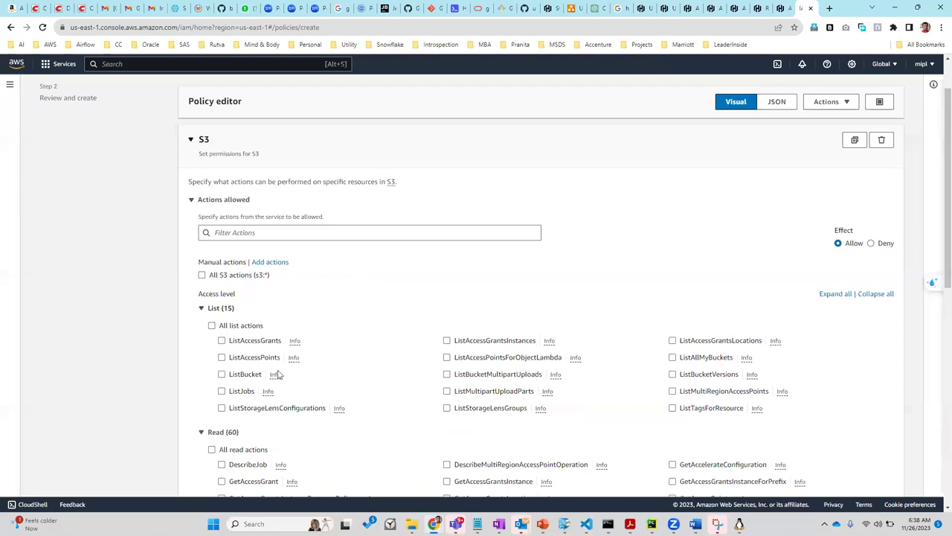
pyautogui.click(221, 374)
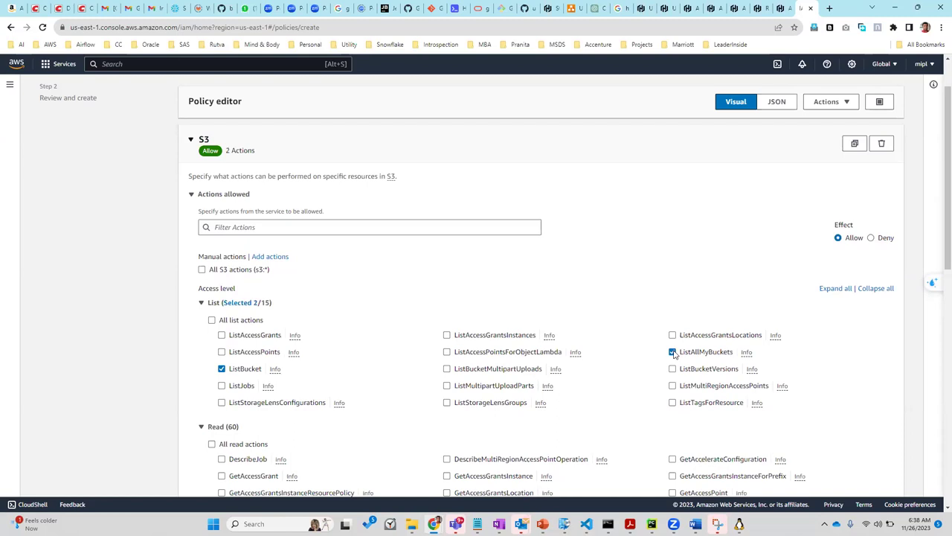
# Scroll through the S3 permissions and attempt to continue to the policy review step
pyautogui.moveTo(940, 241); pyautogui.dragTo(939, 283)
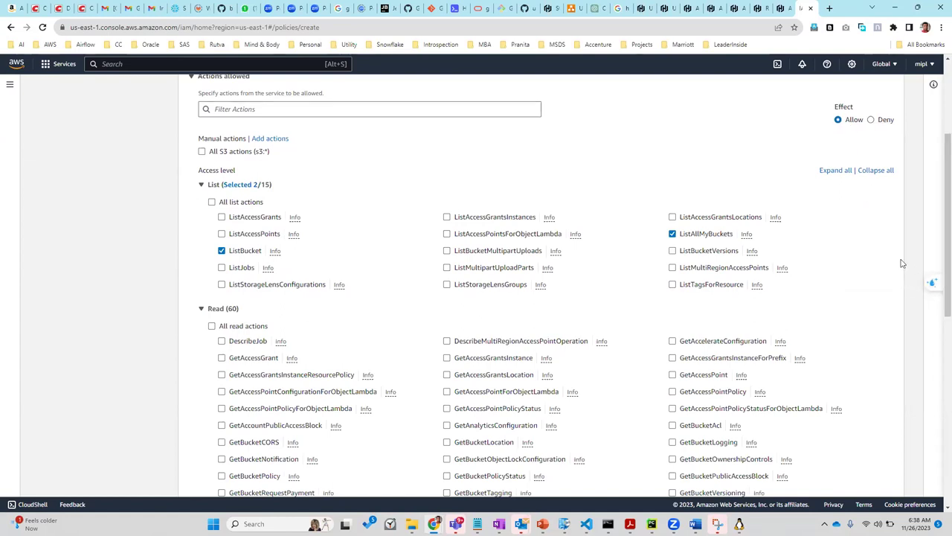
pyautogui.scroll(-1, 938, 257)
pyautogui.scroll(-2, 938, 256)
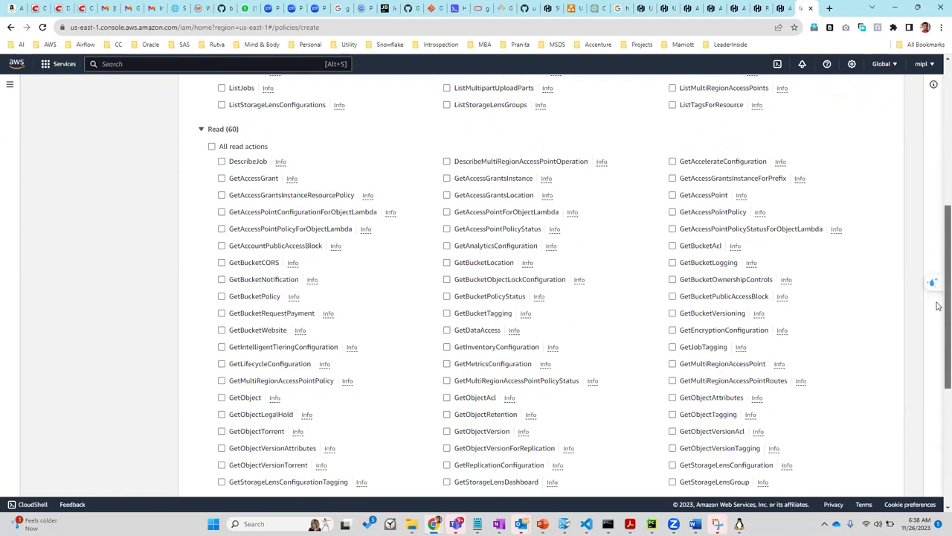
pyautogui.scroll(3, 938, 268)
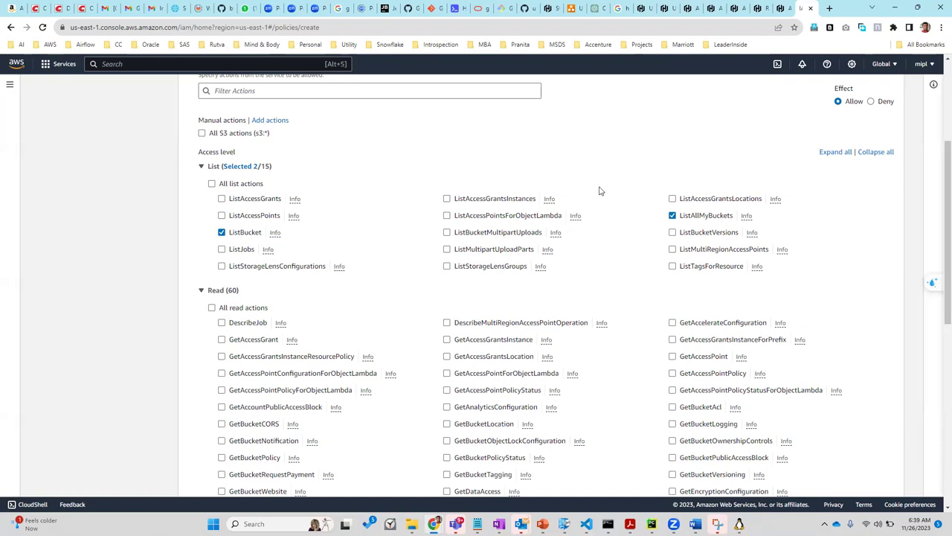
pyautogui.scroll(3, 938, 277)
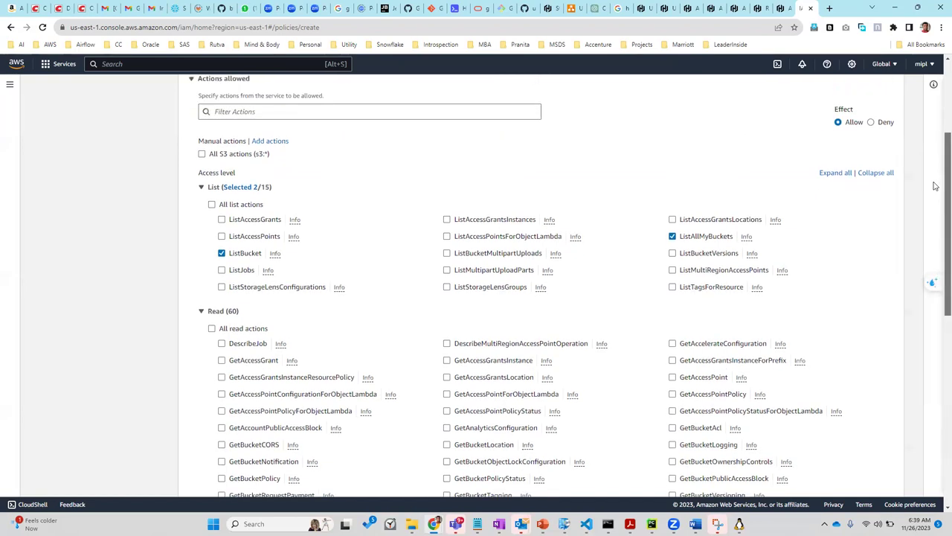
pyautogui.moveTo(937, 255); pyautogui.dragTo(938, 495)
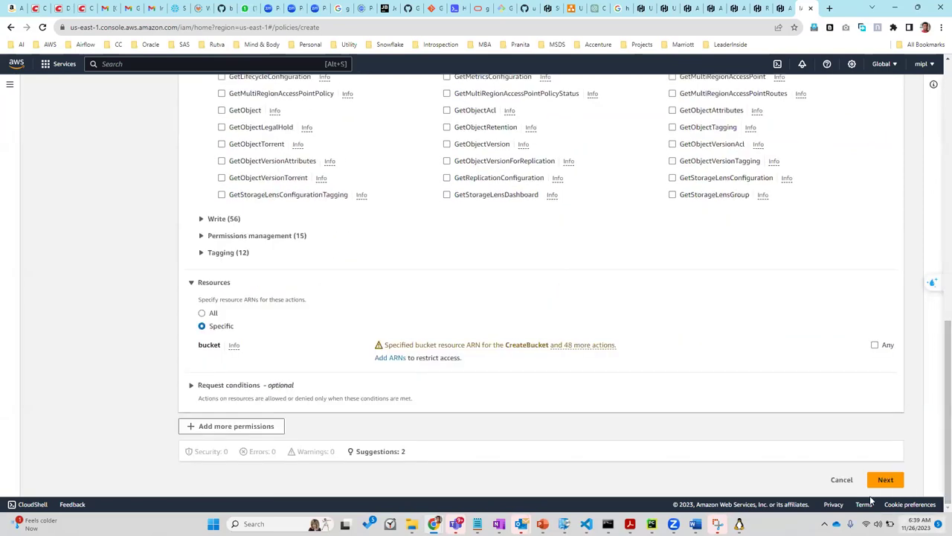
pyautogui.click(886, 480)
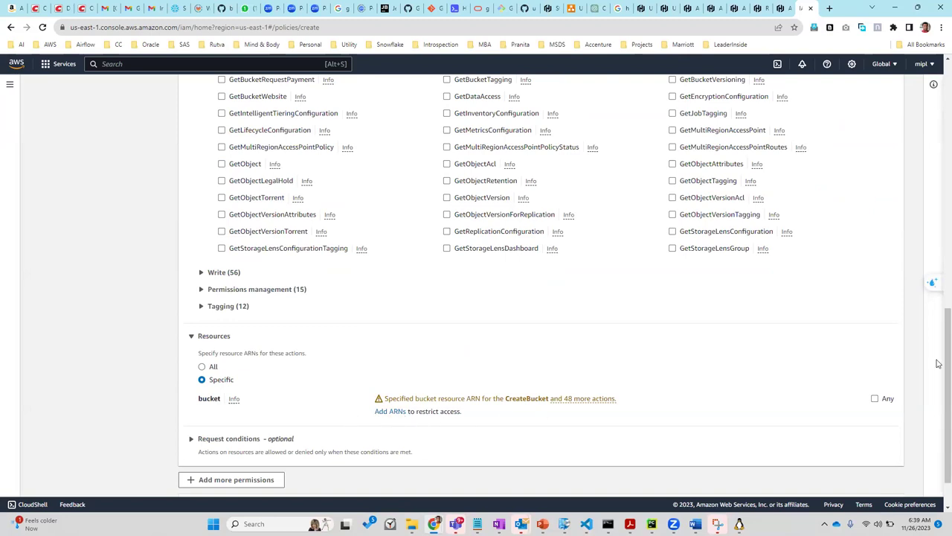
pyautogui.scroll(-1, 940, 425)
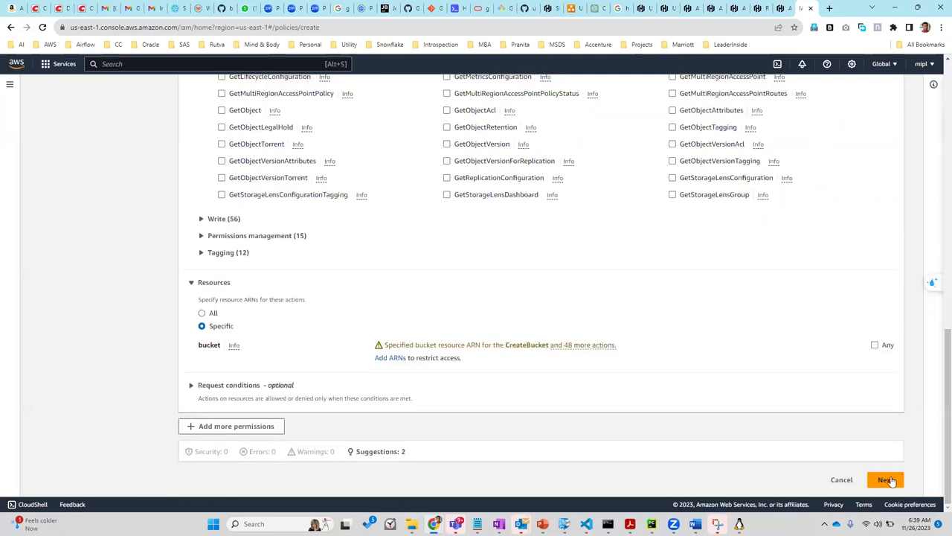
pyautogui.scroll(5, 934, 253)
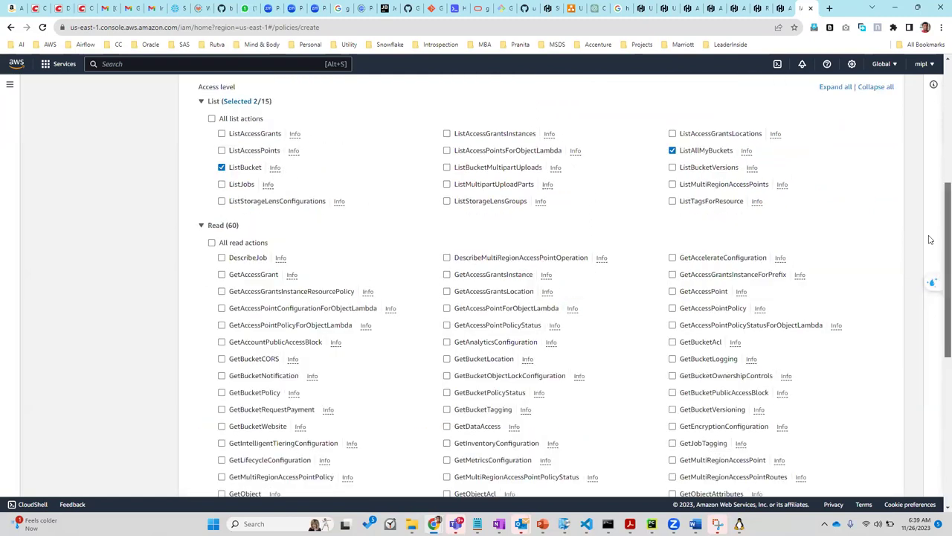
pyautogui.scroll(4, 929, 240)
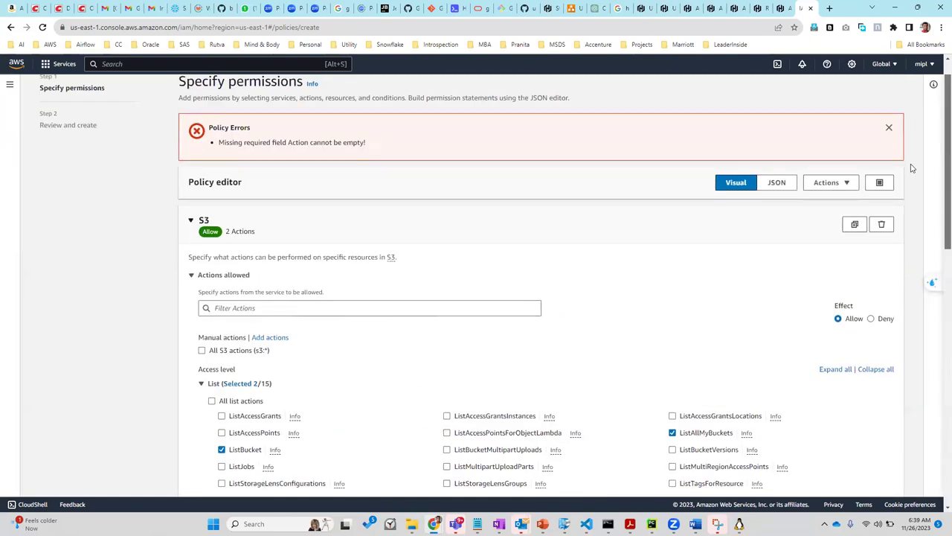
pyautogui.scroll(-8, 935, 280)
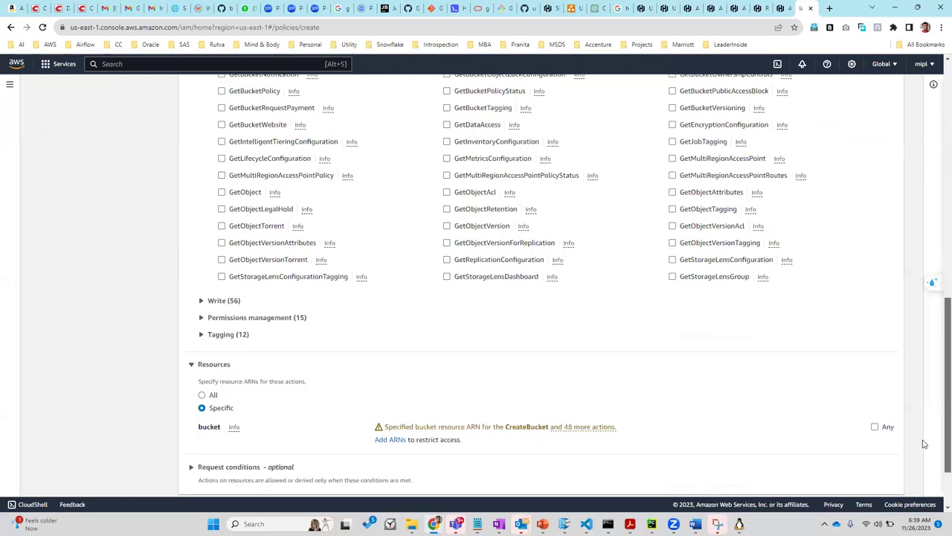
pyautogui.scroll(-1, 923, 444)
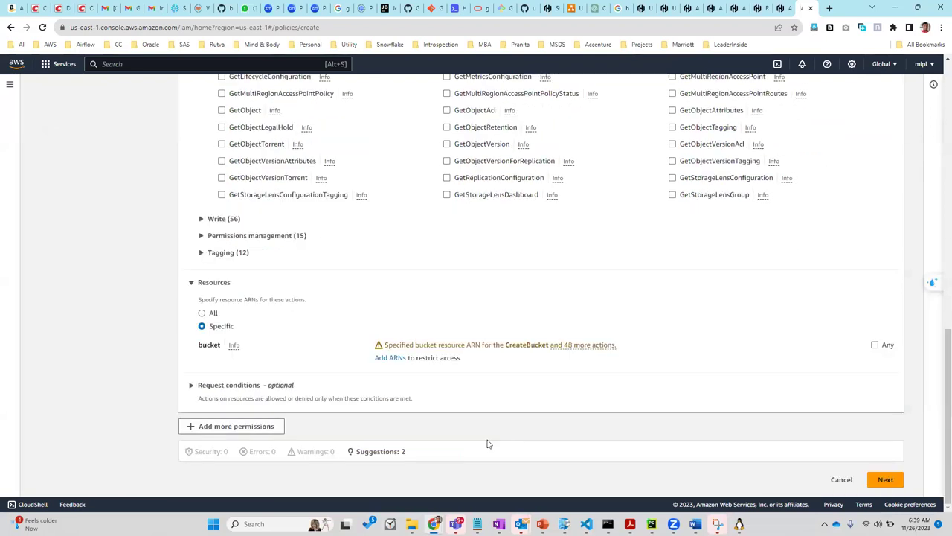
# Skip adding bucket ARNs, apply the S3 list actions to All resources, and continue to review
pyautogui.click(392, 358)
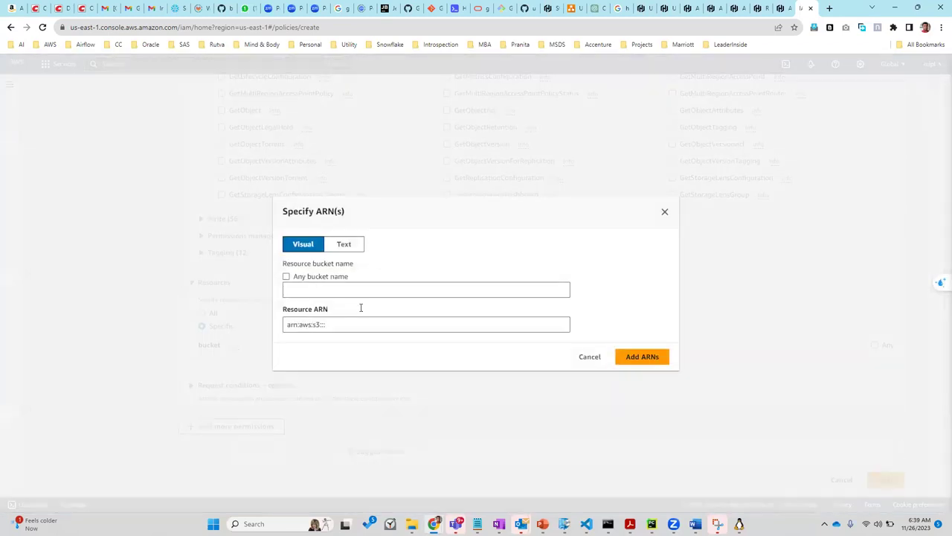
pyautogui.click(312, 290)
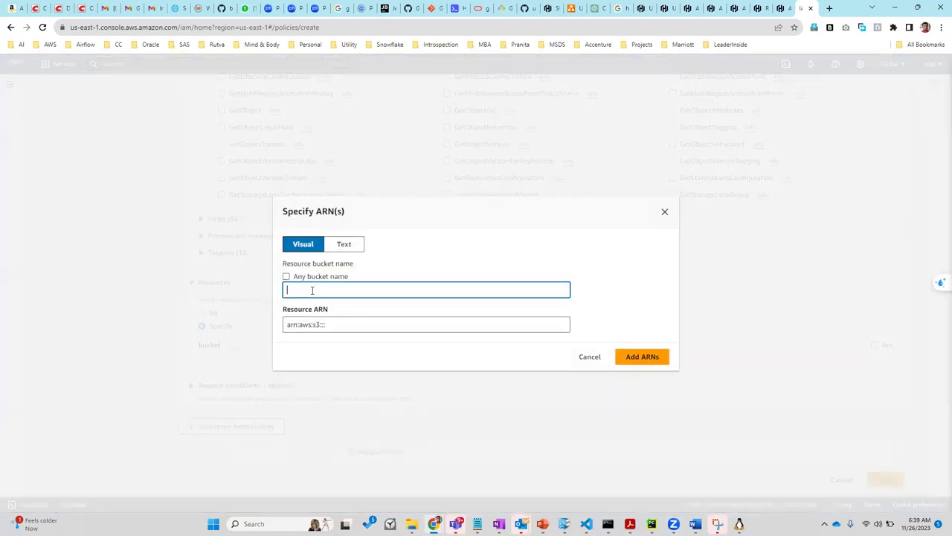
pyautogui.click(664, 212)
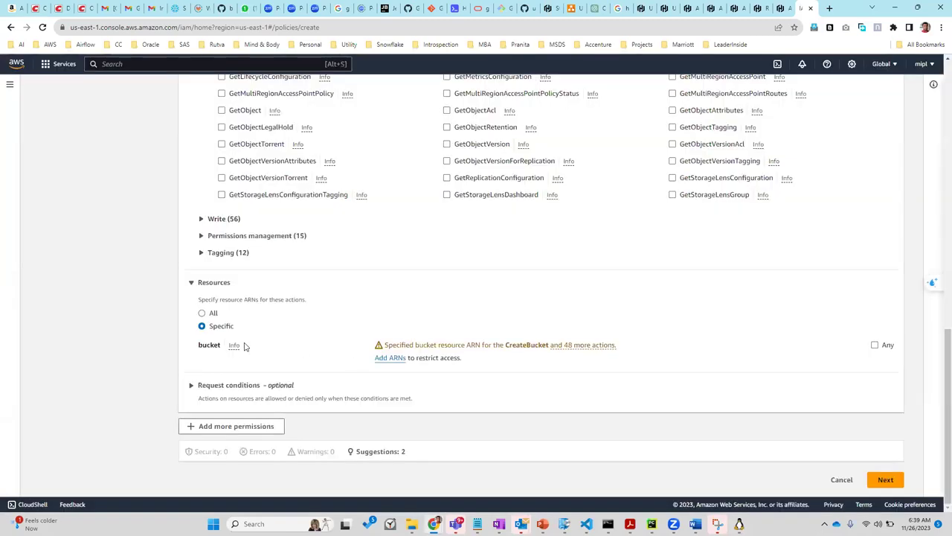
pyautogui.click(202, 314)
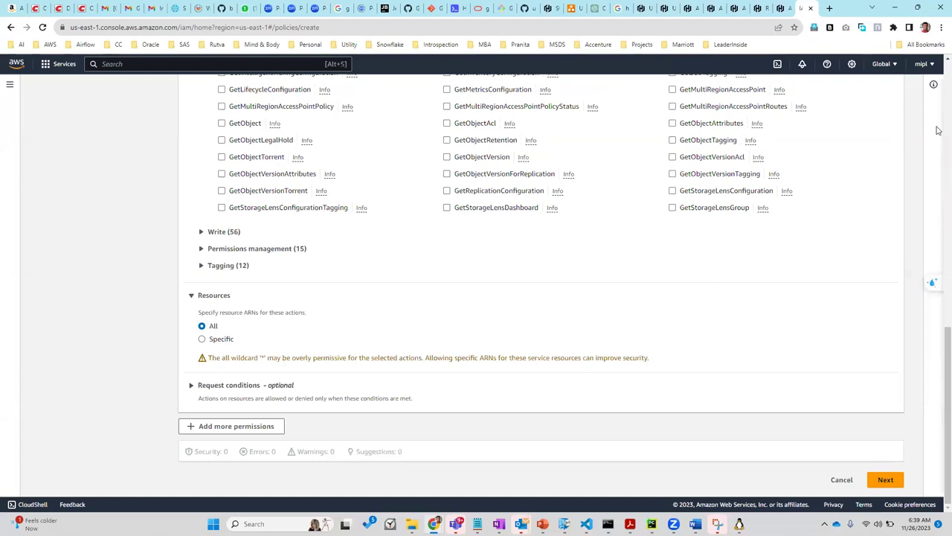
pyautogui.click(884, 480)
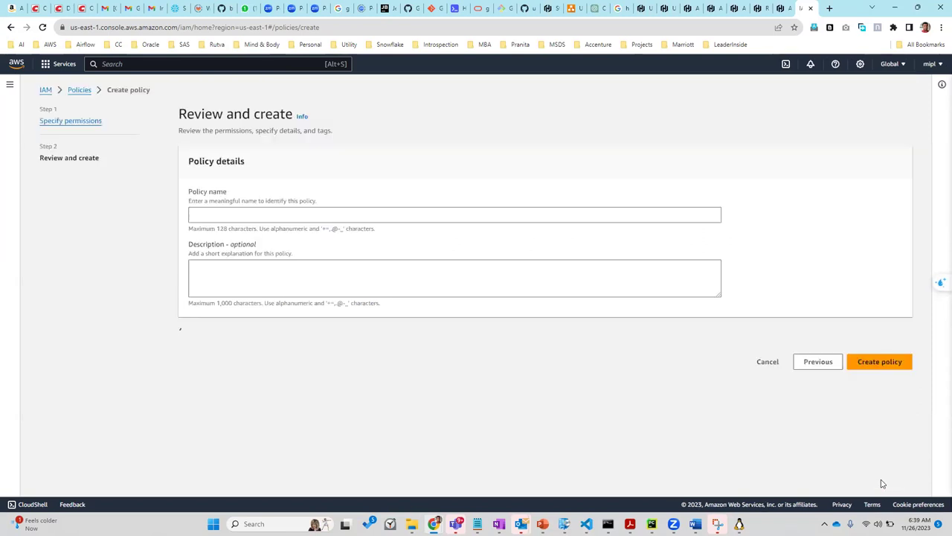
# Name the policy 'bw-s3-list-policy' and create it
pyautogui.click(367, 211)
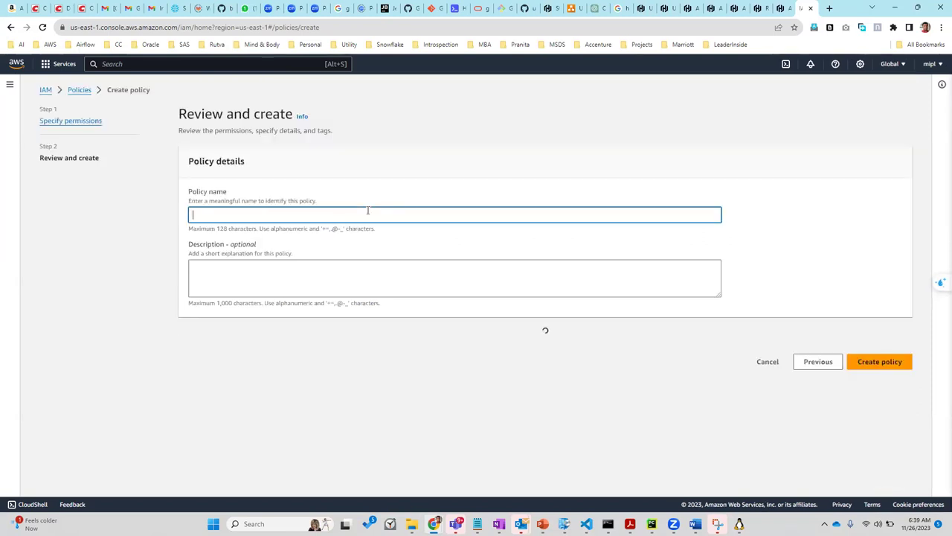
pyautogui.write('bw-s3-list')
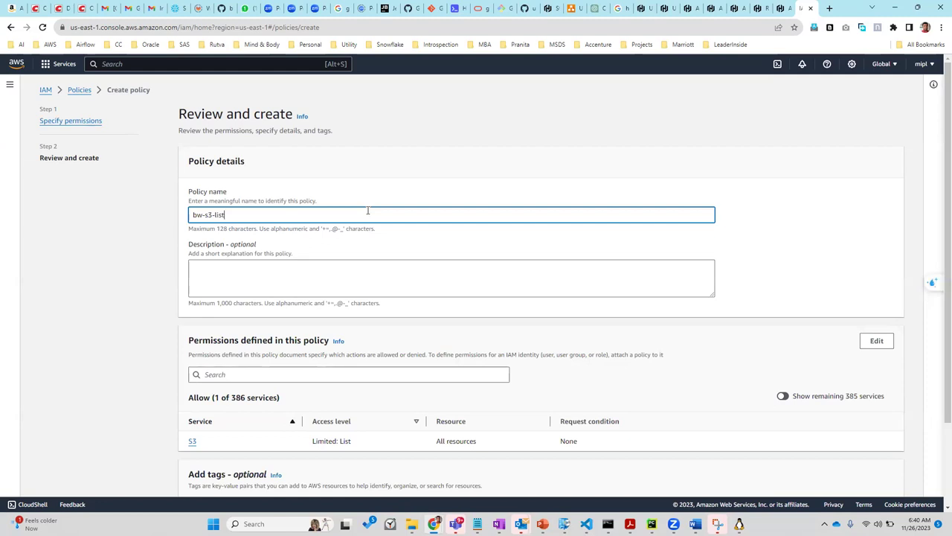
pyautogui.write('-policy')
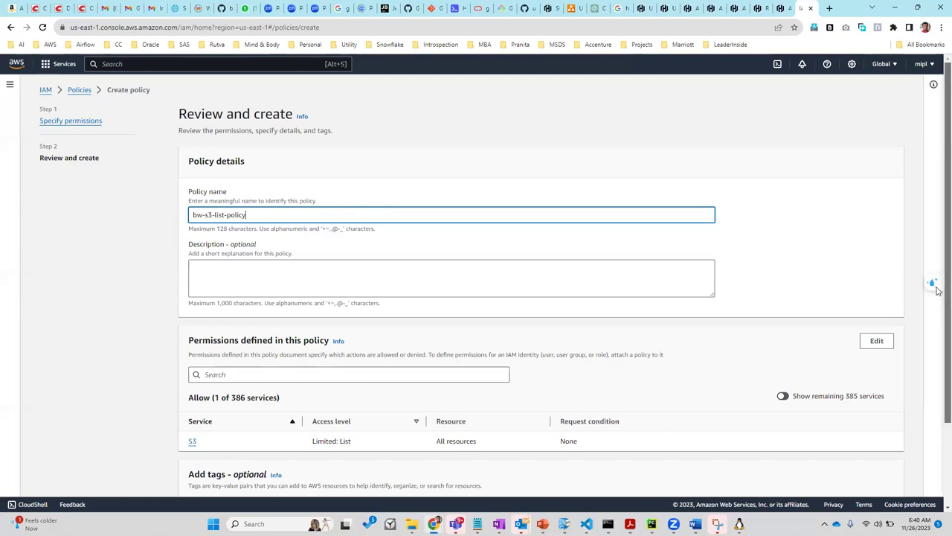
pyautogui.scroll(-2, 938, 374)
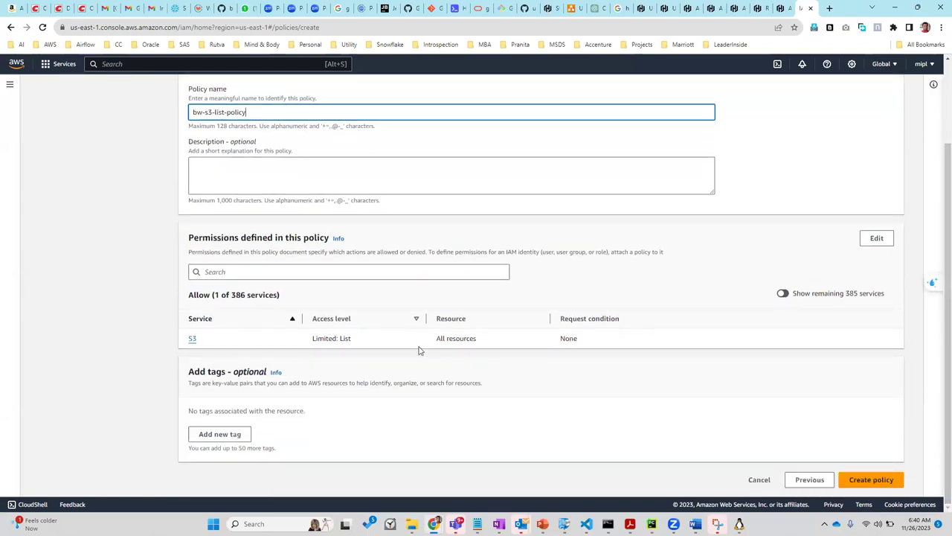
pyautogui.click(881, 481)
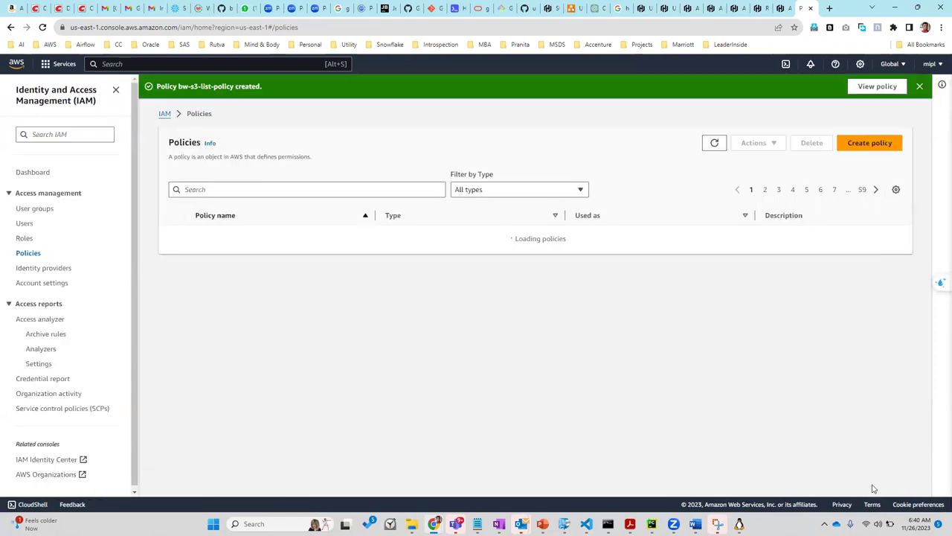
# Start a new IAM role with S3 as the trusted service
pyautogui.click(25, 239)
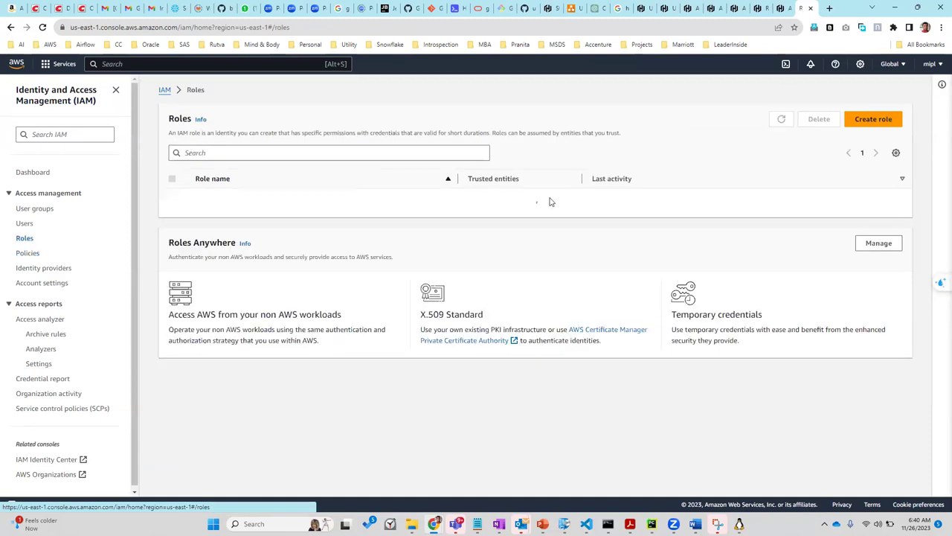
pyautogui.click(871, 120)
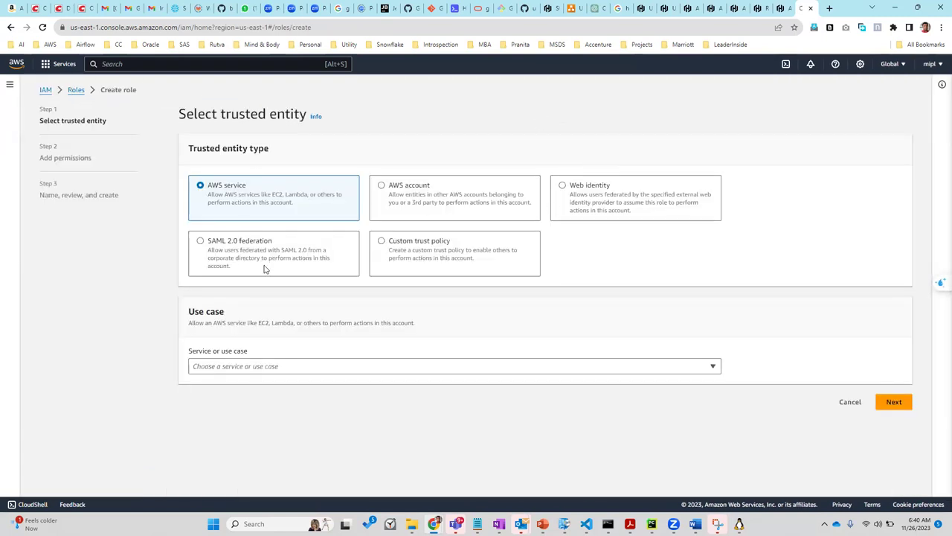
pyautogui.click(262, 372)
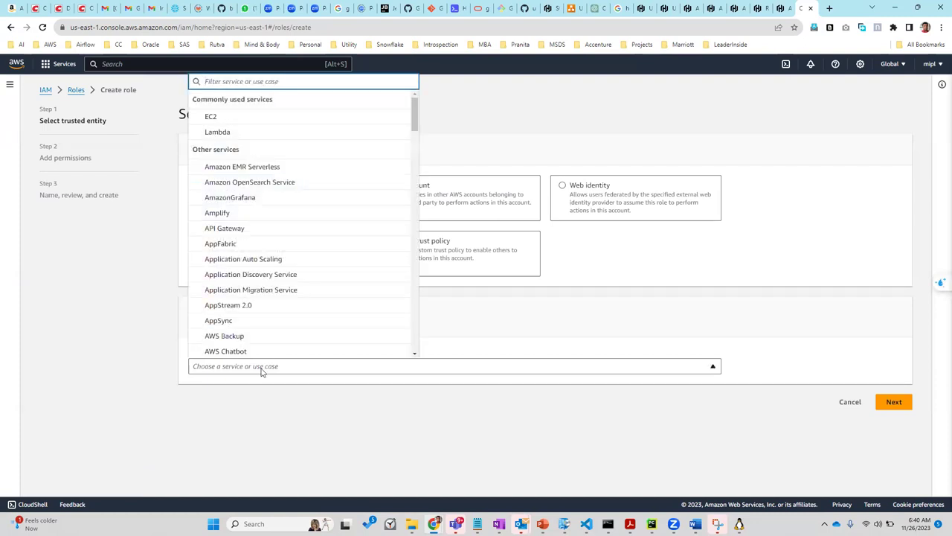
pyautogui.write('s3')
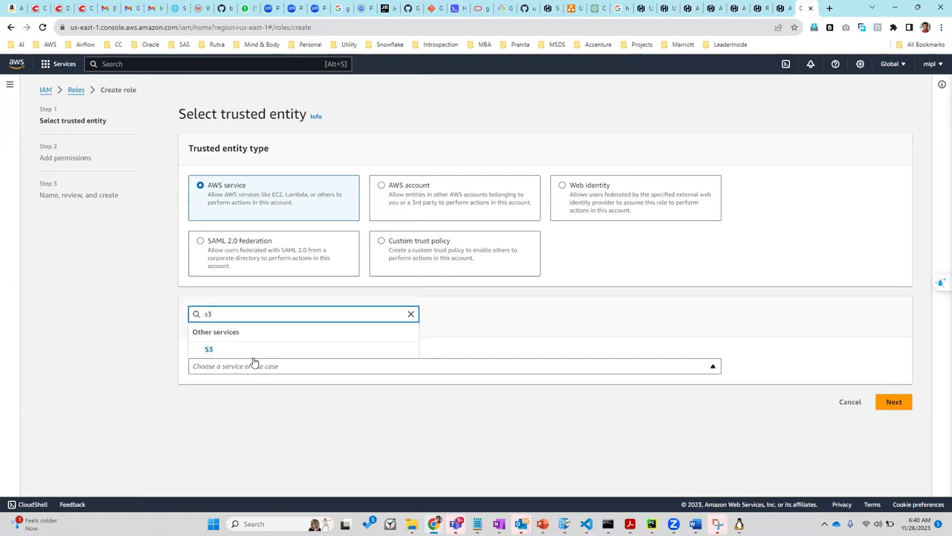
pyautogui.click(248, 352)
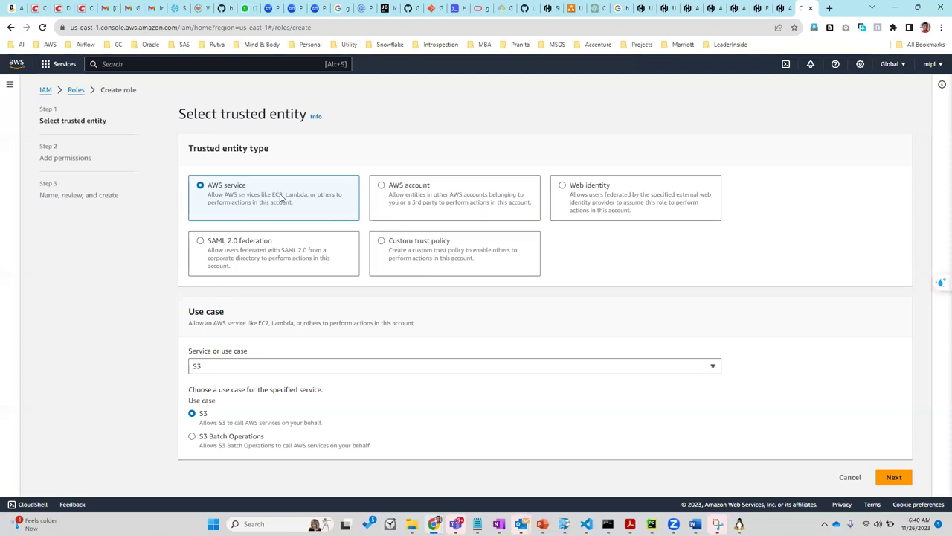
pyautogui.click(891, 477)
# Find and attach bw-s3-list-policy to the role, then advance to naming
pyautogui.click(359, 196)
pyautogui.write('bw')
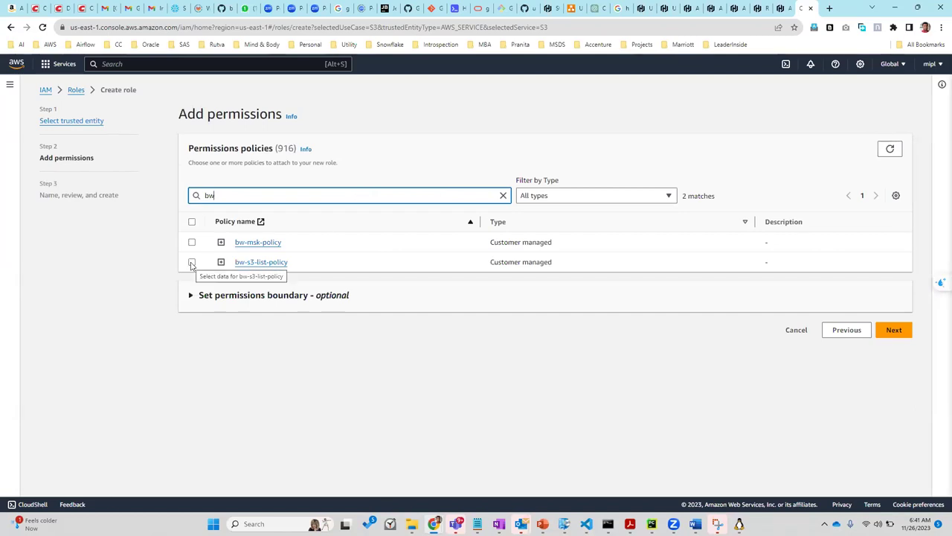
pyautogui.click(192, 262)
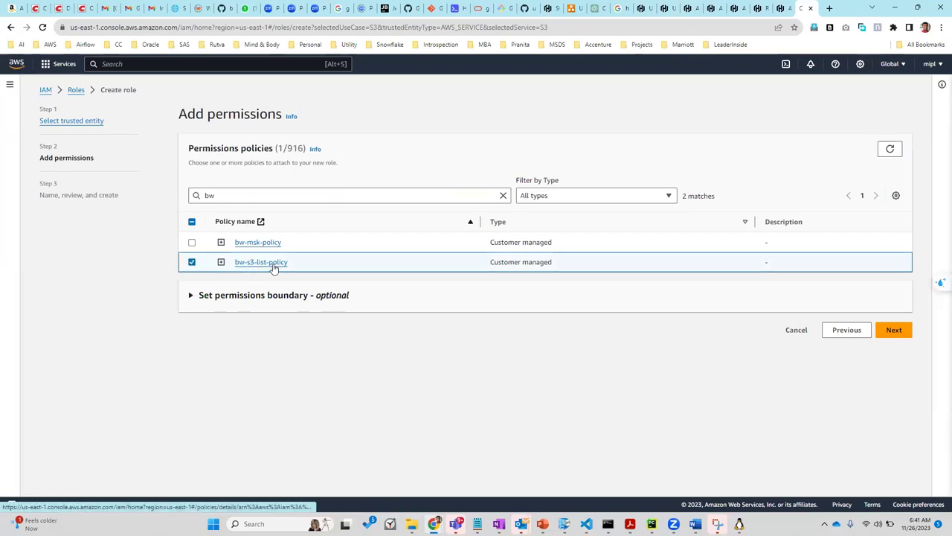
pyautogui.click(897, 331)
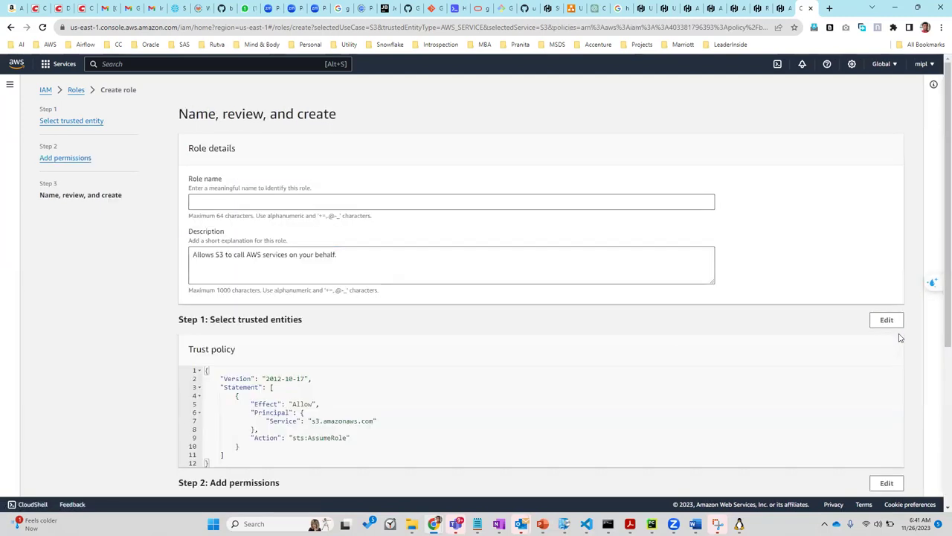
# Name the role 'bw-list-s3-role' and create it
pyautogui.click(421, 201)
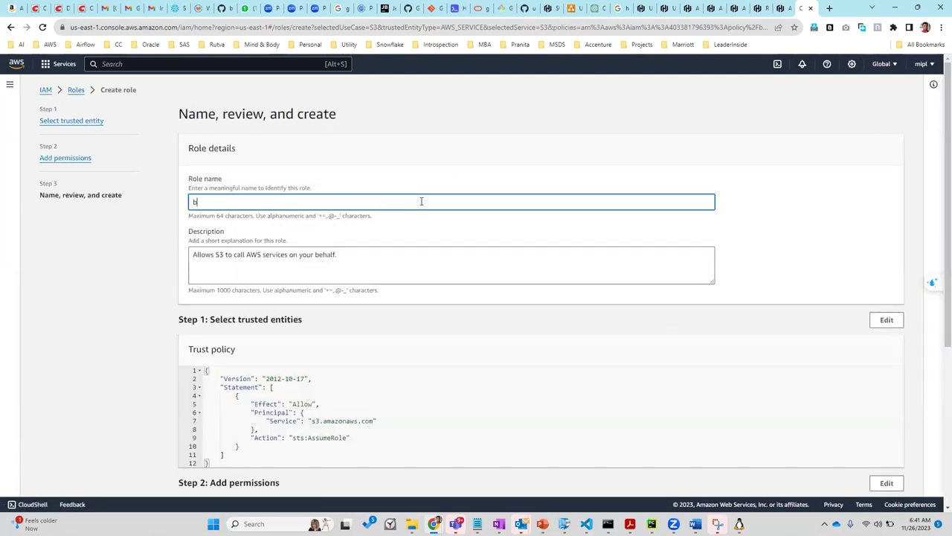
pyautogui.write('bw-list-s3-role')
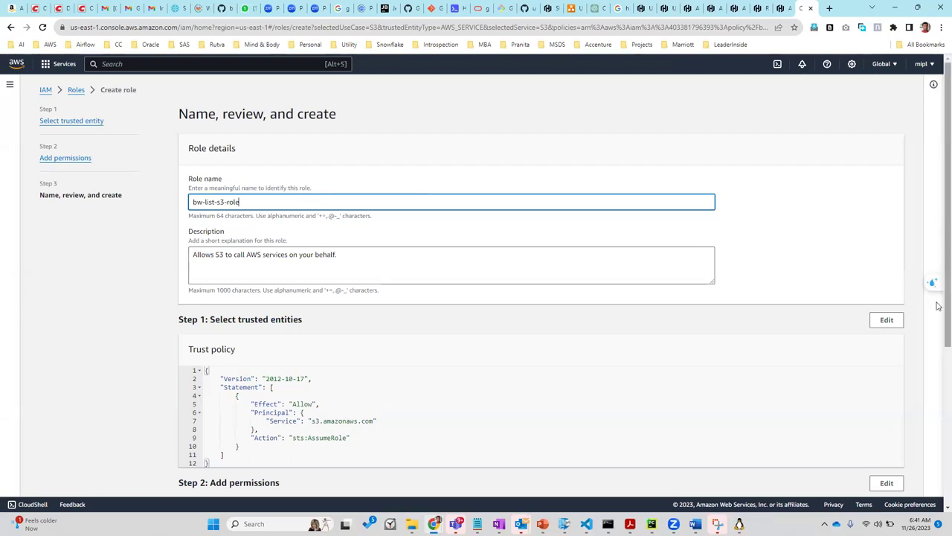
pyautogui.scroll(-4, 938, 258)
pyautogui.click(877, 480)
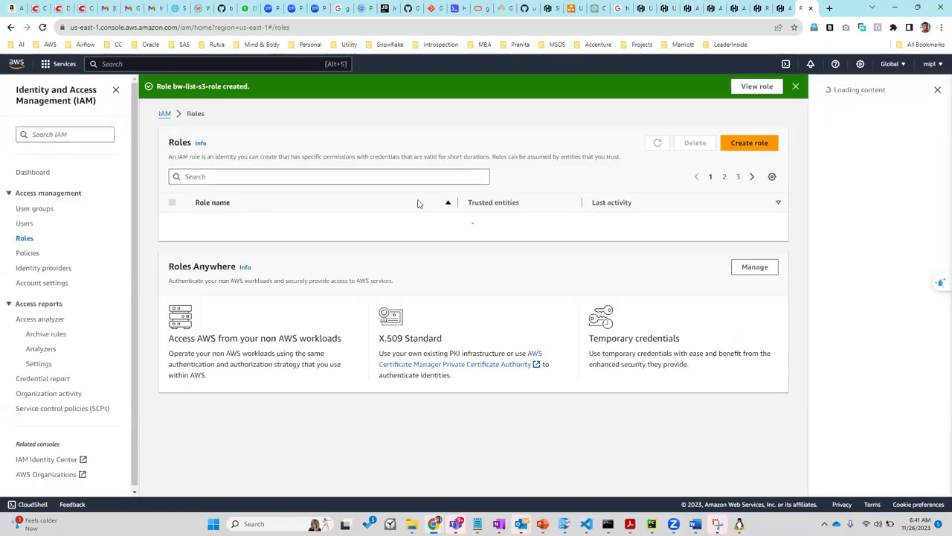
# Begin user 'bw-s3-list-user' with console access, dismissing the Identity Center prompt
pyautogui.click(28, 226)
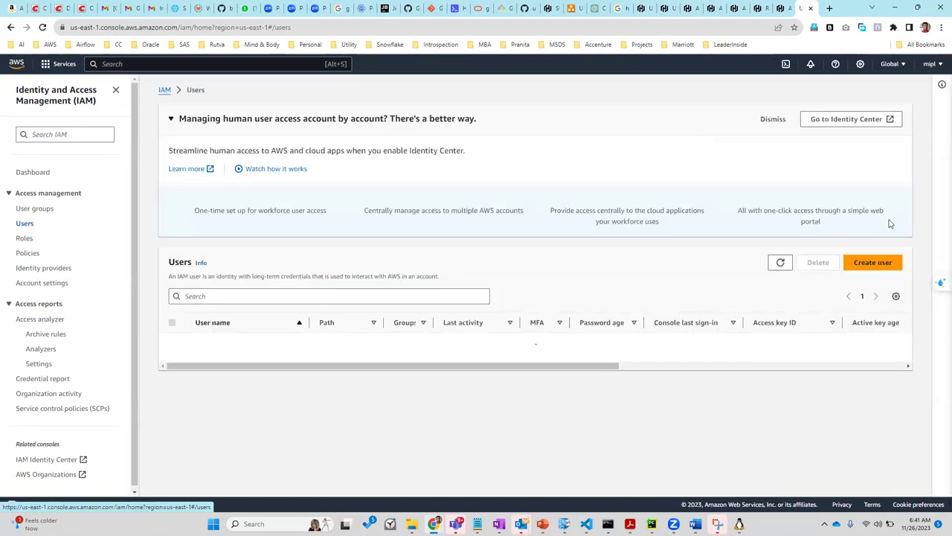
pyautogui.click(873, 263)
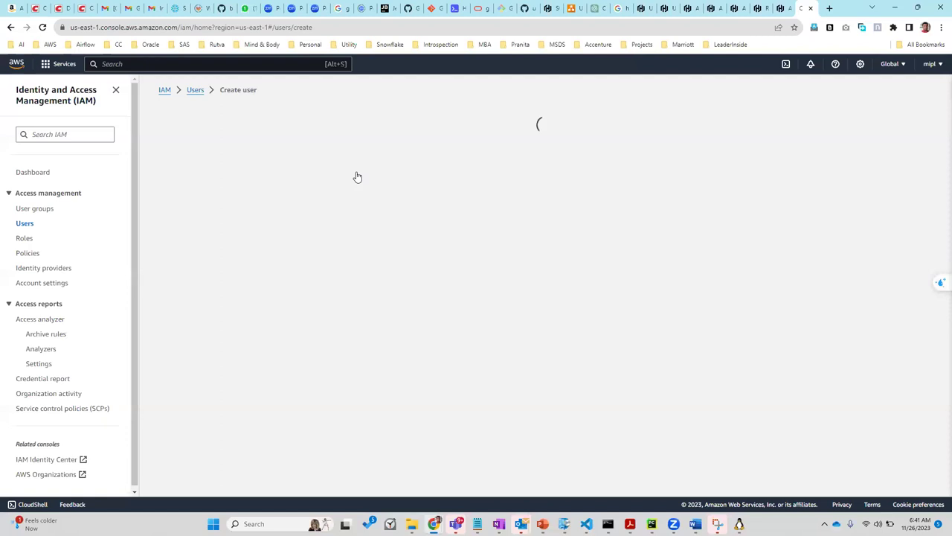
pyautogui.click(274, 206)
pyautogui.write('bw-s3-list-user')
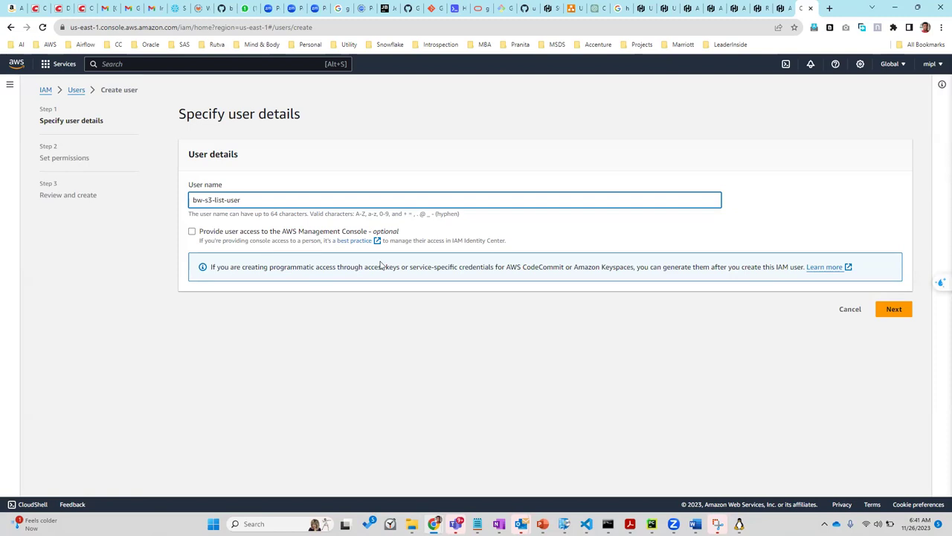
pyautogui.click(192, 232)
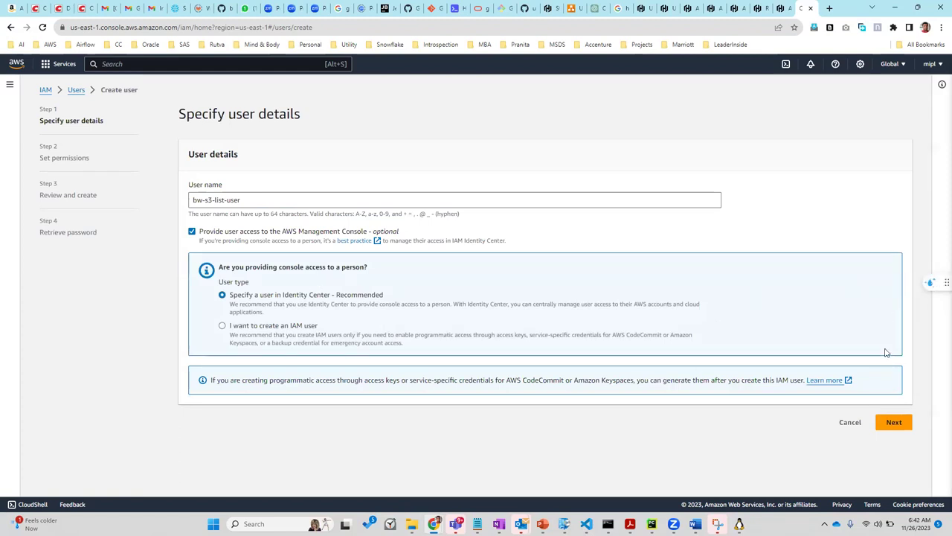
pyautogui.click(892, 424)
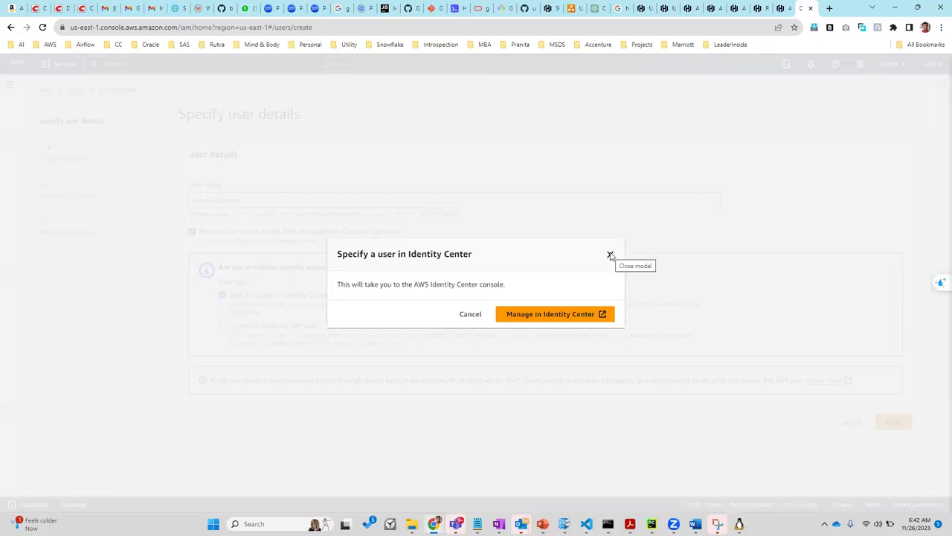
pyautogui.click(657, 423)
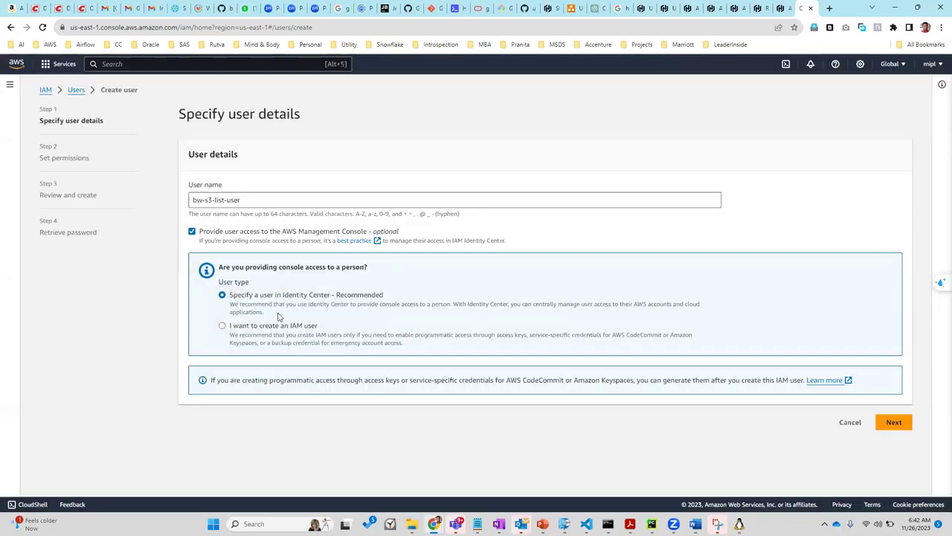
# Choose an IAM user with a custom console password and no reset at next sign-in
pyautogui.click(223, 326)
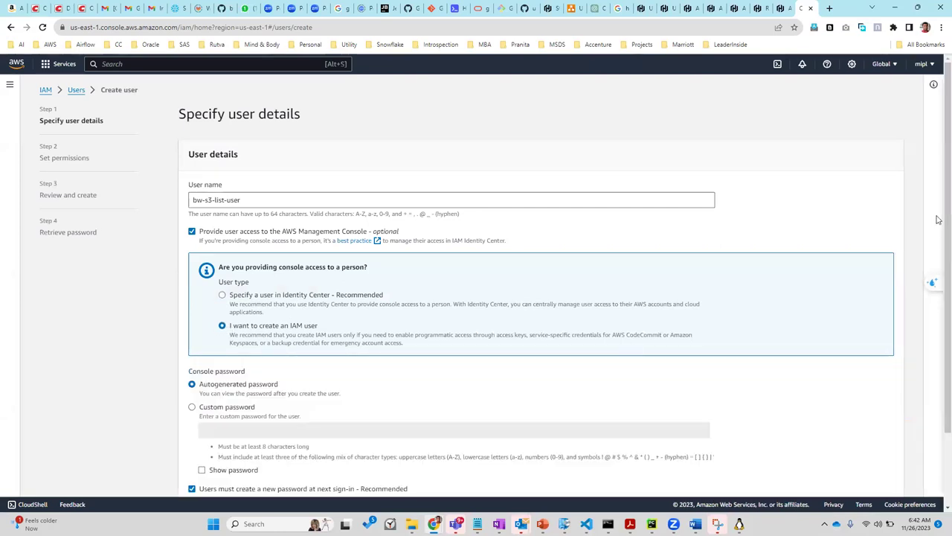
pyautogui.scroll(-2, 207, 323)
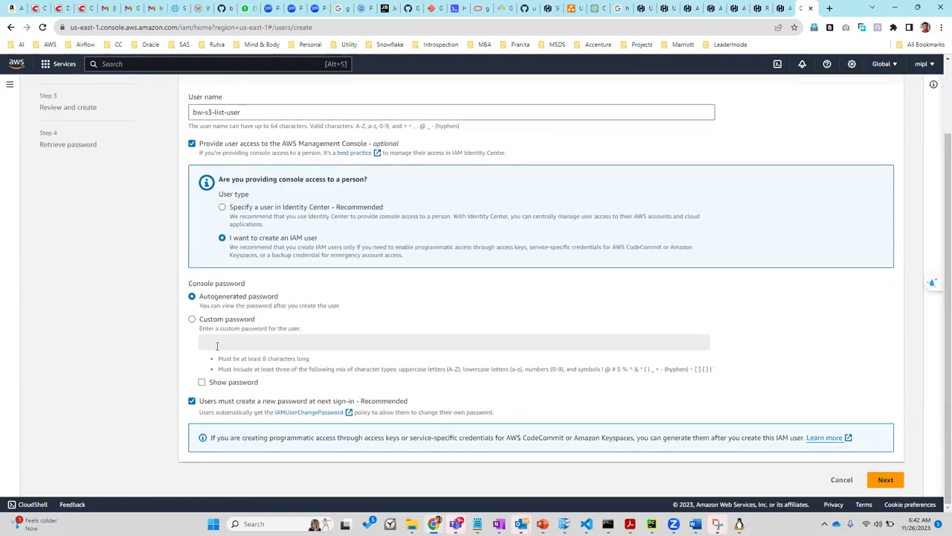
pyautogui.click(217, 345)
pyautogui.write('•••••')
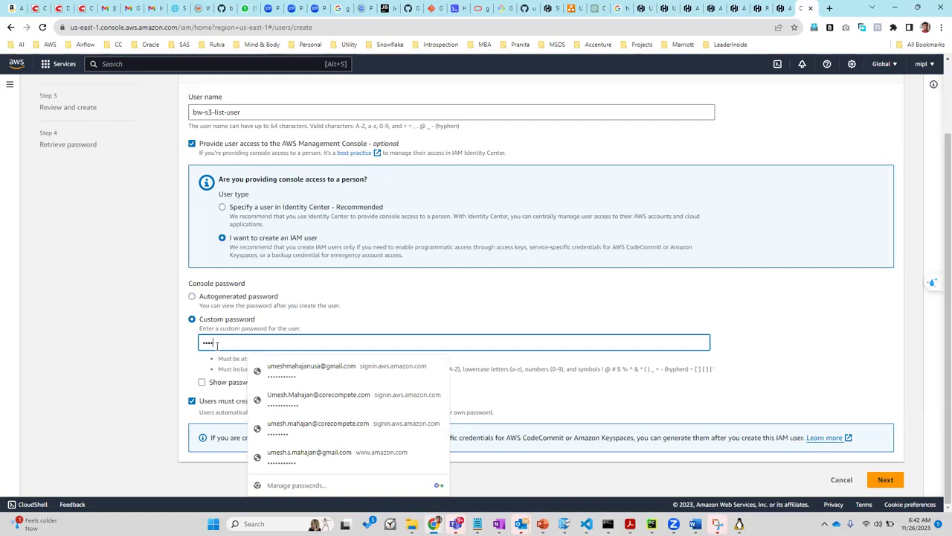
pyautogui.write('••••')
pyautogui.click(144, 364)
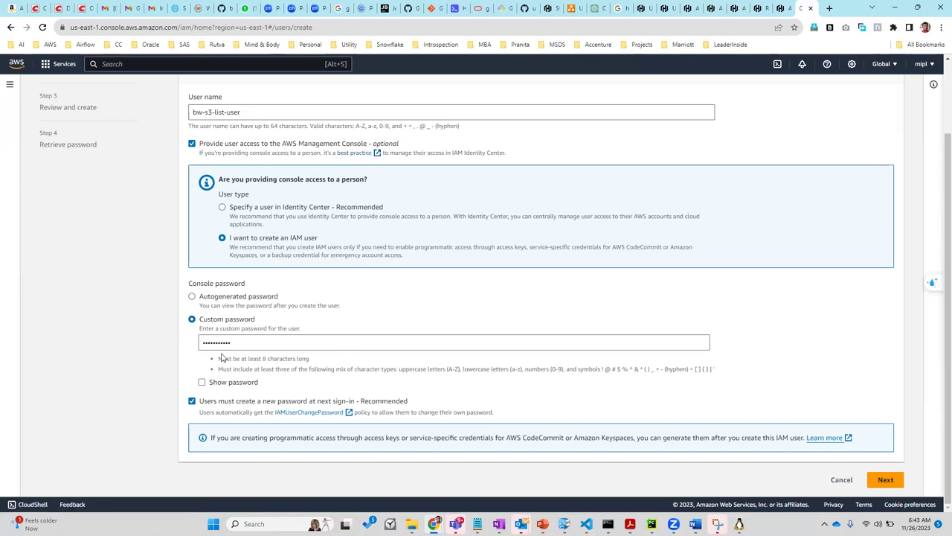
pyautogui.click(191, 401)
pyautogui.click(886, 480)
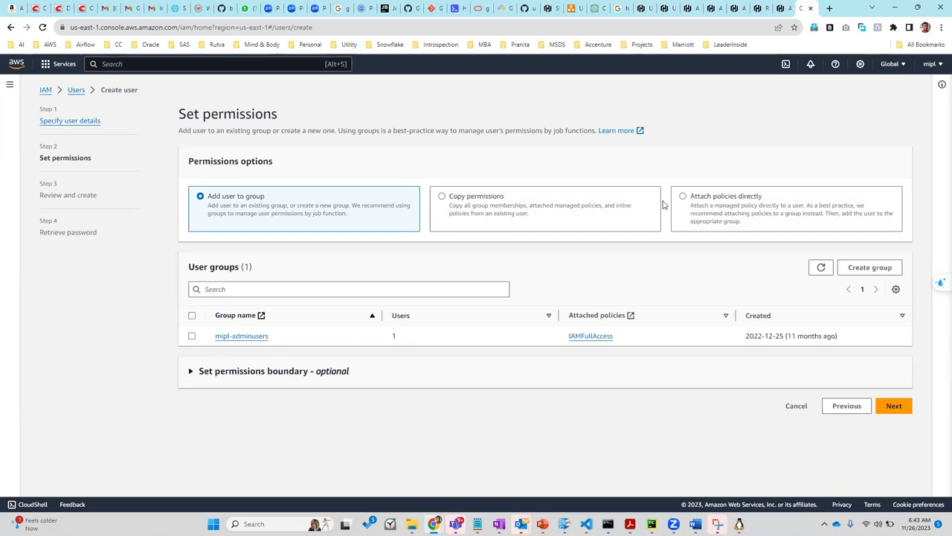
# Look through the Attach policies, Add to group and Copy permissions options, filtering for 'bw'
pyautogui.click(692, 197)
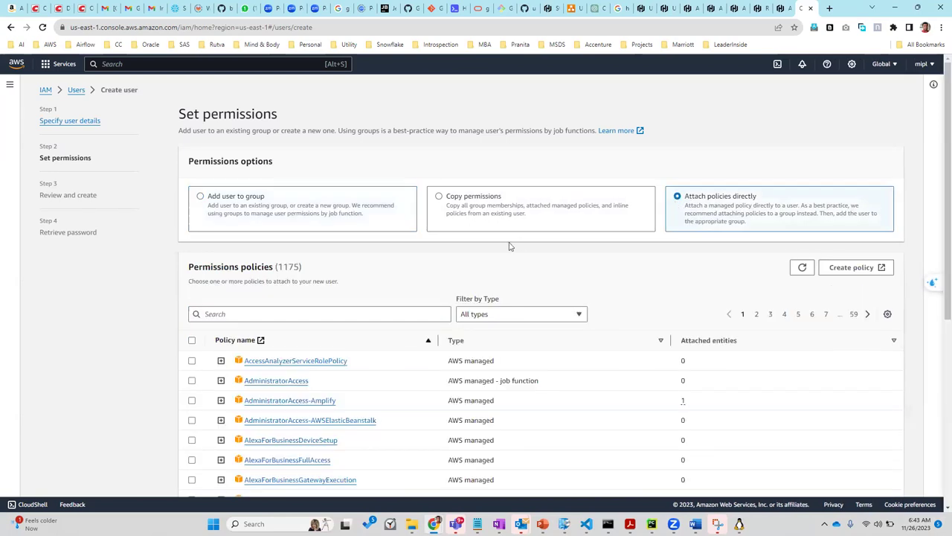
pyautogui.click(403, 312)
pyautogui.write('bw')
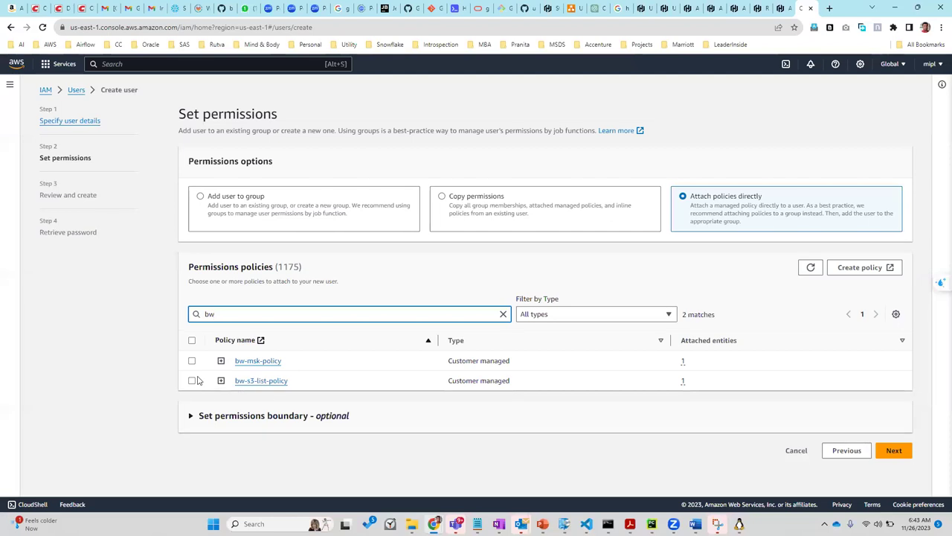
pyautogui.click(303, 205)
pyautogui.click(253, 290)
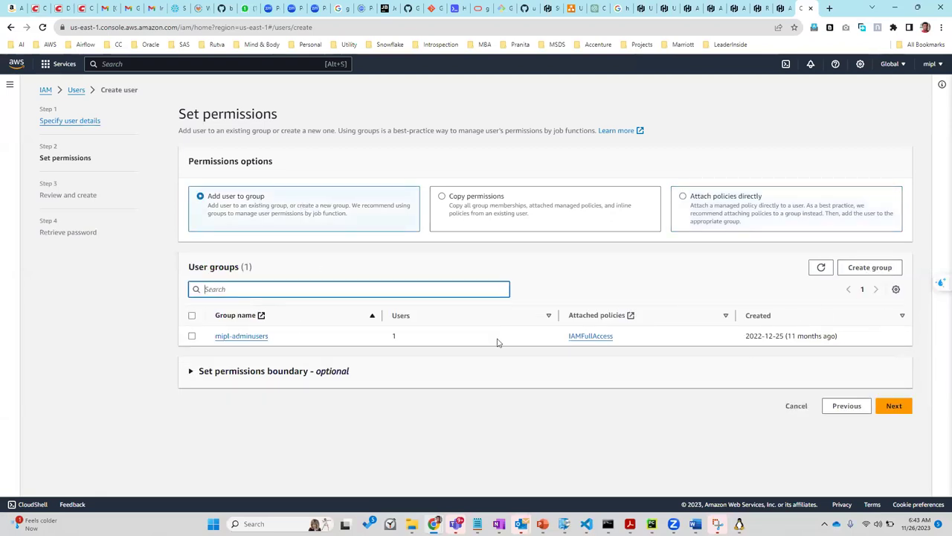
pyautogui.click(442, 197)
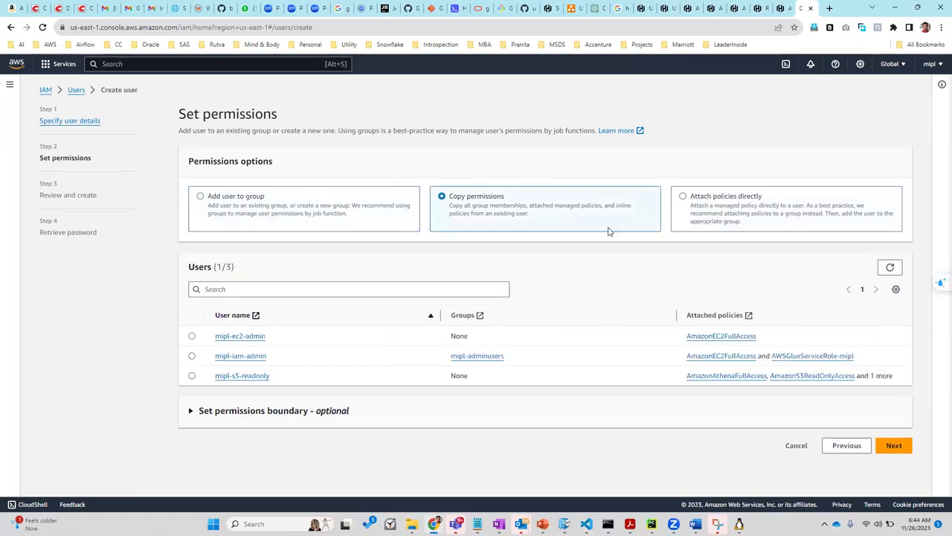
# Attach bw-s3-list-policy directly to the user and continue to review
pyautogui.click(691, 215)
pyautogui.click(250, 311)
pyautogui.write('bw-')
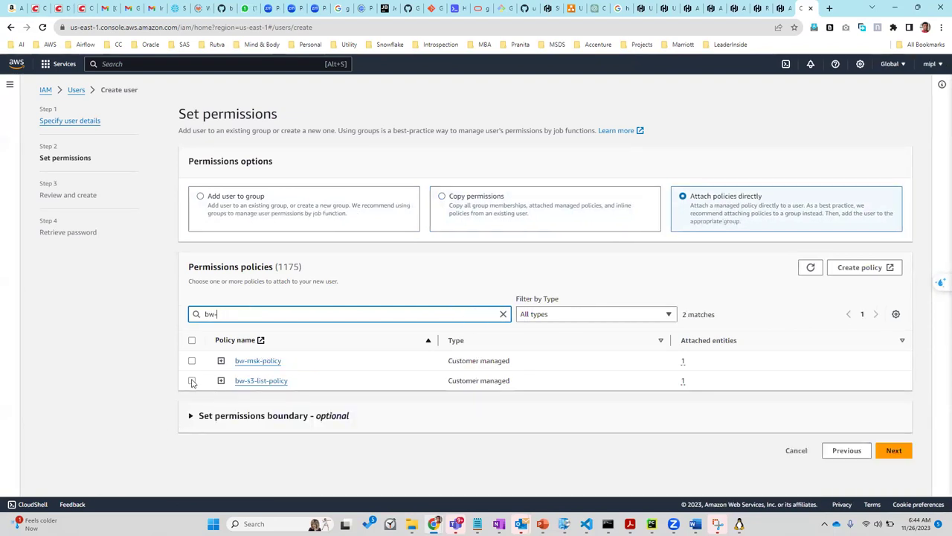
pyautogui.click(192, 380)
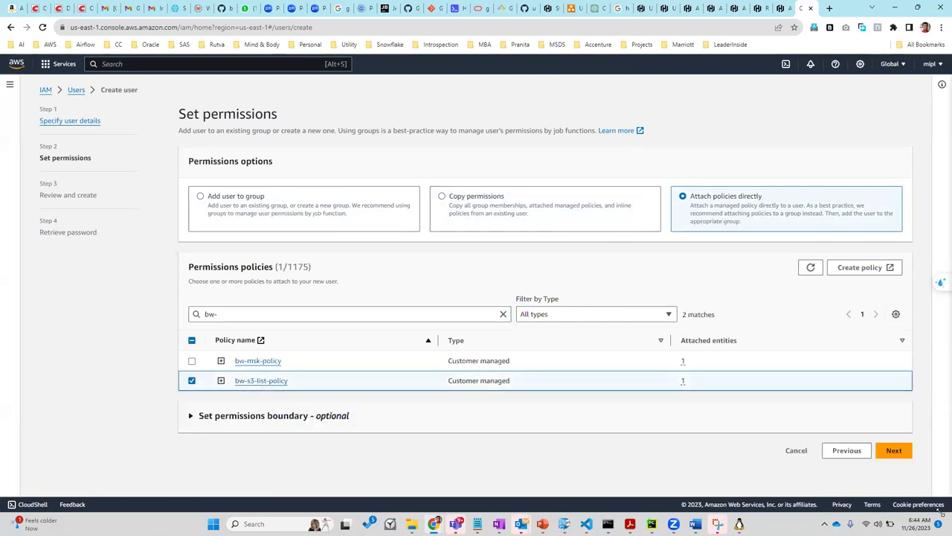
pyautogui.click(893, 452)
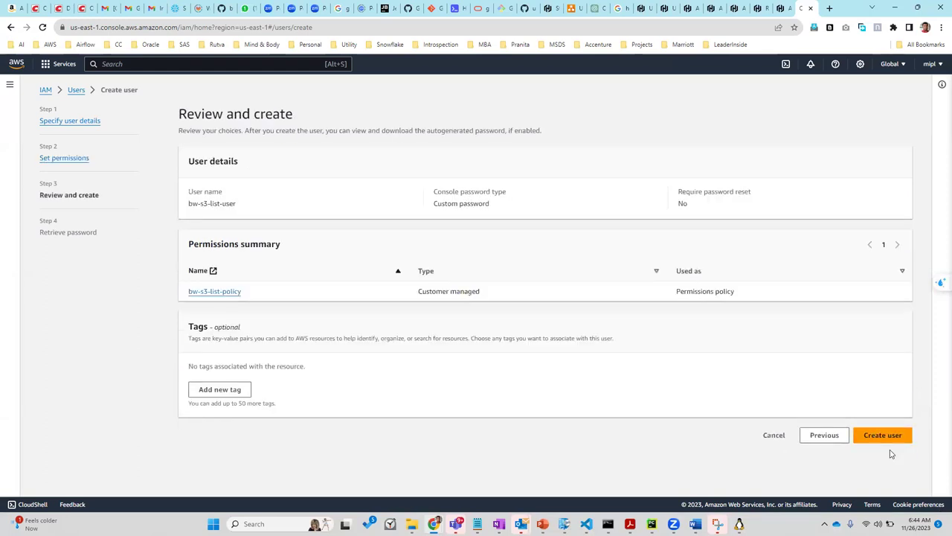
# Create bw-s3-list-user and return to the Users list without viewing the password
pyautogui.click(886, 441)
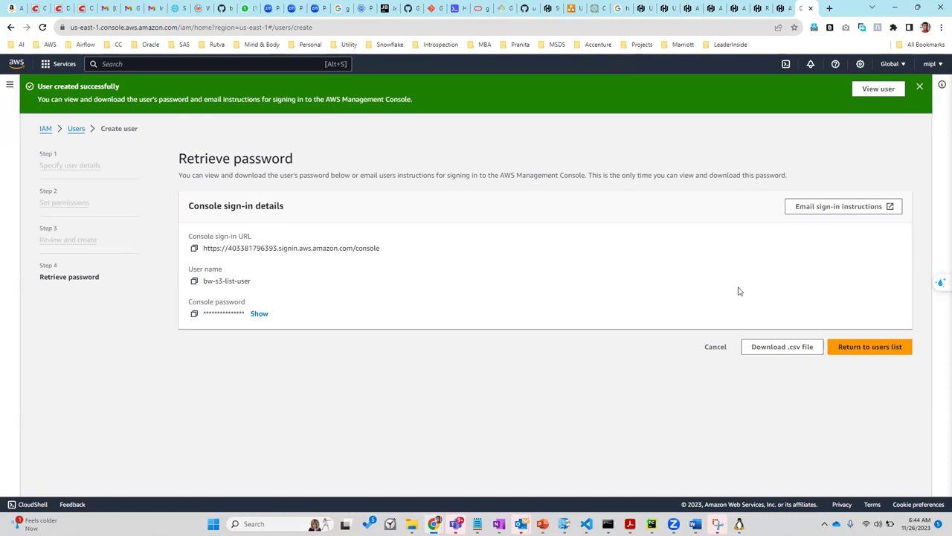
pyautogui.click(879, 355)
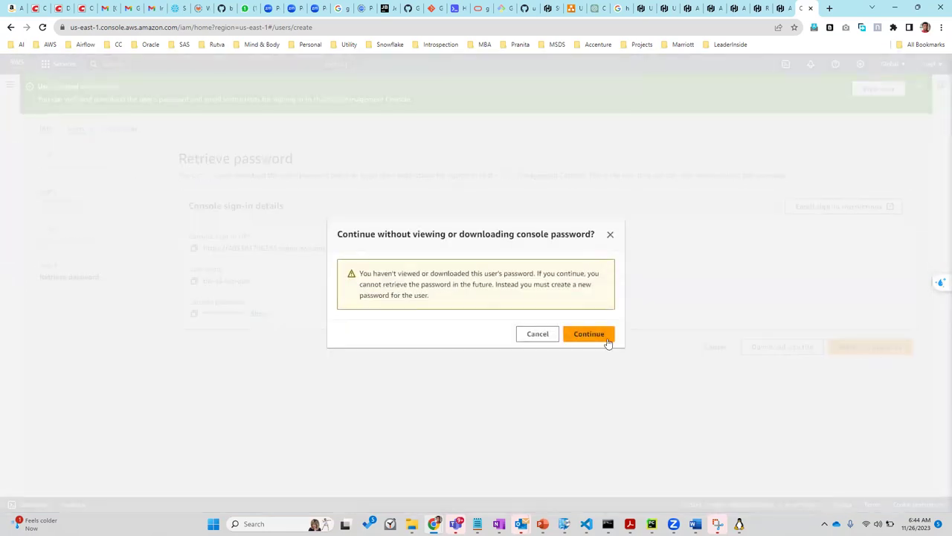
pyautogui.click(600, 337)
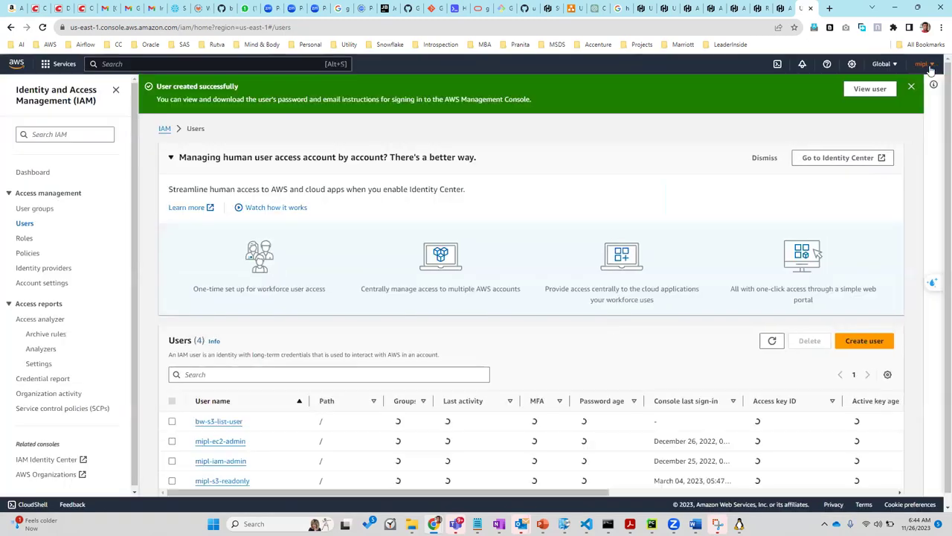
# Sign out via the account menu and dismiss the sign-in-again notice
pyautogui.click(928, 66)
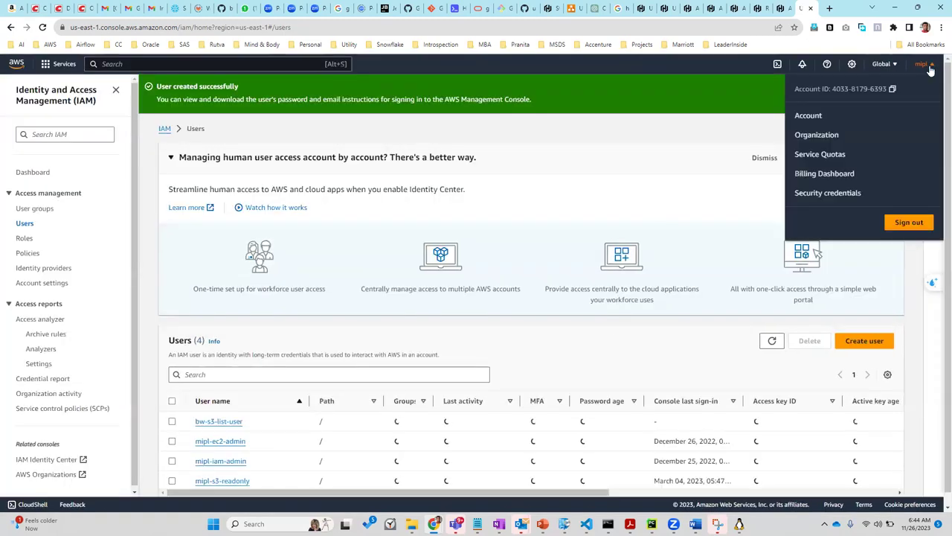
pyautogui.click(909, 222)
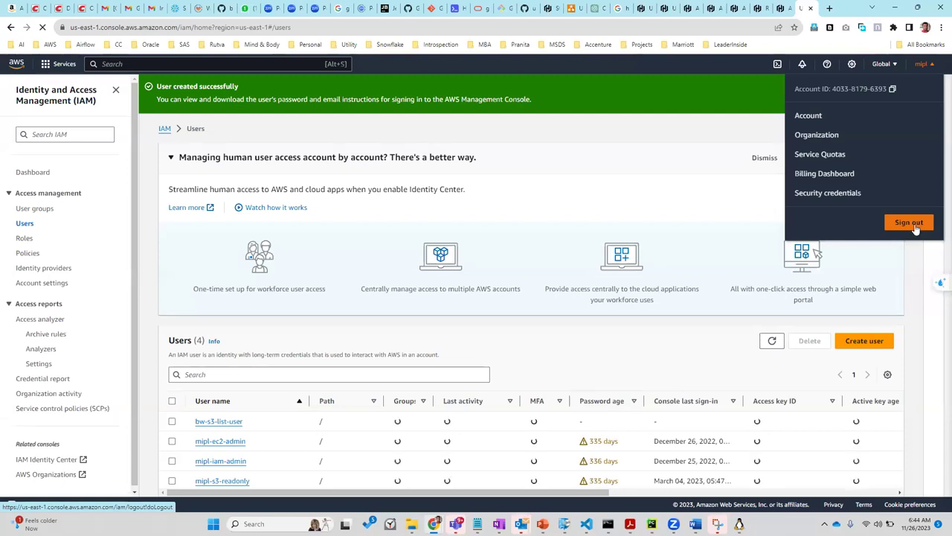
pyautogui.click(913, 224)
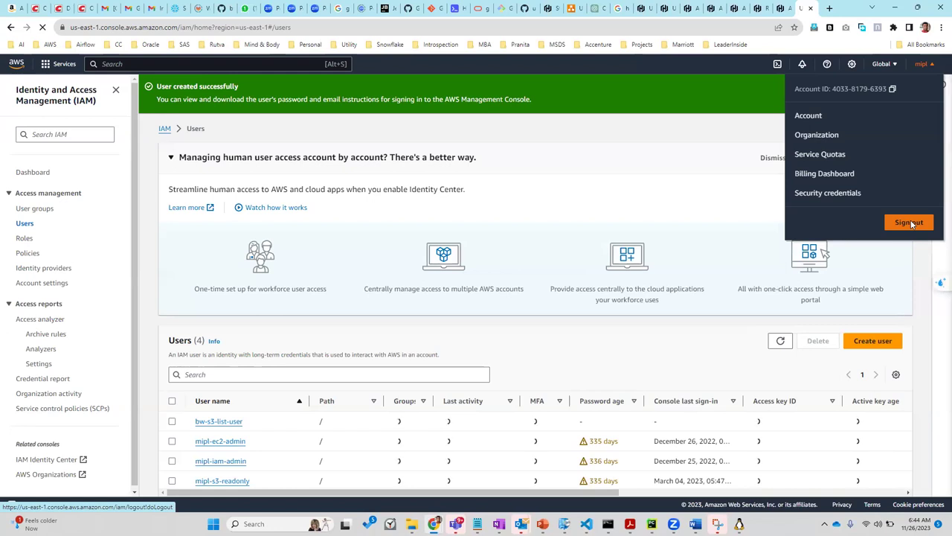
pyautogui.click(911, 223)
pyautogui.click(902, 224)
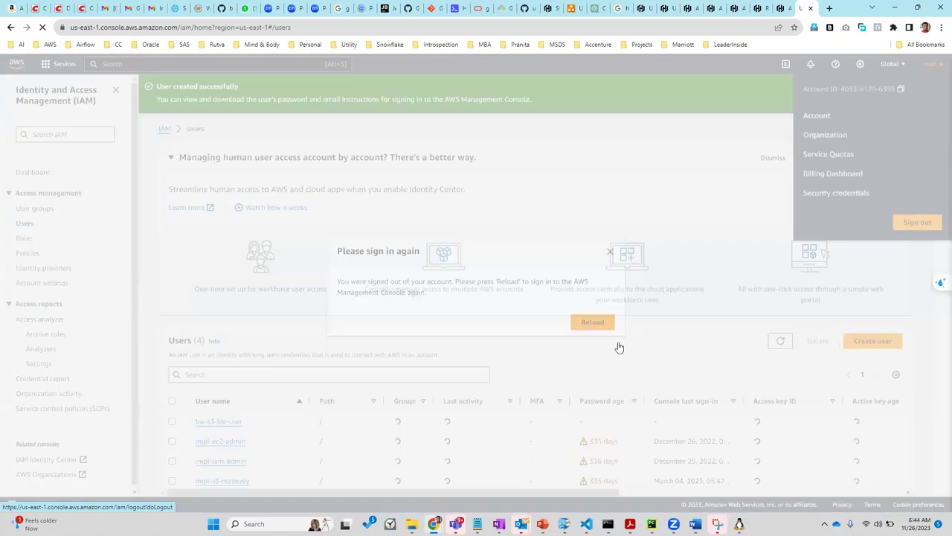
pyautogui.click(609, 251)
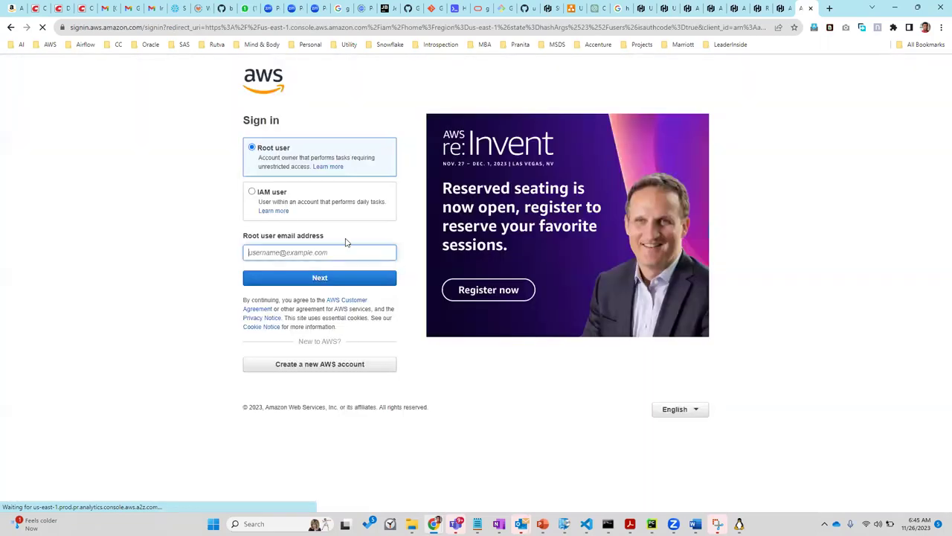
pyautogui.click(283, 194)
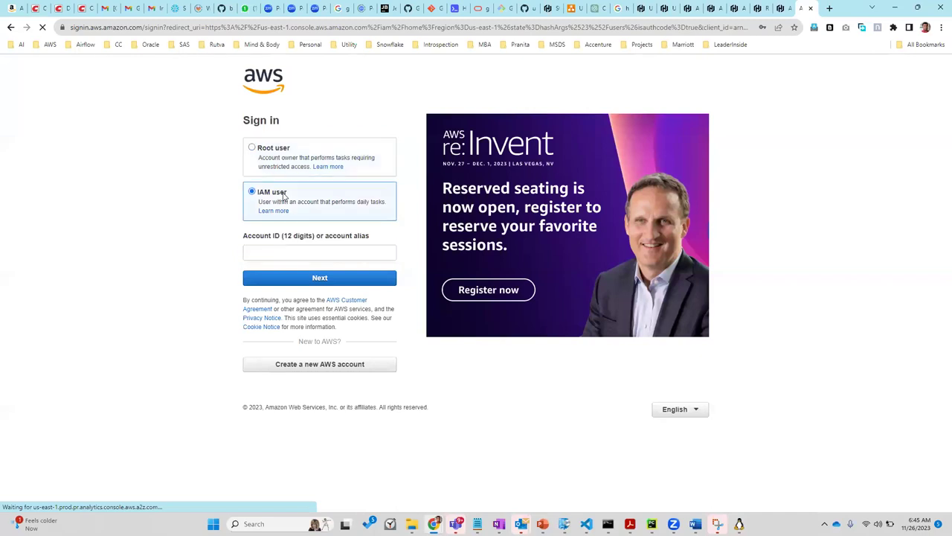
pyautogui.tripleClick(298, 252)
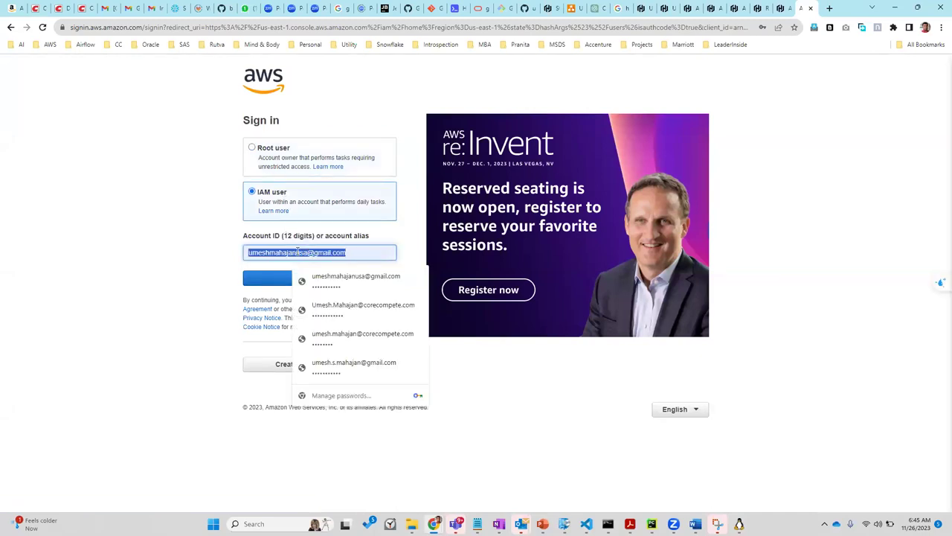
pyautogui.press('BackSpace')
pyautogui.write('bw-')
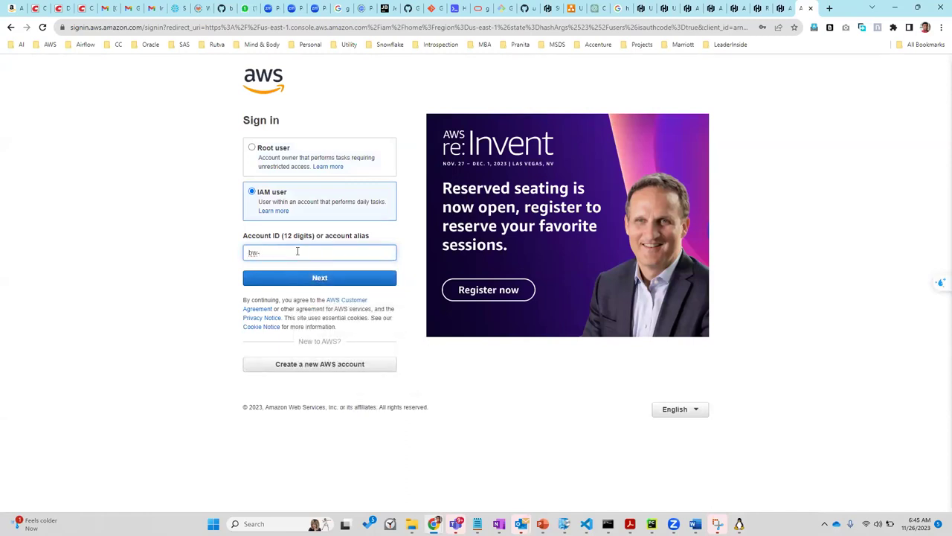
pyautogui.write('s3-list-user')
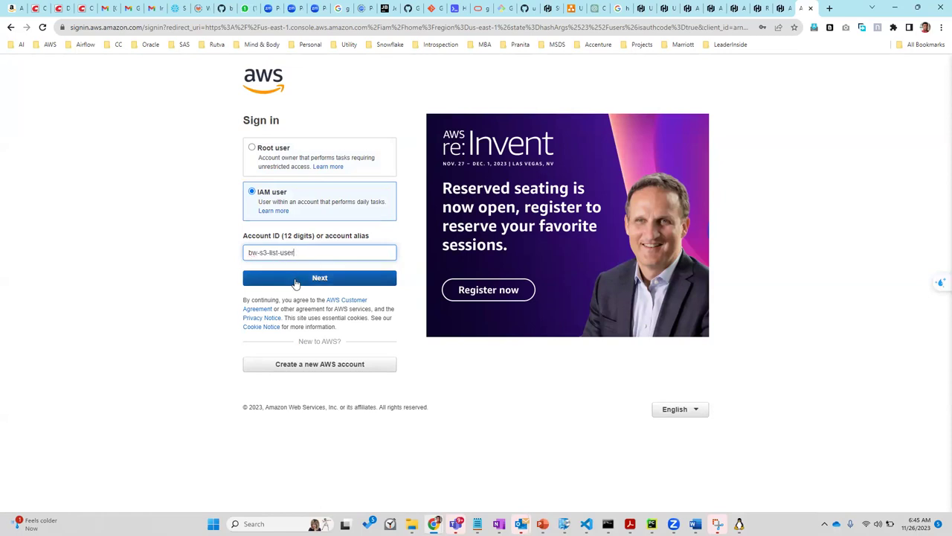
pyautogui.click(295, 277)
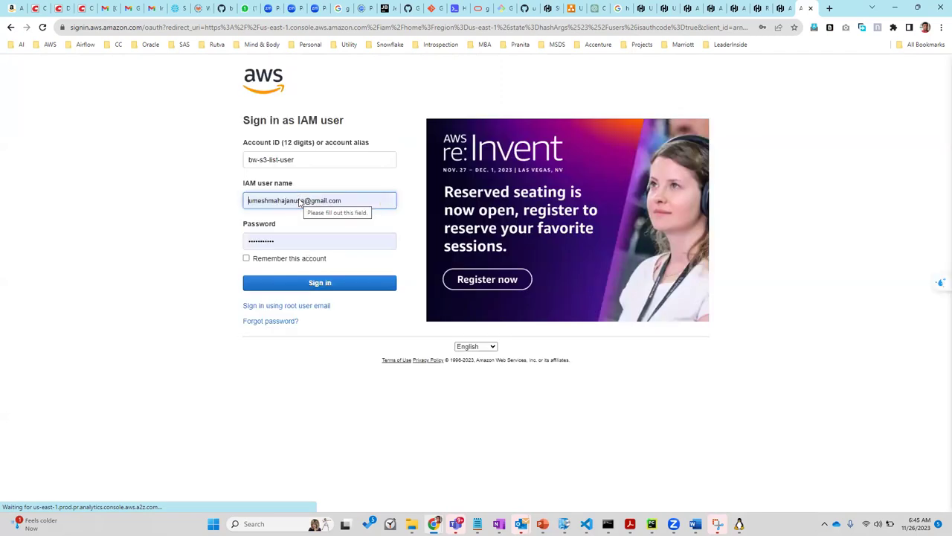
pyautogui.click(11, 28)
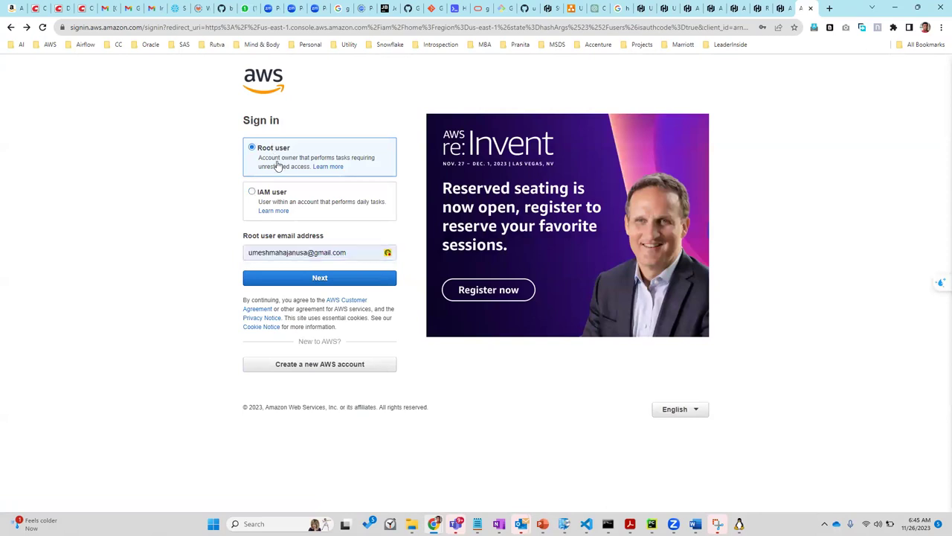
# Sign in as root with the saved password and submit the MFA code
pyautogui.click(336, 282)
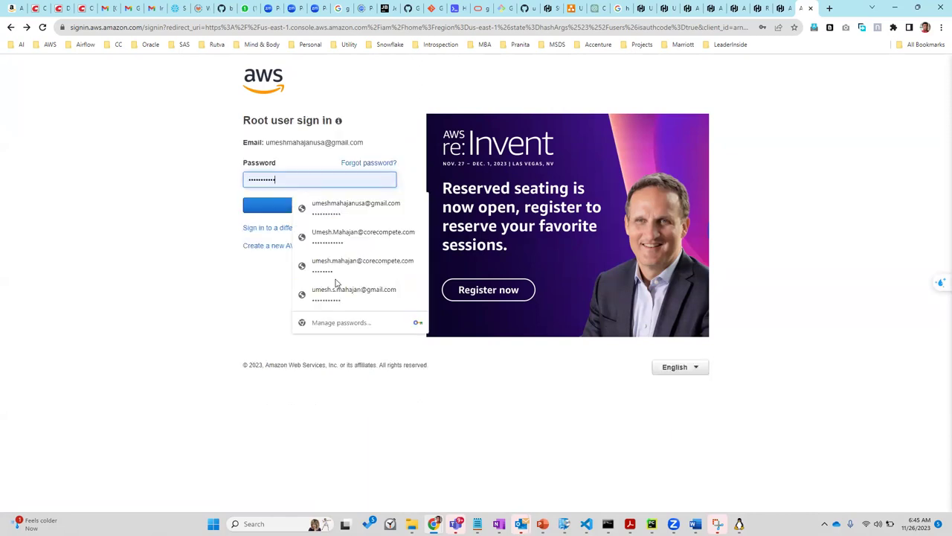
pyautogui.click(275, 208)
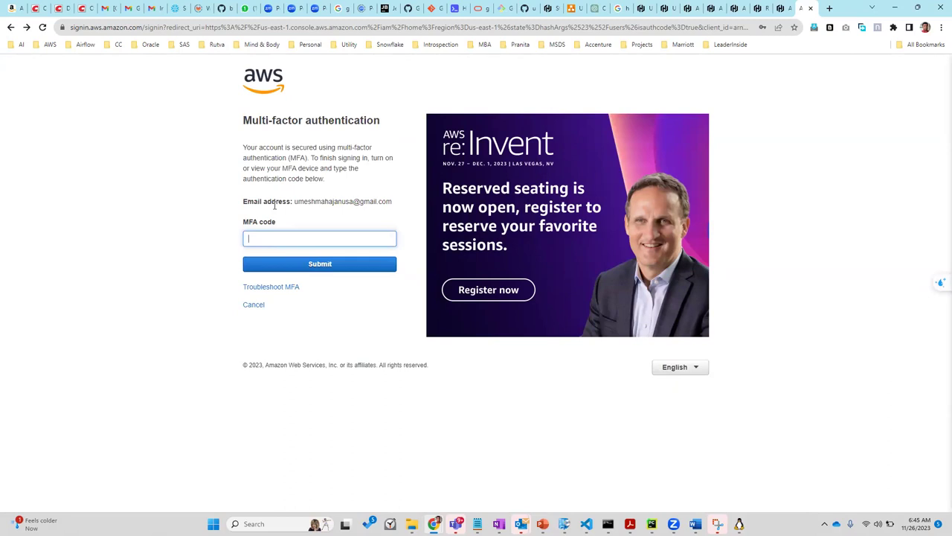
pyautogui.press('Return')
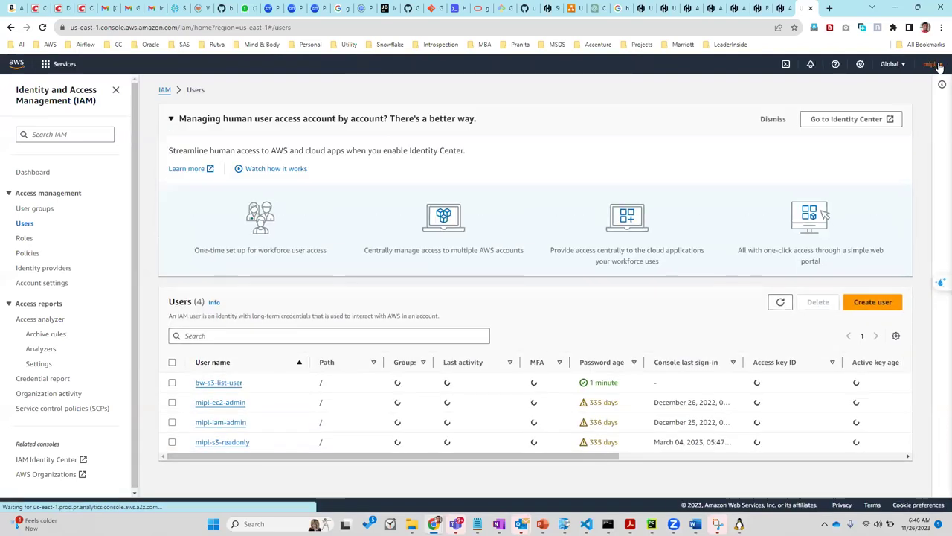
# Open the account menu at the top right to reveal the AWS account ID
pyautogui.click(935, 64)
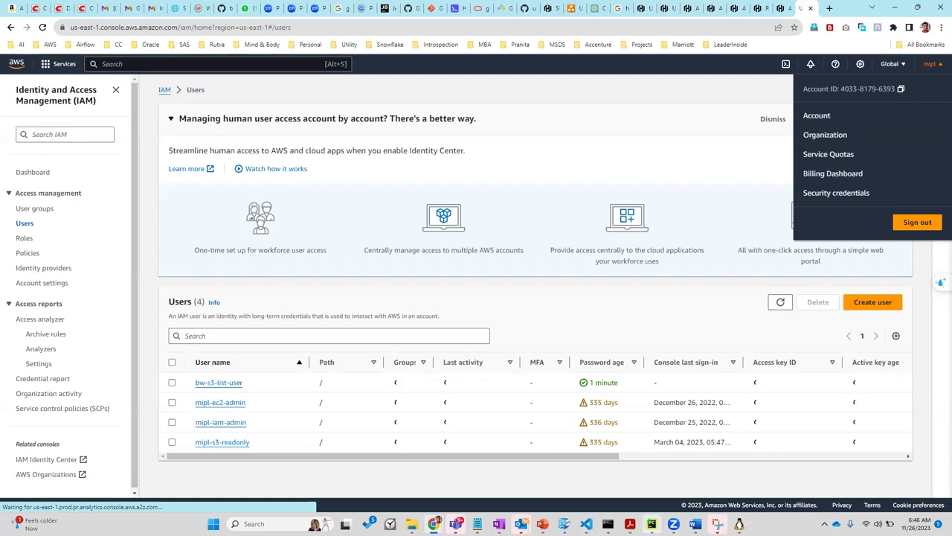
# Copy the AWS account ID into Notepad on a new line below the policy block
pyautogui.click(477, 524)
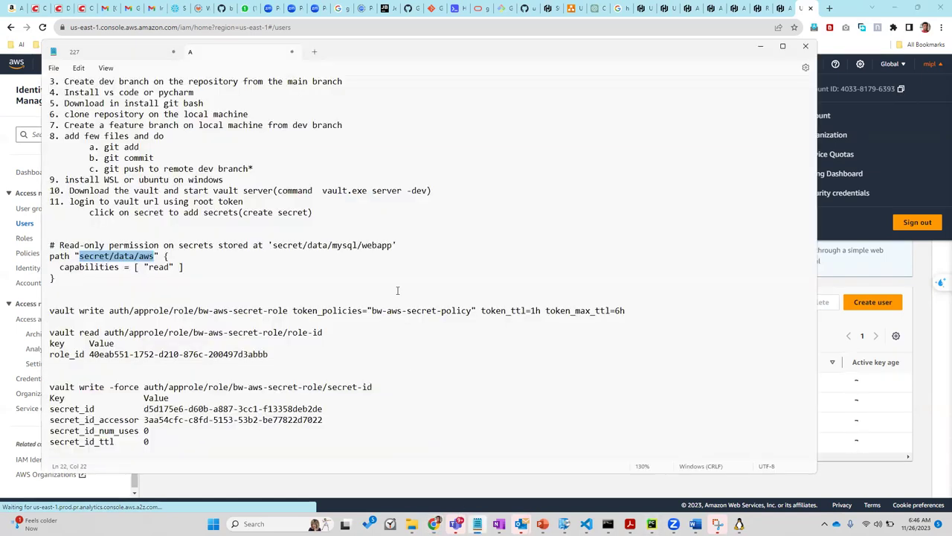
pyautogui.click(384, 279)
pyautogui.press('Return')
pyautogui.press('Return')
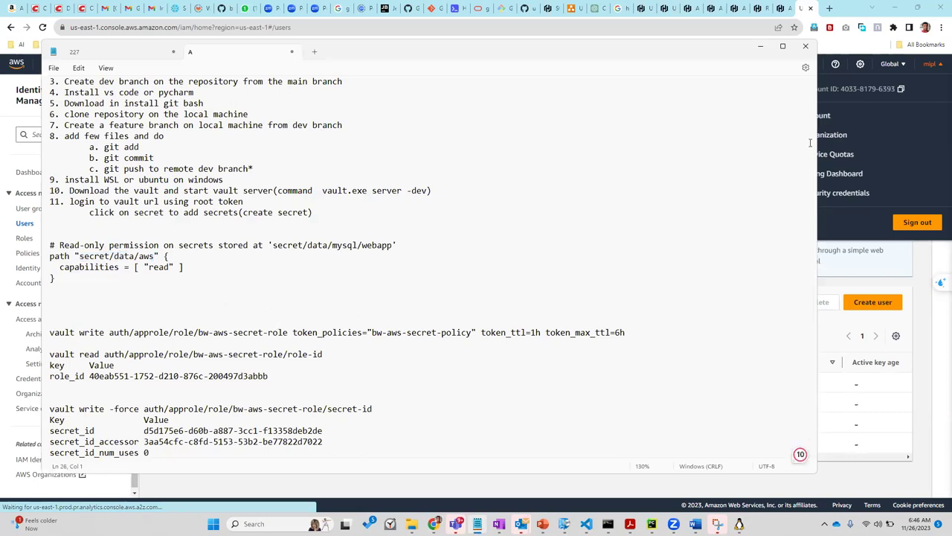
pyautogui.click(900, 90)
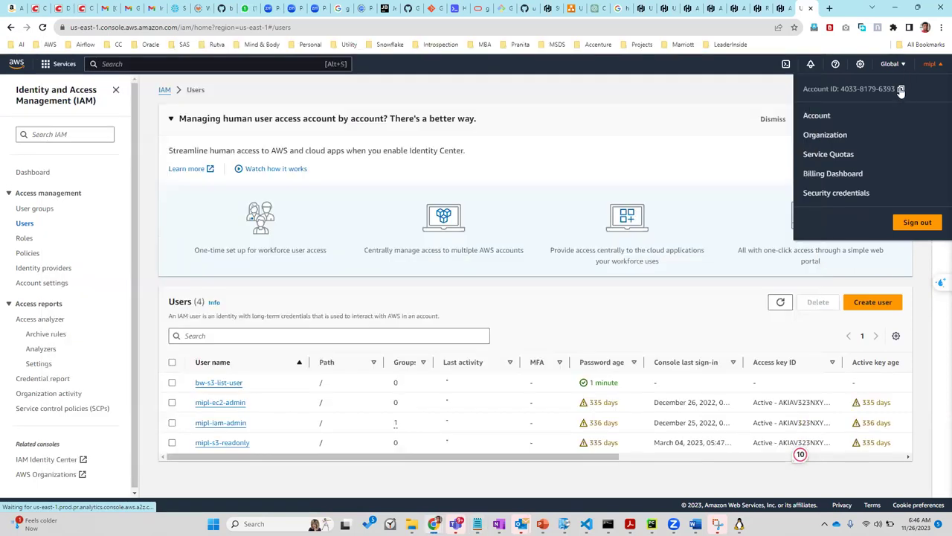
pyautogui.moveTo(842, 88); pyautogui.dragTo(900, 92)
pyautogui.hotkey('ctrl', 'c')
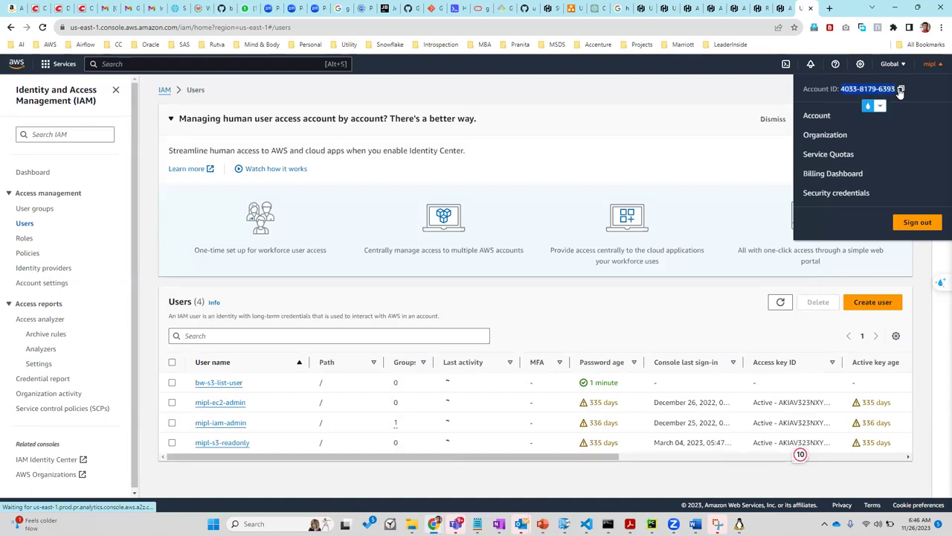
pyautogui.click(414, 104)
pyautogui.hotkey('alt', 'Tab')
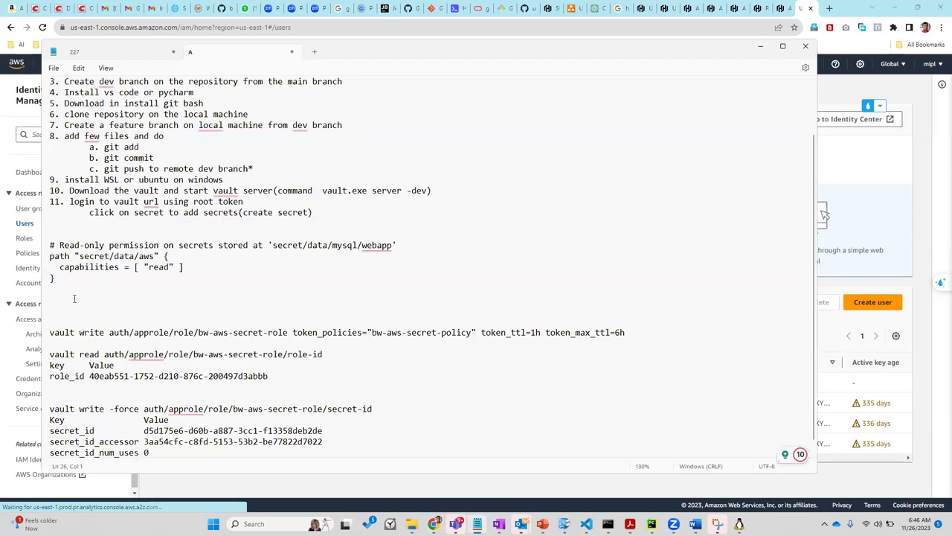
pyautogui.hotkey('ctrl', 'v')
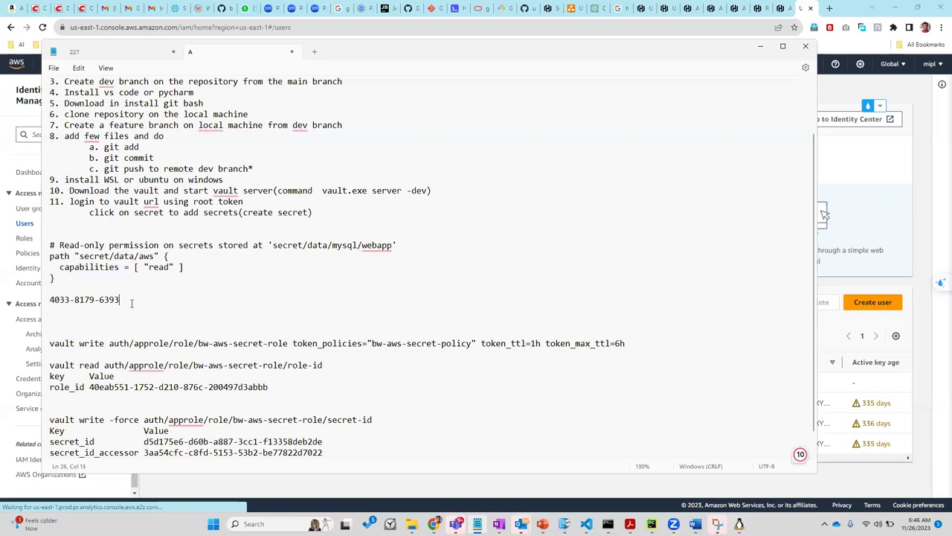
# Sign out of the AWS console from the account menu
pyautogui.click(760, 46)
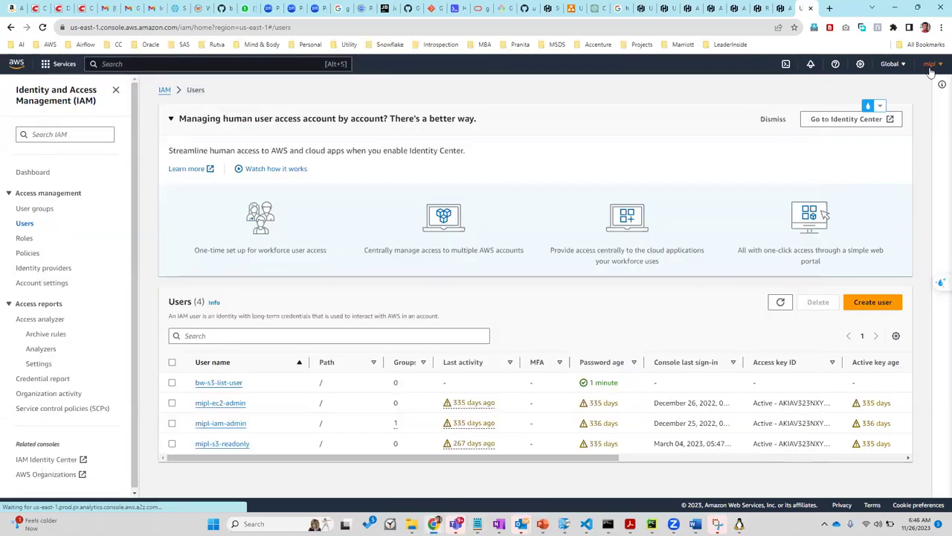
pyautogui.click(929, 65)
pyautogui.click(915, 223)
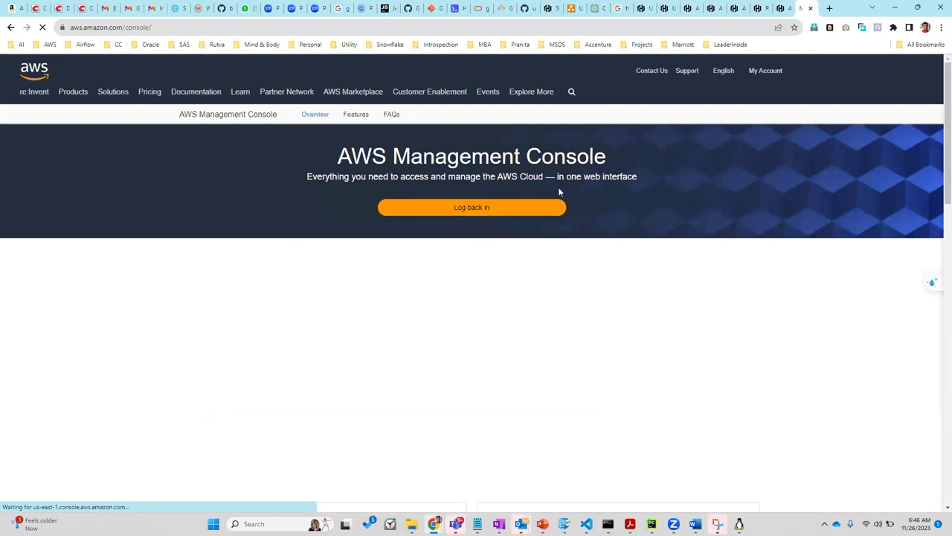
# Choose Log back in to reach the AWS sign-in page
pyautogui.click(510, 213)
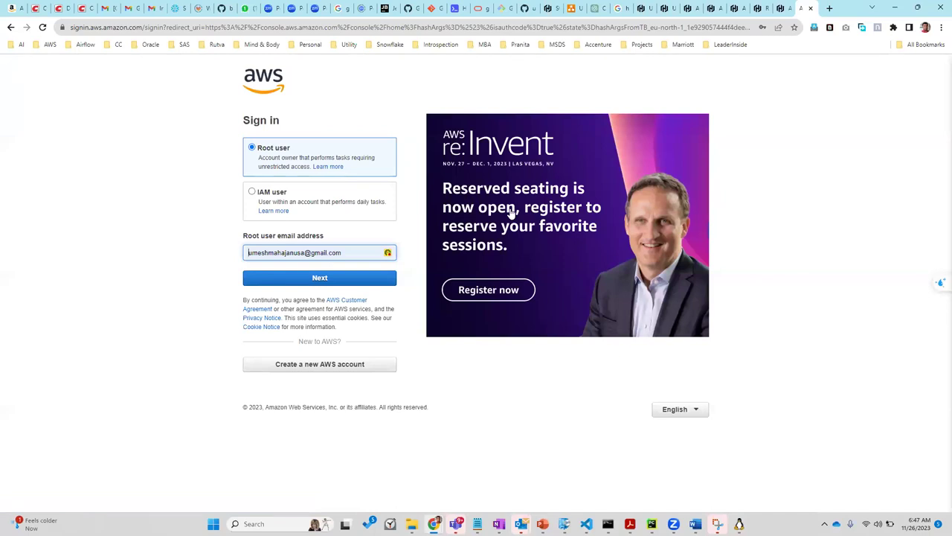
# Switch to IAM user sign-in and paste the copied account ID
pyautogui.click(273, 191)
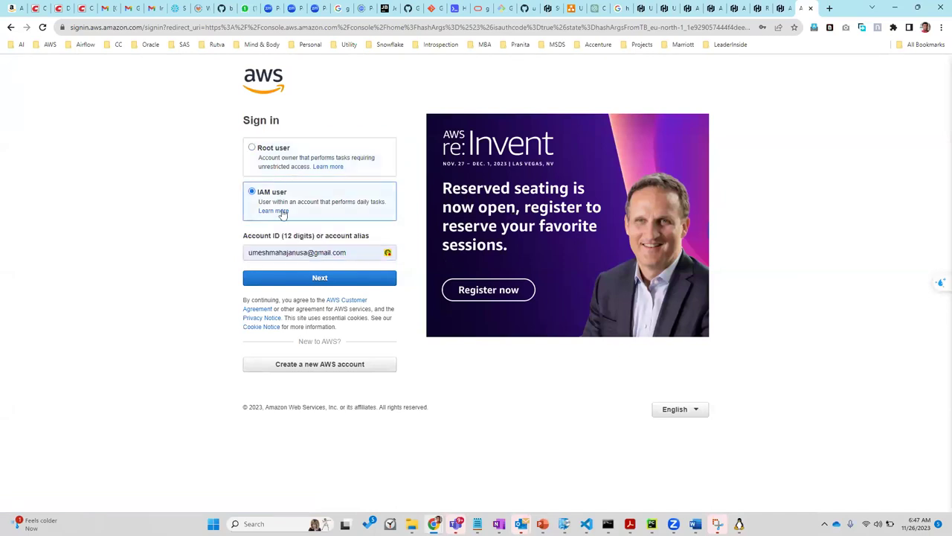
pyautogui.tripleClick(322, 254)
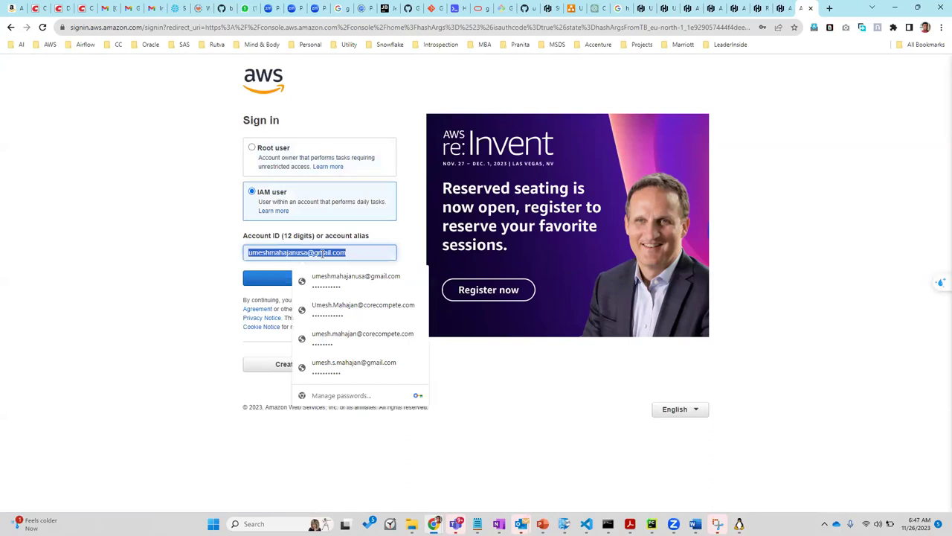
pyautogui.hotkey('ctrl', 'v')
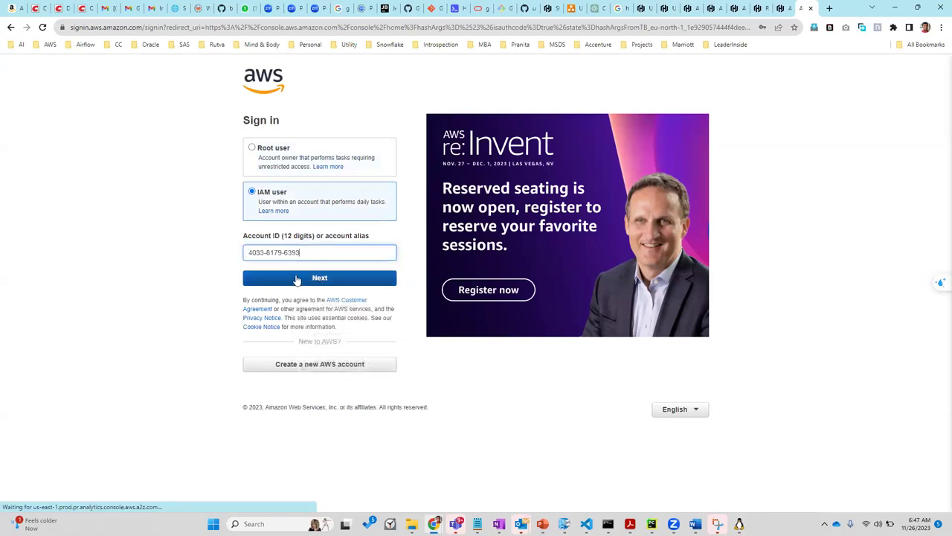
pyautogui.click(296, 278)
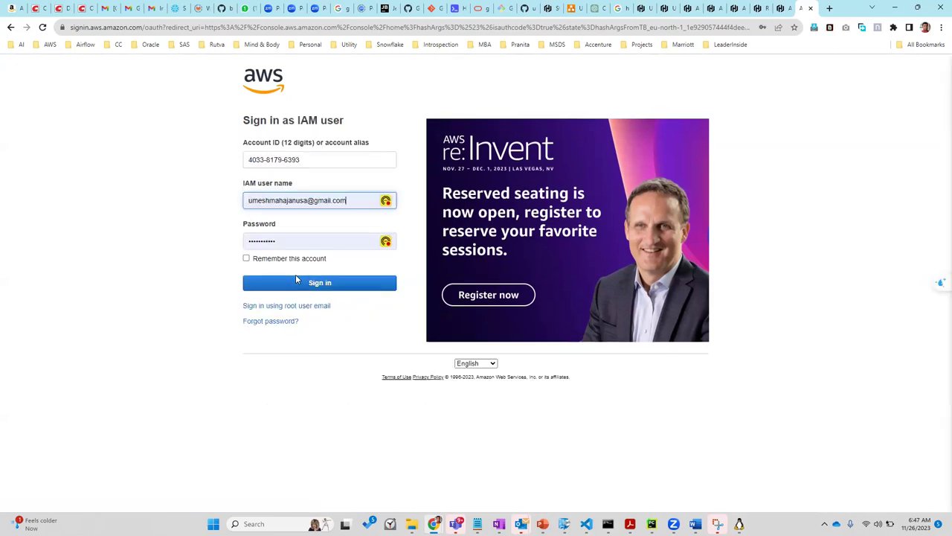
# Enter user name bw-s3-list-user and its password, then submit the sign-in
pyautogui.write('bw-s3-list-u')
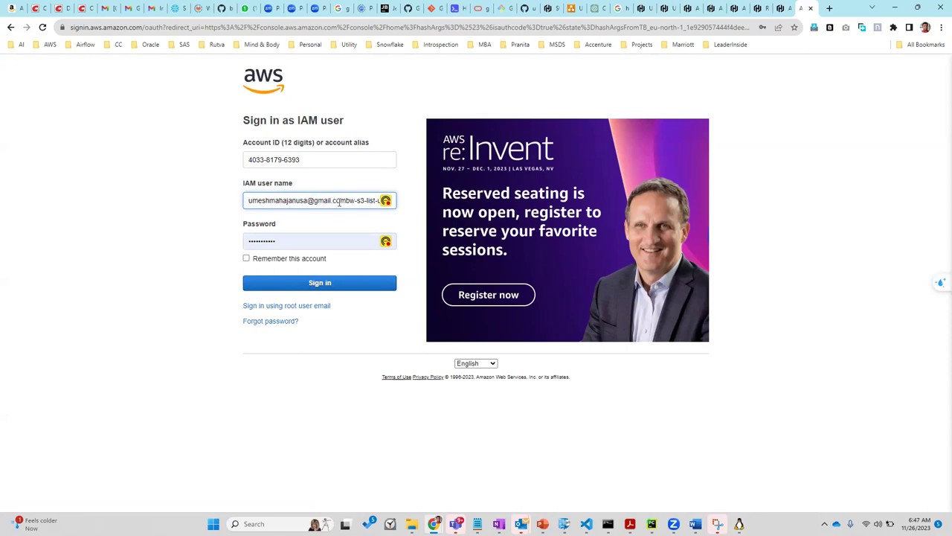
pyautogui.moveTo(345, 201); pyautogui.dragTo(205, 207)
pyautogui.press('BackSpace')
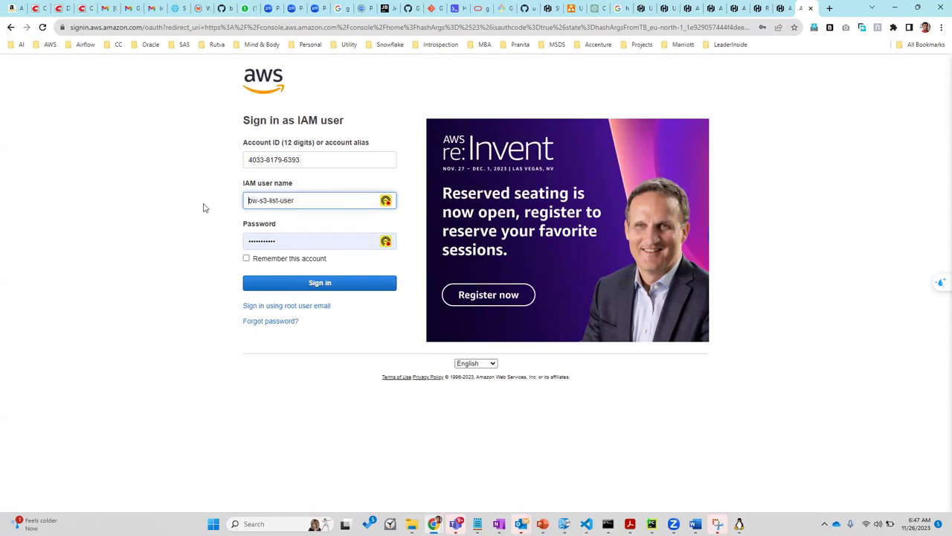
pyautogui.click(259, 242)
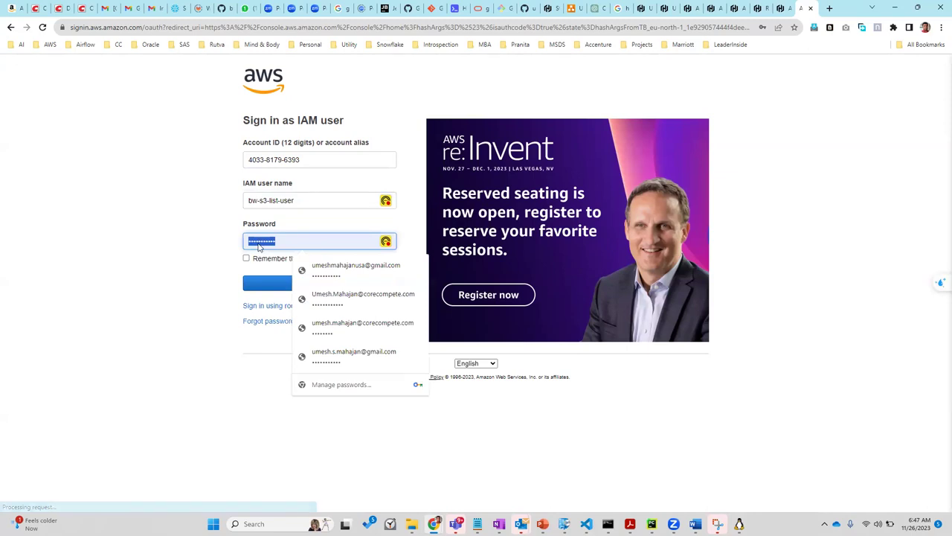
pyautogui.write('****')
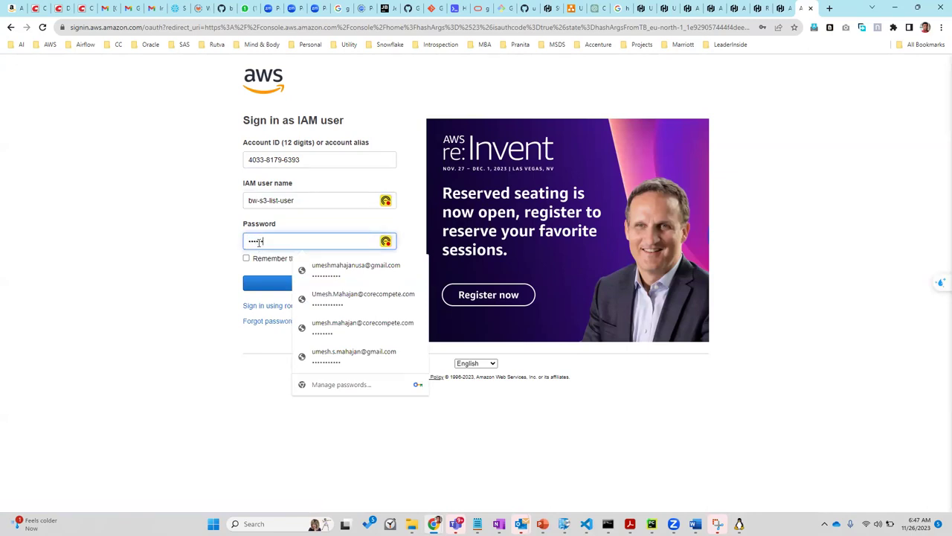
pyautogui.write('***')
pyautogui.click(266, 285)
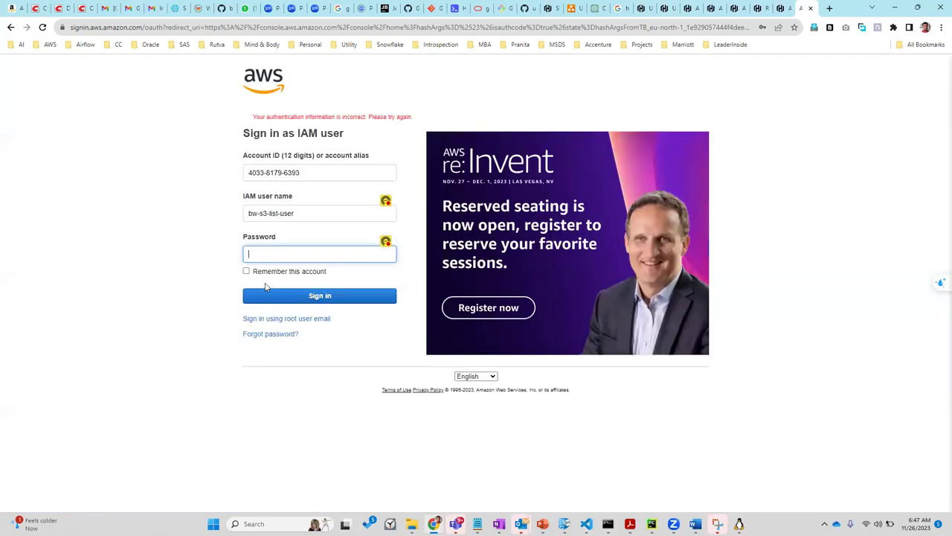
# Remove the hyphens from the account ID, re-enter the password and sign in again
pyautogui.click(266, 176)
pyautogui.press('BackSpace')
pyautogui.press('Right')
pyautogui.press('Right')
pyautogui.press('Right')
pyautogui.press('Right')
pyautogui.press('BackSpace')
pyautogui.click(286, 259)
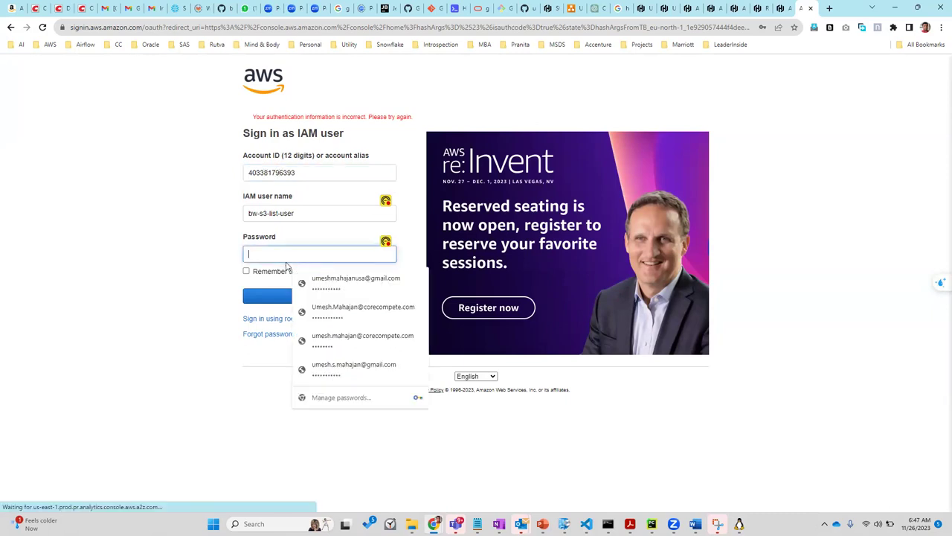
pyautogui.write('•••')
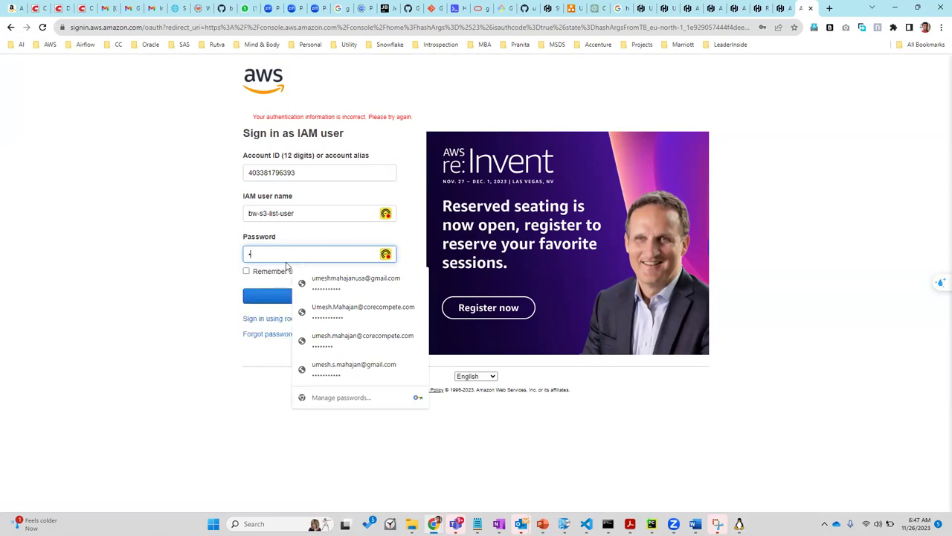
pyautogui.write('••••••••')
pyautogui.click(268, 299)
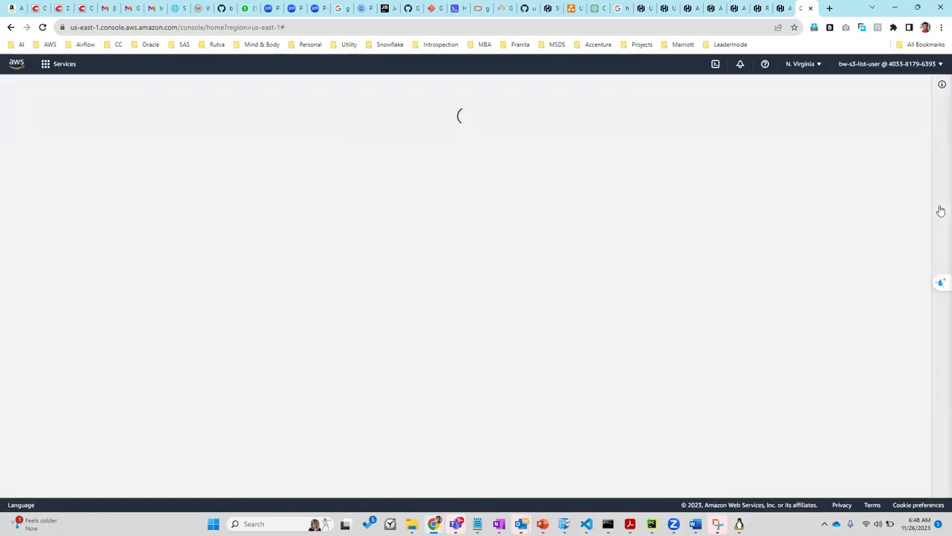
# Open bw-s3-list-user's Security credentials page from the account menu
pyautogui.click(937, 67)
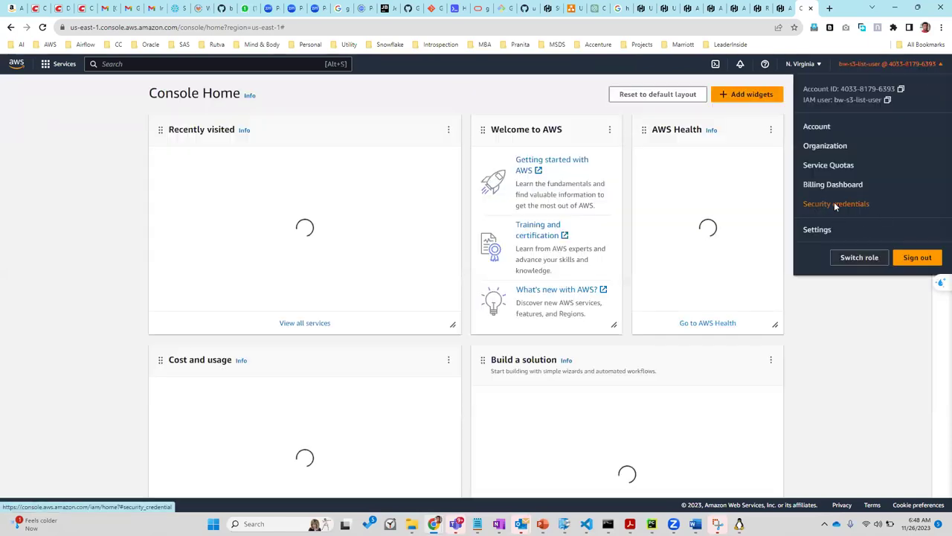
pyautogui.click(834, 203)
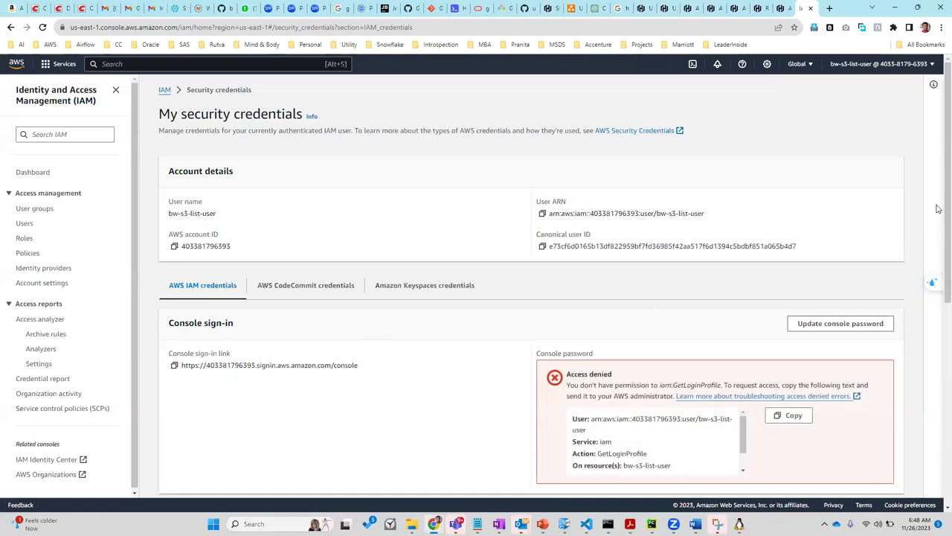
pyautogui.scroll(-3, 939, 302)
pyautogui.scroll(-2, 939, 312)
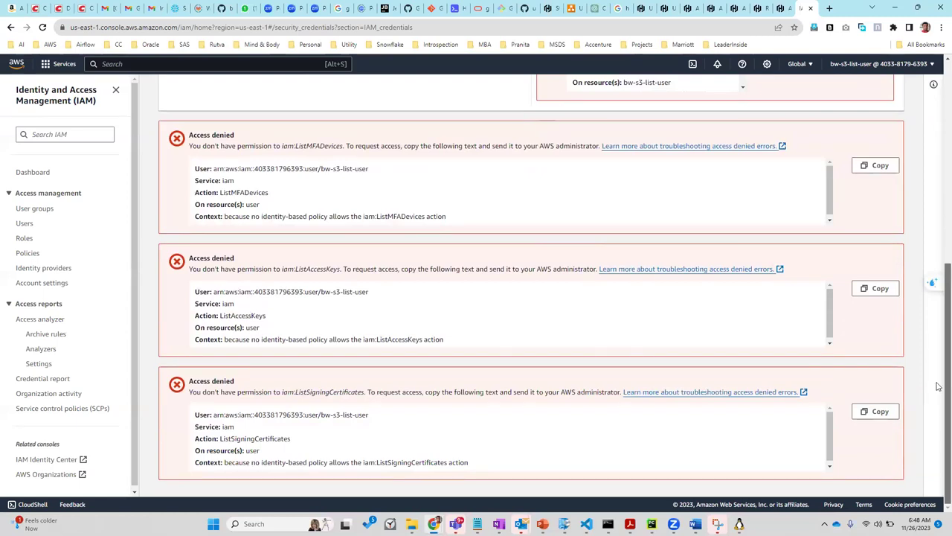
pyautogui.scroll(3, 937, 256)
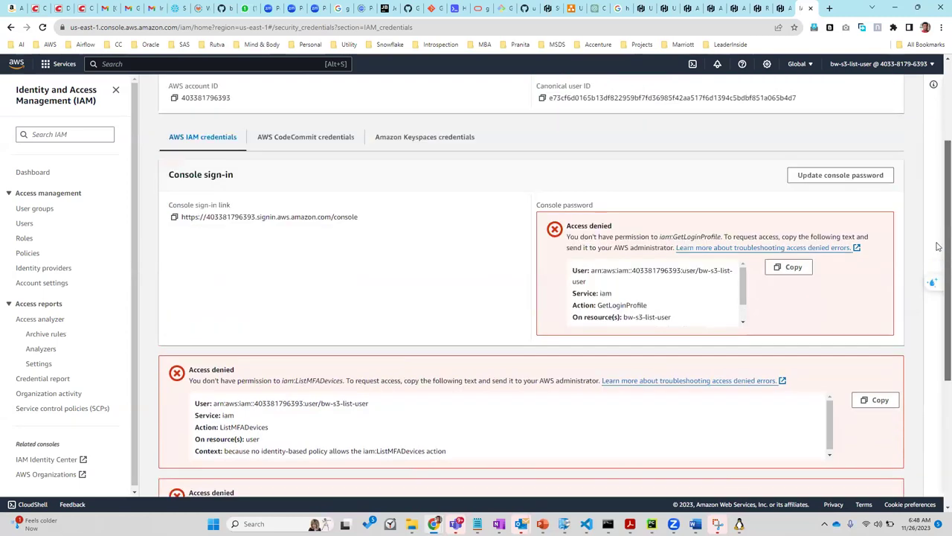
pyautogui.scroll(1, 308, 259)
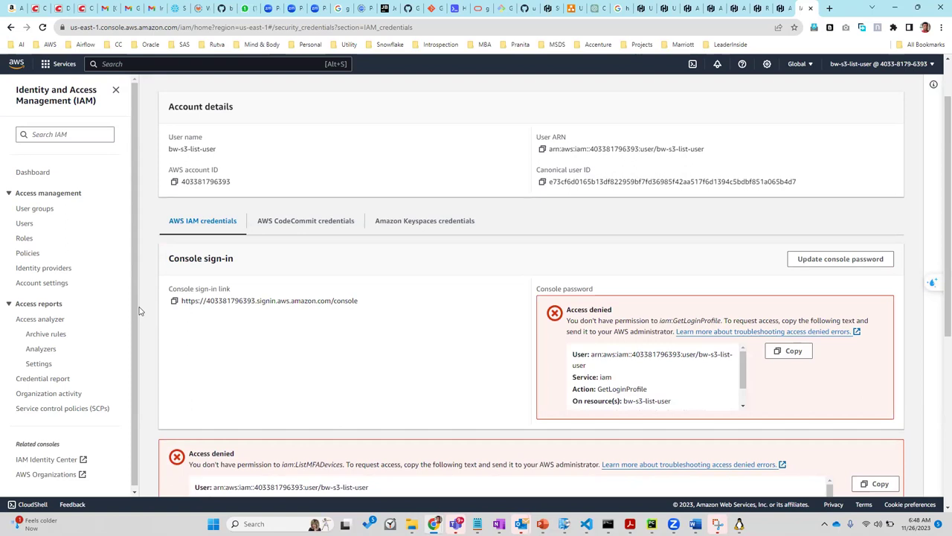
pyautogui.moveTo(136, 311); pyautogui.dragTo(206, 350)
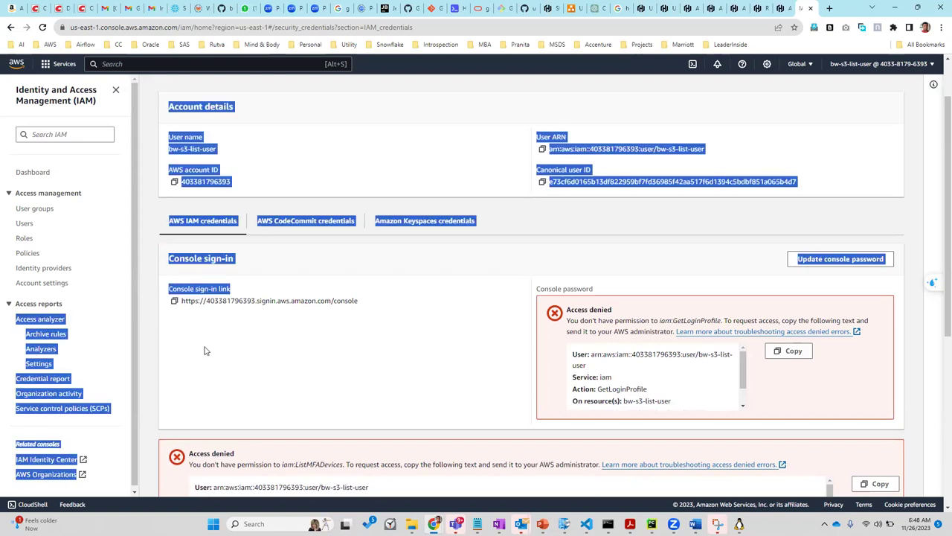
pyautogui.click(206, 351)
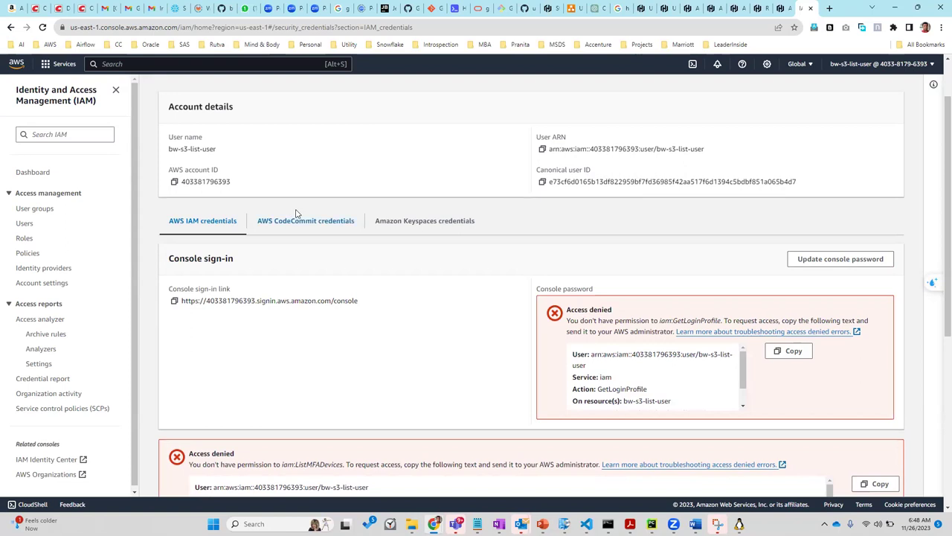
pyautogui.click(341, 229)
pyautogui.click(406, 288)
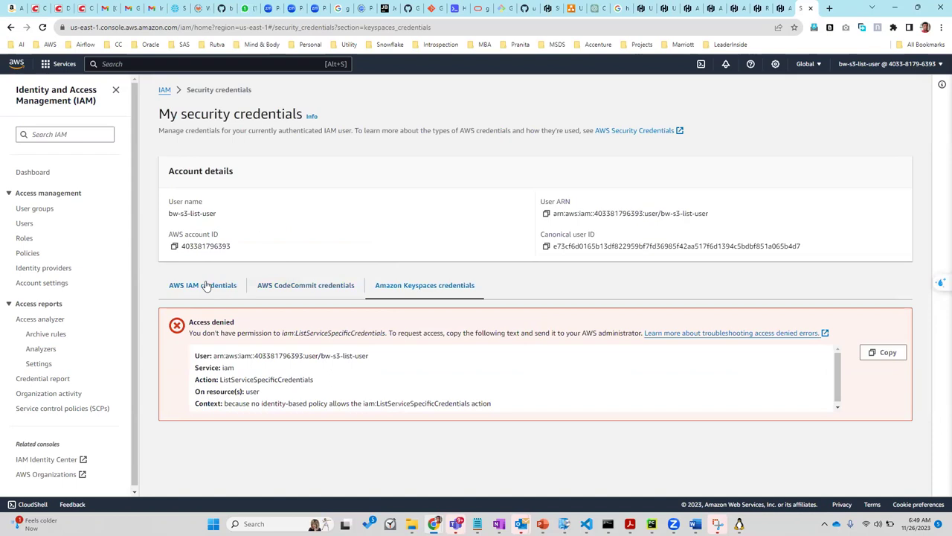
pyautogui.click(206, 287)
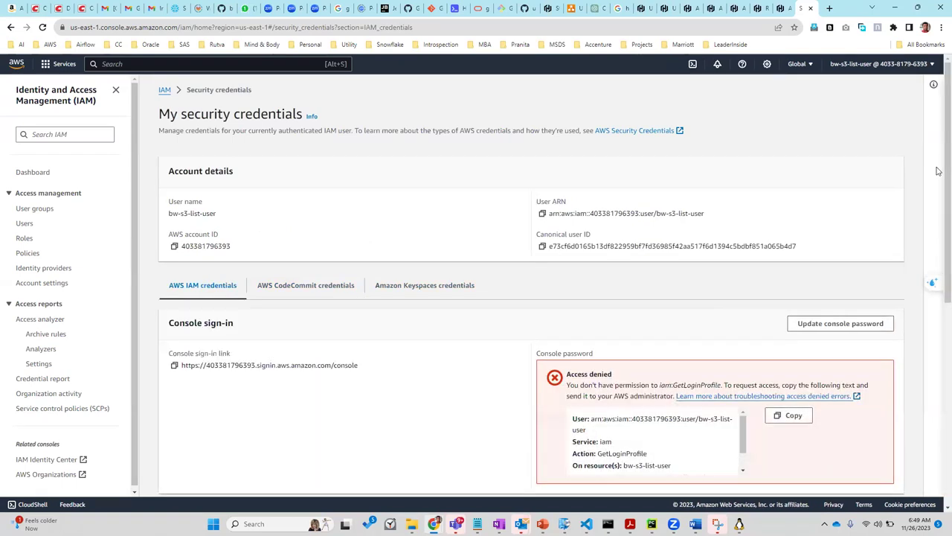
pyautogui.scroll(-3, 938, 297)
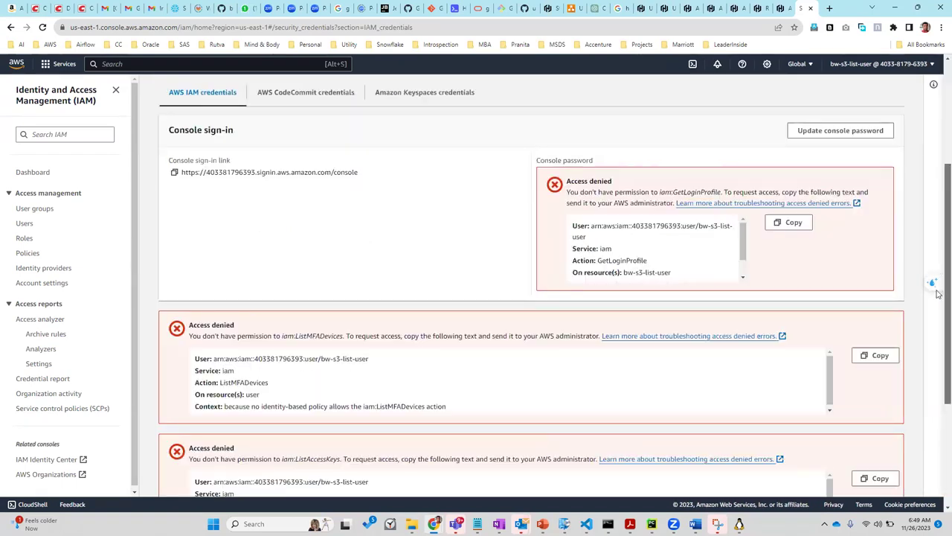
pyautogui.scroll(-1, 937, 316)
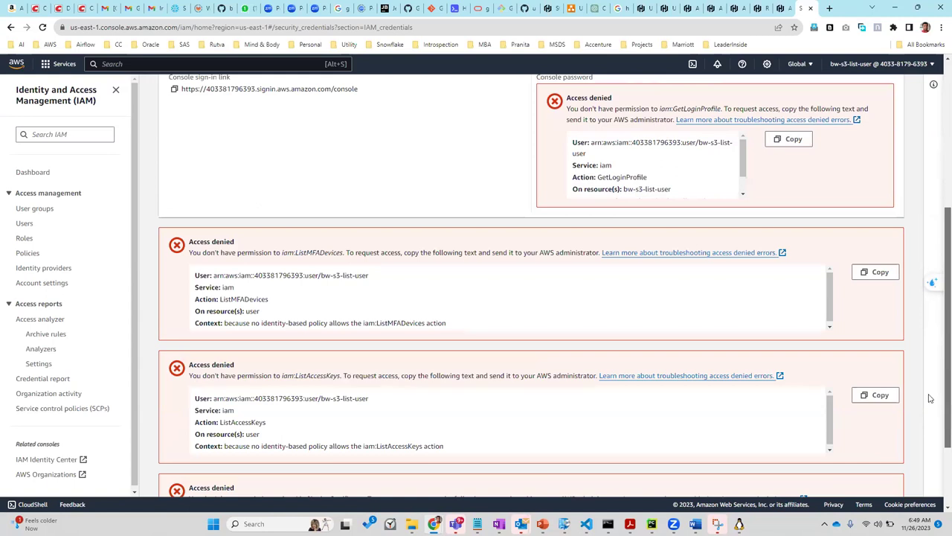
pyautogui.scroll(-1, 928, 398)
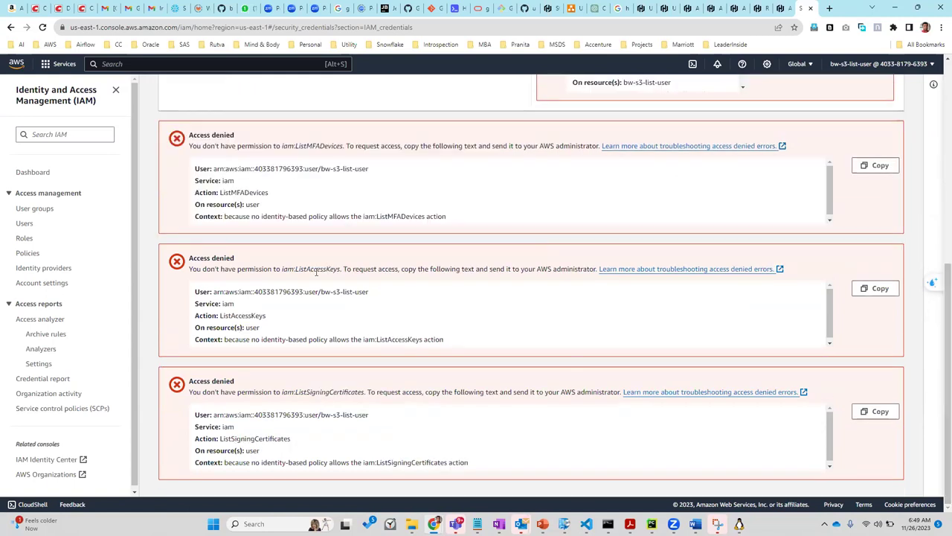
pyautogui.doubleClick(316, 269)
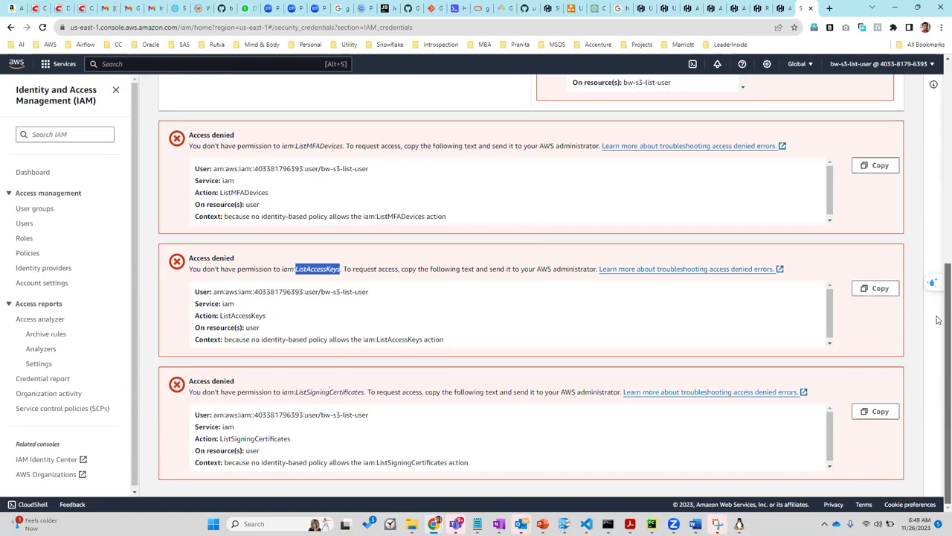
# Open a new Chrome Incognito window from the taskbar jump list
pyautogui.rightClick(800, 17)
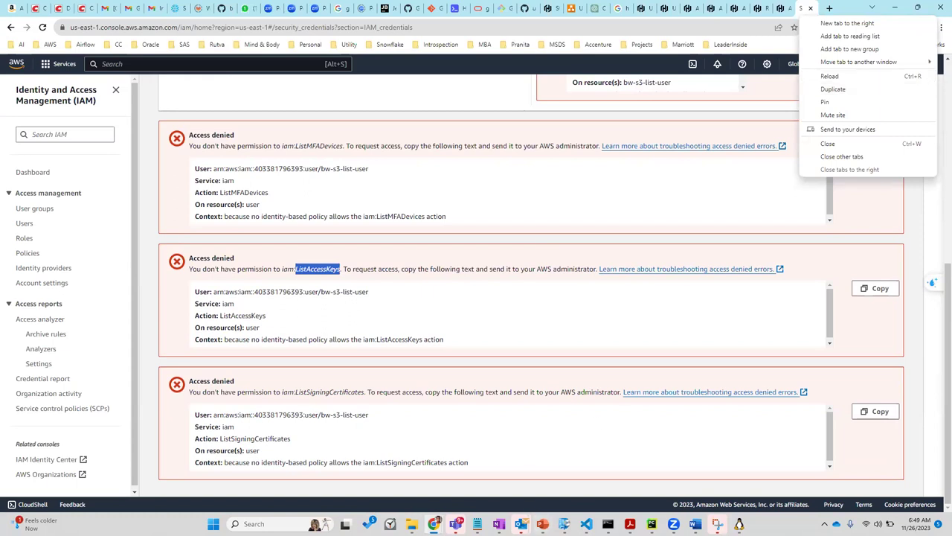
pyautogui.click(434, 524)
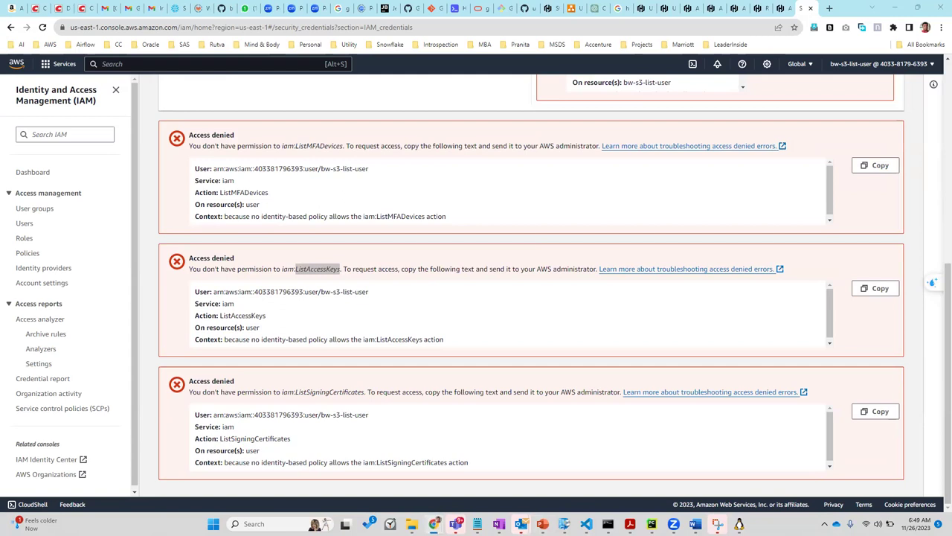
pyautogui.rightClick(435, 524)
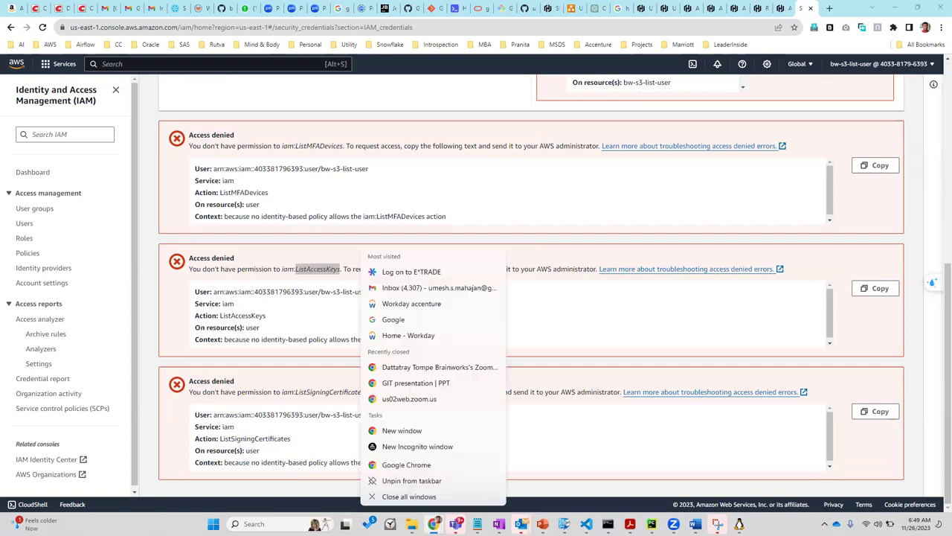
pyautogui.click(414, 447)
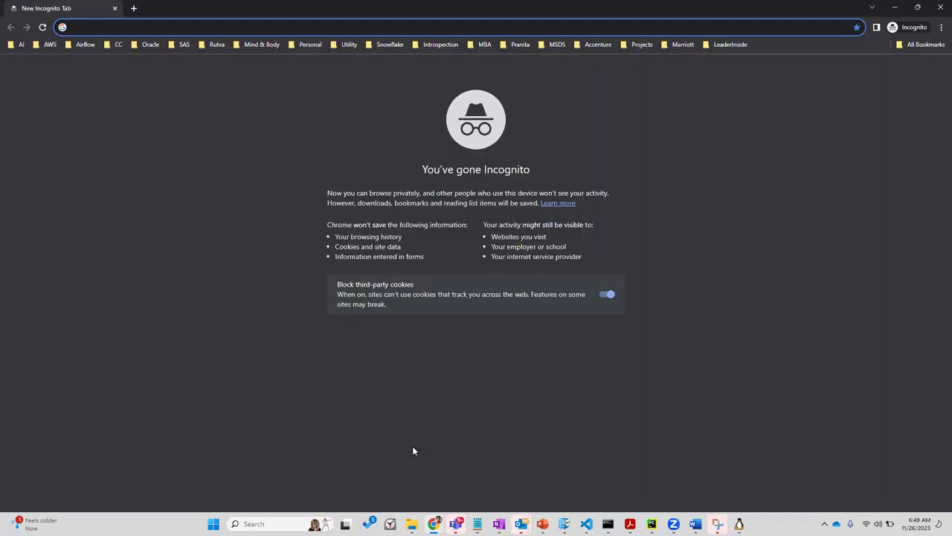
# In the incognito window, search Google for 'awsconsole' and open the AWS Management Console result
pyautogui.write('awsco')
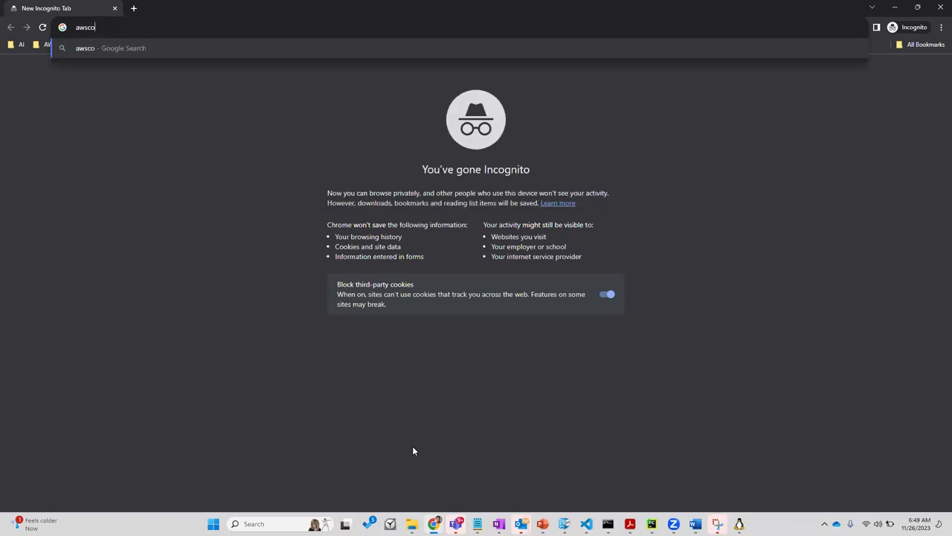
pyautogui.write('nsole')
pyautogui.press('Return')
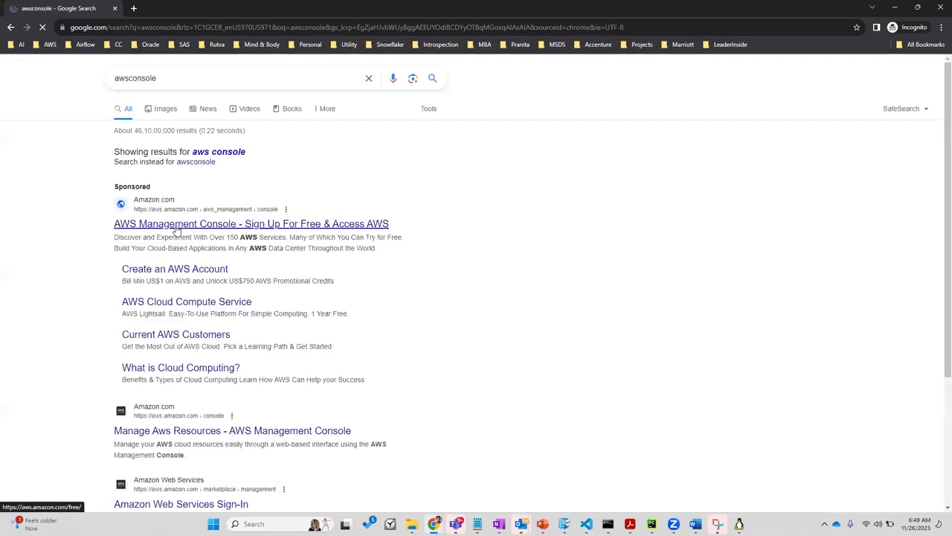
pyautogui.click(177, 229)
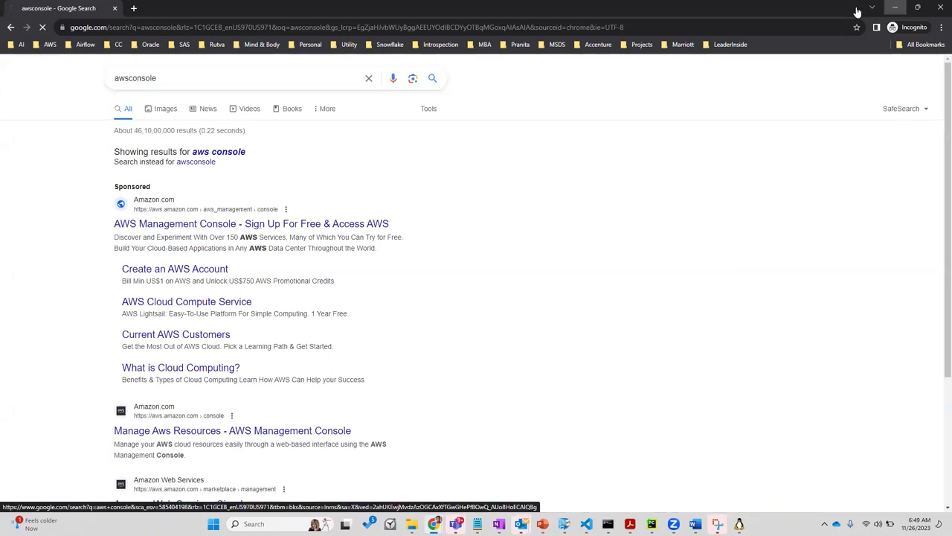
# Search the AWS console services for 's3' in the IAM user's window
pyautogui.hotkey('alt', 'Tab')
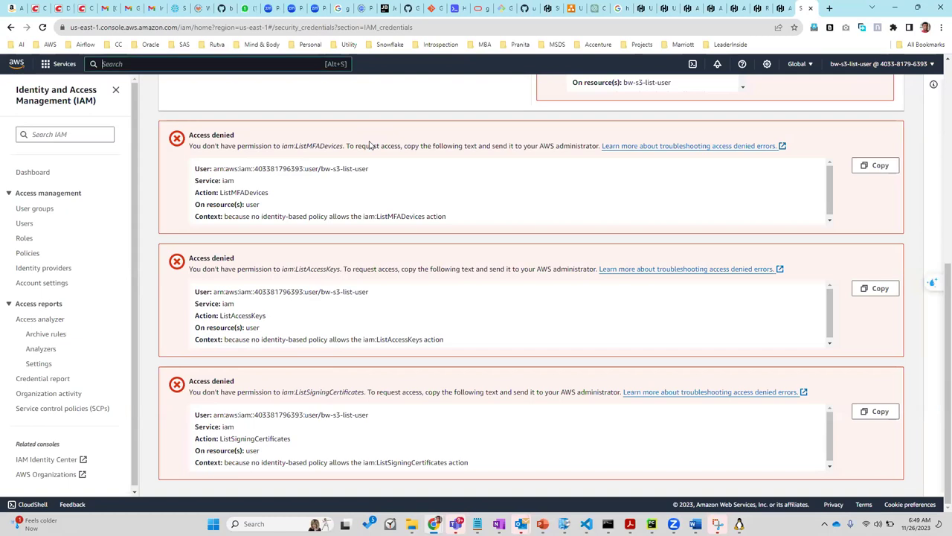
pyautogui.hotkey('alt', 's')
pyautogui.write('s3')
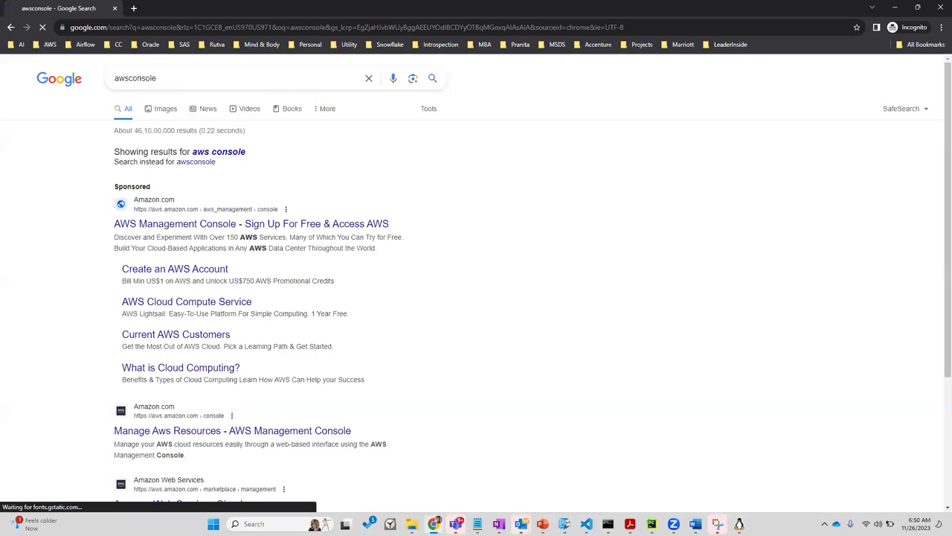
pyautogui.click(434, 523)
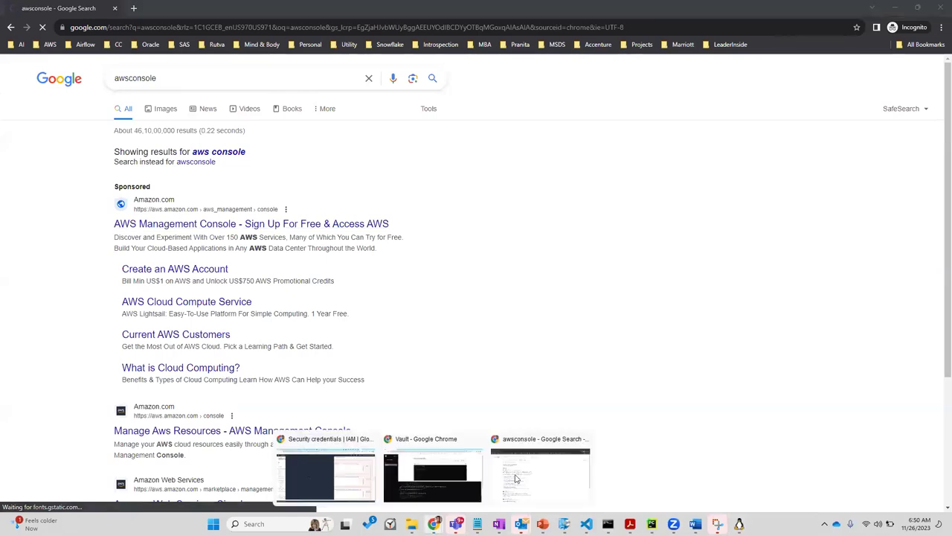
pyautogui.click(538, 487)
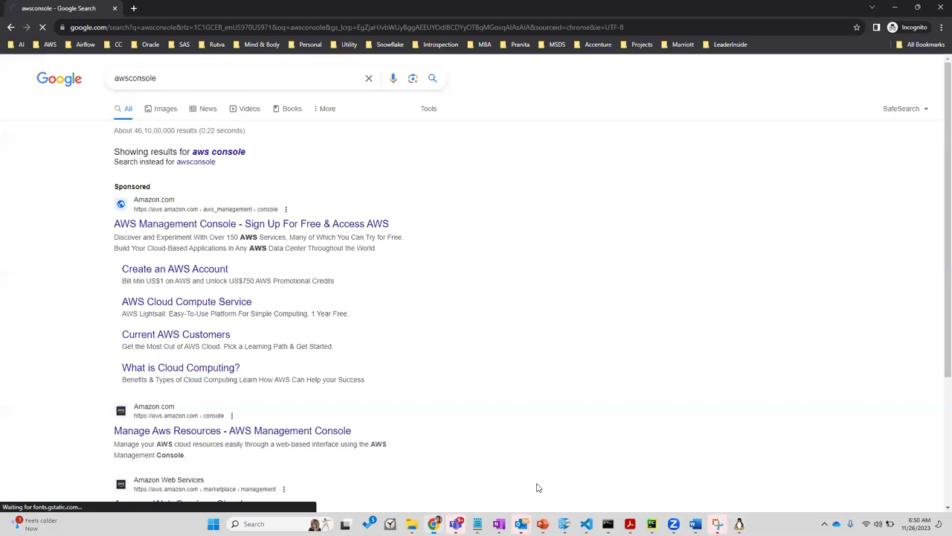
pyautogui.hotkey('alt', 'Tab')
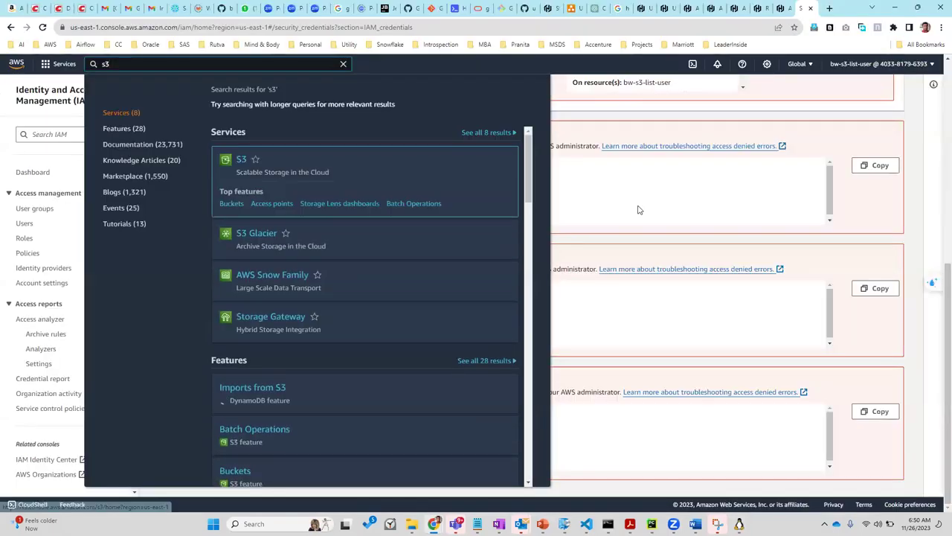
# Open the S3 console from the s3 service search results
pyautogui.click(429, 170)
pyautogui.moveTo(276, 183)
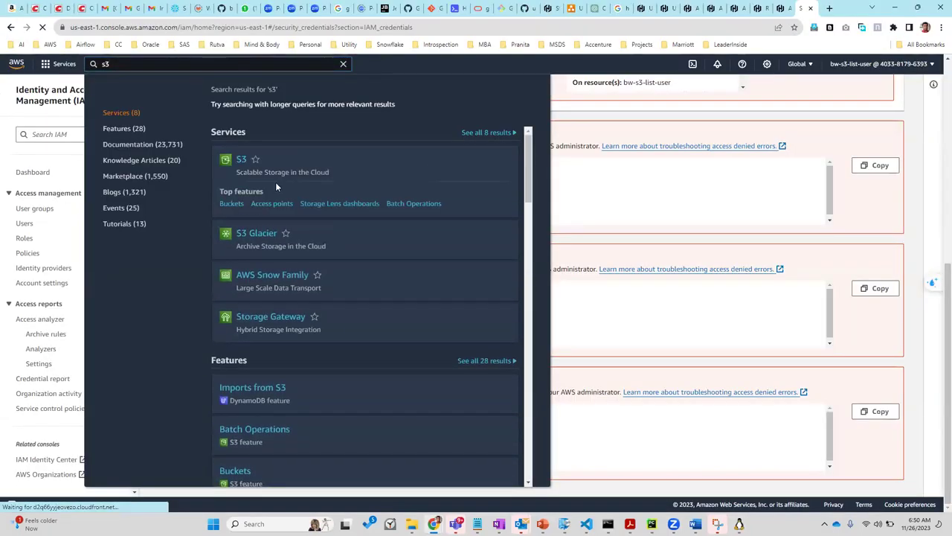
pyautogui.click(239, 162)
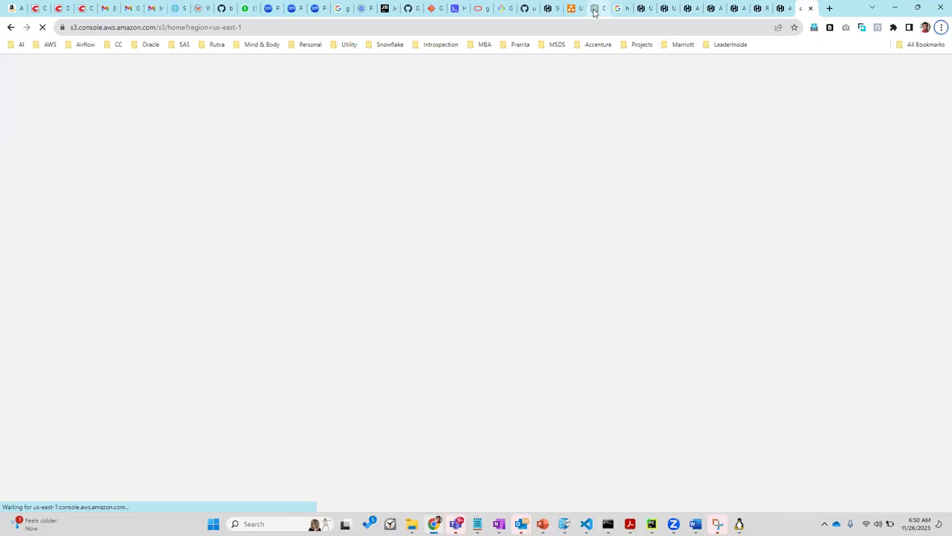
# Glance at the ChatGPT tab, return to the S3 tab and minimize the incognito window
pyautogui.hotkey('ctrl', 'shift', 'Tab')
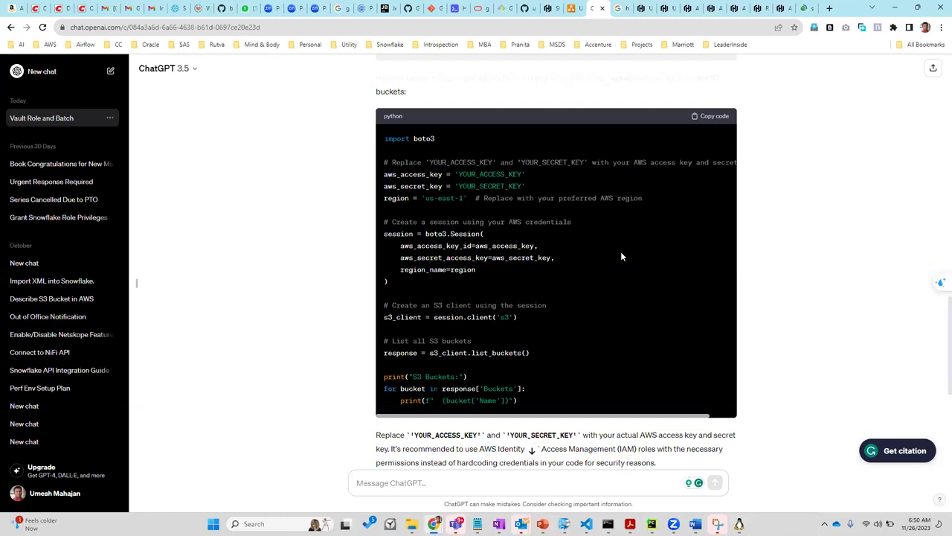
pyautogui.click(808, 9)
pyautogui.moveTo(476, 523)
pyautogui.moveTo(434, 523)
pyautogui.click(522, 471)
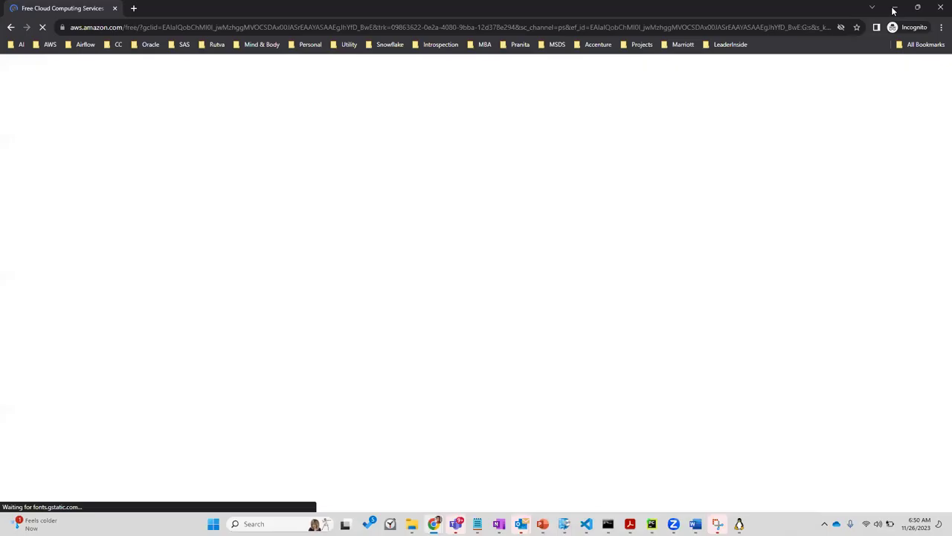
pyautogui.click(894, 9)
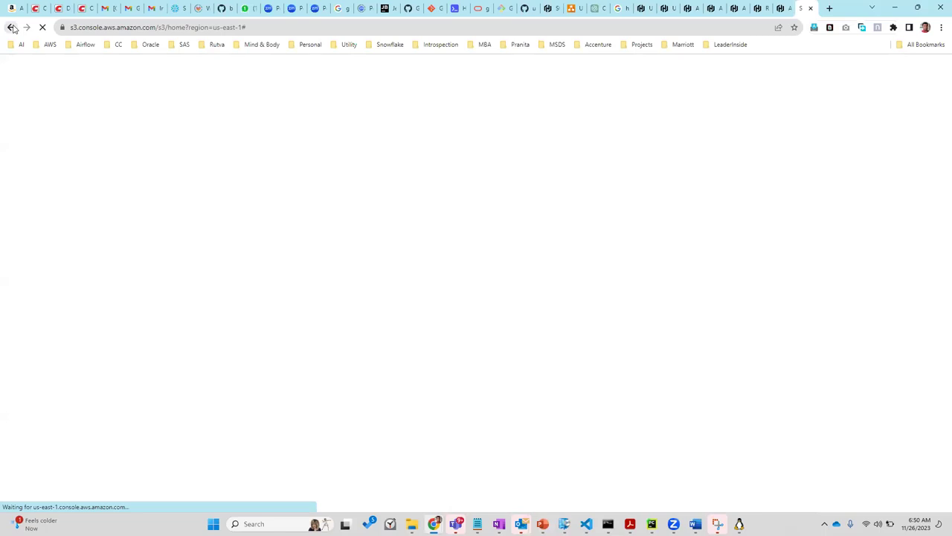
# Return to the IAM security credentials page and sign bw-s3-list-user out
pyautogui.click(11, 28)
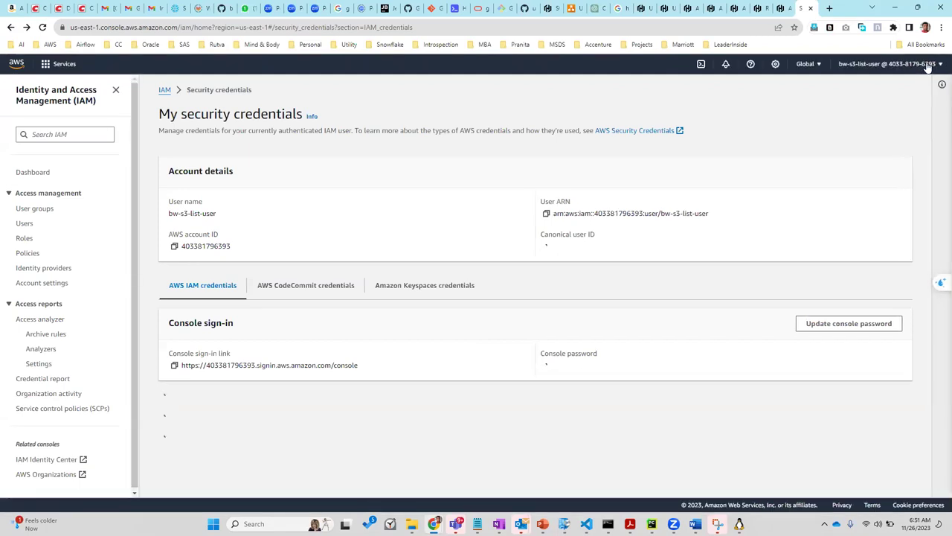
pyautogui.click(927, 66)
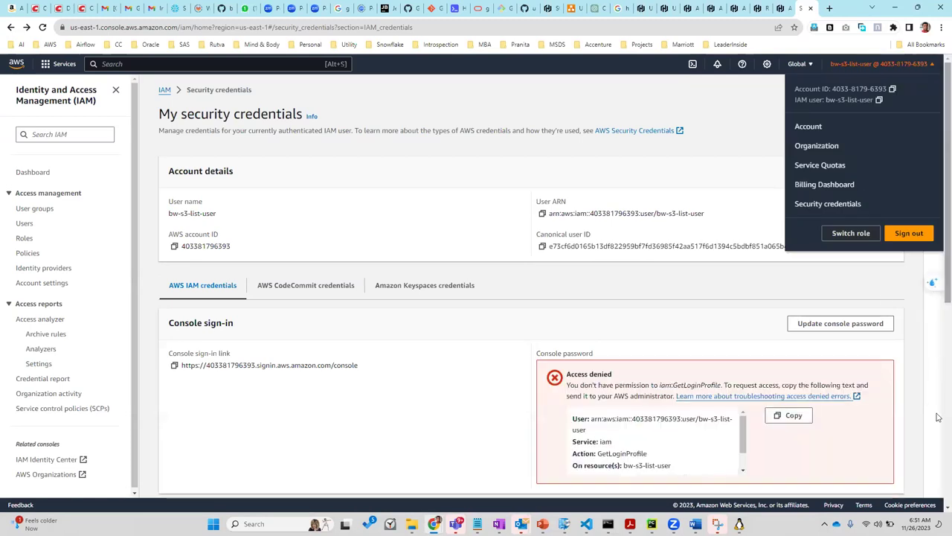
pyautogui.scroll(-3, 938, 416)
pyautogui.scroll(-1, 938, 439)
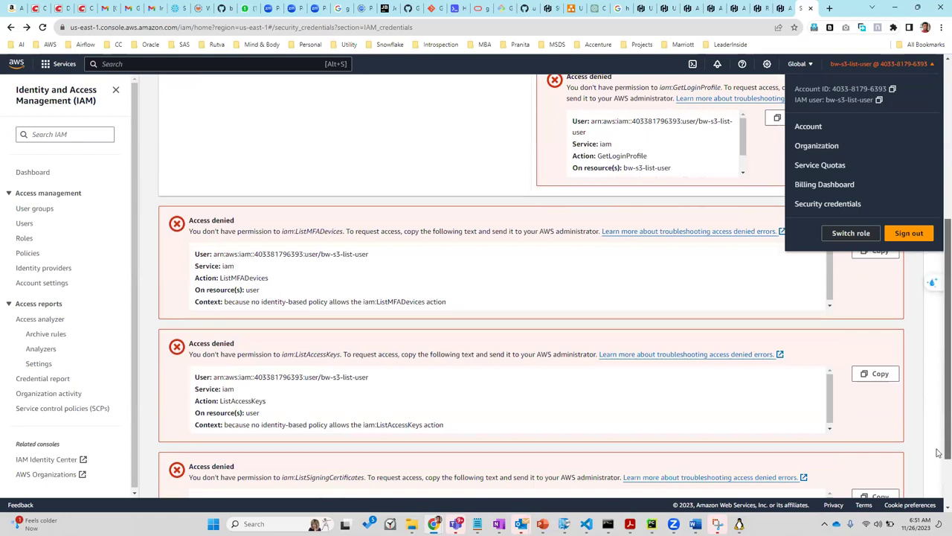
pyautogui.scroll(2, 938, 446)
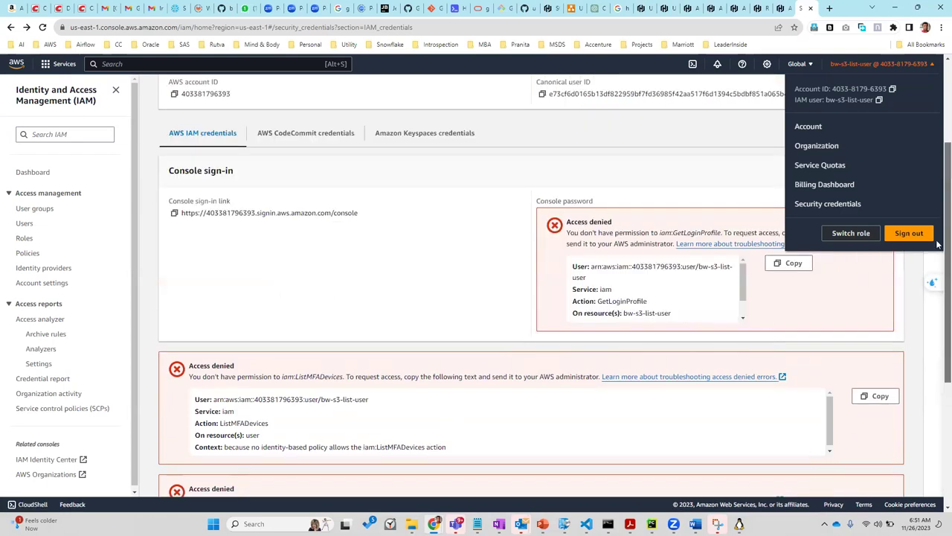
pyautogui.scroll(-2, 907, 235)
pyautogui.scroll(4, 896, 195)
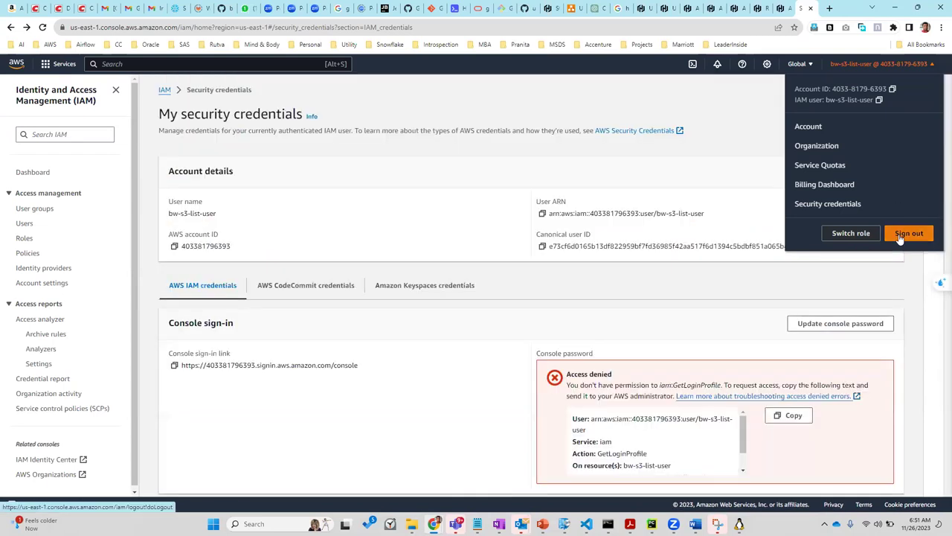
pyautogui.click(900, 237)
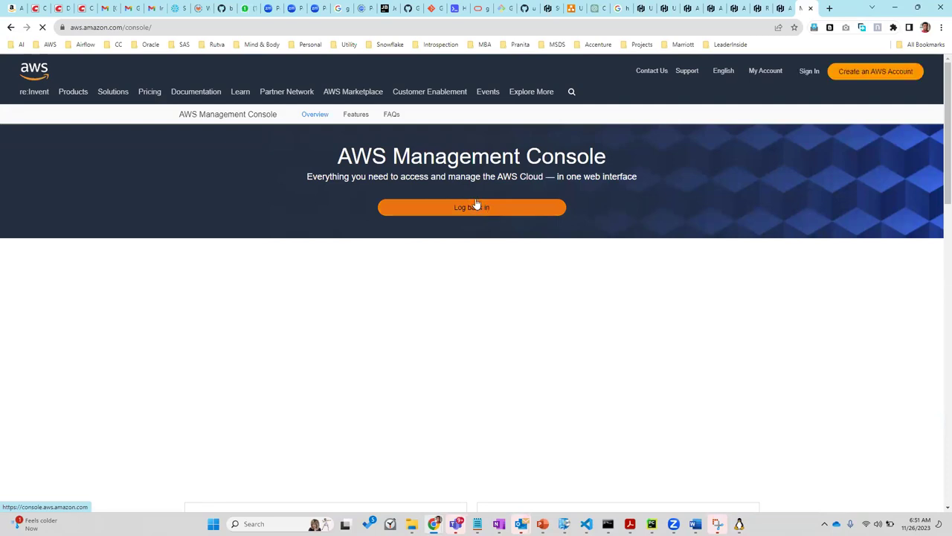
# Return to the AWS console landing page and reach the IAM user sign-in form via My Account
pyautogui.click(472, 208)
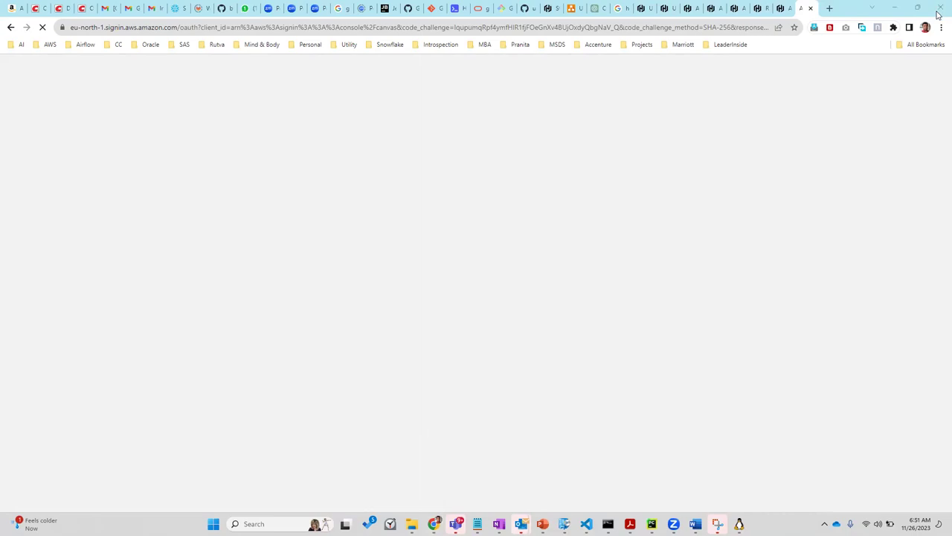
pyautogui.click(895, 12)
pyautogui.click(895, 10)
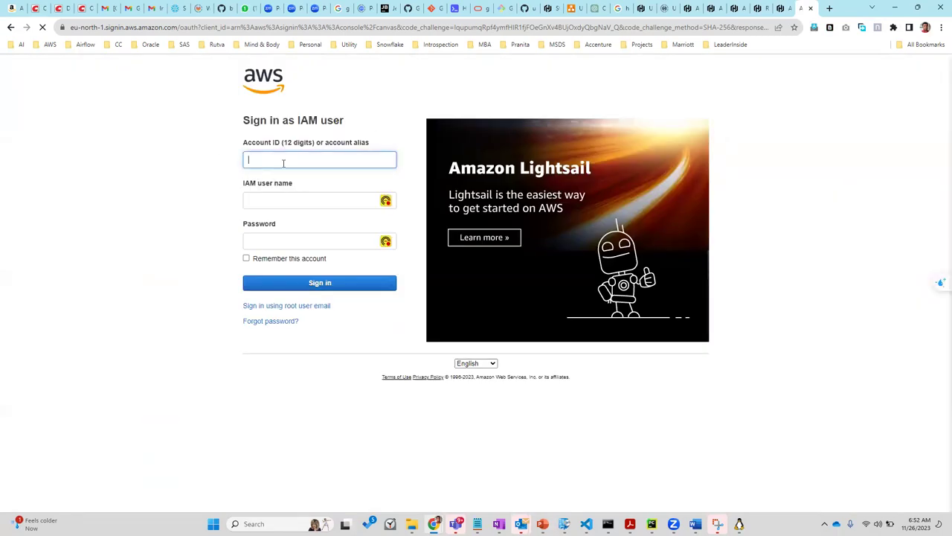
pyautogui.click(11, 30)
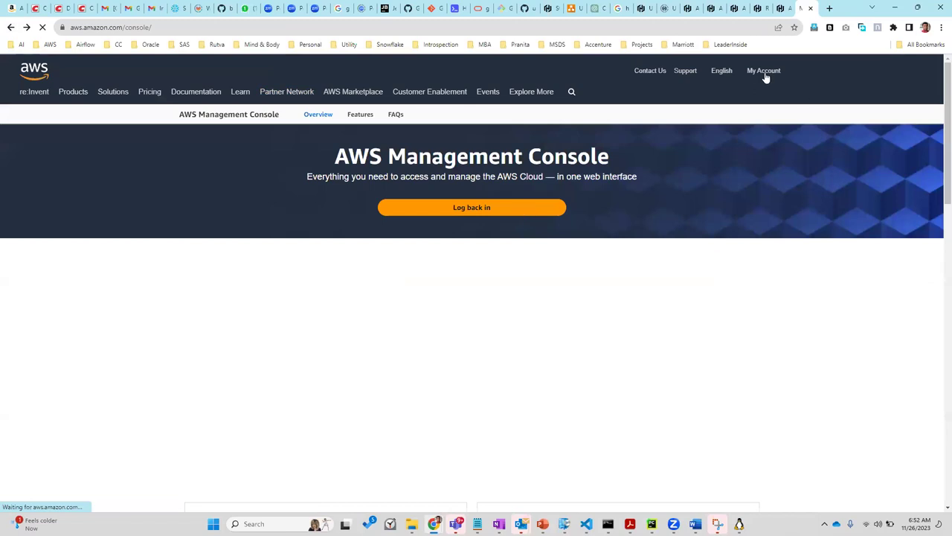
pyautogui.click(765, 73)
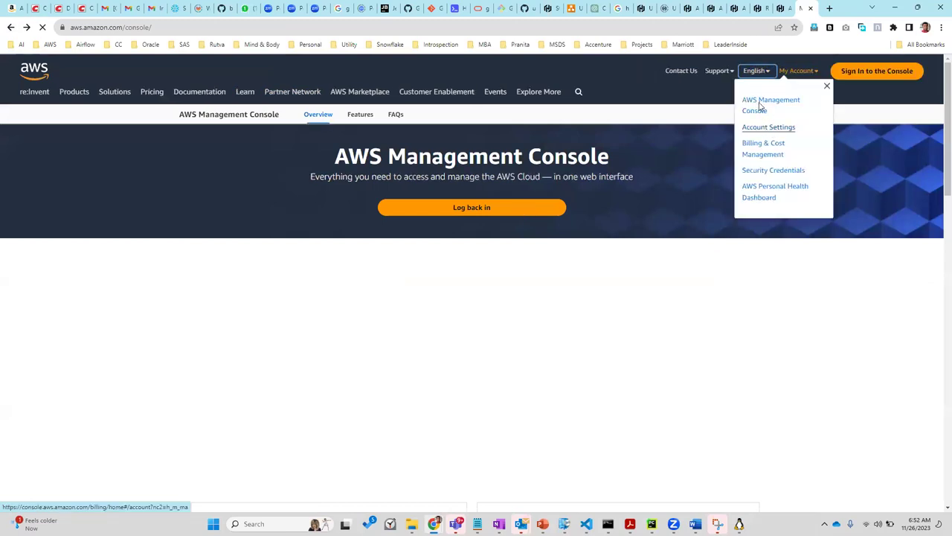
pyautogui.click(868, 77)
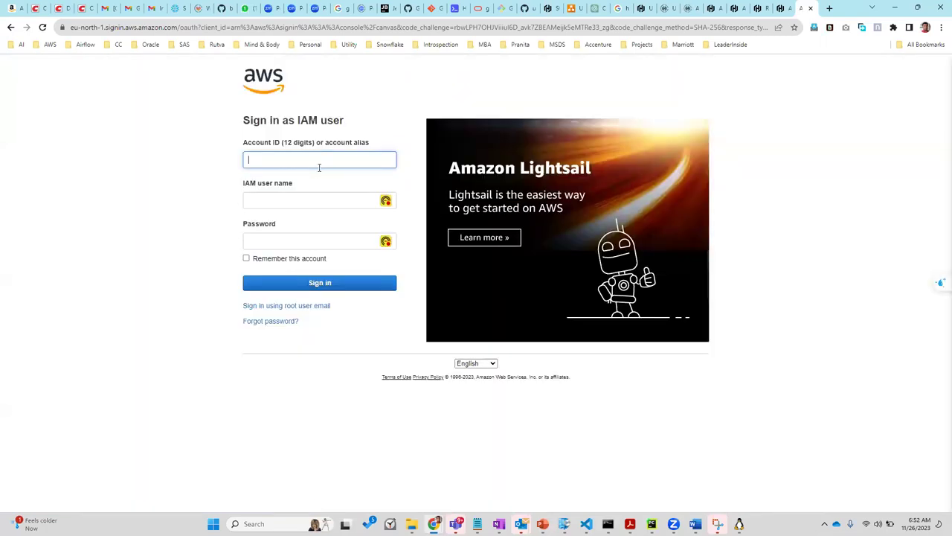
# Sign in via the Root user option with the autofilled password and enter the MFA verification code
pyautogui.click(290, 312)
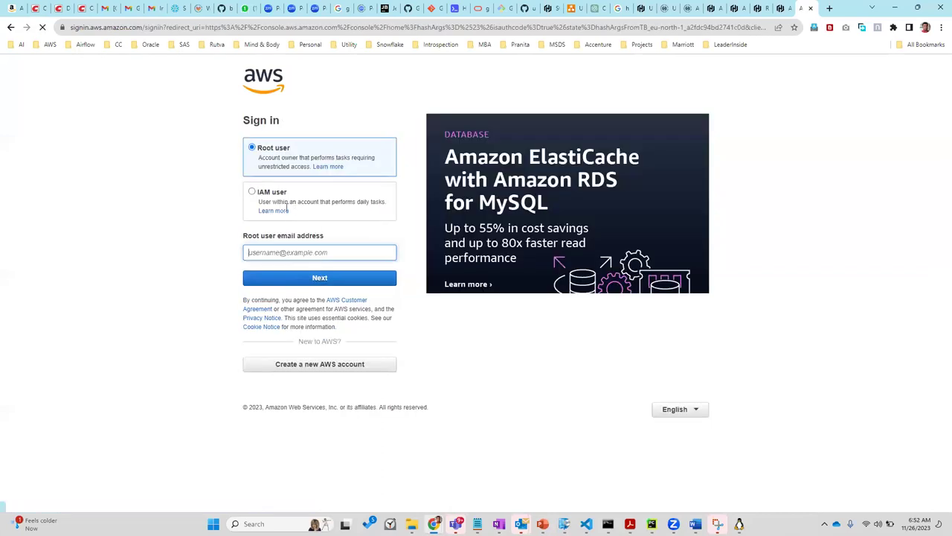
pyautogui.click(272, 194)
pyautogui.click(271, 158)
pyautogui.click(322, 278)
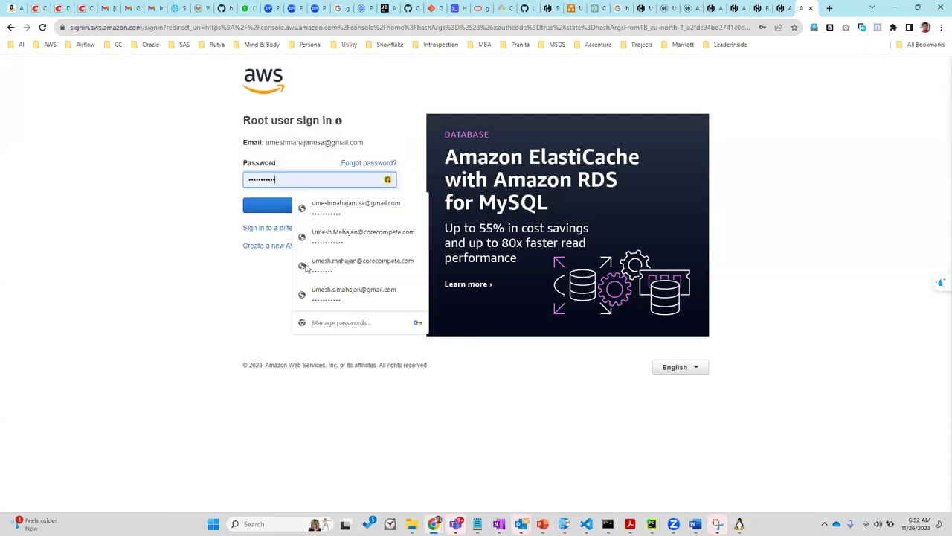
pyautogui.click(272, 208)
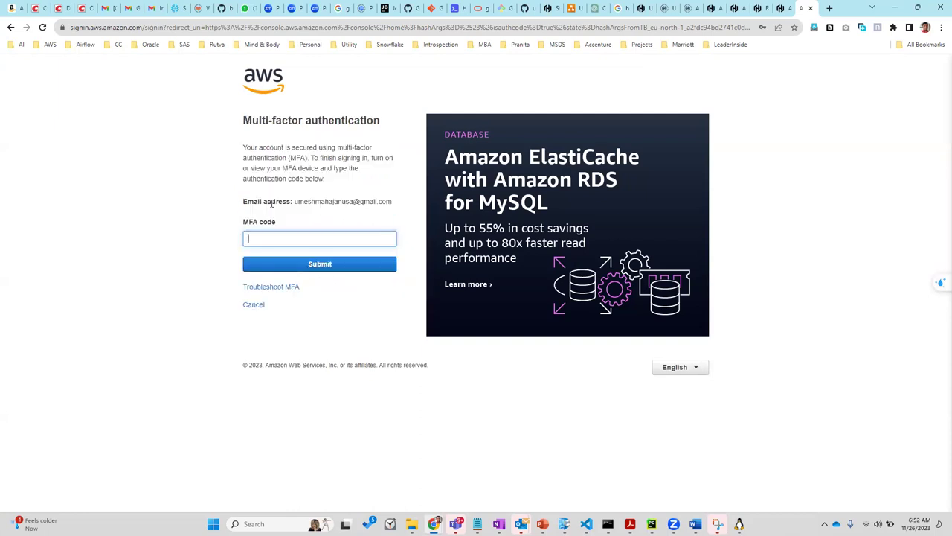
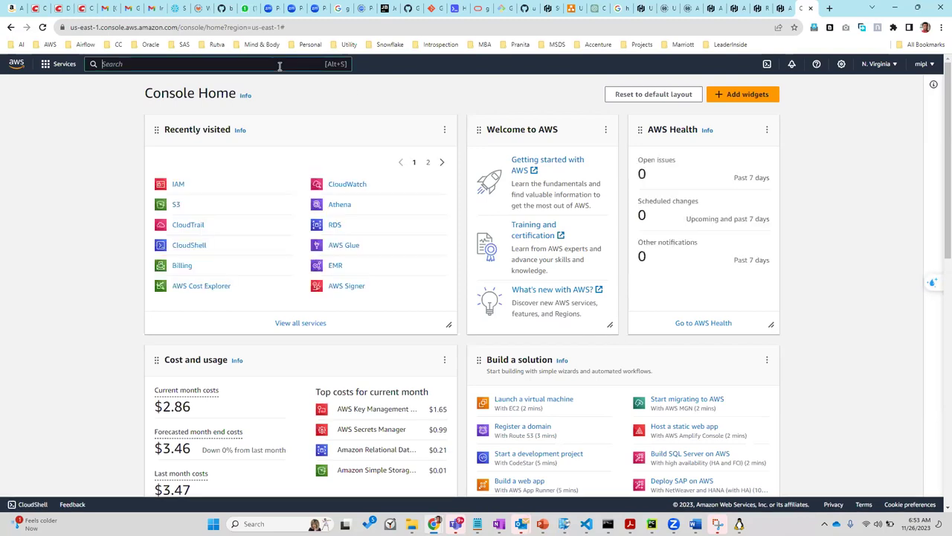
# Go to the IAM users list and search for 'bw-'
pyautogui.click(178, 186)
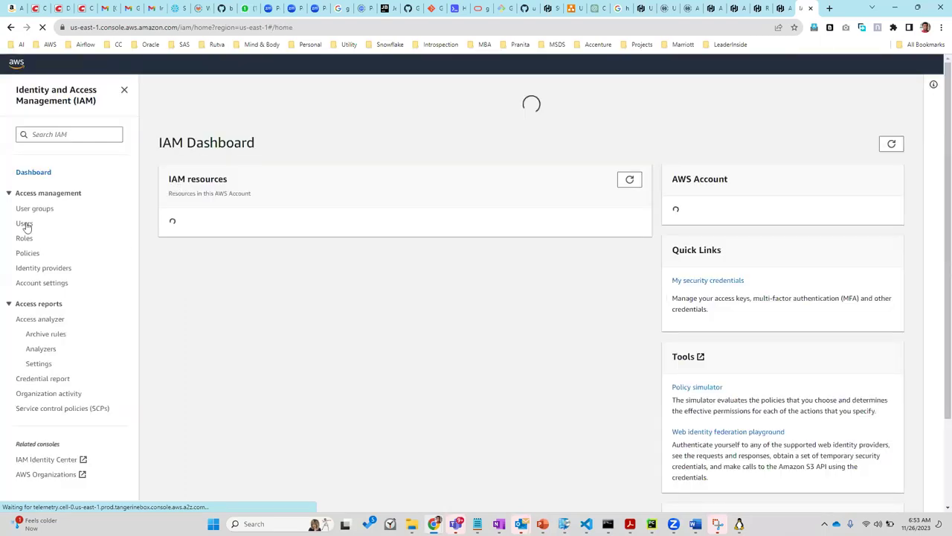
pyautogui.click(25, 223)
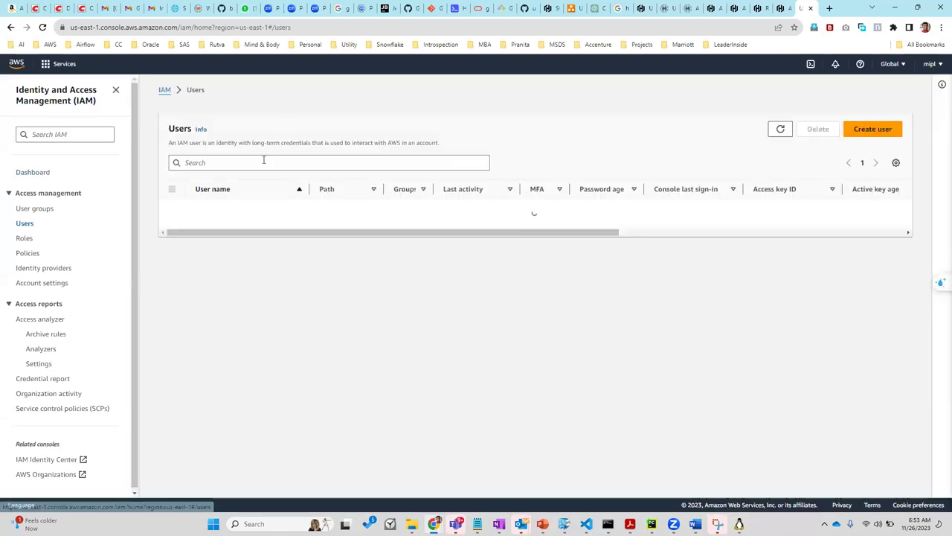
pyautogui.click(263, 161)
pyautogui.write('bw-')
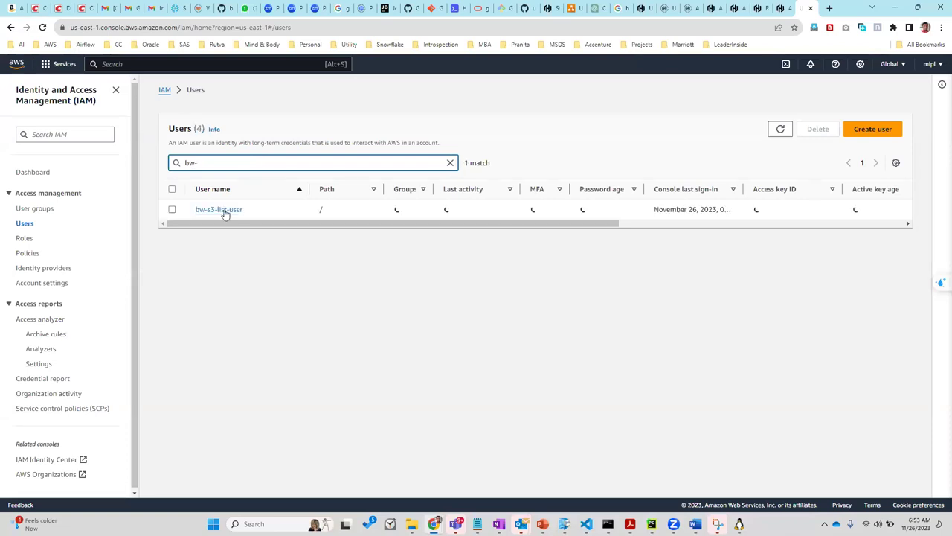
# Show bw-s3-list-user's Security credentials down to its empty Access keys section
pyautogui.click(223, 210)
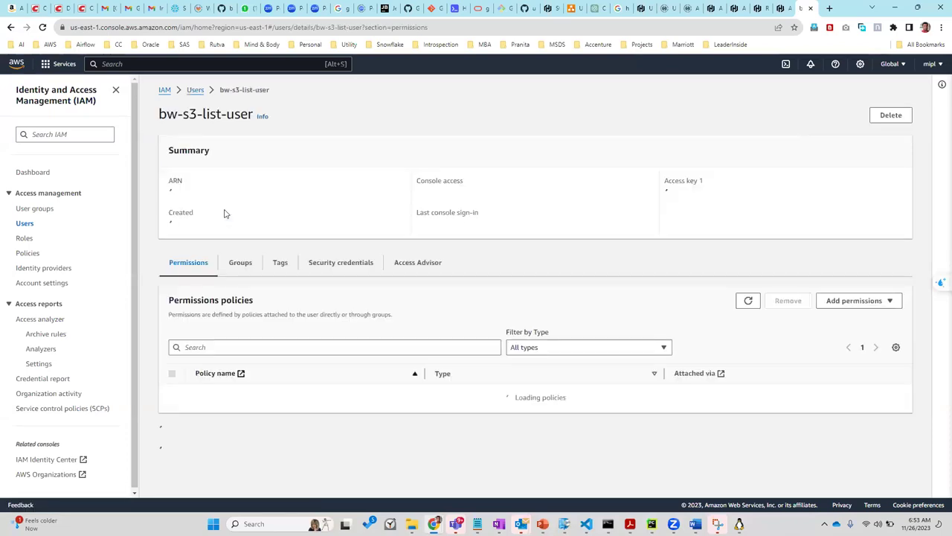
pyautogui.click(342, 264)
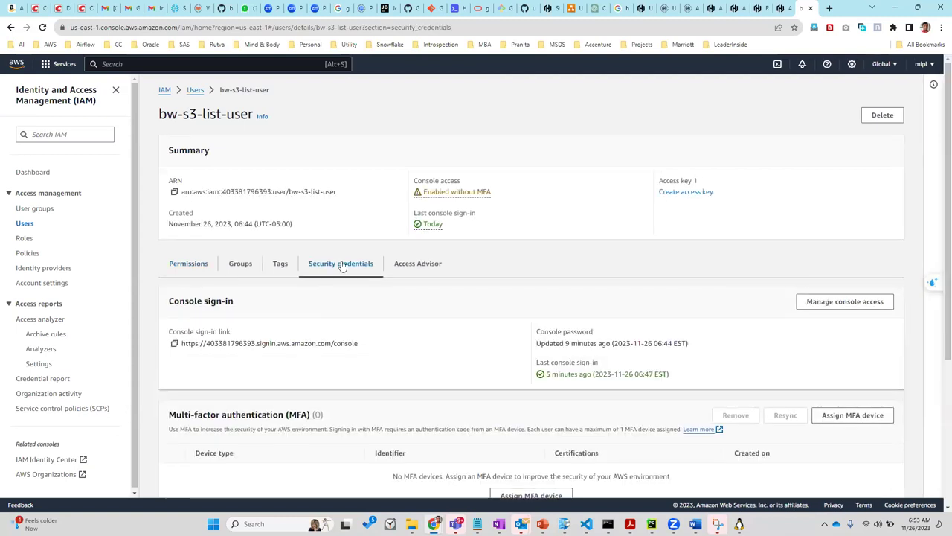
pyautogui.scroll(-2, 342, 266)
pyautogui.scroll(-1, 343, 266)
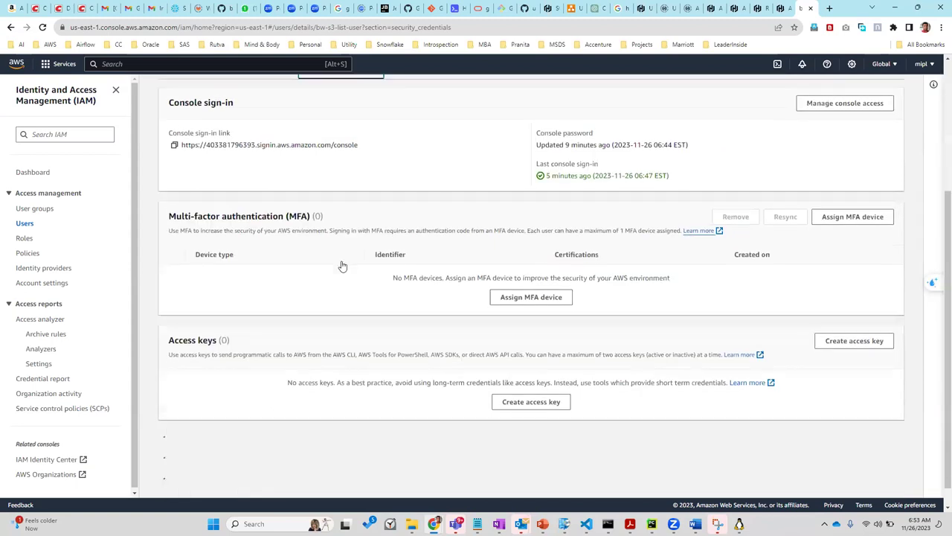
pyautogui.scroll(-1, 627, 297)
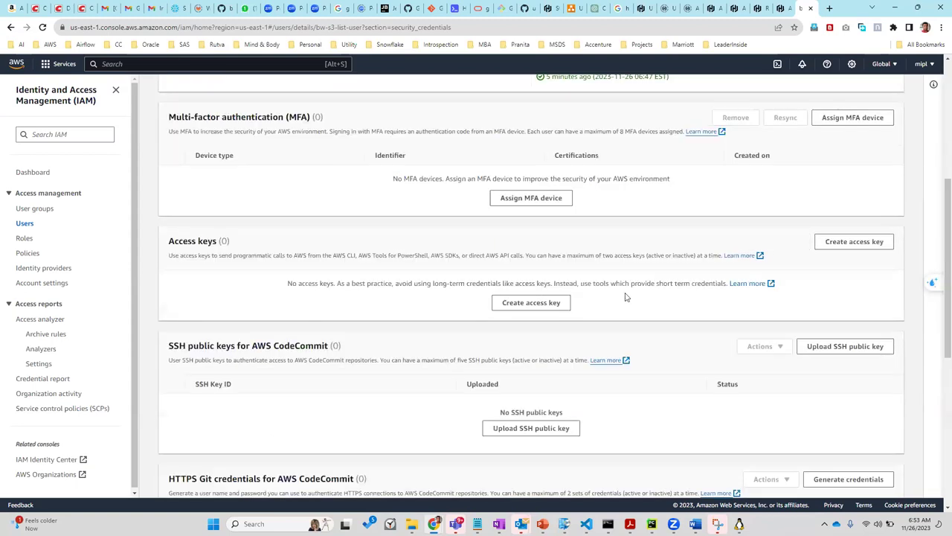
# Create a Local code access key for bw-s3-list-user, acknowledging the recommendation and skipping the description
pyautogui.click(549, 304)
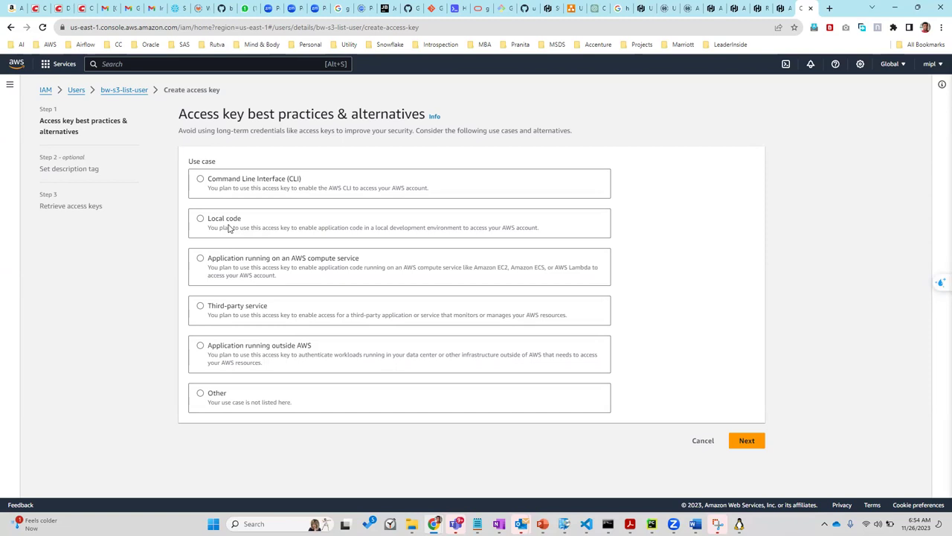
pyautogui.click(230, 228)
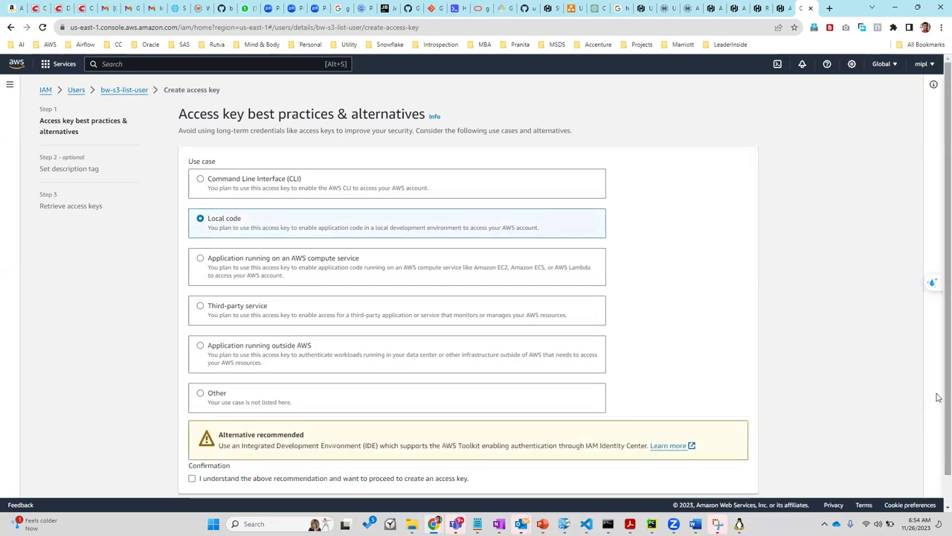
pyautogui.scroll(-1, 938, 363)
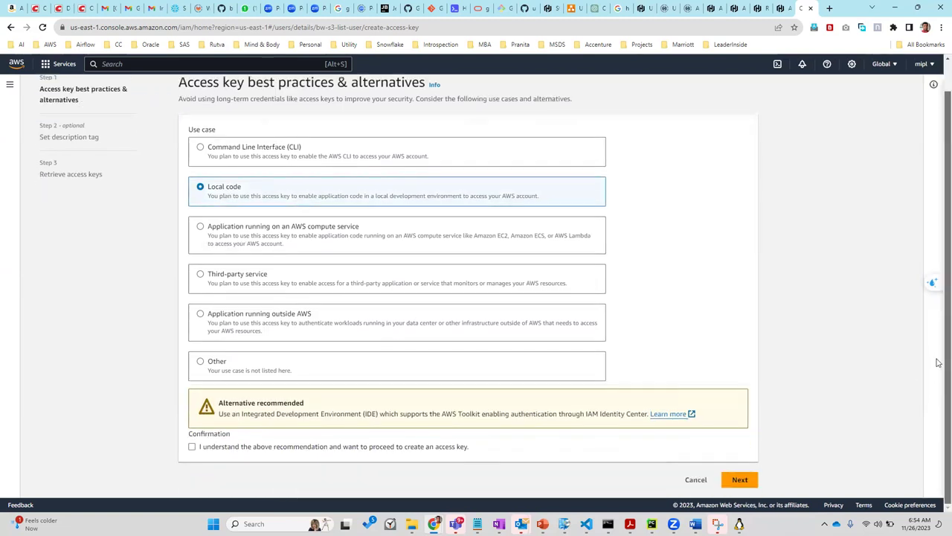
pyautogui.click(192, 447)
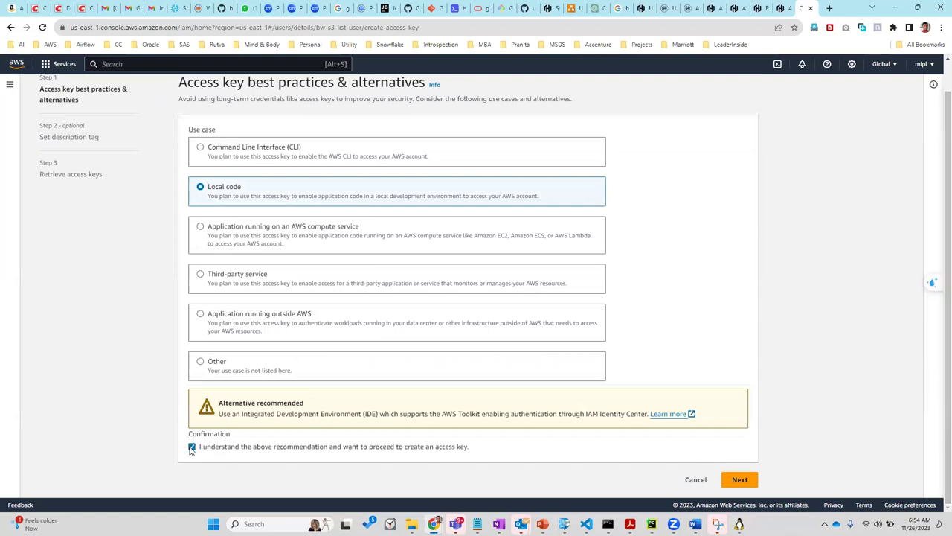
pyautogui.click(740, 481)
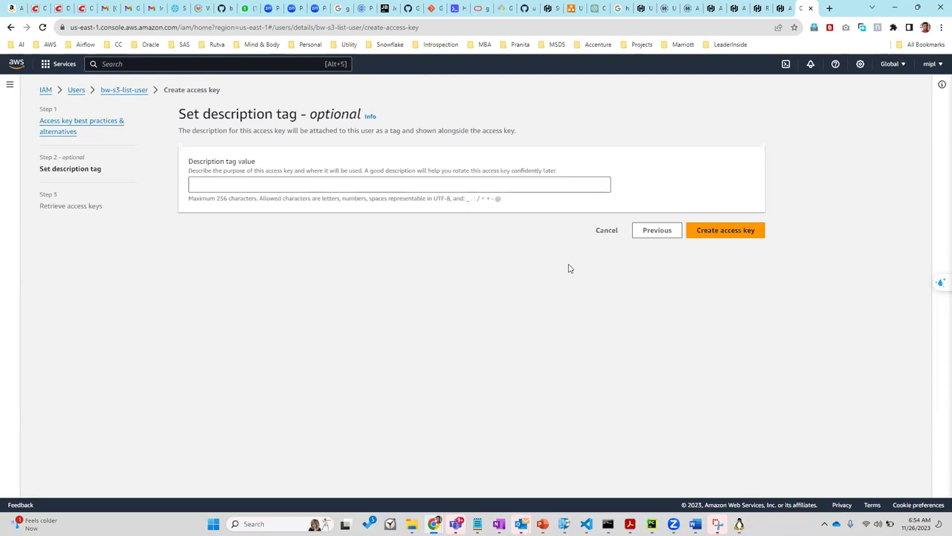
pyautogui.click(707, 232)
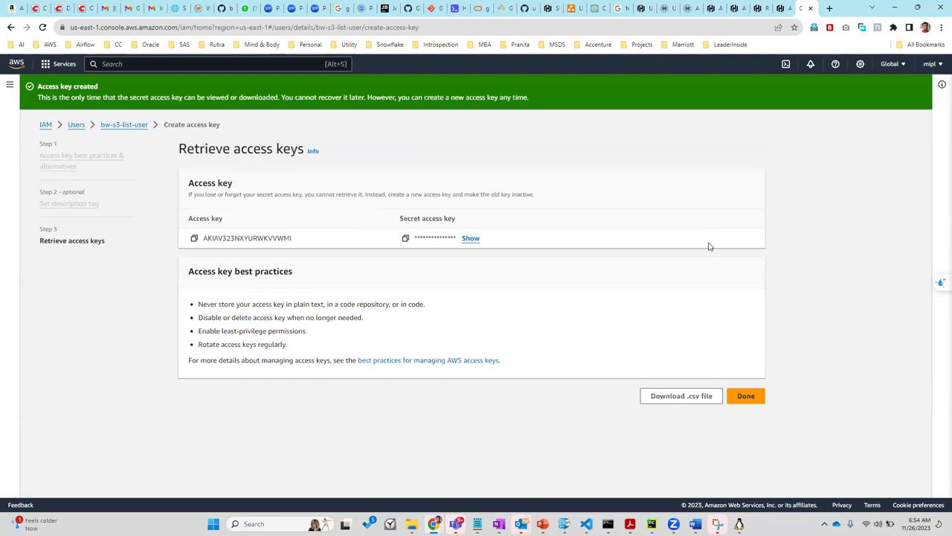
# Reveal the new key and paste its access key ID into the Notepad notes
pyautogui.click(476, 240)
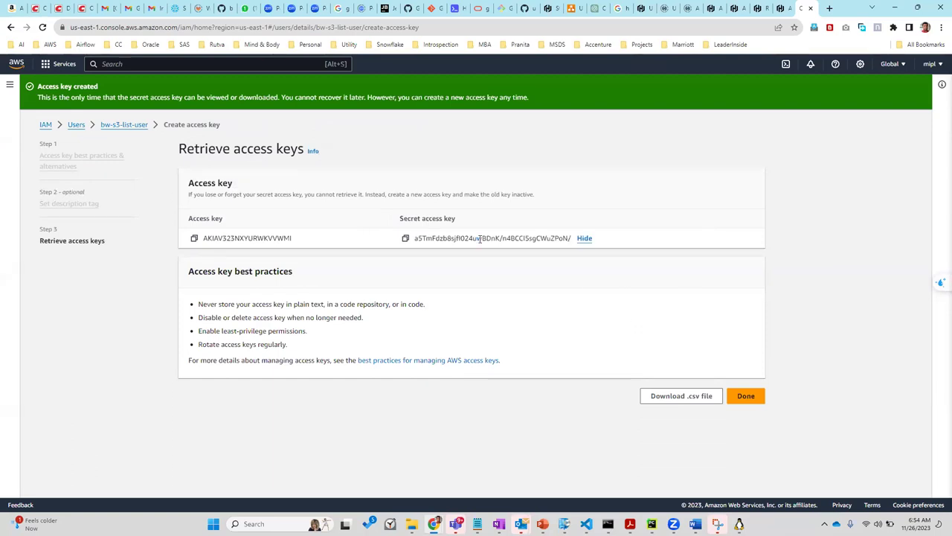
pyautogui.click(194, 239)
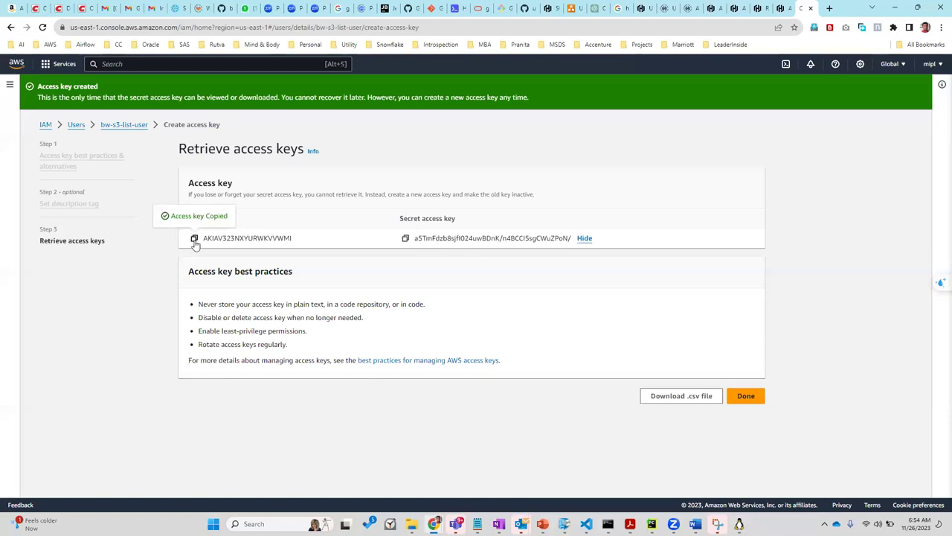
pyautogui.hotkey('alt', 'Tab')
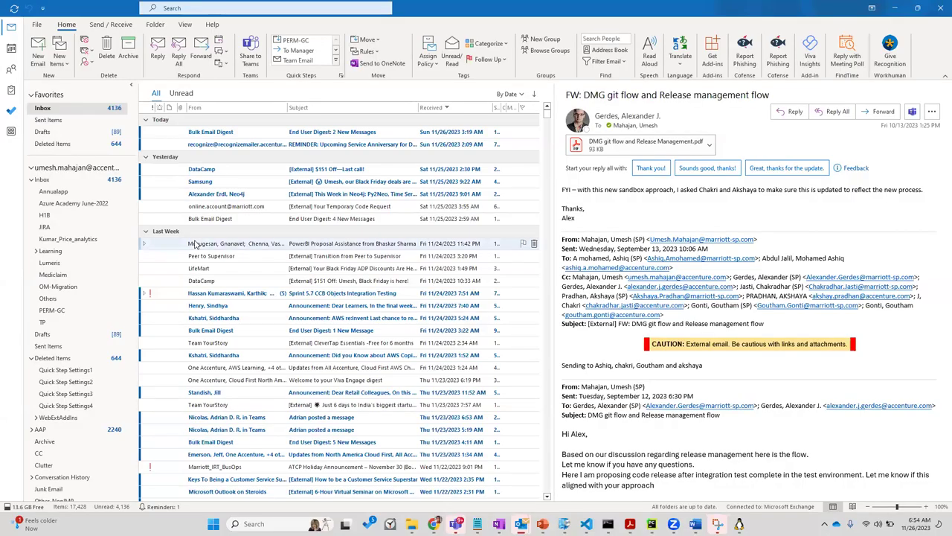
pyautogui.hotkey('alt', 'Tab')
pyautogui.hotkey('alt', 'Tab')
pyautogui.hotkey('alt', 'Tab')
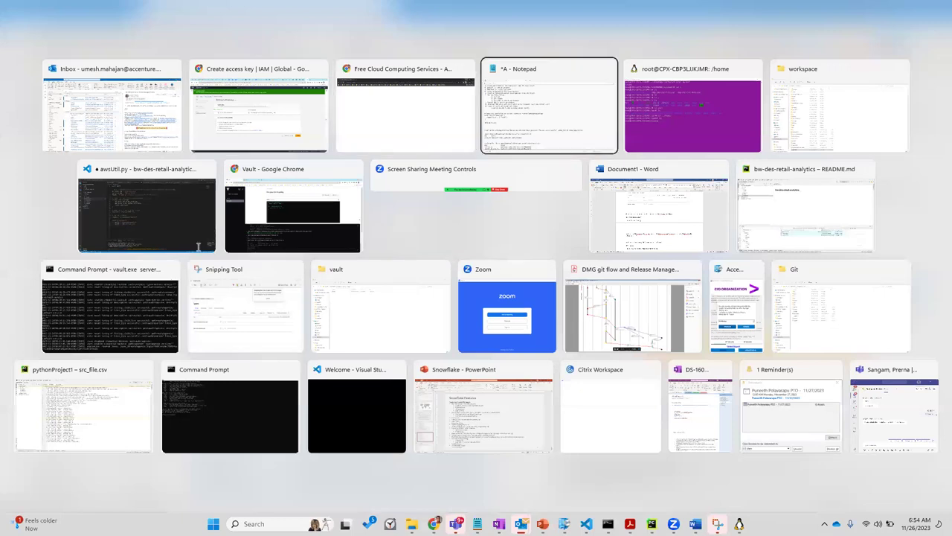
pyautogui.press('Return')
pyautogui.press('Return')
pyautogui.hotkey('ctrl', 'v')
pyautogui.press('Return')
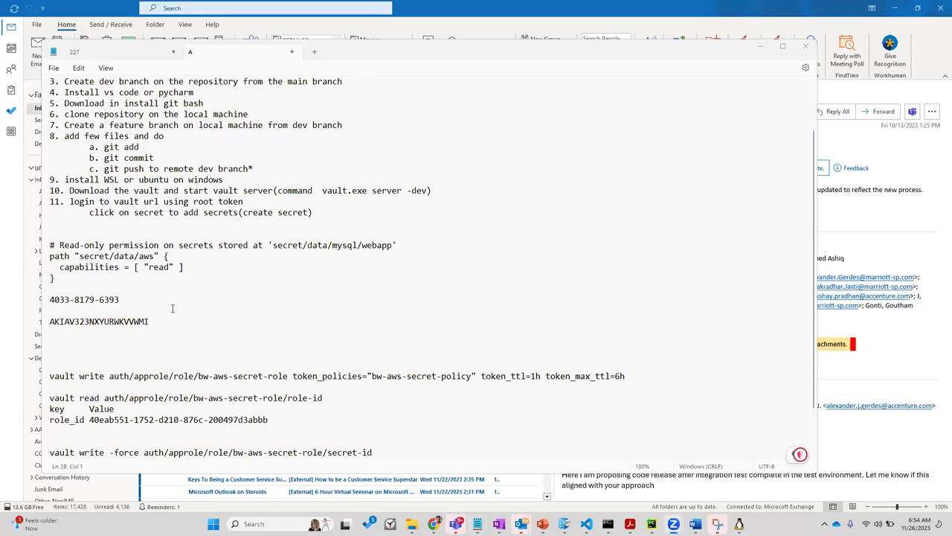
# Back on the access keys page, copy the secret access key
pyautogui.hotkey('alt', 'Tab')
pyautogui.hotkey('alt', 'Tab')
pyautogui.hotkey('alt', 'Tab')
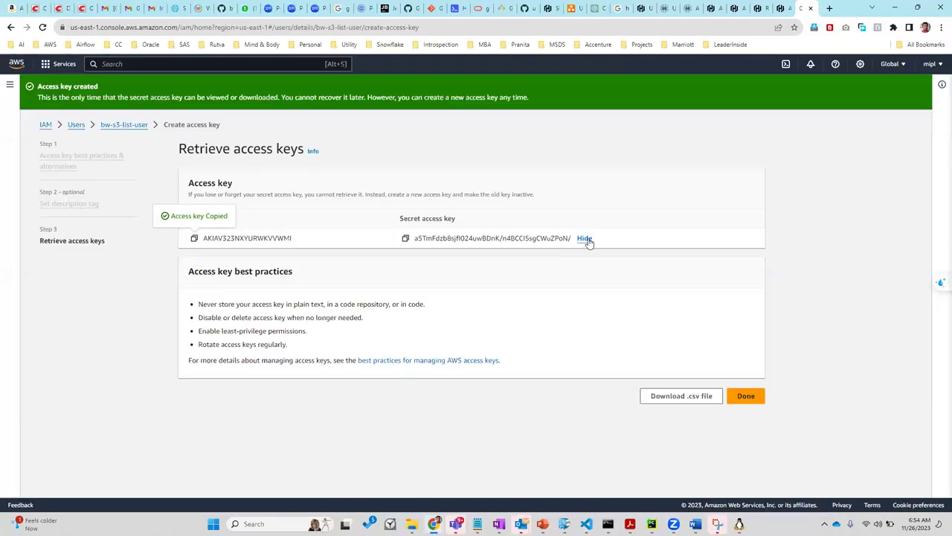
pyautogui.click(585, 239)
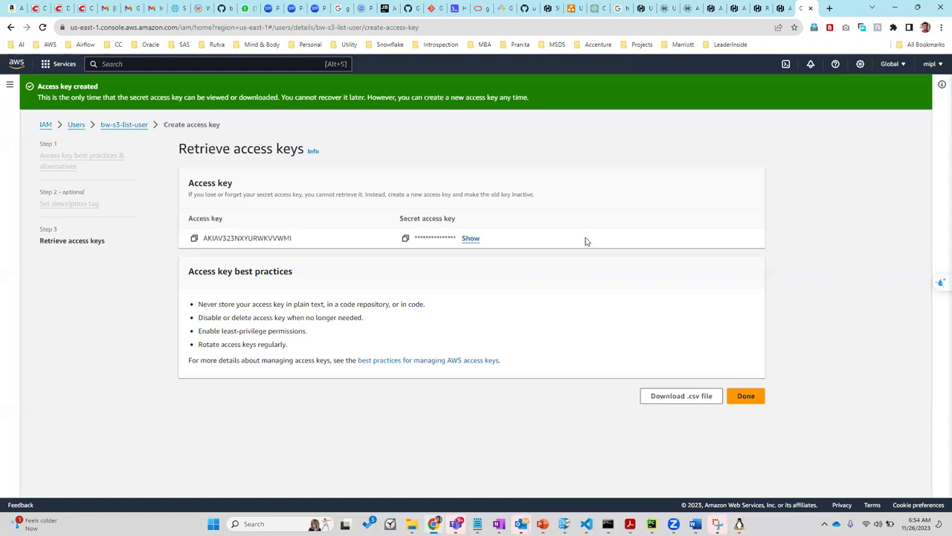
pyautogui.click(471, 240)
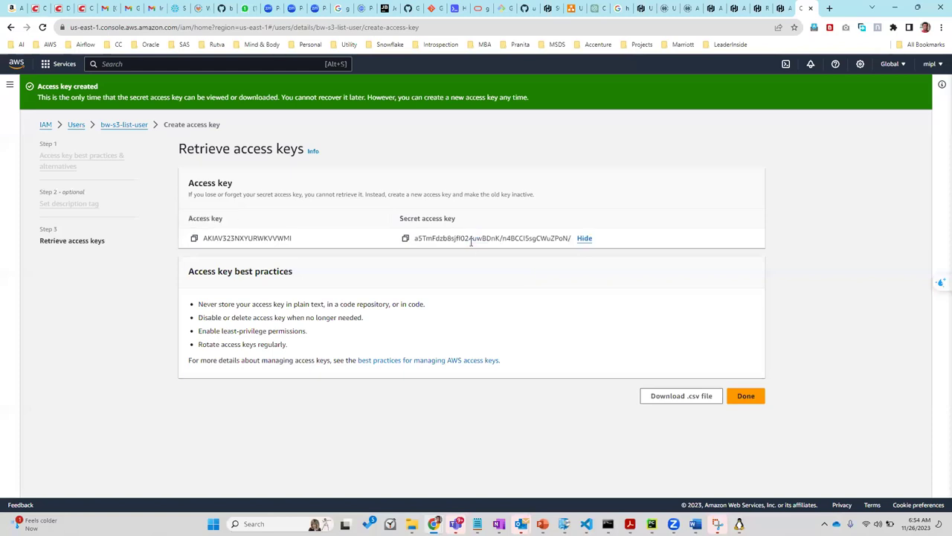
pyautogui.click(406, 238)
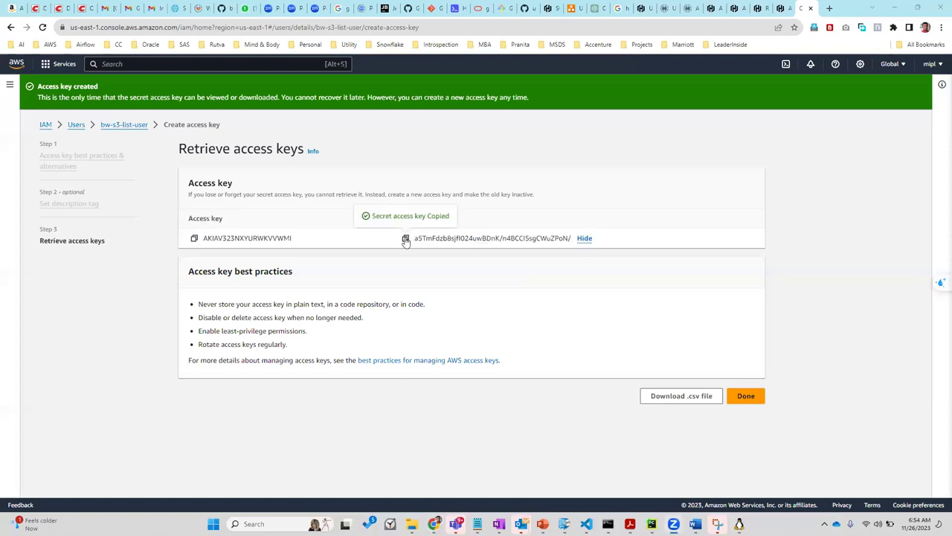
# Paste the secret access key into Notepad below the access key ID
pyautogui.hotkey('alt', 'Tab')
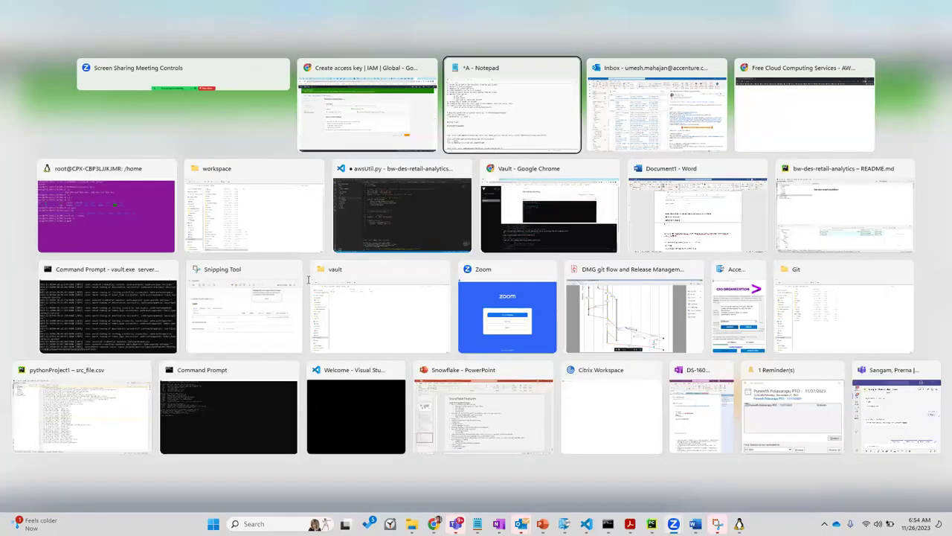
pyautogui.hotkey('ctrl', 'v')
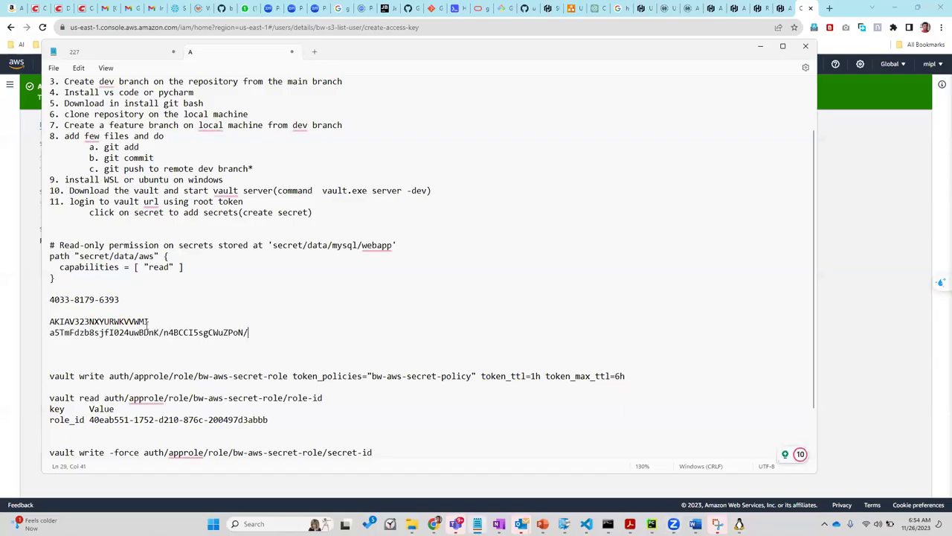
pyautogui.doubleClick(95, 322)
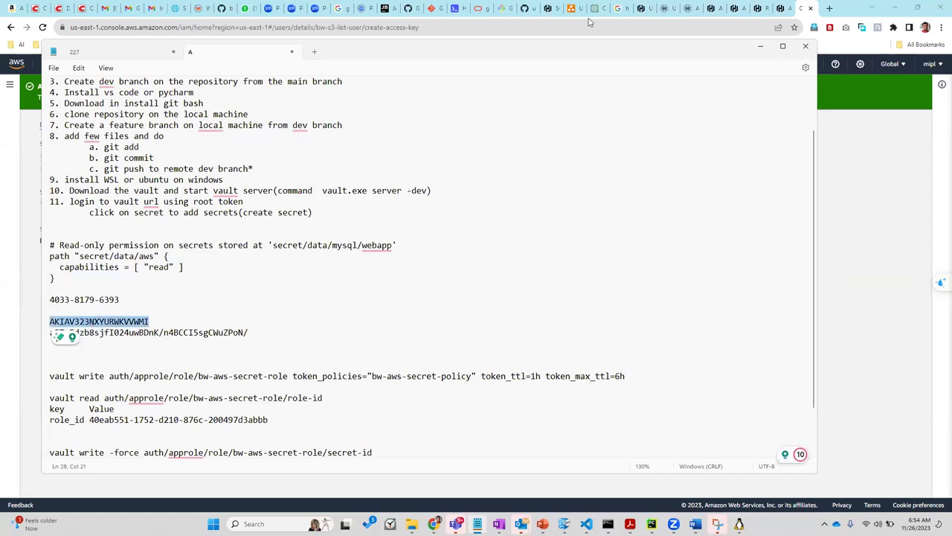
# Cycle through the open windows looking for the Vault browser window
pyautogui.click(548, 9)
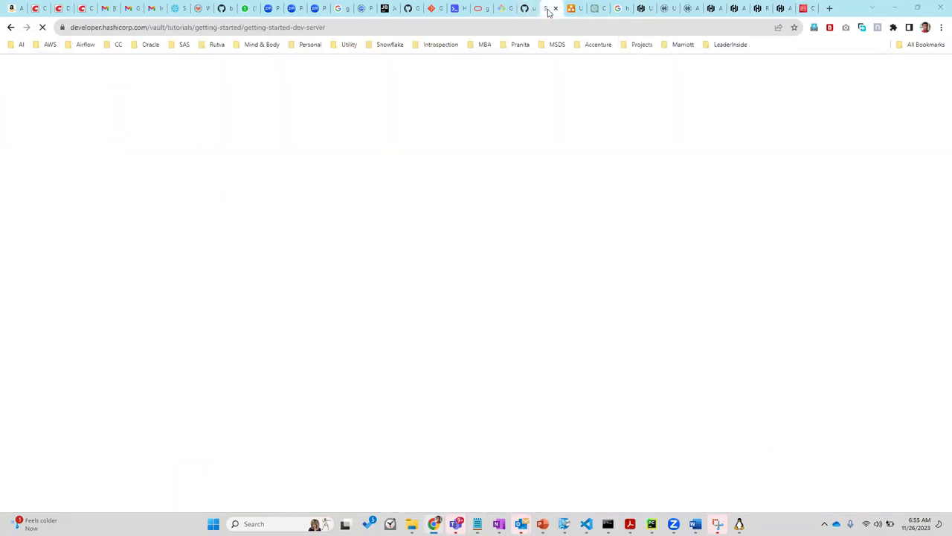
pyautogui.hotkey('alt', 'Tab')
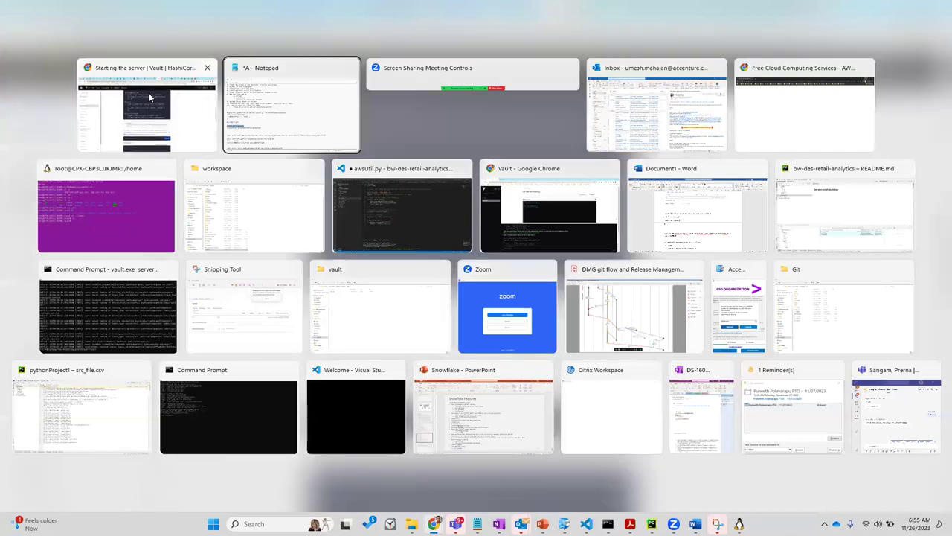
pyautogui.click(149, 97)
pyautogui.hotkey('alt', 'Tab')
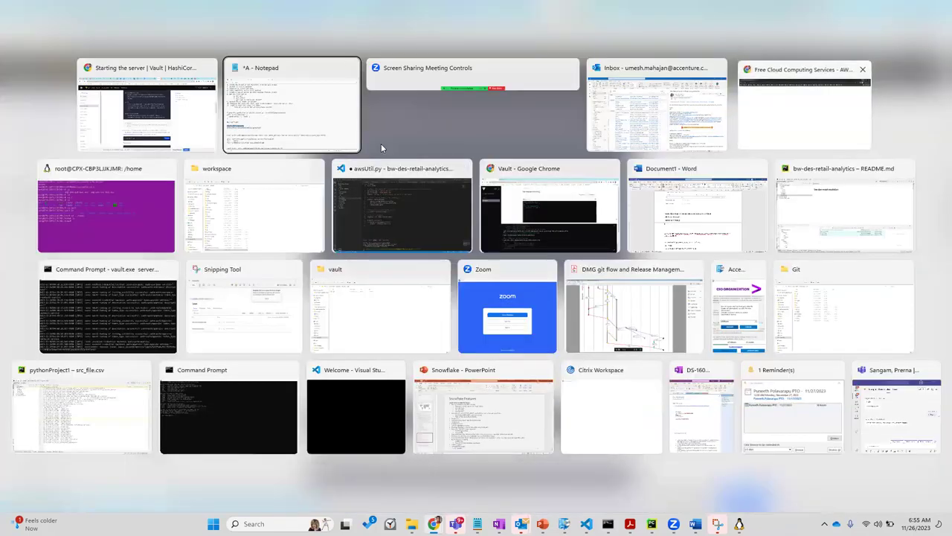
pyautogui.press('Escape')
pyautogui.hotkey('alt', 'Tab')
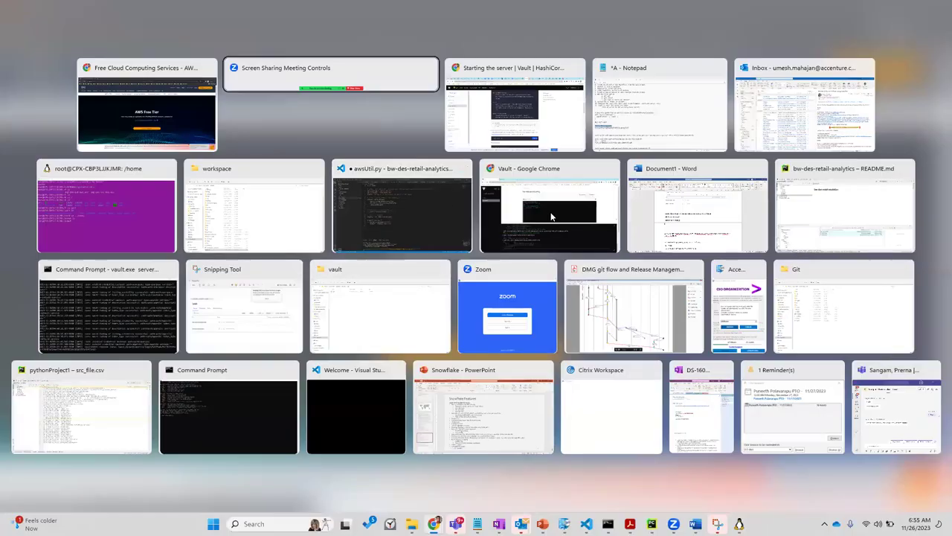
# In Vault, close the CLI panel and open the aws secret under secret/
pyautogui.click(552, 216)
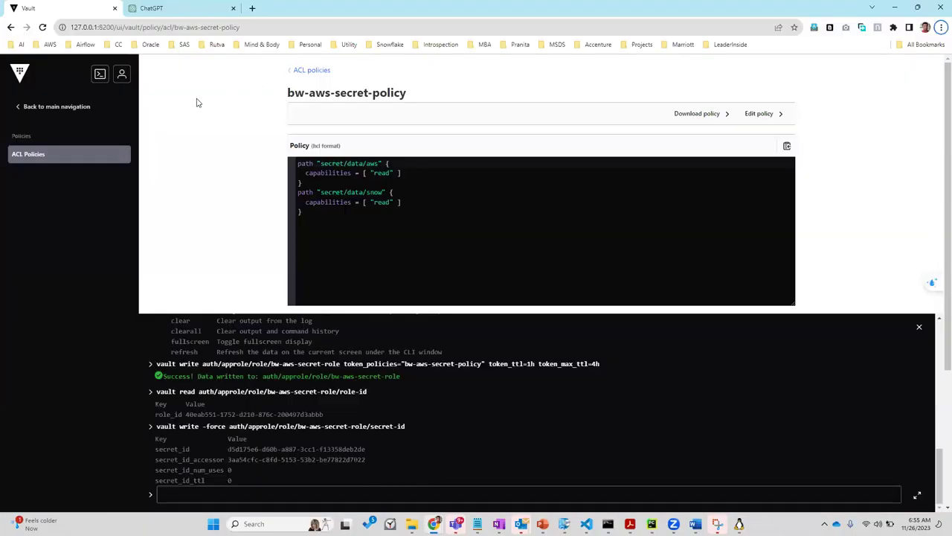
pyautogui.click(33, 110)
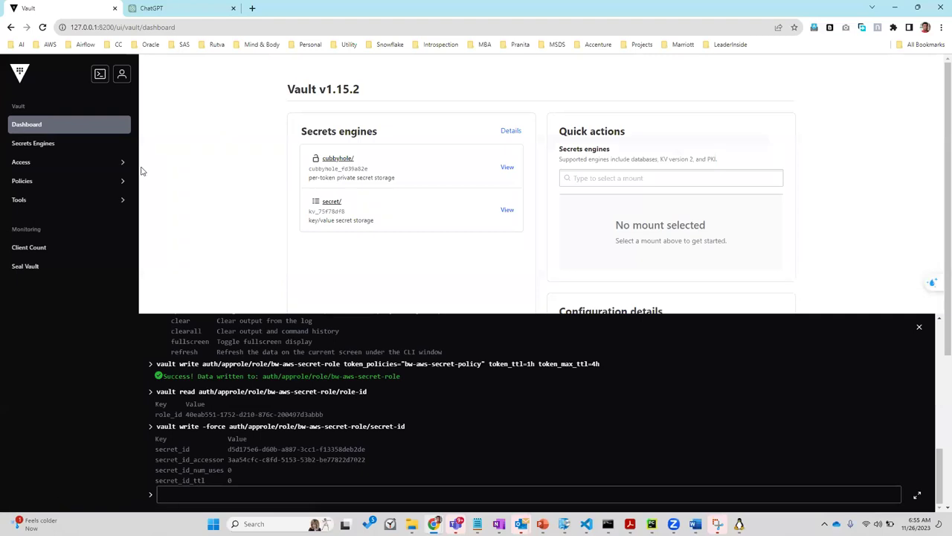
pyautogui.click(920, 327)
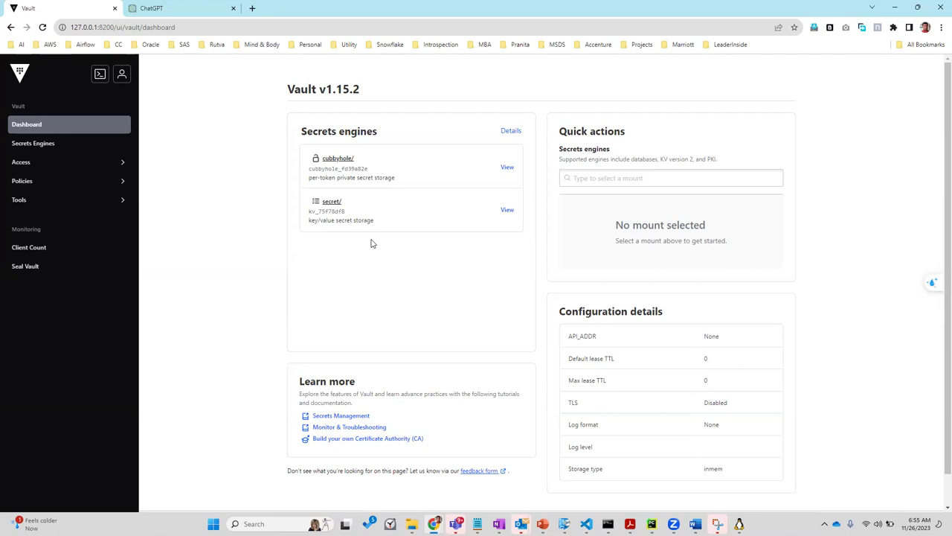
pyautogui.click(331, 208)
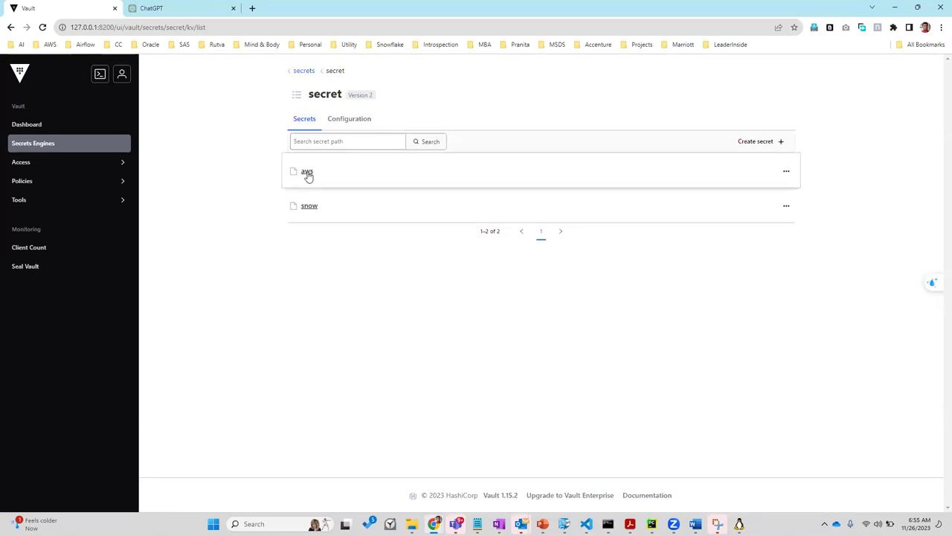
pyautogui.click(308, 173)
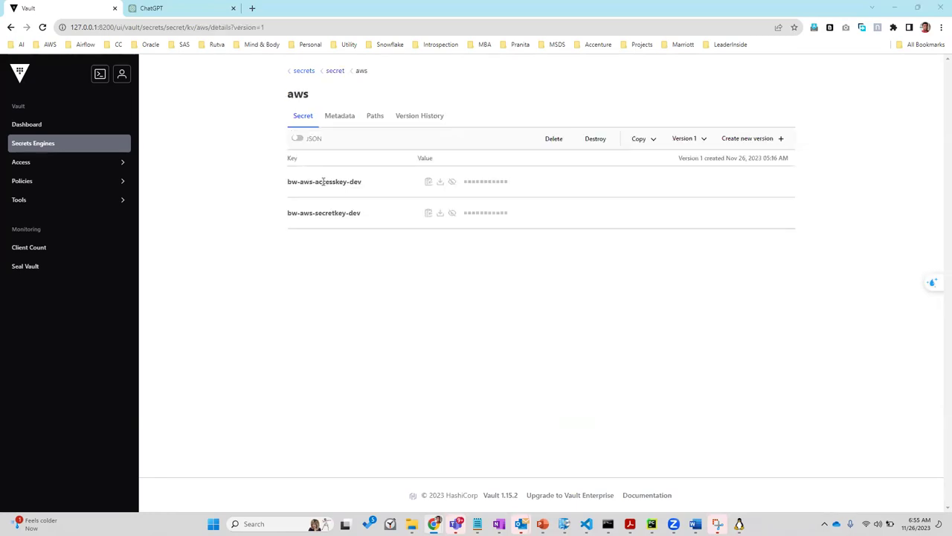
# Check the saved keys in Notepad, then return to the aws secret in Vault
pyautogui.hotkey('alt', 'Tab')
pyautogui.press('super+Tab')
pyautogui.press('Right')
pyautogui.press('Right')
pyautogui.press('Return')
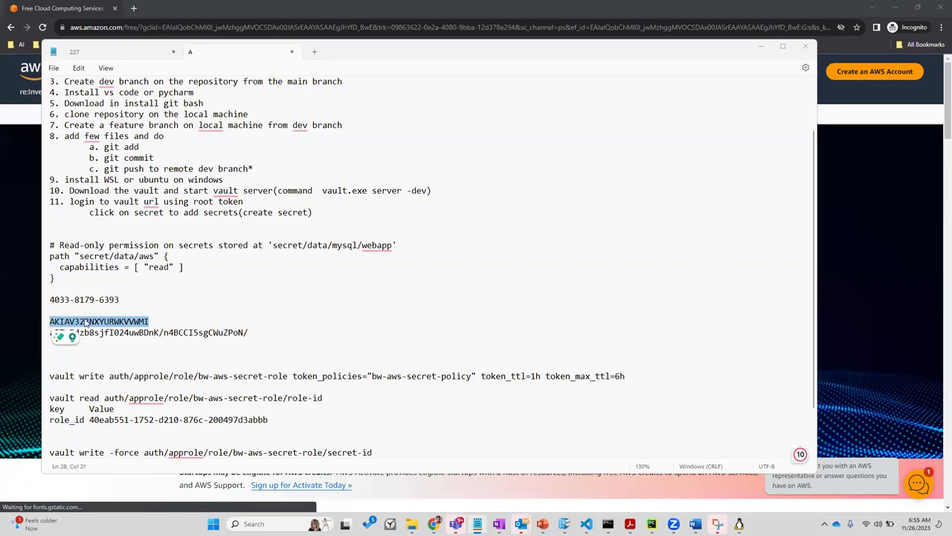
pyautogui.press('super+Tab')
pyautogui.press('Right')
pyautogui.press('Return')
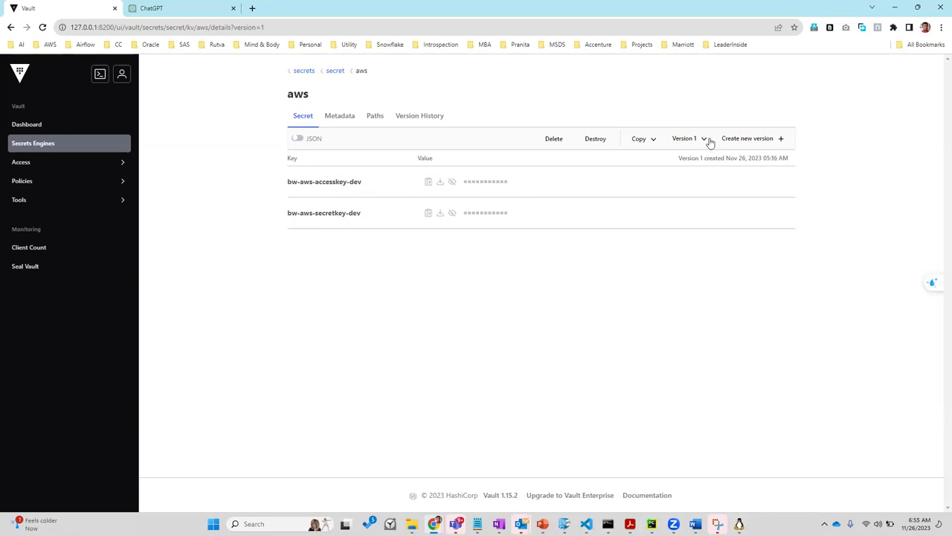
# Start a new aws secret version and paste the new access key into bw-aws-accesskey-dev
pyautogui.click(780, 145)
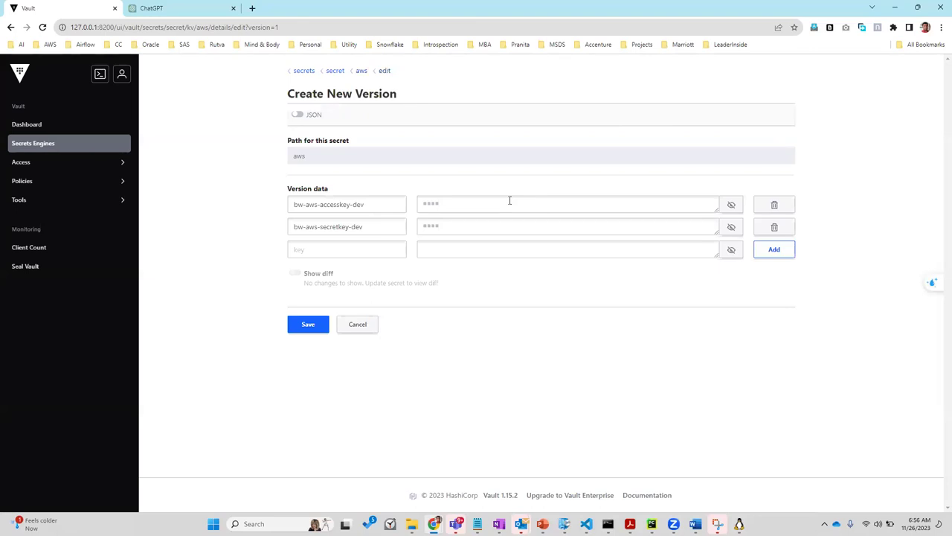
pyautogui.doubleClick(486, 205)
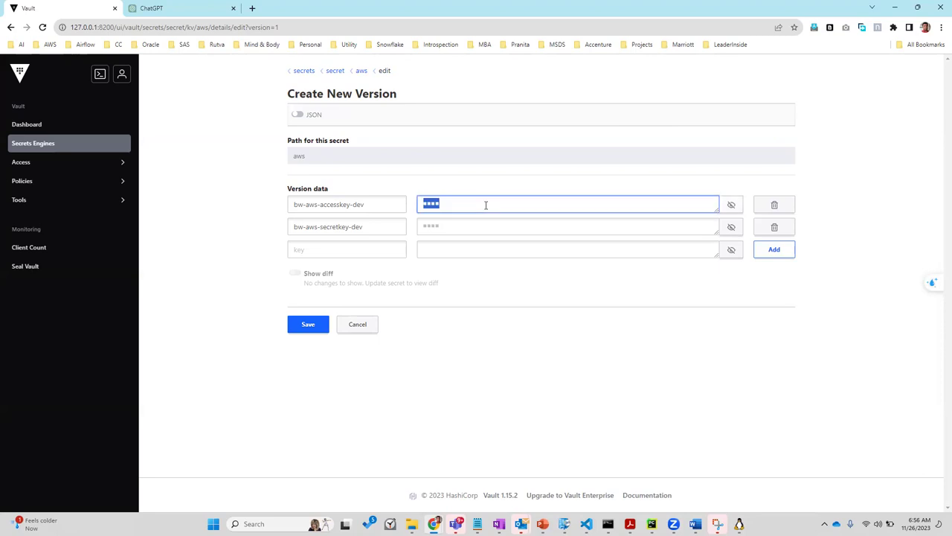
pyautogui.hotkey('ctrl', 'v')
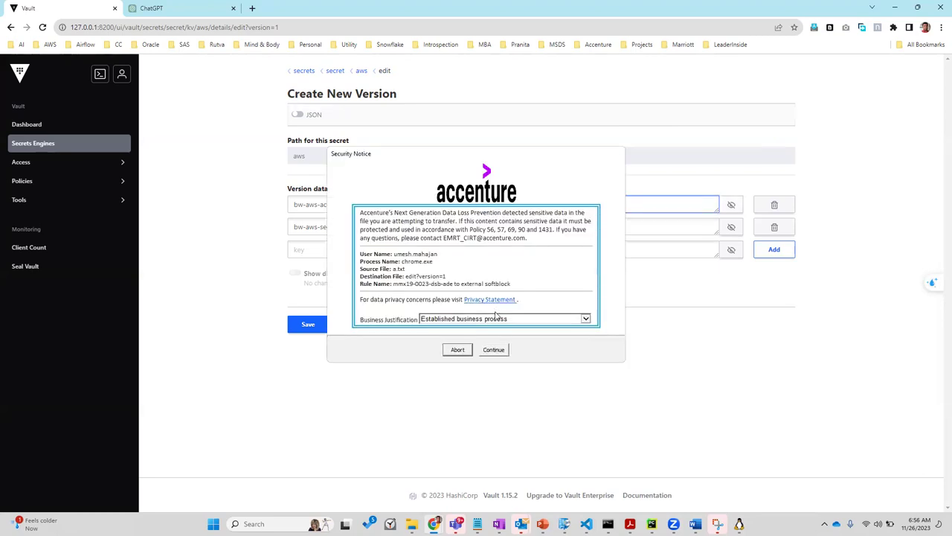
pyautogui.click(496, 319)
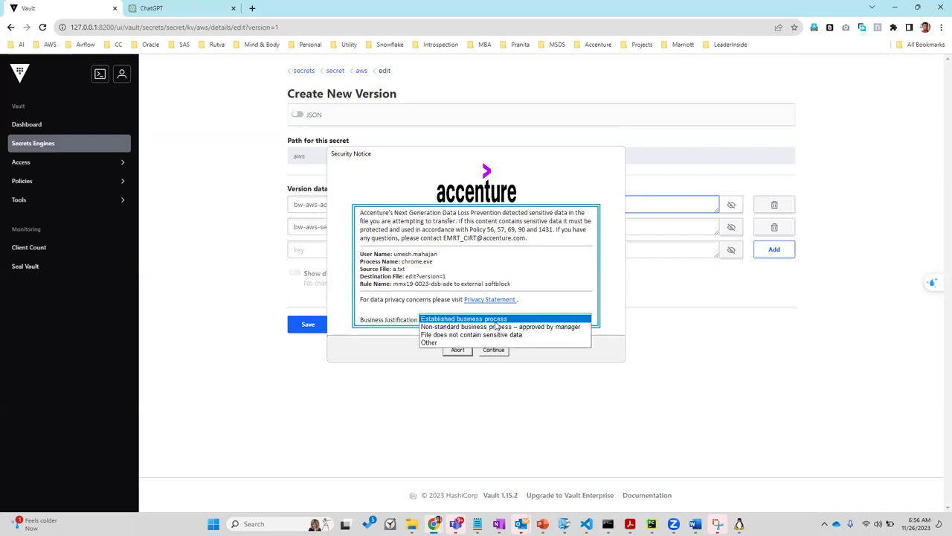
pyautogui.click(482, 335)
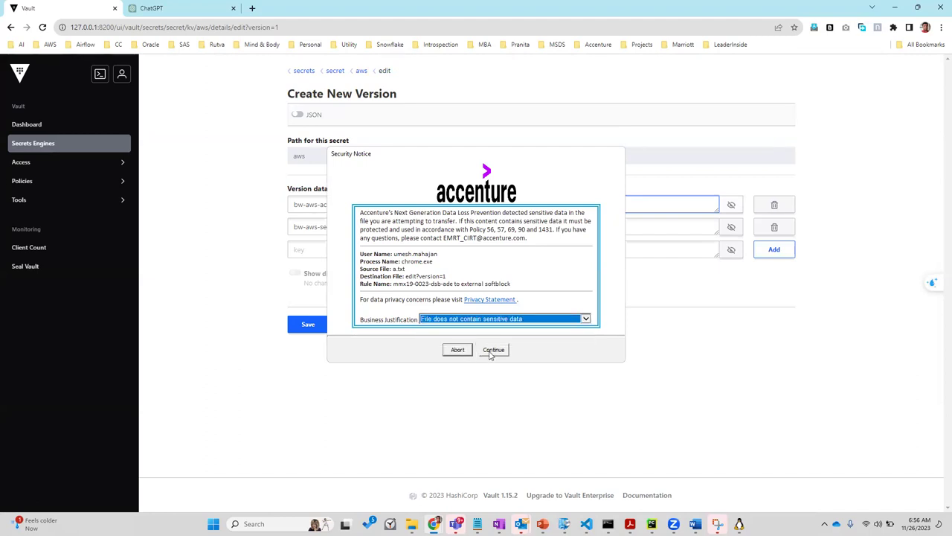
pyautogui.click(495, 350)
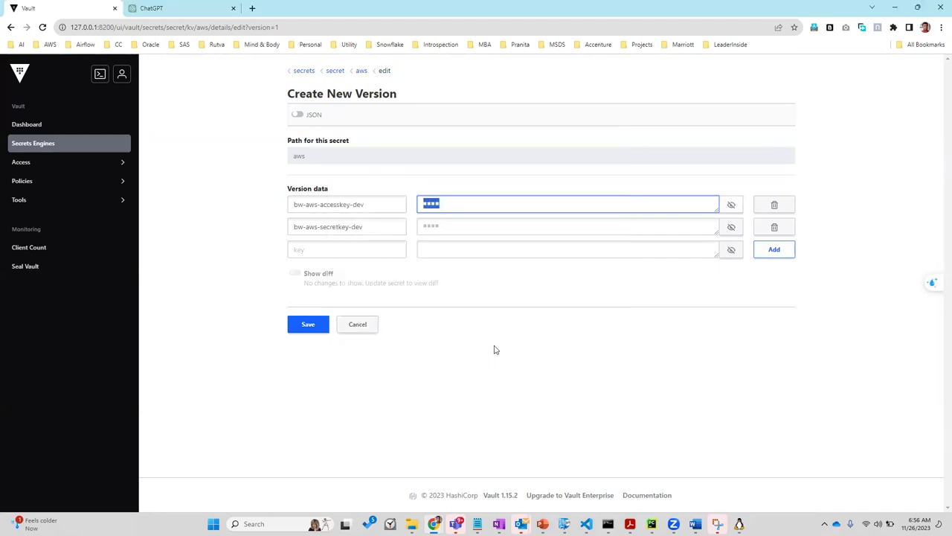
pyautogui.click(457, 206)
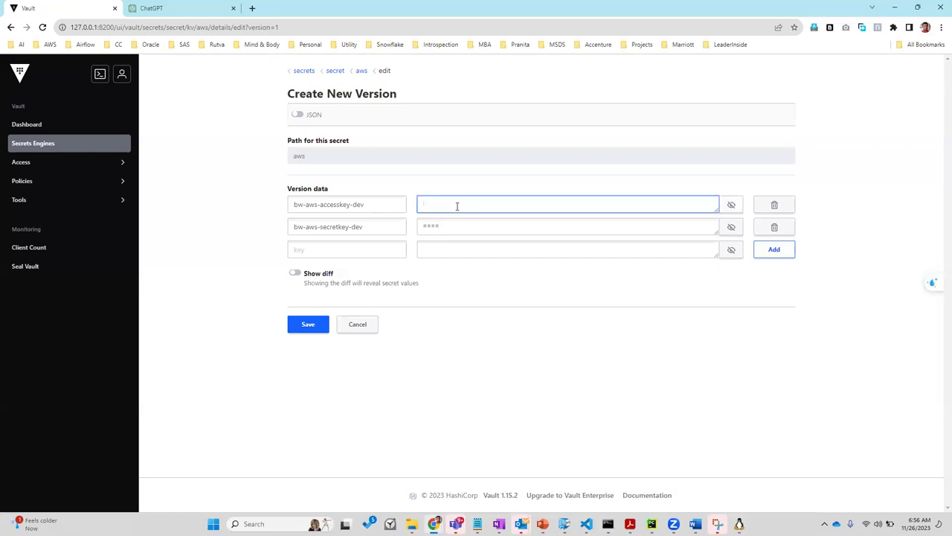
pyautogui.hotkey('ctrl', 'v')
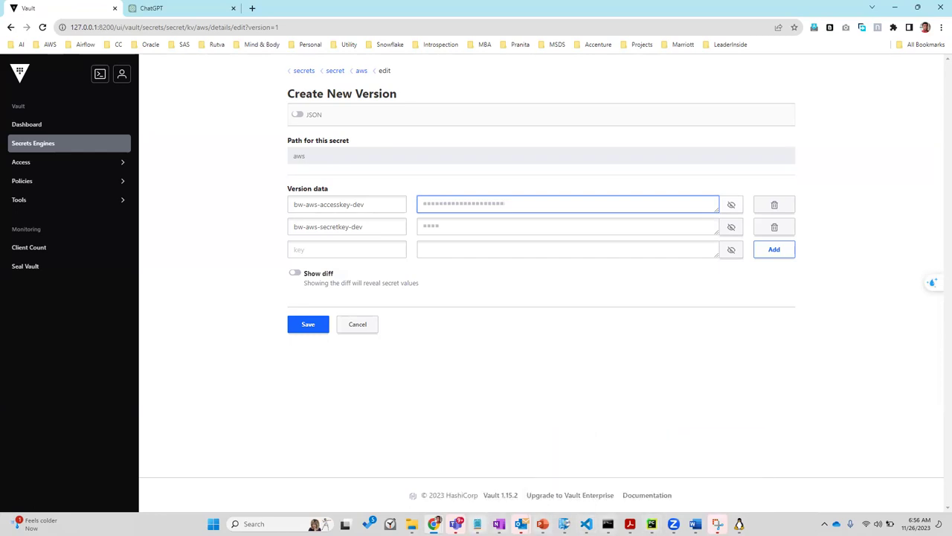
# Replace bw-aws-secretkey-dev with the secret key from Notepad and save the new version
pyautogui.click(477, 523)
pyautogui.click(258, 329)
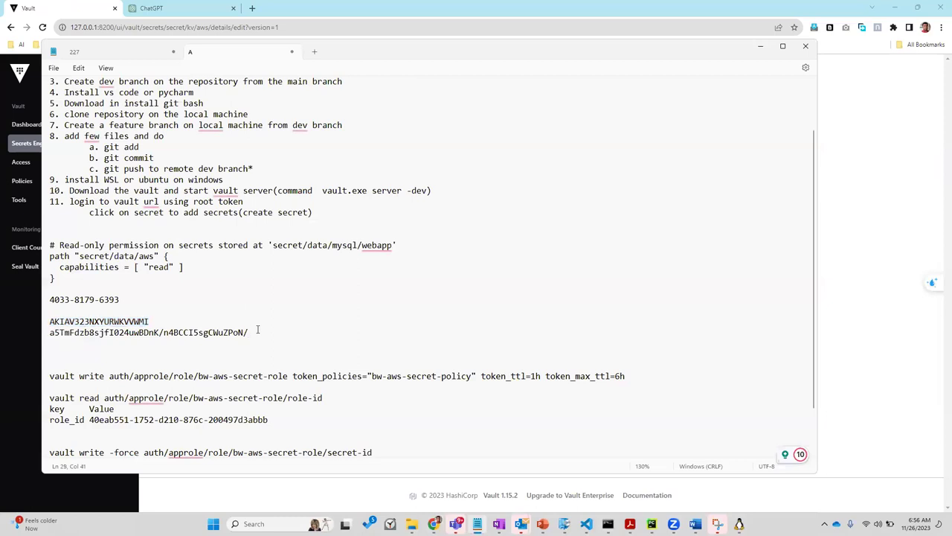
pyautogui.tripleClick(258, 328)
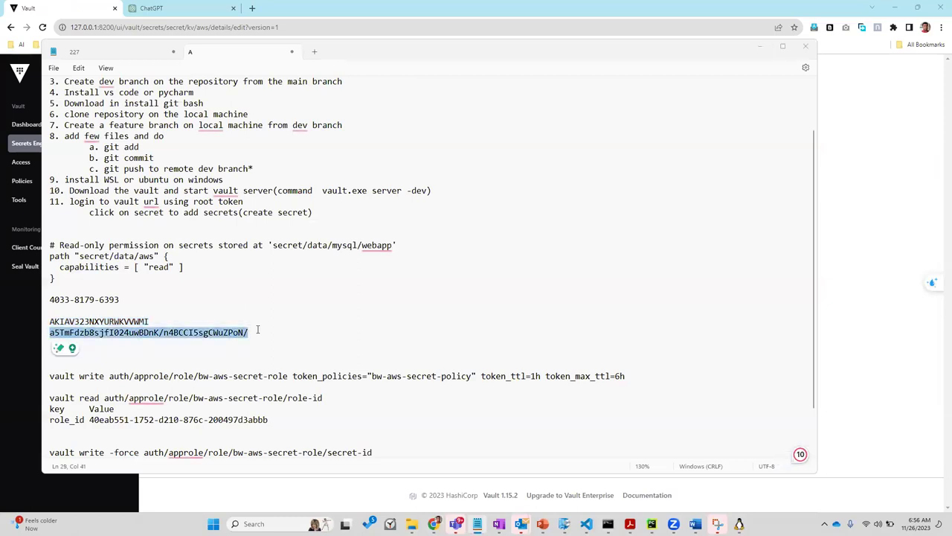
pyautogui.hotkey('alt', 'Tab')
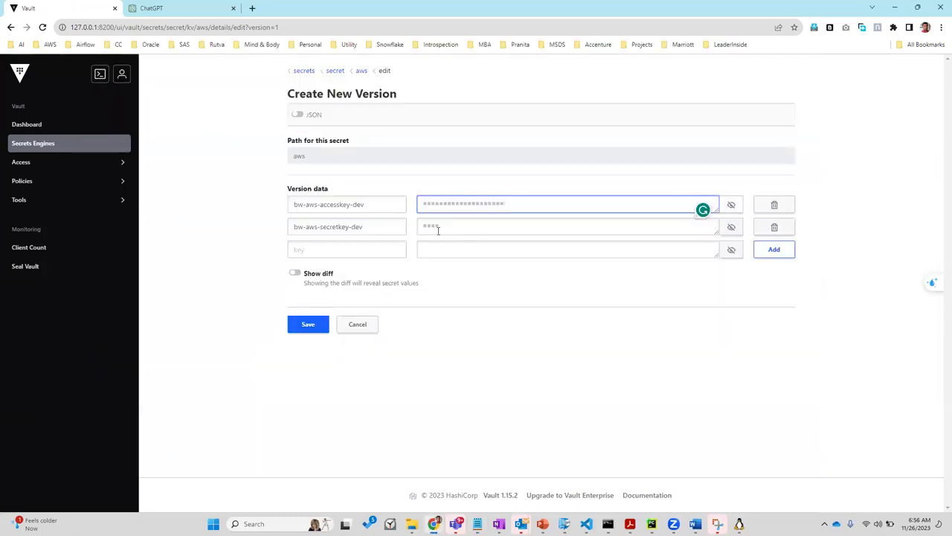
pyautogui.click(440, 226)
pyautogui.hotkey('ctrl', 'a')
pyautogui.press('BackSpace')
pyautogui.hotkey('ctrl', 'v')
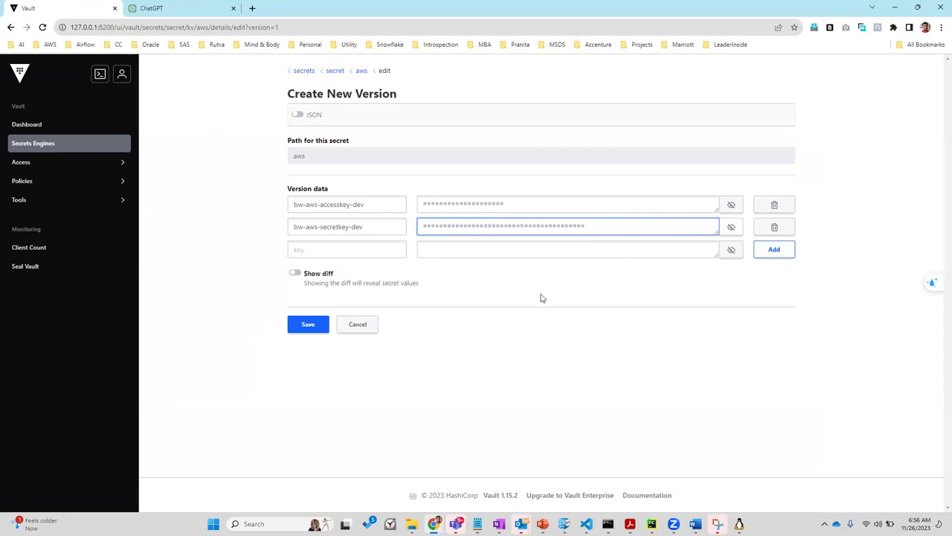
pyautogui.click(306, 325)
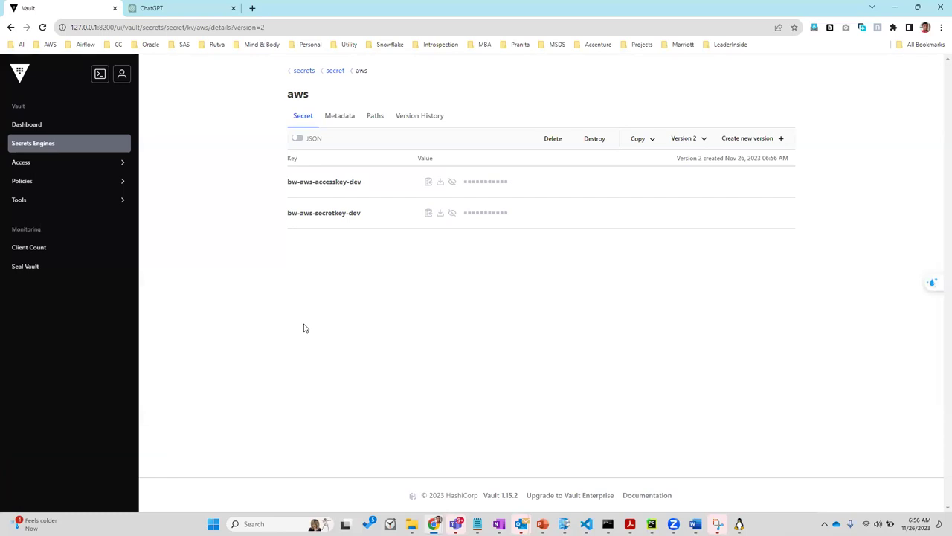
# In VS Code, review awsUtil.py's hard-coded access key, secret key and region lines
pyautogui.hotkey('alt', 'Tab')
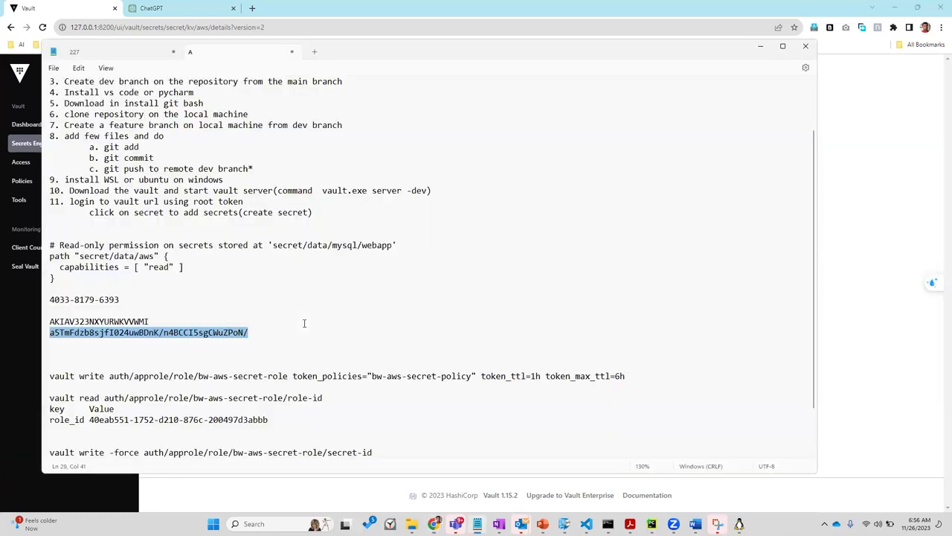
pyautogui.hotkey('alt', 'Tab')
pyautogui.hotkey('alt', 'Tab')
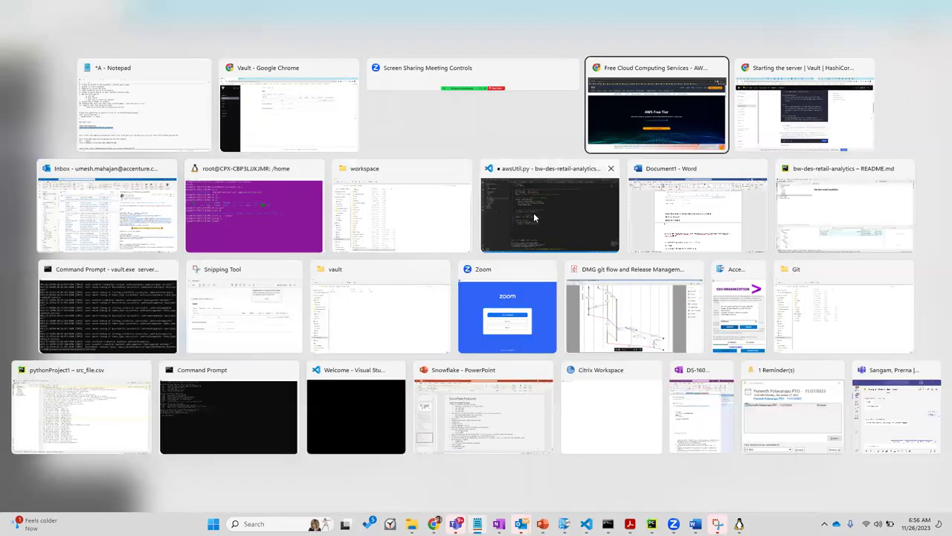
pyautogui.click(534, 217)
pyautogui.press('Up')
pyautogui.press('Up')
pyautogui.press('Up')
pyautogui.press('Up')
pyautogui.press('Up')
pyautogui.press('Up')
pyautogui.press('Up')
pyautogui.press('Up')
pyautogui.press('Up')
pyautogui.press('Up')
pyautogui.press('Up')
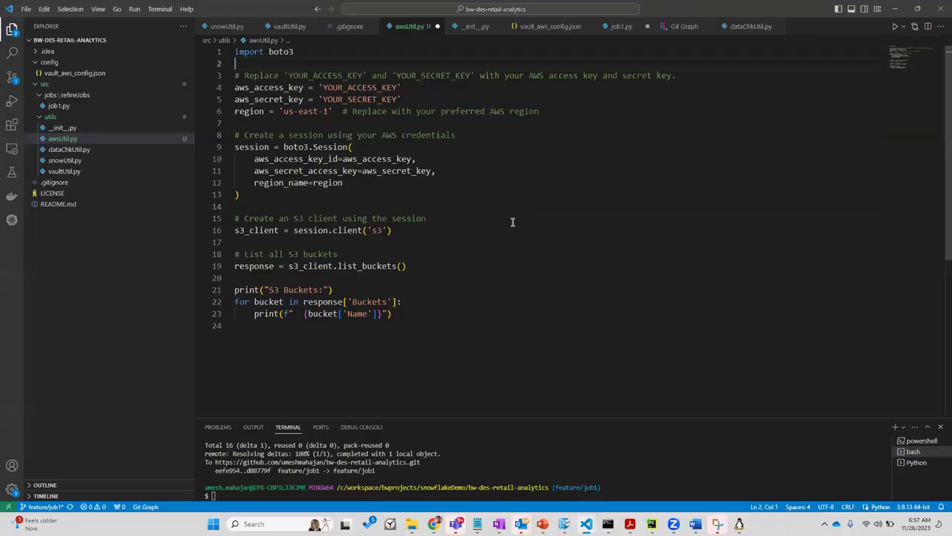
pyautogui.doubleClick(289, 87)
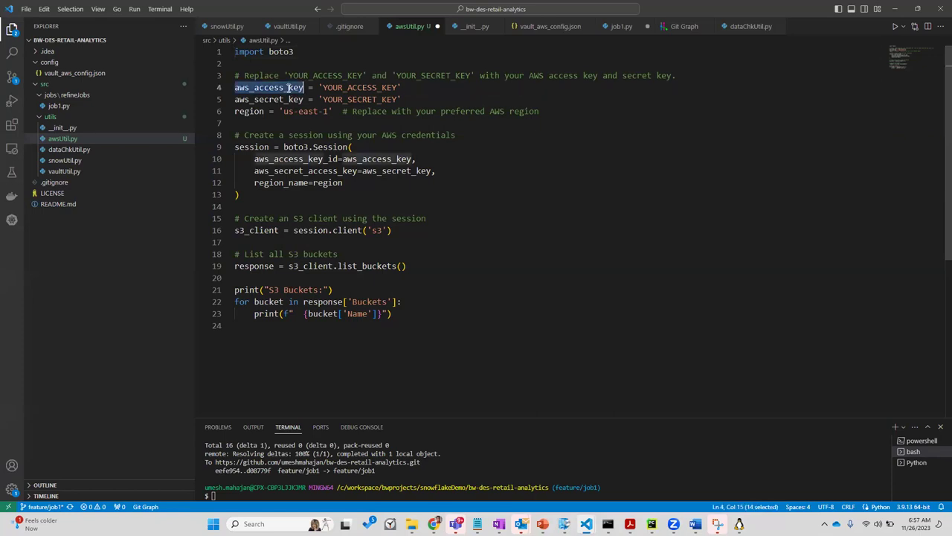
pyautogui.doubleClick(275, 99)
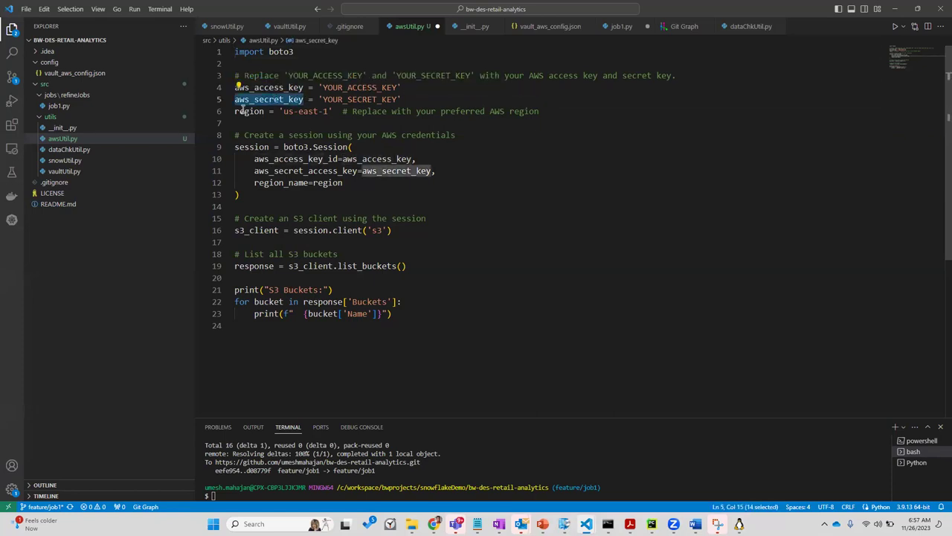
pyautogui.click(243, 110)
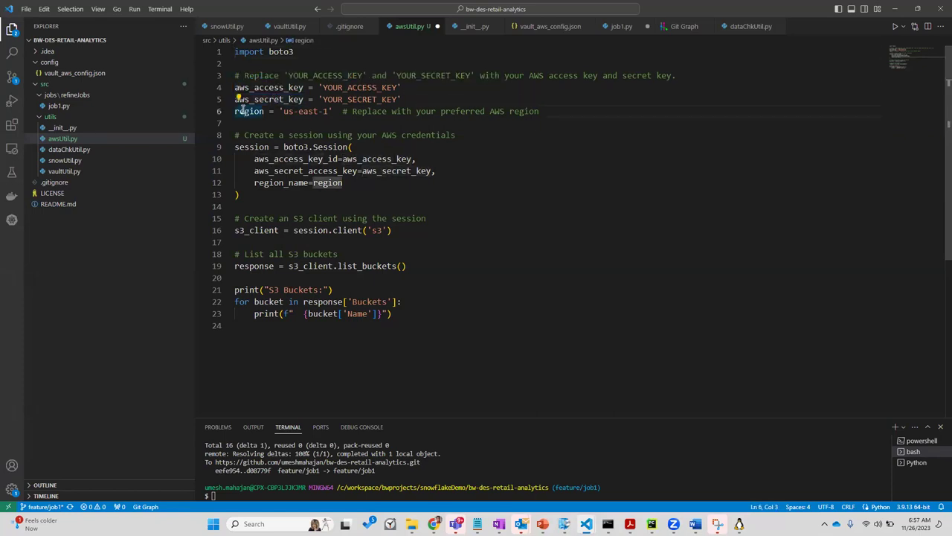
pyautogui.moveTo(327, 185)
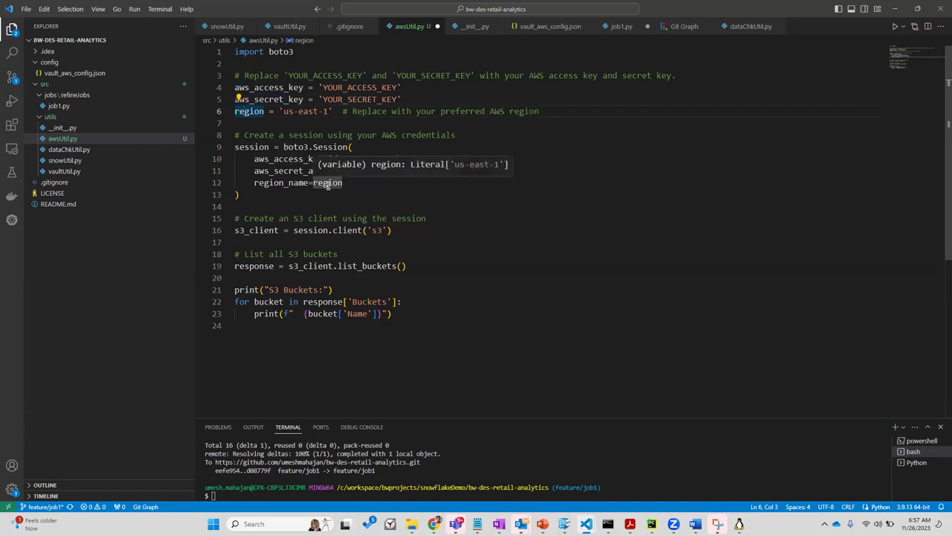
pyautogui.click(404, 99)
pyautogui.moveTo(404, 99); pyautogui.dragTo(230, 89)
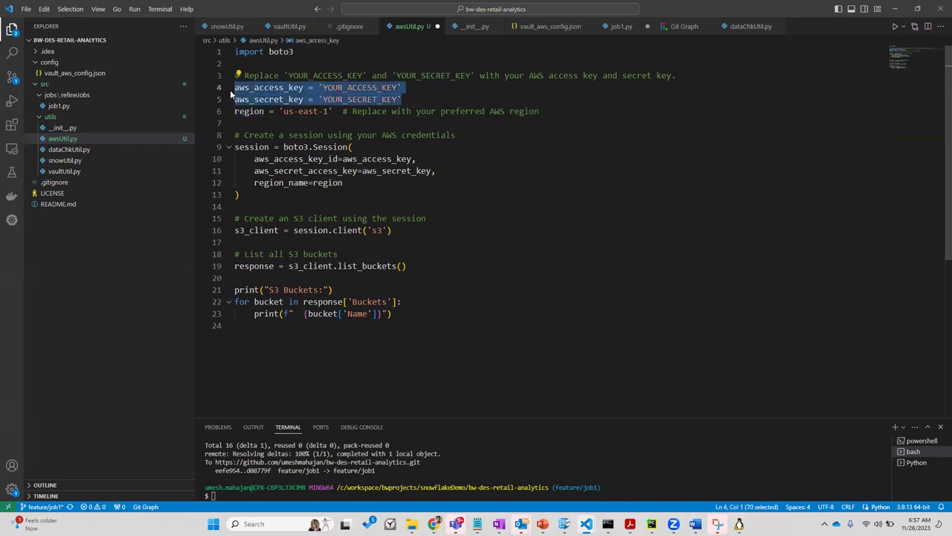
# Add 'import utils.vaultUtil' on the line below import boto3
pyautogui.click(304, 61)
pyautogui.press('Return')
pyautogui.press('Return')
pyautogui.press('Up')
pyautogui.press('Up')
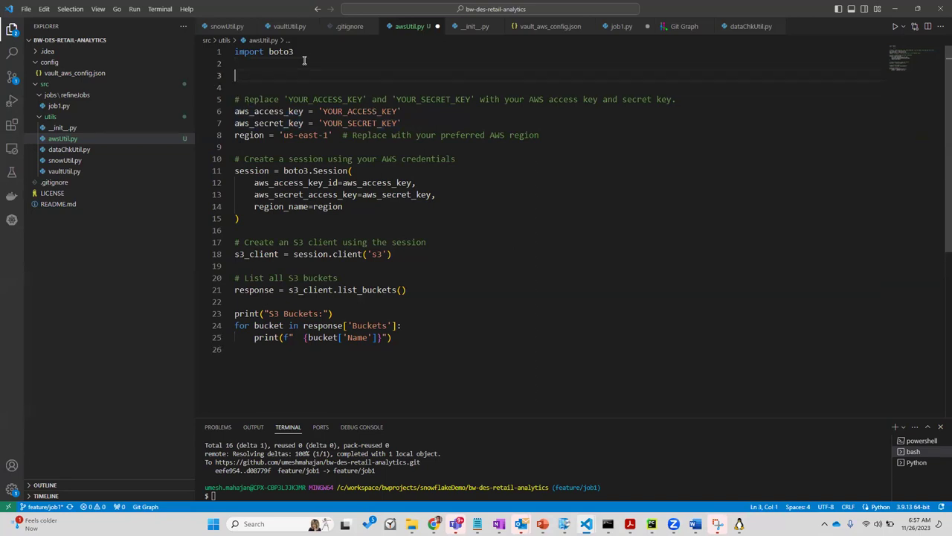
pyautogui.write('from')
pyautogui.press('BackSpace')
pyautogui.press('BackSpace')
pyautogui.press('BackSpace')
pyautogui.press('BackSpace')
pyautogui.write('im')
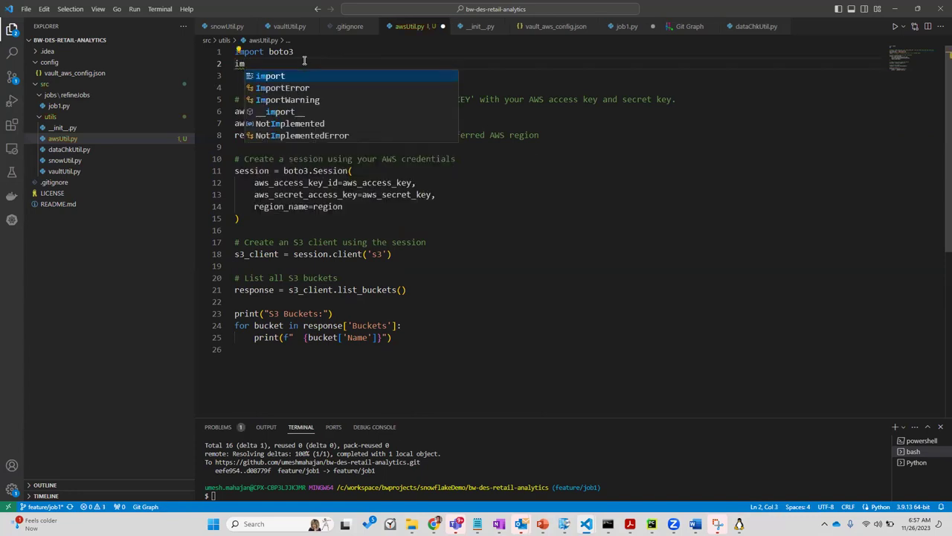
pyautogui.press('Tab')
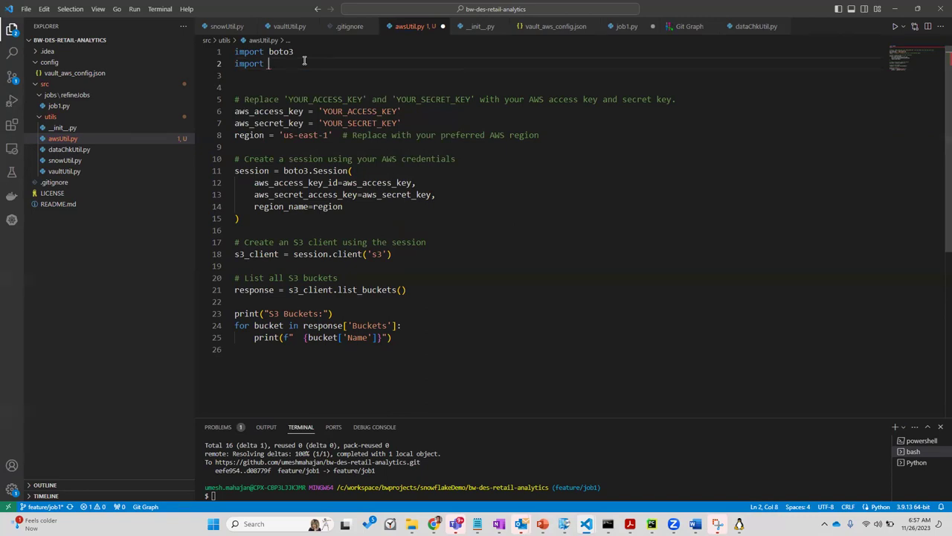
pyautogui.write('ut')
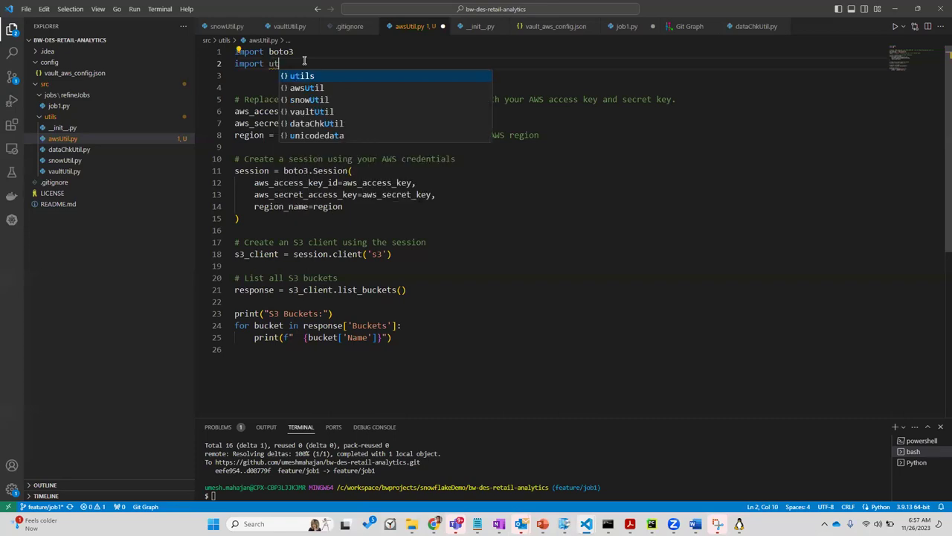
pyautogui.press('Tab')
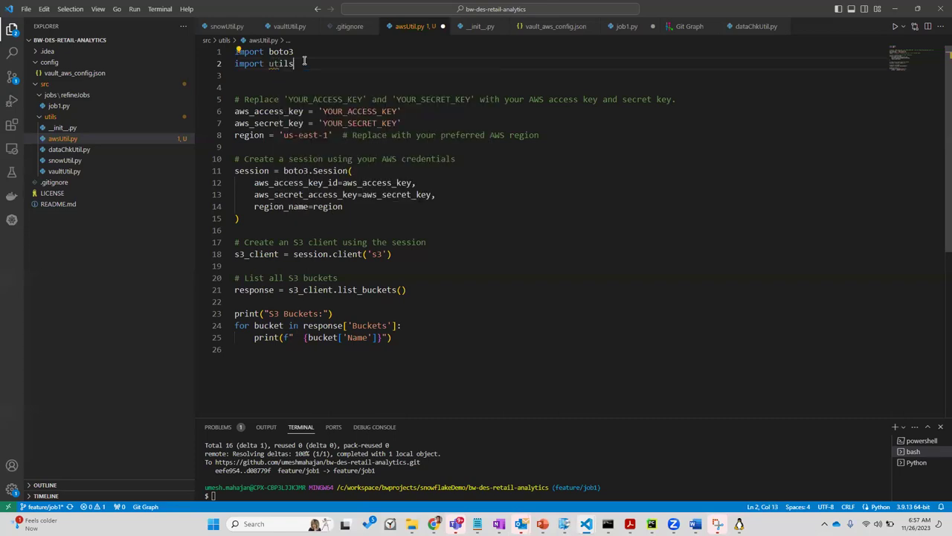
pyautogui.write('.')
pyautogui.press('Down')
pyautogui.press('Down')
pyautogui.press('Down')
pyautogui.press('Tab')
pyautogui.press('BackSpace')
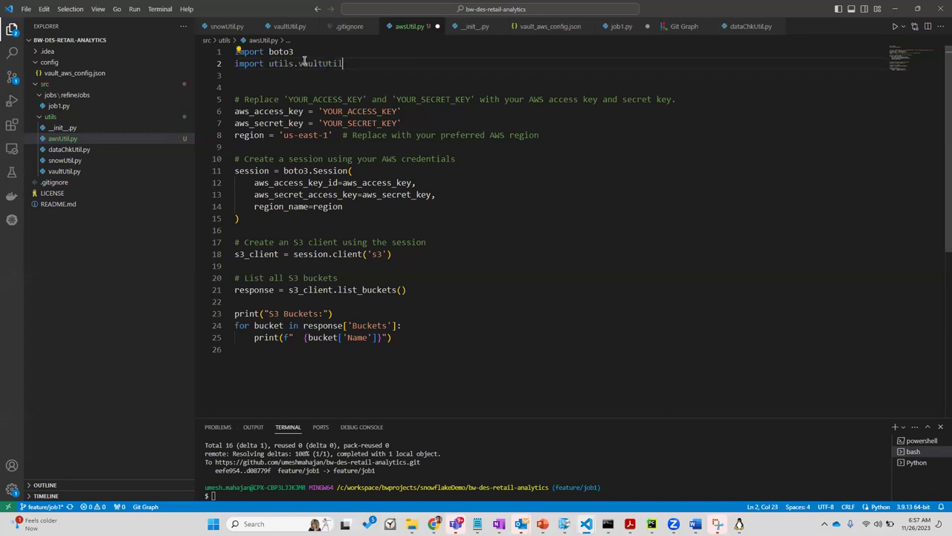
pyautogui.press('Return')
pyautogui.press('Return')
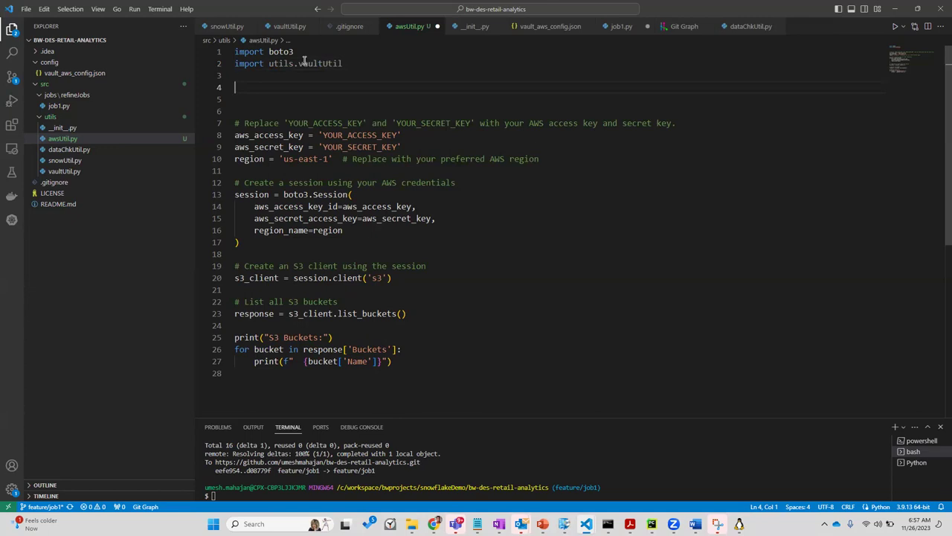
# Try rewriting line 2 as 'from utils.vaultUtil import', then revert to 'import utils.vaultUtil'
pyautogui.click(344, 62)
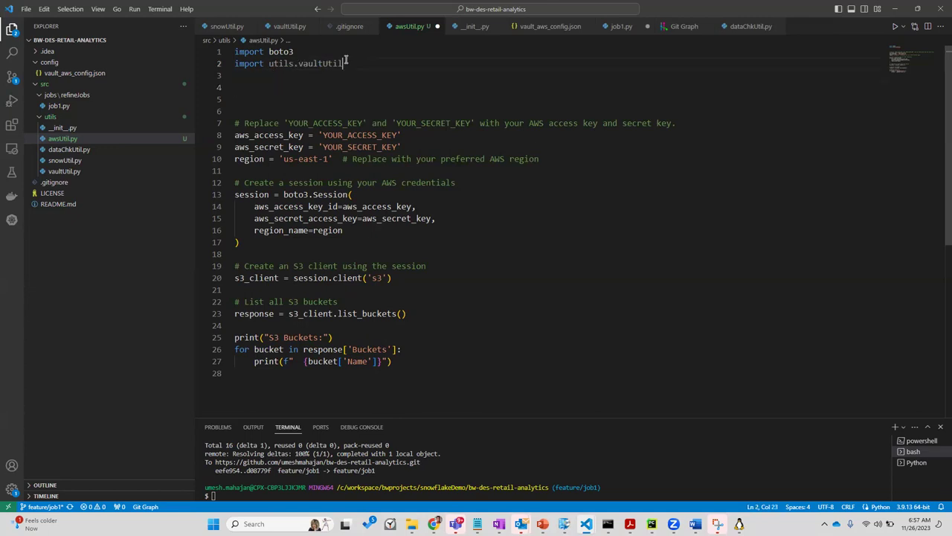
pyautogui.doubleClick(250, 64)
pyautogui.write('from')
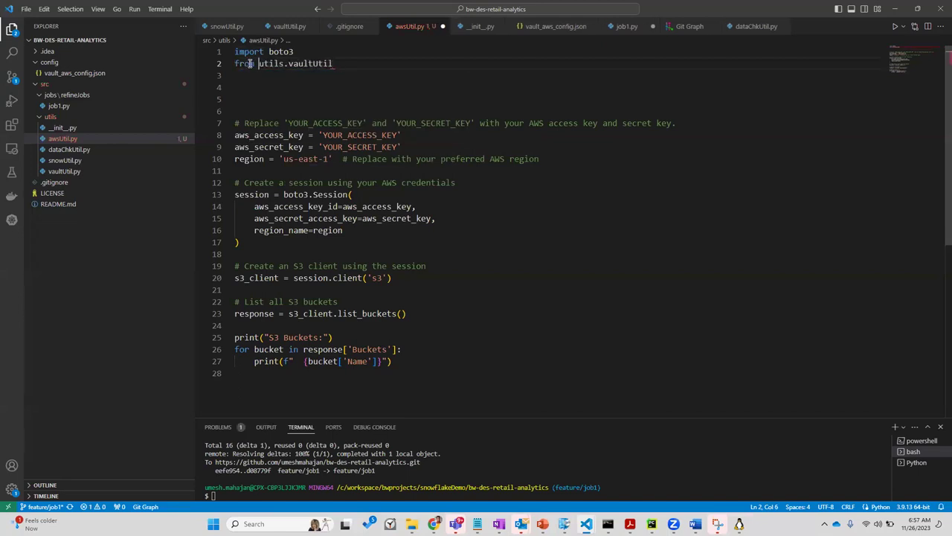
pyautogui.click(365, 55)
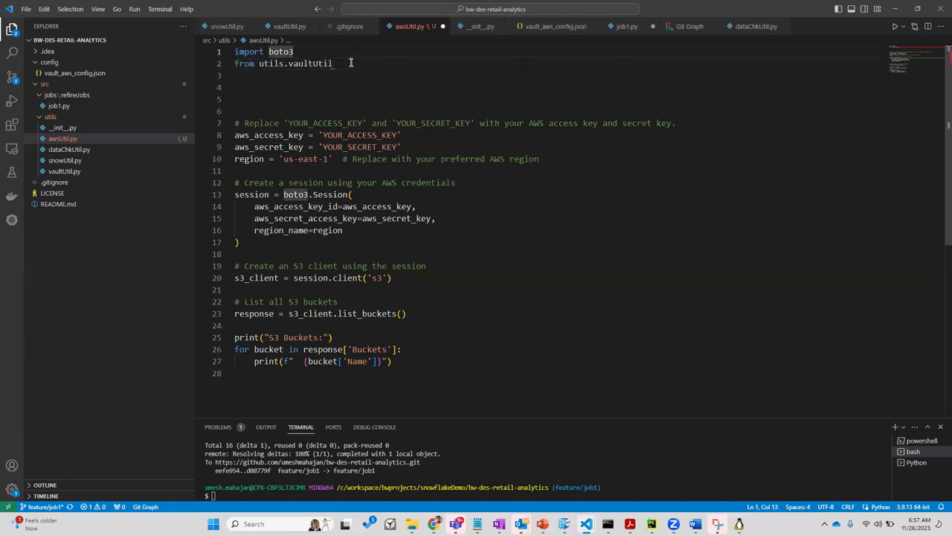
pyautogui.click(351, 63)
pyautogui.write('im')
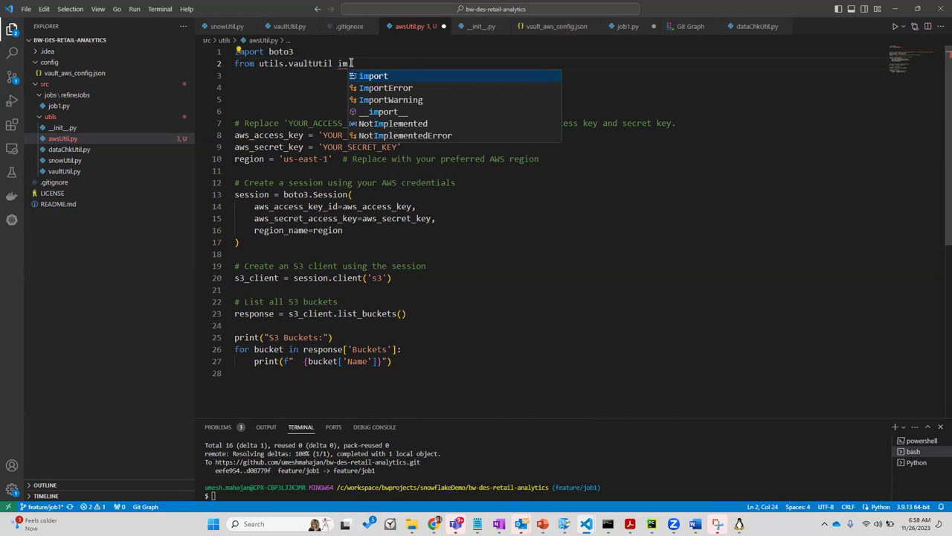
pyautogui.write('port')
pyautogui.press('BackSpace')
pyautogui.press('BackSpace')
pyautogui.press('BackSpace')
pyautogui.press('BackSpace')
pyautogui.press('BackSpace')
pyautogui.press('BackSpace')
pyautogui.press('BackSpace')
pyautogui.press('BackSpace')
pyautogui.press('BackSpace')
pyautogui.press('BackSpace')
pyautogui.press('BackSpace')
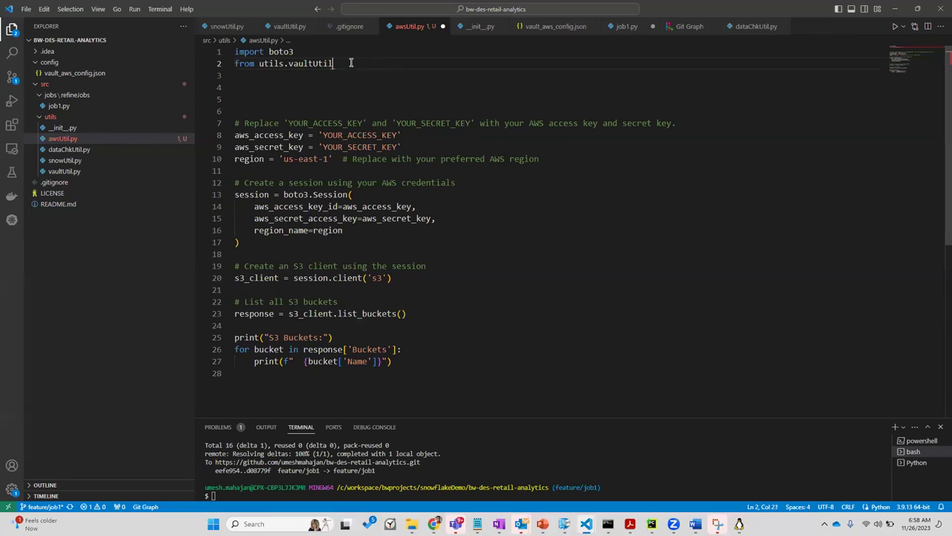
pyautogui.doubleClick(245, 64)
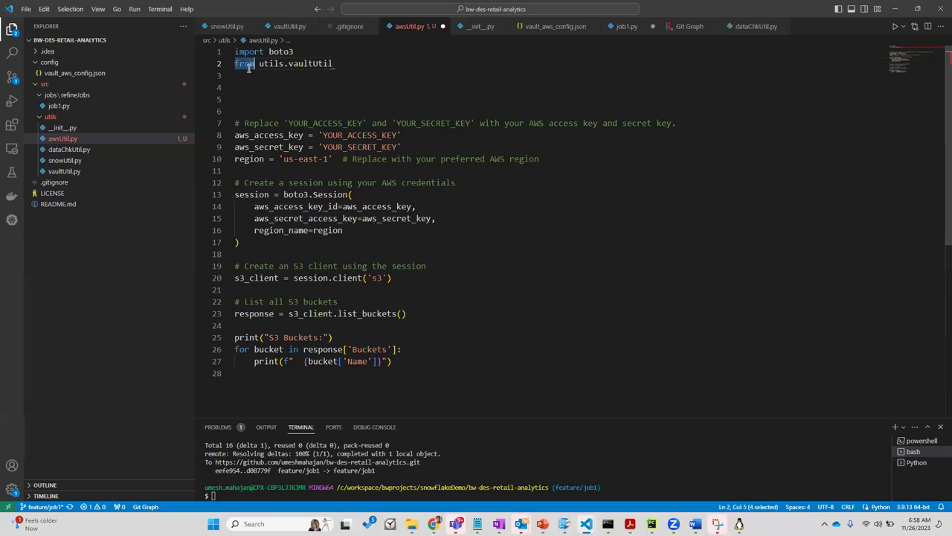
pyautogui.write('import')
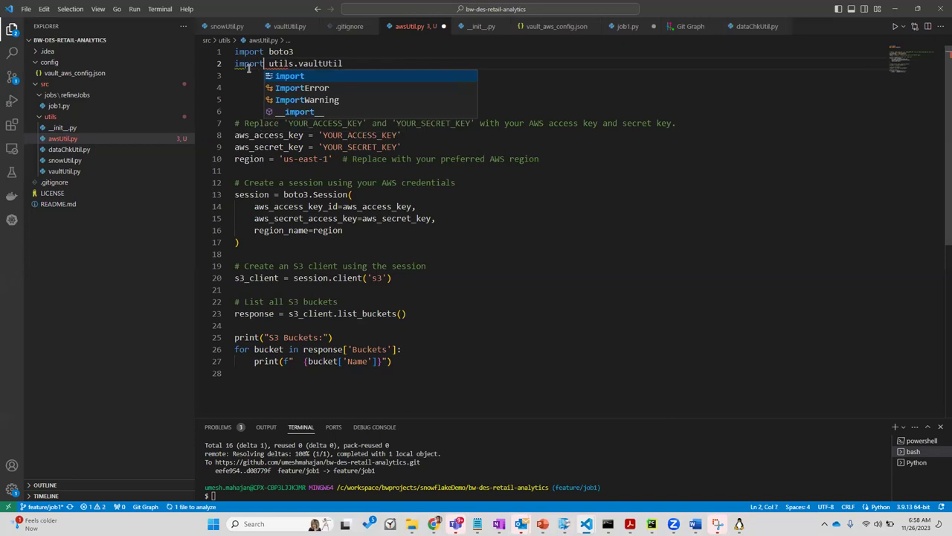
# Open vaultUtil.py and examine its authenticate_with_approle function
pyautogui.press('Escape')
pyautogui.click(300, 84)
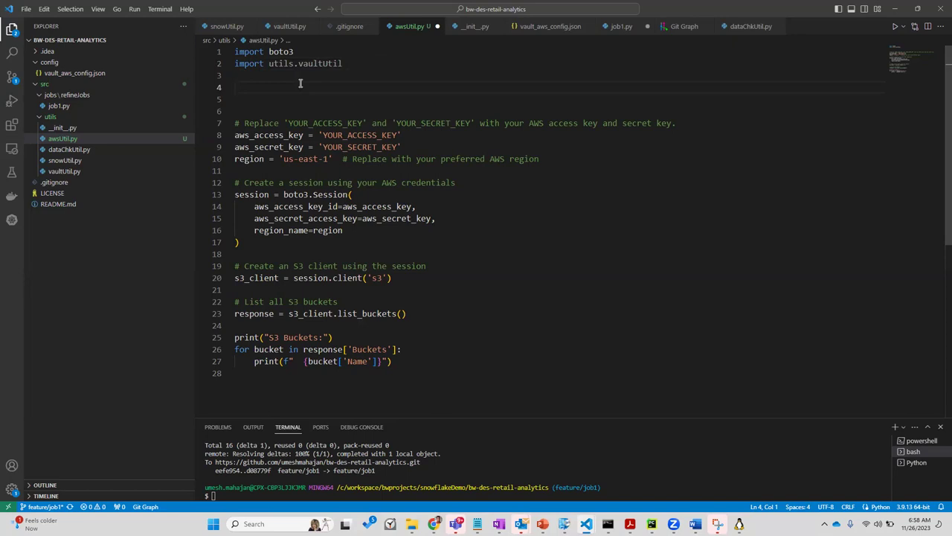
pyautogui.click(79, 173)
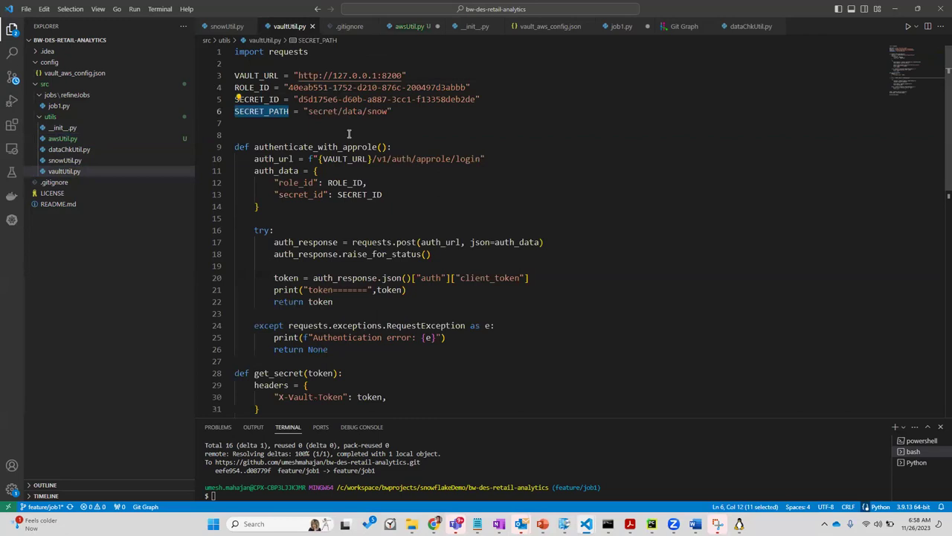
pyautogui.click(327, 146)
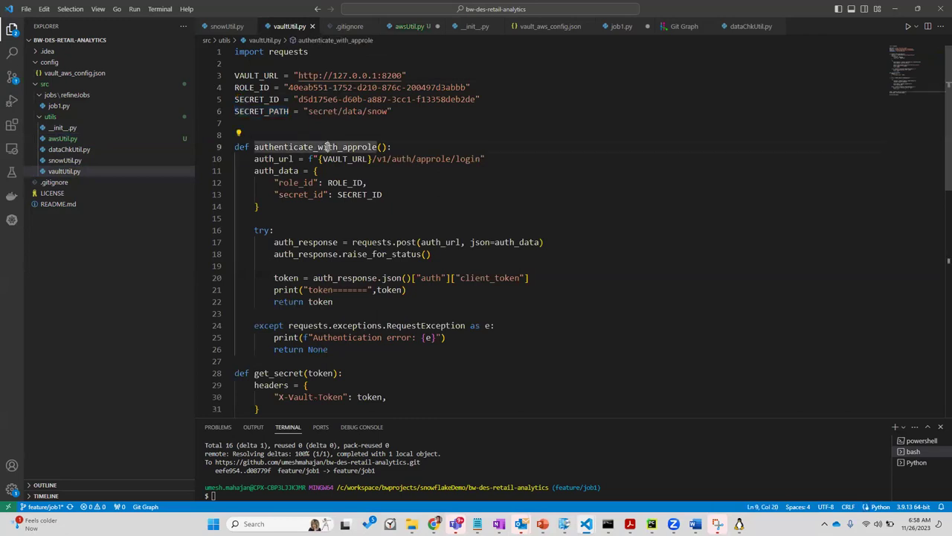